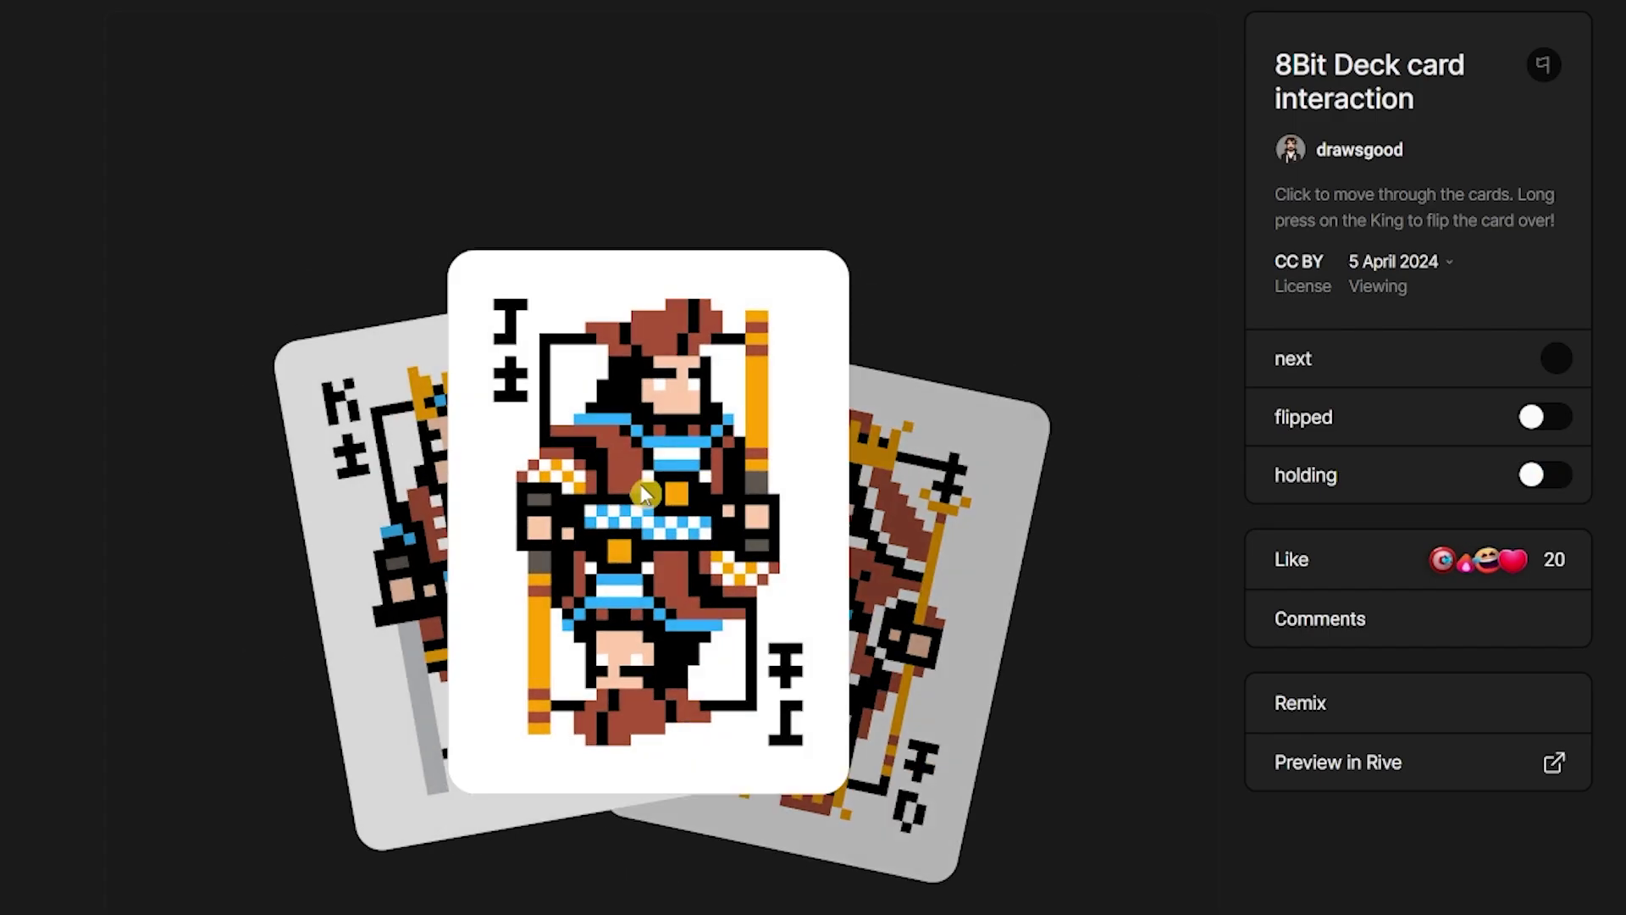
# - Try the Rive website demos: cycle the card stack and play rock paper scissors twice
pyautogui.click(641, 485)
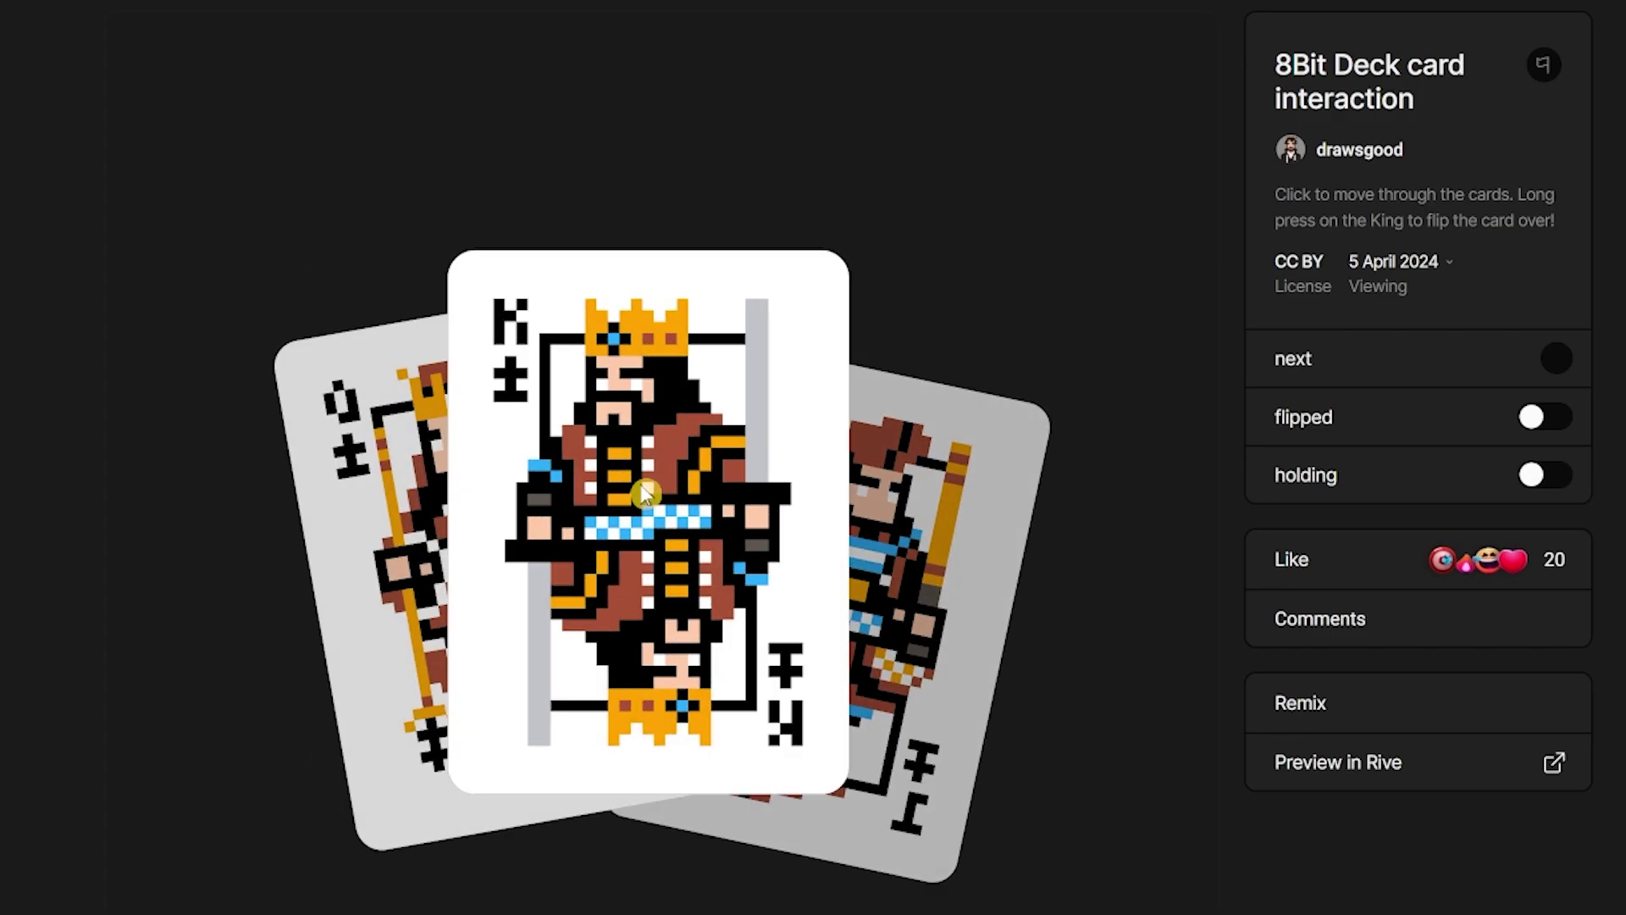
pyautogui.click(642, 497)
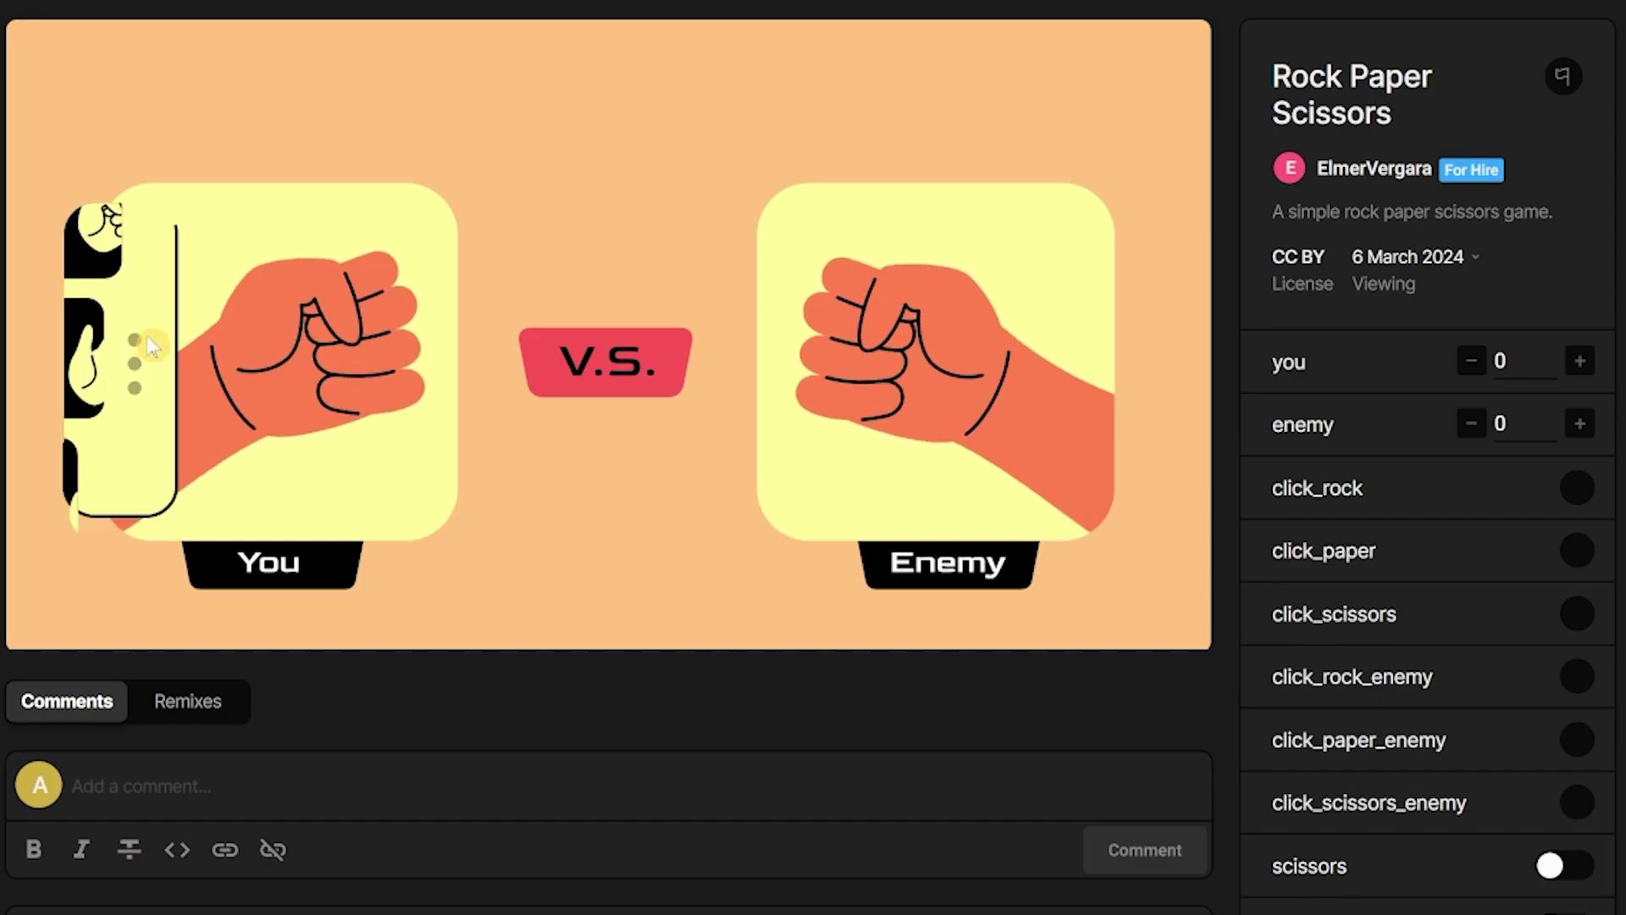
pyautogui.click(120, 238)
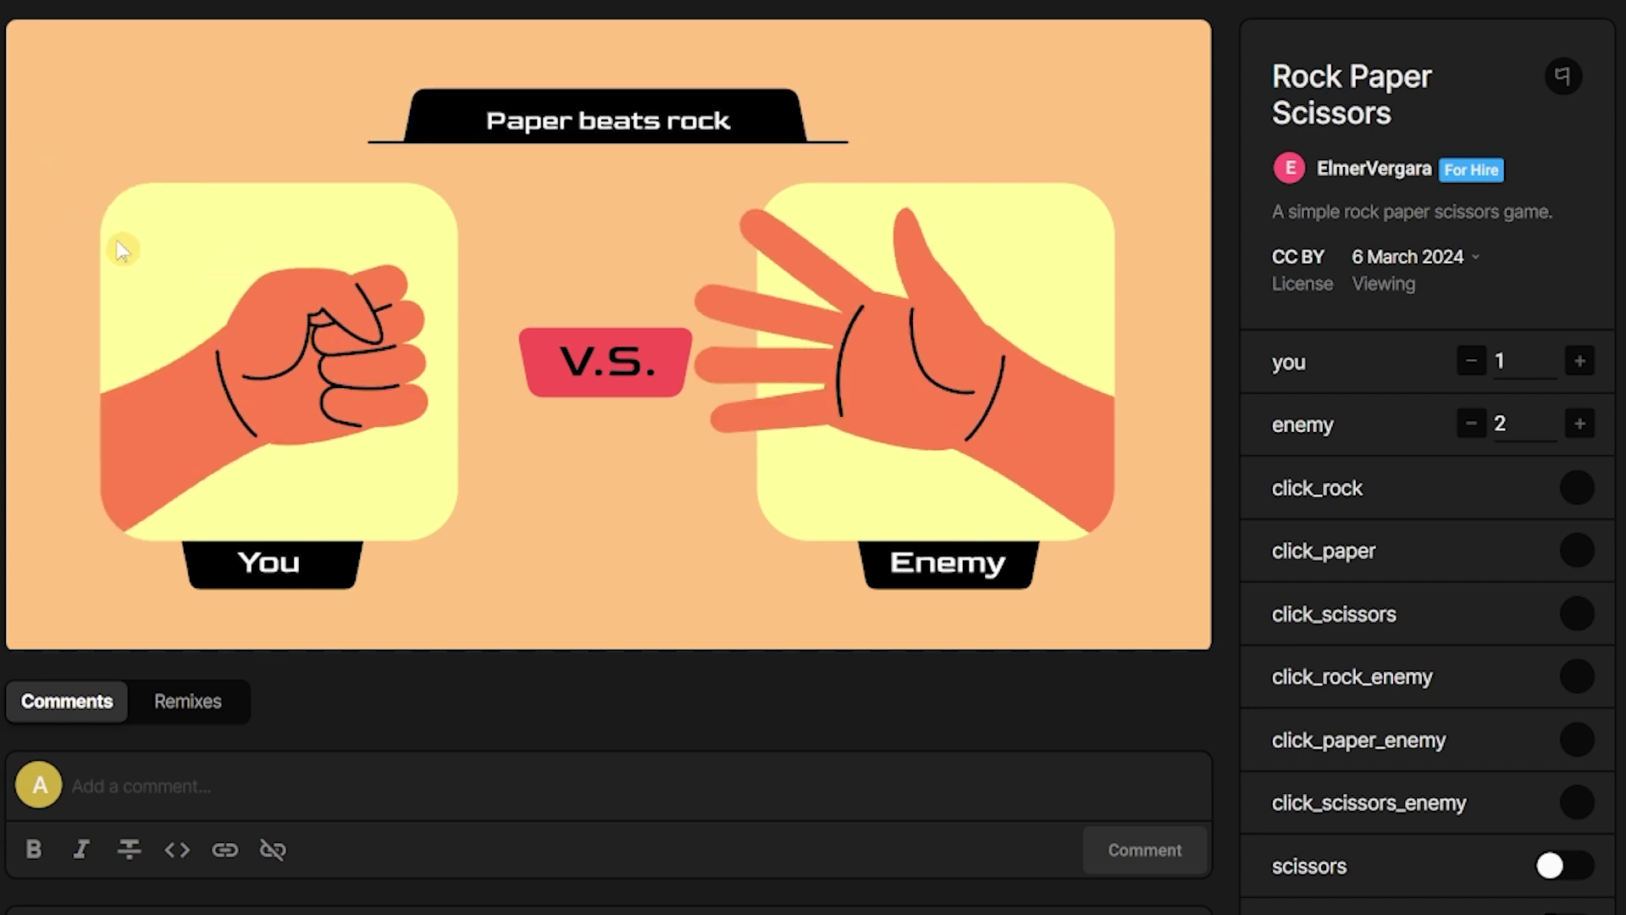
pyautogui.click(195, 412)
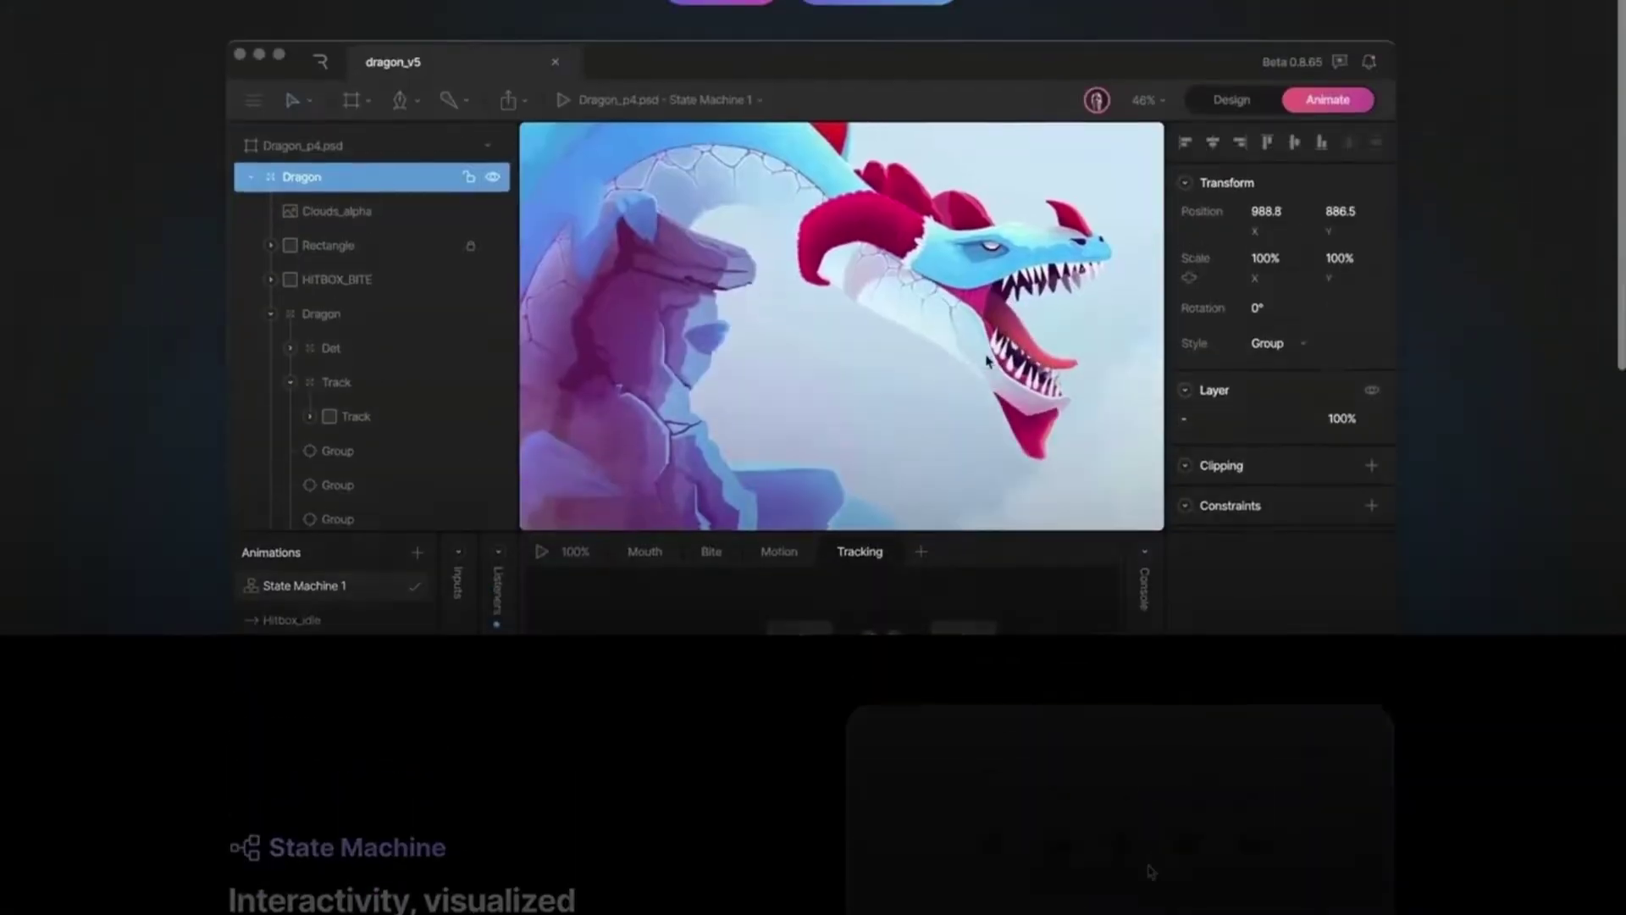
pyautogui.scroll(5, 813, 457)
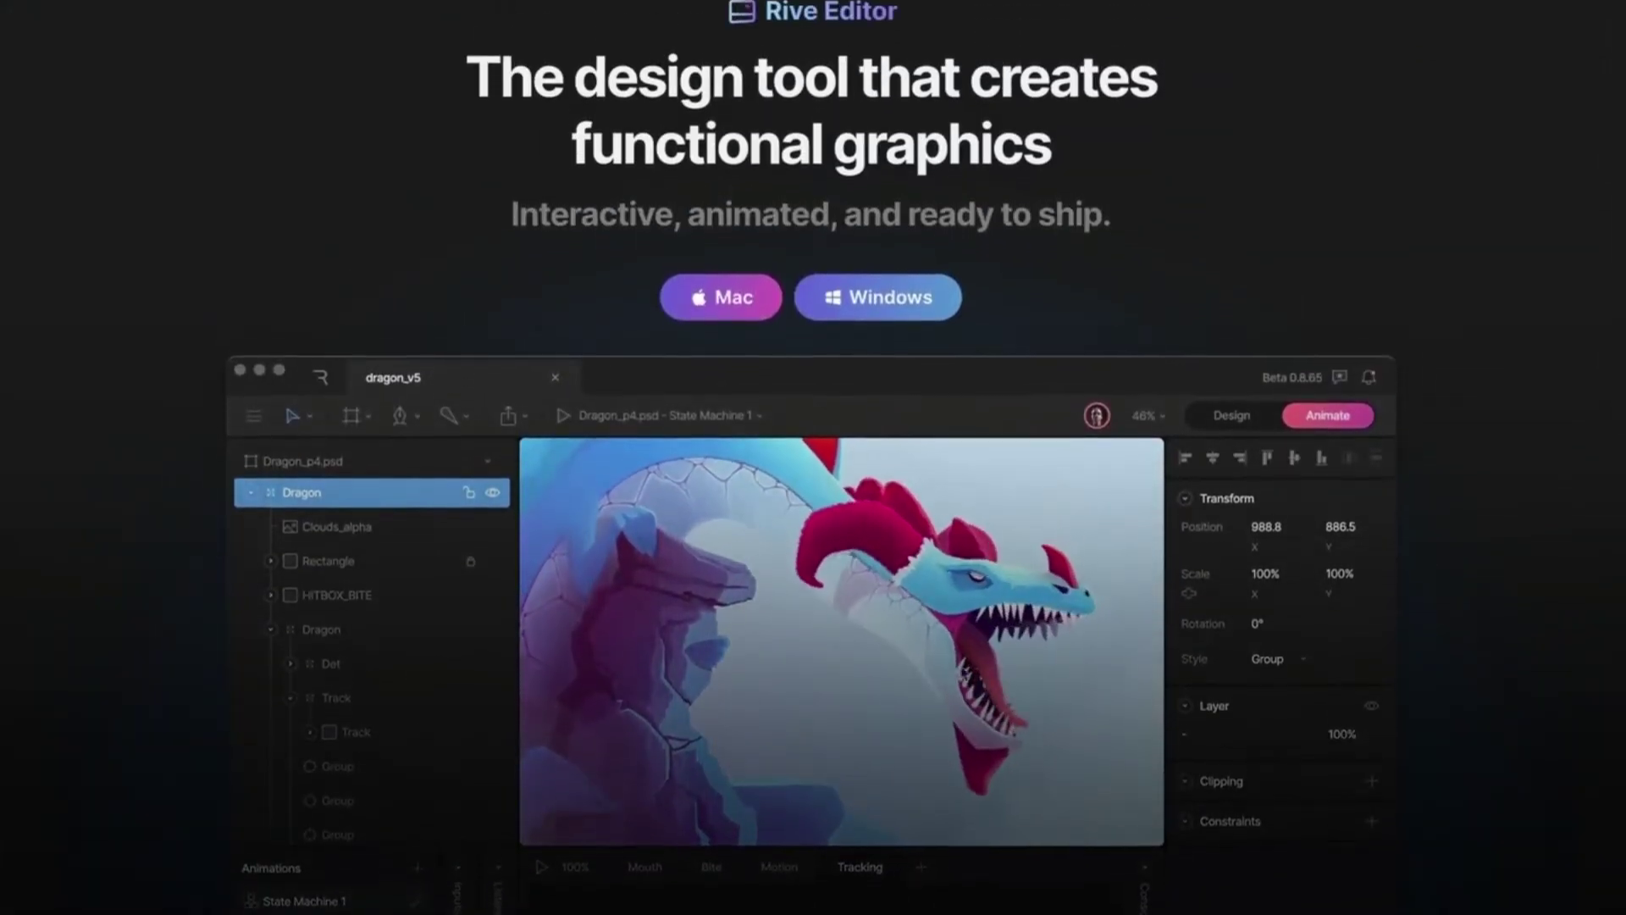
pyautogui.scroll(2, 813, 457)
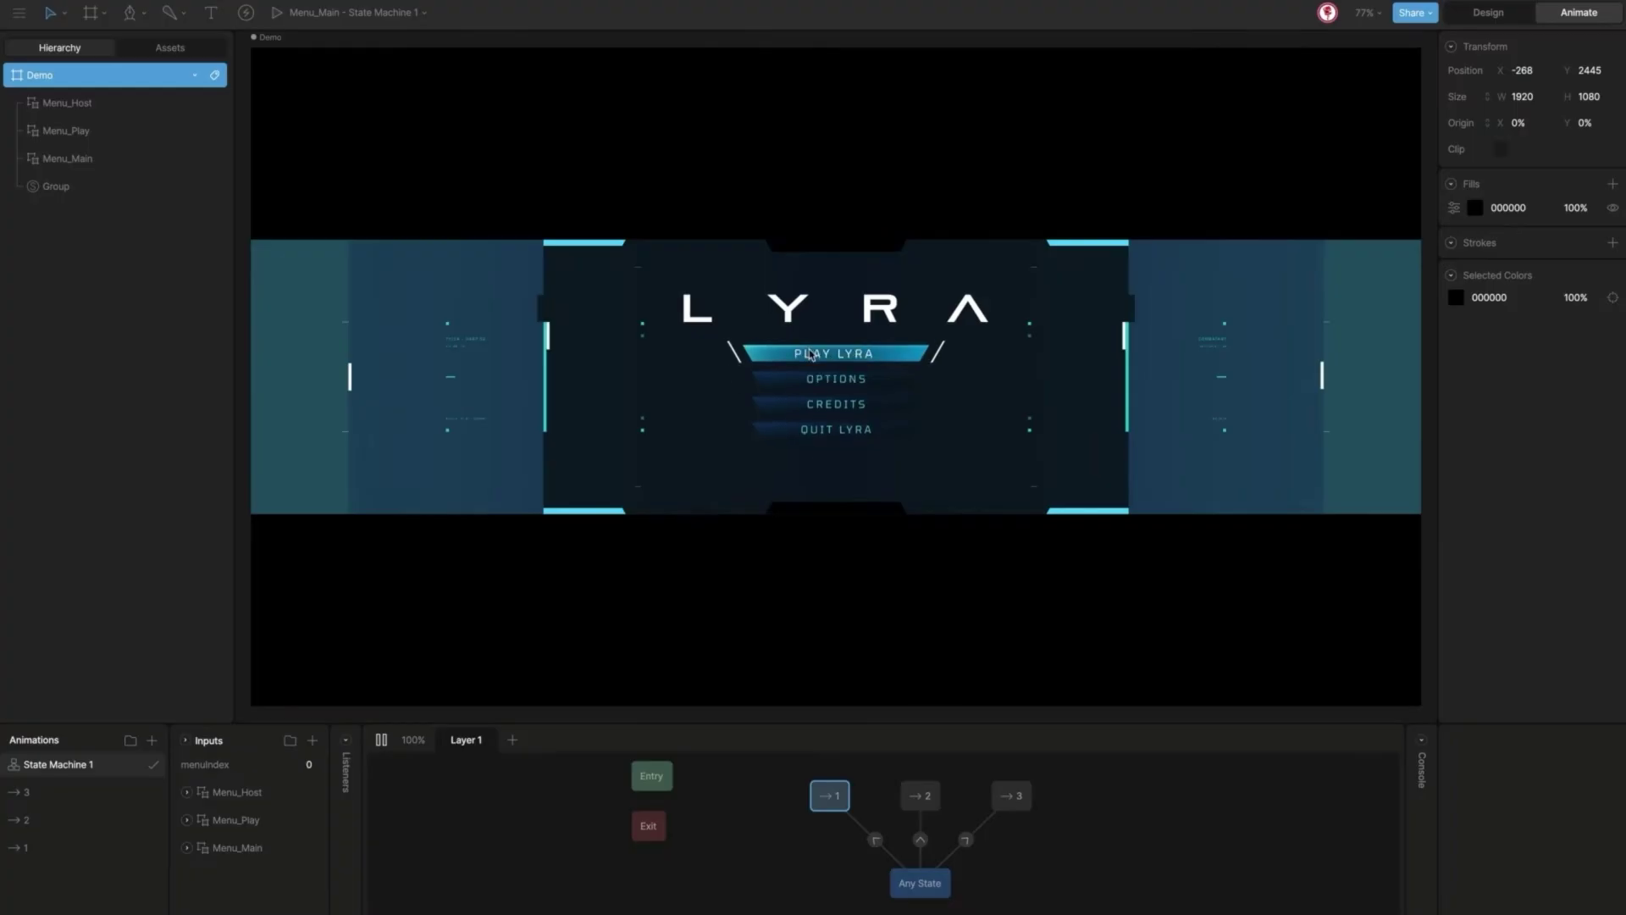
# - Trigger the PLAY LYRA menu option, then set the artwork's Scale X to 36
pyautogui.click(810, 353)
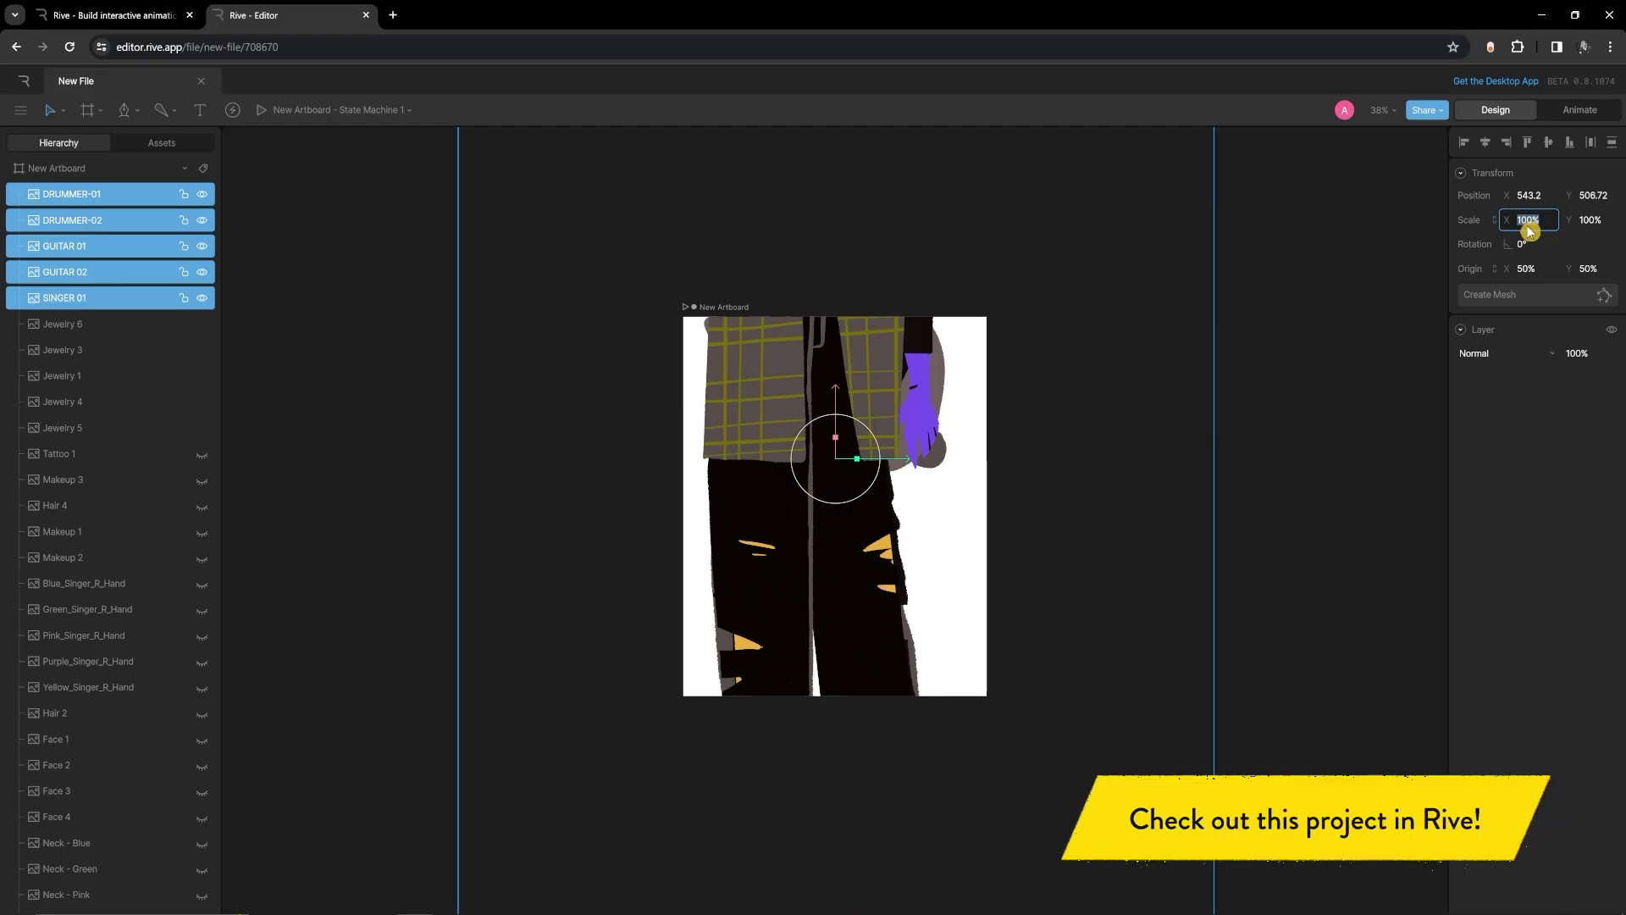
pyautogui.write('36')
pyautogui.press('Tab')
# - Set Scale Y to 30 and move the character lower on the artboard
pyautogui.write('30')
pyautogui.press('Return')
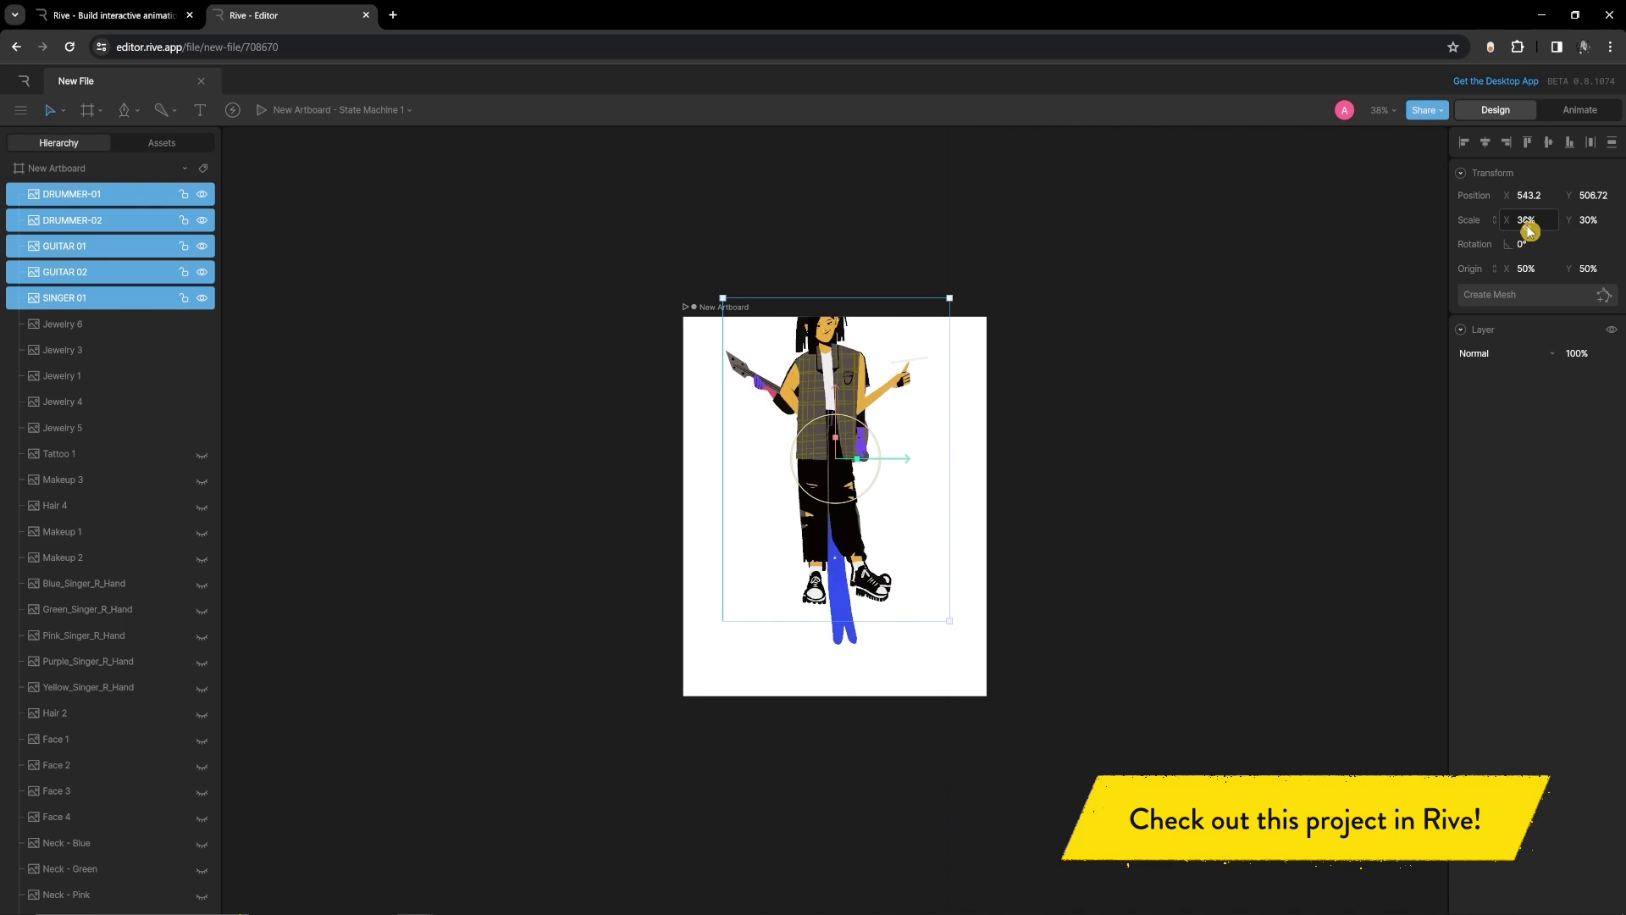
pyautogui.moveTo(745, 525); pyautogui.dragTo(745, 593)
pyautogui.scroll(3, 923, 621)
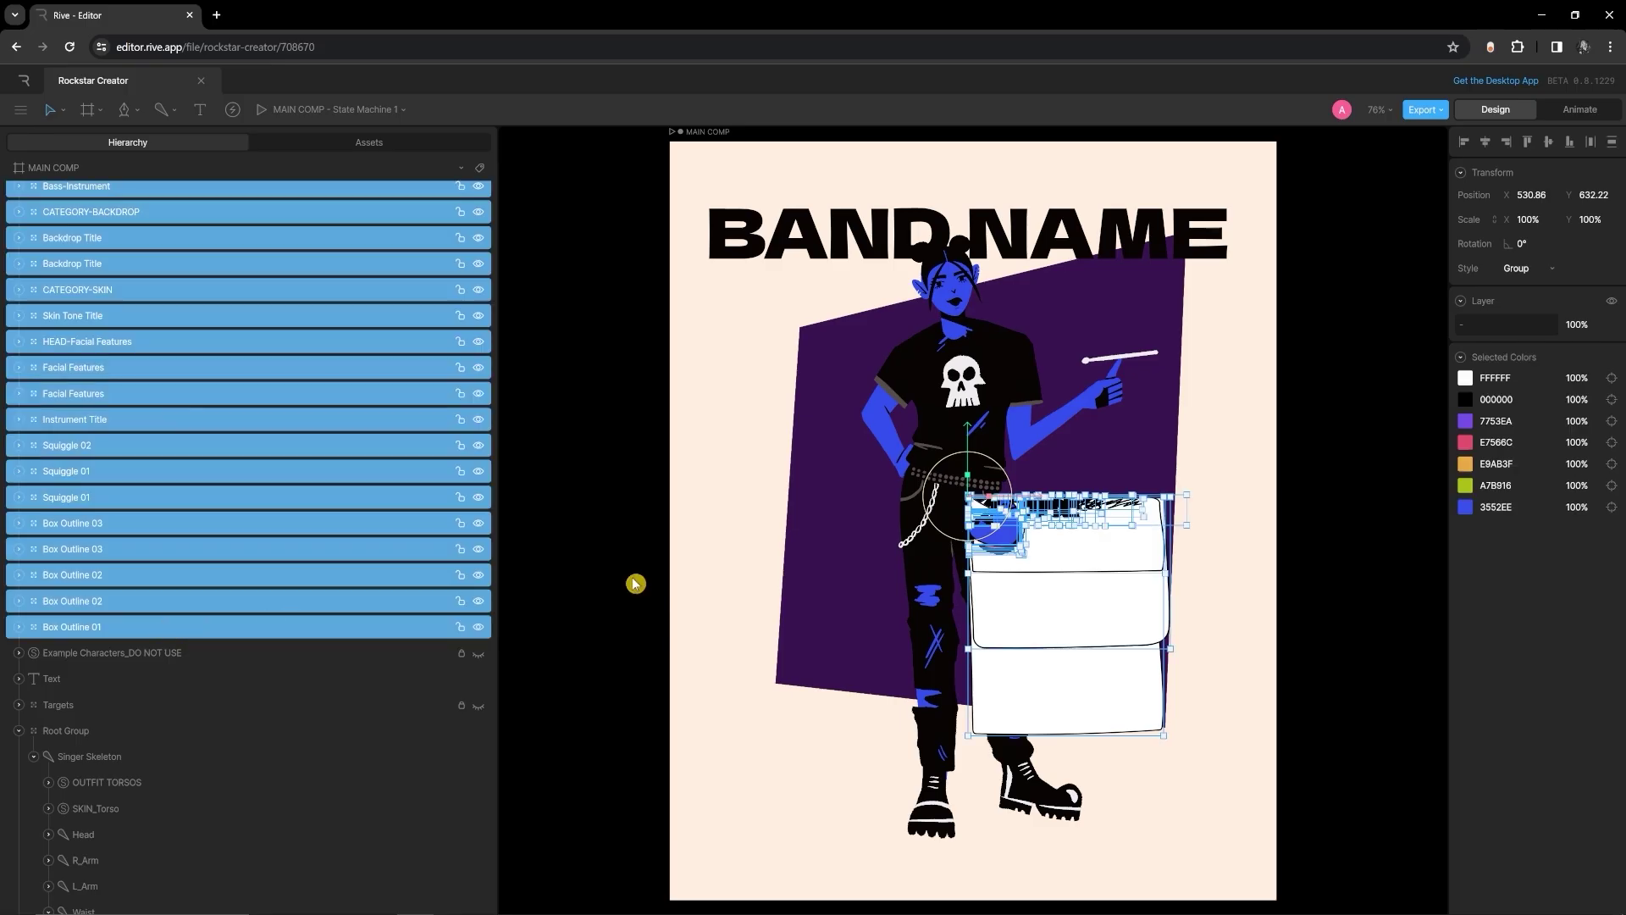
pyautogui.scroll(15, 254, 610)
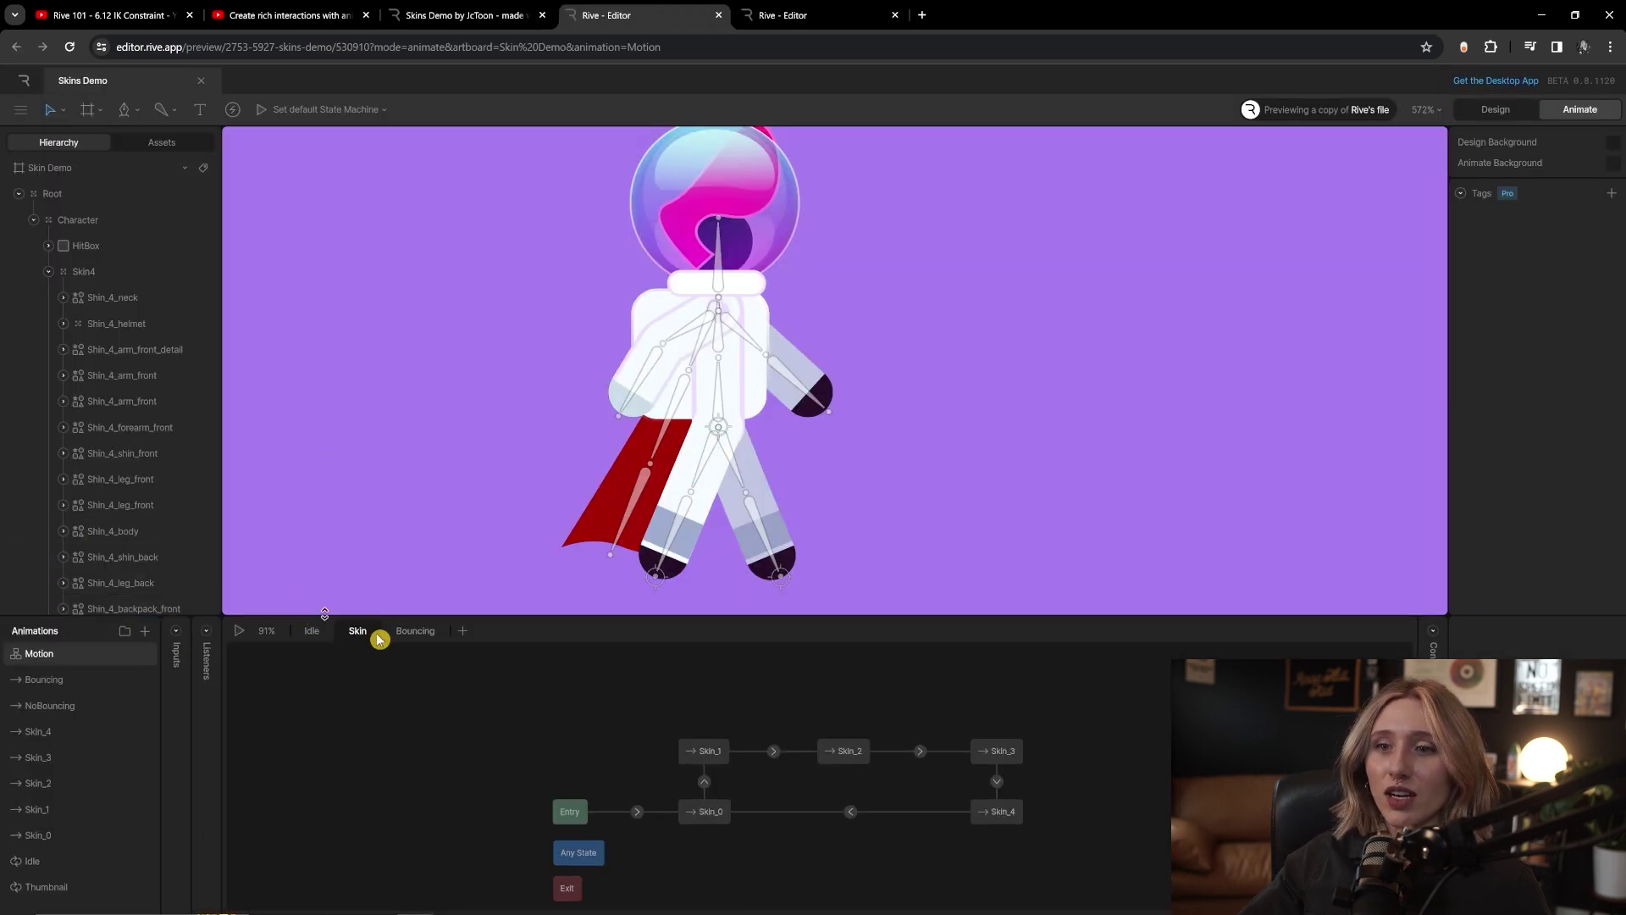
# - Play the state machine preview, switch the character's skin twice, and enlarge the animations panel
pyautogui.click(240, 631)
pyautogui.click(805, 340)
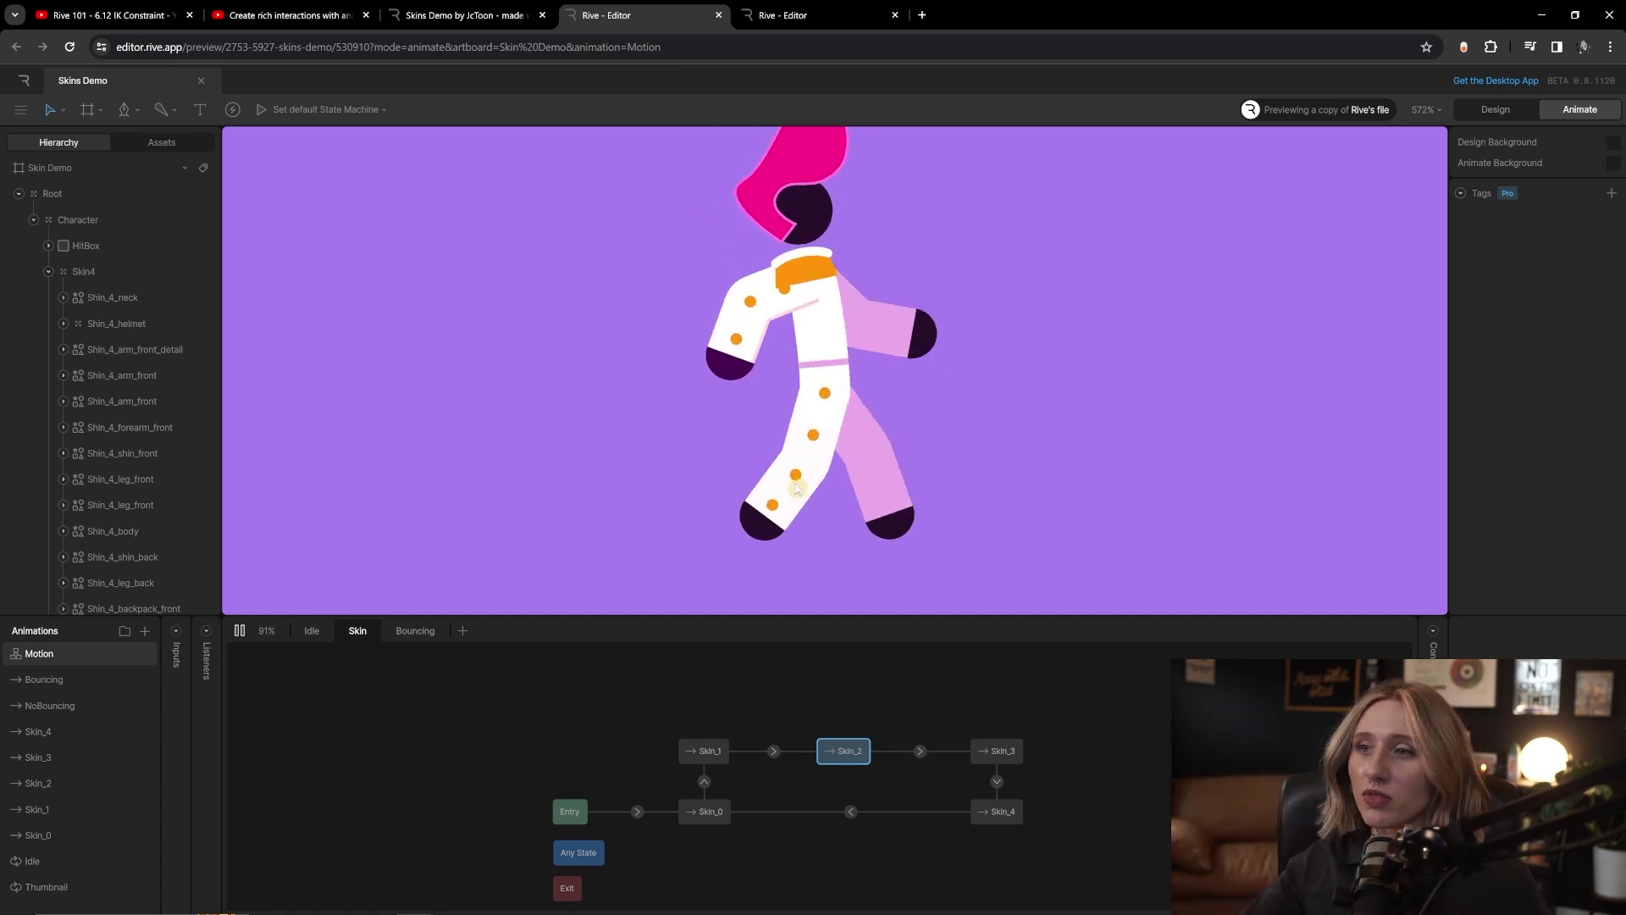
pyautogui.click(690, 328)
pyautogui.moveTo(162, 657); pyautogui.dragTo(439, 642)
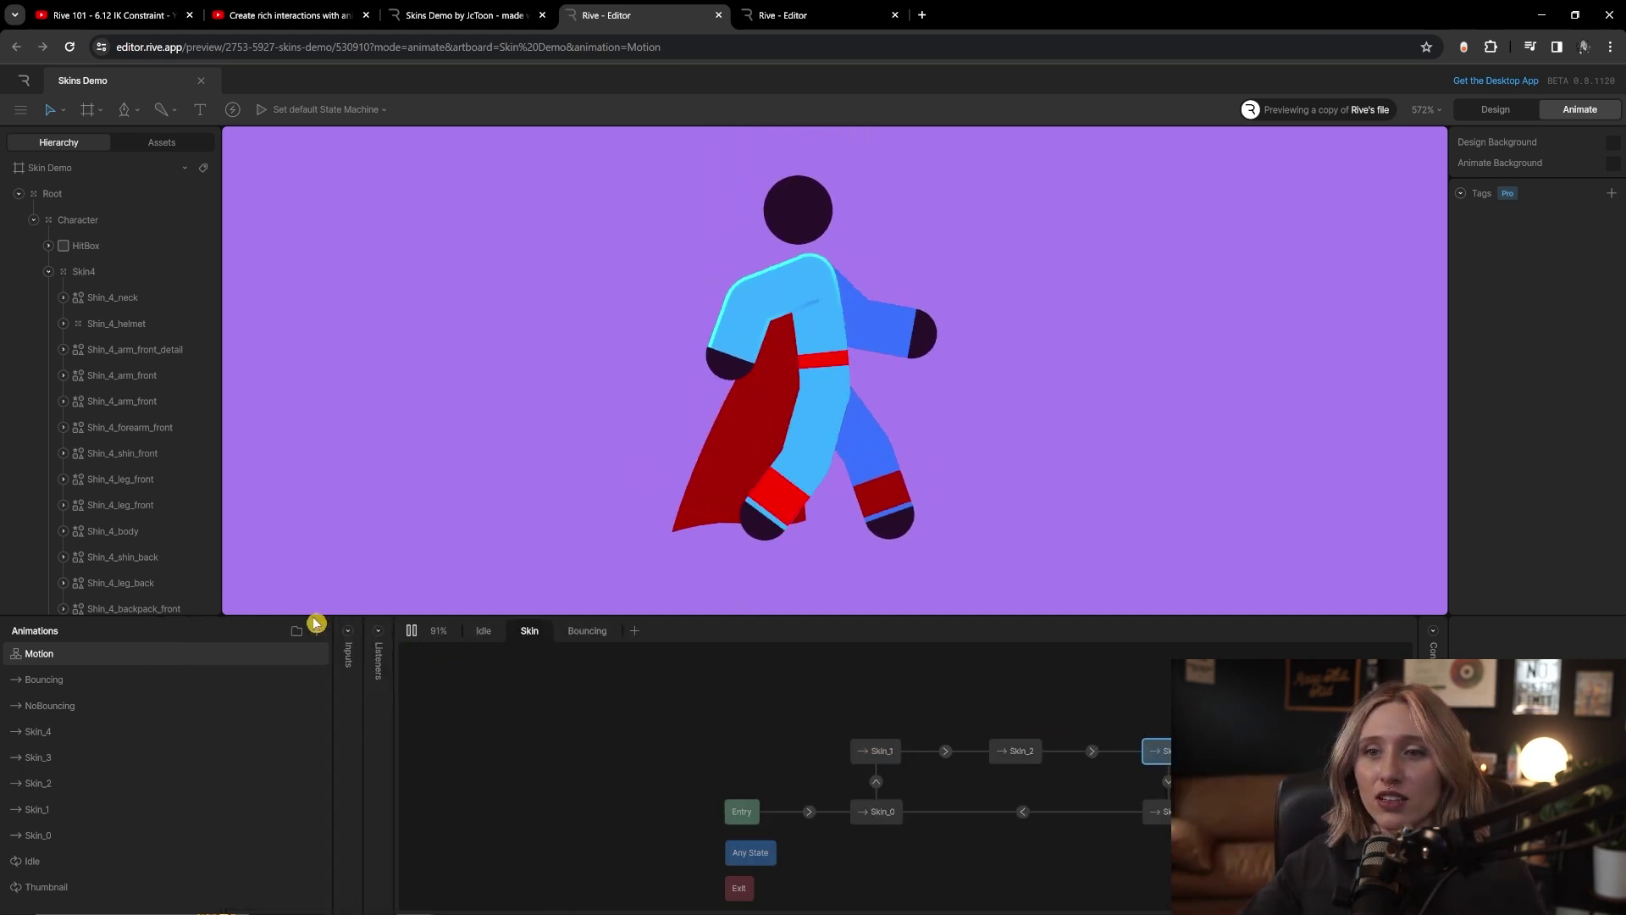
pyautogui.moveTo(313, 606); pyautogui.dragTo(313, 524)
# - Step through the Skin_4, Skin_2, Skin_3, Skin_1 and Skin_0 animations
pyautogui.click(163, 638)
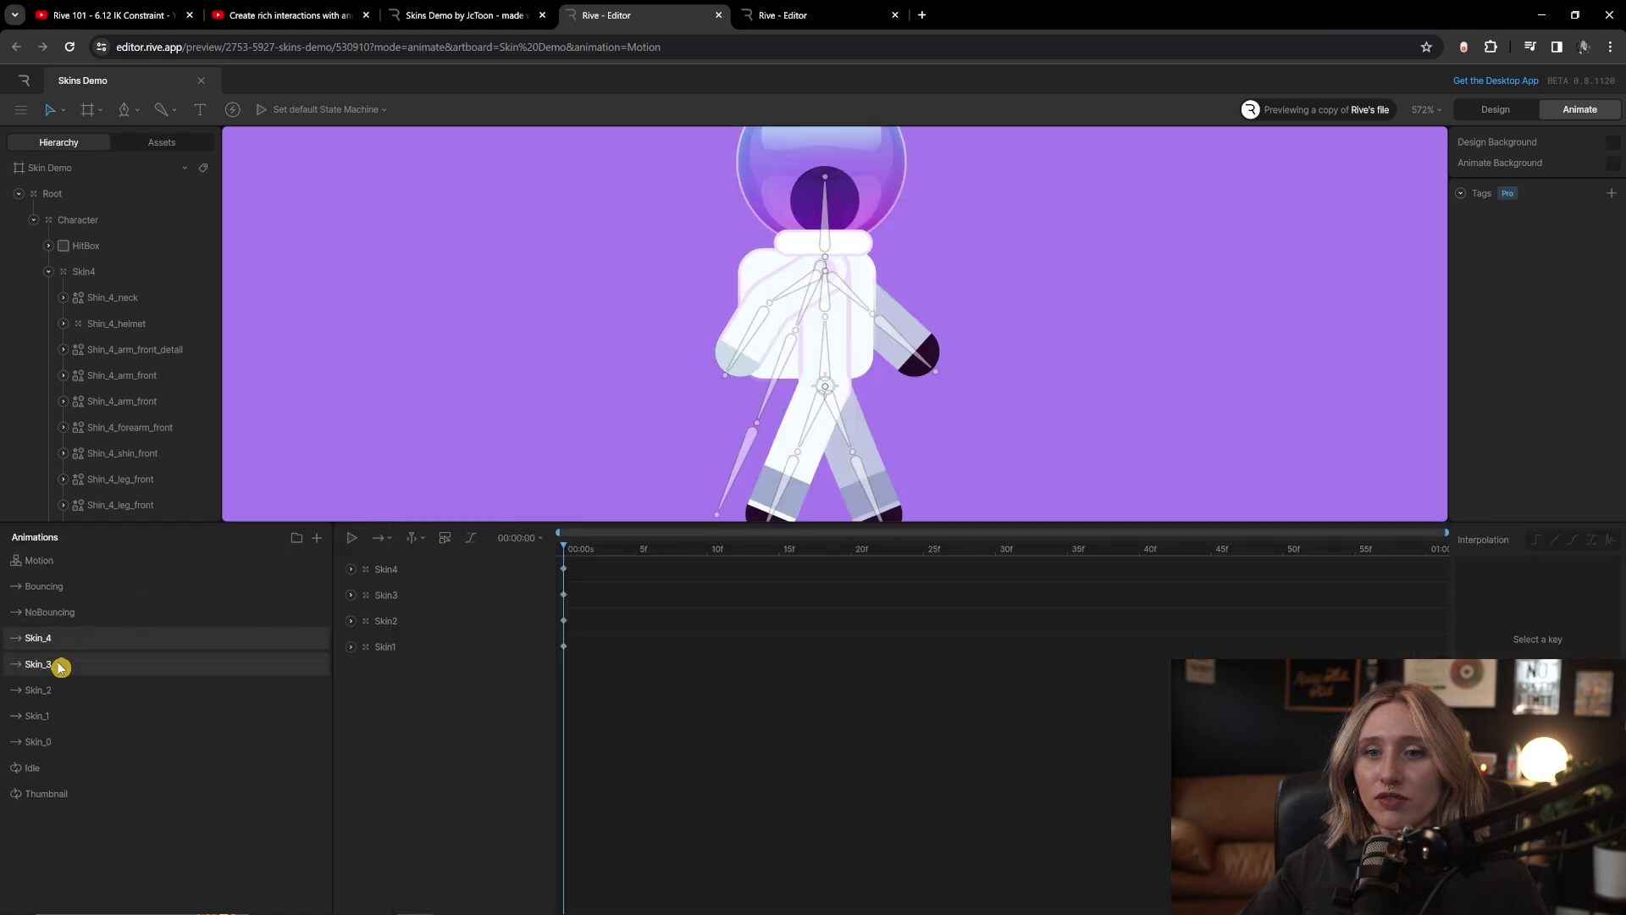
pyautogui.click(65, 691)
pyautogui.moveTo(429, 525); pyautogui.dragTo(432, 603)
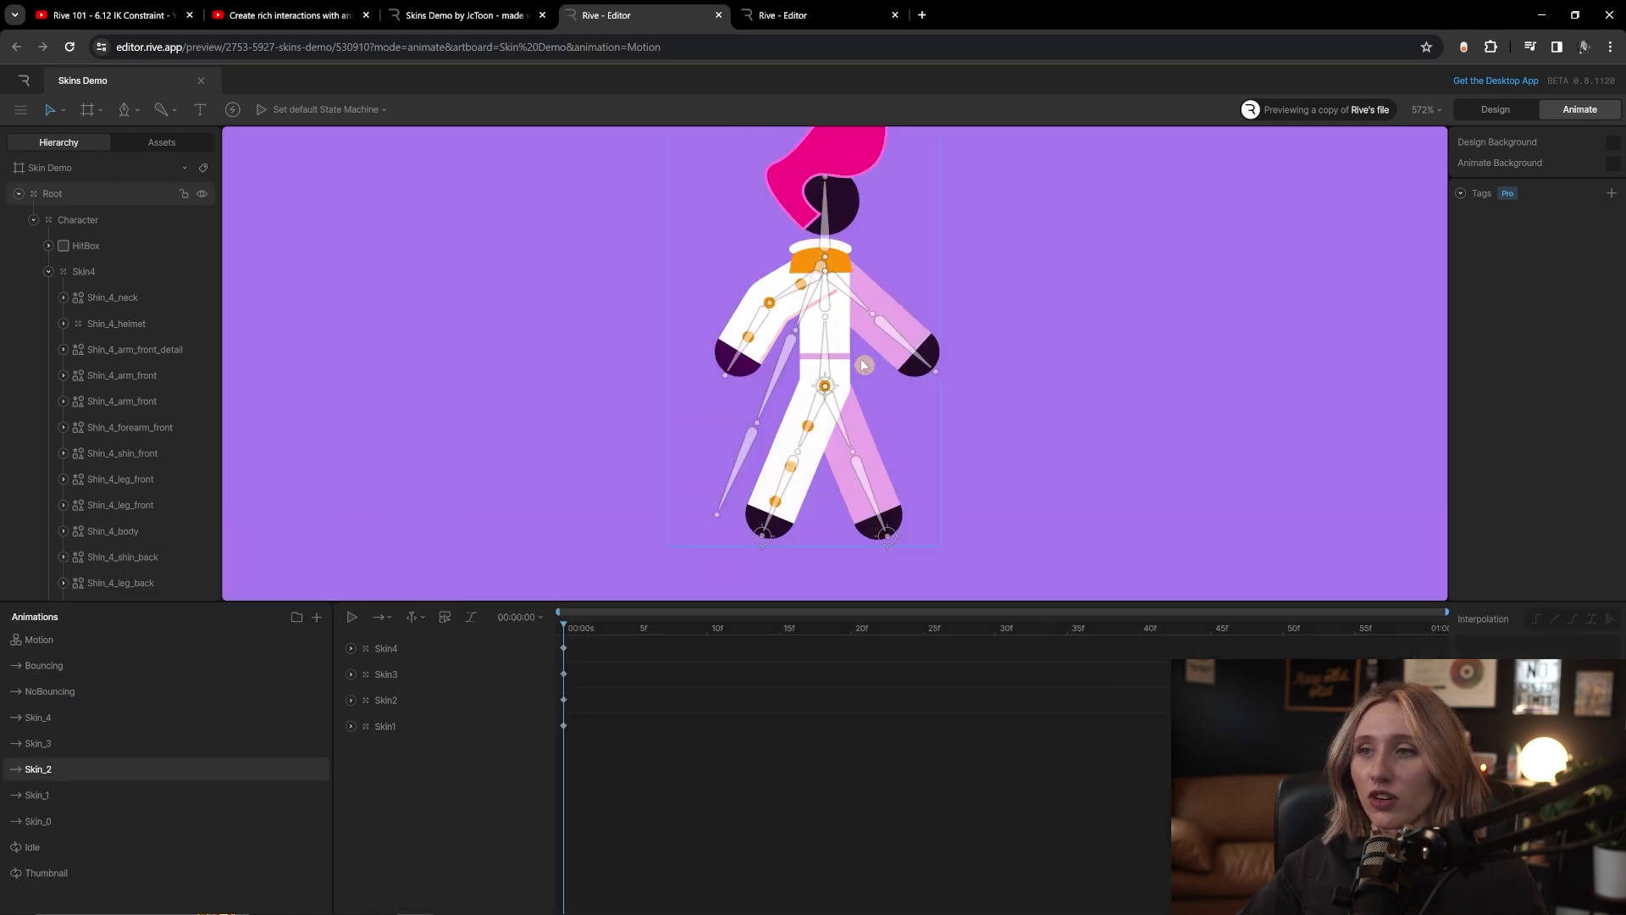
pyautogui.click(79, 746)
pyautogui.click(79, 798)
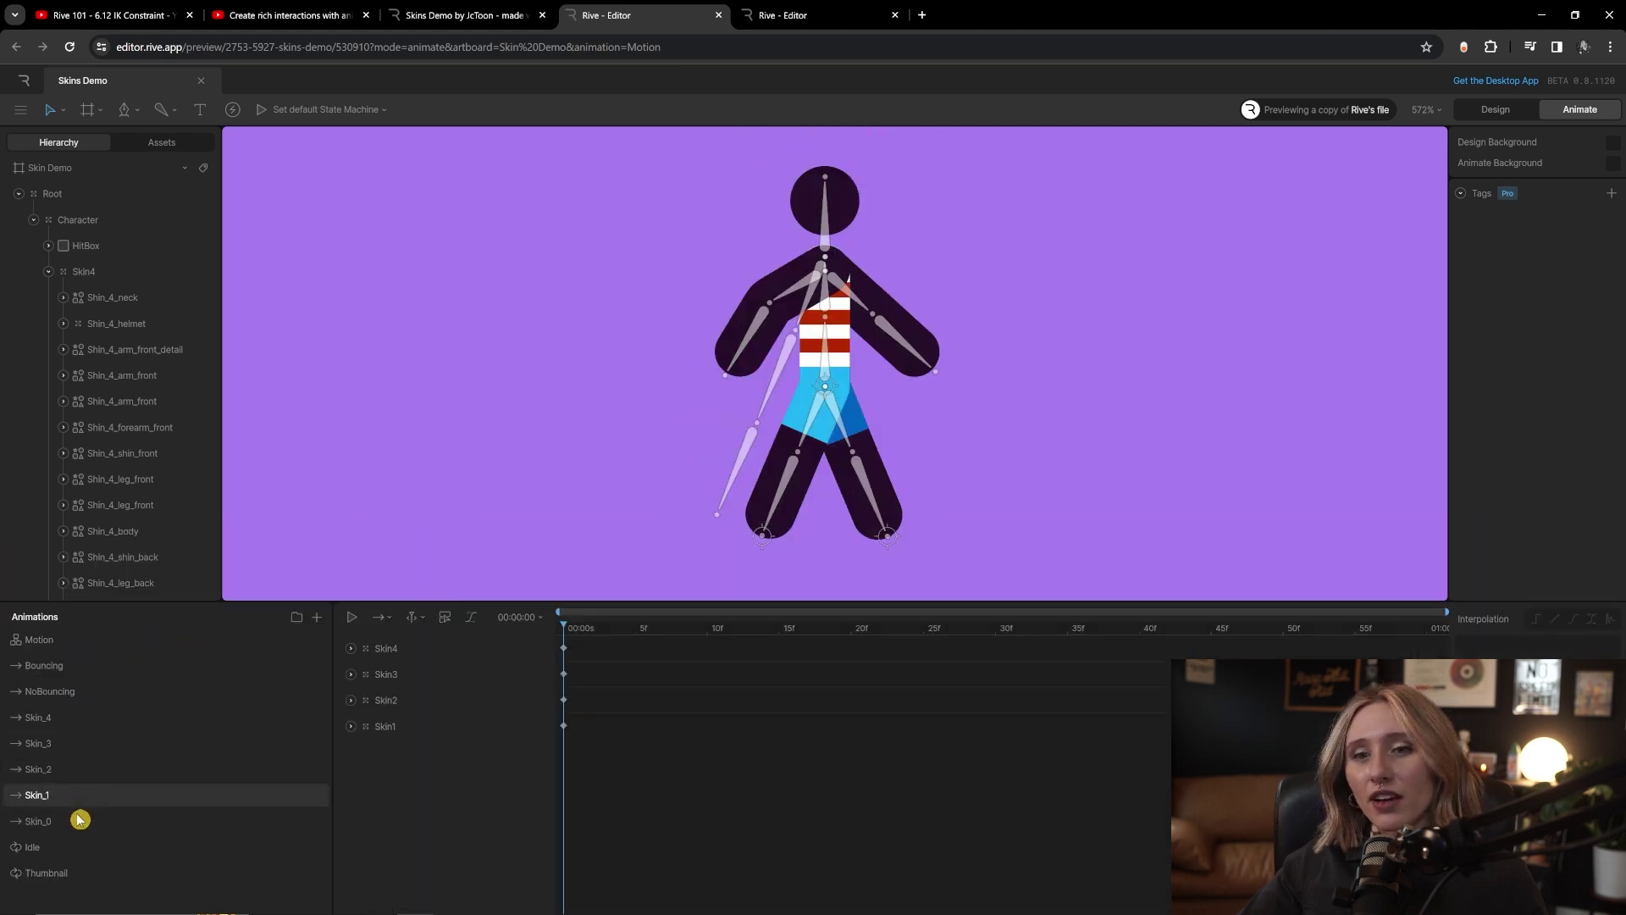
pyautogui.click(80, 821)
pyautogui.click(77, 803)
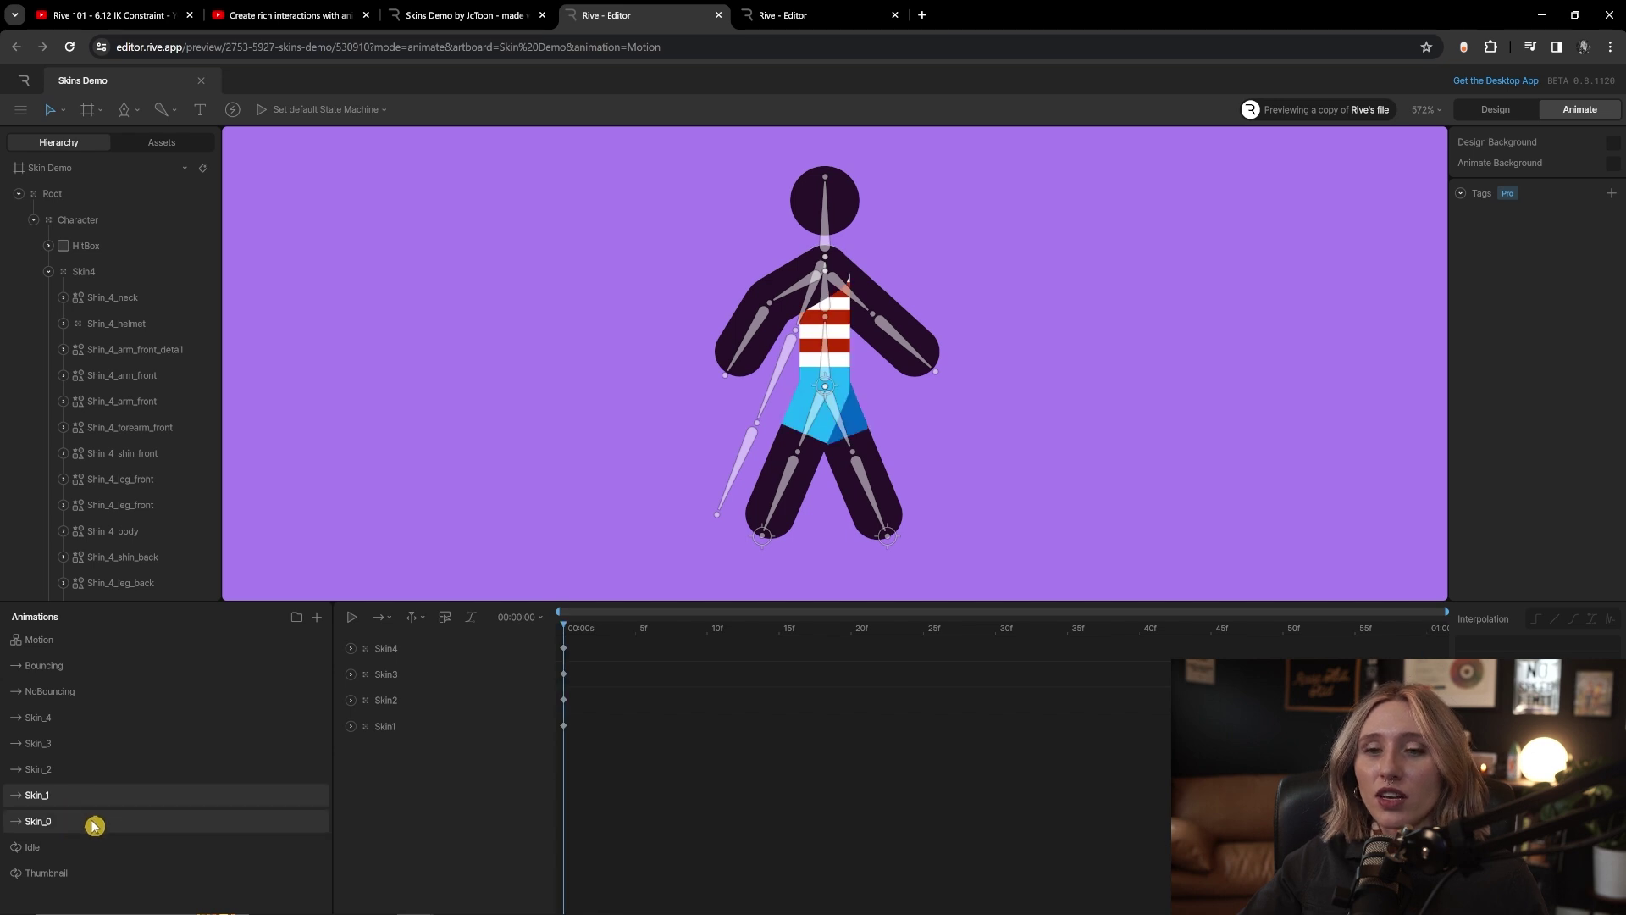
pyautogui.click(94, 823)
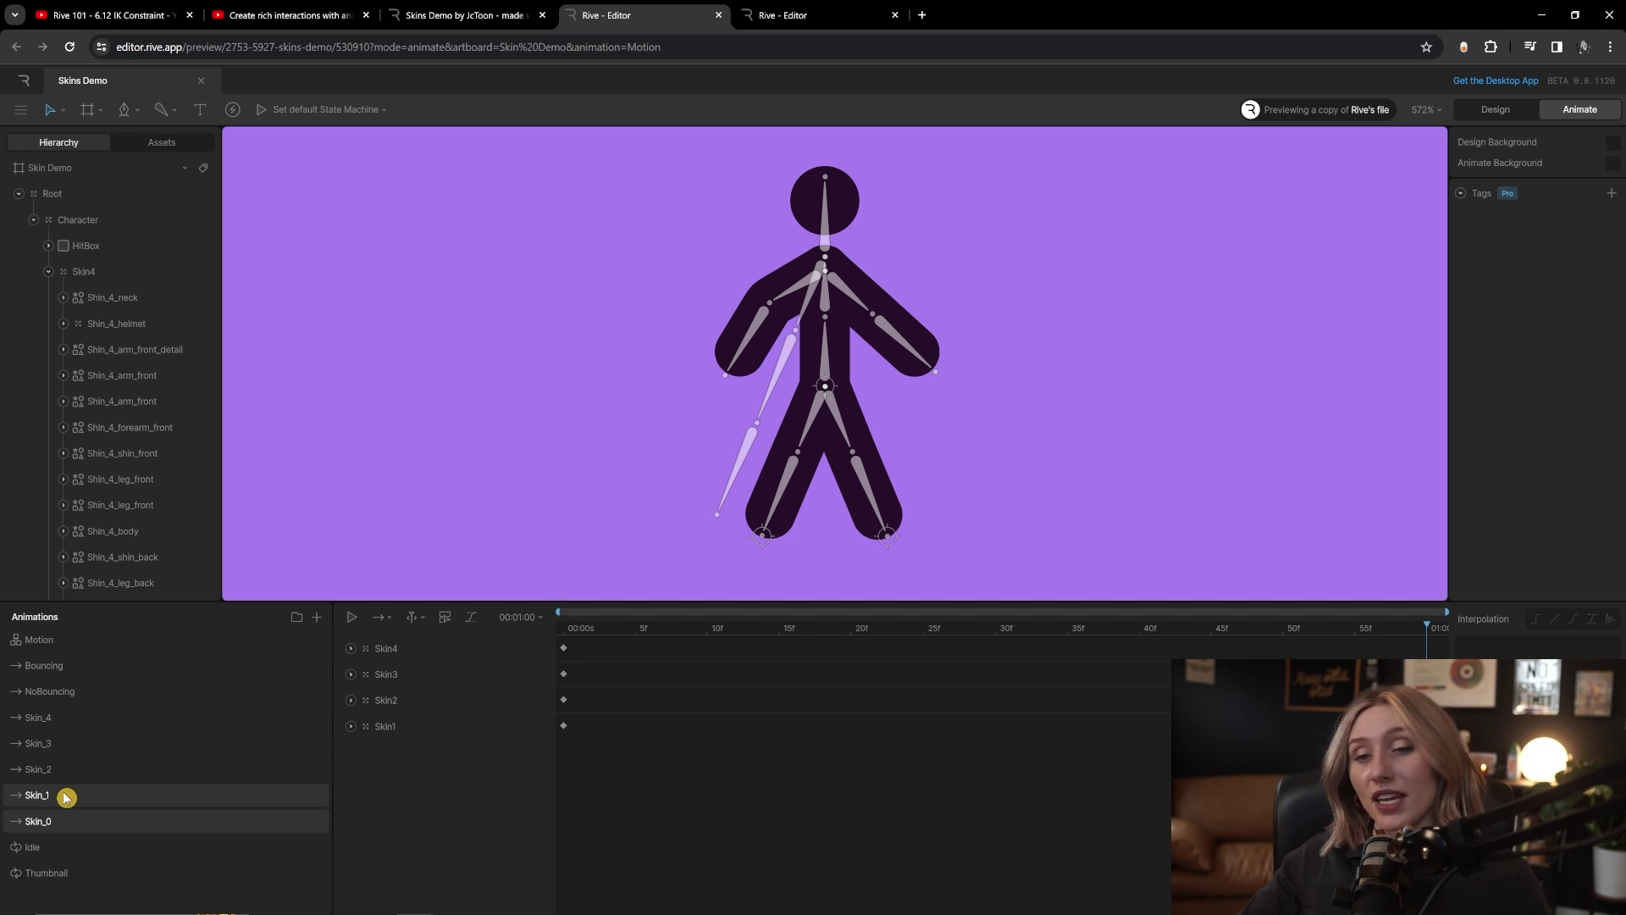
pyautogui.click(71, 796)
# - Open the Idle animation, scrub its timeline, and shrink the timeline to enlarge the canvas
pyautogui.click(49, 848)
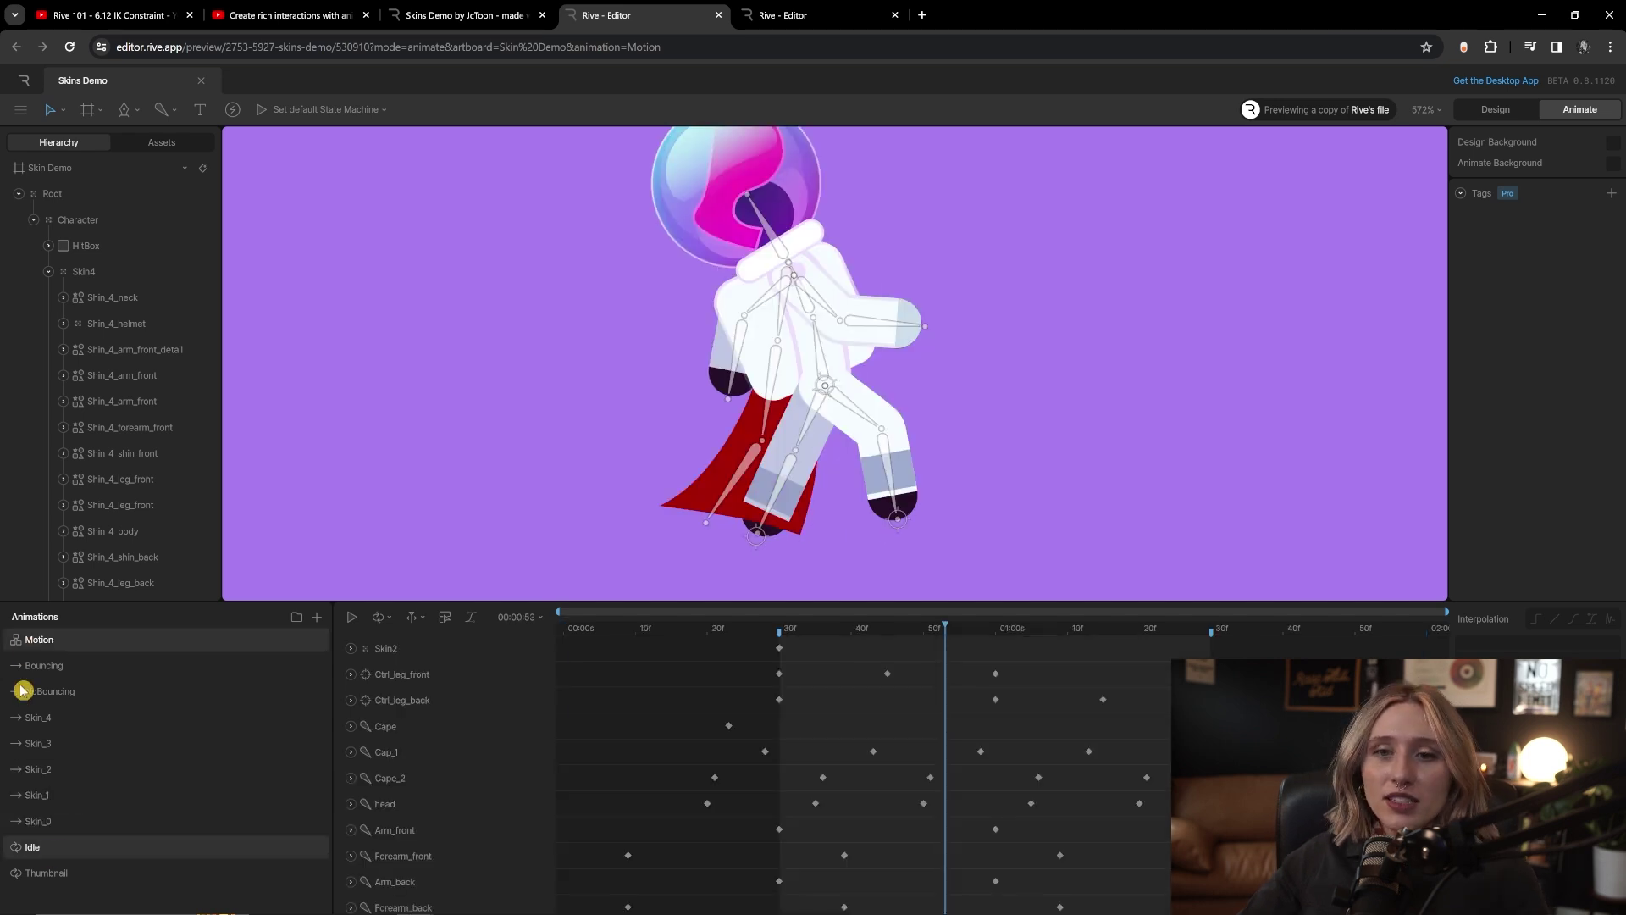
pyautogui.moveTo(845, 601); pyautogui.dragTo(894, 624)
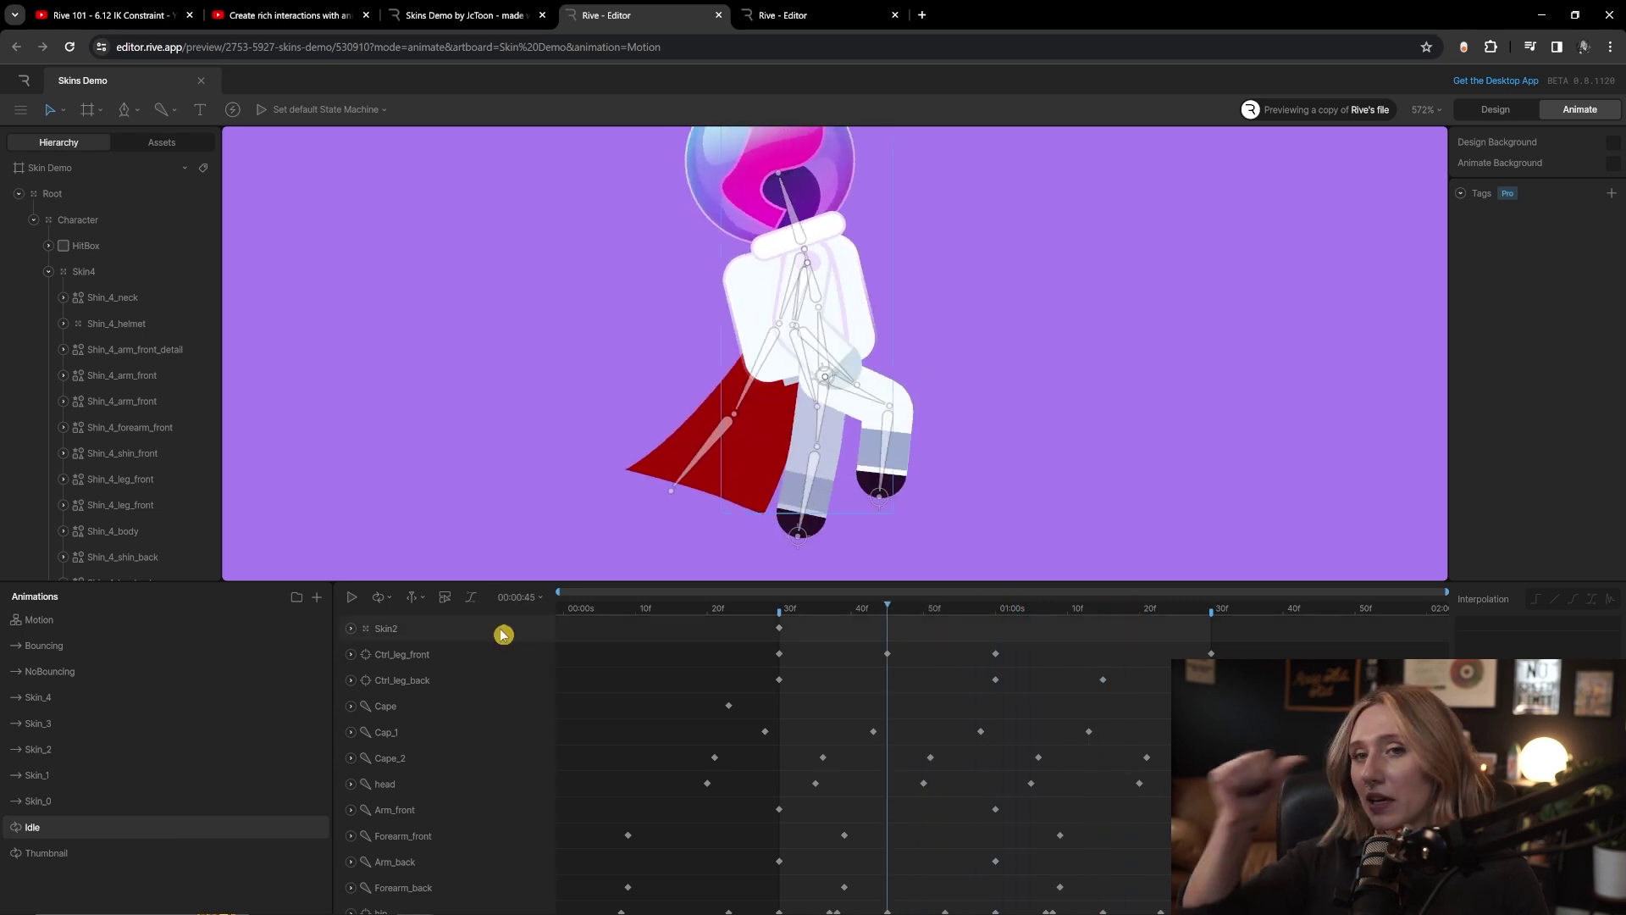
pyautogui.moveTo(312, 581); pyautogui.dragTo(278, 777)
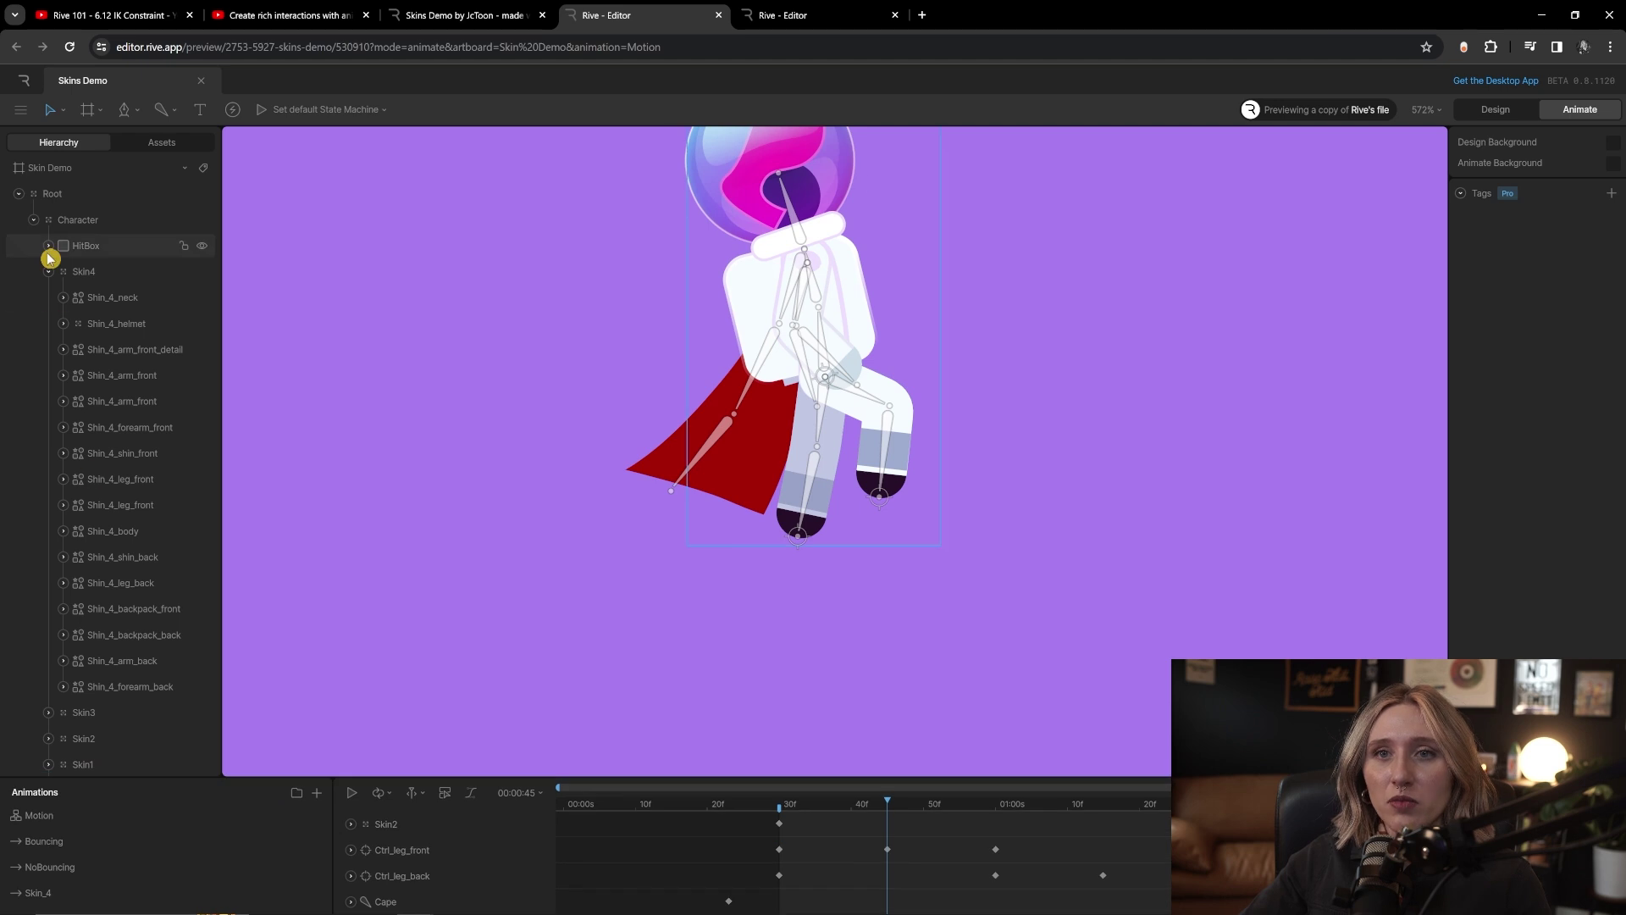
# - In Design mode, inspect the Character group and the Ctrl_leg_front and Ctrl_leg_back targets
pyautogui.scroll(-1, 49, 257)
pyautogui.click(1504, 109)
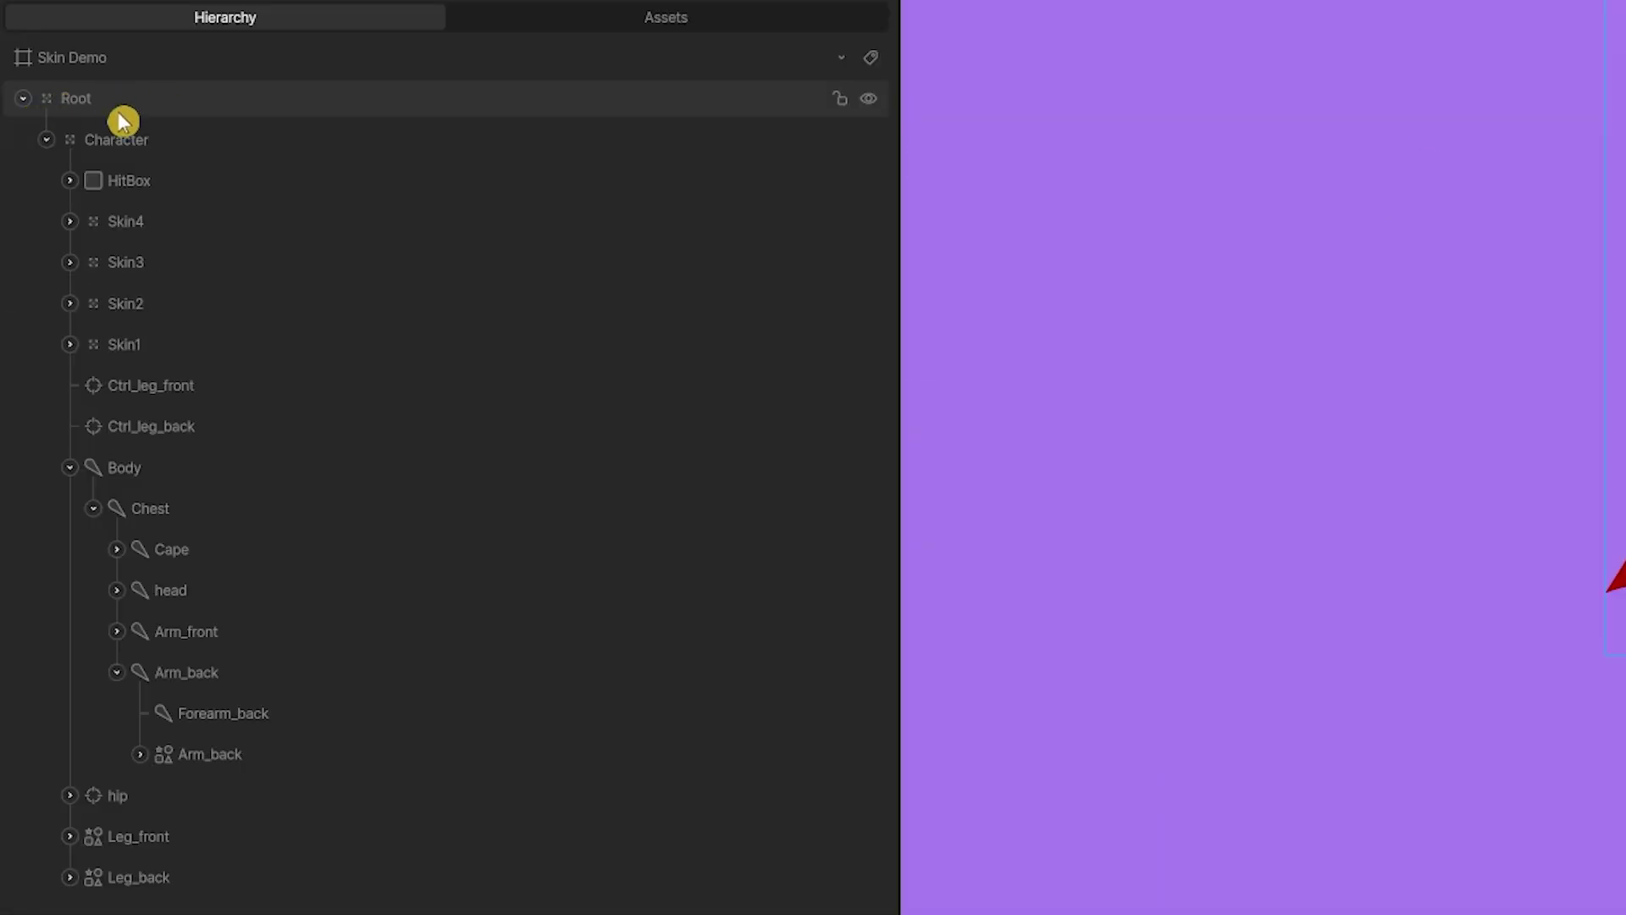
pyautogui.click(144, 143)
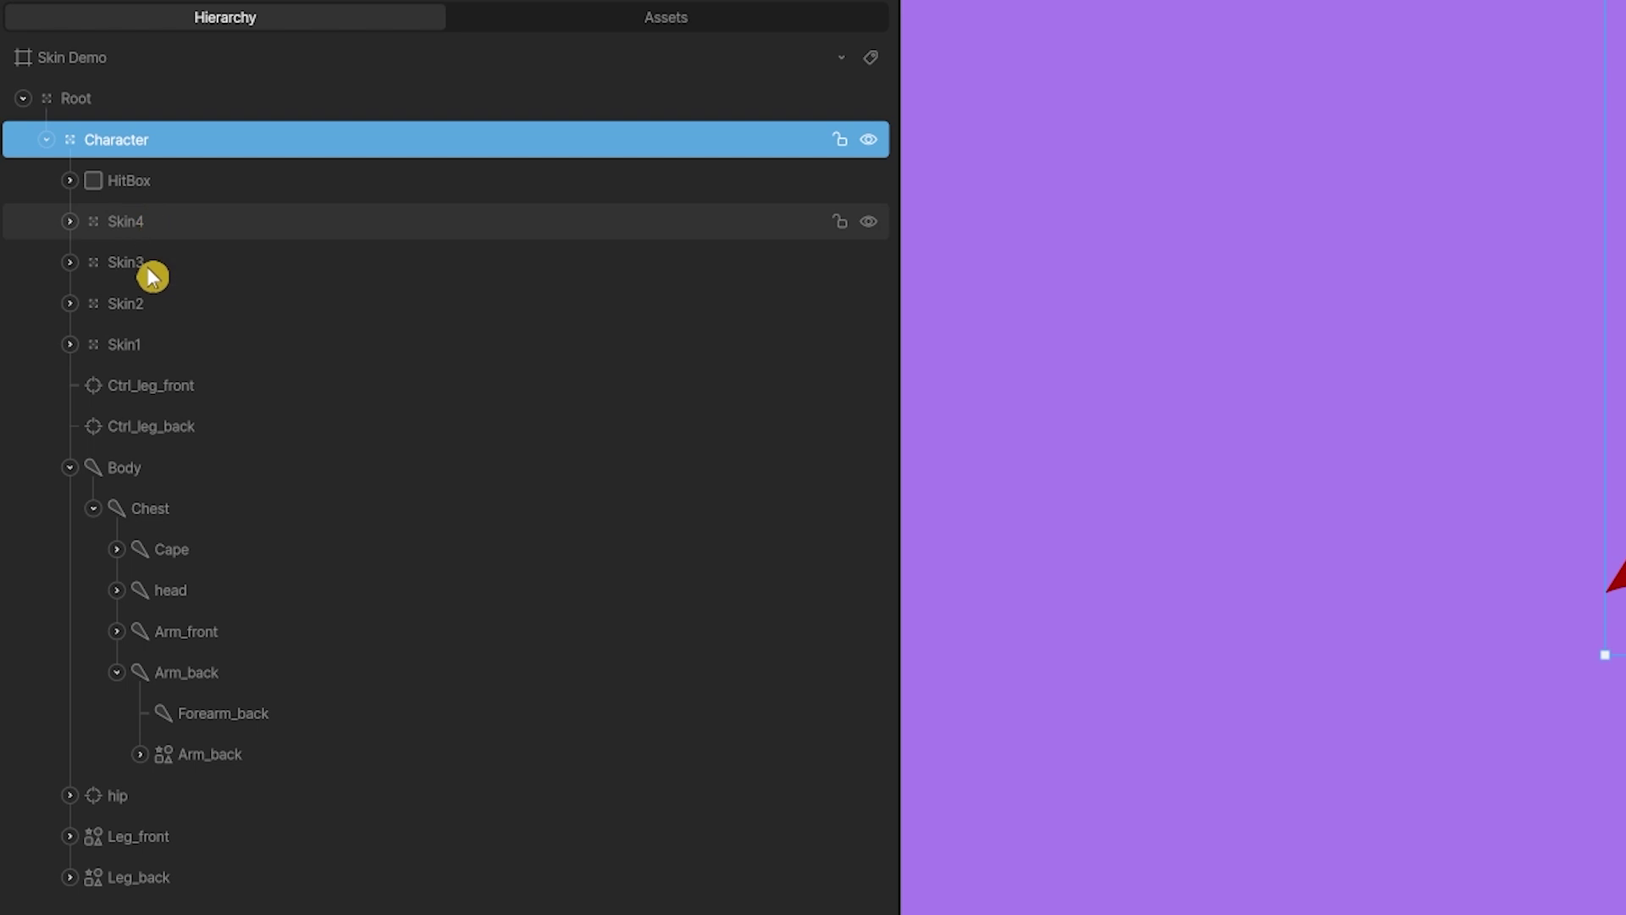
pyautogui.click(181, 386)
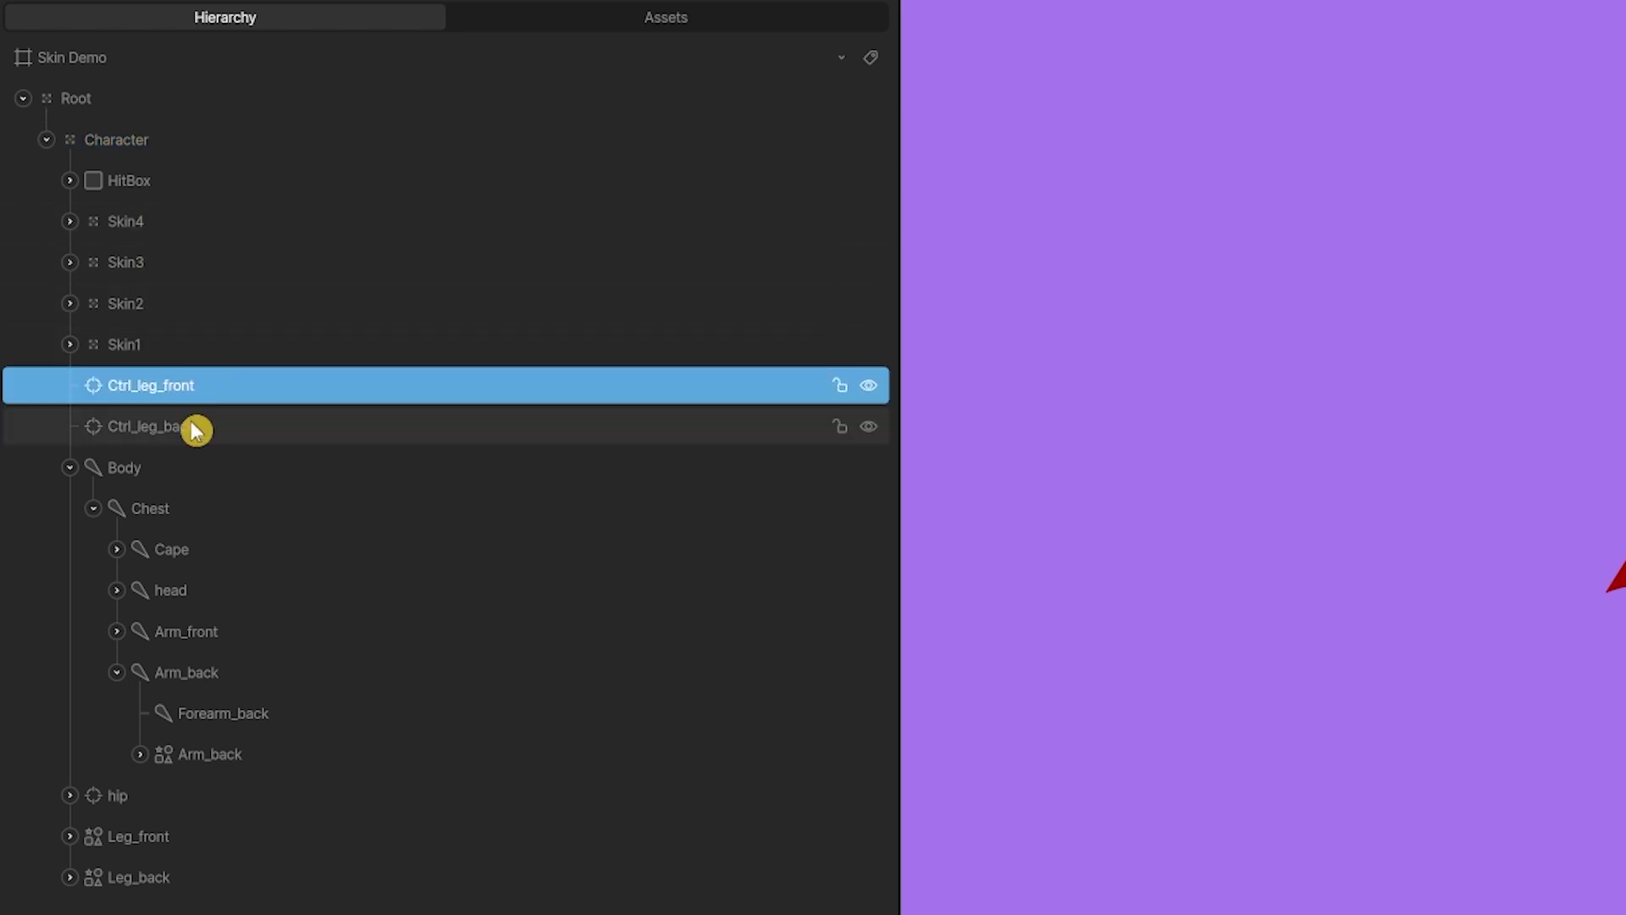
pyautogui.click(197, 428)
pyautogui.click(167, 396)
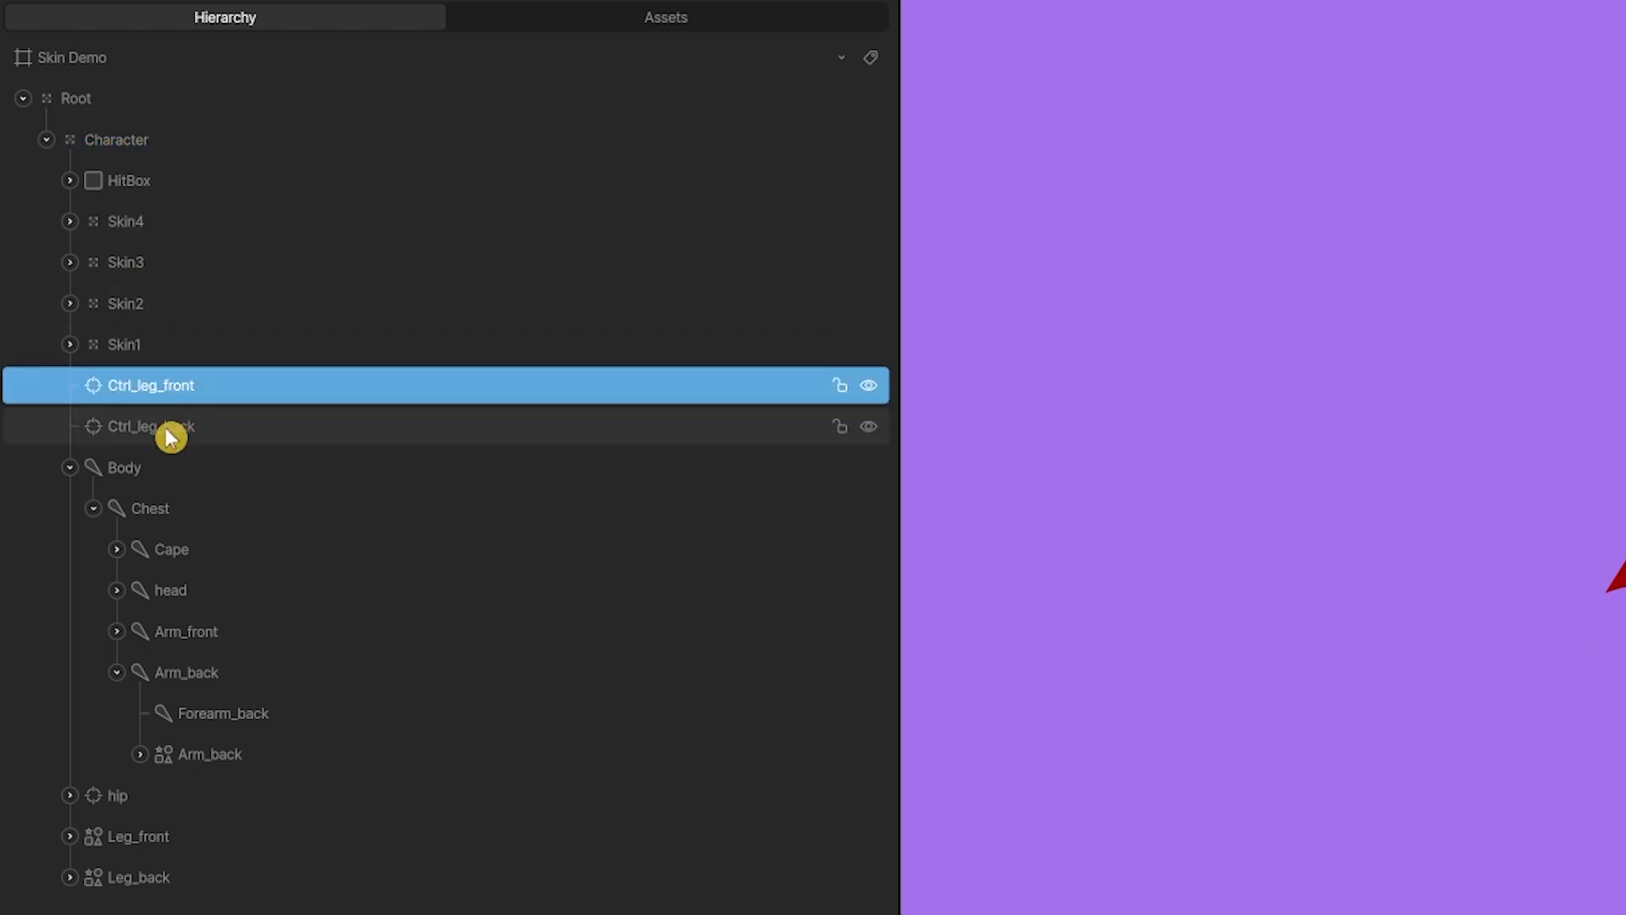
pyautogui.click(169, 433)
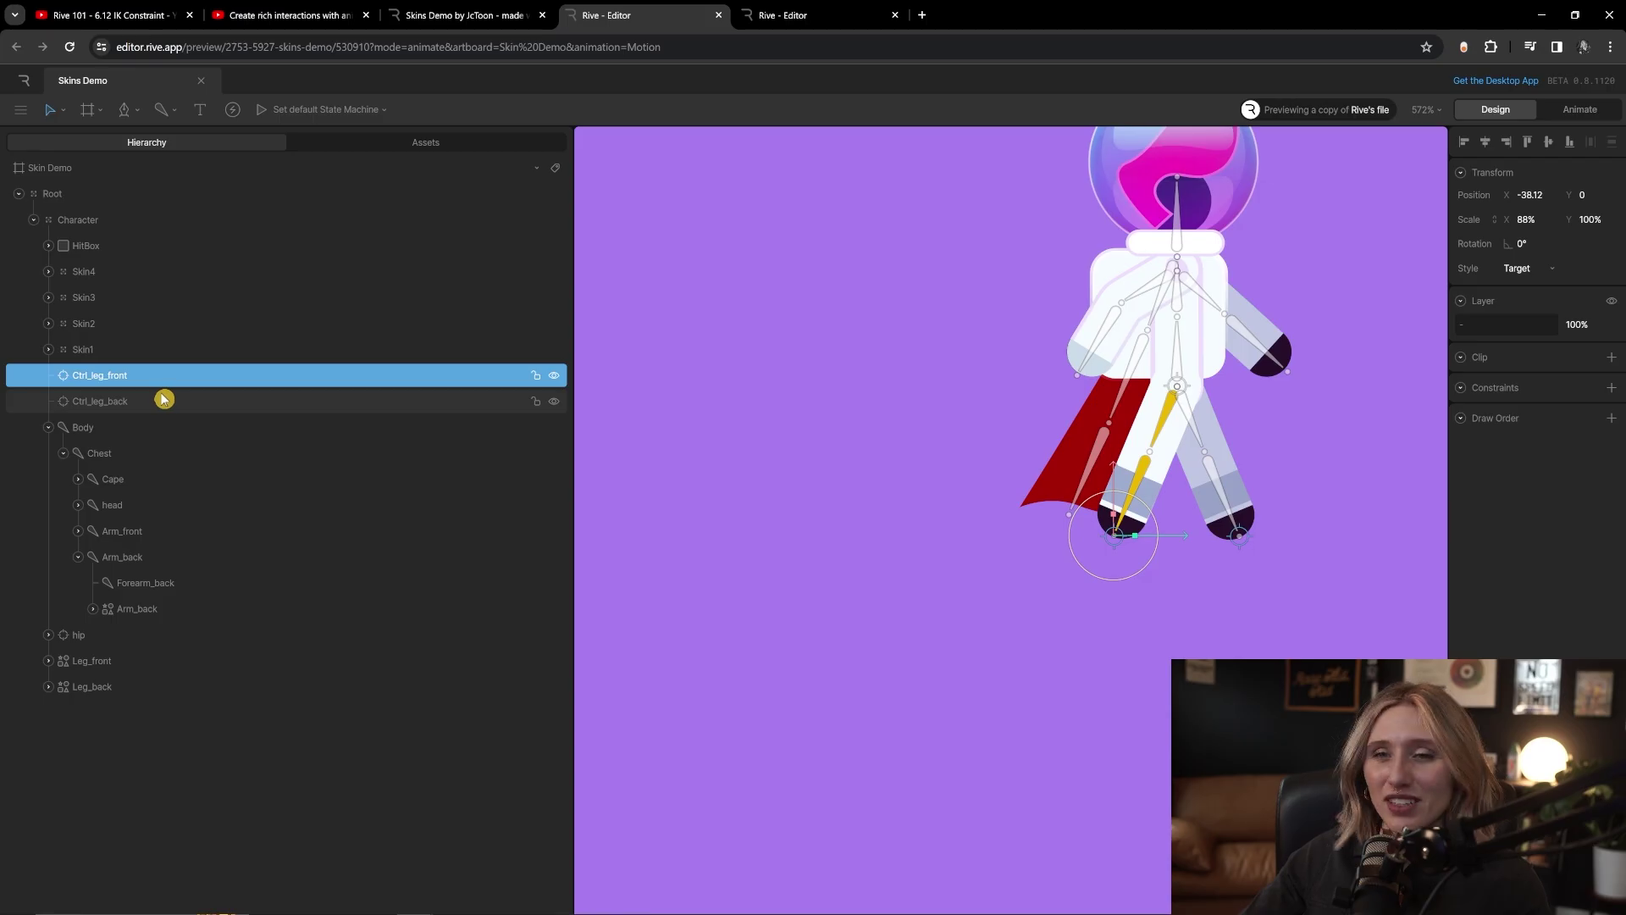
pyautogui.click(227, 434)
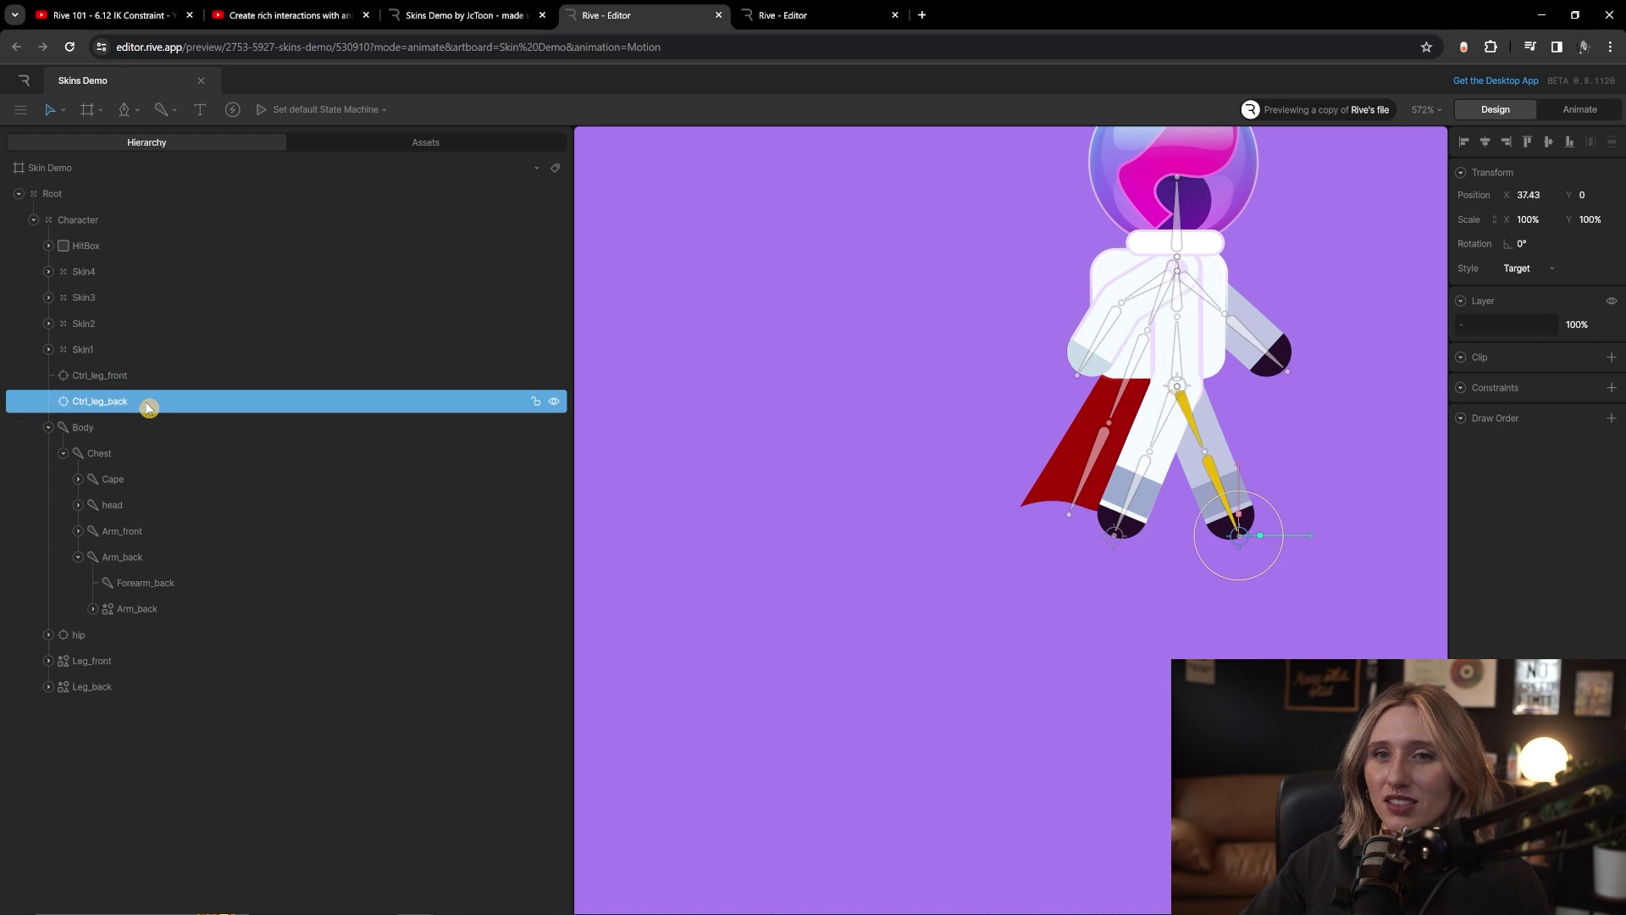
pyautogui.click(152, 378)
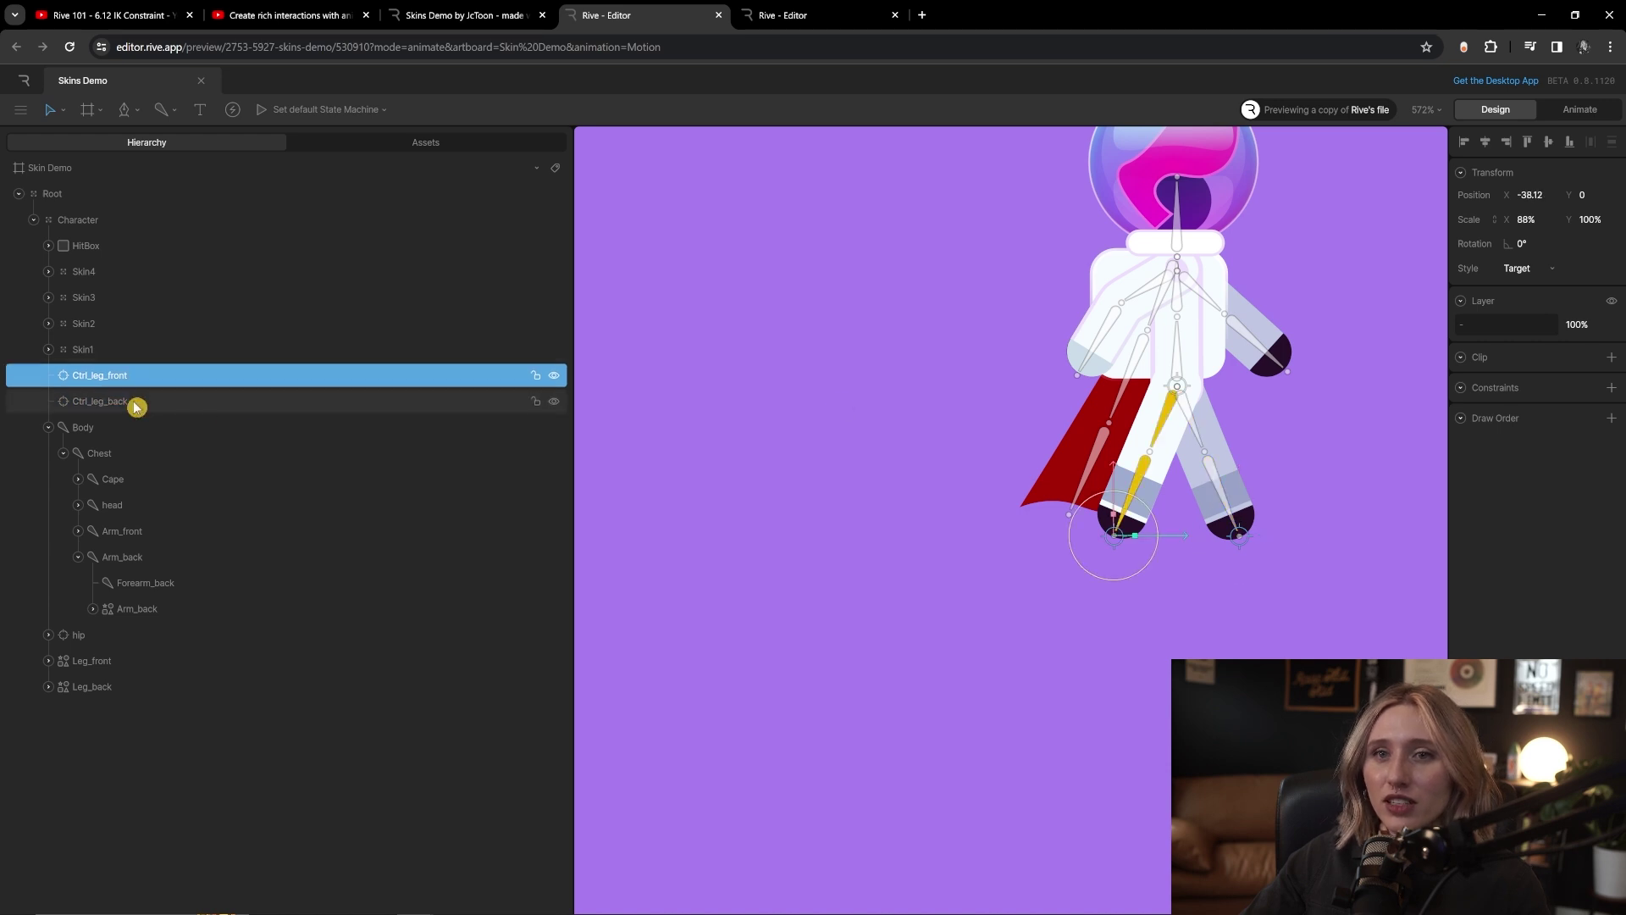
pyautogui.click(136, 405)
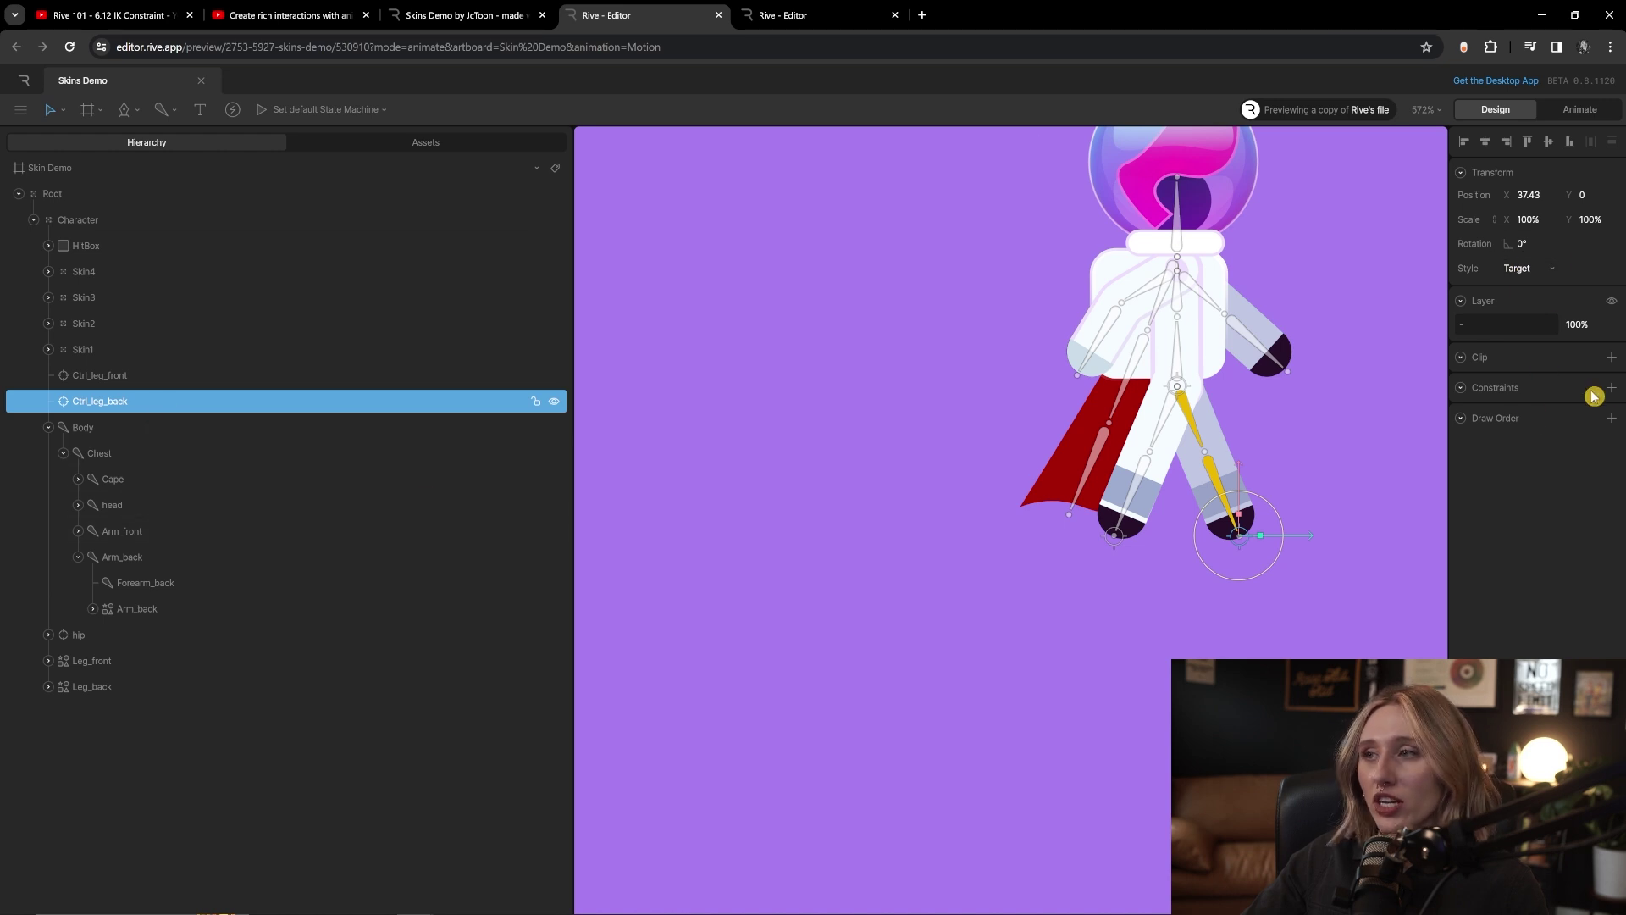
# - Inspect the Body, Chest, Arm_back and head bones, the nested Head shape, and Arm_front
pyautogui.click(95, 432)
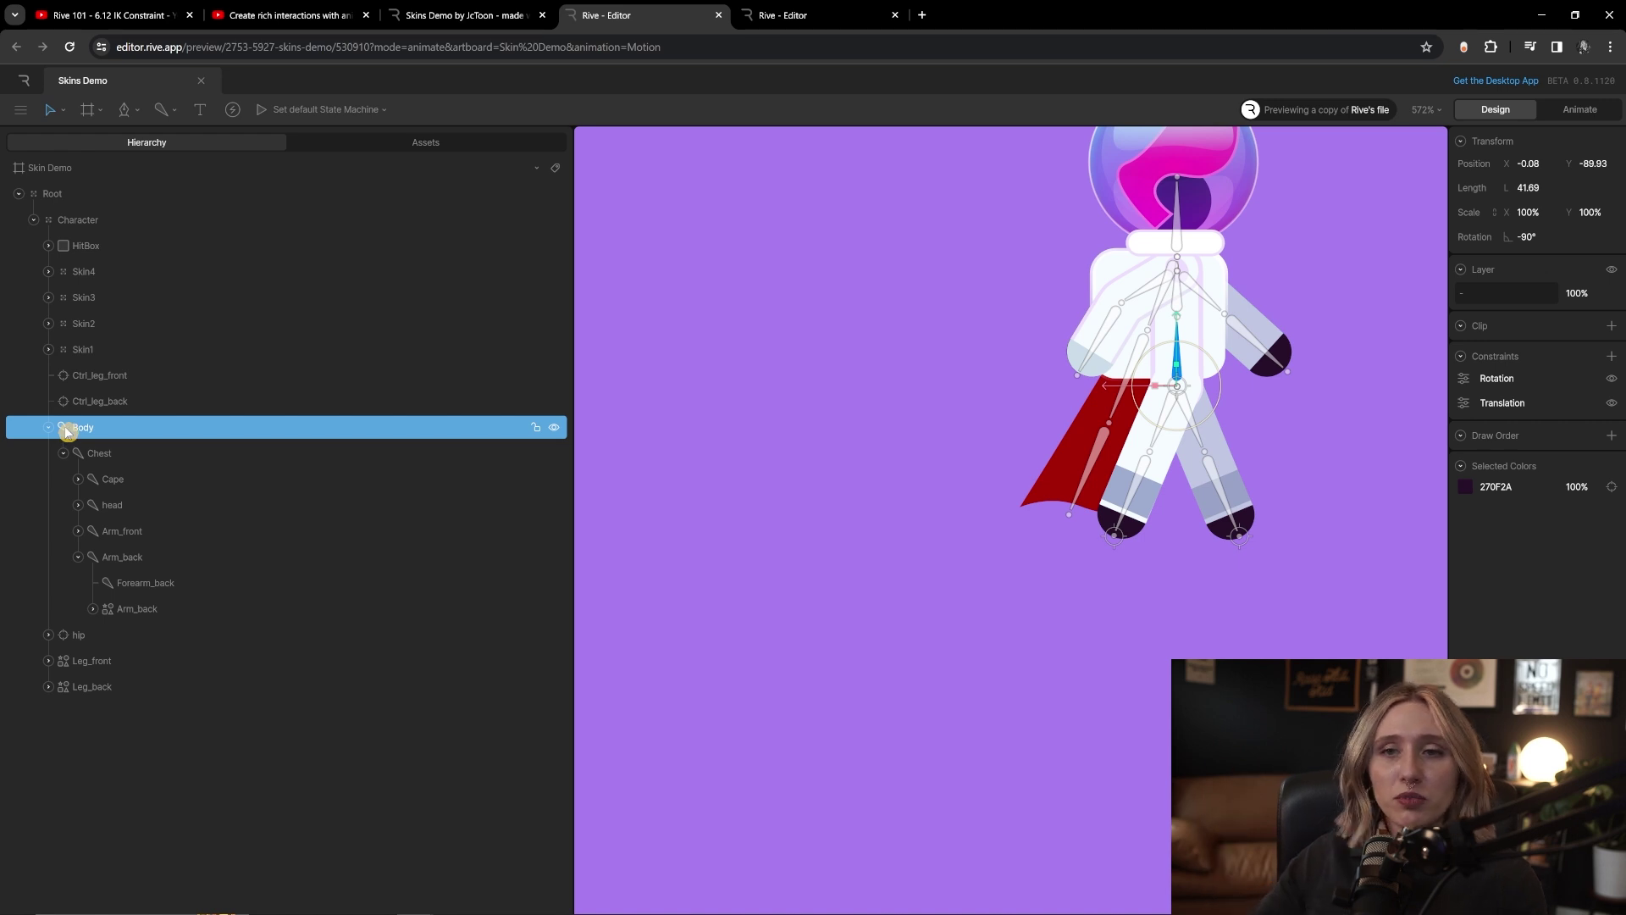
pyautogui.click(101, 458)
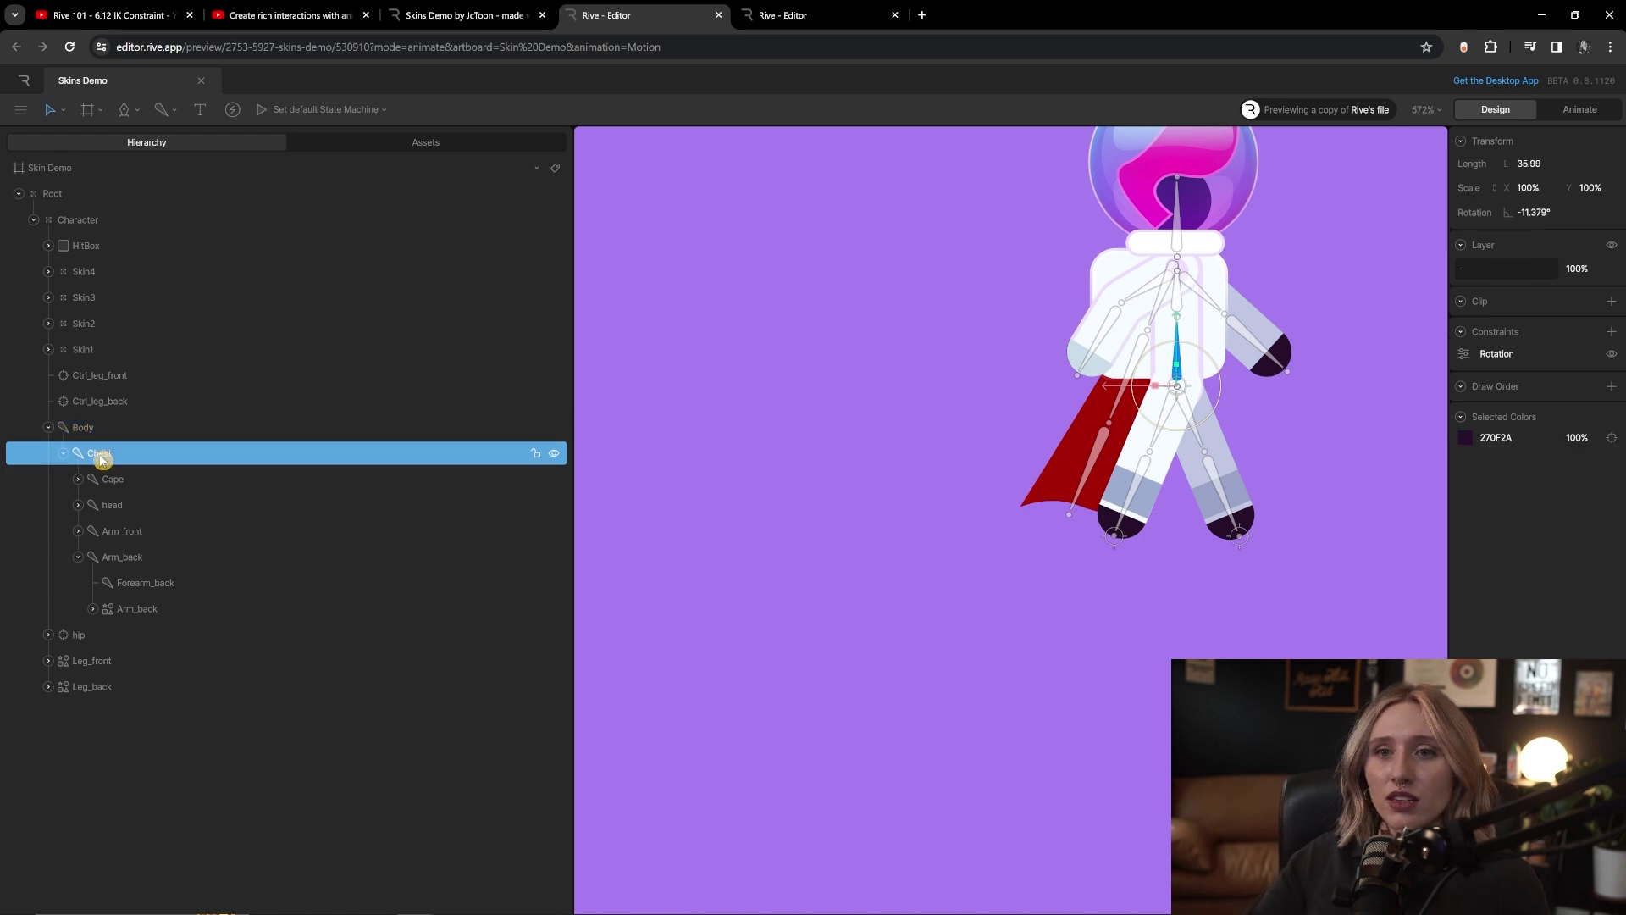
pyautogui.click(127, 560)
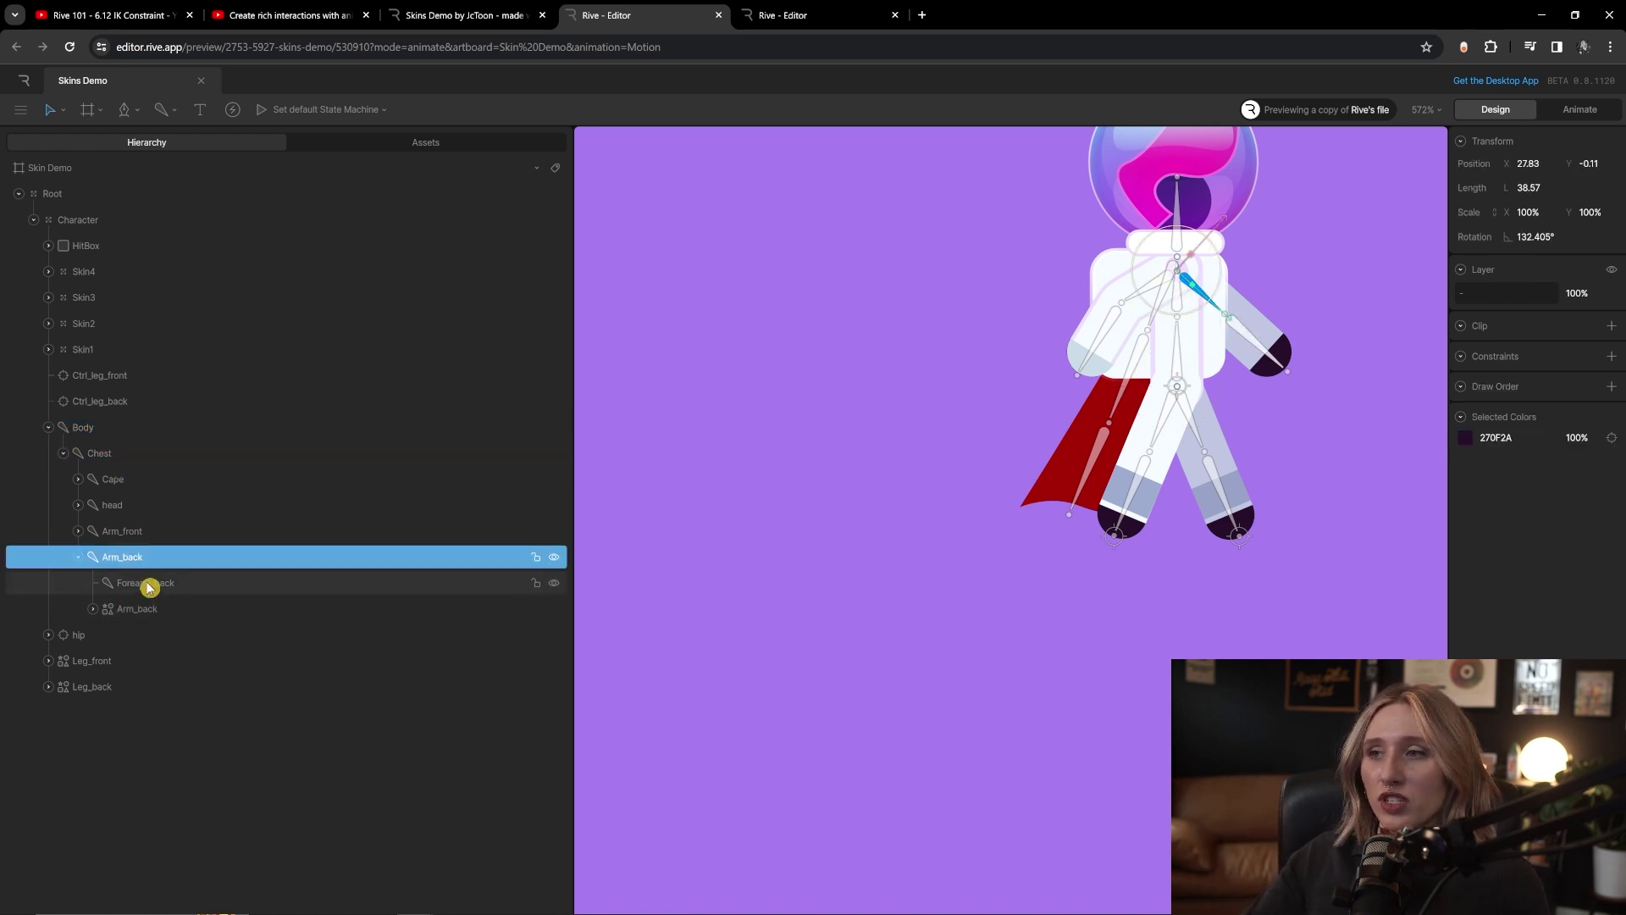
pyautogui.click(78, 505)
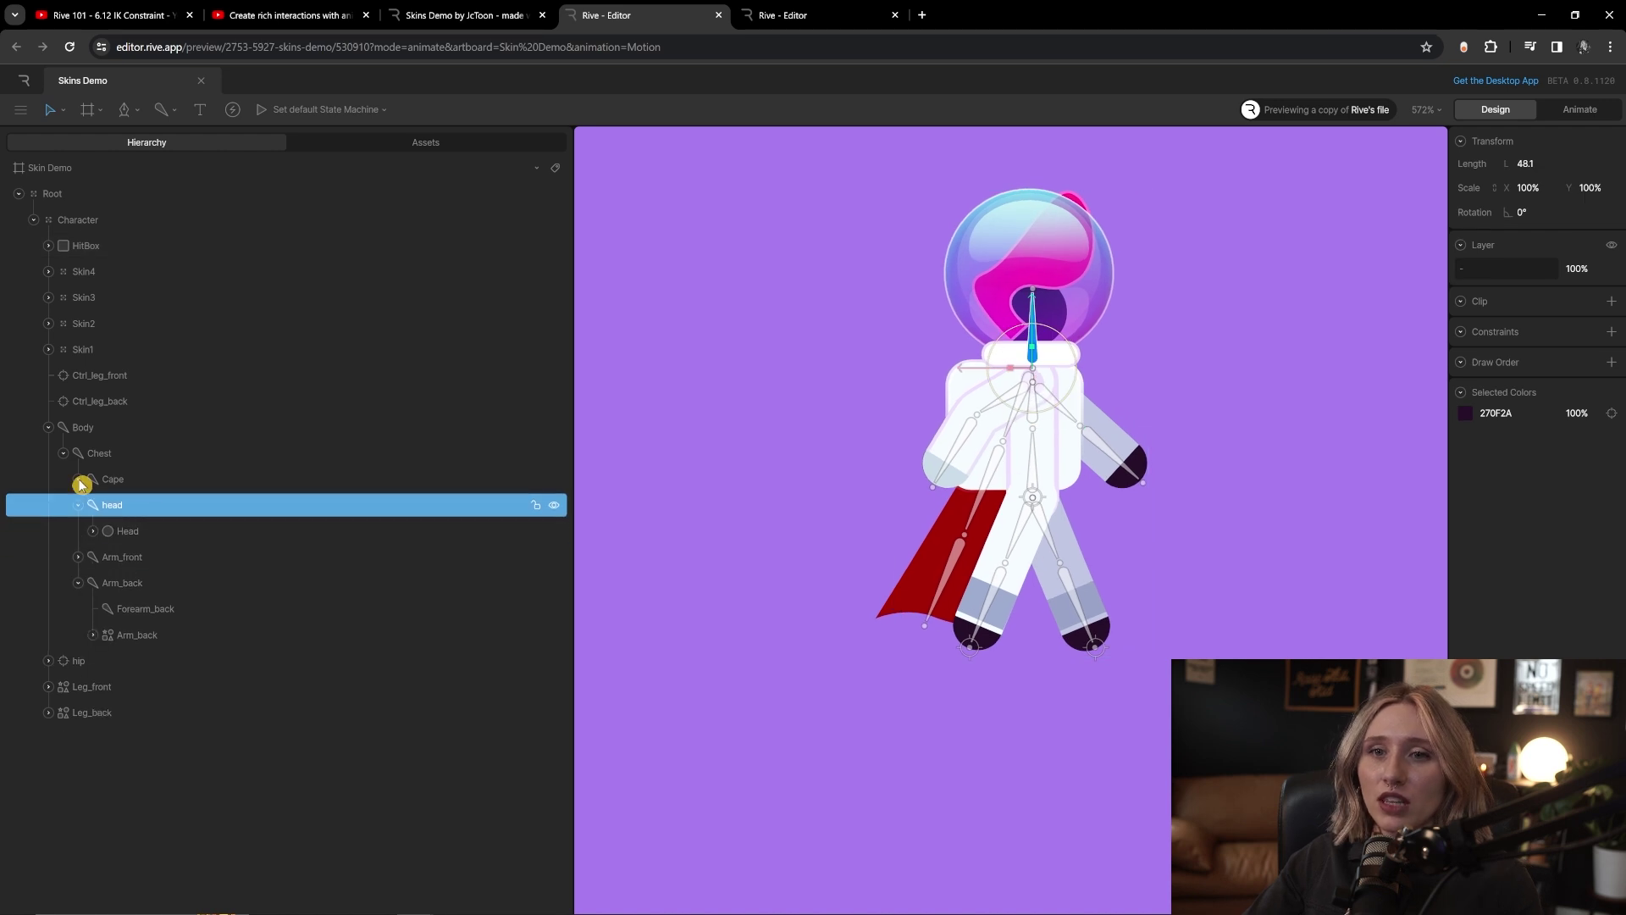
pyautogui.click(145, 534)
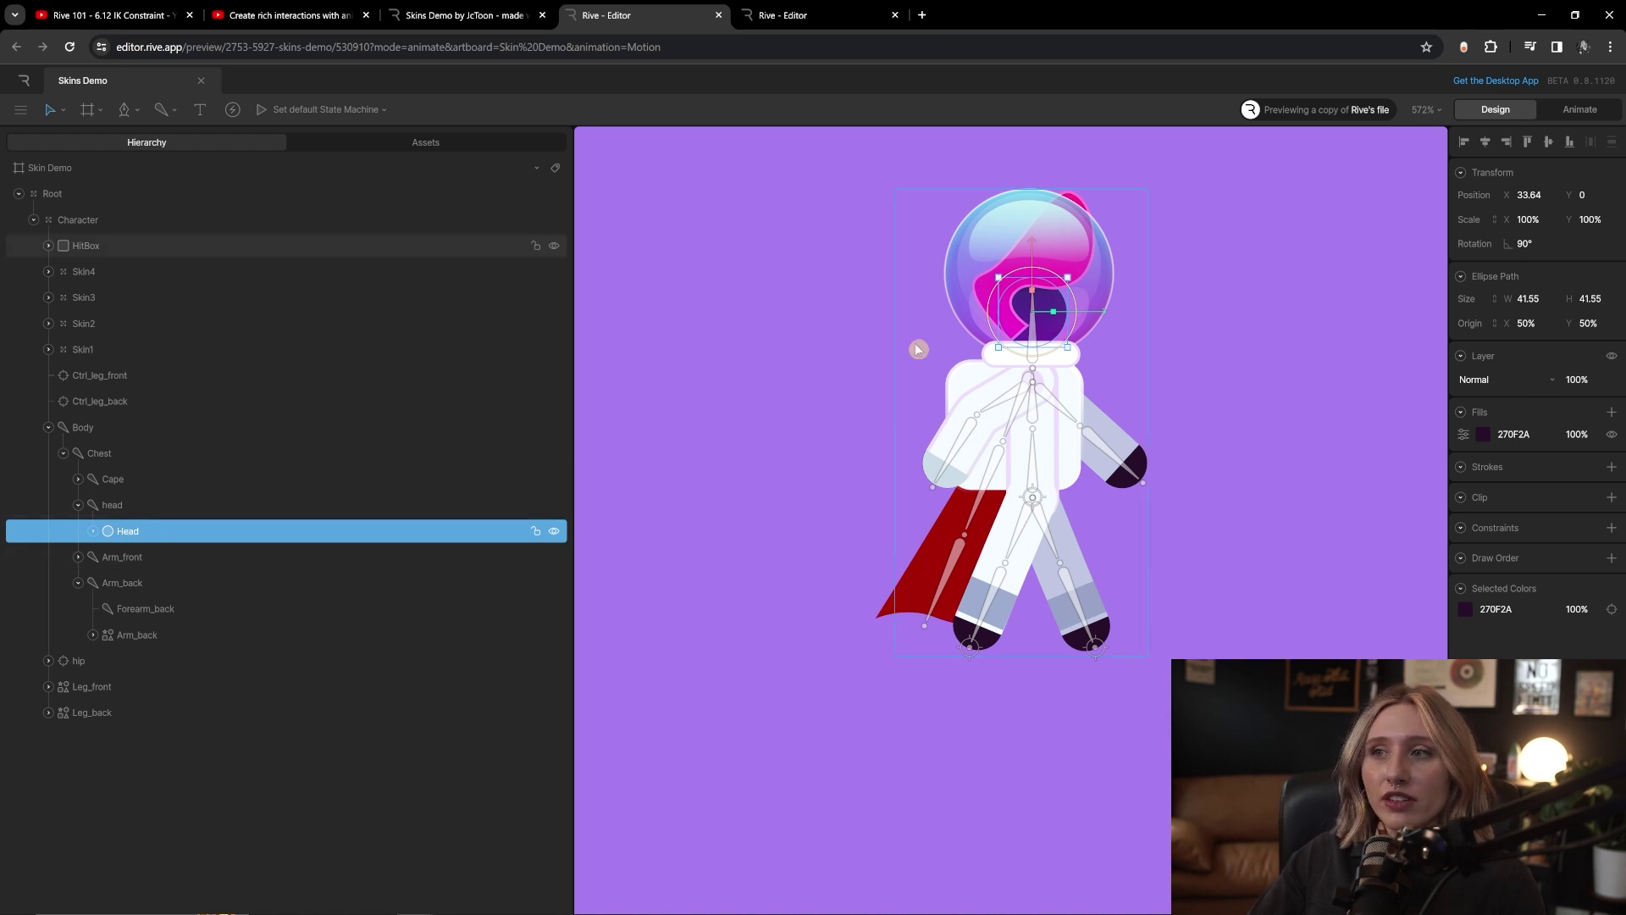
pyautogui.click(112, 507)
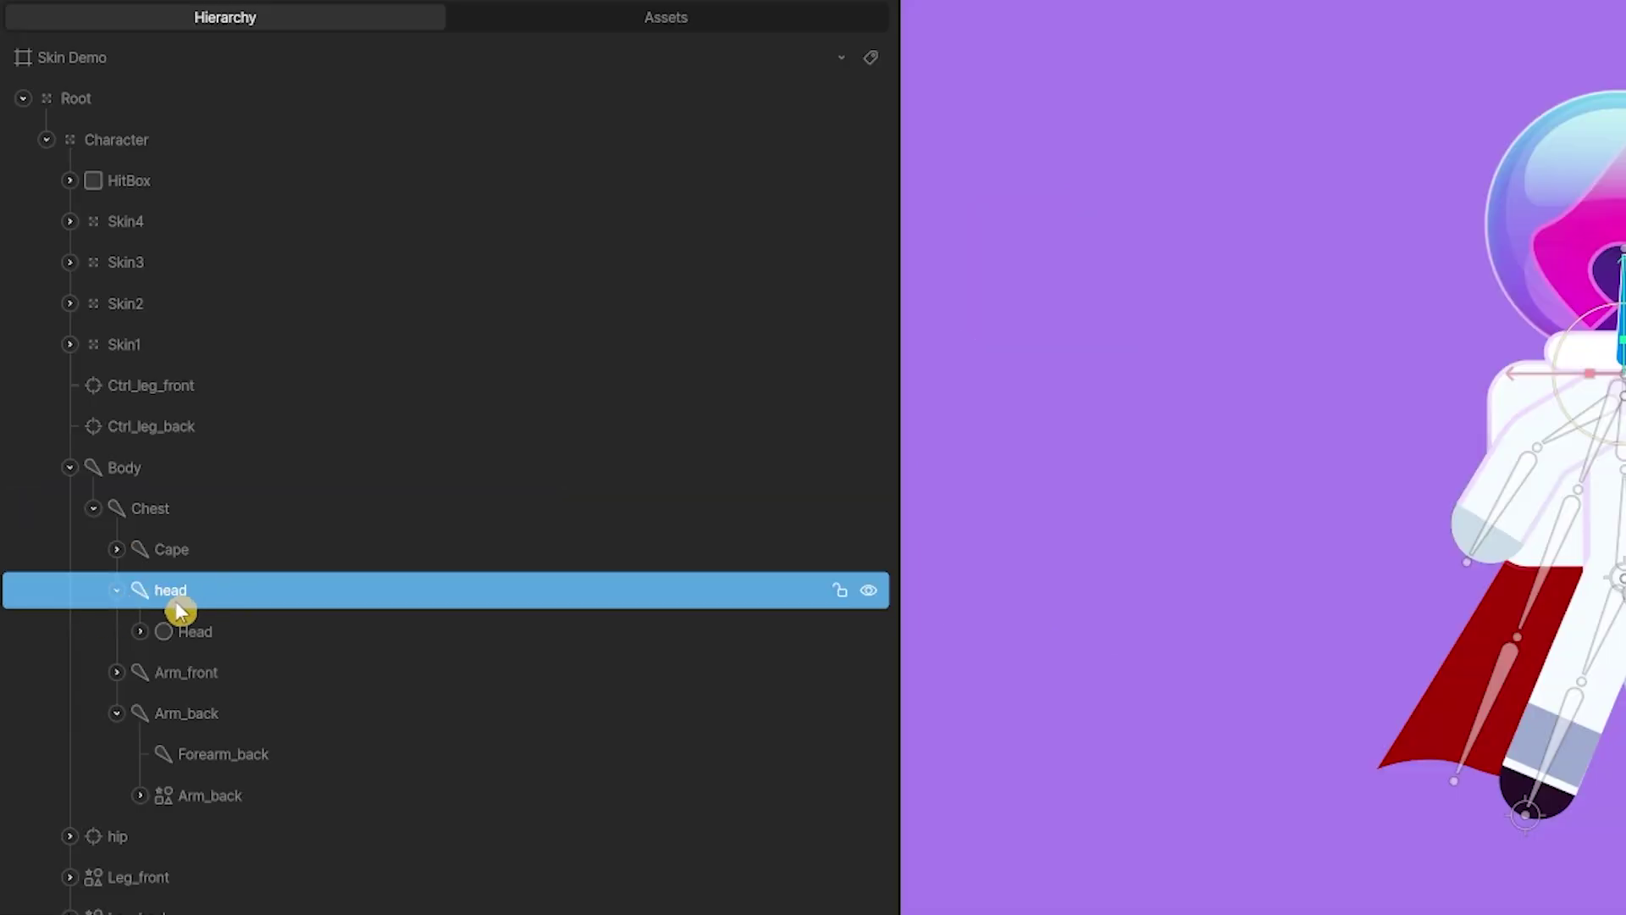
pyautogui.click(183, 630)
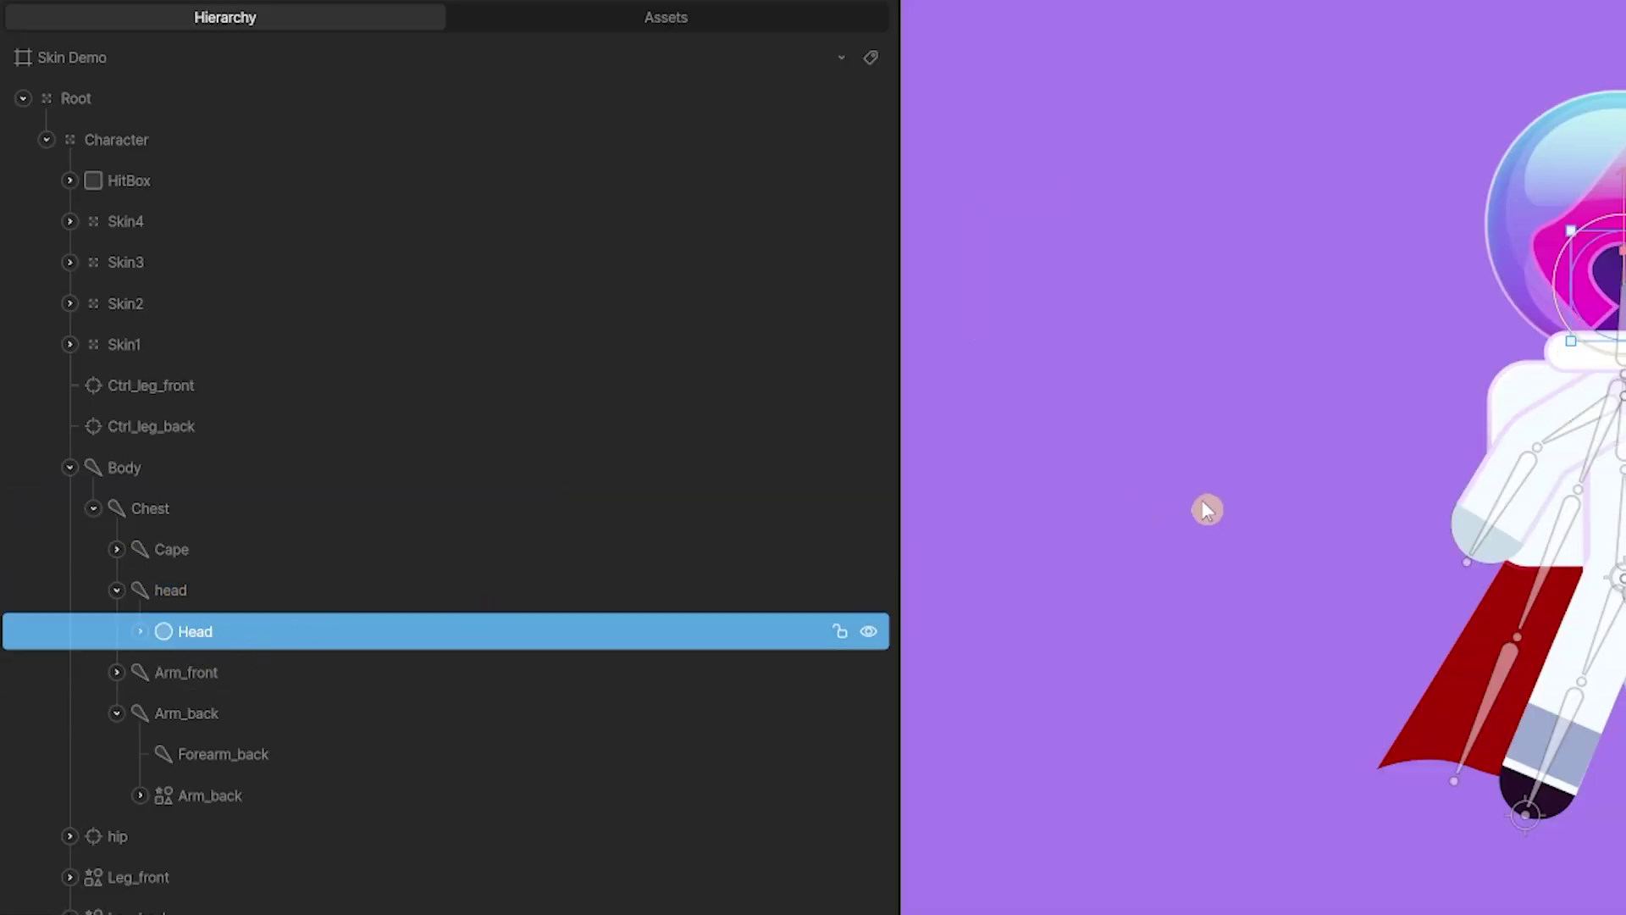
pyautogui.click(188, 593)
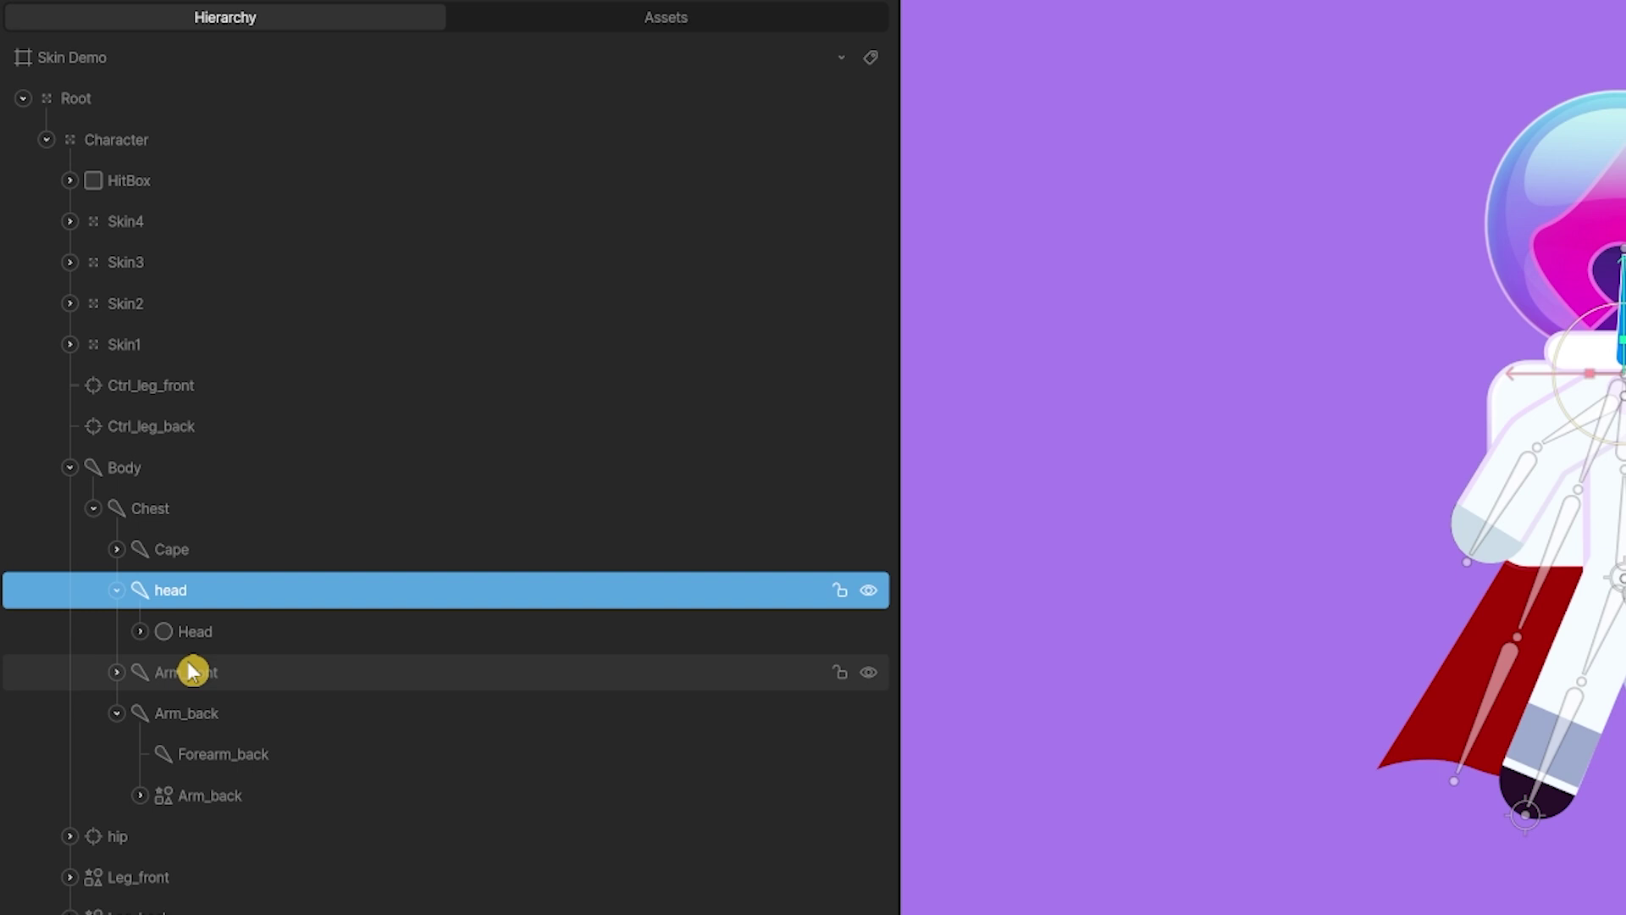
pyautogui.click(245, 675)
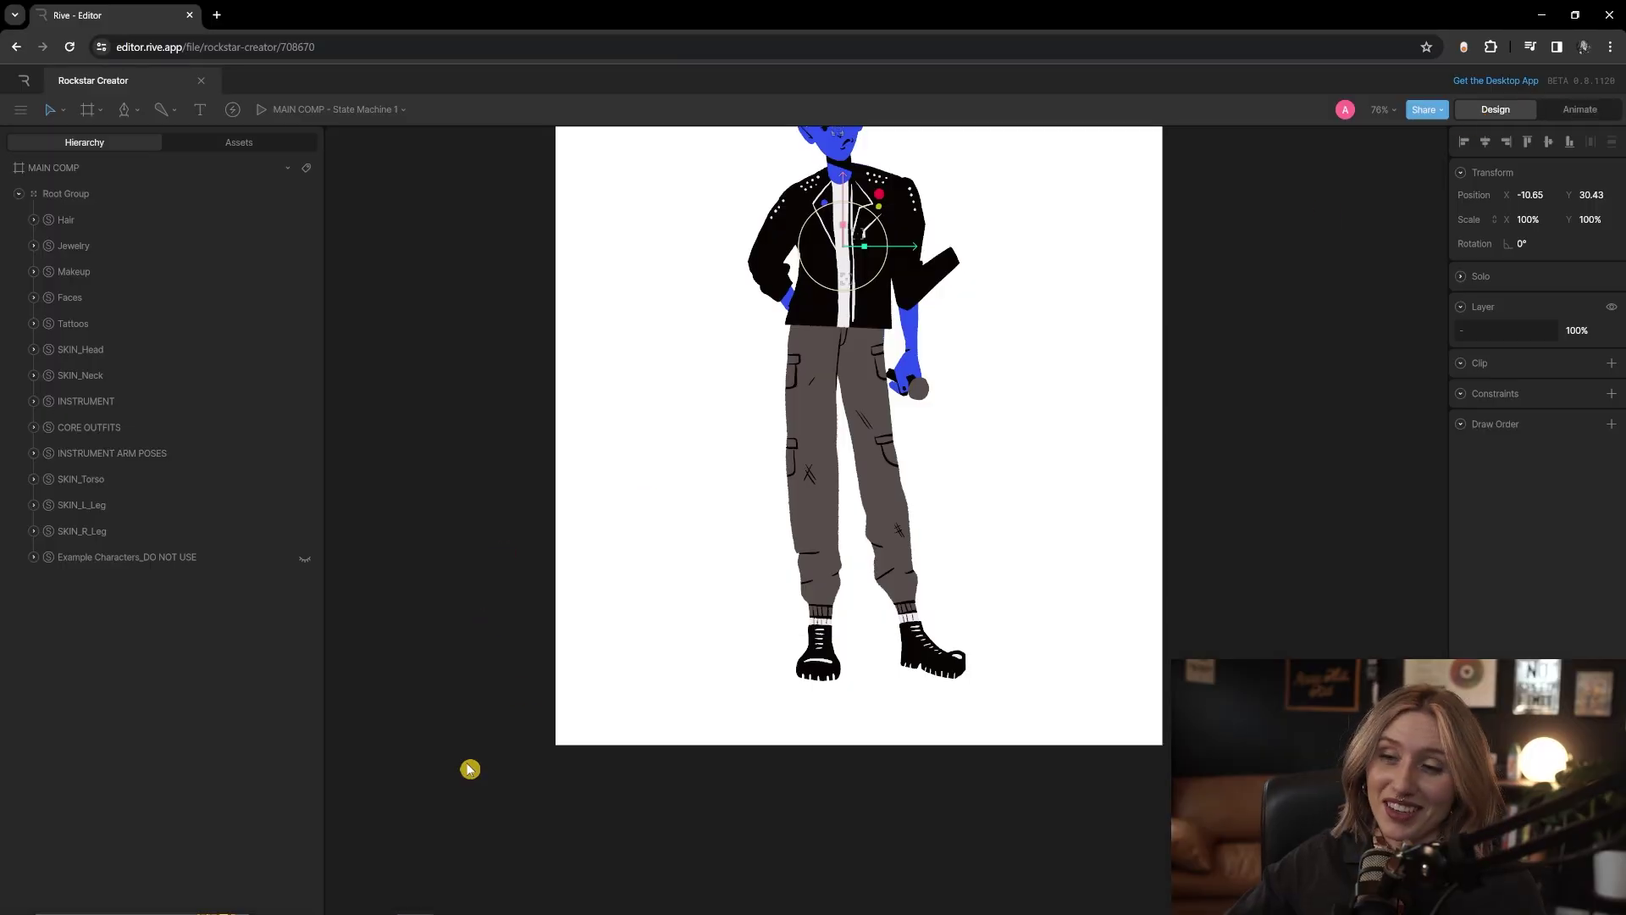
# - Clear the selection on the bare Body-Singer silhouette and switch to the Bone tool
pyautogui.scroll(3, 593, 593)
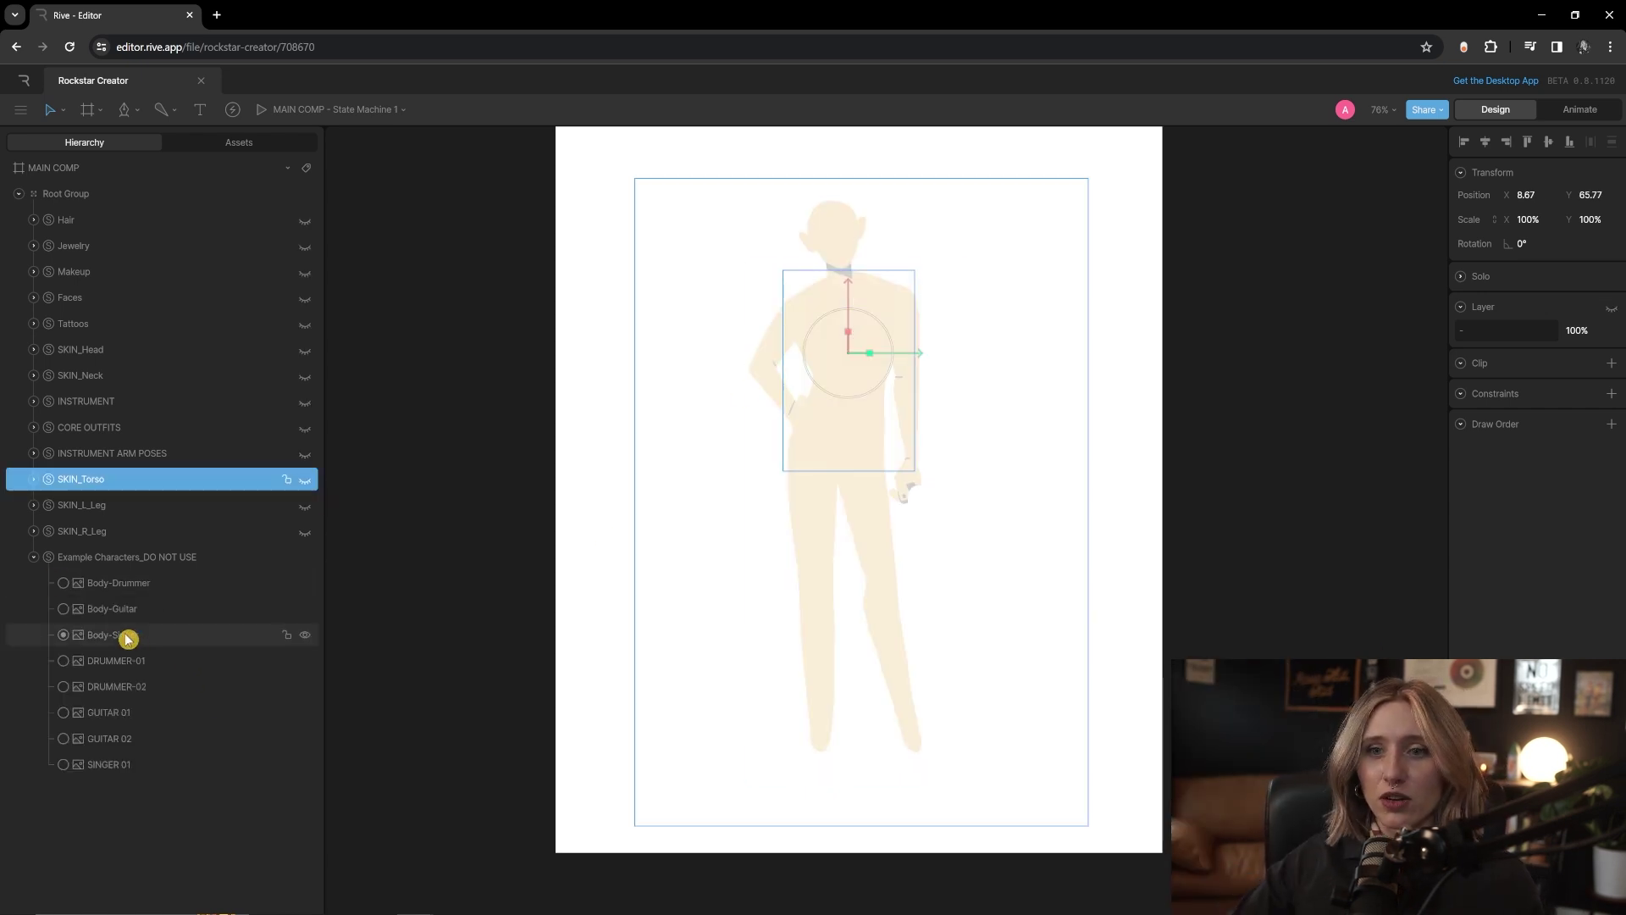
pyautogui.press('Escape')
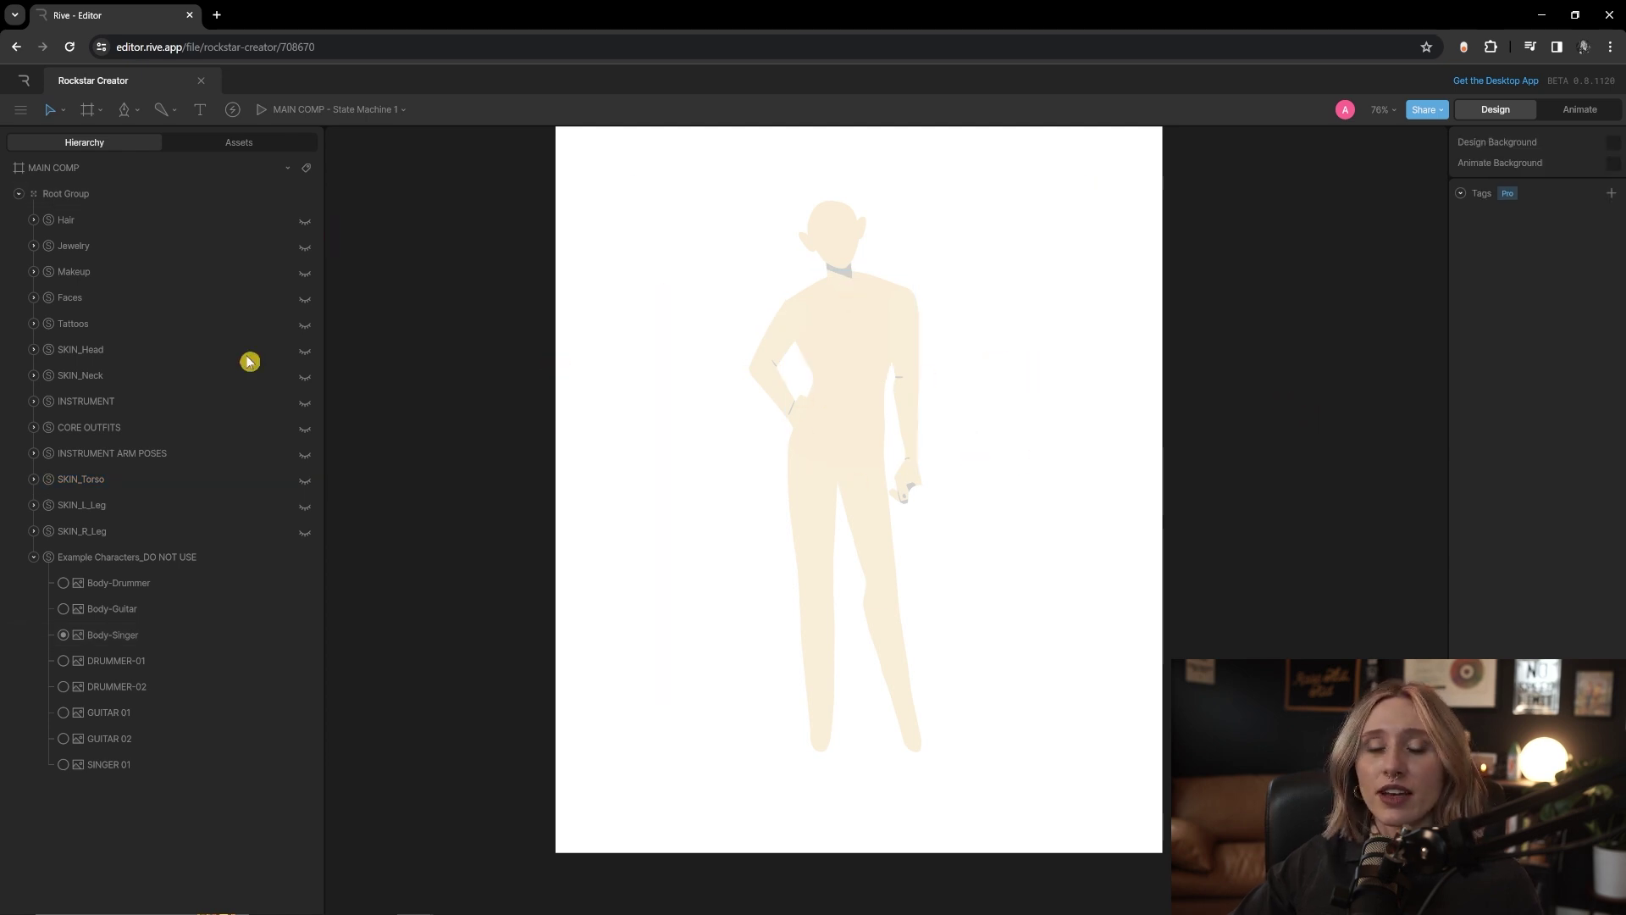
pyautogui.press('b')
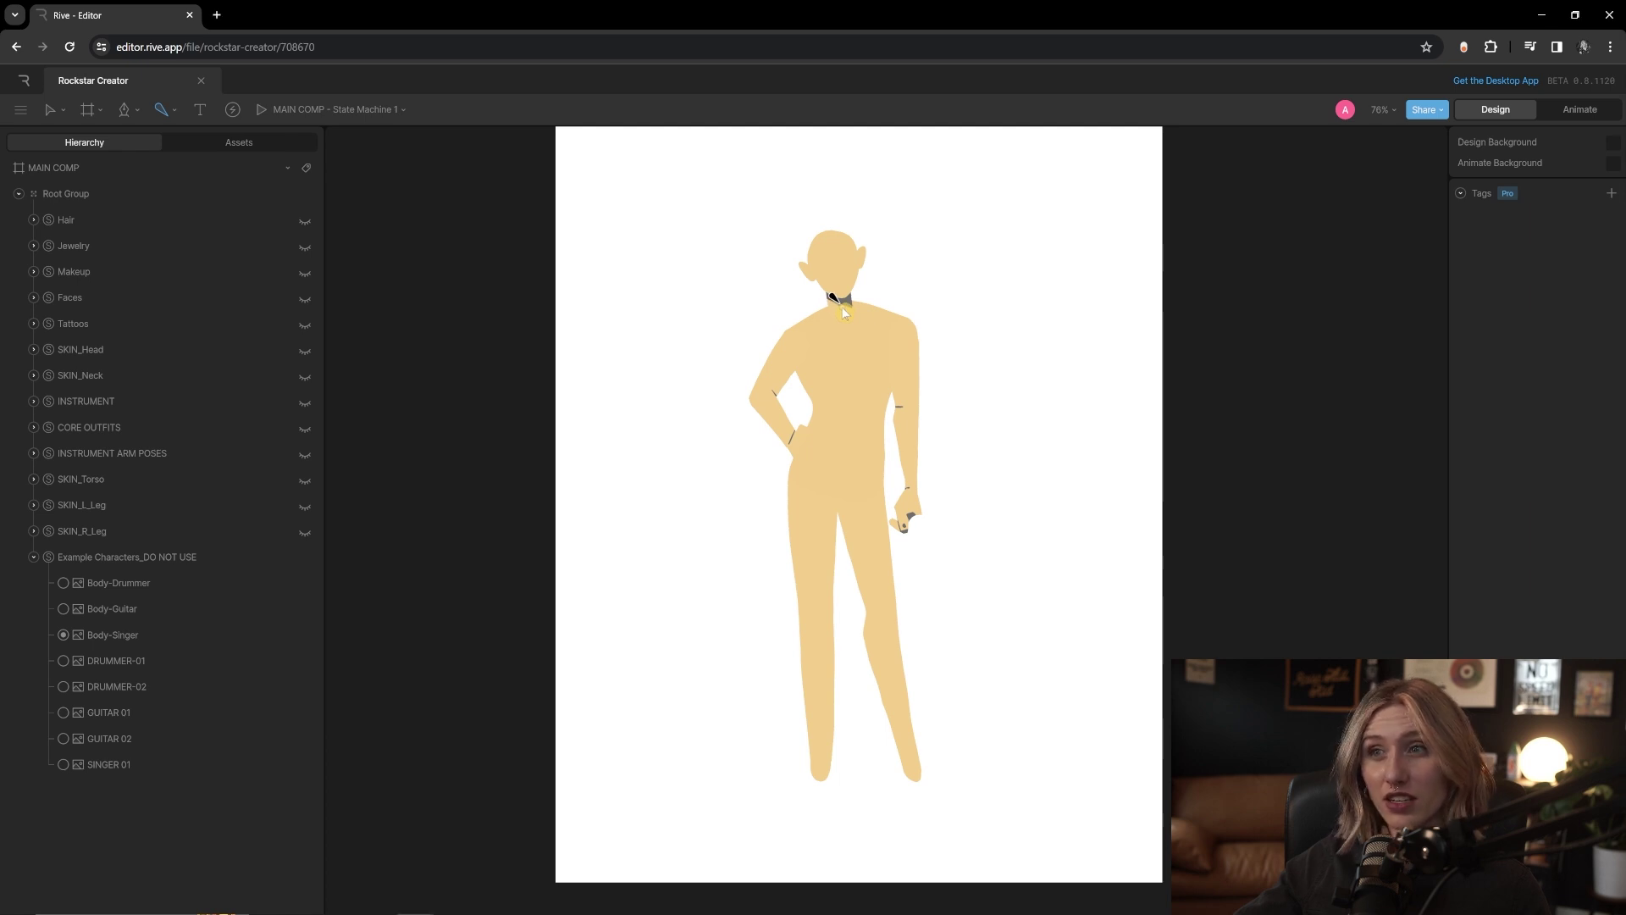
# - Draw bones from the neck down the spine, then through the hip and knee to the foot
pyautogui.moveTo(844, 314); pyautogui.dragTo(844, 429)
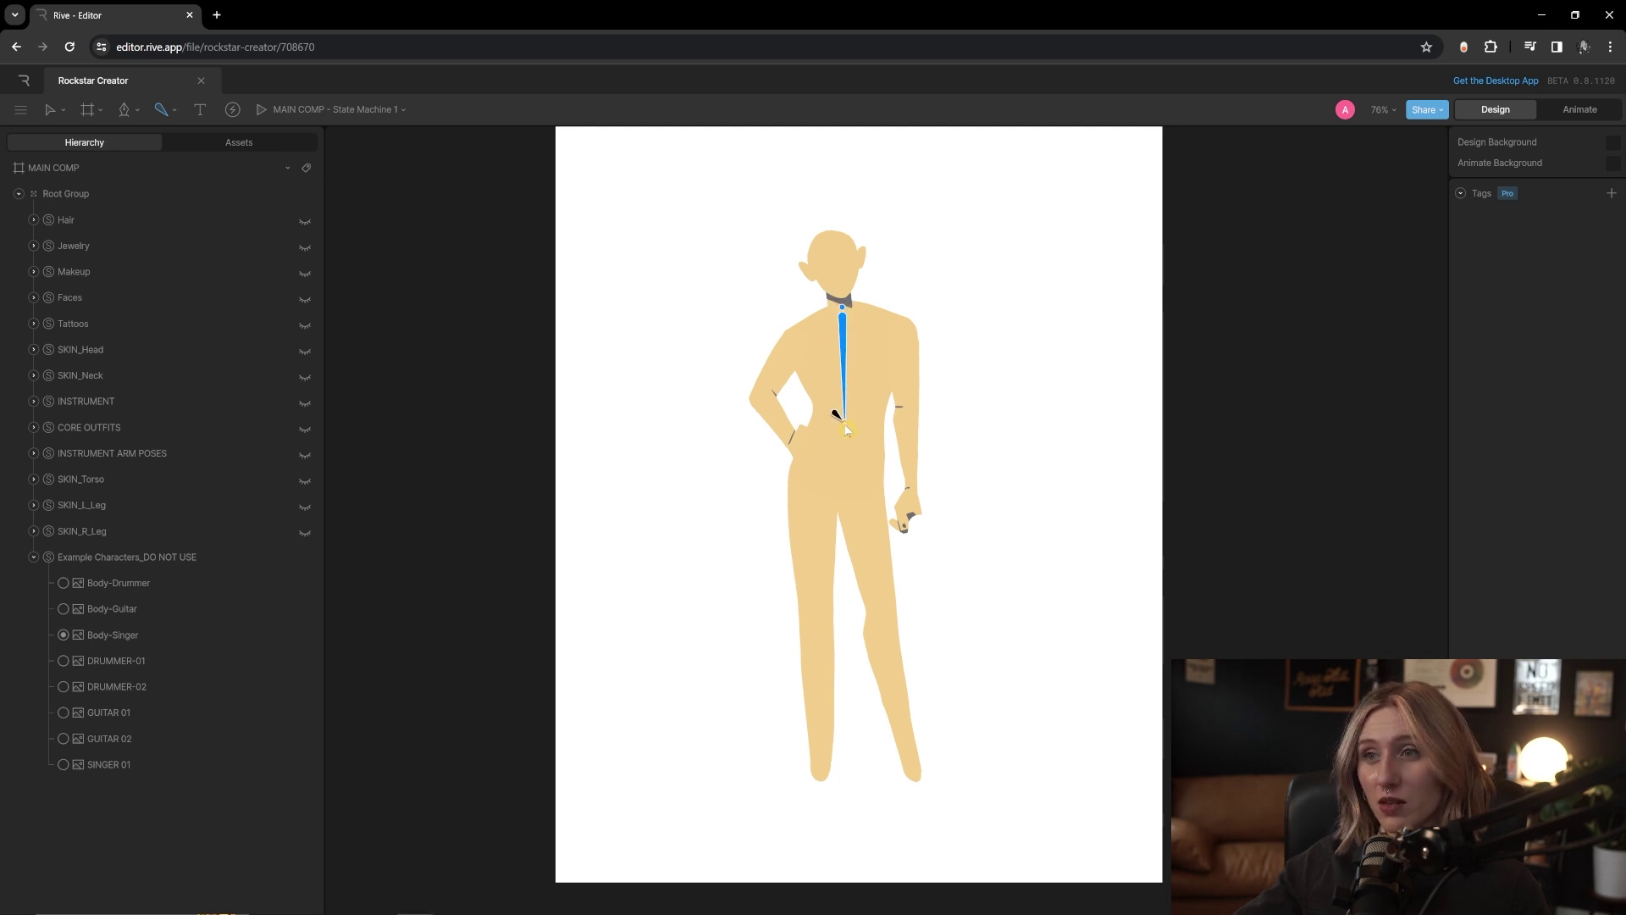
pyautogui.press('Escape')
pyautogui.moveTo(838, 476); pyautogui.dragTo(806, 495)
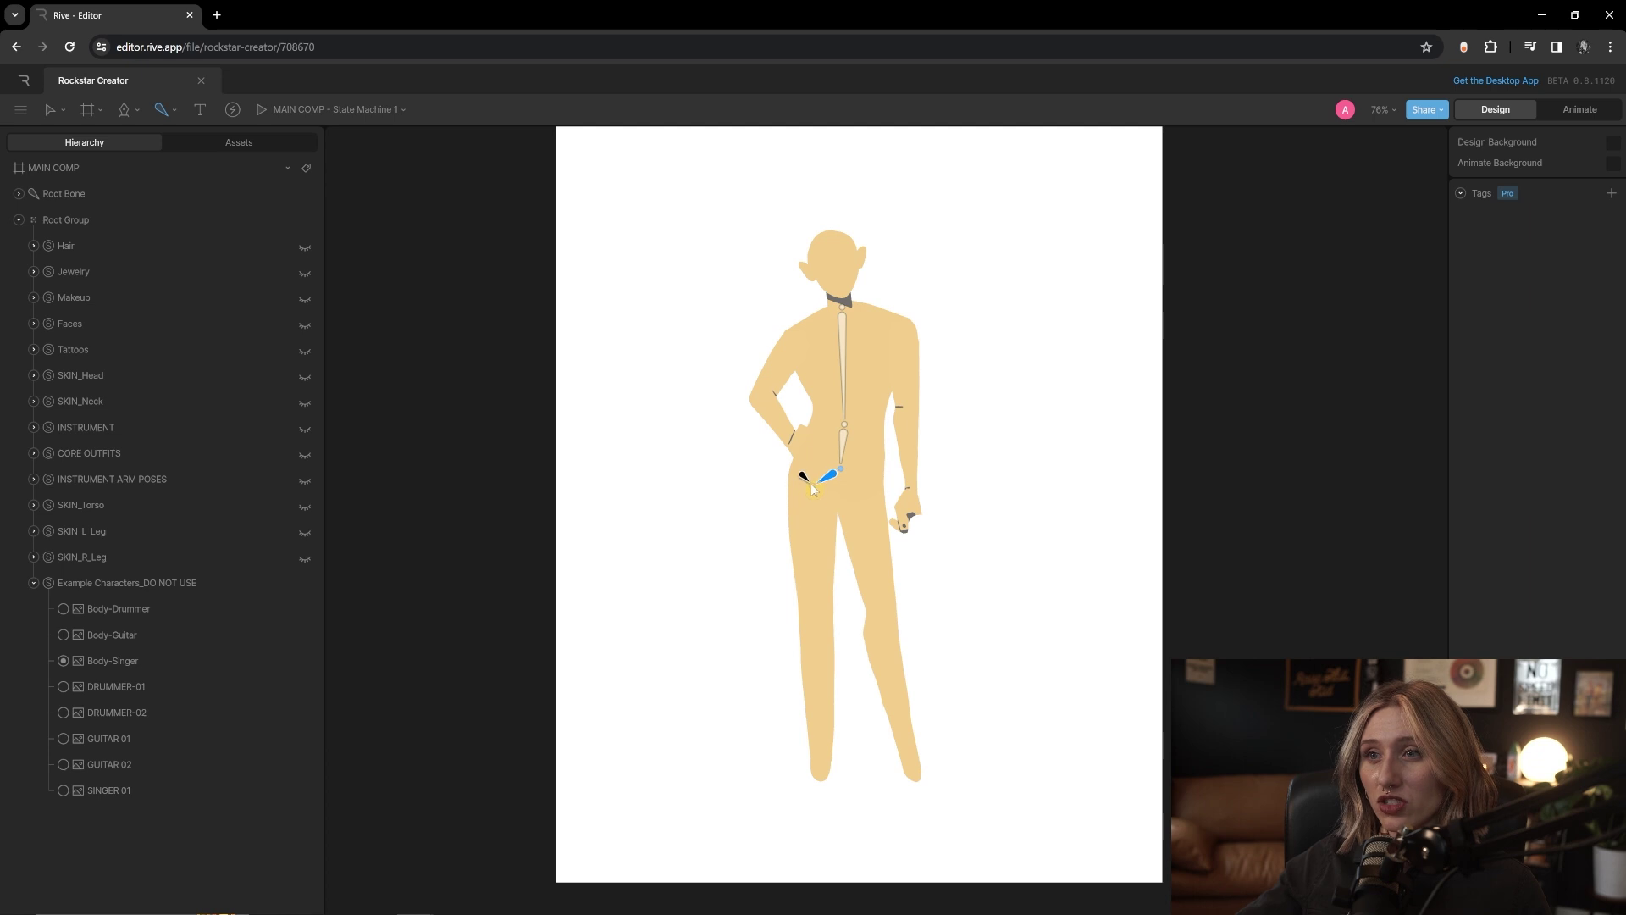
pyautogui.hotkey('ctrl', 'z')
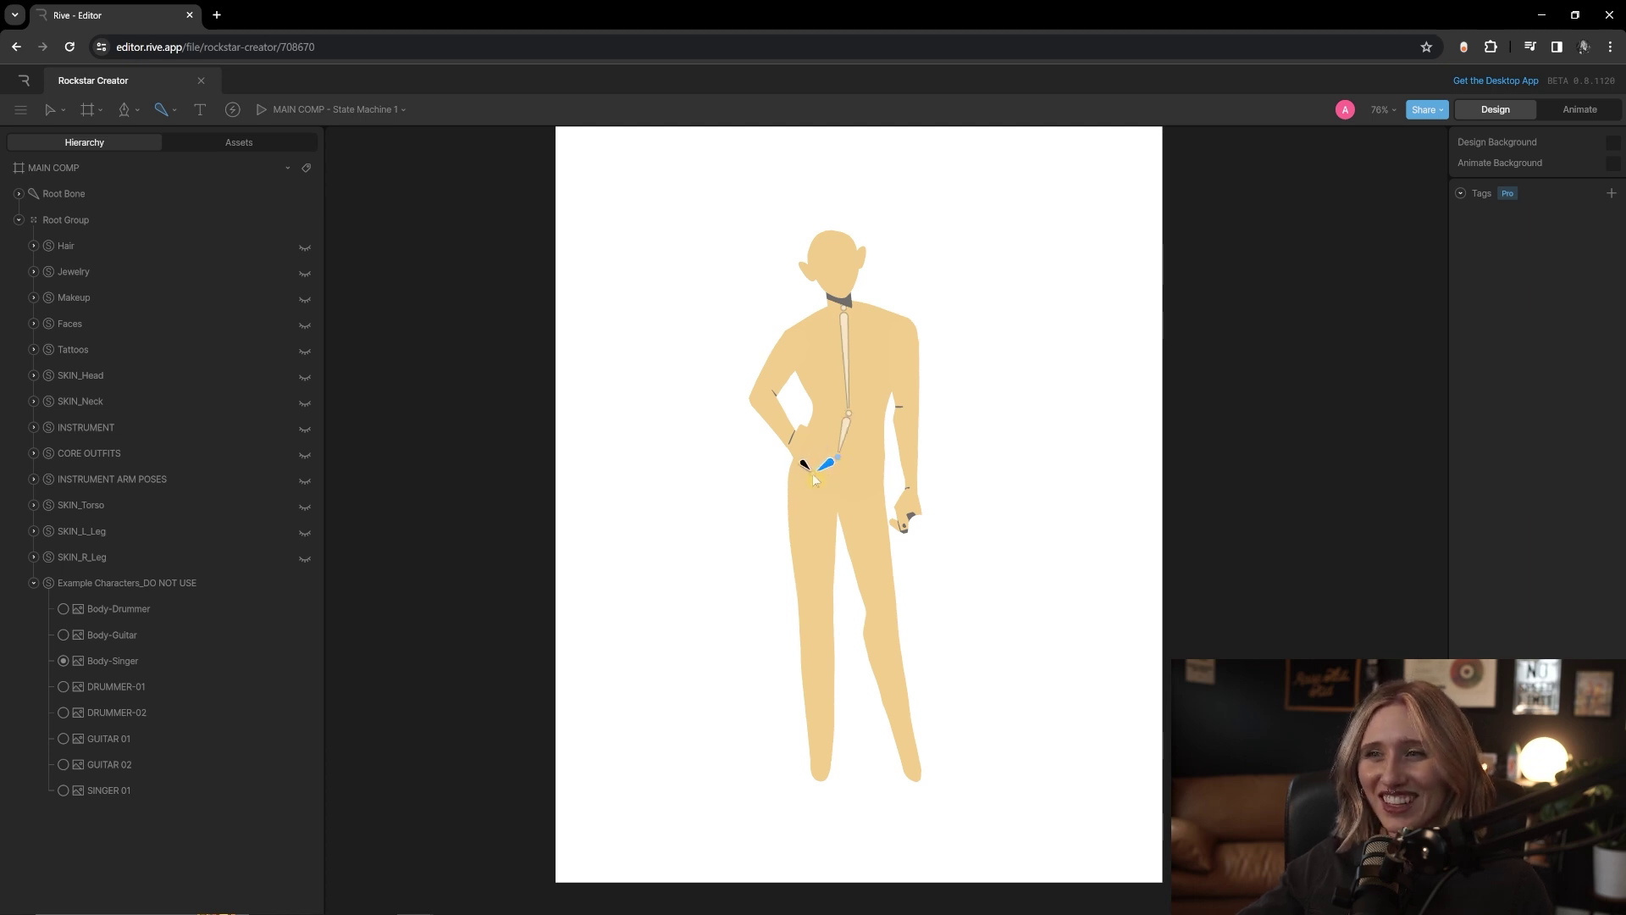
pyautogui.click(811, 476)
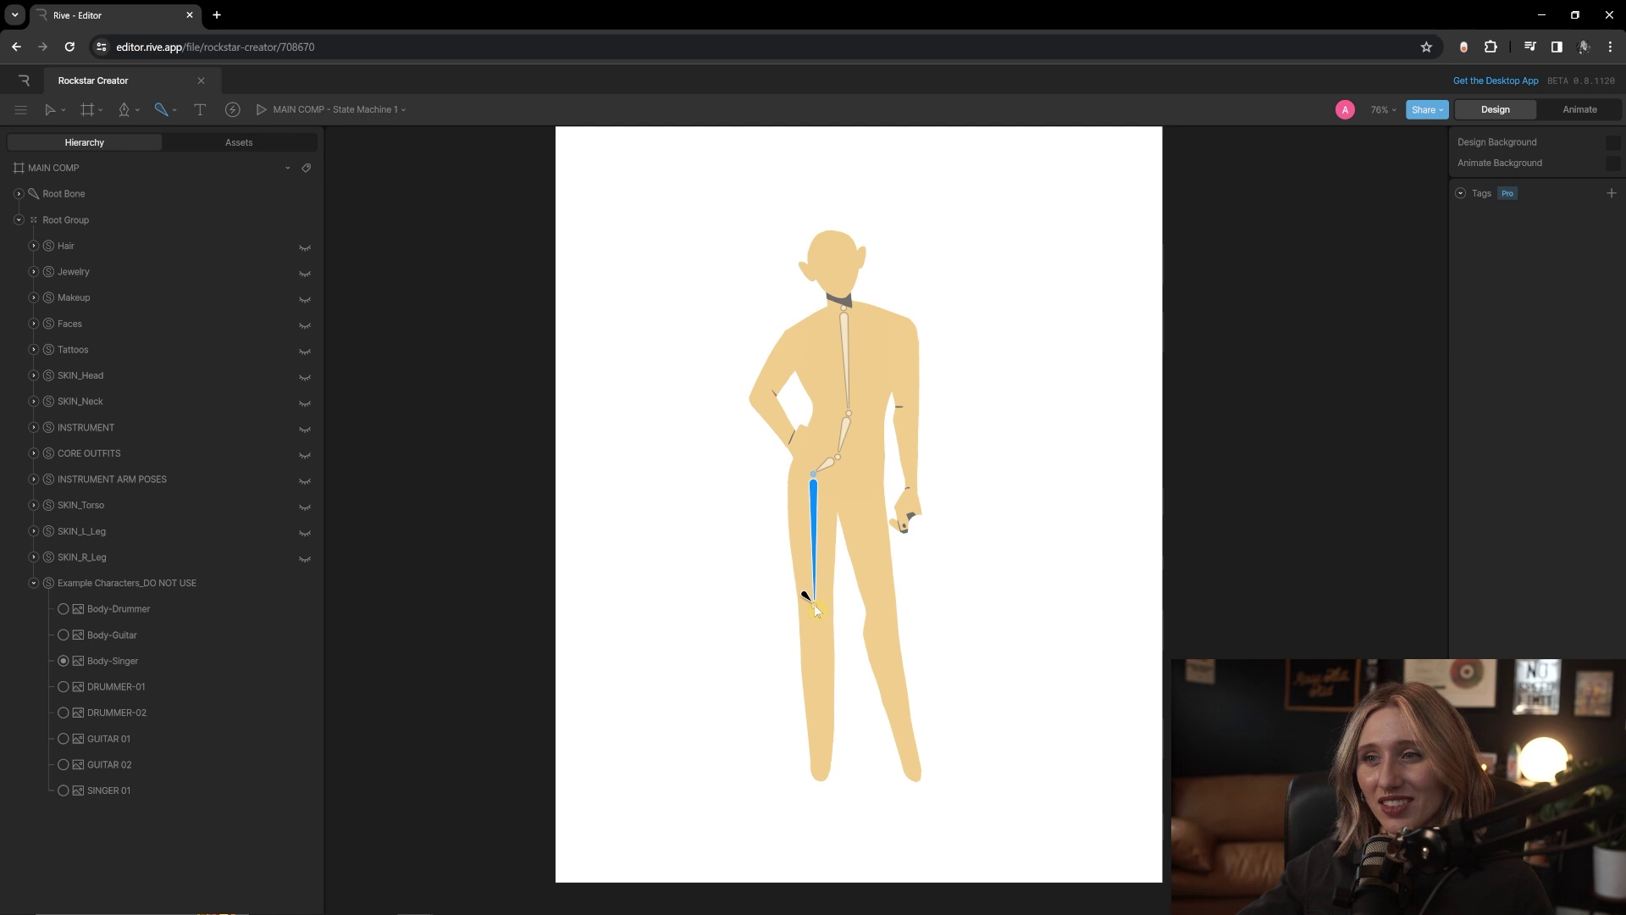
pyautogui.click(814, 604)
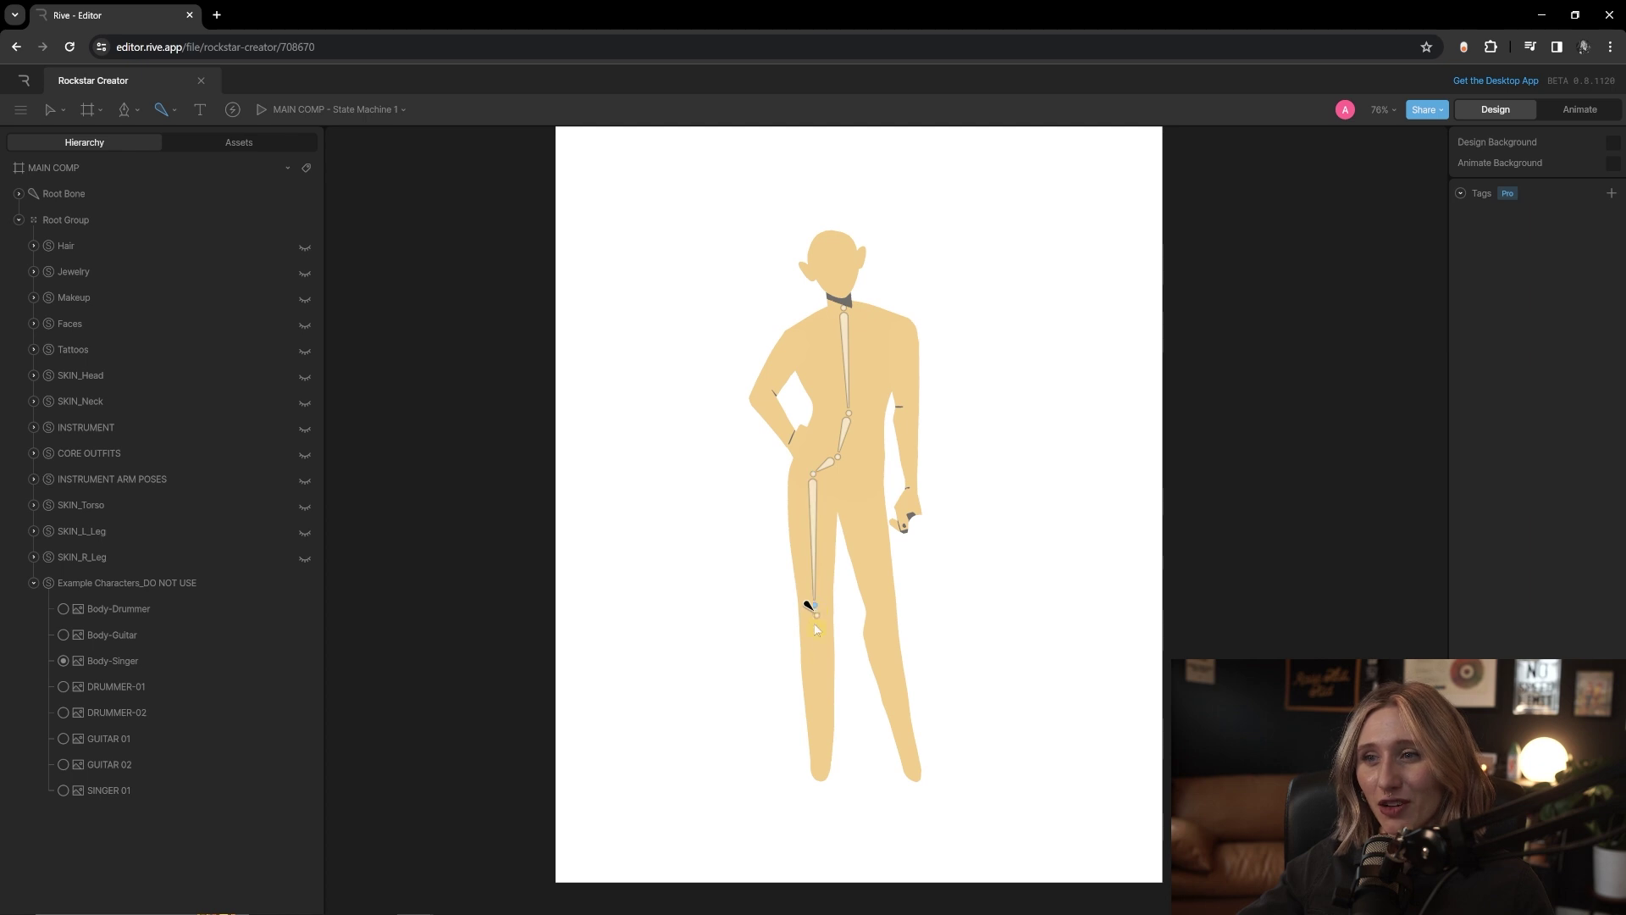
pyautogui.click(822, 770)
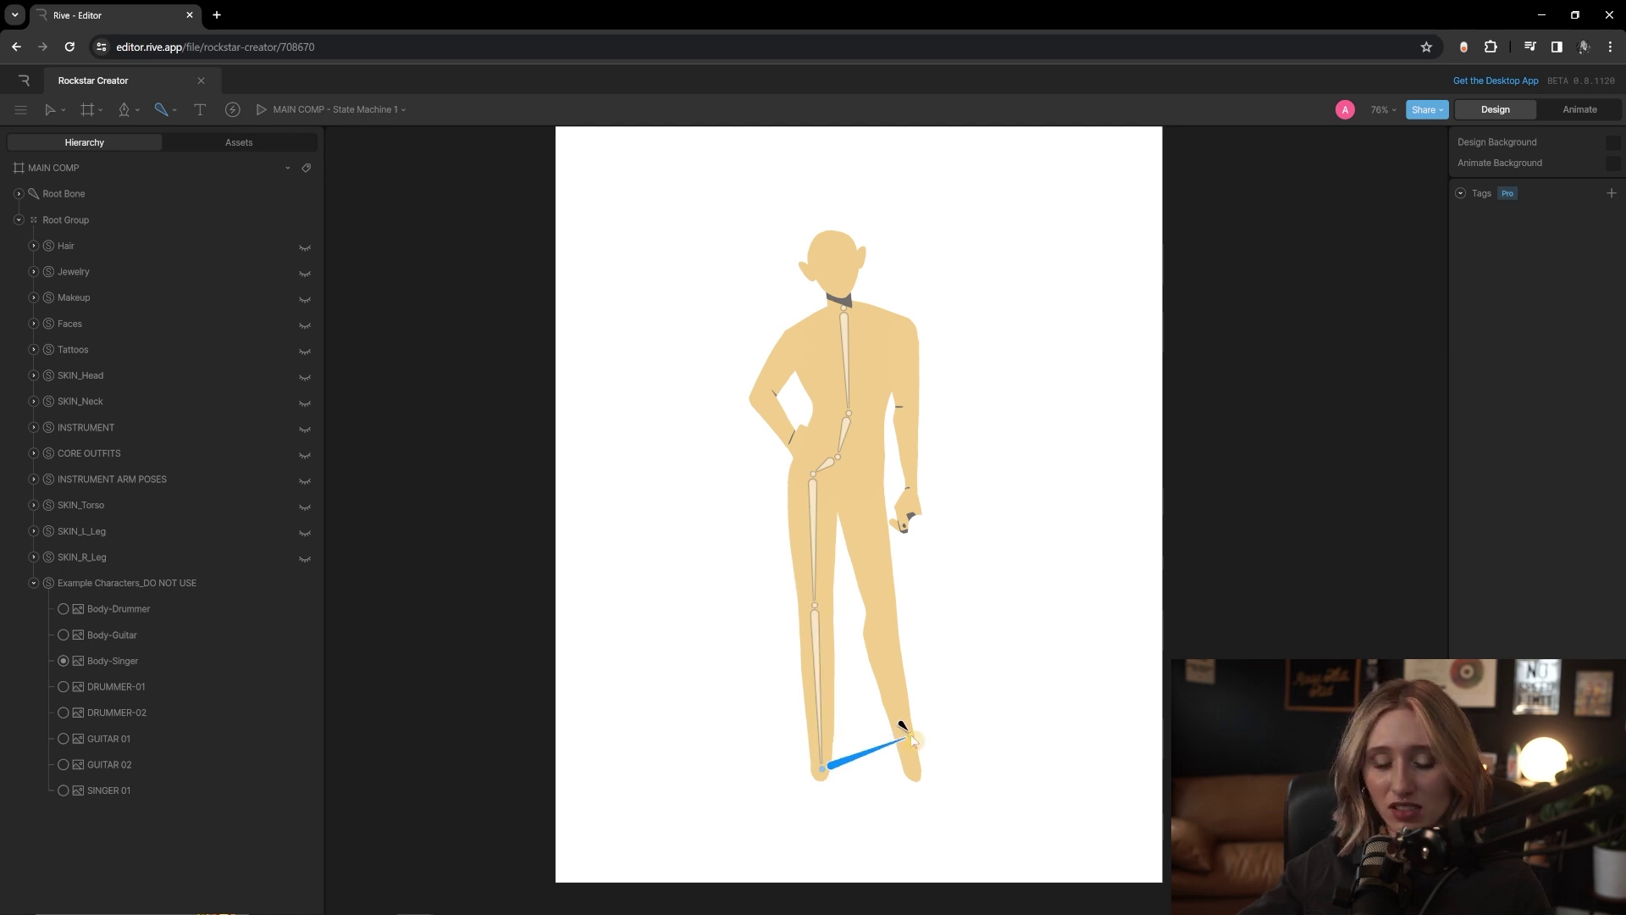
pyautogui.press('v')
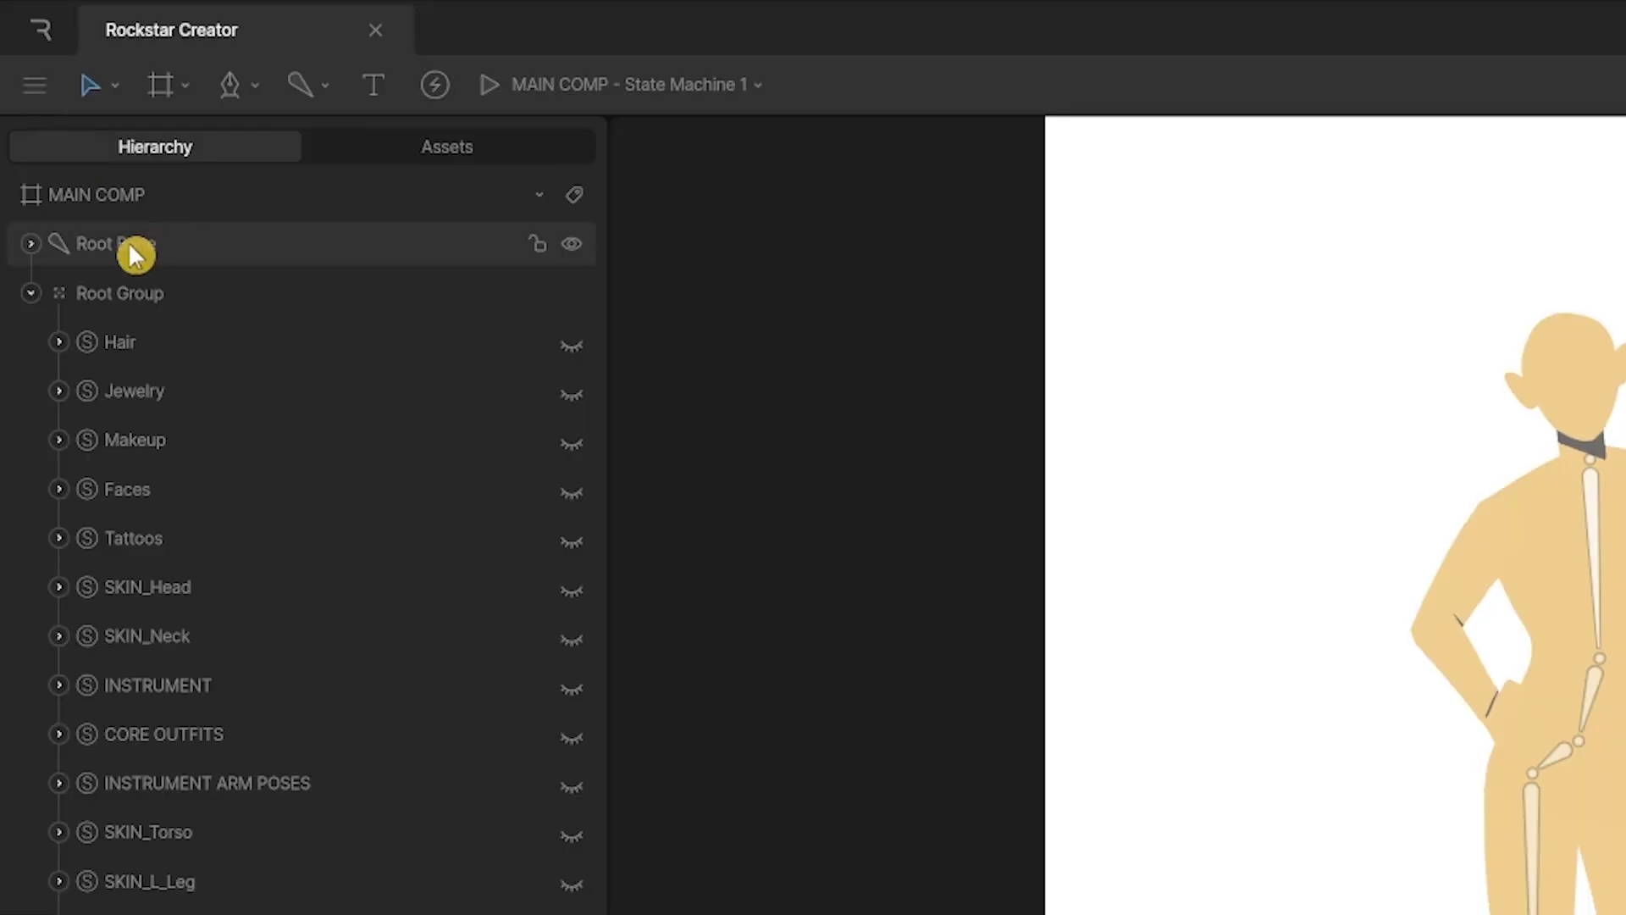
# - Select Root Bone, expand it, and select its child Bone 1
pyautogui.click(23, 197)
pyautogui.click(33, 245)
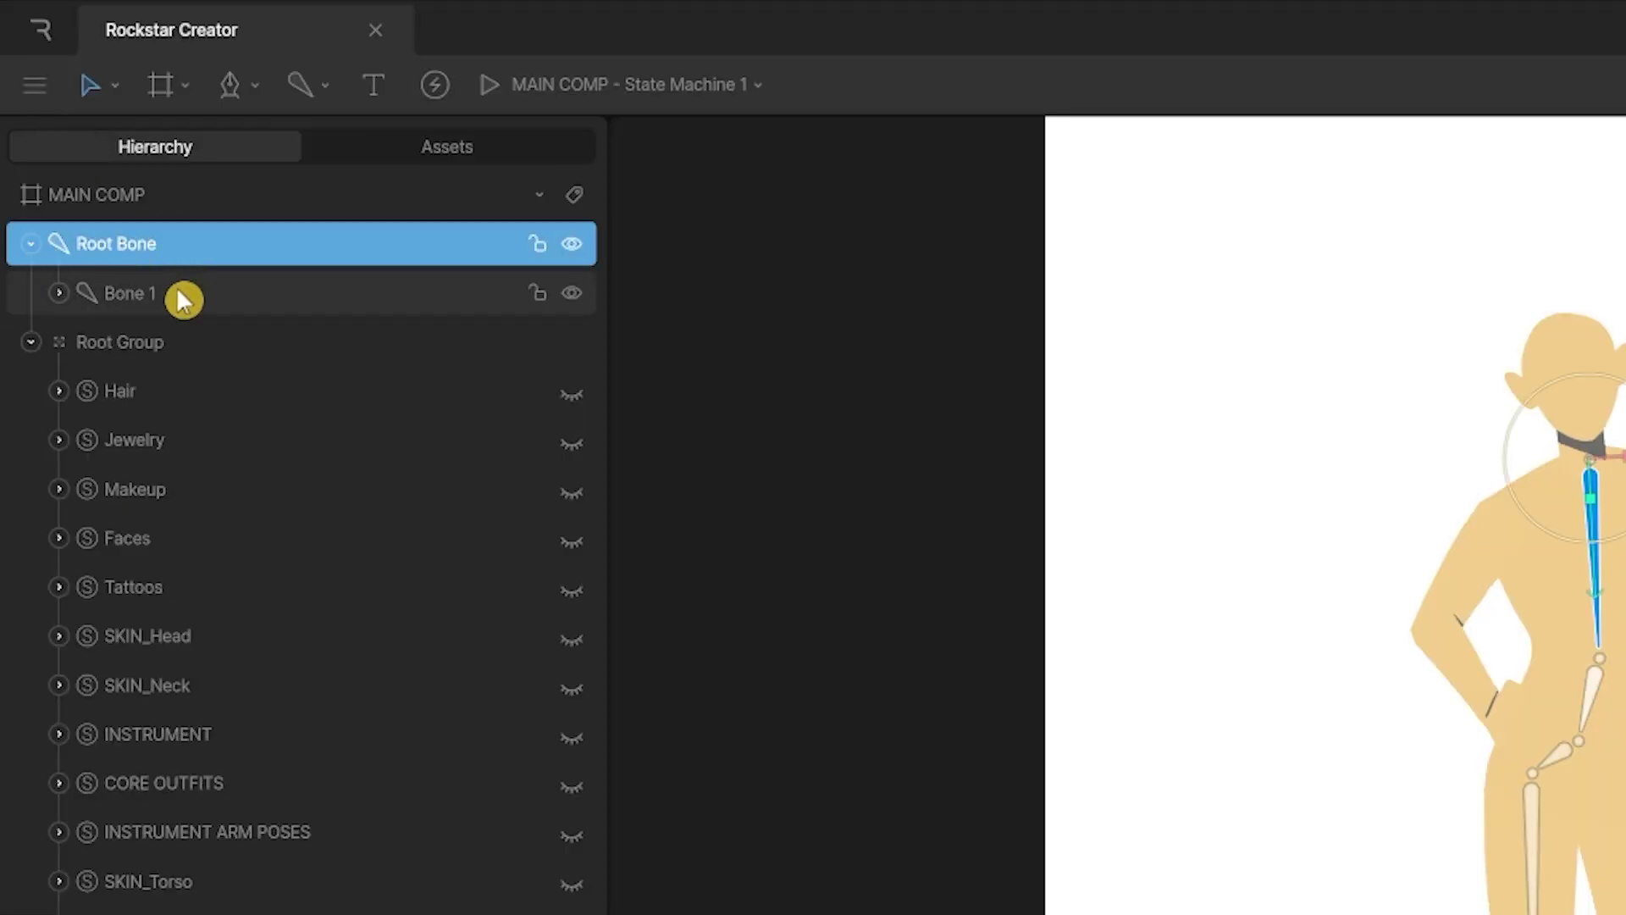
pyautogui.click(136, 296)
# - Expand Root Bone through Bone 4 and name them Neck, Waist, Hip, L_Thigh and L_Shin
pyautogui.click(60, 296)
pyautogui.click(48, 246)
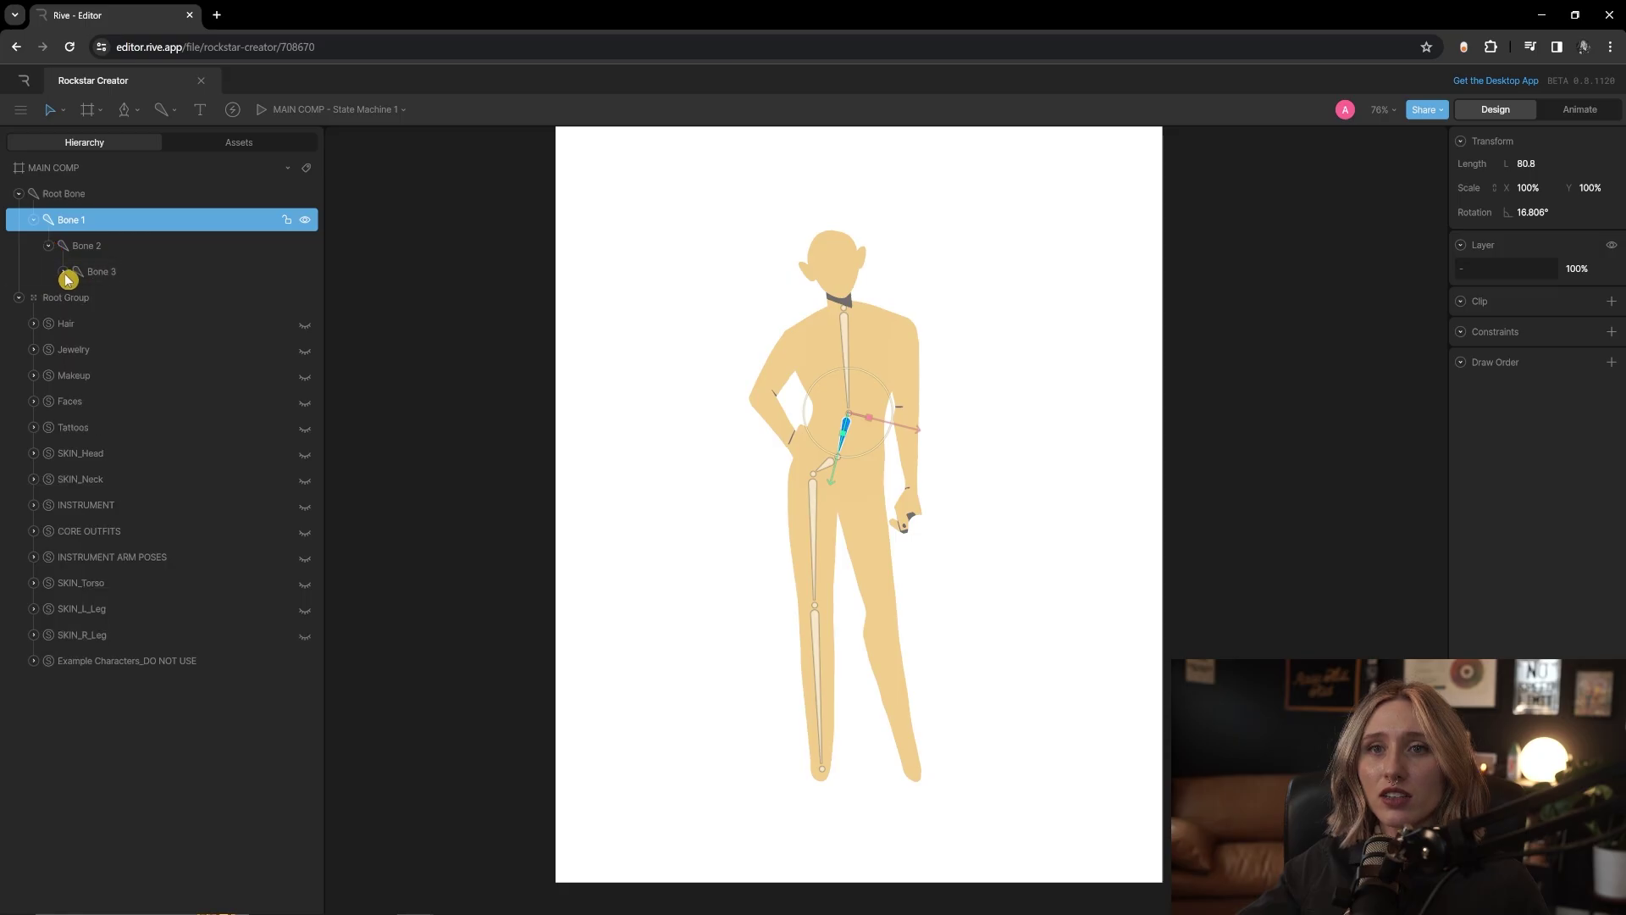
pyautogui.click(63, 271)
pyautogui.click(127, 298)
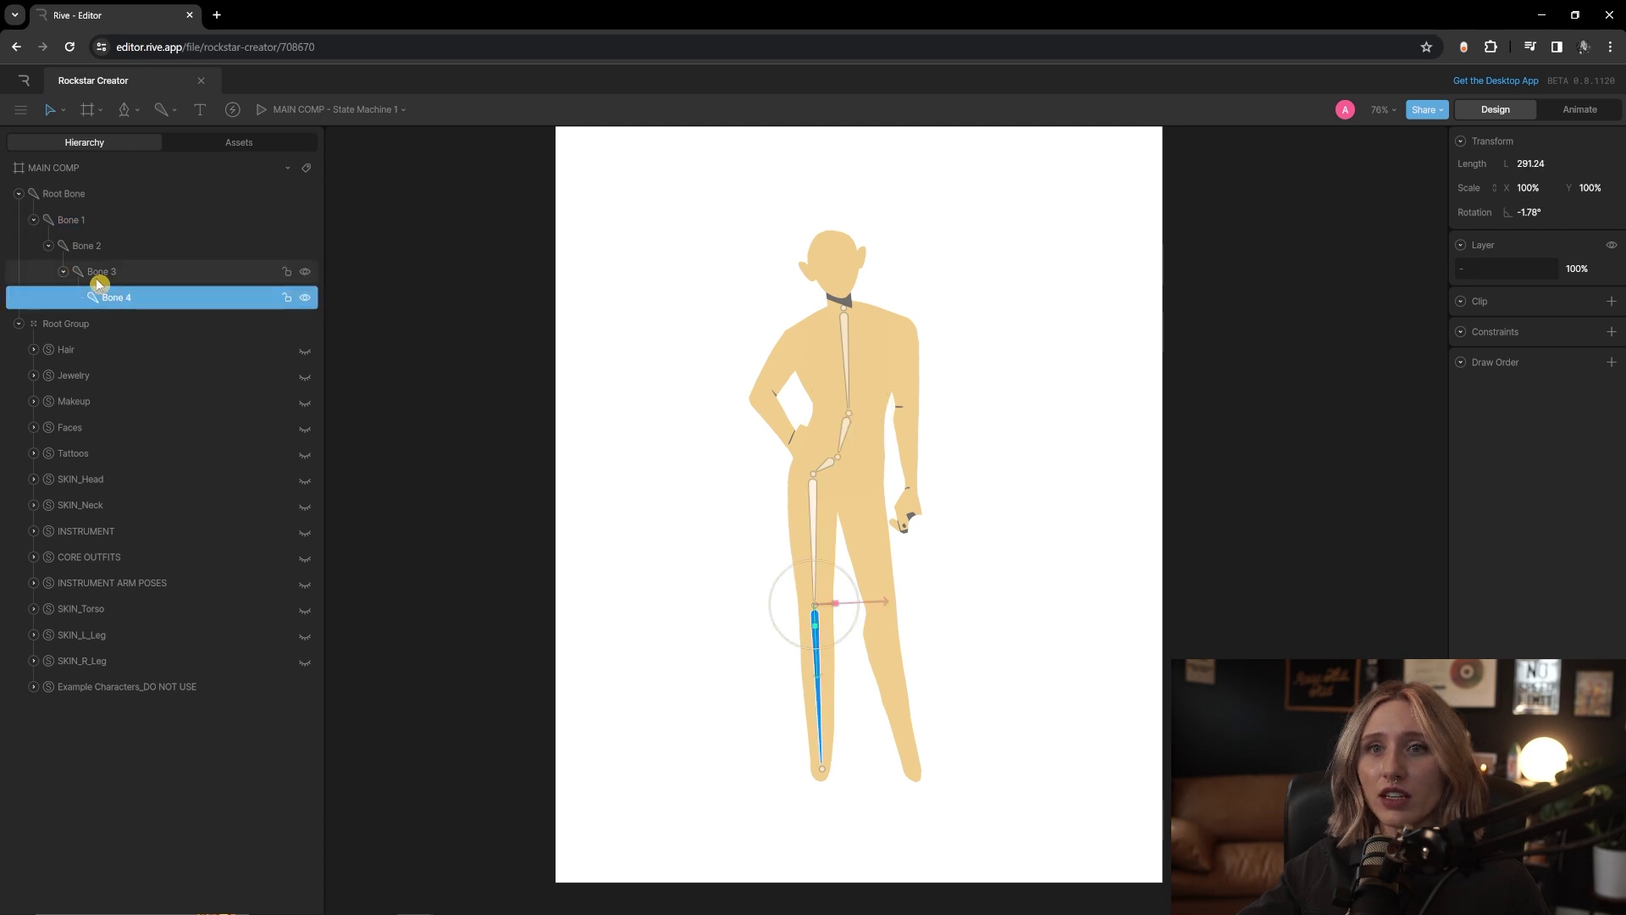
pyautogui.click(98, 271)
pyautogui.click(94, 254)
pyautogui.click(81, 224)
pyautogui.click(48, 202)
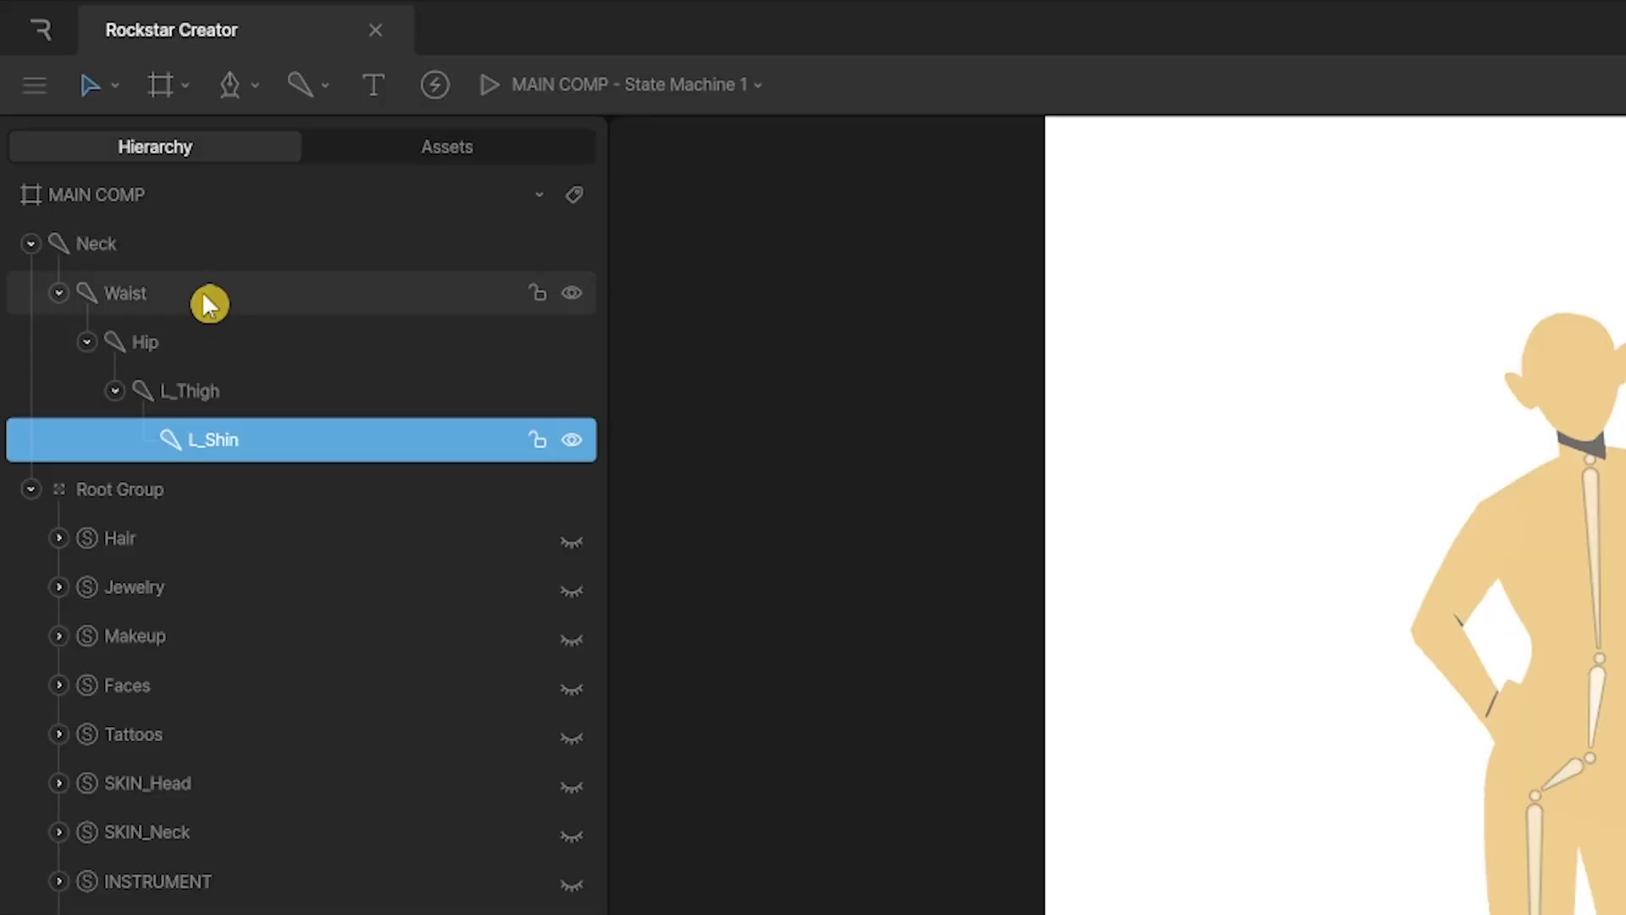
pyautogui.click(110, 296)
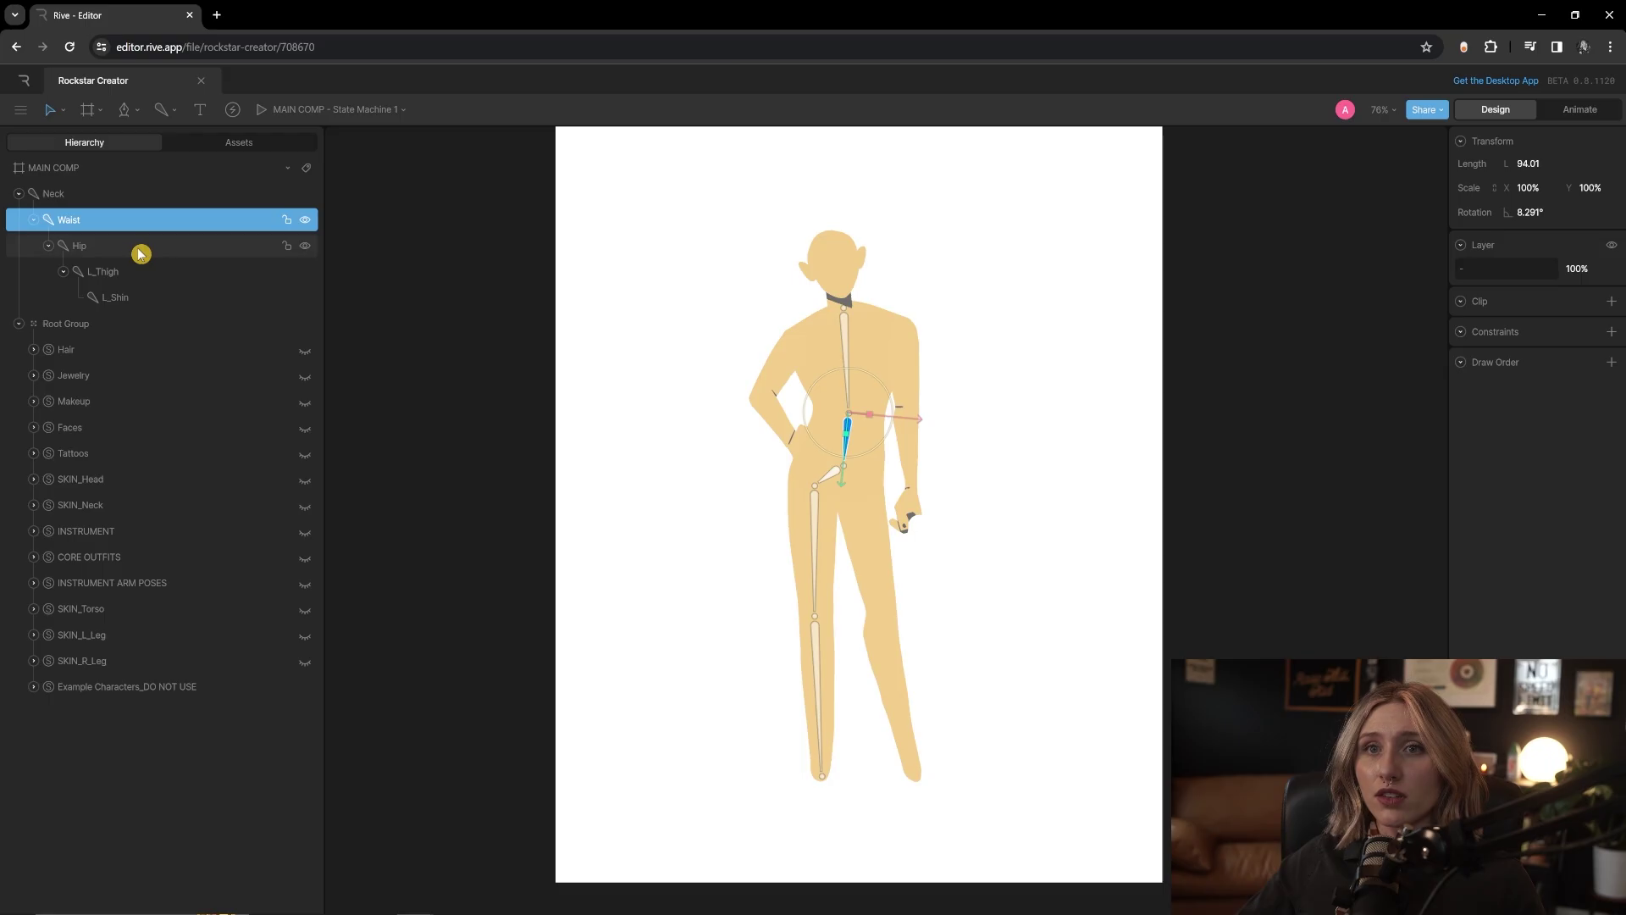
pyautogui.click(256, 348)
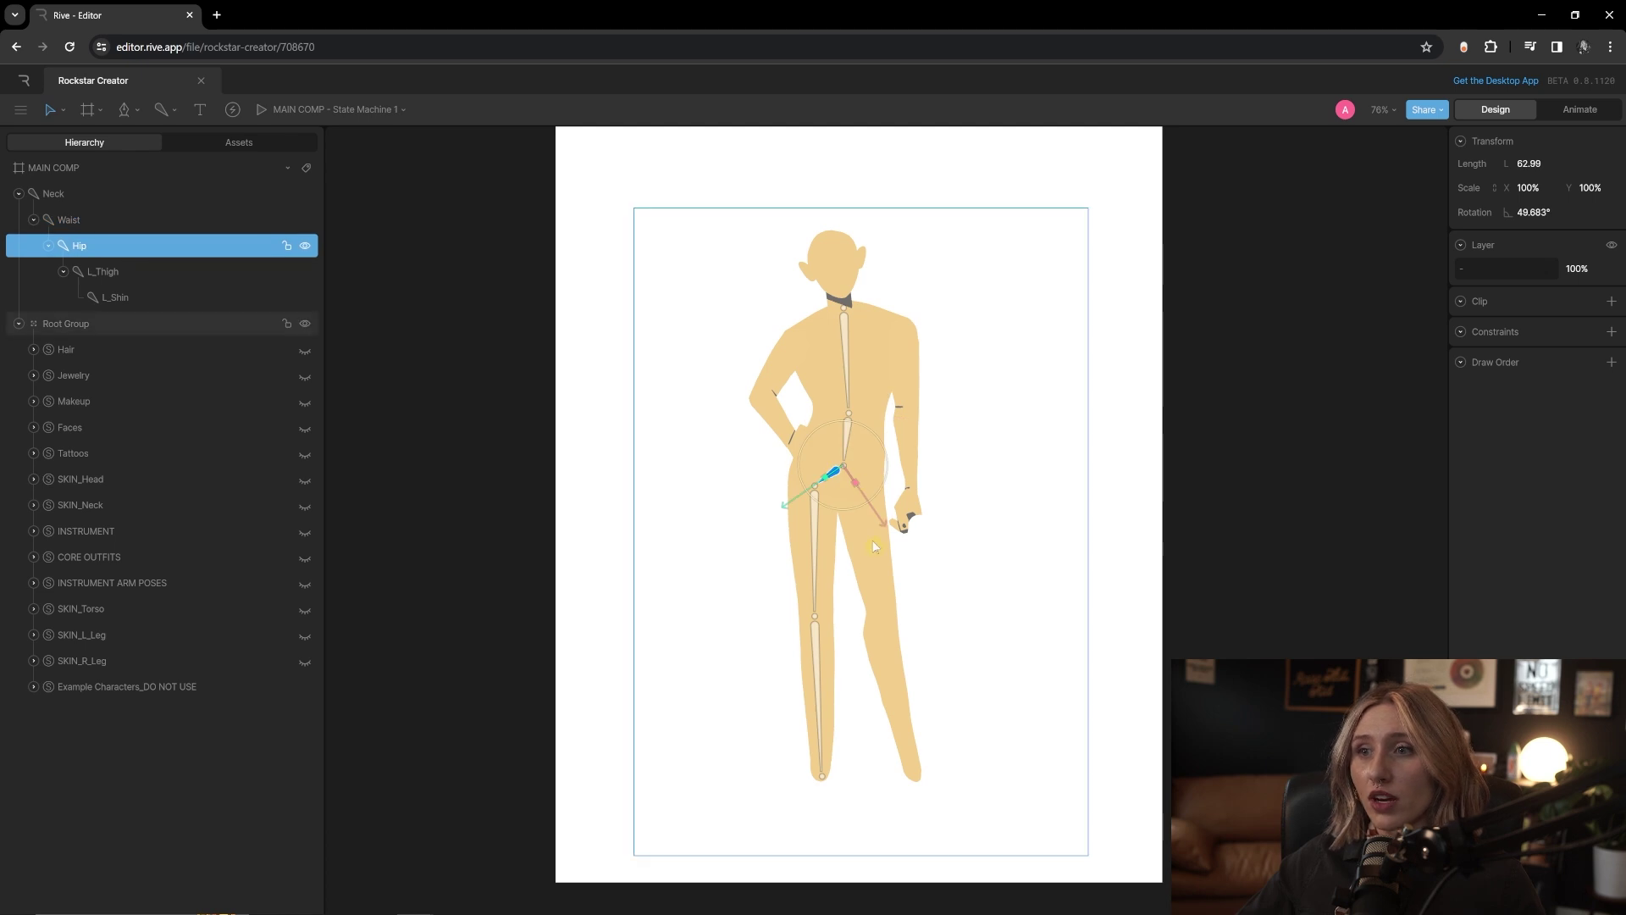
pyautogui.click(62, 273)
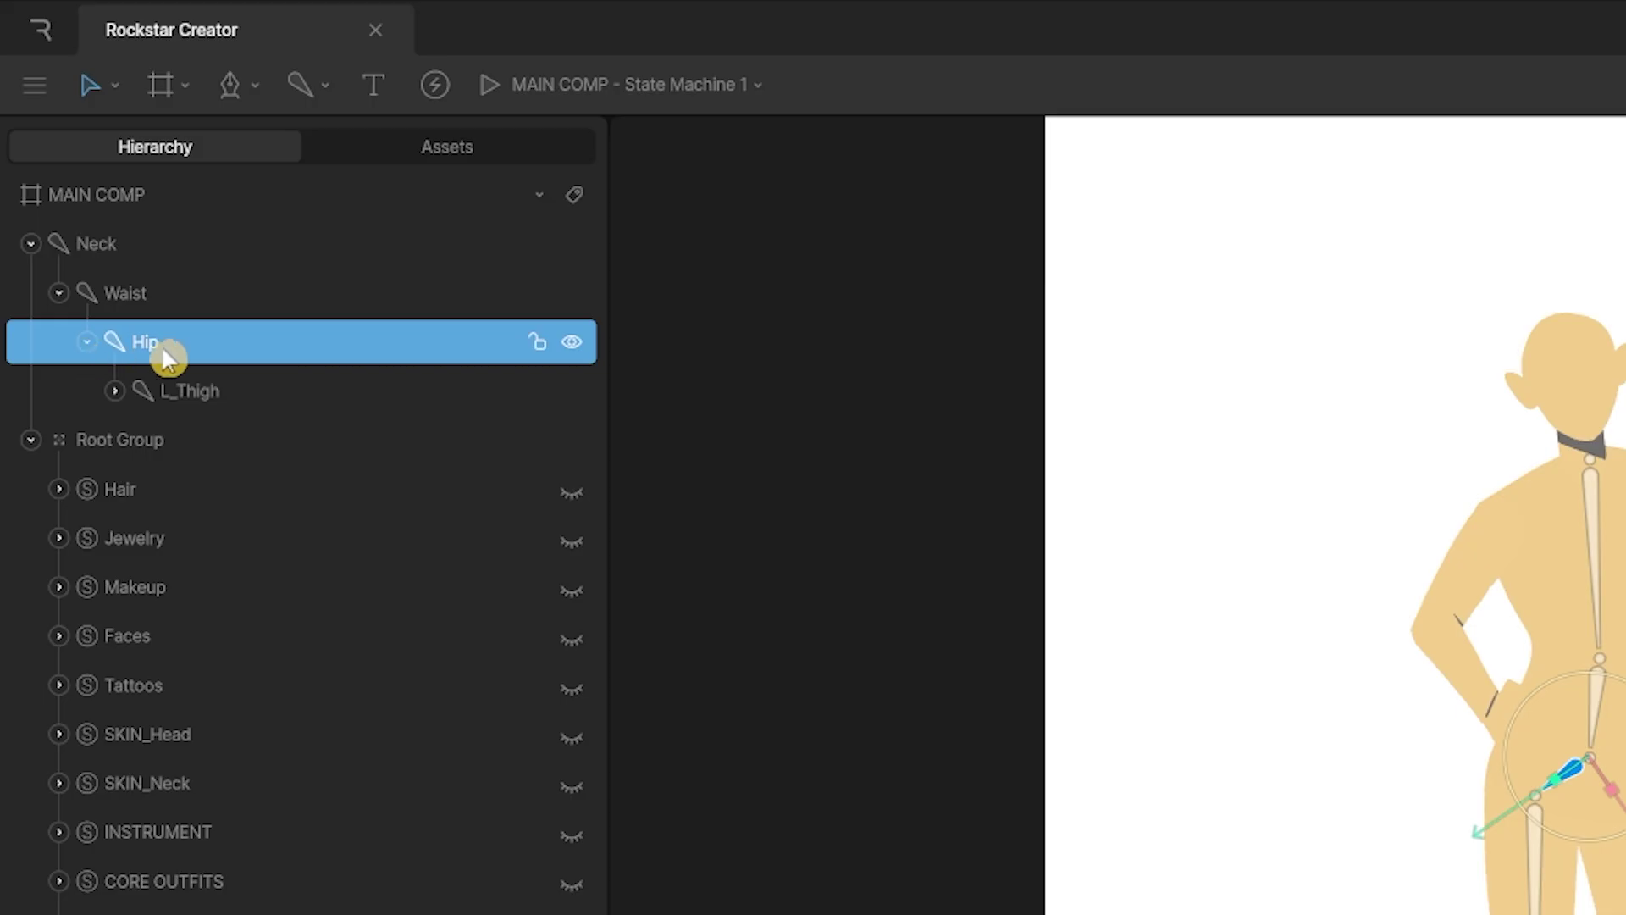
# - Draw a new bone chain from the hip joint through the other hip, knee and ankle, nudging the knee lower
pyautogui.click(300, 83)
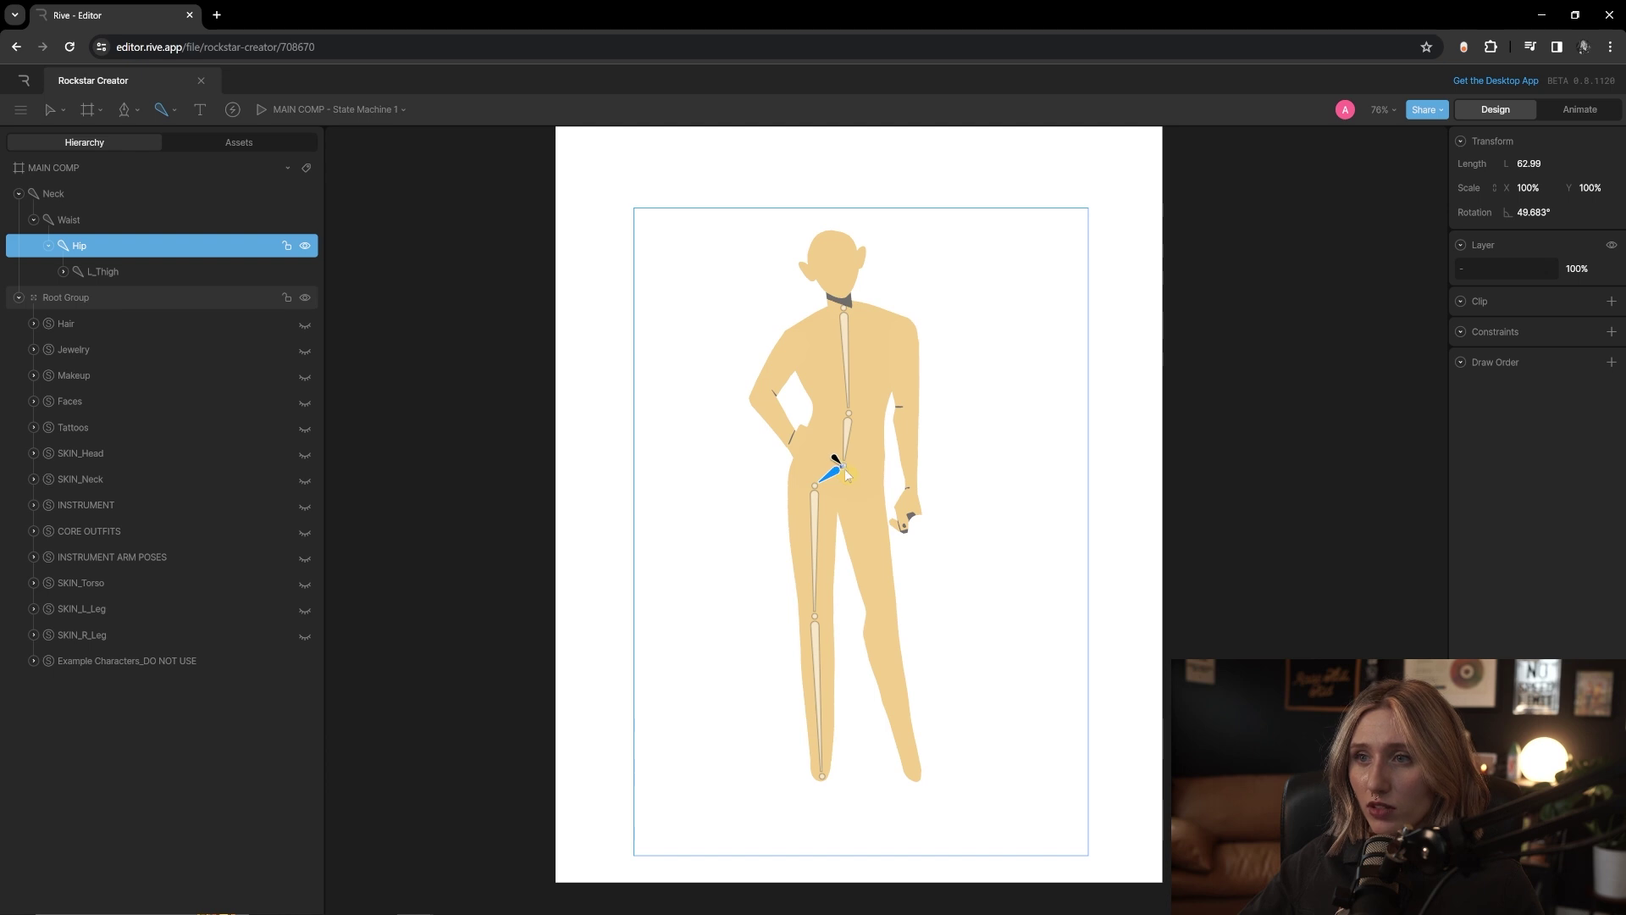
pyautogui.click(845, 469)
pyautogui.click(866, 496)
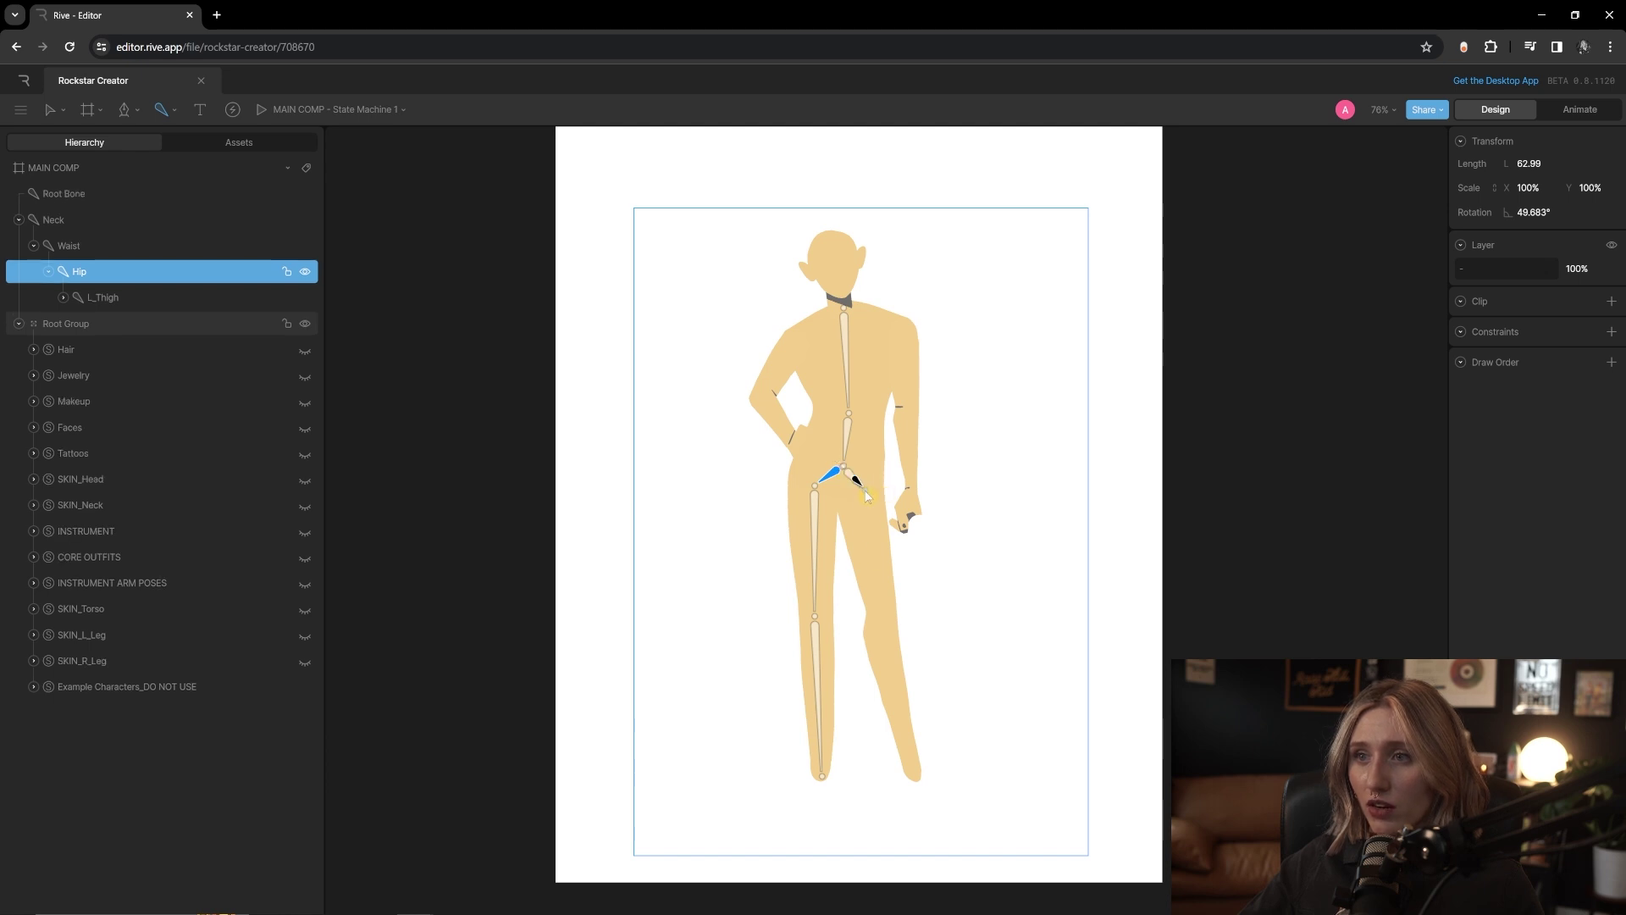
pyautogui.click(883, 607)
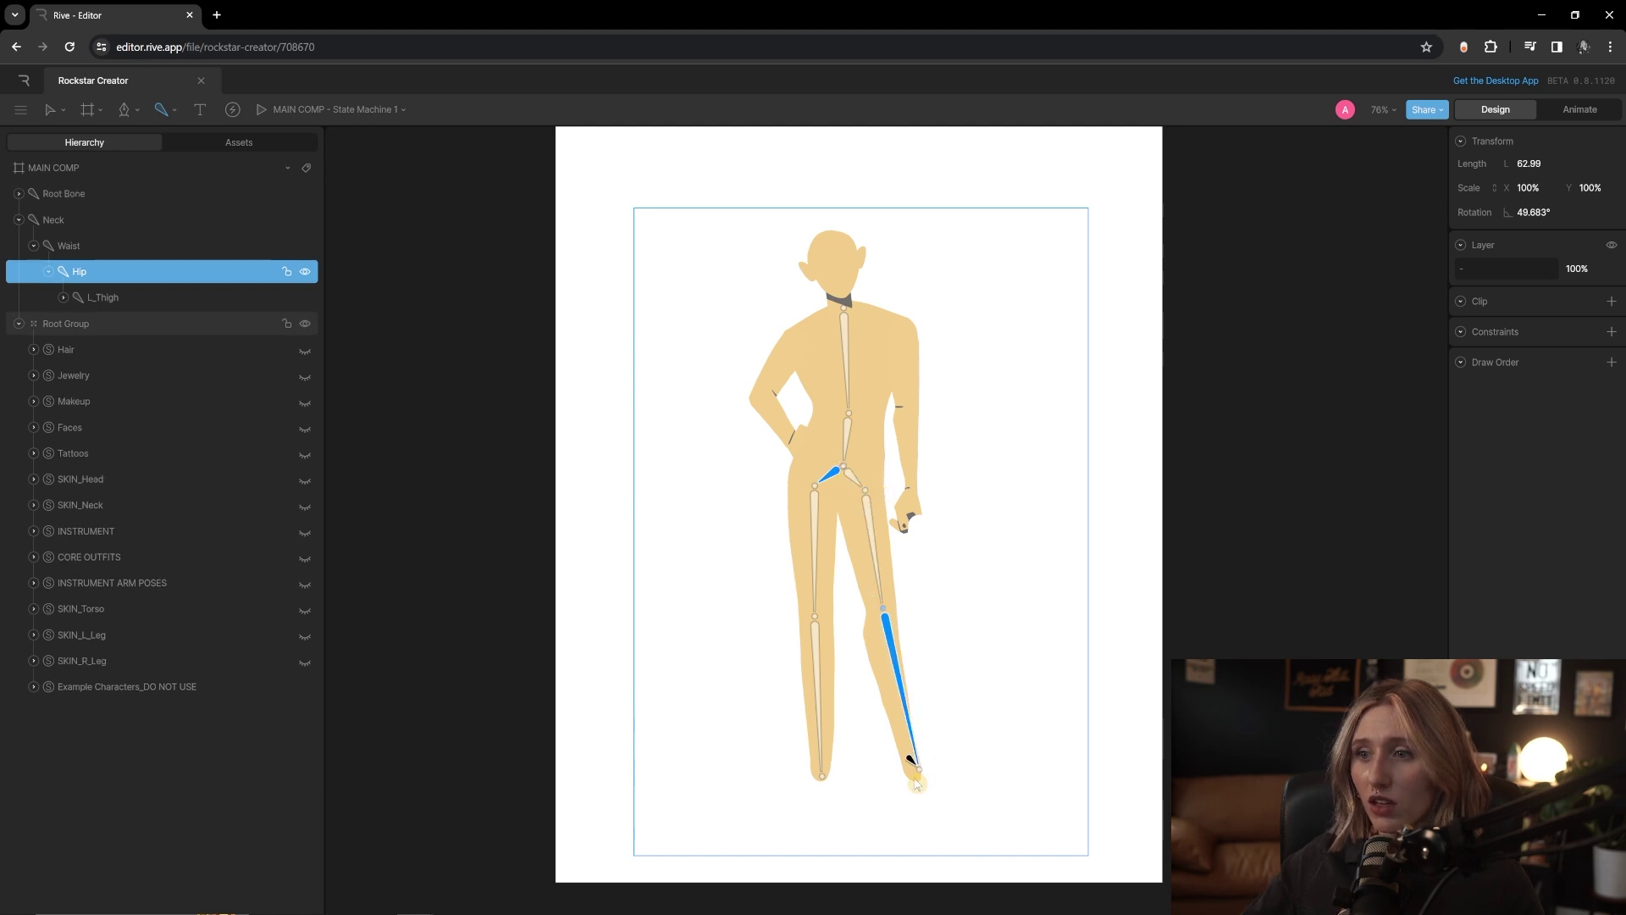
pyautogui.click(915, 779)
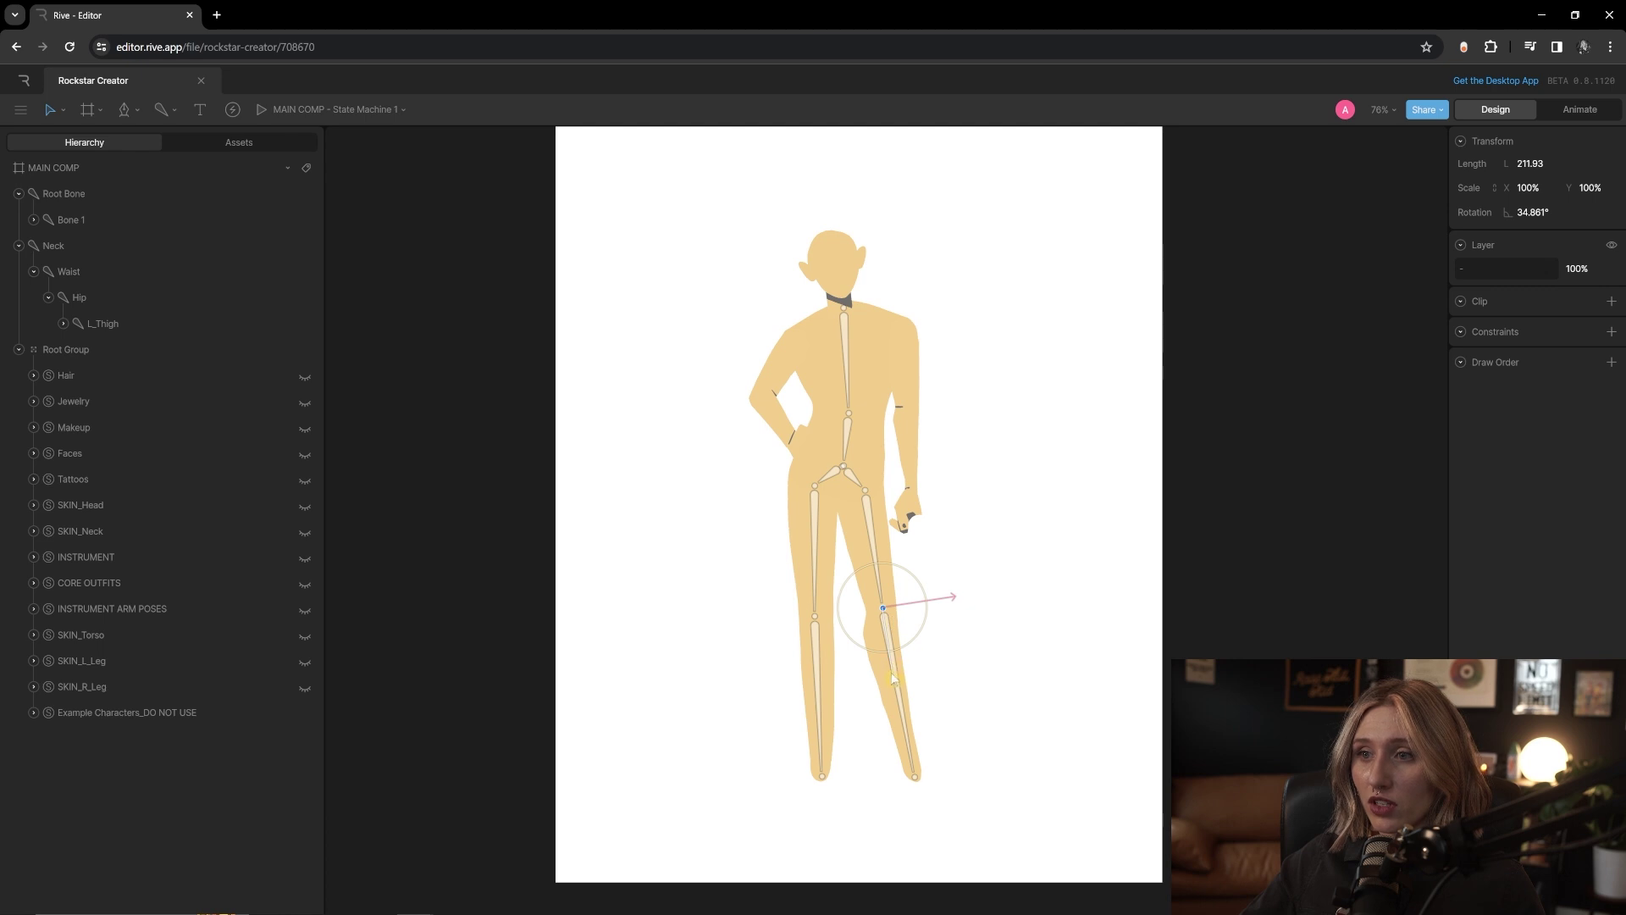
pyautogui.moveTo(892, 677); pyautogui.dragTo(894, 690)
pyautogui.click(985, 770)
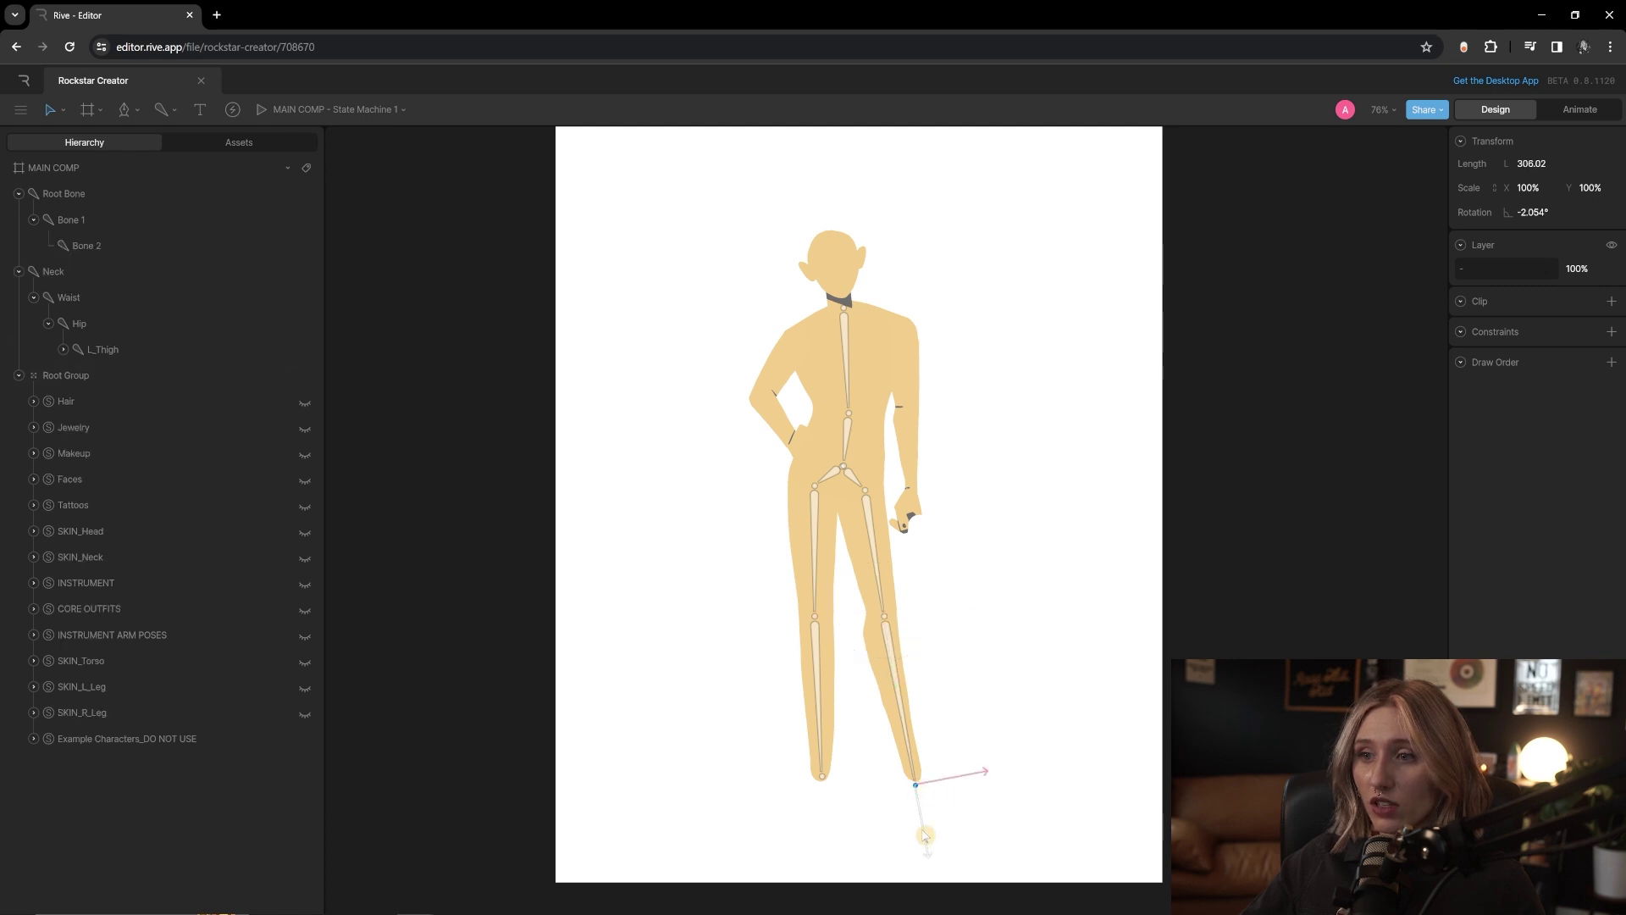
# - Check the new hip bone, Root Group, L_Thigh and Neck bones
pyautogui.click(847, 472)
pyautogui.scroll(10, 847, 475)
pyautogui.scroll(-10, 855, 386)
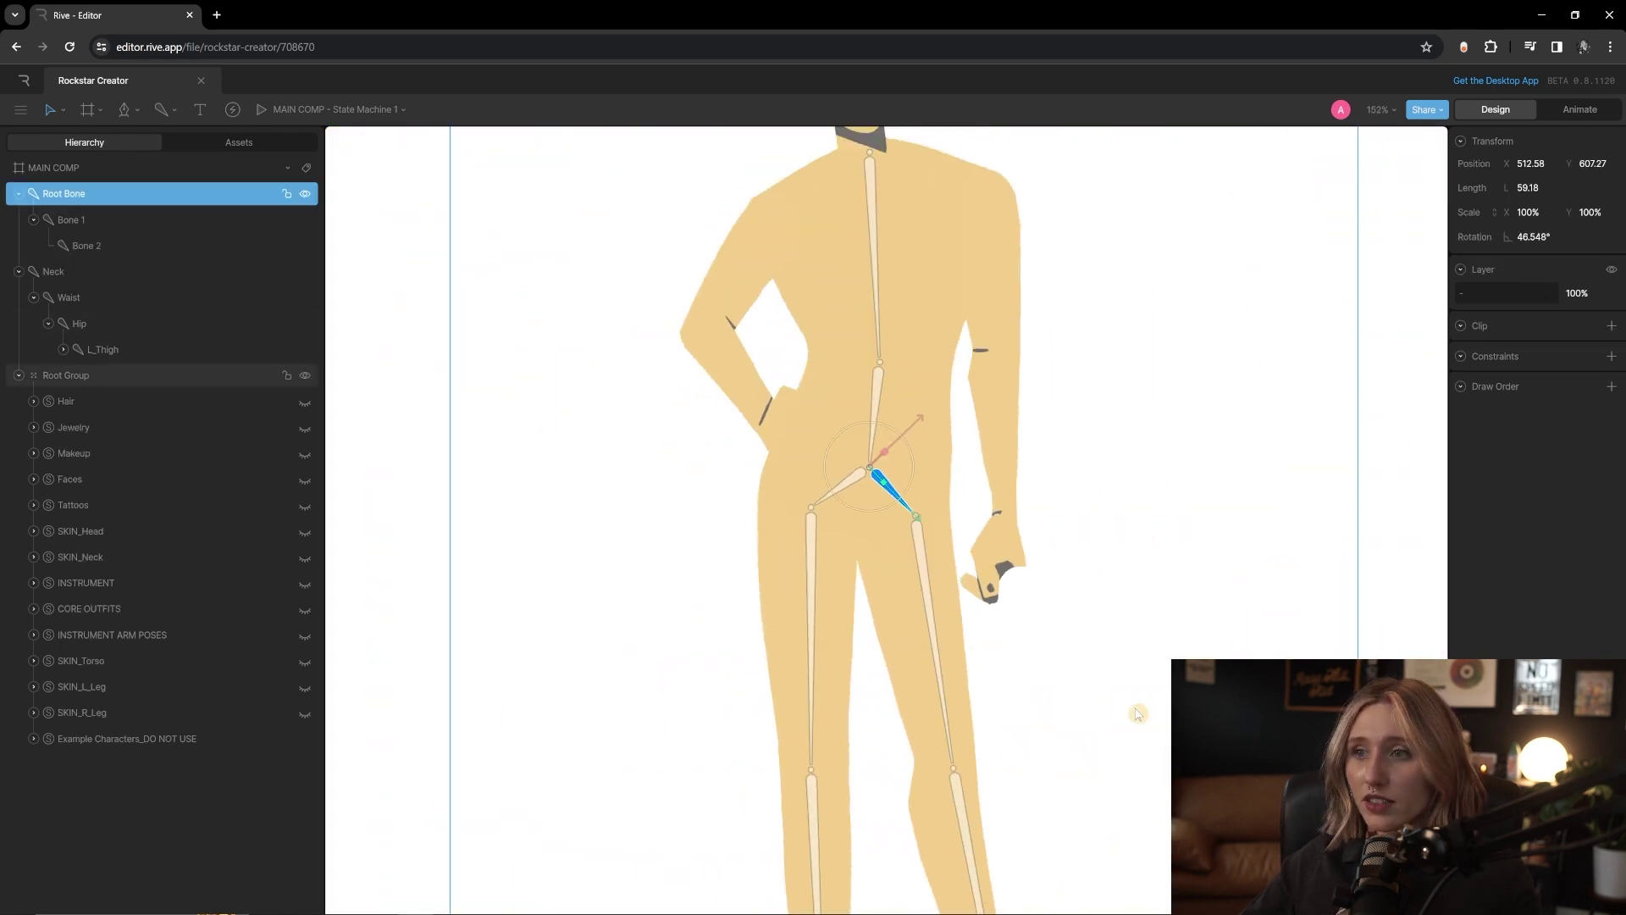
pyautogui.scroll(5, 791, 632)
pyautogui.click(791, 631)
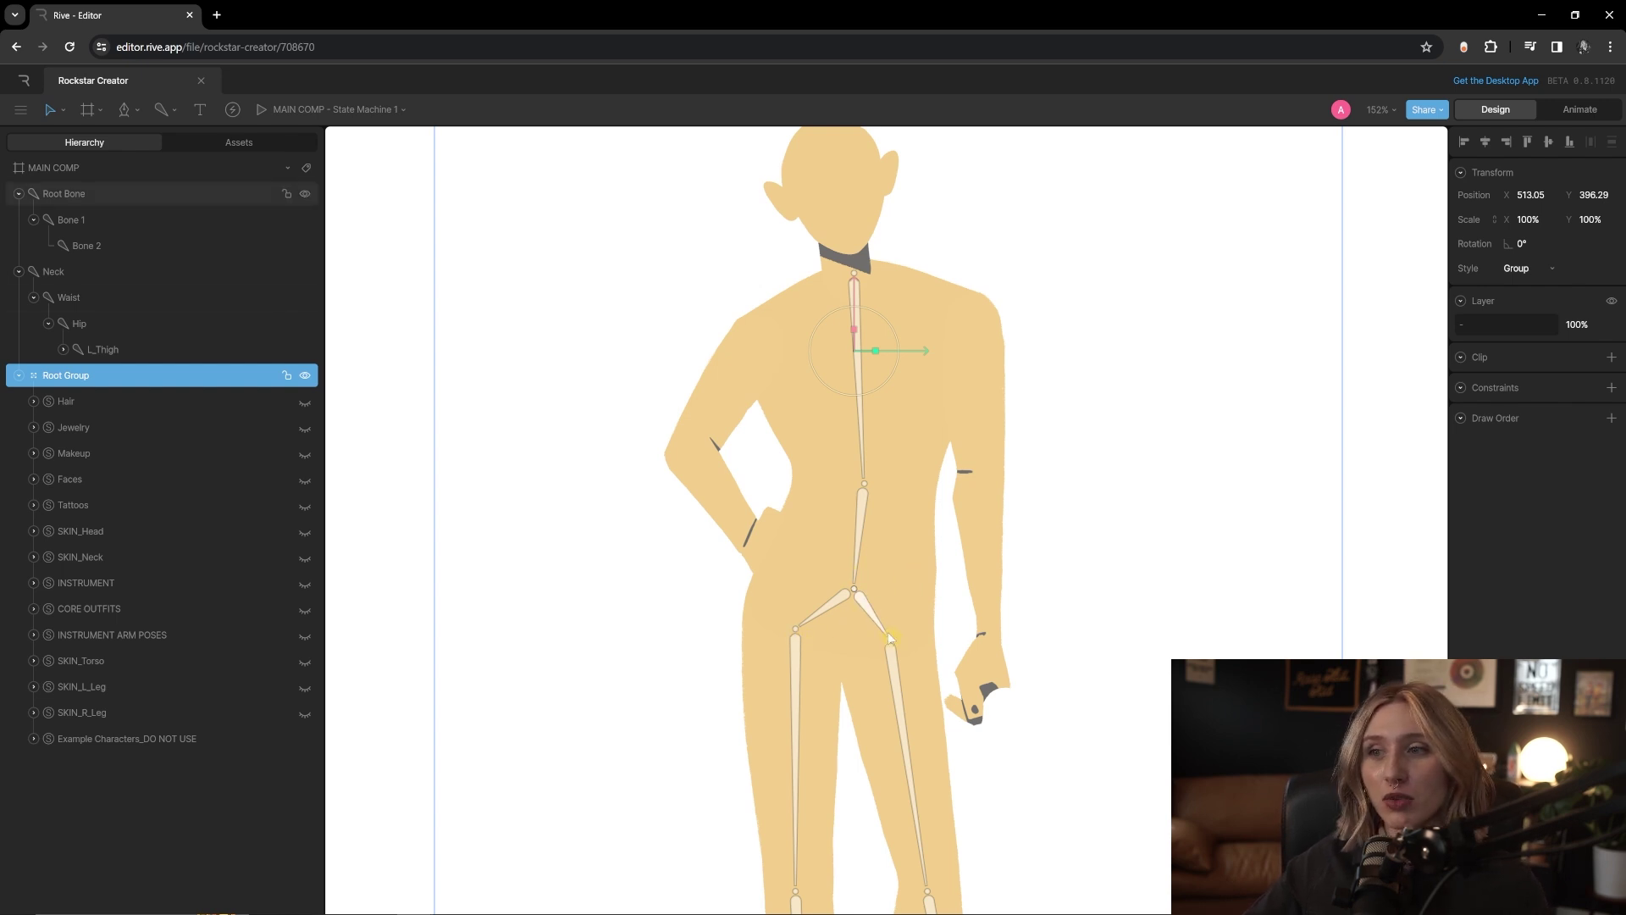
pyautogui.click(100, 352)
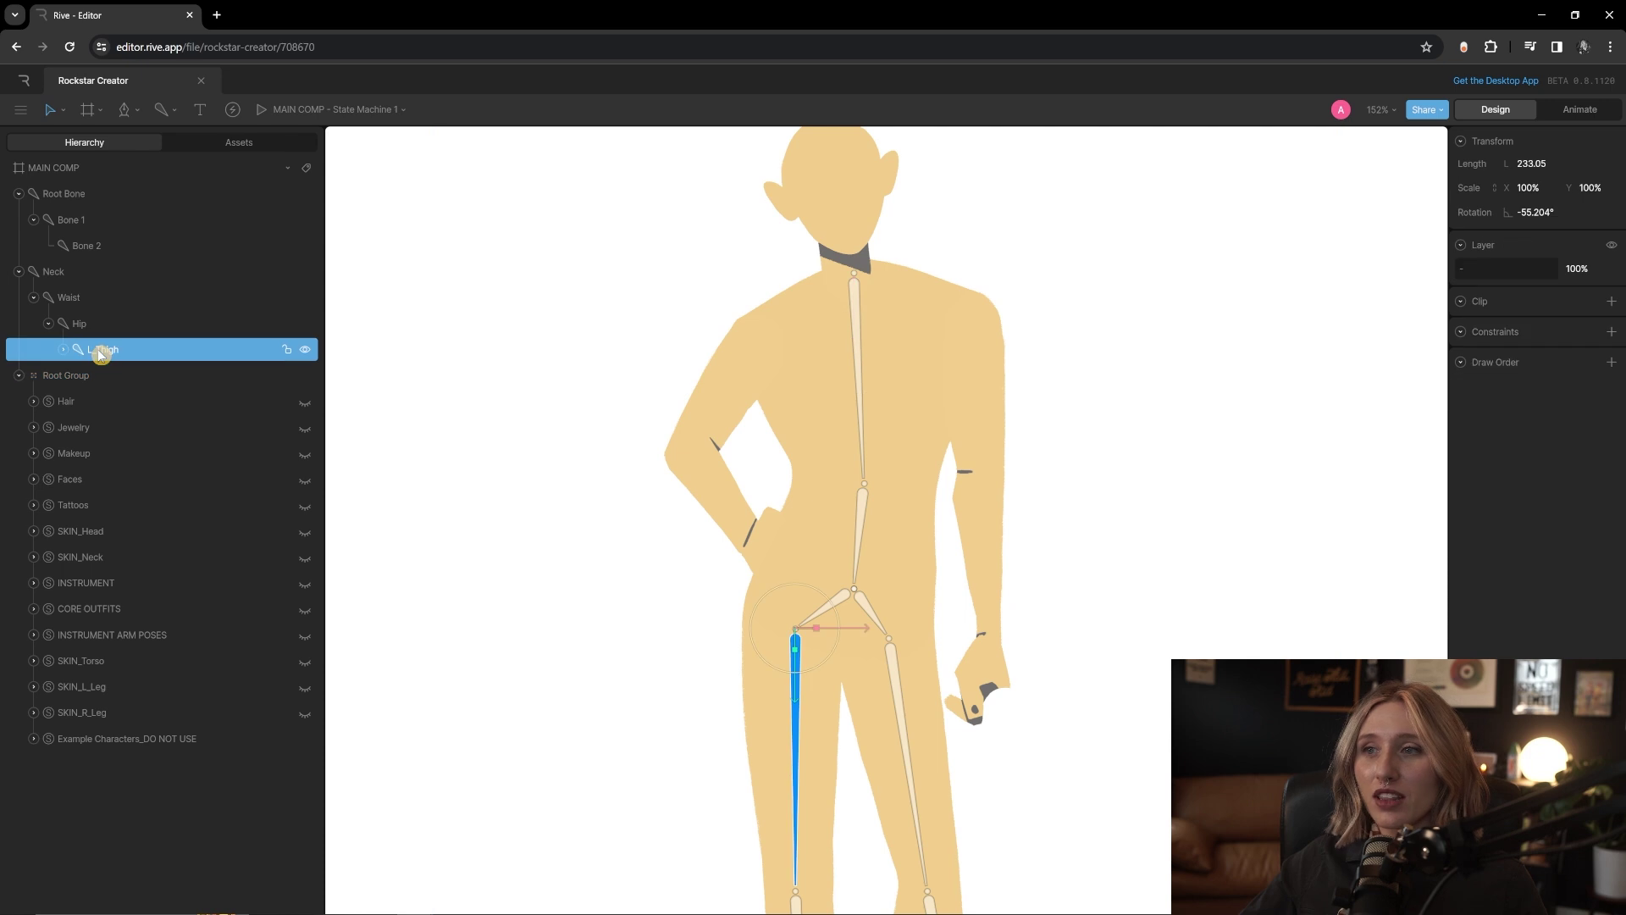
pyautogui.scroll(-5, 826, 385)
pyautogui.click(827, 384)
# - Move the new leg chain's Root Bone under Waist, next to Hip, and collapse Hip
pyautogui.scroll(5, 827, 384)
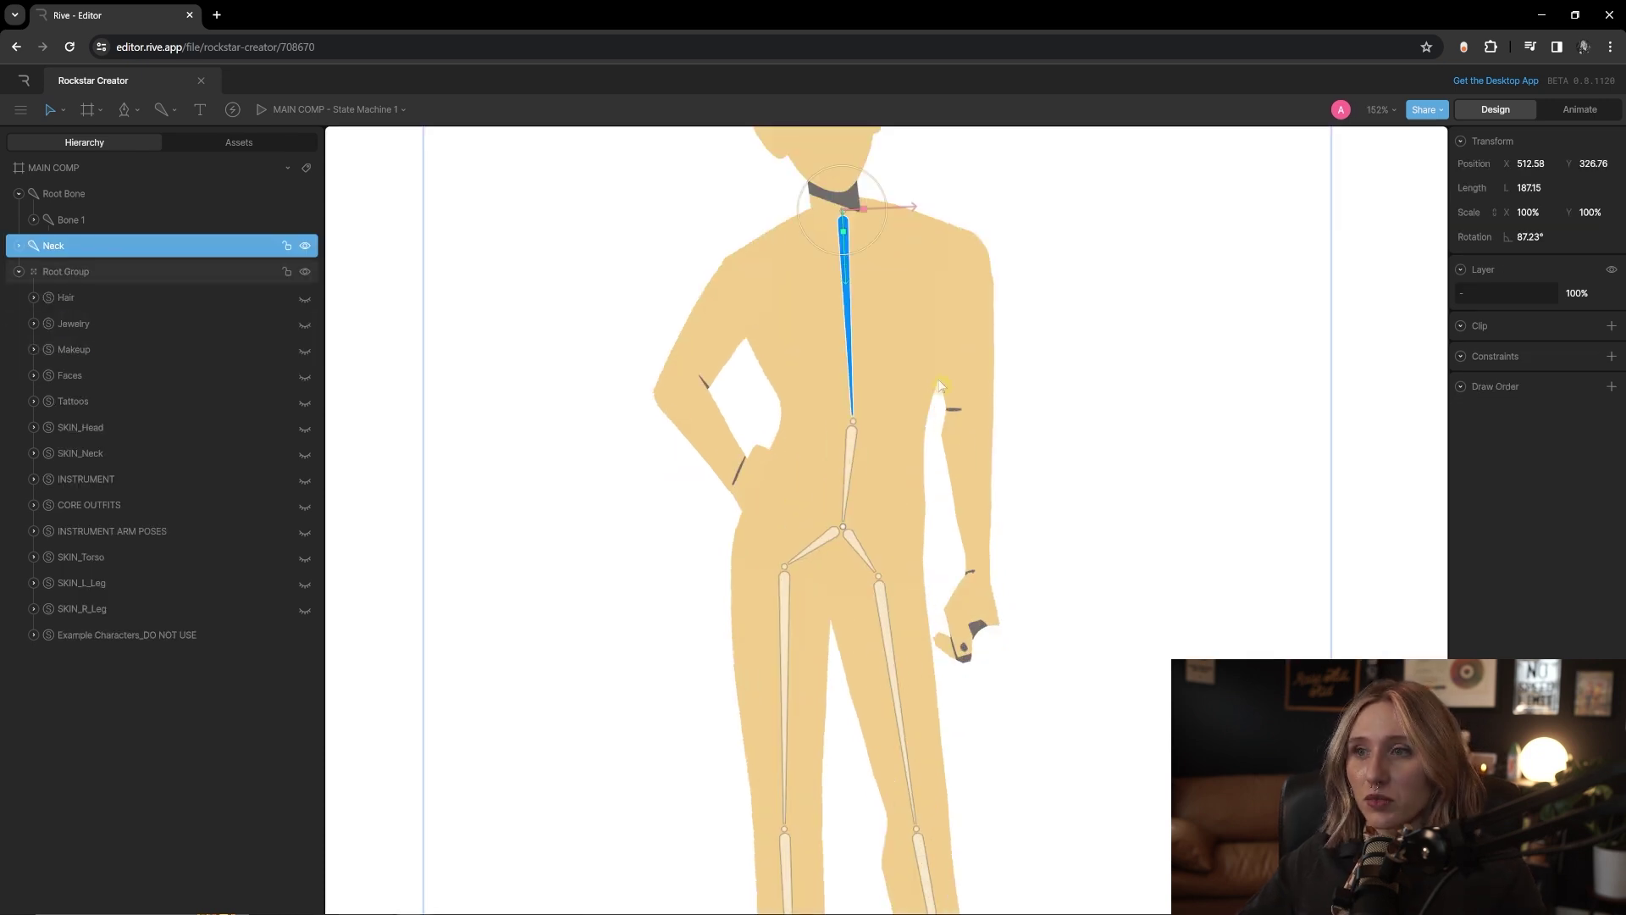
pyautogui.click(18, 245)
pyautogui.click(94, 196)
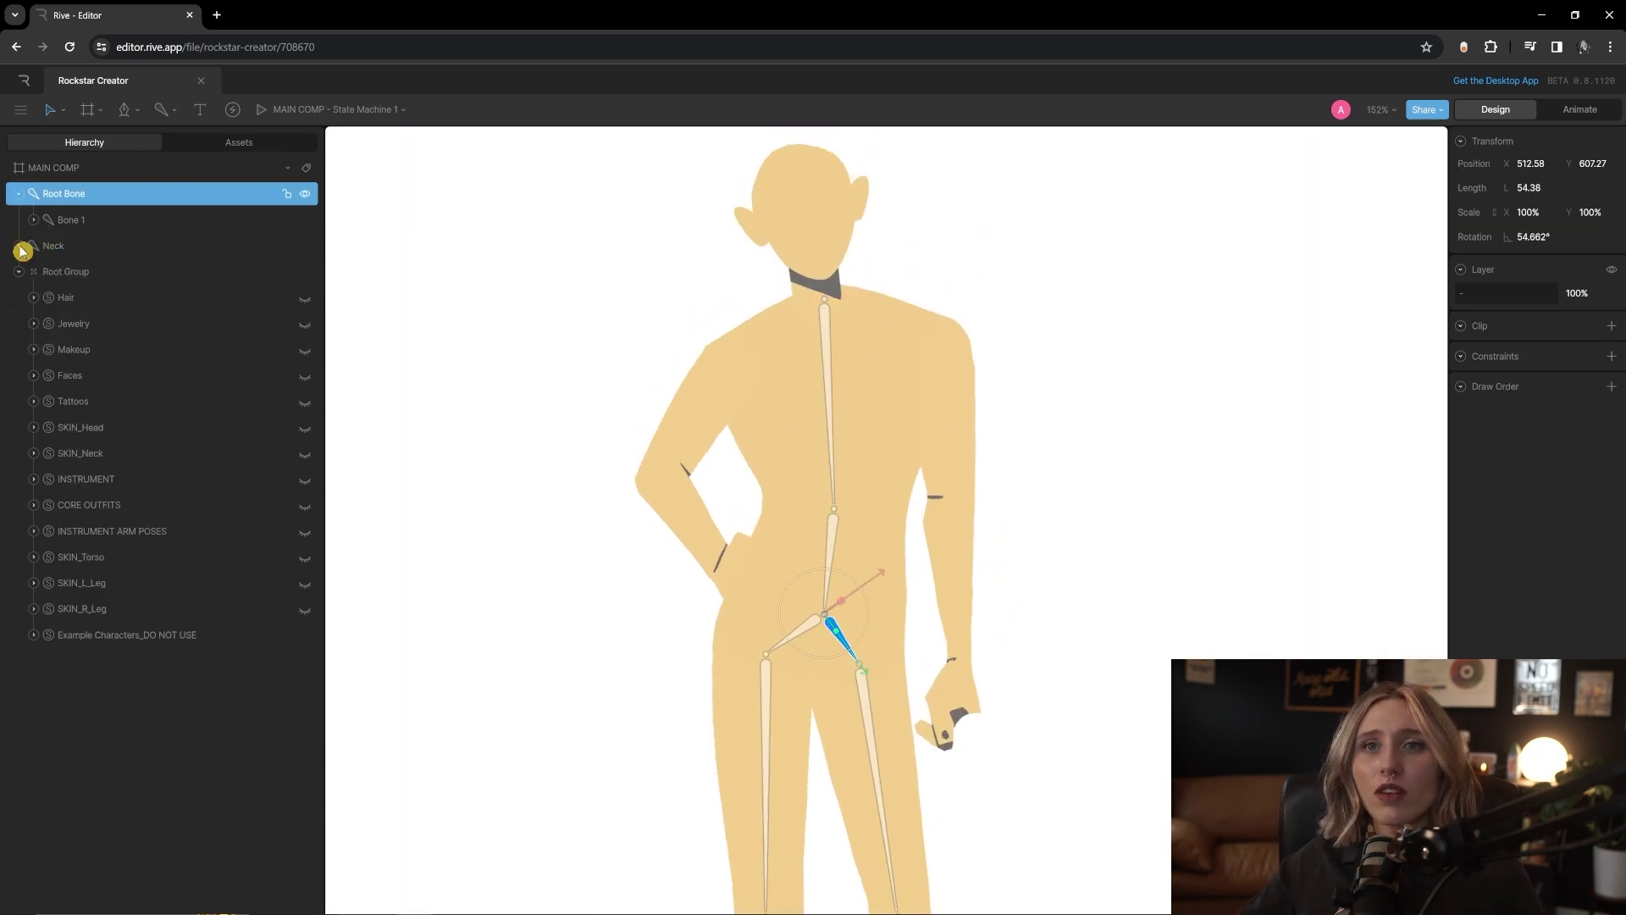
pyautogui.click(34, 271)
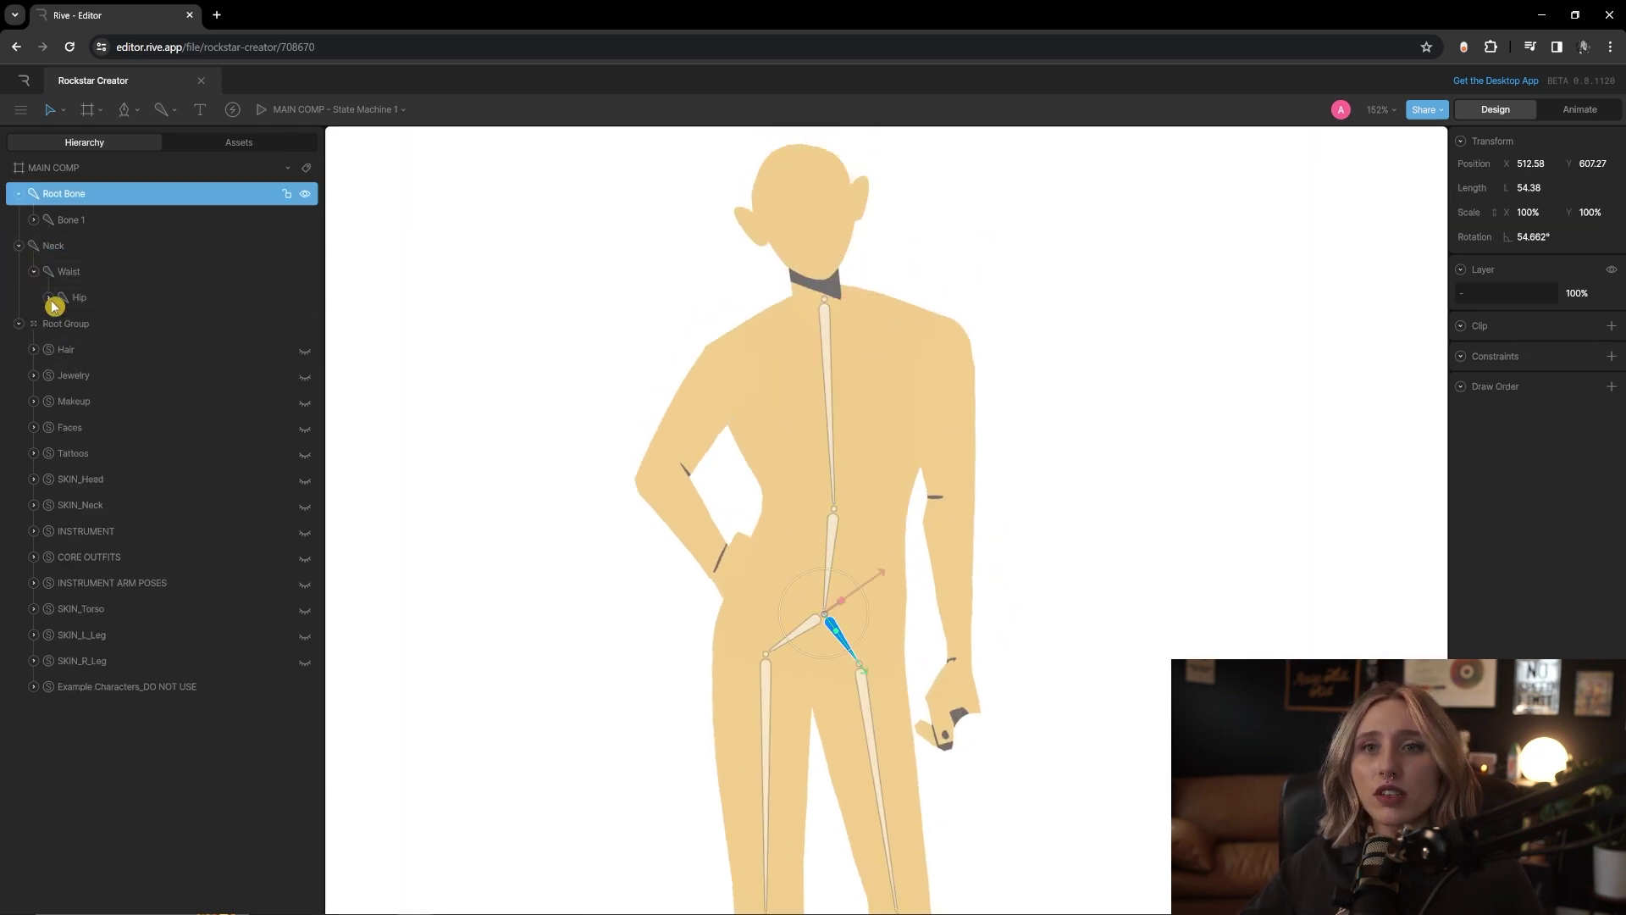
pyautogui.click(48, 297)
pyautogui.moveTo(65, 201); pyautogui.dragTo(114, 292)
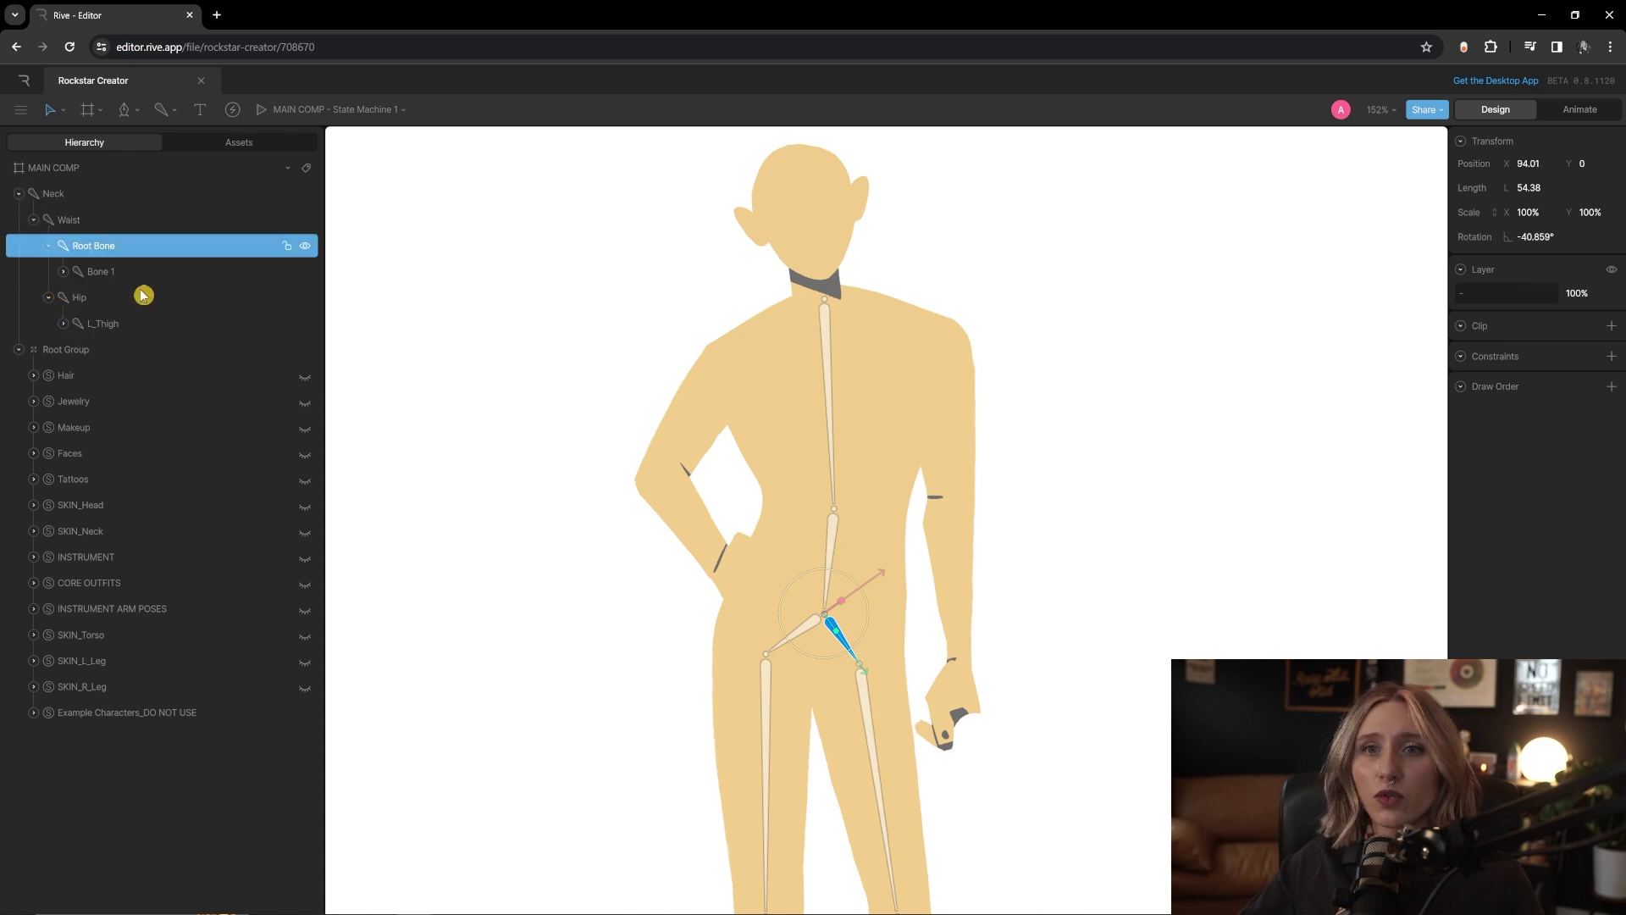
pyautogui.click(51, 271)
# - Compare Hip and Root Bone, test-drag the Waist bone, then collapse Waist and select Neck
pyautogui.click(118, 269)
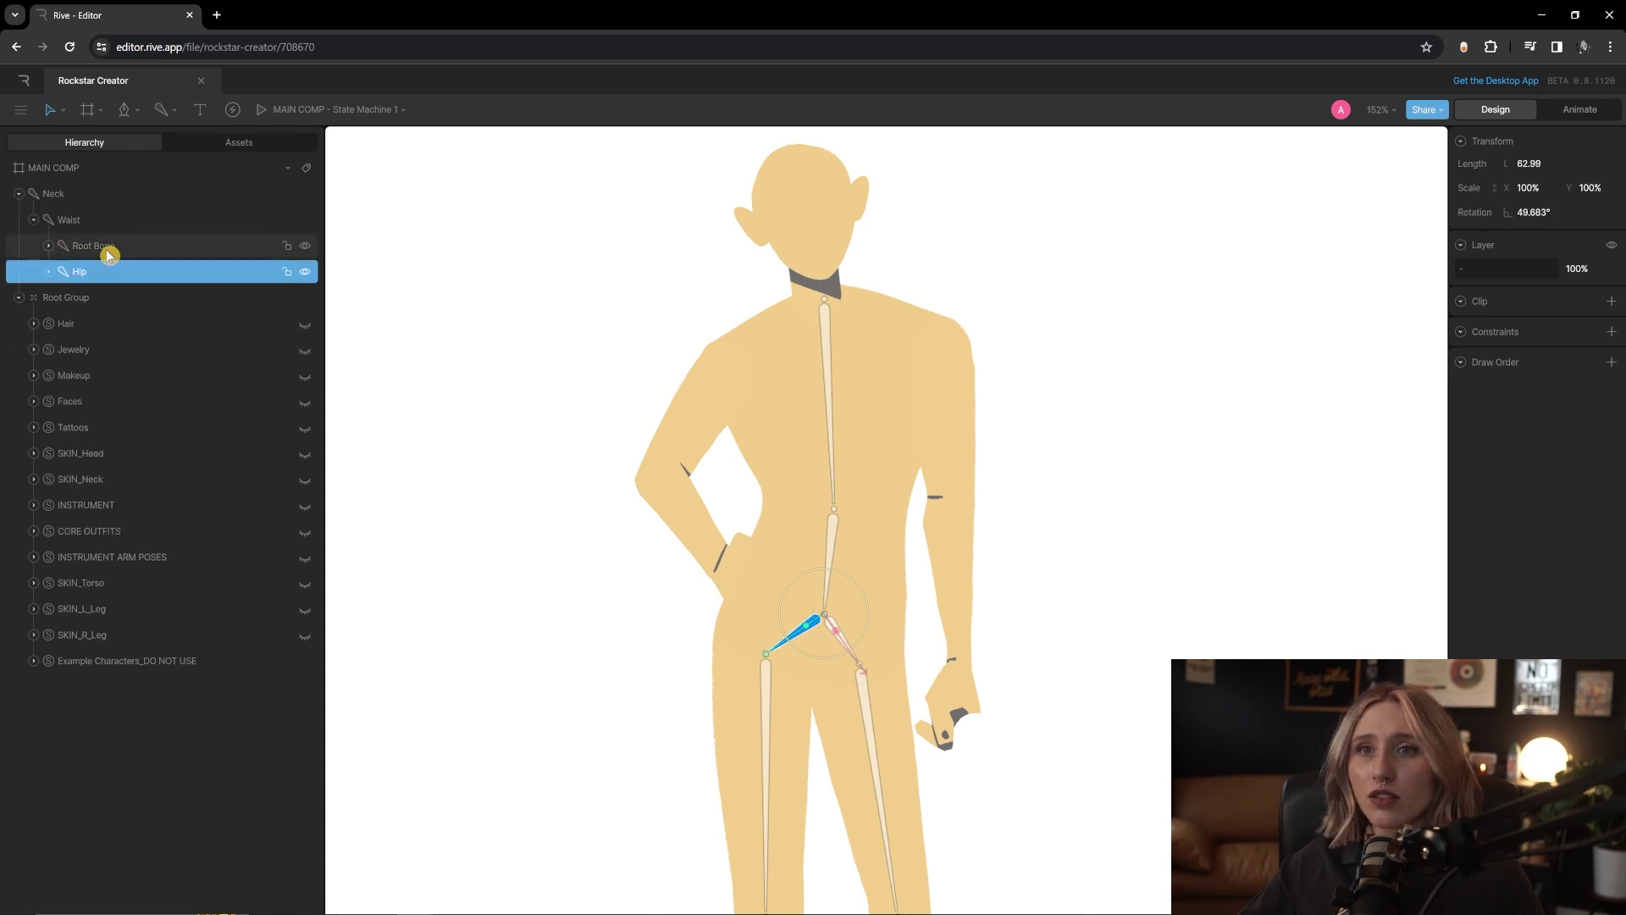
pyautogui.click(109, 247)
pyautogui.click(116, 272)
pyautogui.click(105, 247)
pyautogui.click(68, 222)
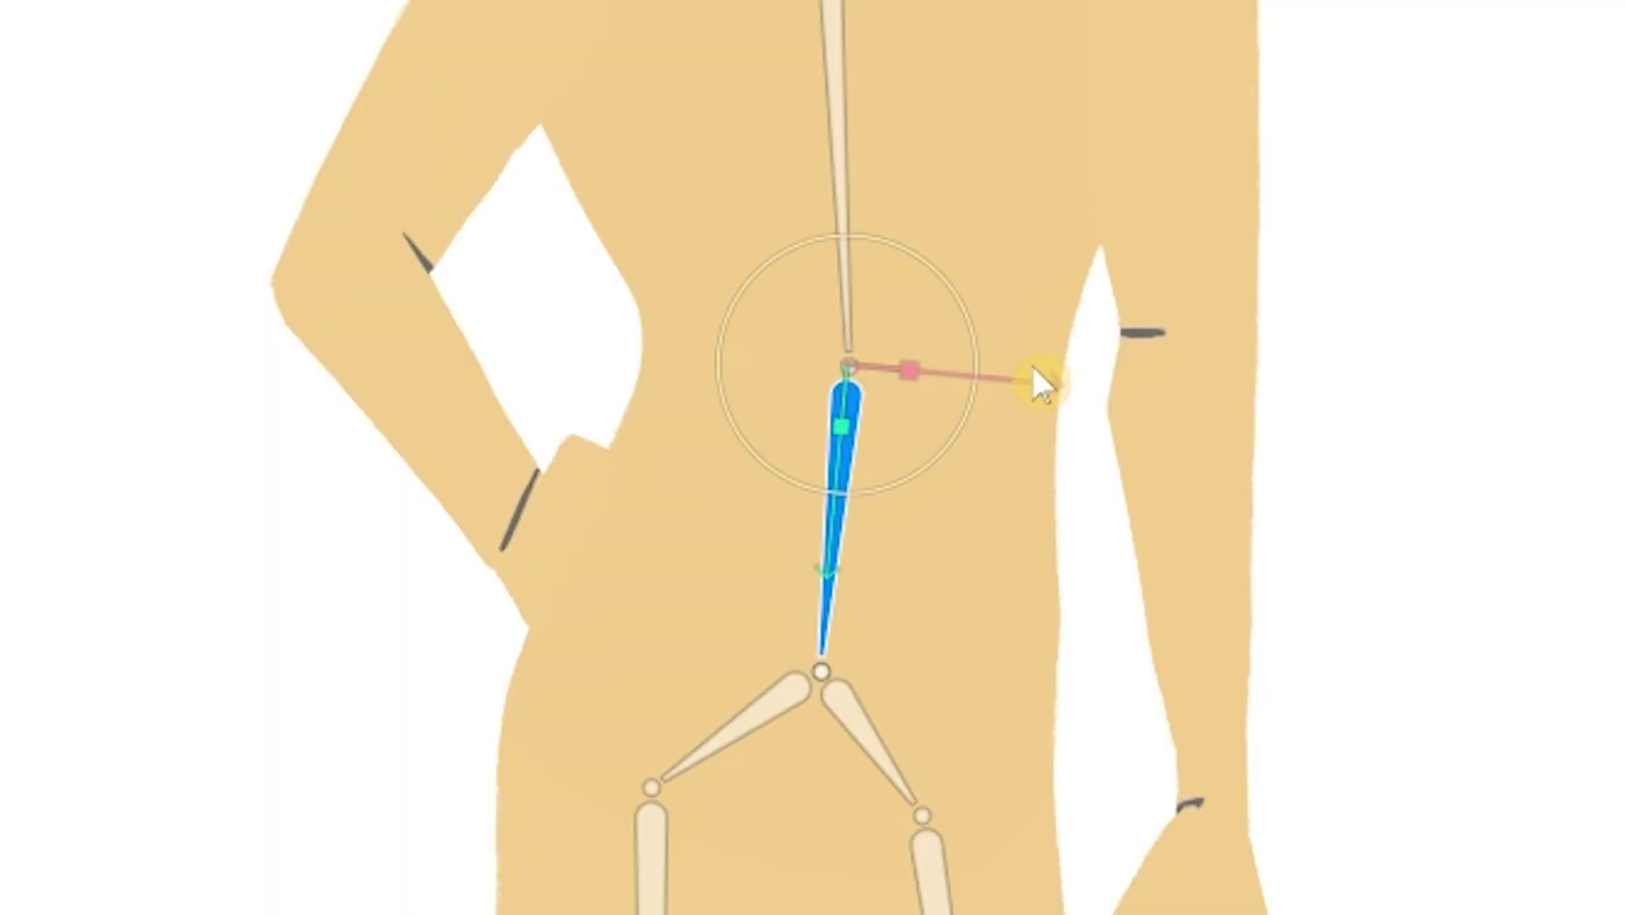
pyautogui.moveTo(905, 512); pyautogui.dragTo(889, 567)
pyautogui.click(196, 245)
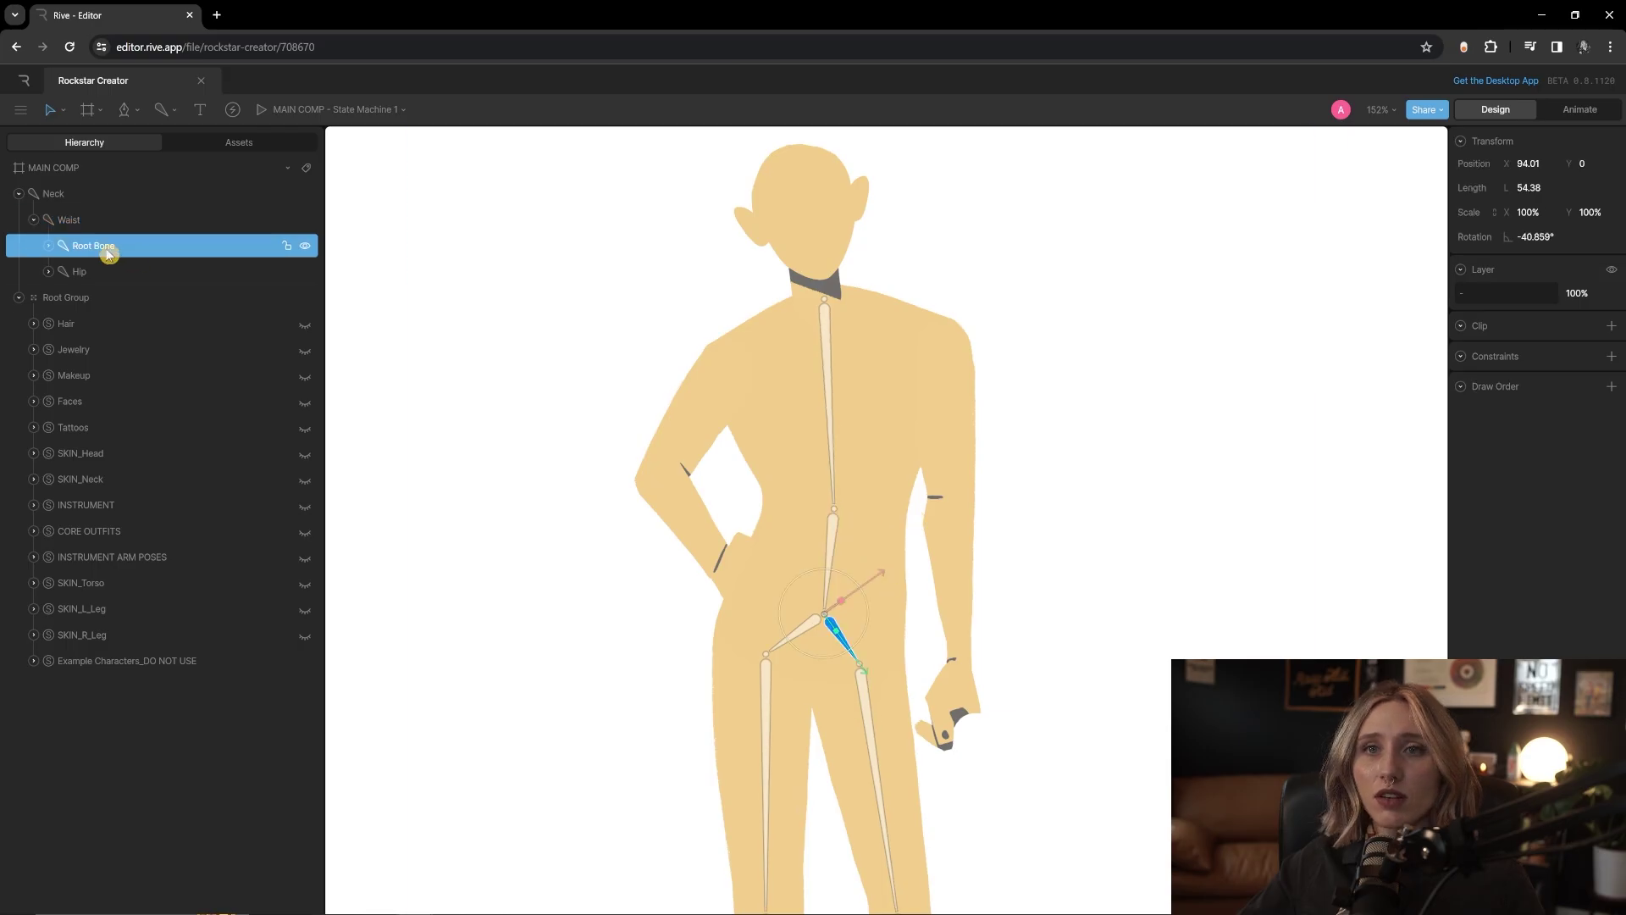
pyautogui.click(34, 220)
# - Draw the left arm bone chain from neck through shoulder, elbow and hand, and name it L_Arm
pyautogui.press('b')
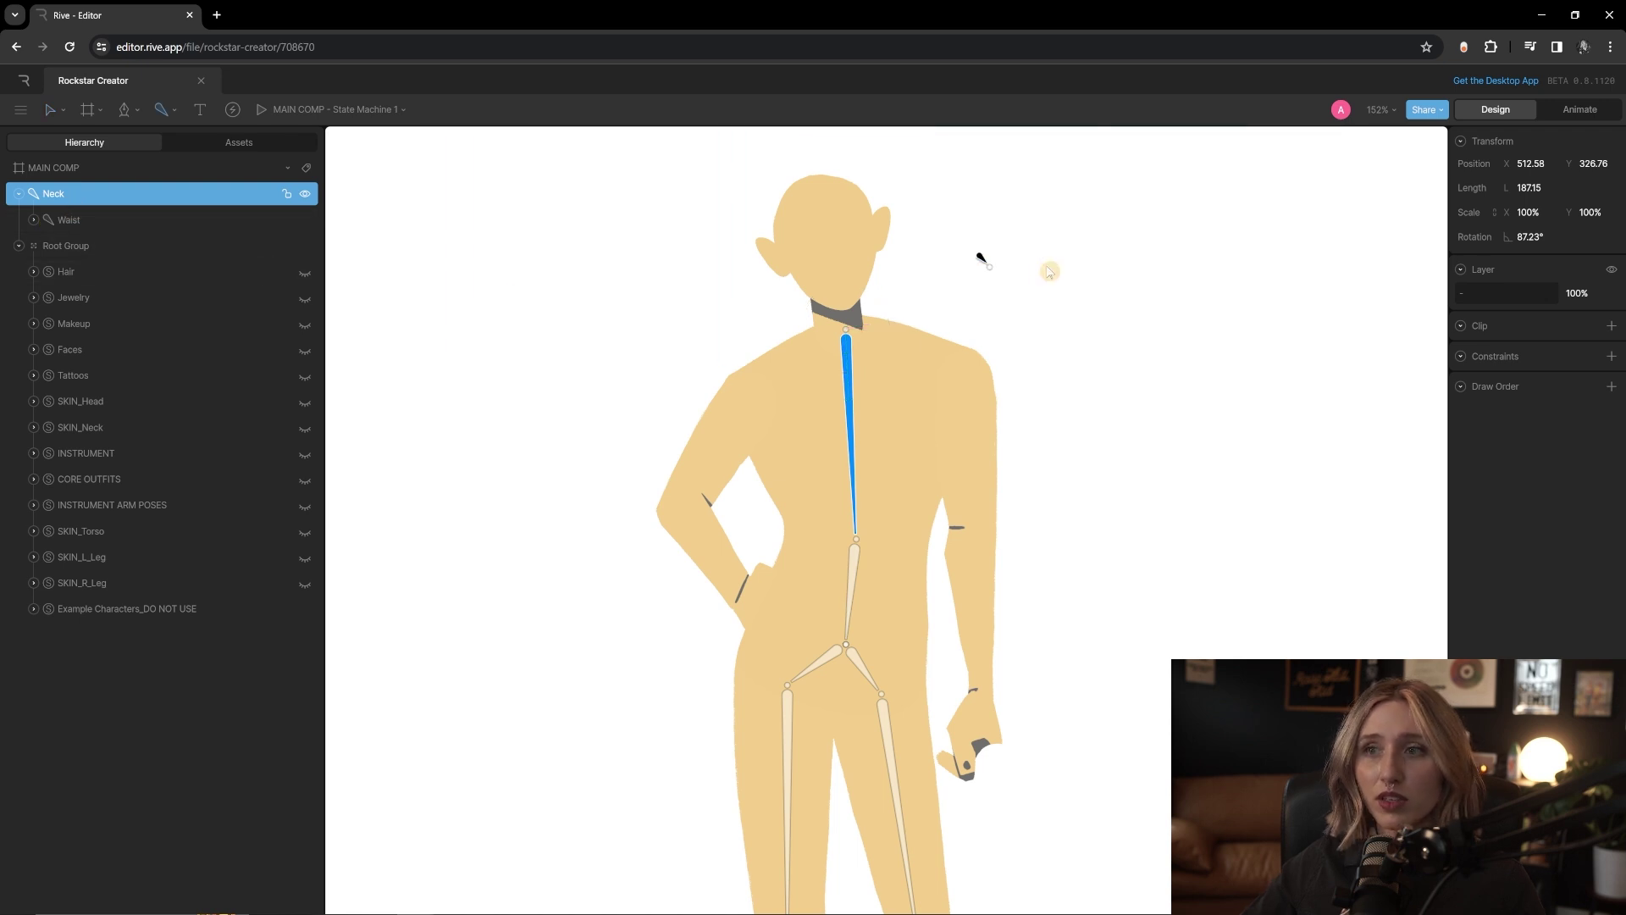
pyautogui.click(845, 330)
pyautogui.click(745, 403)
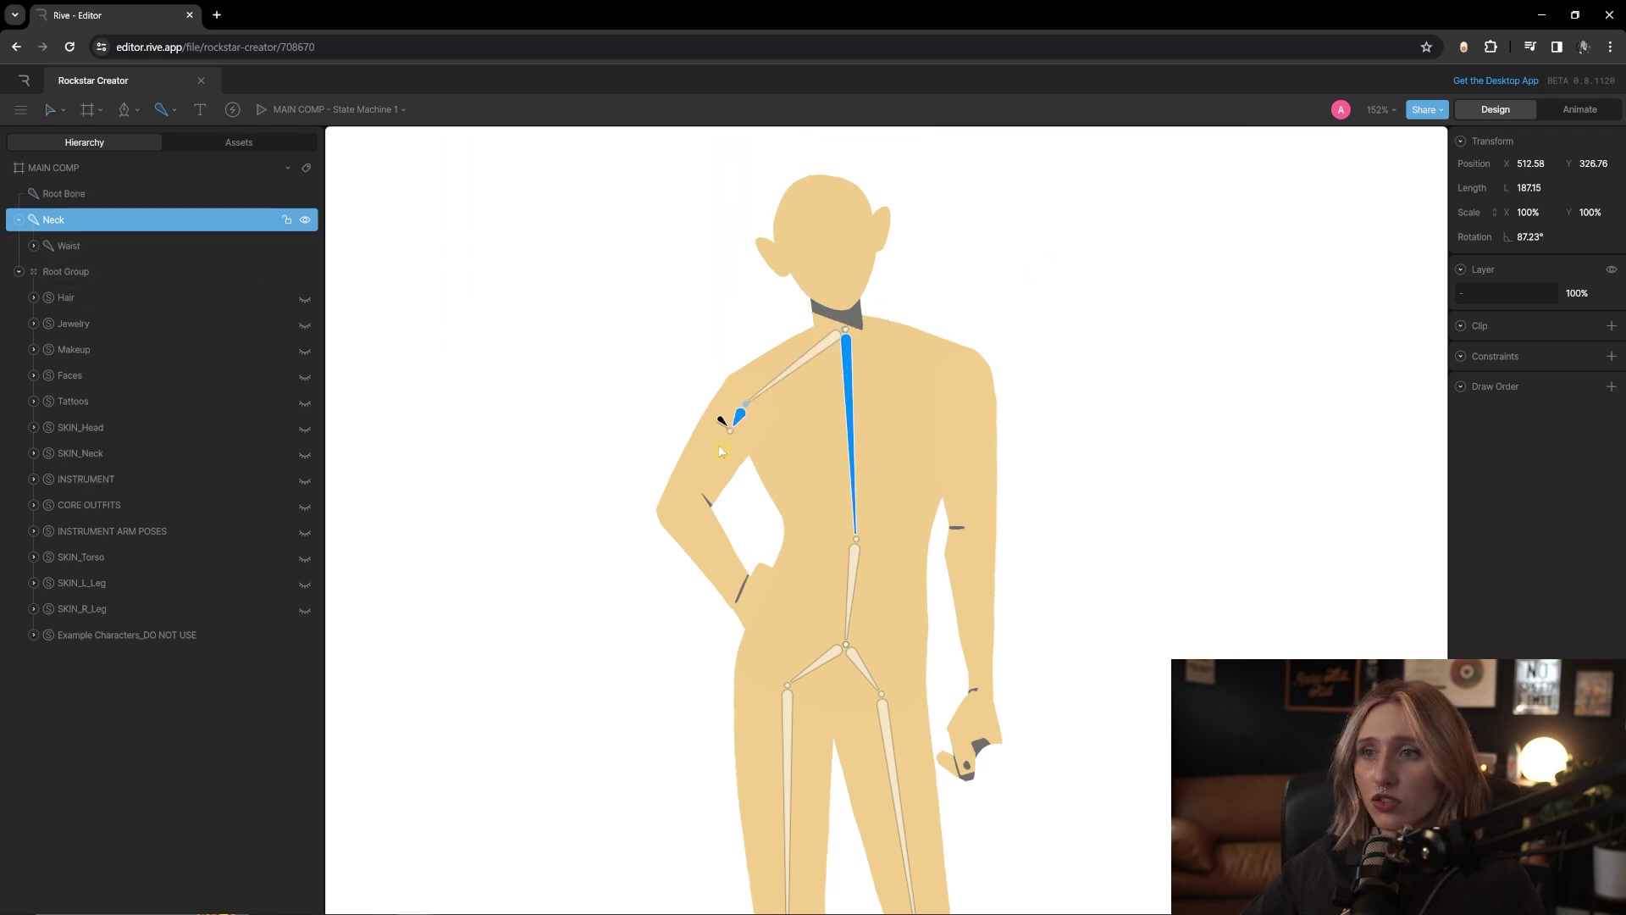
pyautogui.click(679, 509)
pyautogui.click(740, 591)
pyautogui.press('Escape')
pyautogui.doubleClick(85, 193)
pyautogui.write('L')
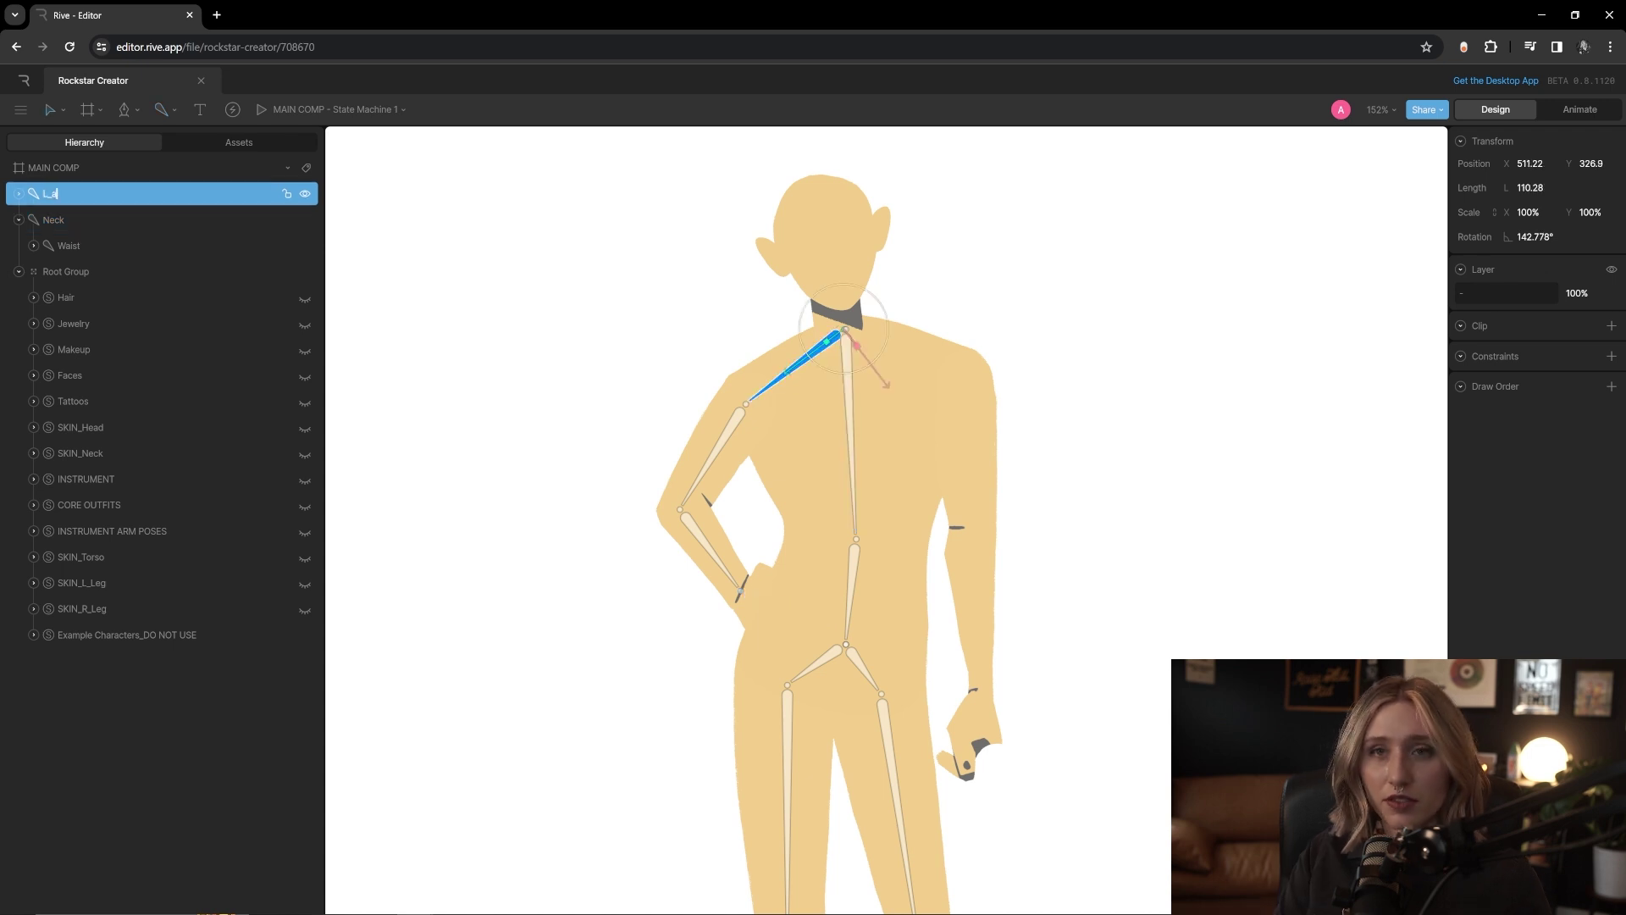
pyautogui.write('_Arm')
pyautogui.press('Return')
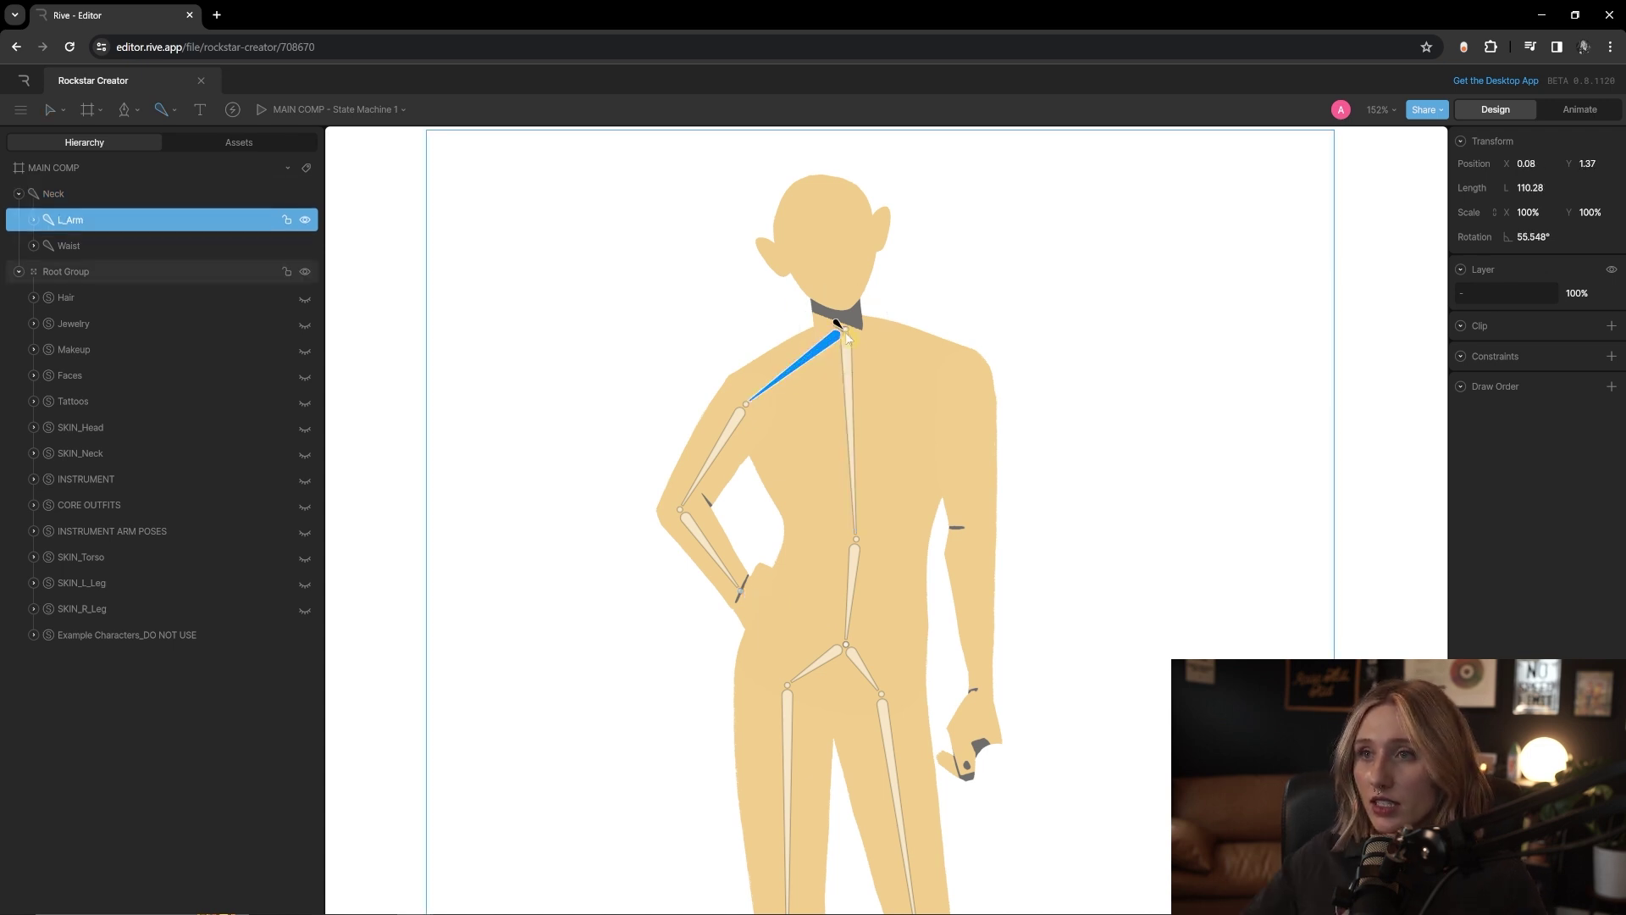
# - Start the right arm bone chain from the neck through the right shoulder and elbow
pyautogui.click(853, 319)
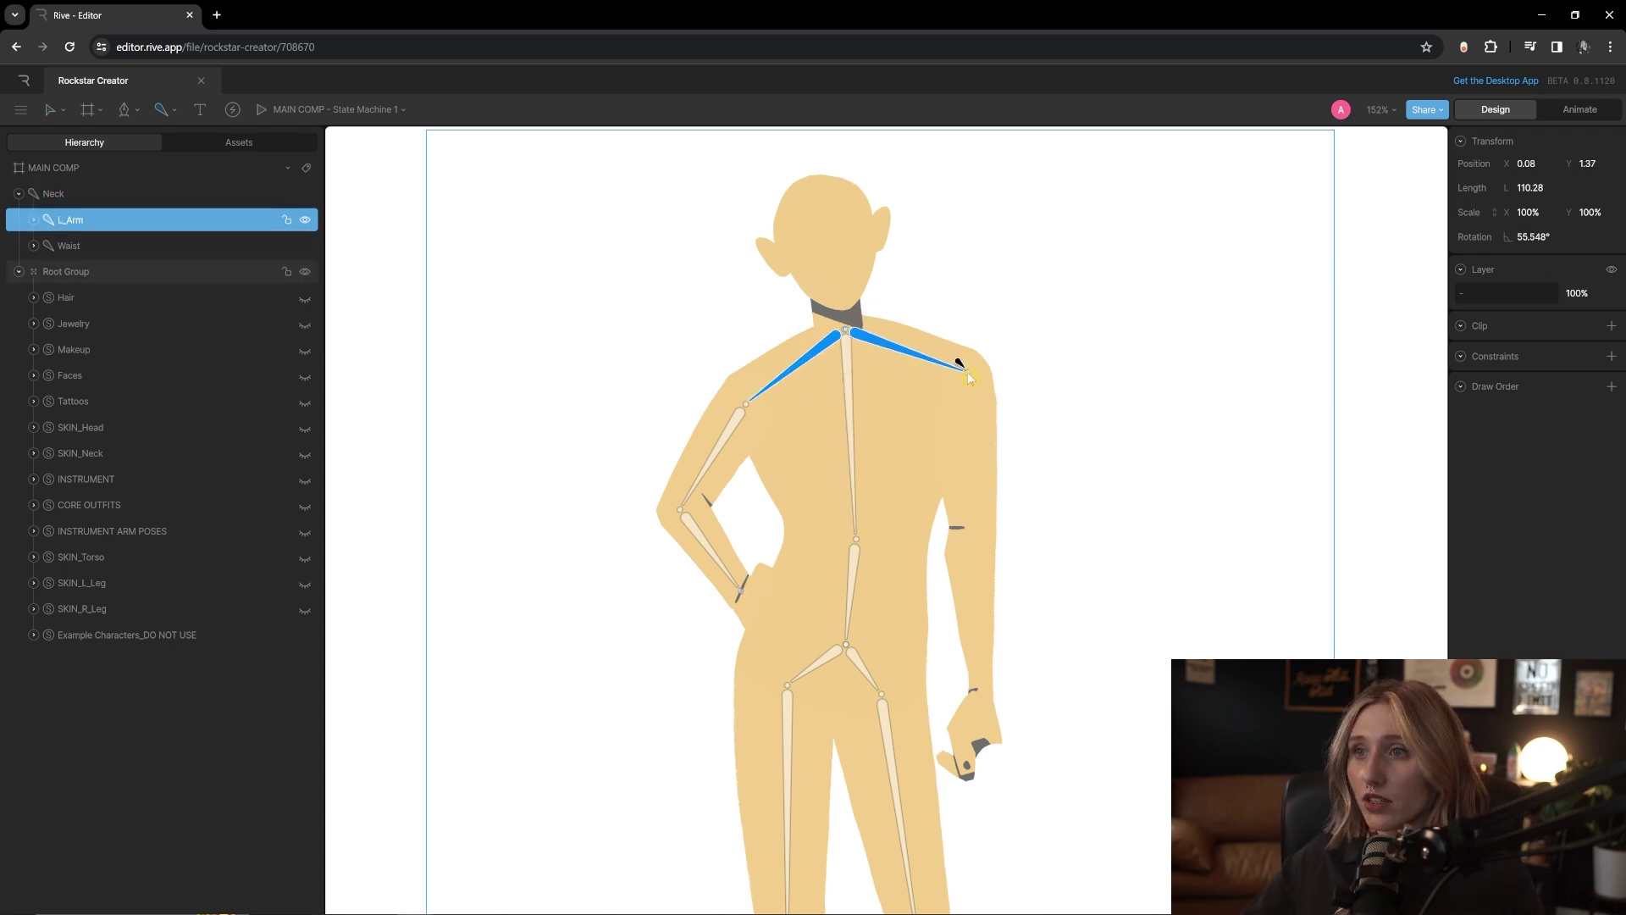
pyautogui.click(968, 378)
pyautogui.click(974, 525)
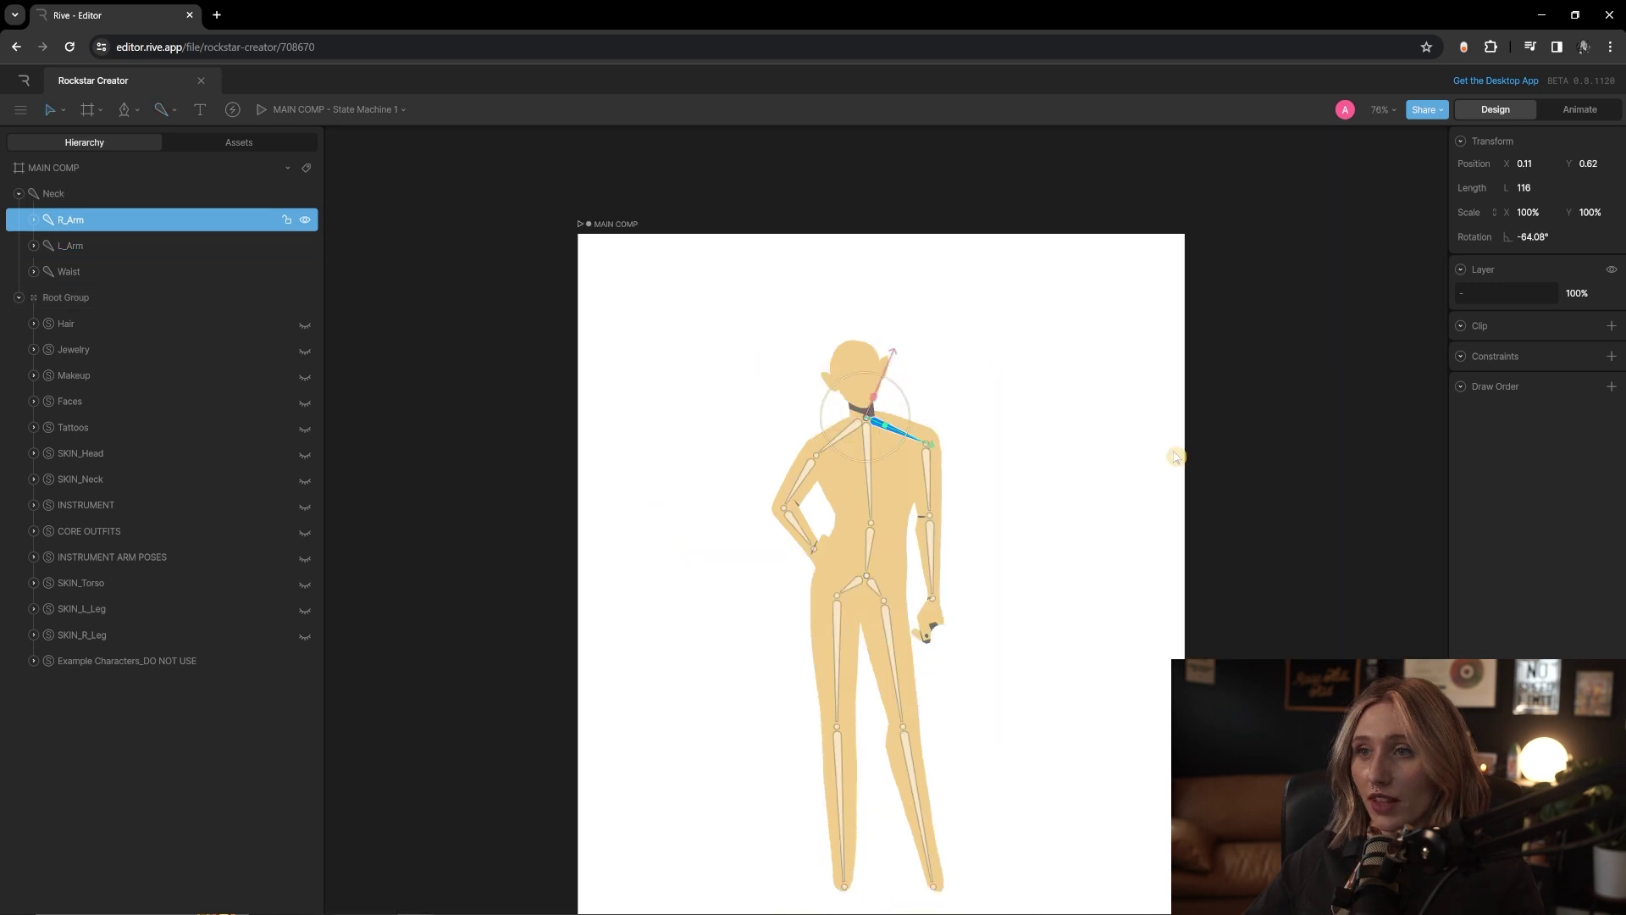
pyautogui.scroll(2, 1219, 410)
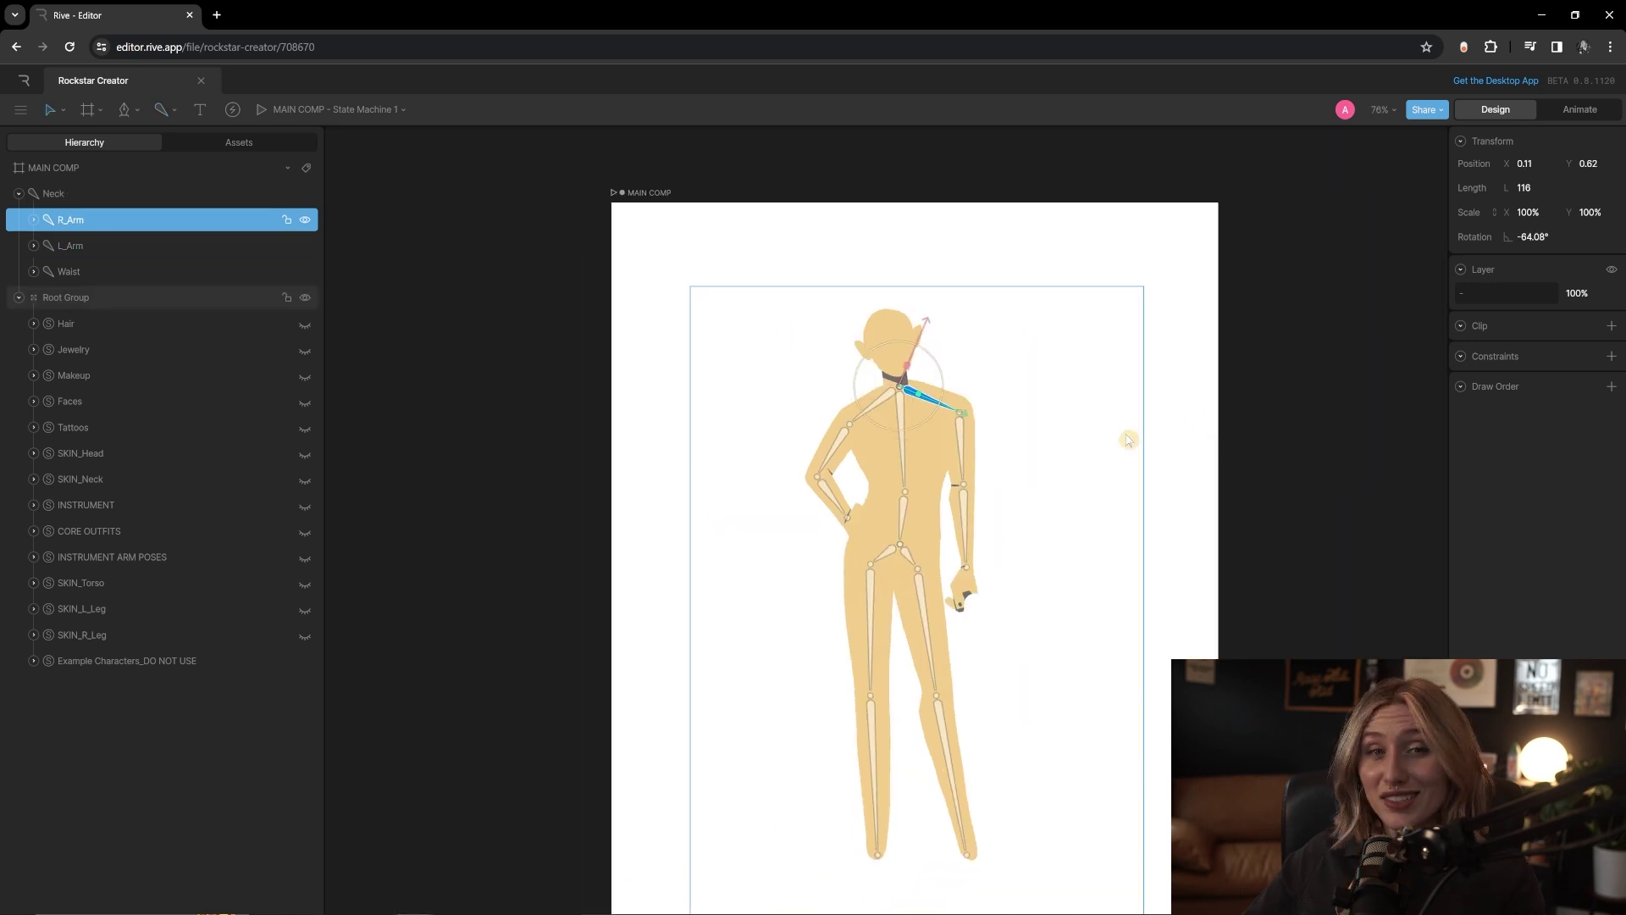
# - Bring the upper body and head into view and check the R_Arm and L_Arm bones
pyautogui.scroll(3, 1129, 440)
pyautogui.scroll(-4, 1107, 330)
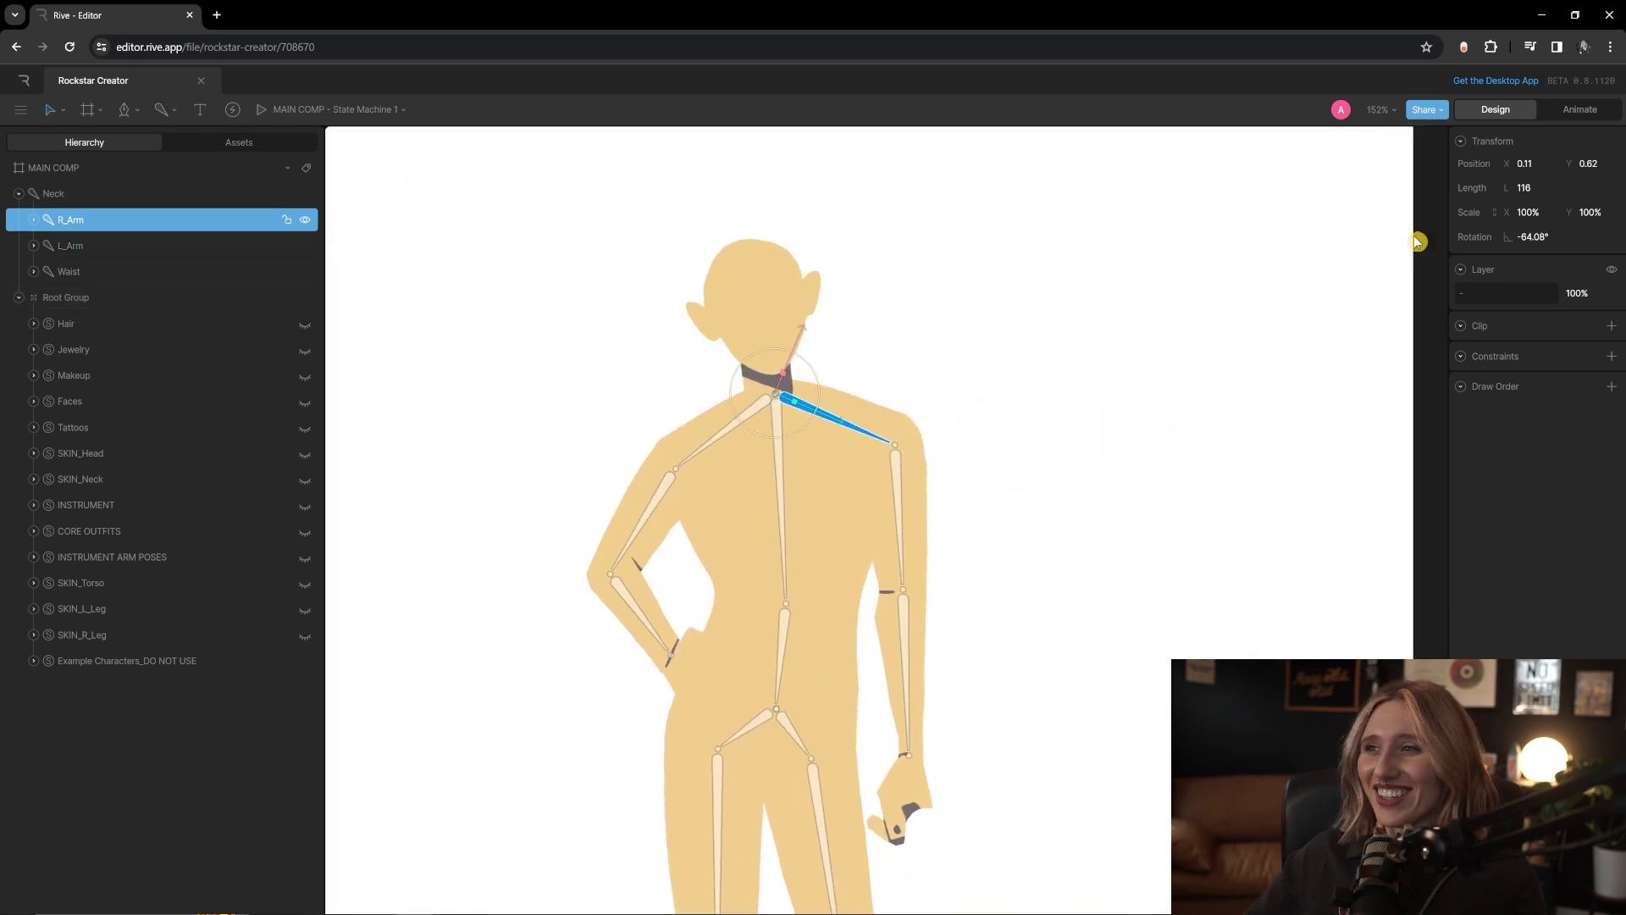
pyautogui.click(505, 389)
pyautogui.click(127, 222)
pyautogui.moveTo(928, 400); pyautogui.dragTo(1013, 309)
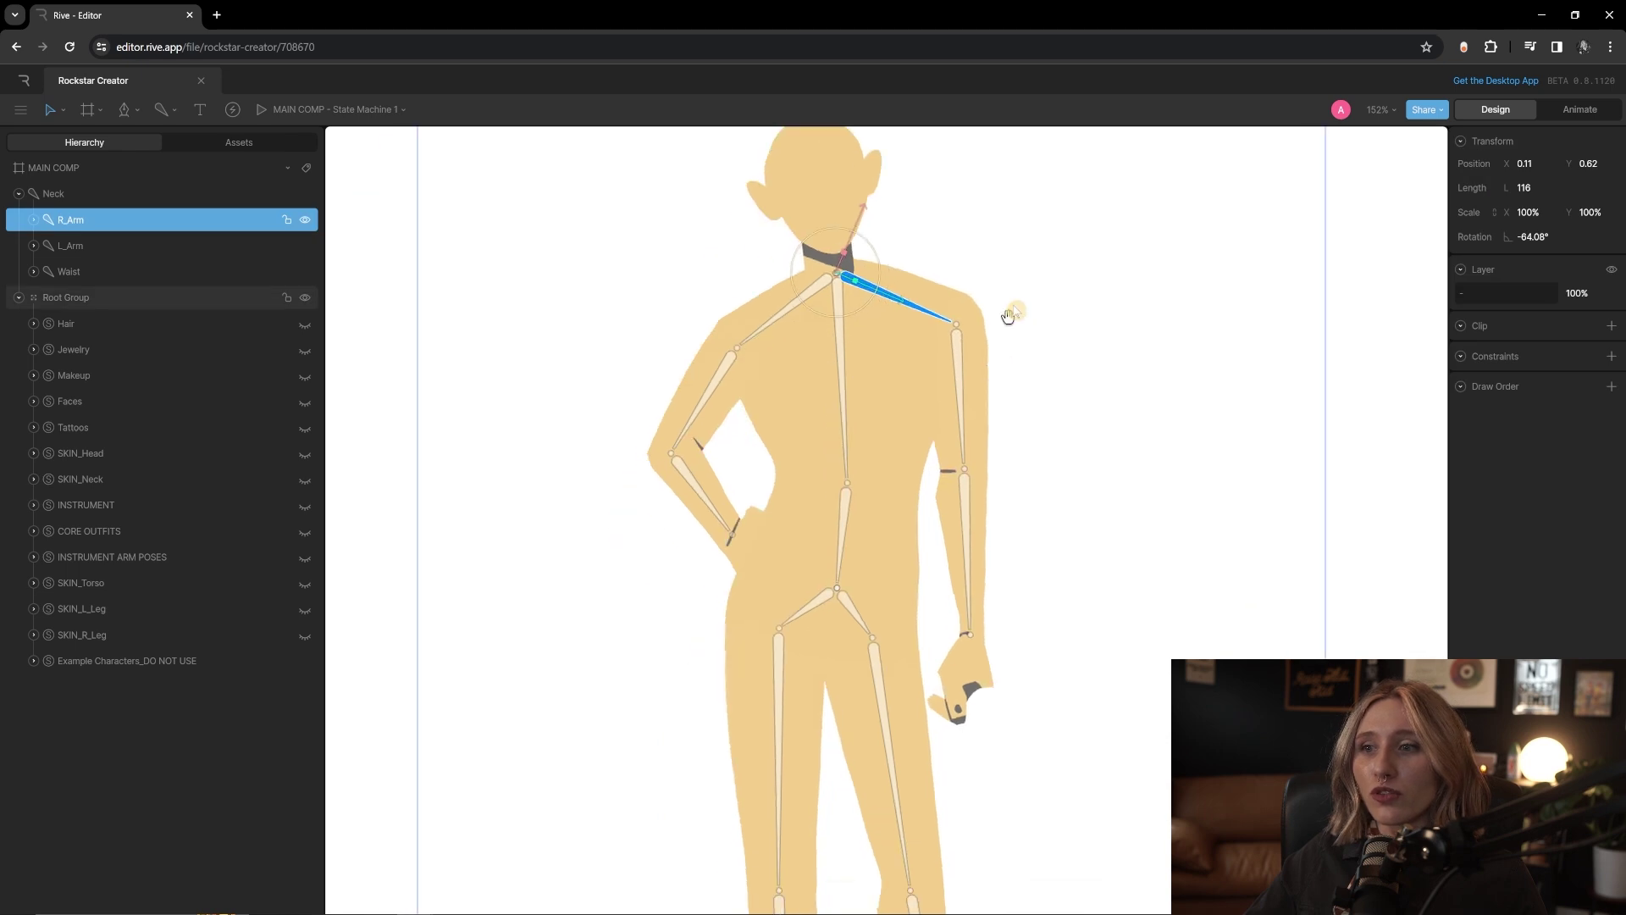
pyautogui.moveTo(1014, 449); pyautogui.dragTo(1014, 623)
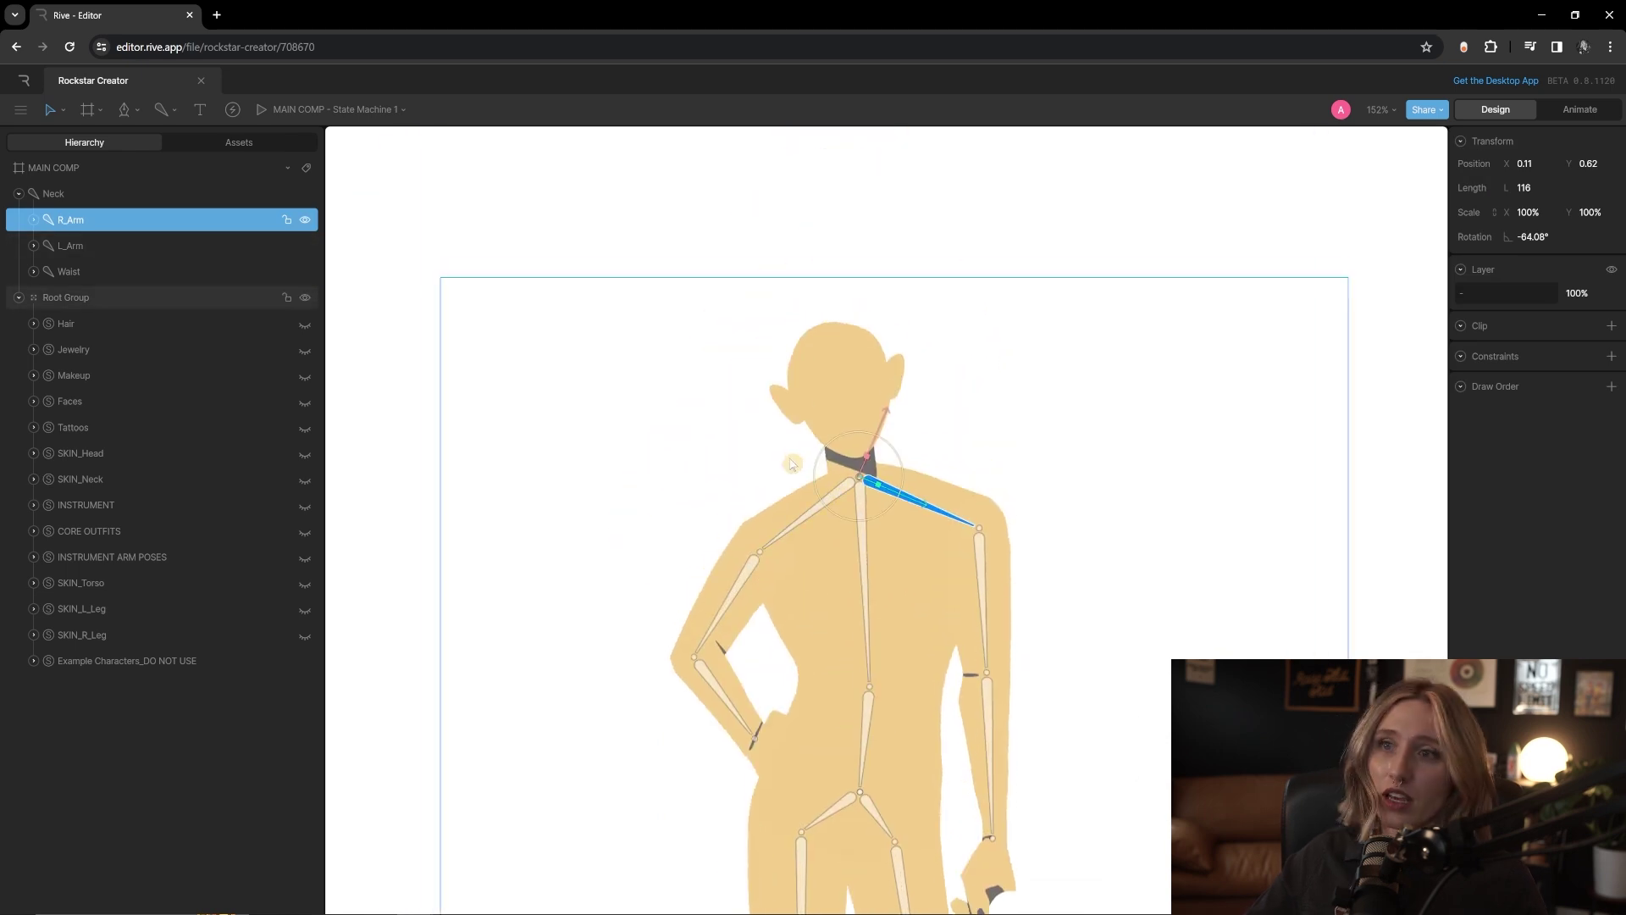
pyautogui.click(98, 245)
pyautogui.click(95, 227)
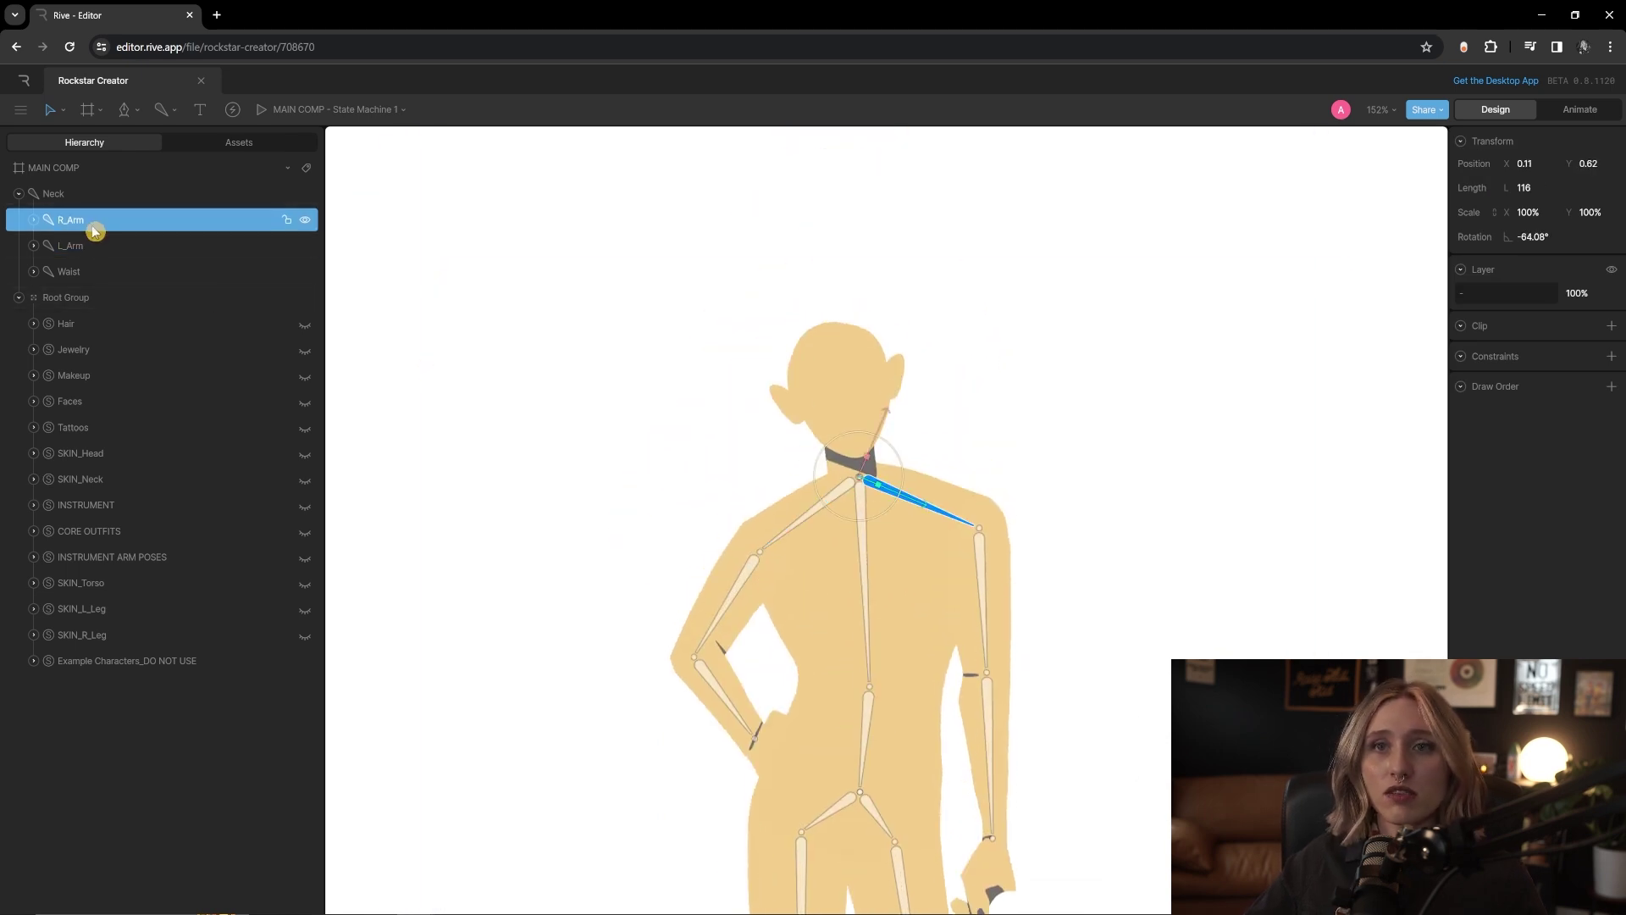
# - Fit the artboard, select the Neck bone and drag Base Skeleton to the bottom of the hierarchy
pyautogui.hotkey('shift', '1')
pyautogui.click(52, 195)
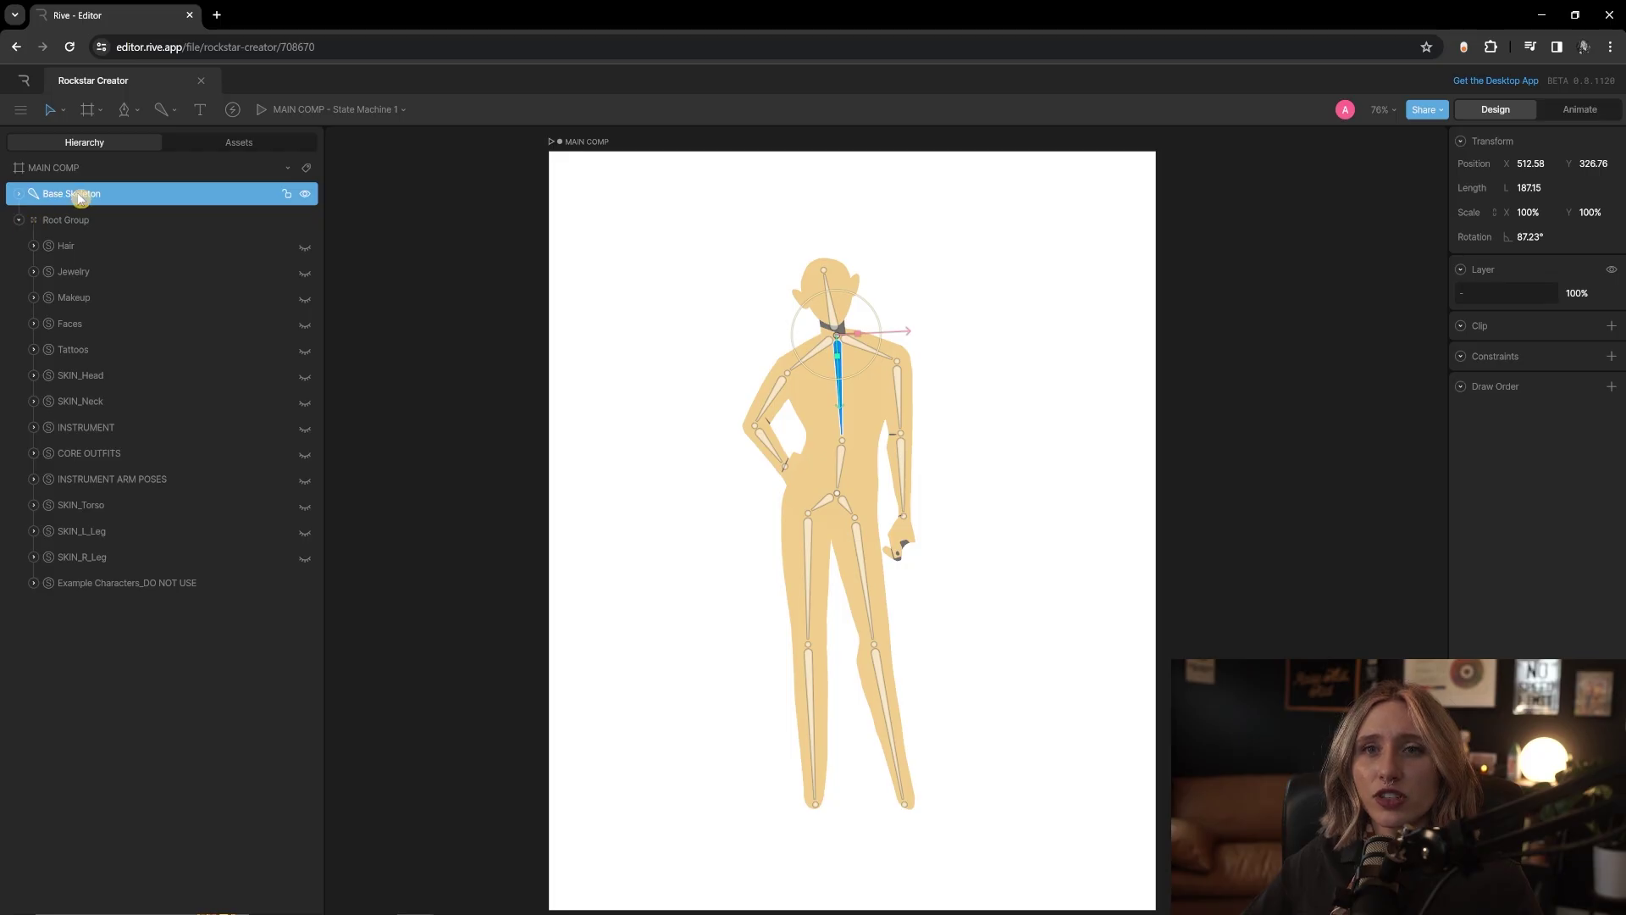
pyautogui.moveTo(81, 198); pyautogui.dragTo(131, 616)
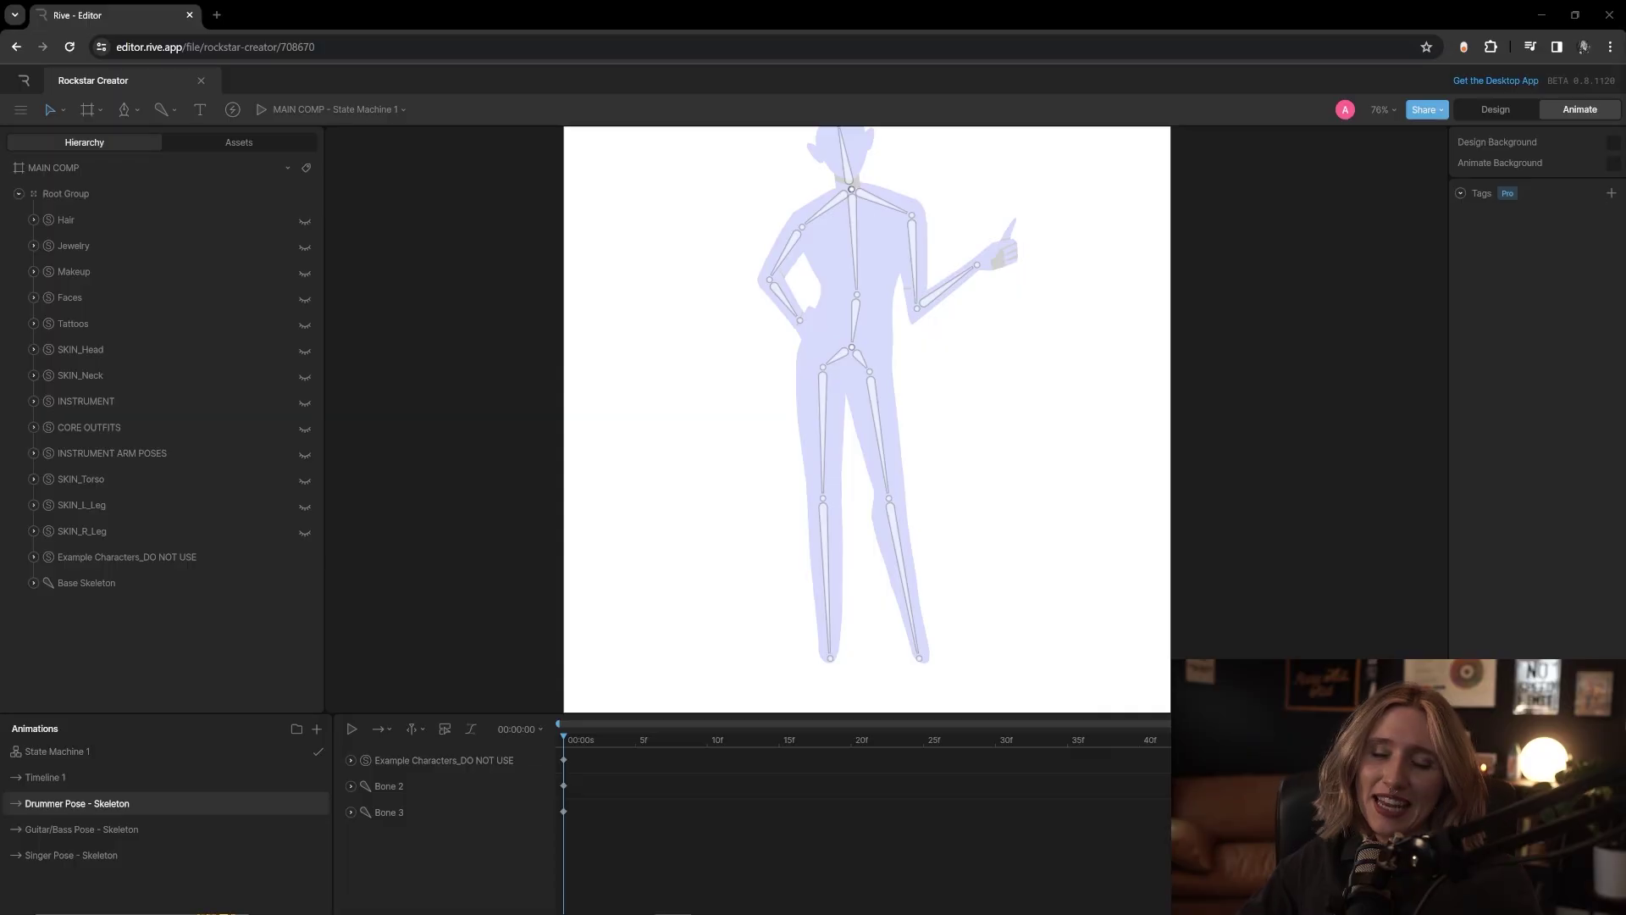
# - Preview the Guitar/Bass and Drummer poses, open Singer Pose - Skeleton, and expand Base Skeleton
pyautogui.click(100, 828)
pyautogui.click(100, 805)
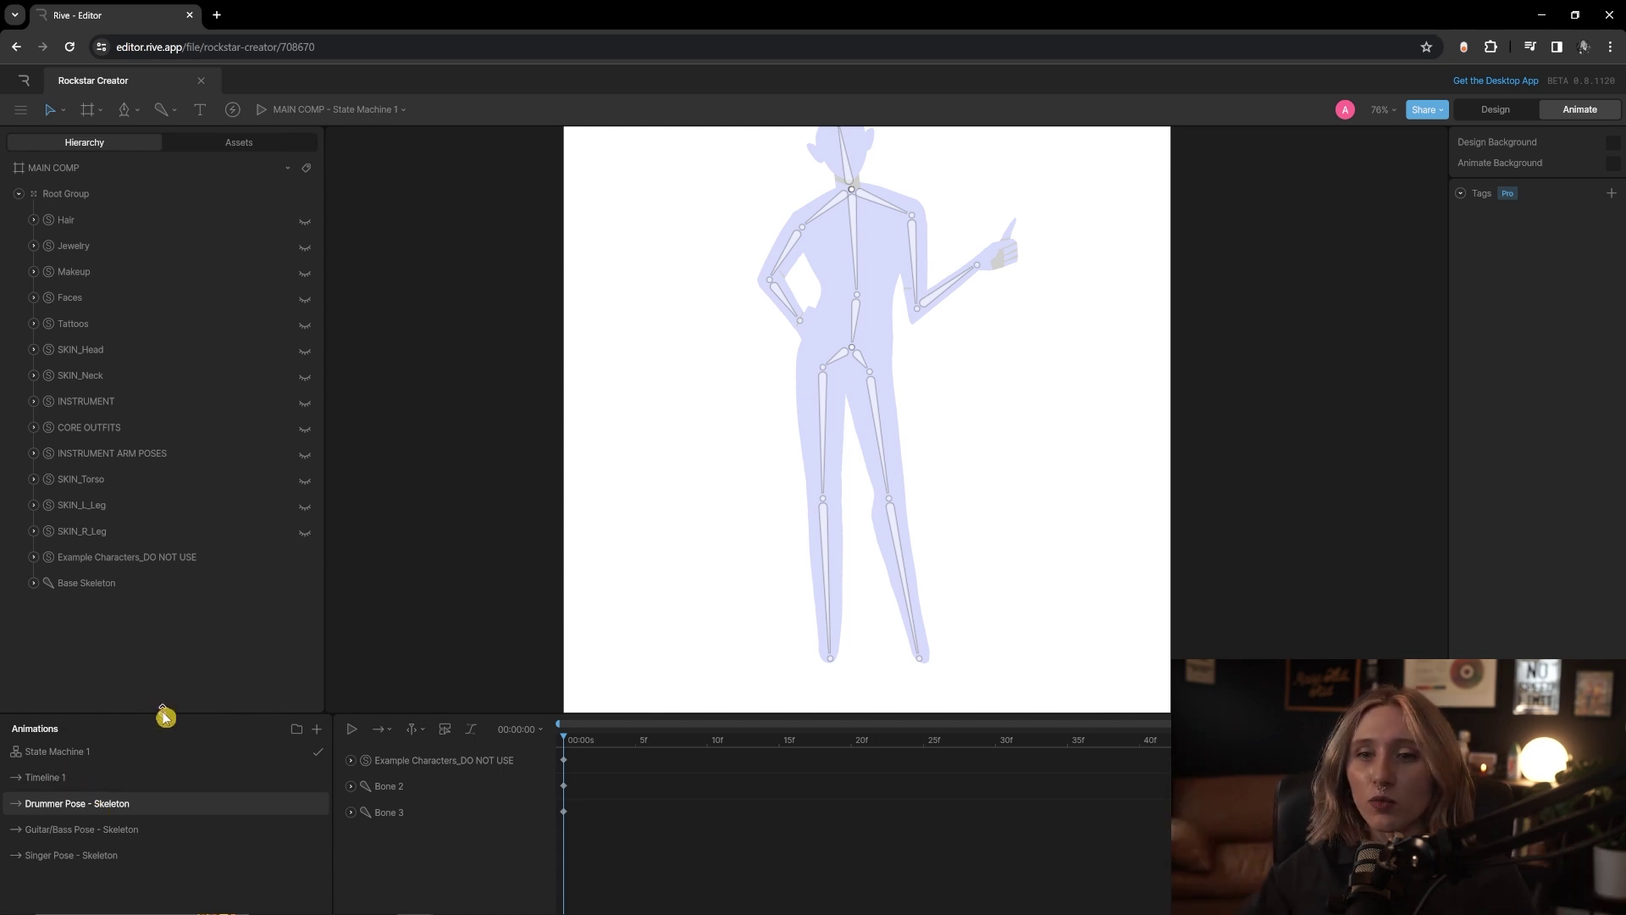
pyautogui.moveTo(165, 716); pyautogui.dragTo(164, 702)
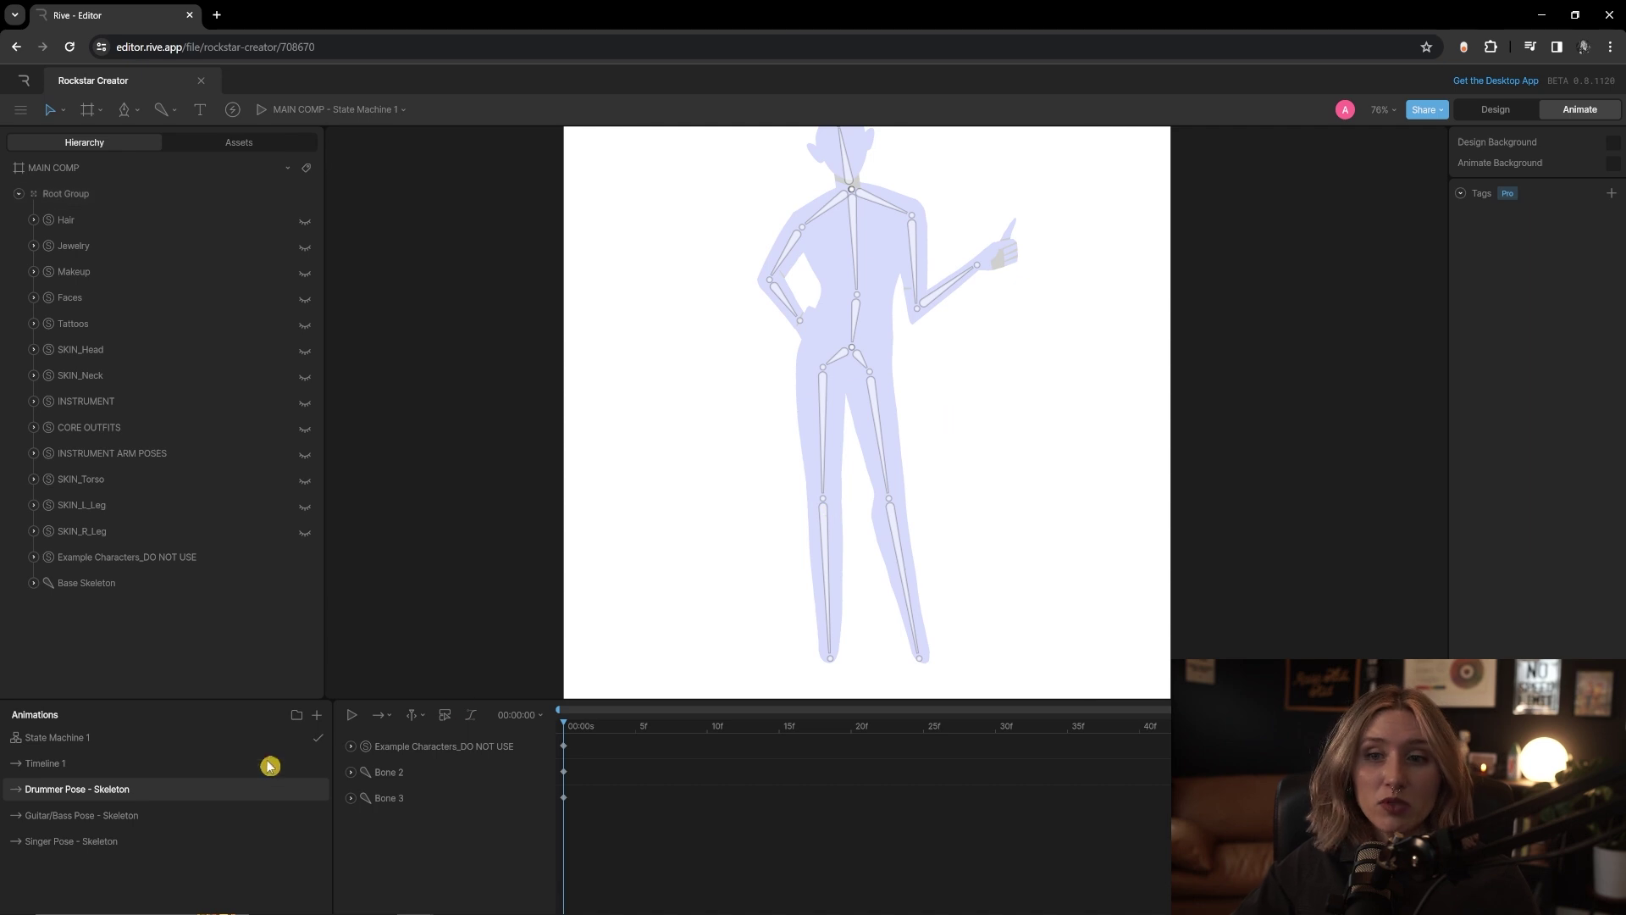
pyautogui.click(84, 841)
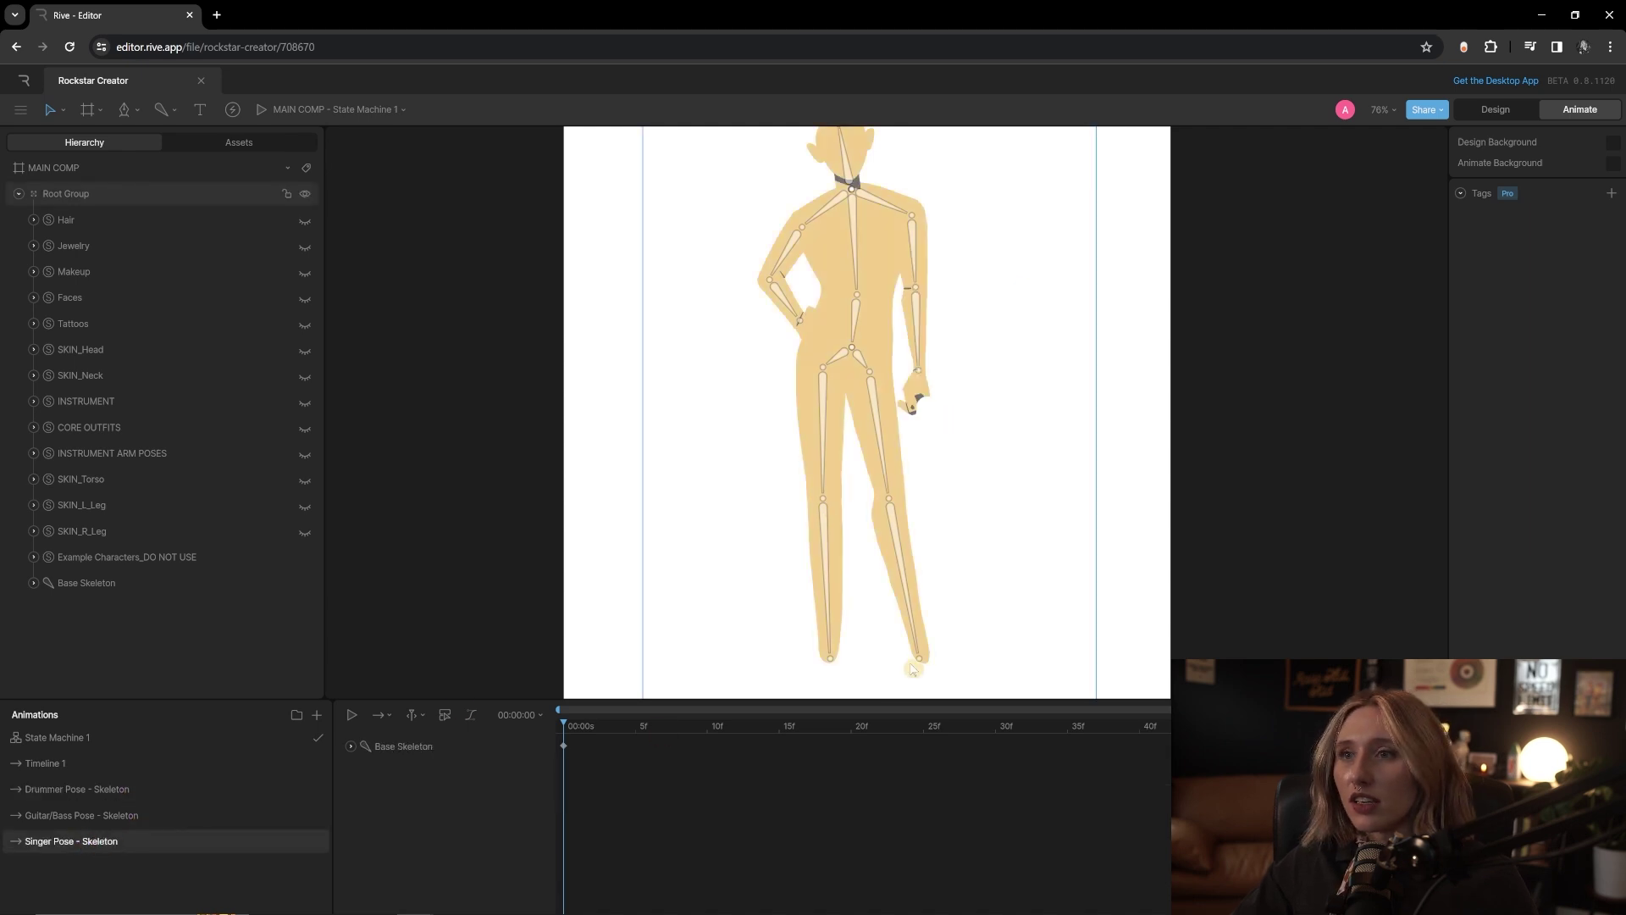
pyautogui.click(34, 583)
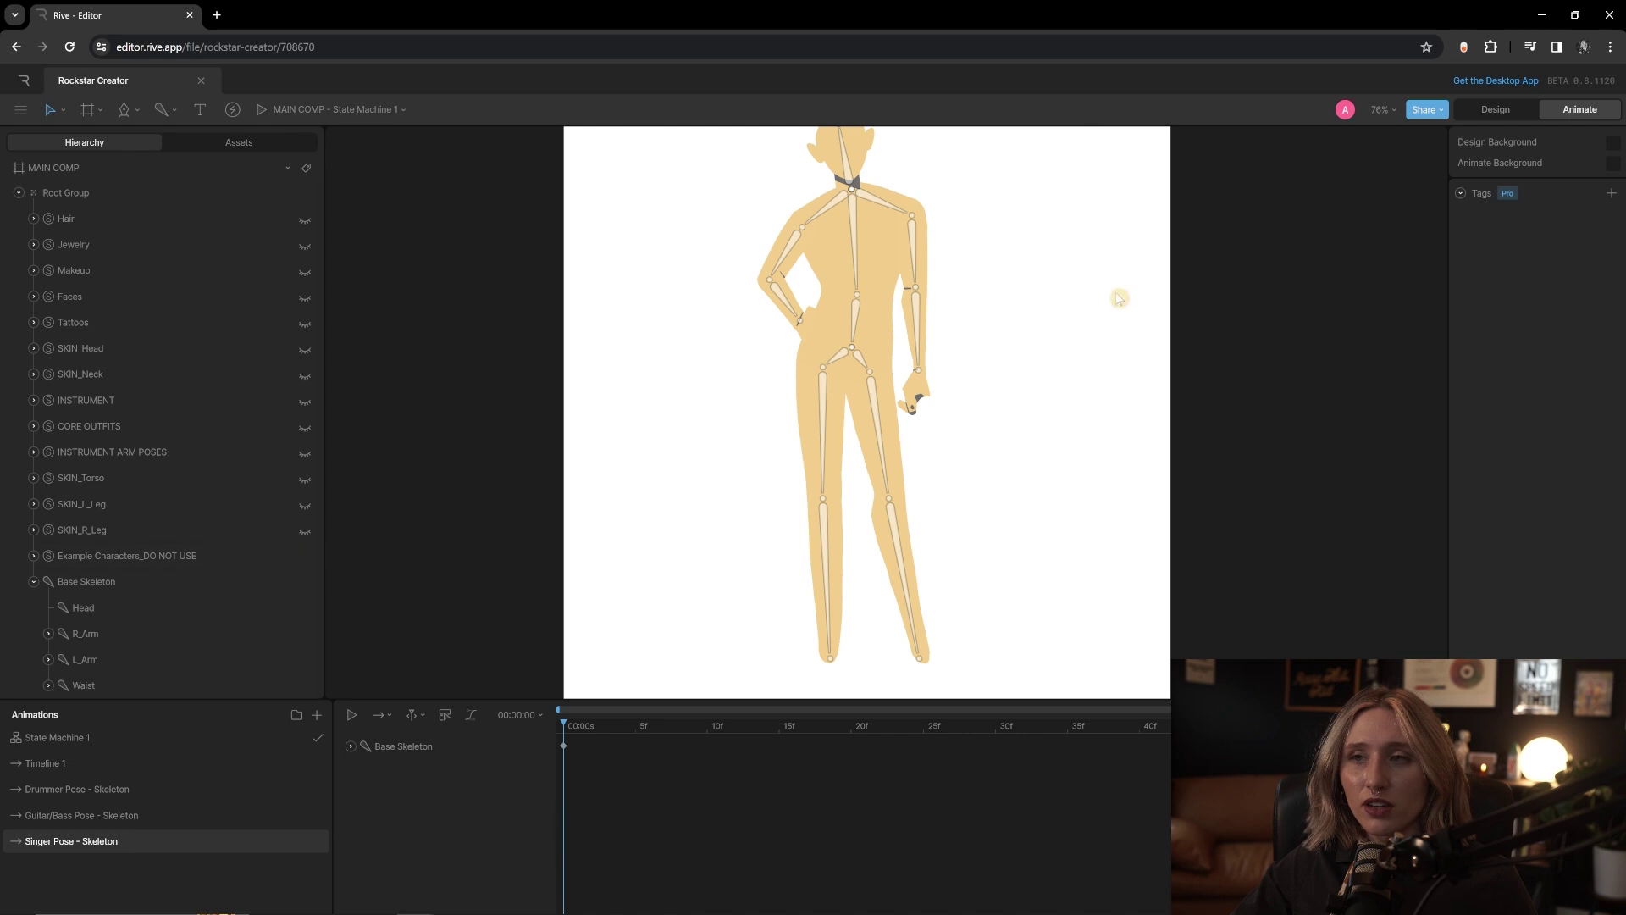
# - Return to Design mode, navigate around the character, and clear the selection
pyautogui.click(1503, 113)
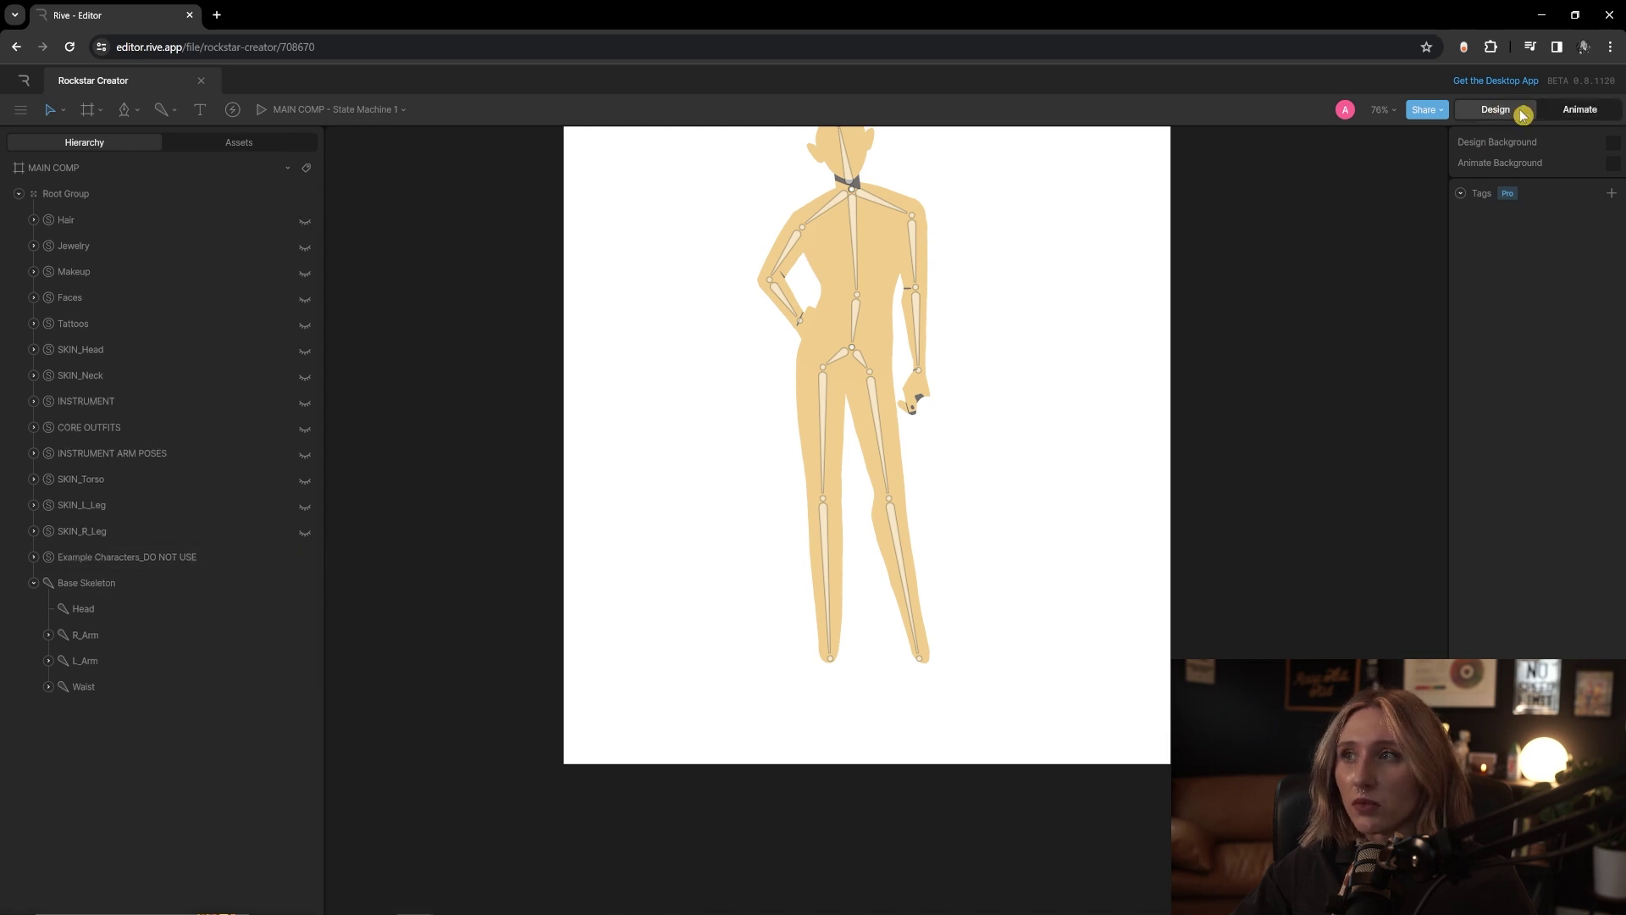
pyautogui.scroll(5, 830, 480)
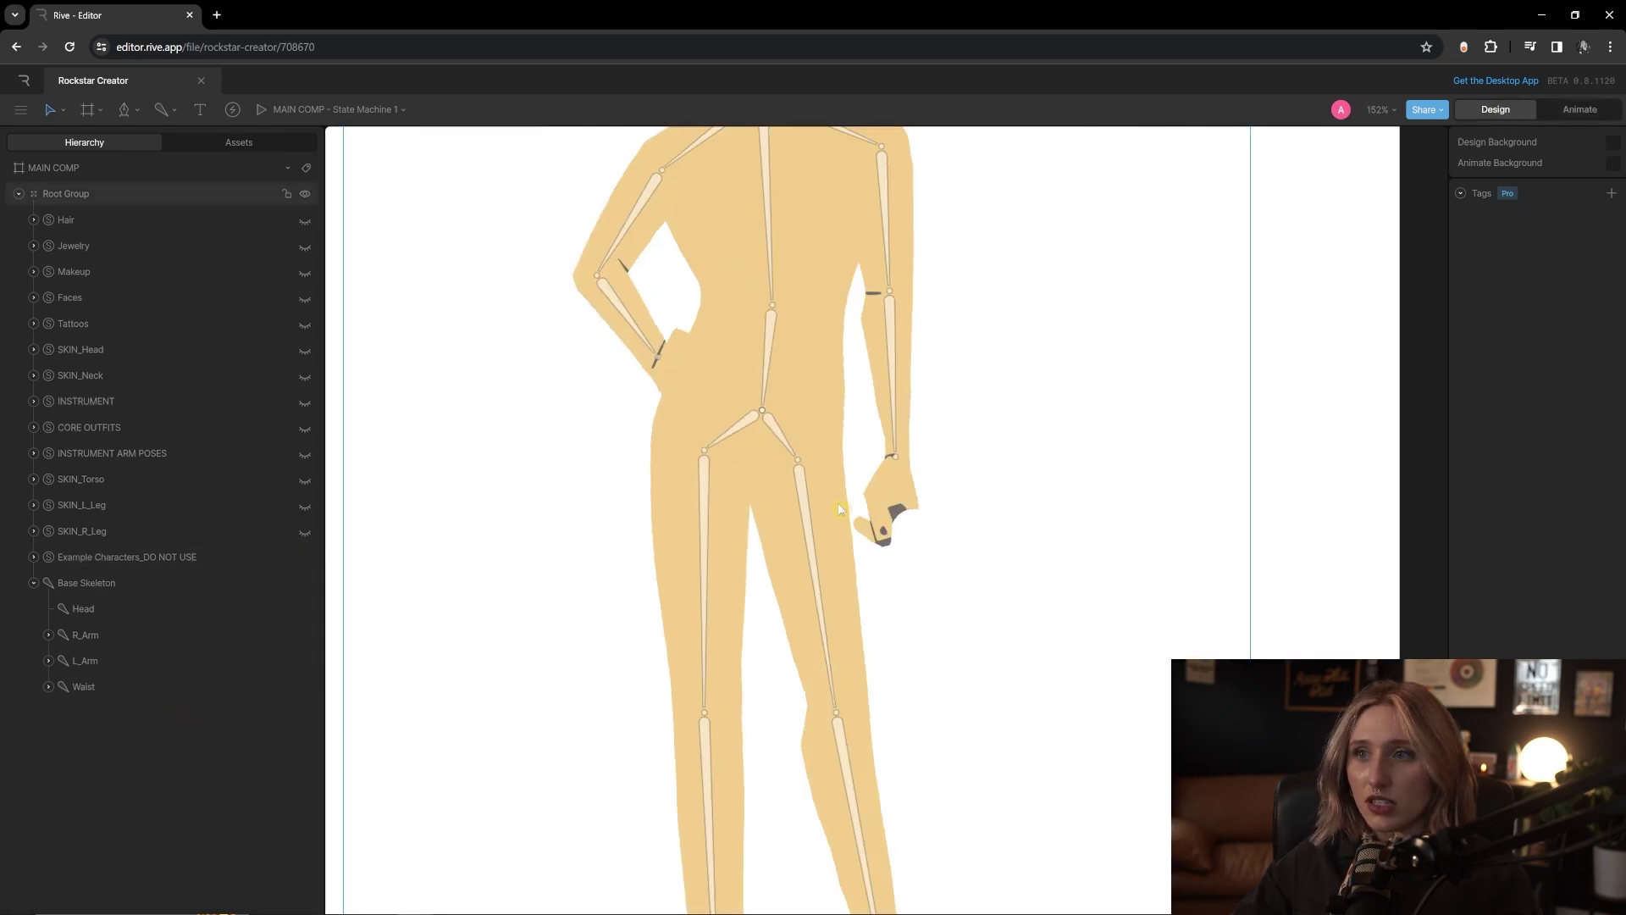
pyautogui.hscroll(-3, 847, 508)
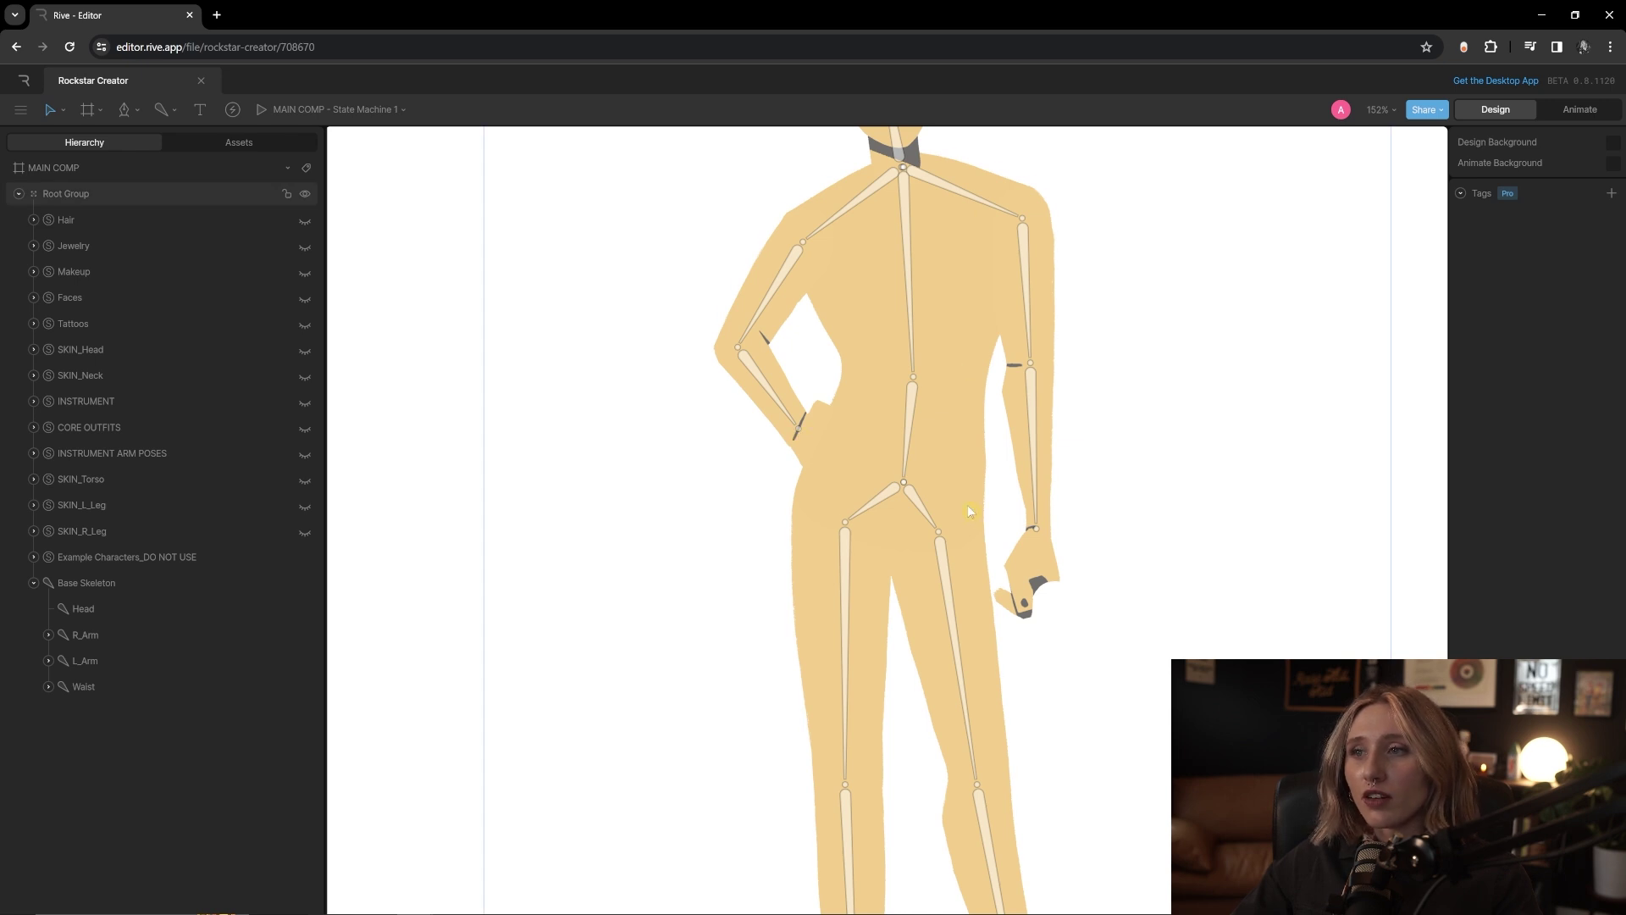
pyautogui.scroll(-5, 969, 511)
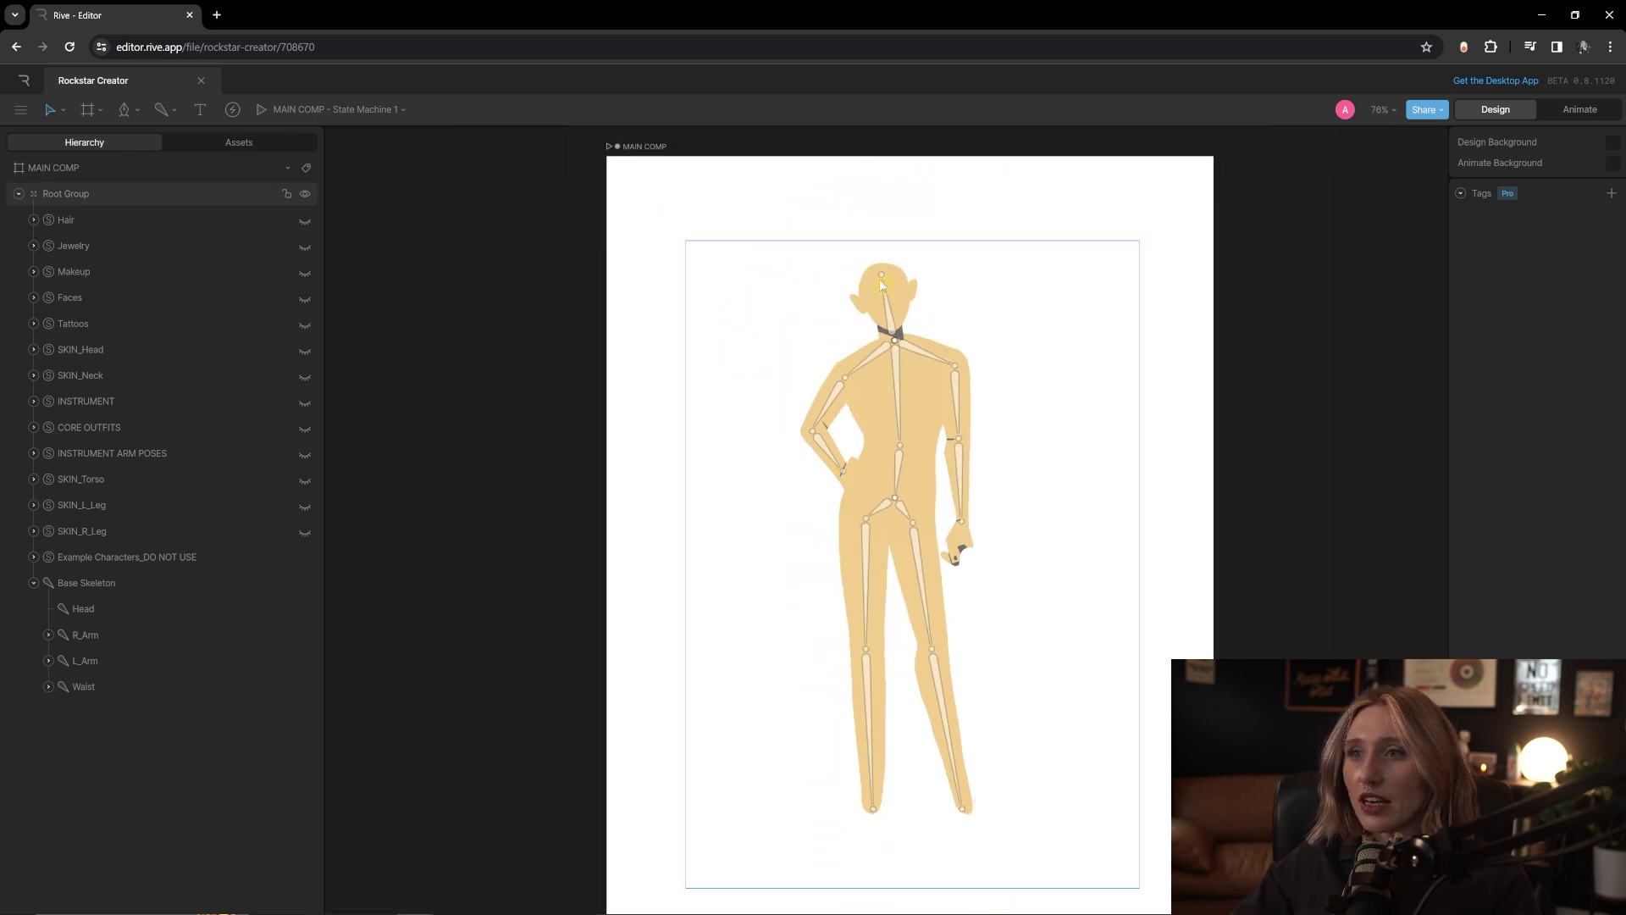
pyautogui.scroll(5, 911, 316)
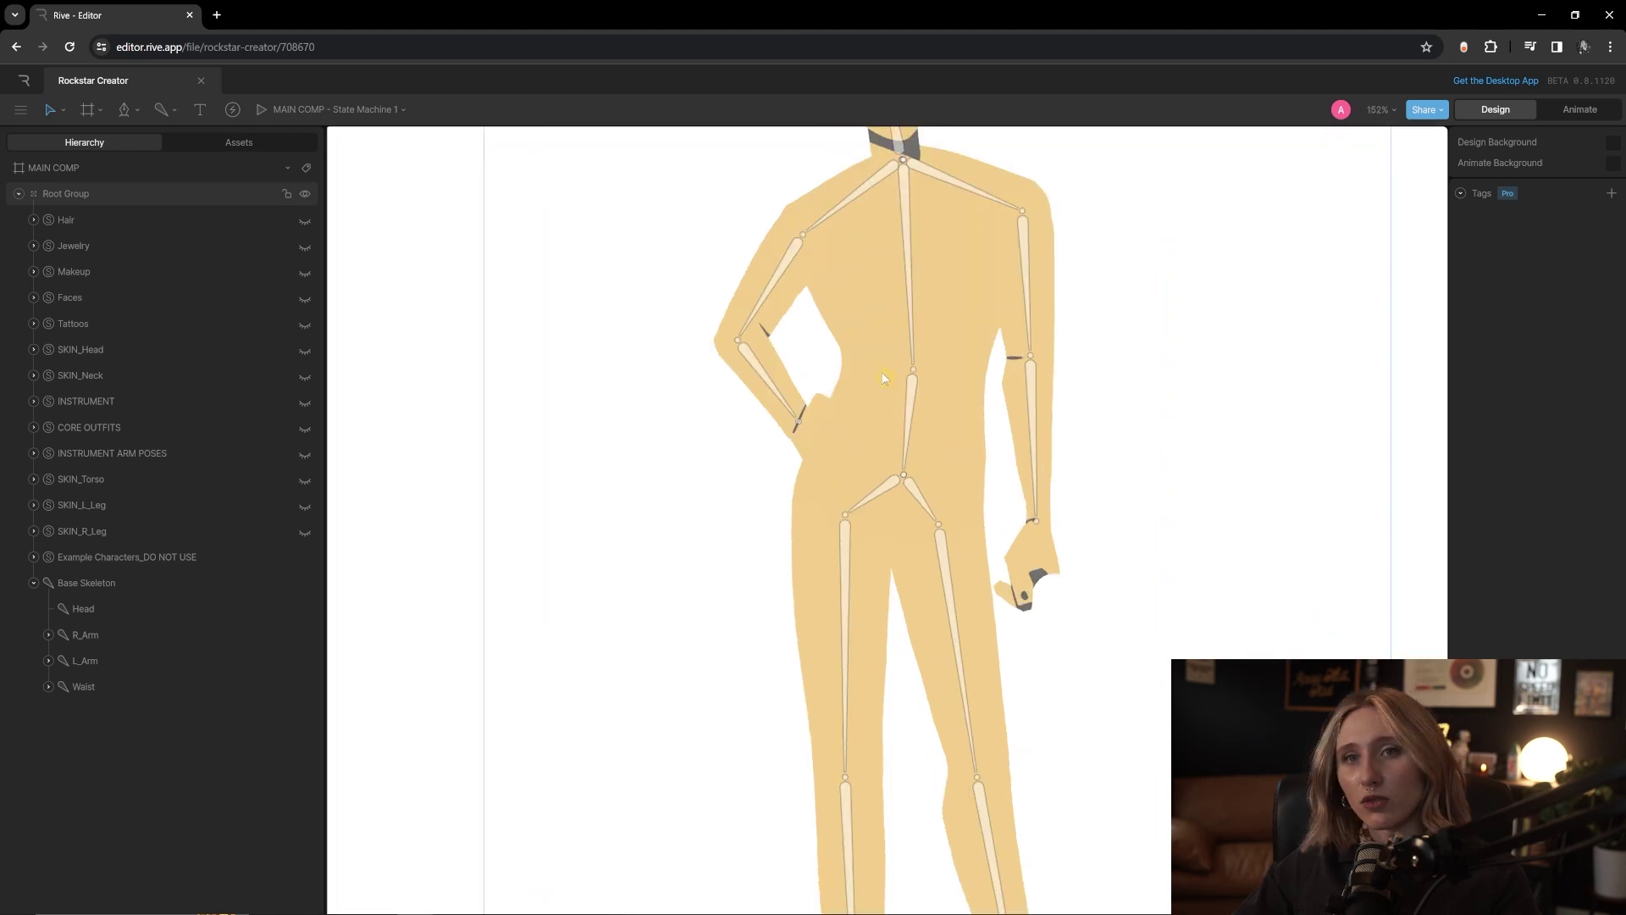
pyautogui.scroll(2, 836, 542)
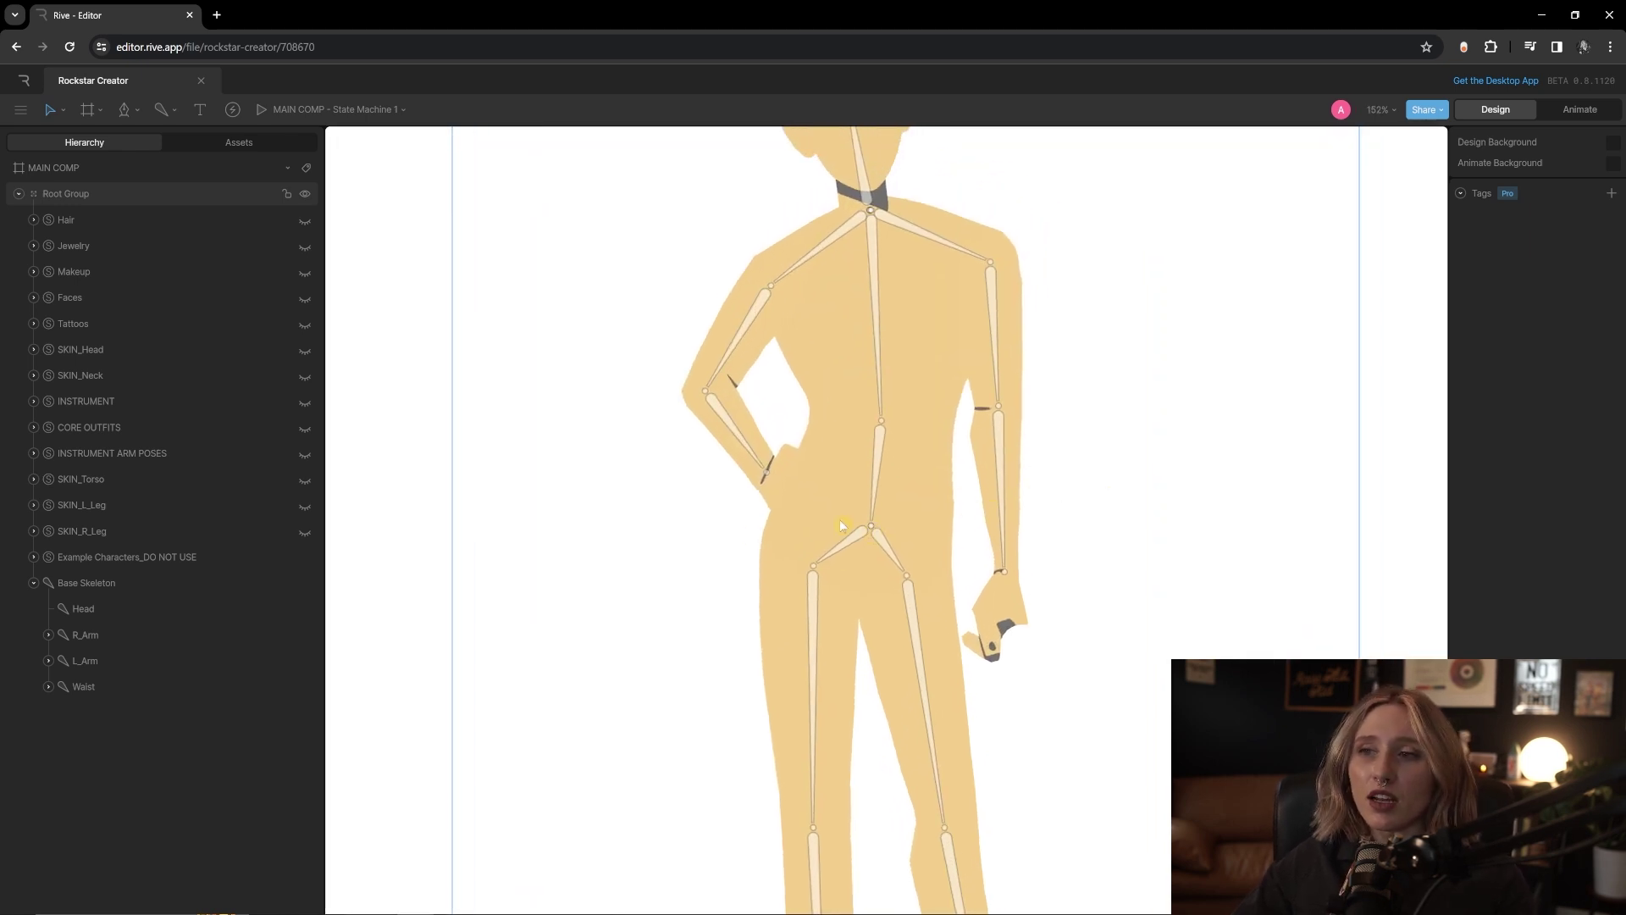
pyautogui.scroll(-5, 748, 537)
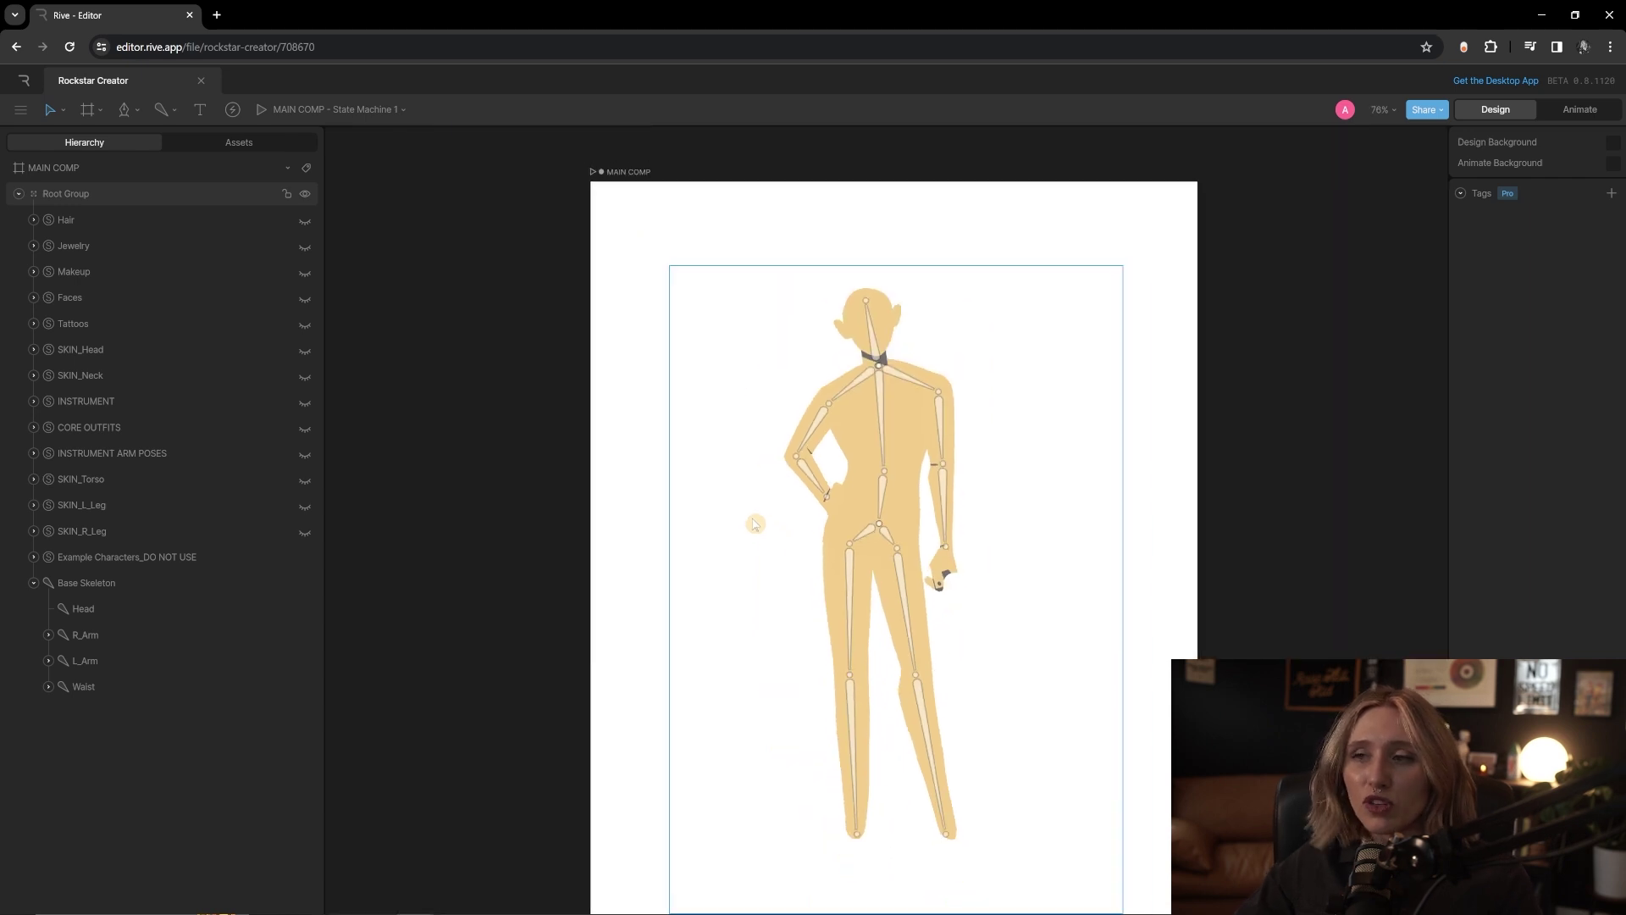
pyautogui.click(754, 524)
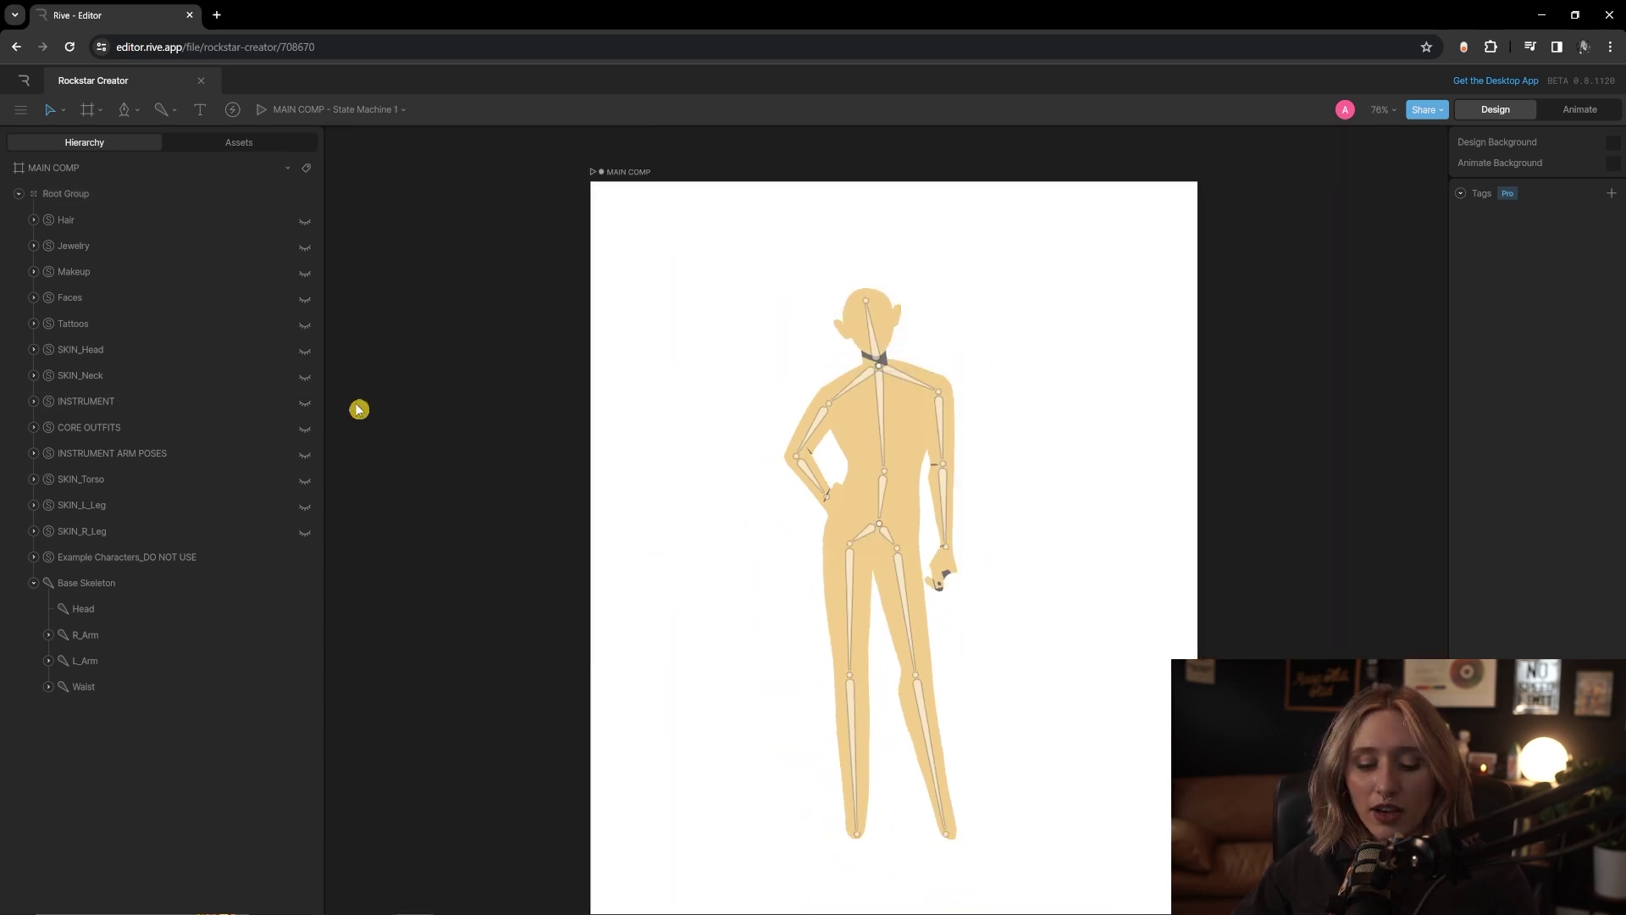
# - Add an empty Group on the artboard, set its Style to Target, and move it toward the left wrist
pyautogui.press('b')
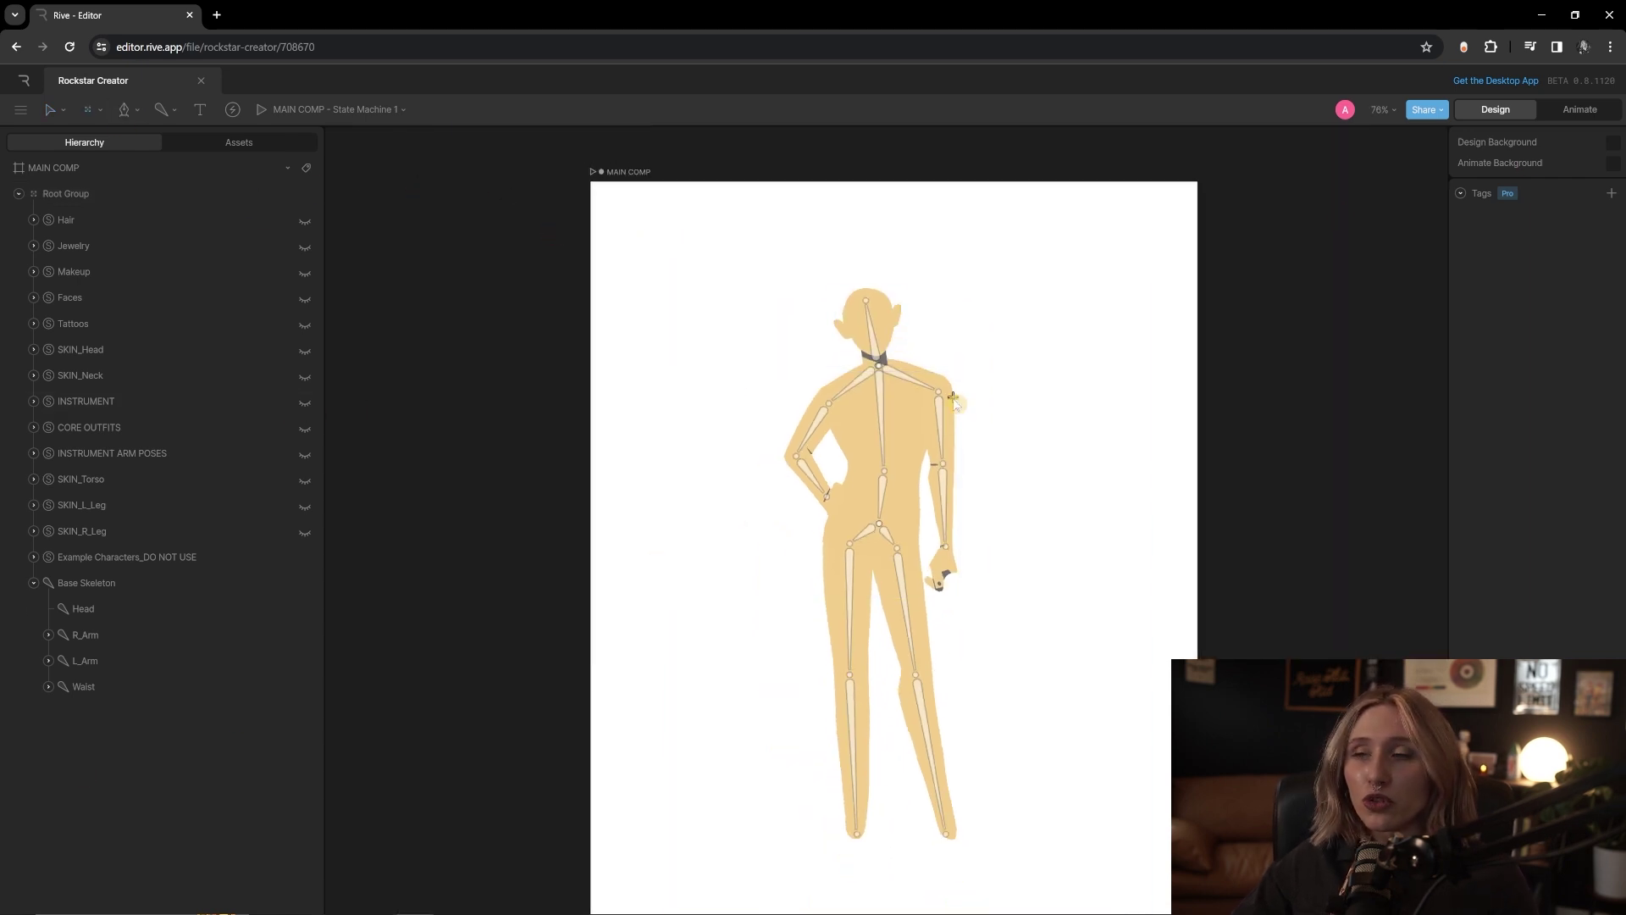
pyautogui.click(99, 111)
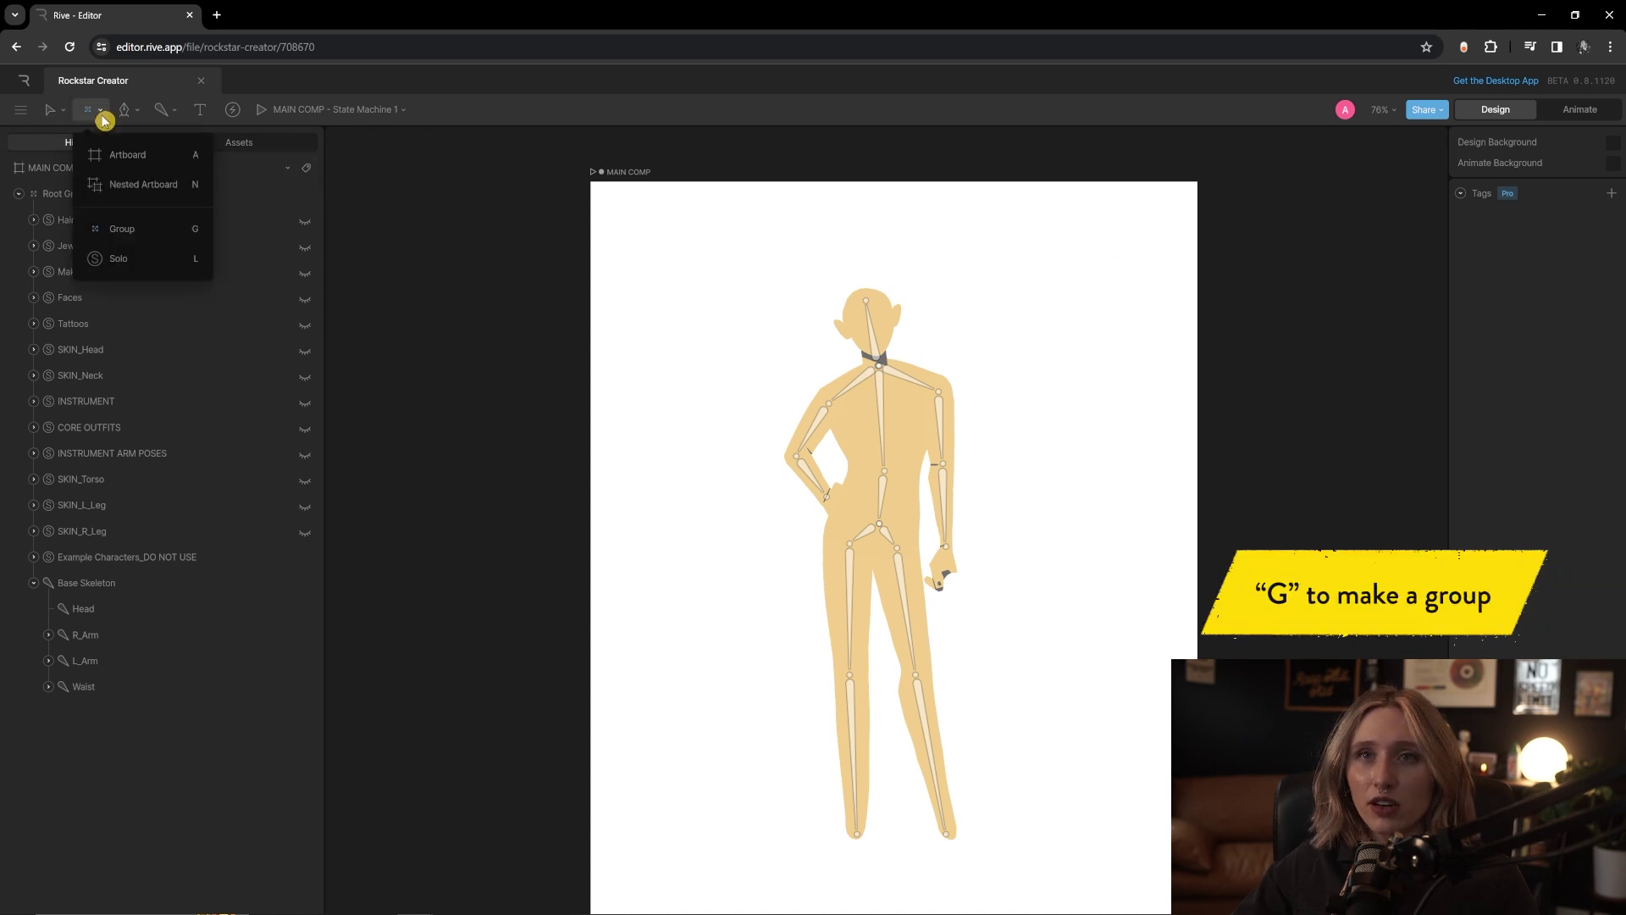
pyautogui.click(122, 229)
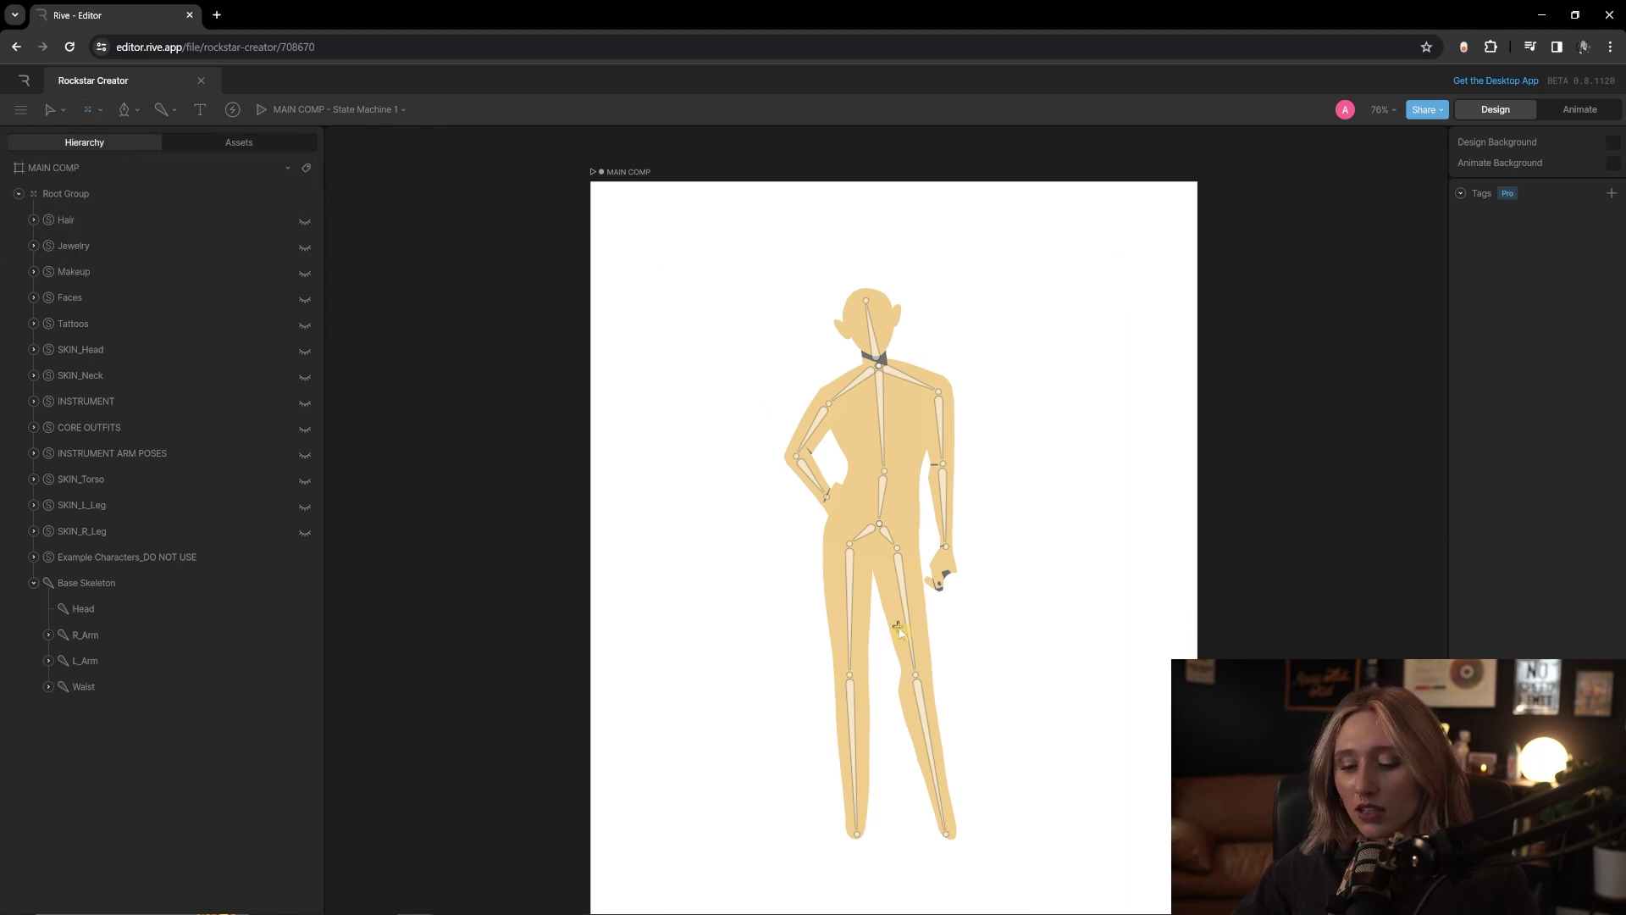
pyautogui.click(769, 542)
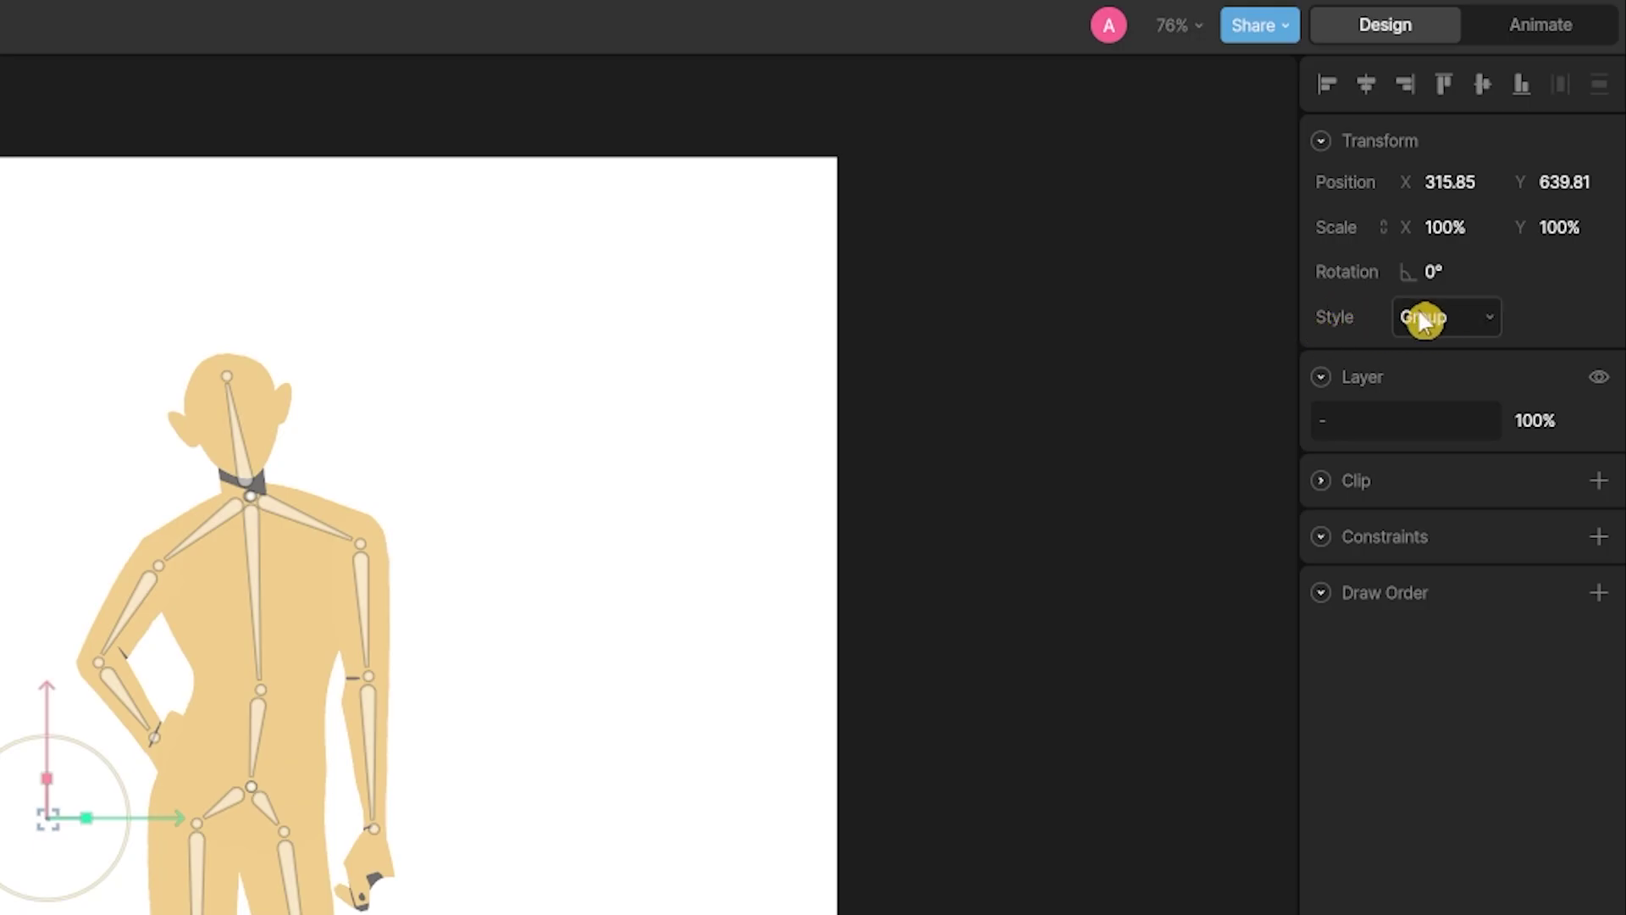
pyautogui.click(1423, 320)
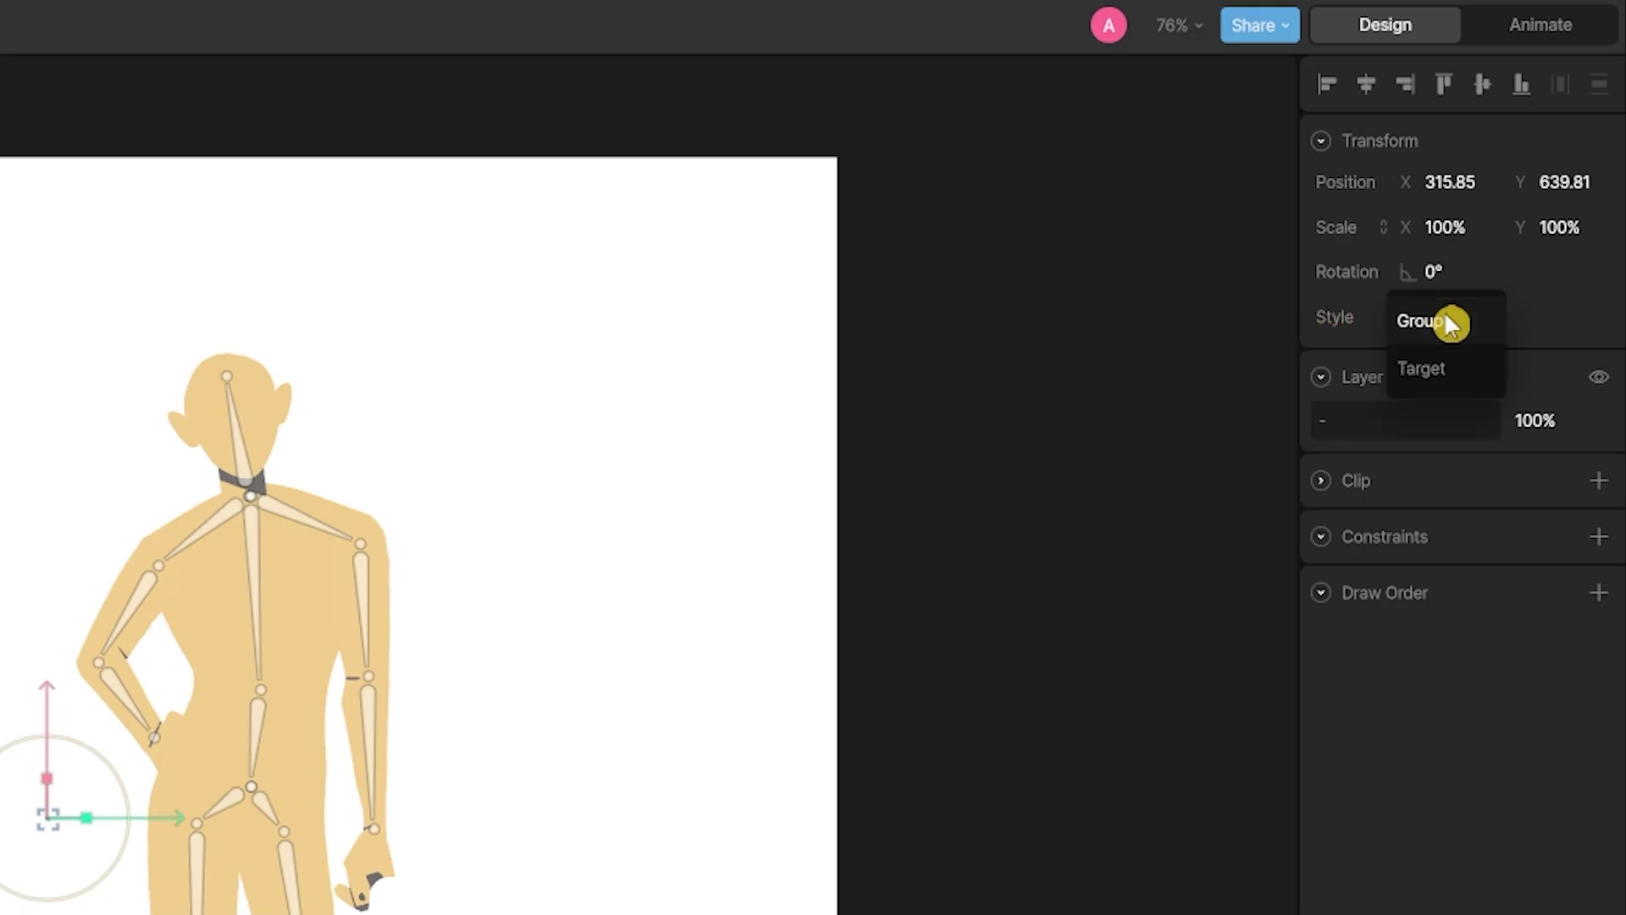
pyautogui.click(1433, 374)
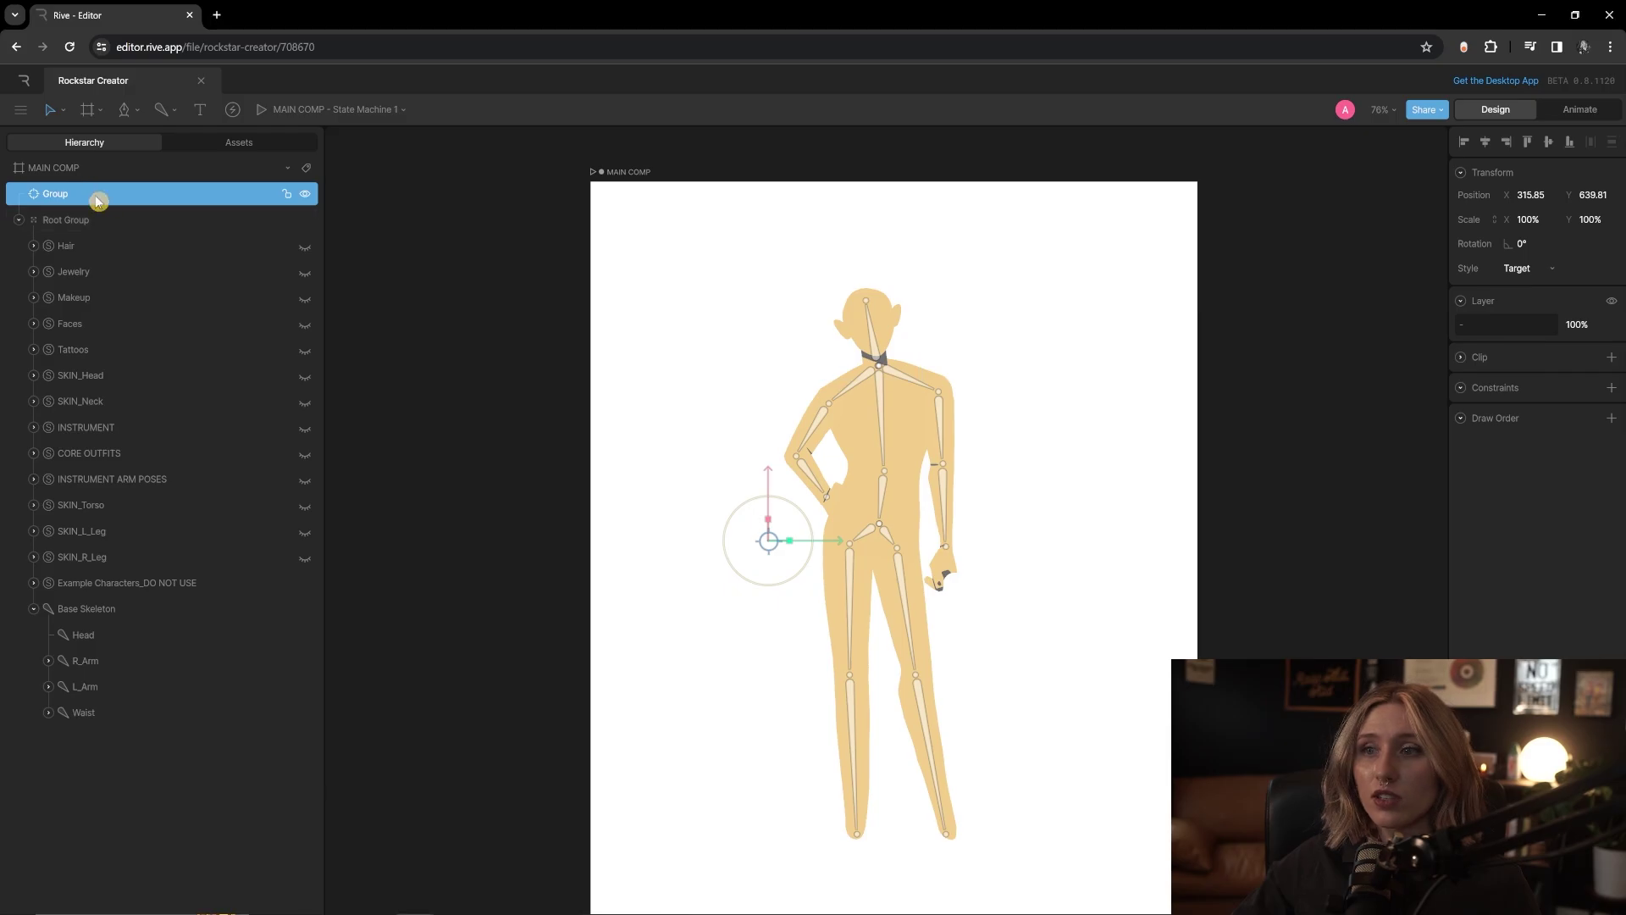
pyautogui.moveTo(834, 541); pyautogui.dragTo(895, 533)
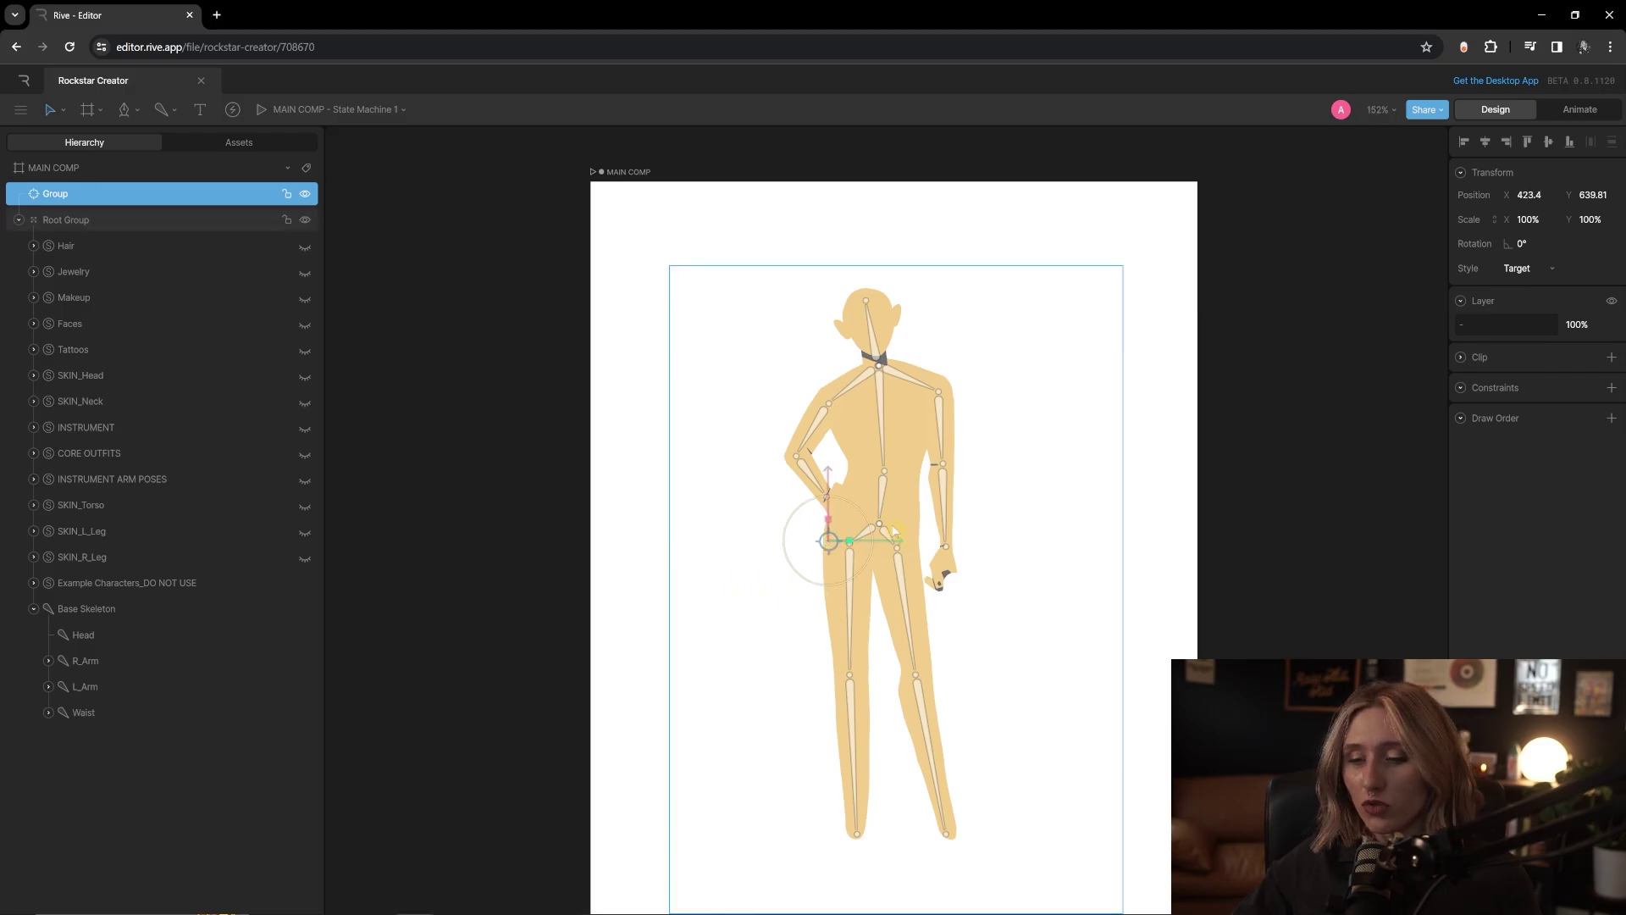
# - Raise the target onto the left wrist at X 419.26, Y 559.81, toggling bone visibility to check placement
pyautogui.scroll(5, 895, 533)
pyautogui.moveTo(653, 545); pyautogui.dragTo(649, 365)
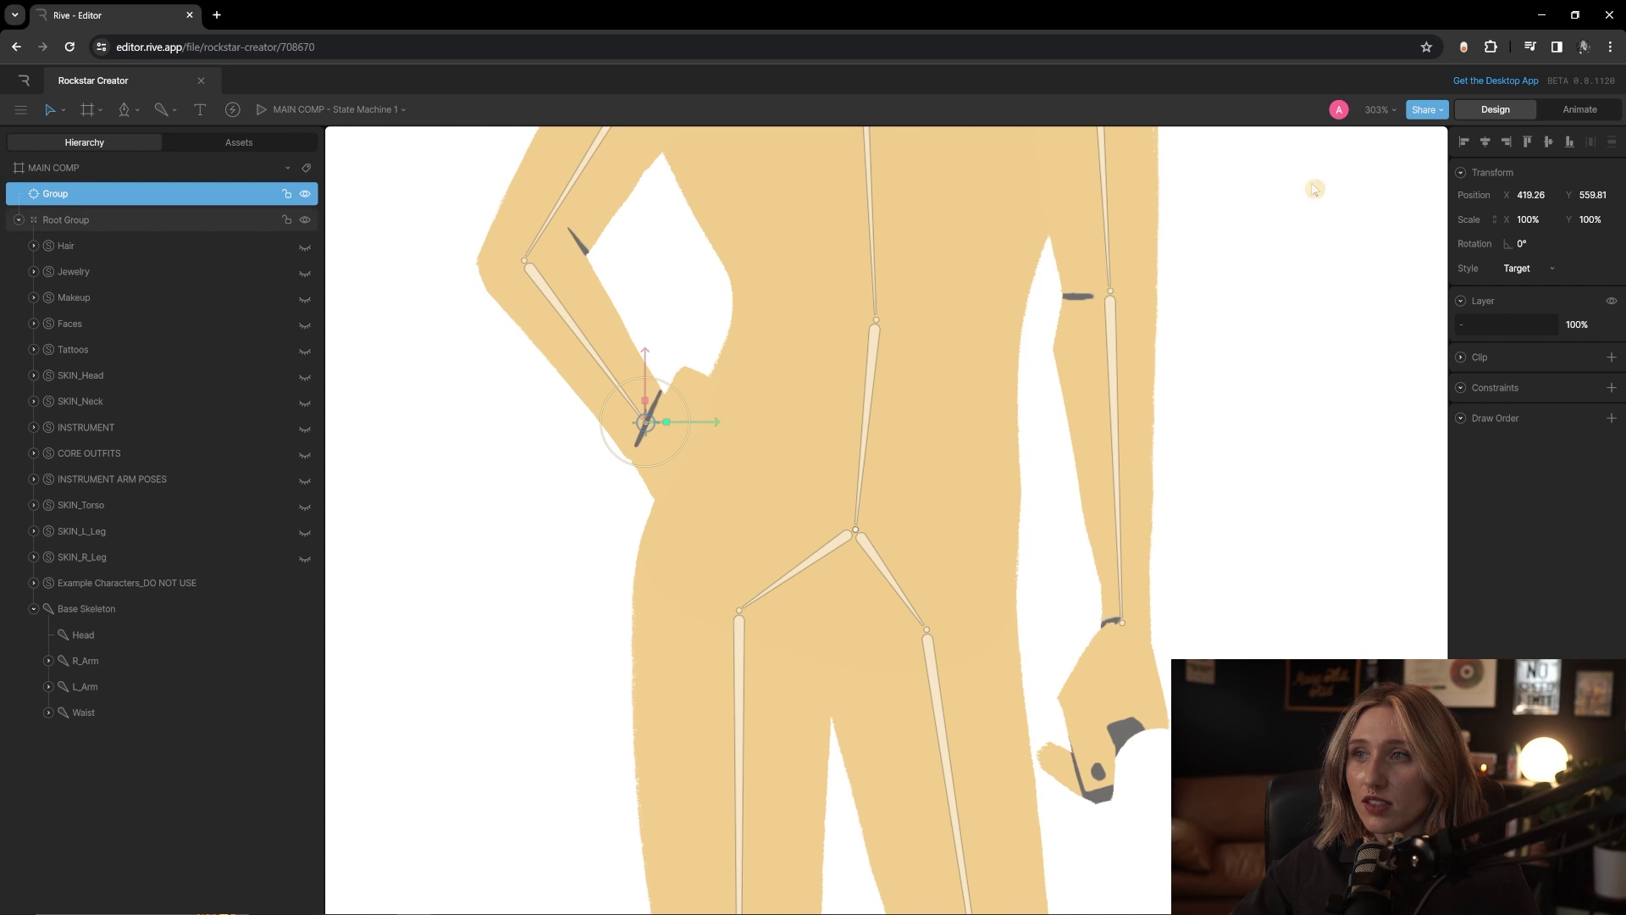
pyautogui.click(1394, 111)
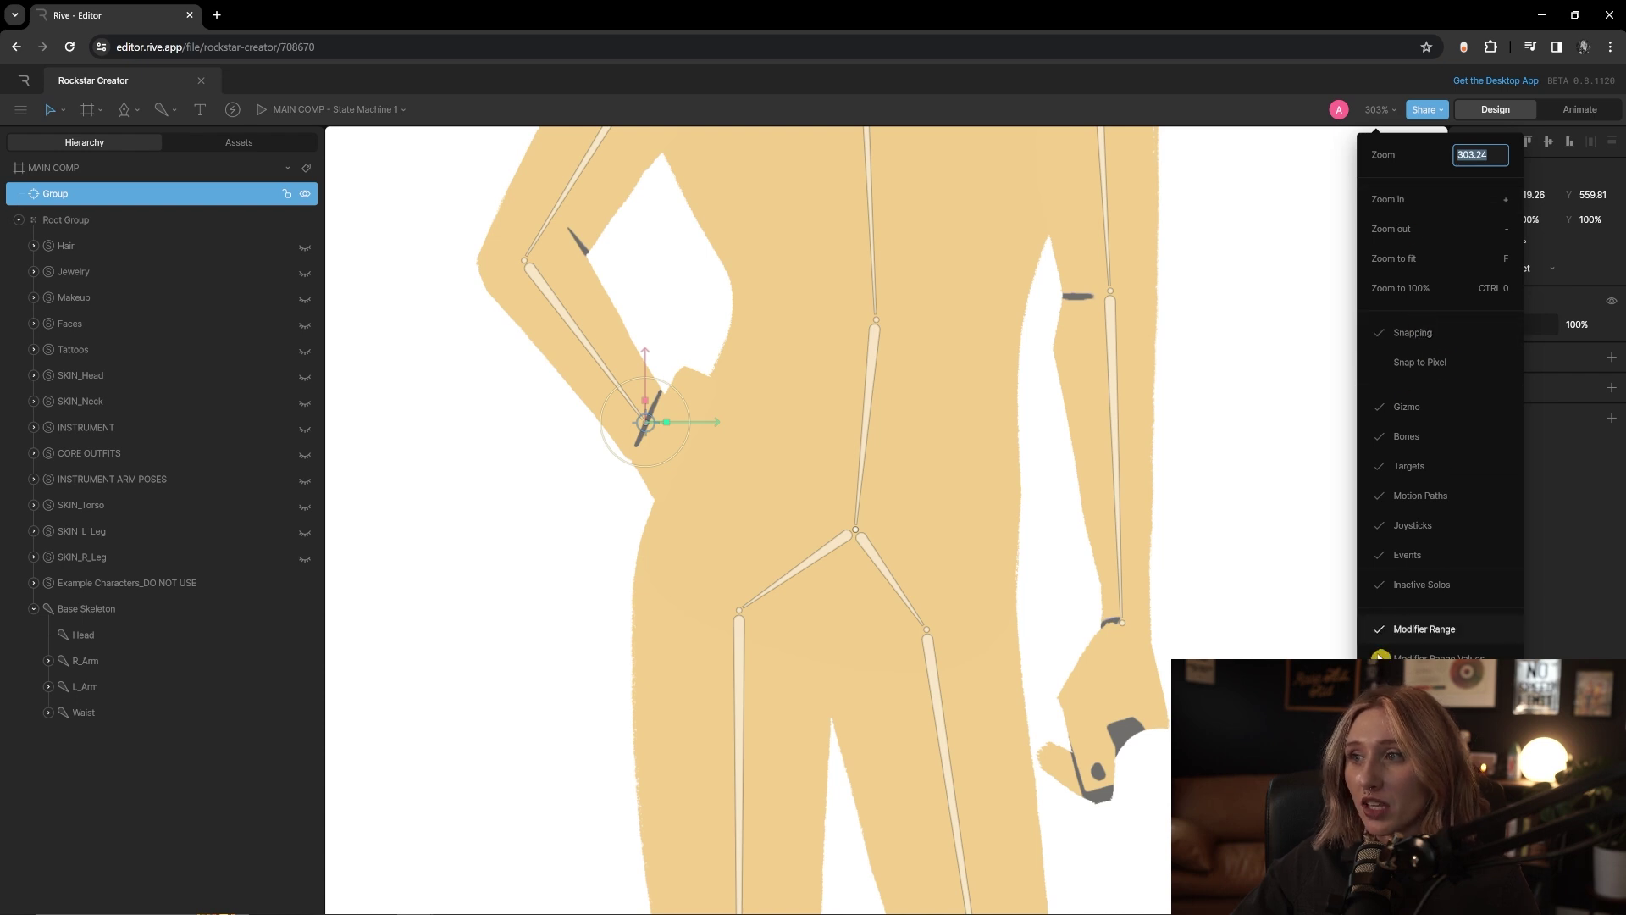
pyautogui.click(1415, 437)
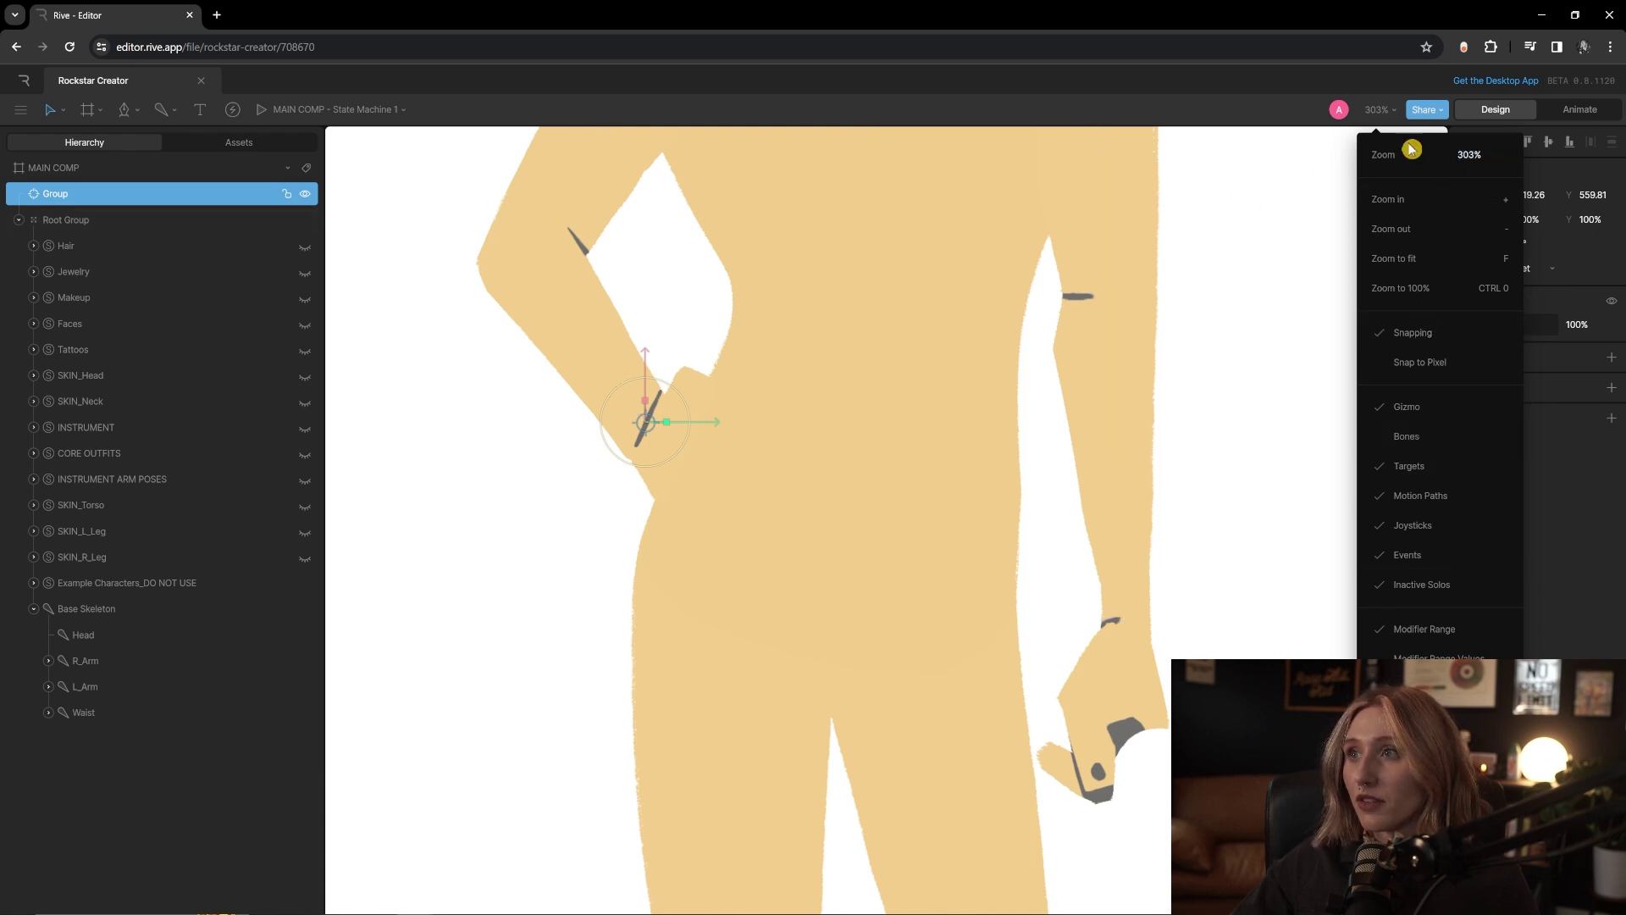
pyautogui.click(1435, 442)
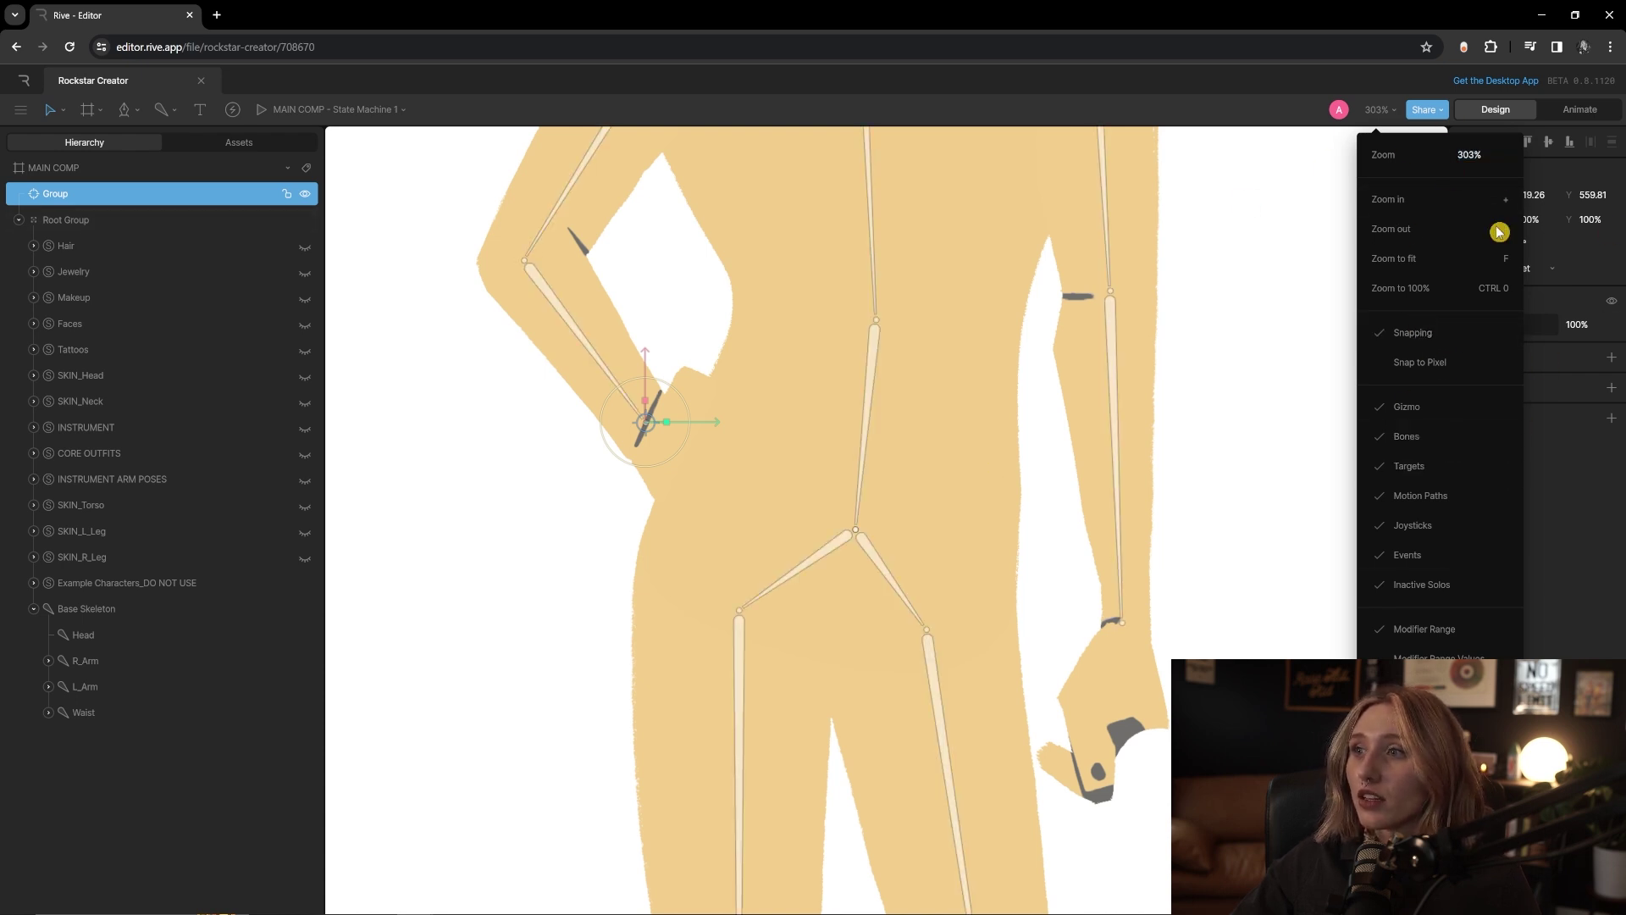
pyautogui.click(1380, 111)
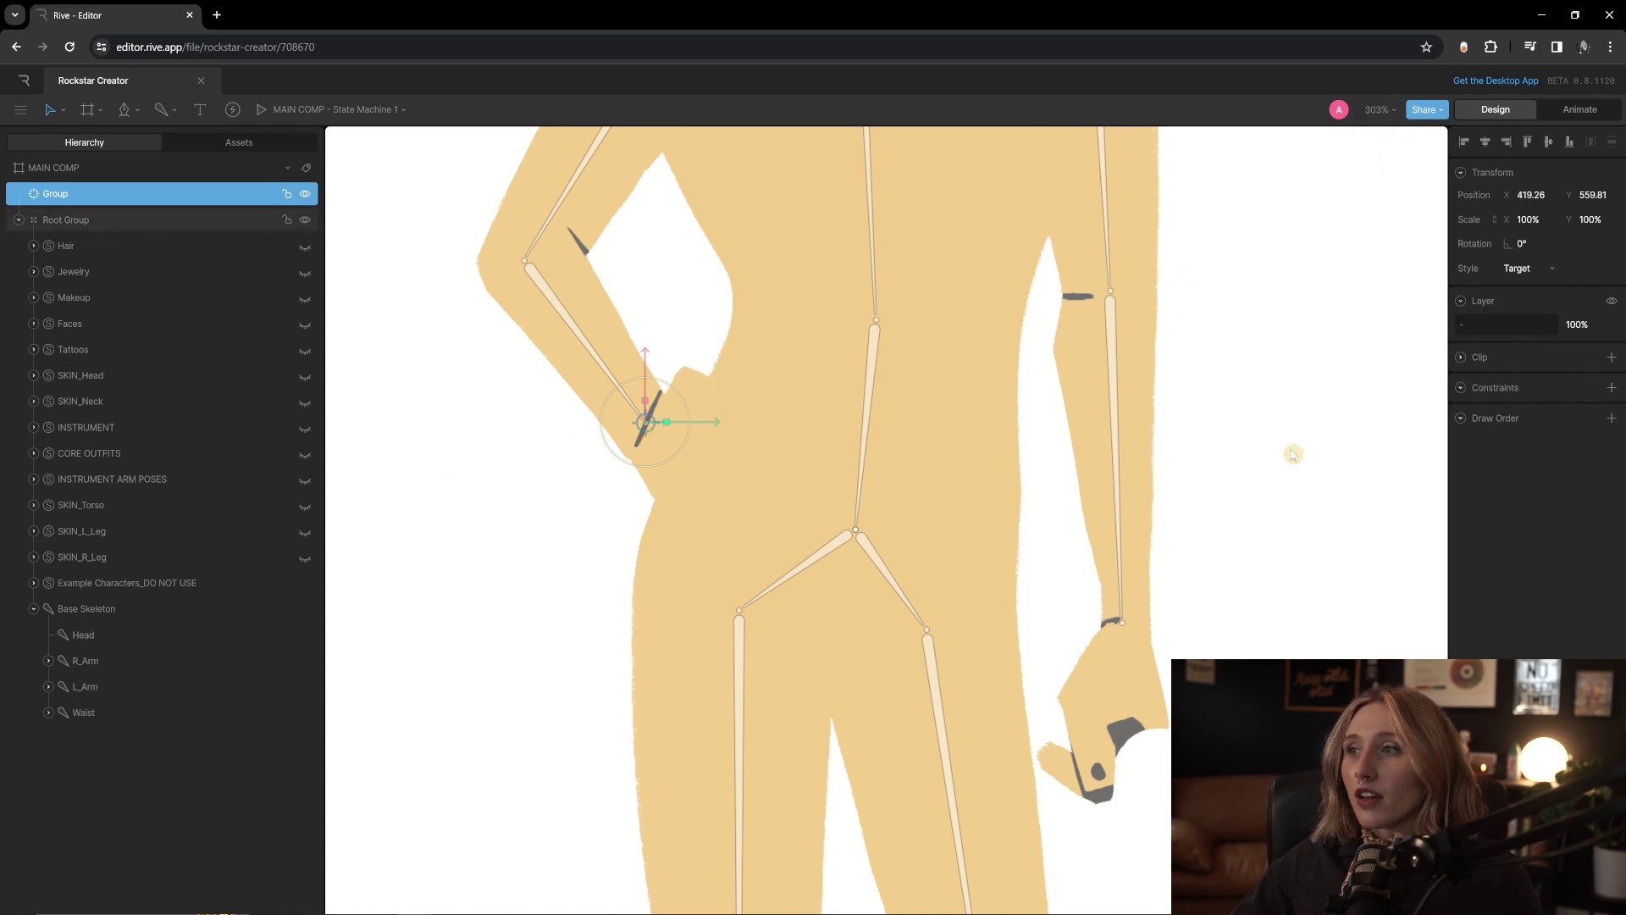
pyautogui.scroll(2, 590, 379)
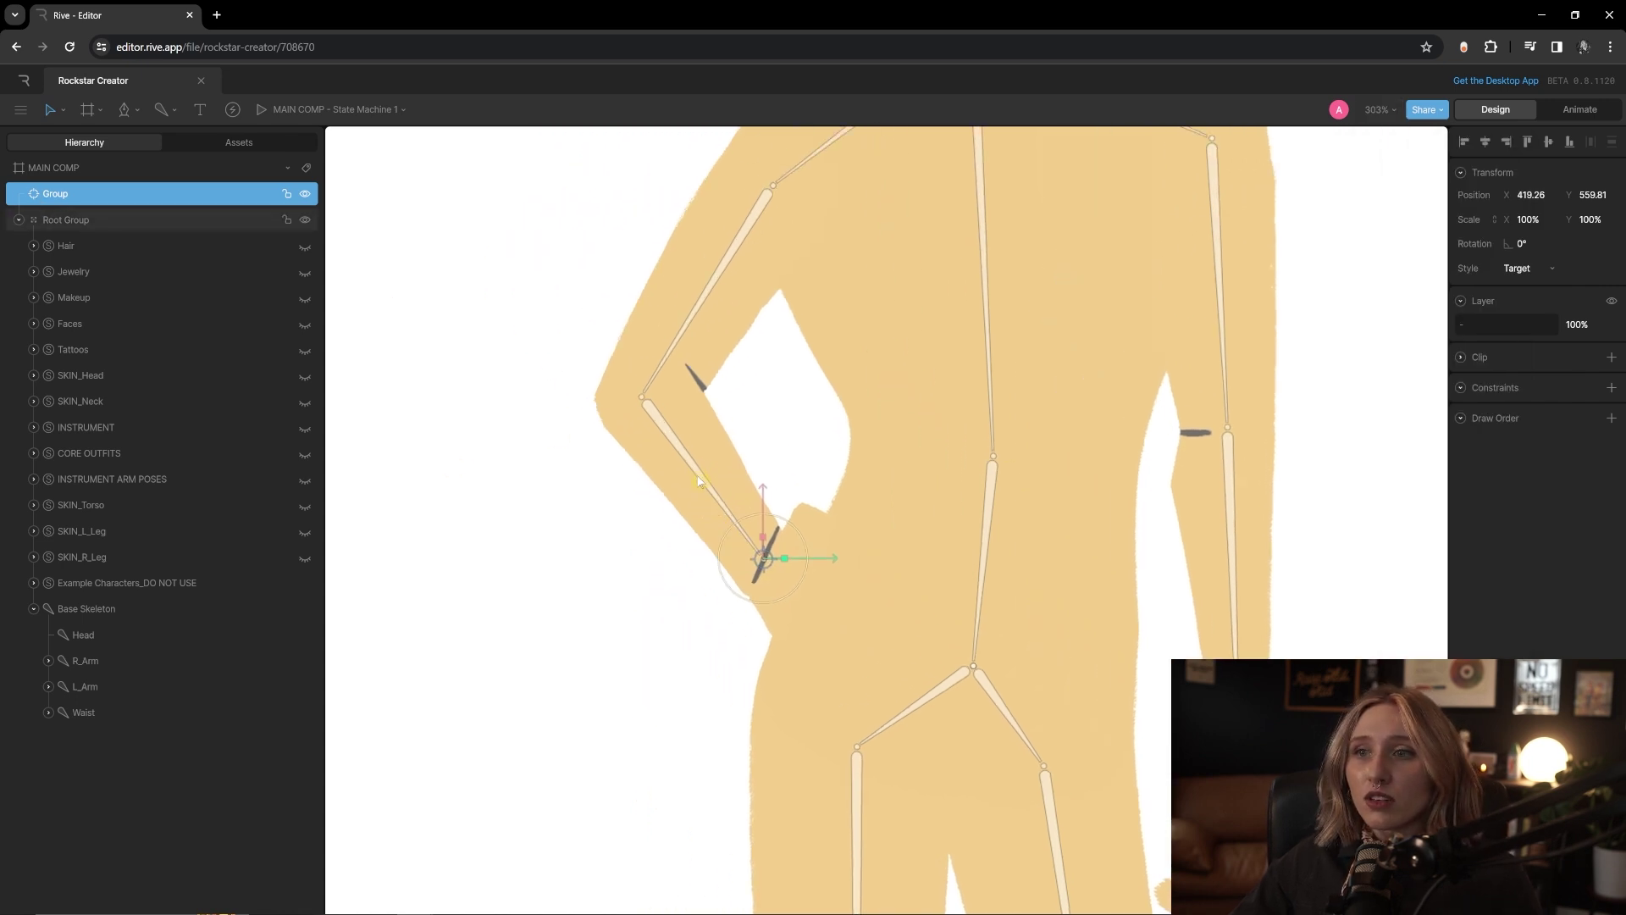
# - Add an IK constraint to the left arm's Bone 3 with the Group as its target
pyautogui.click(693, 466)
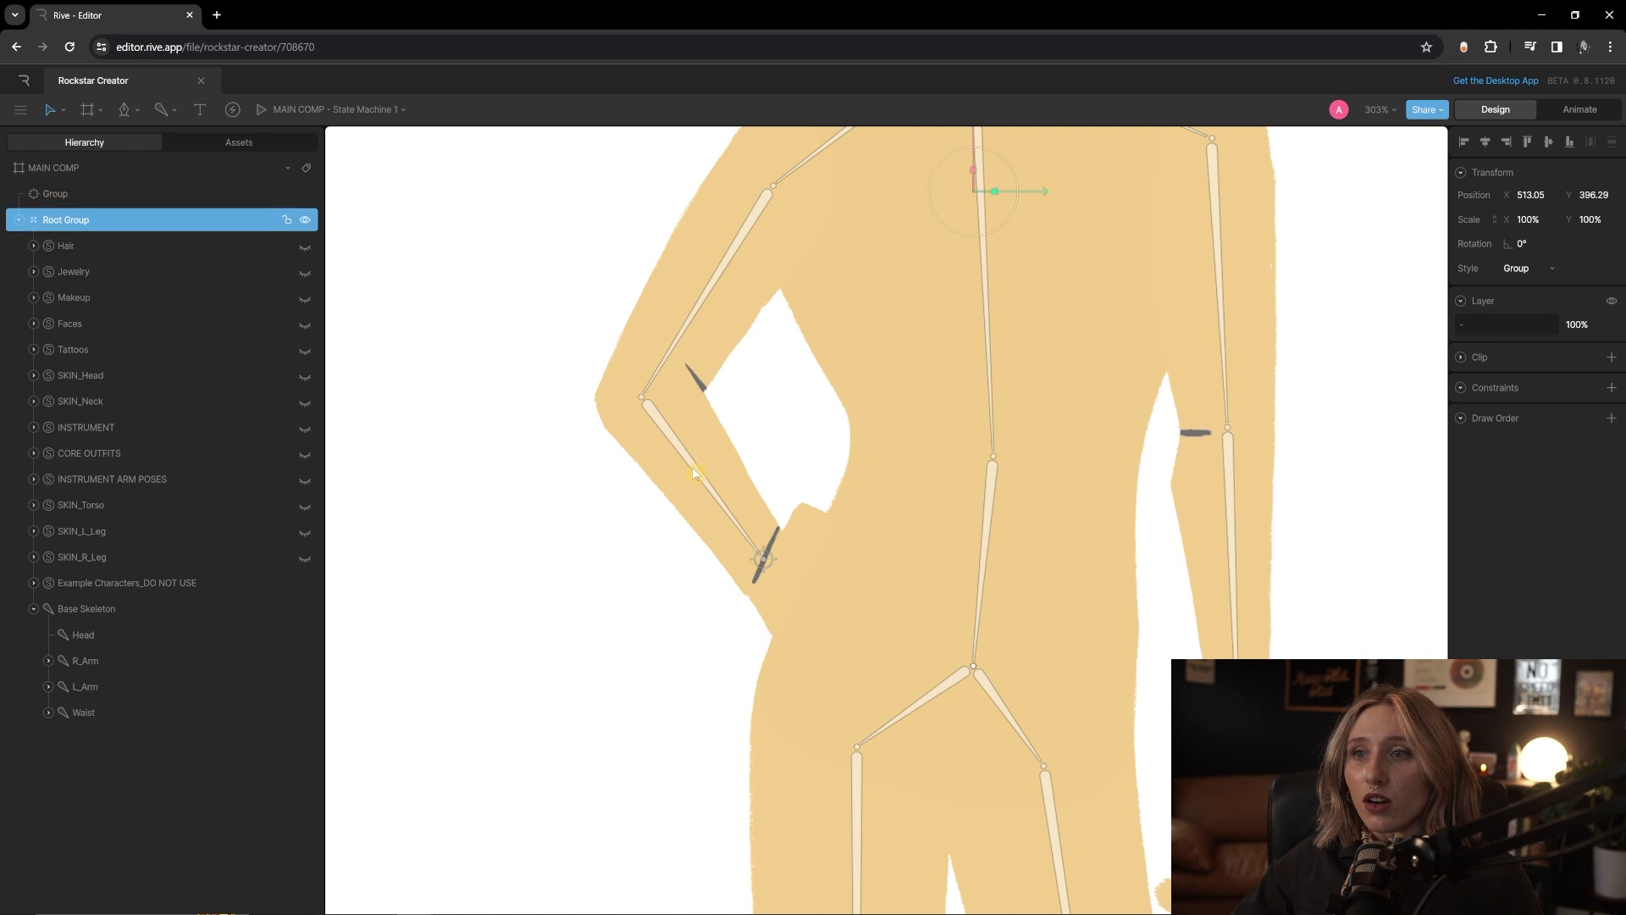
pyautogui.click(83, 664)
pyautogui.click(48, 686)
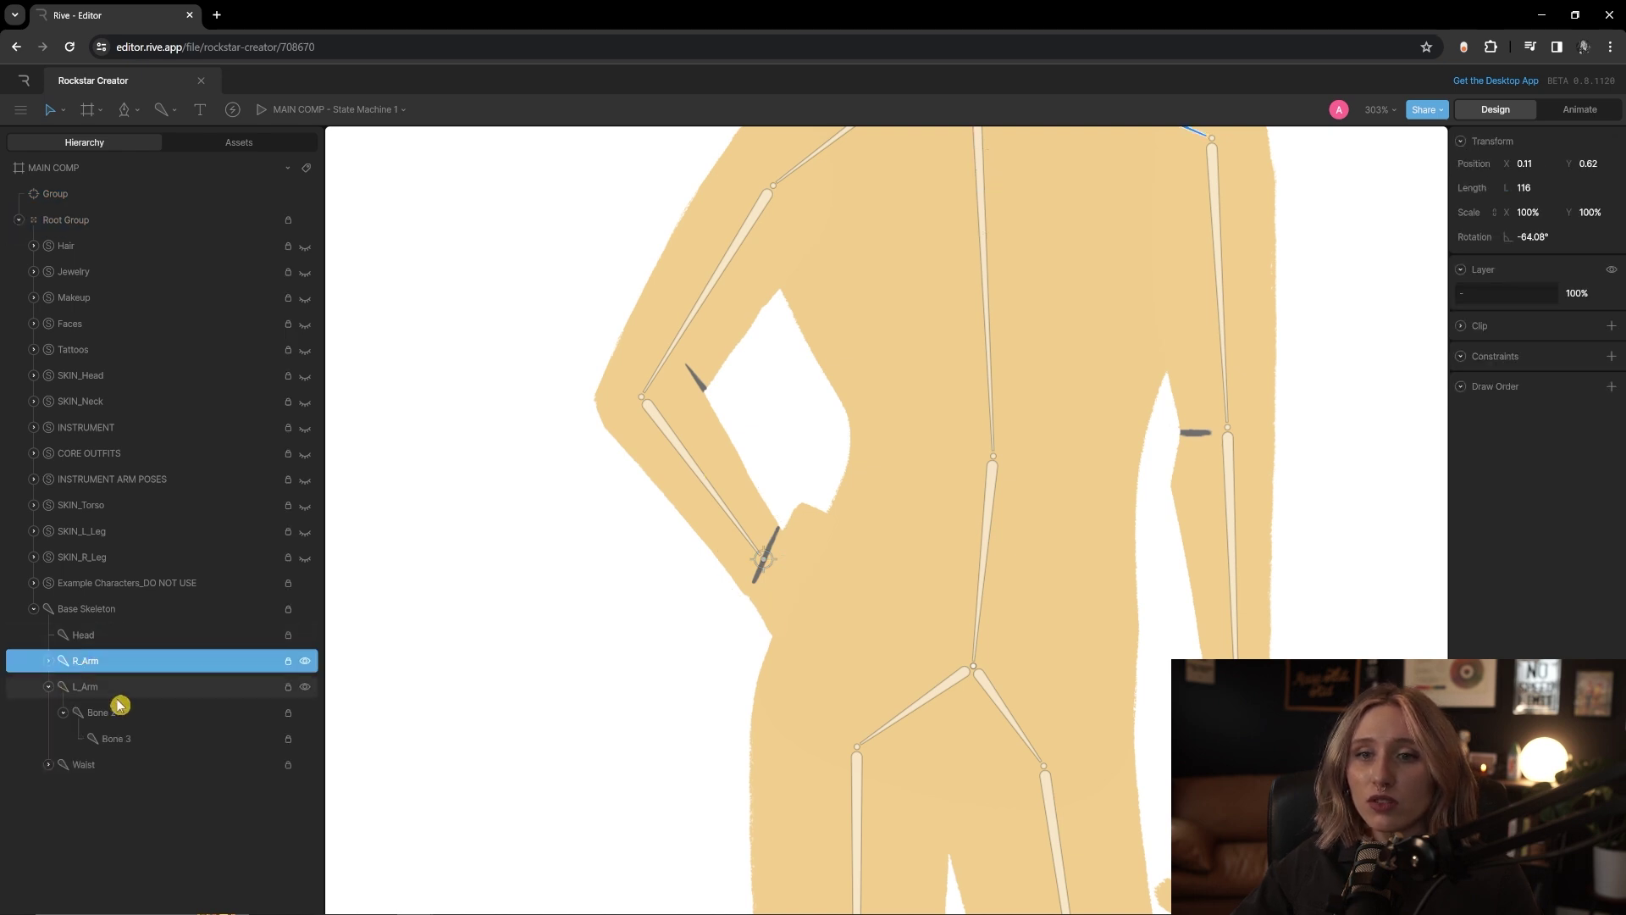
pyautogui.click(132, 743)
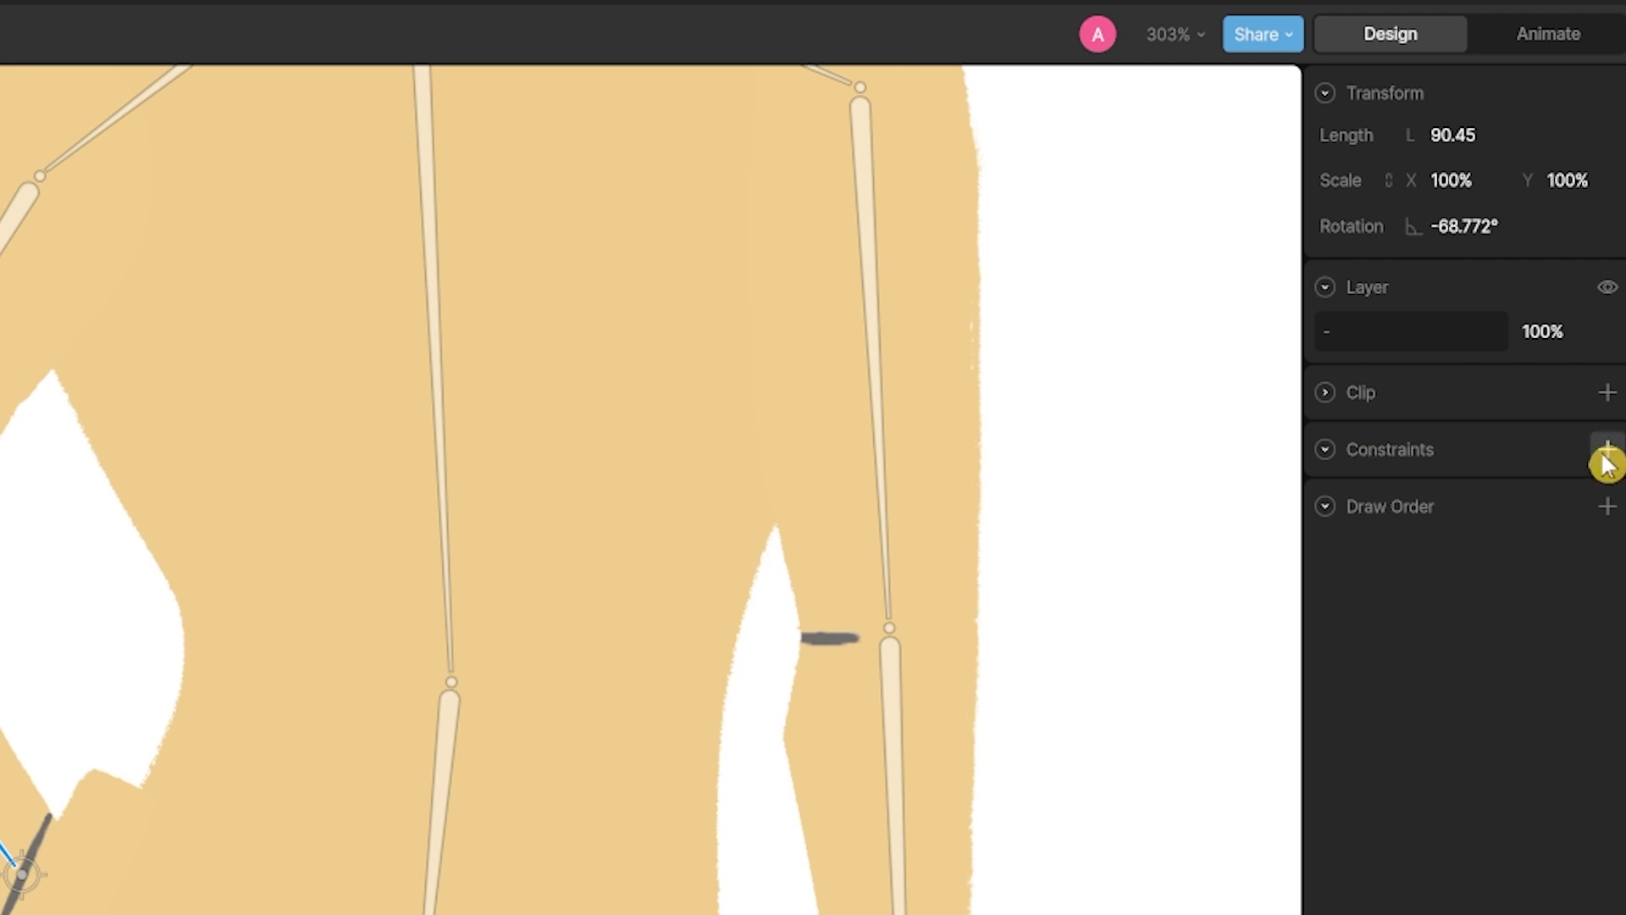
pyautogui.click(1604, 452)
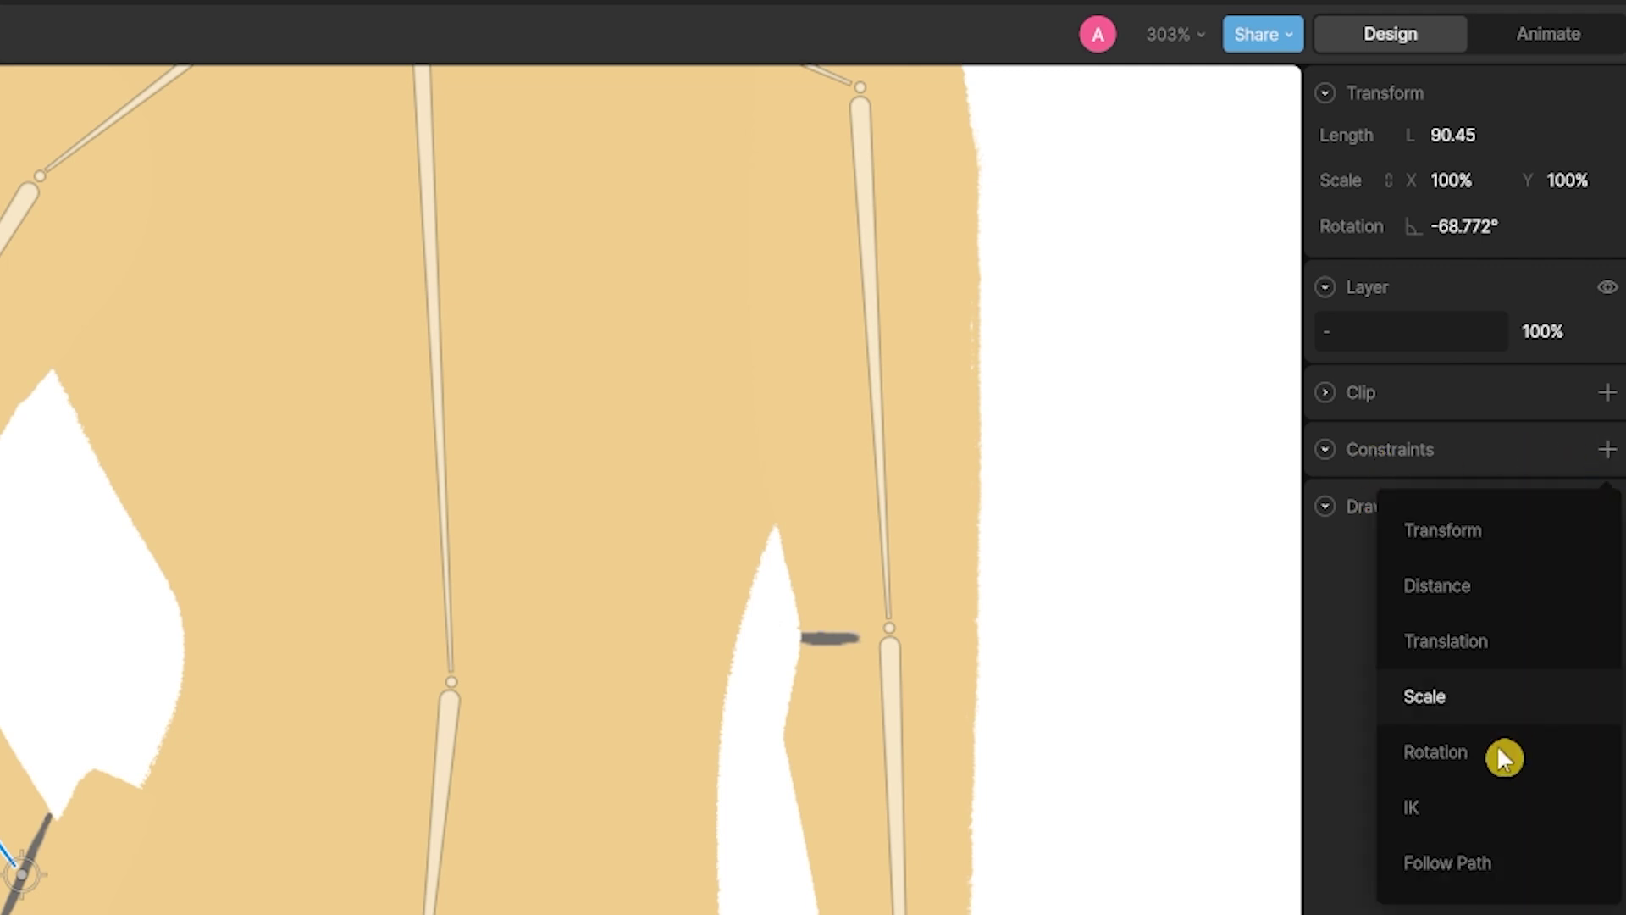
pyautogui.click(1421, 811)
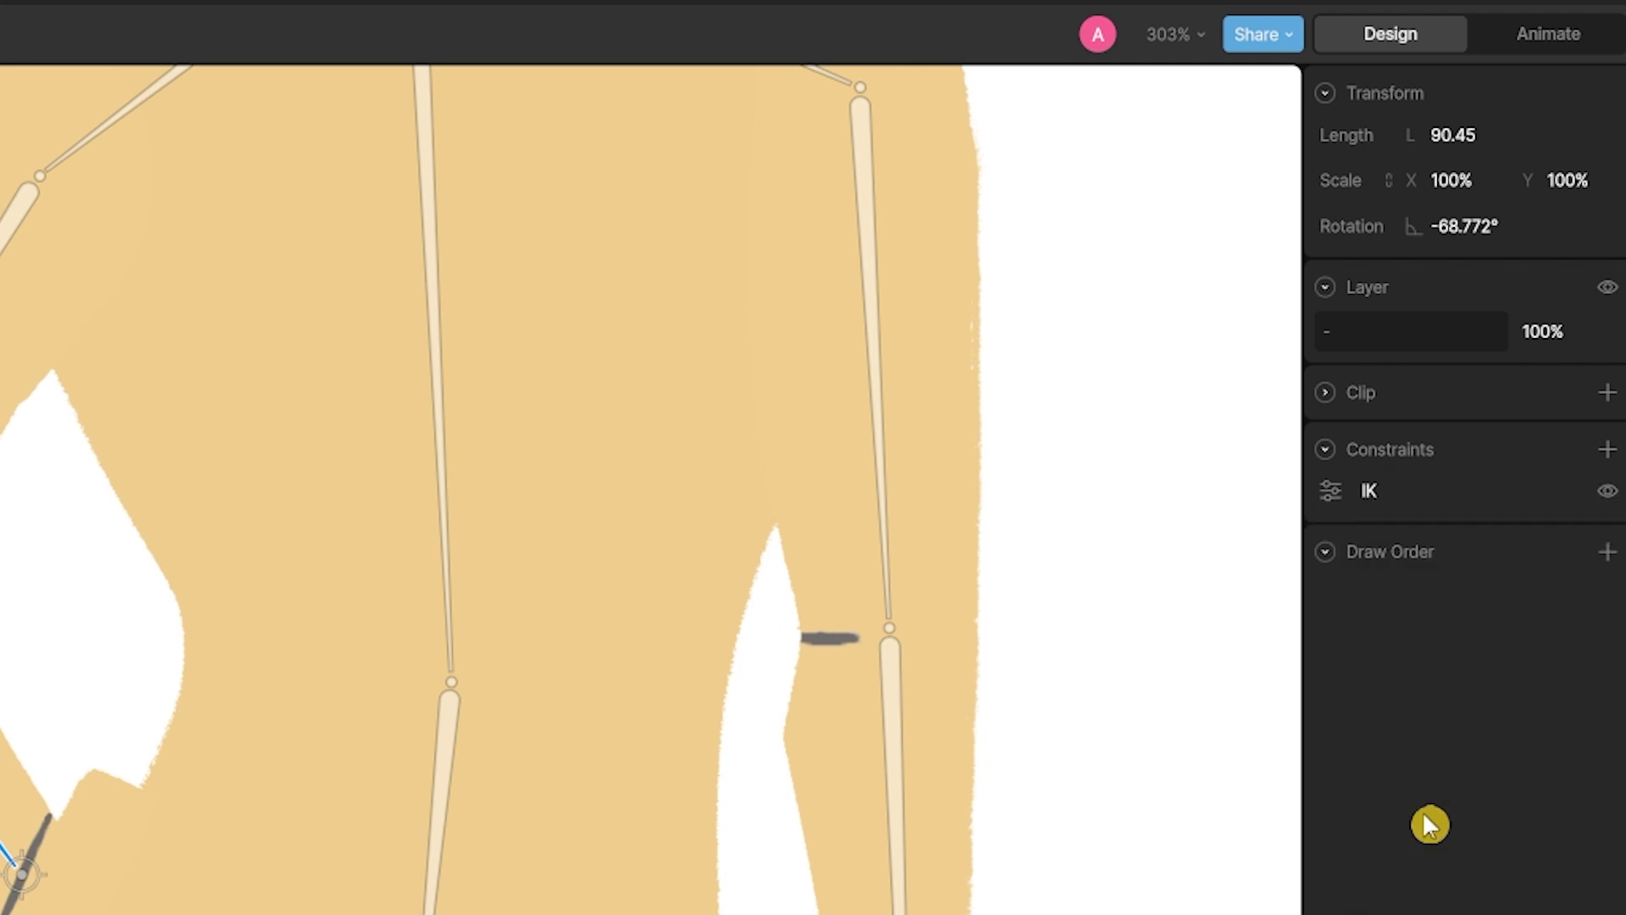
pyautogui.click(1334, 493)
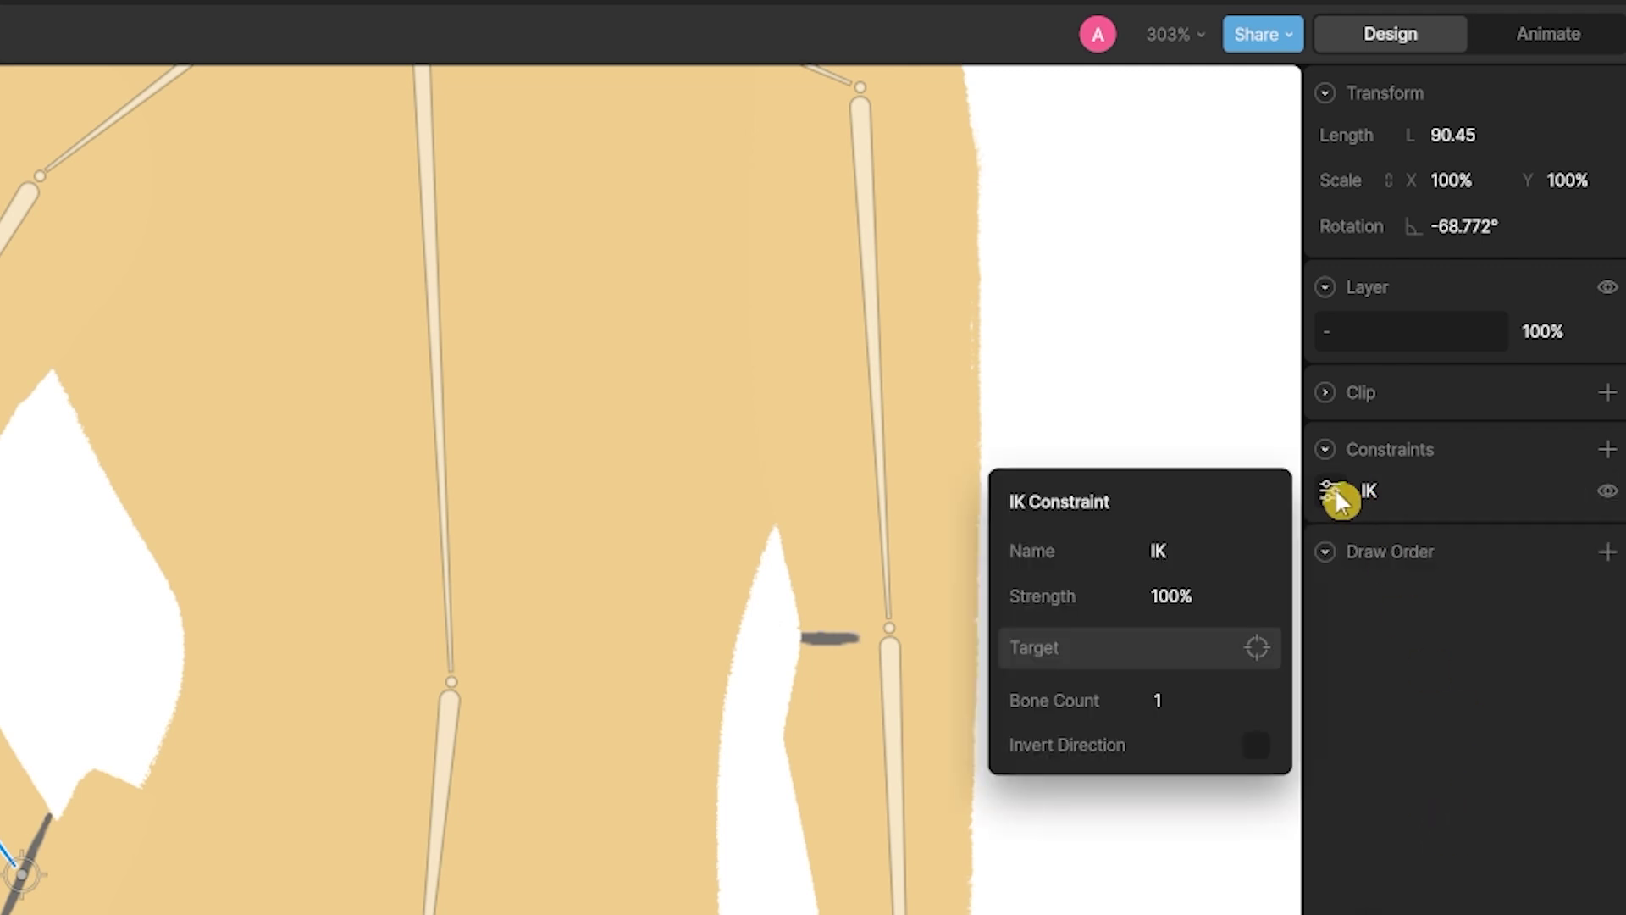
pyautogui.click(1191, 650)
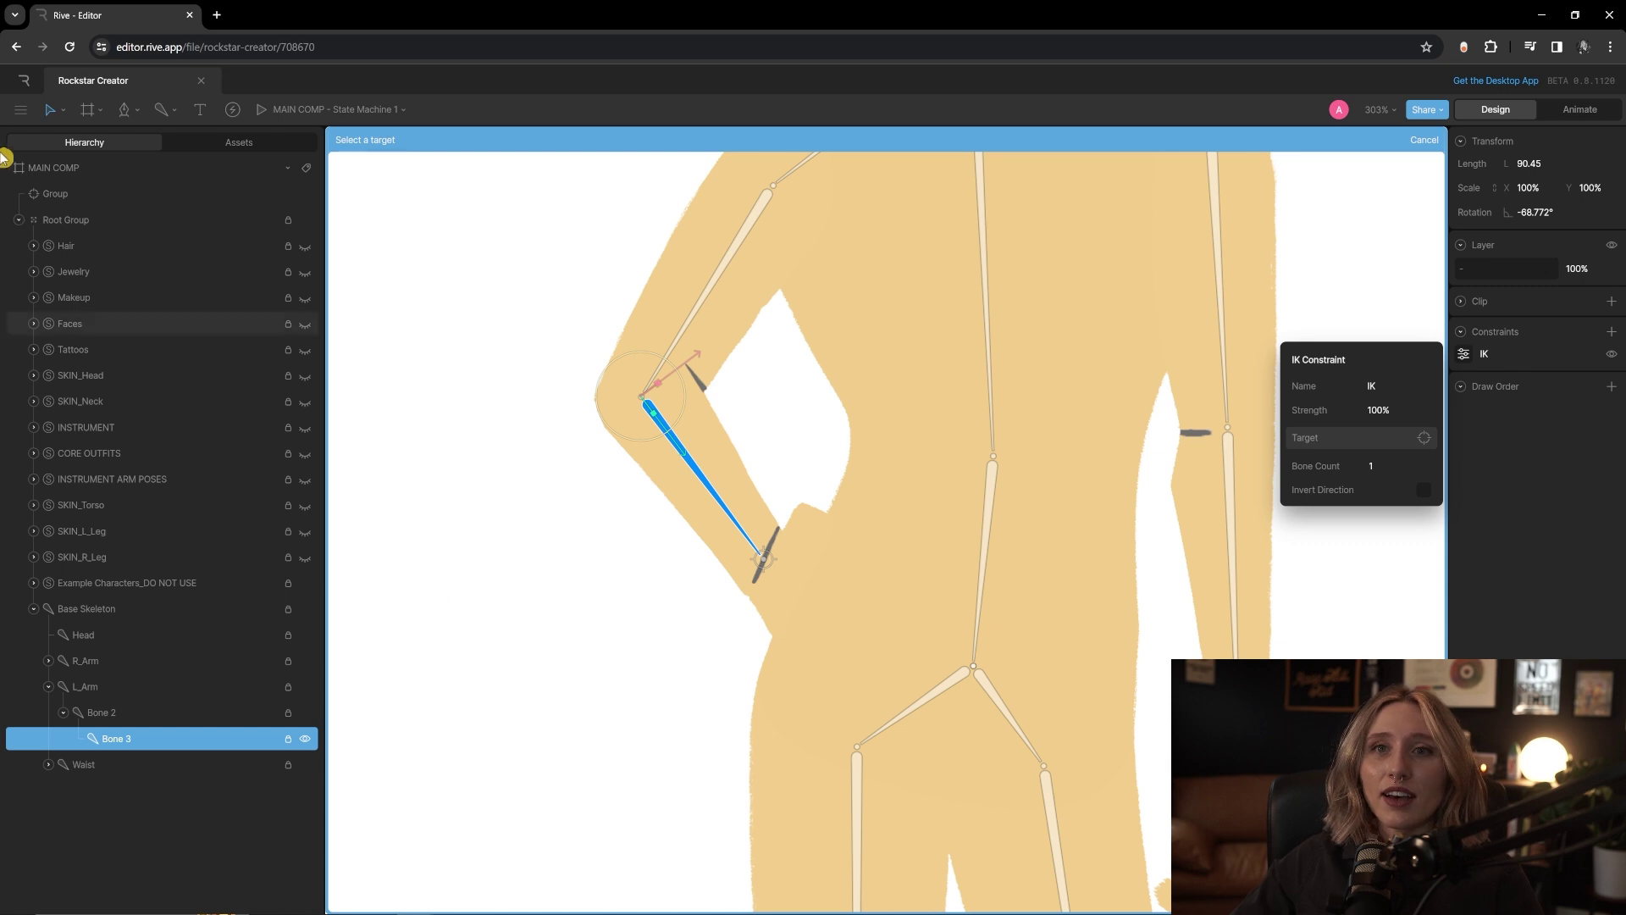
pyautogui.click(55, 196)
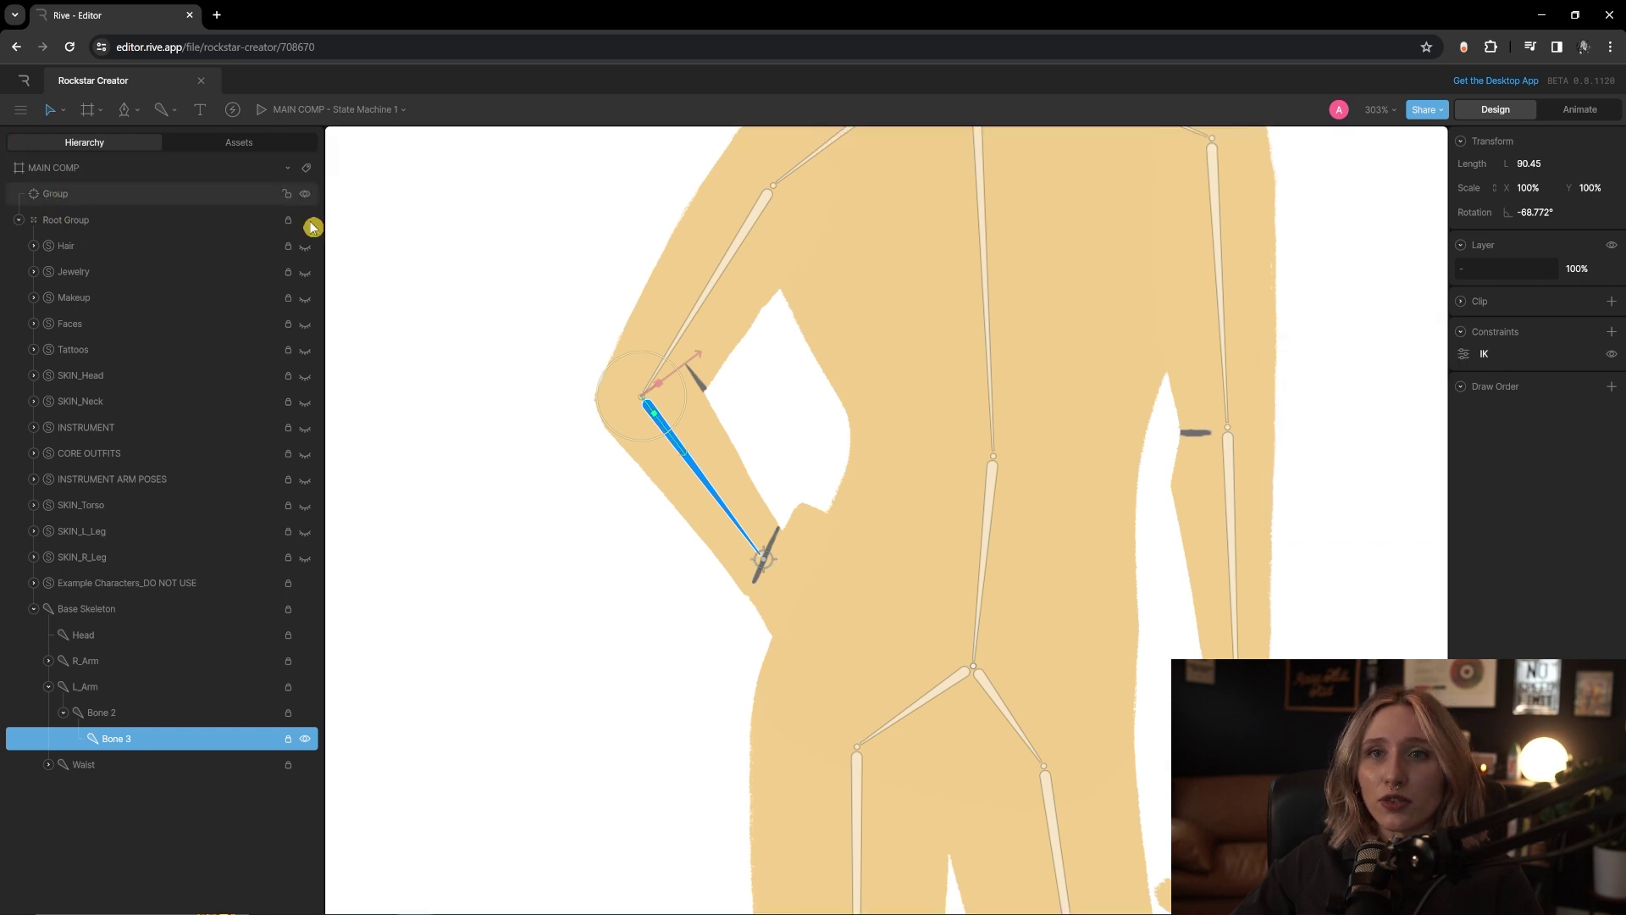
pyautogui.click(55, 194)
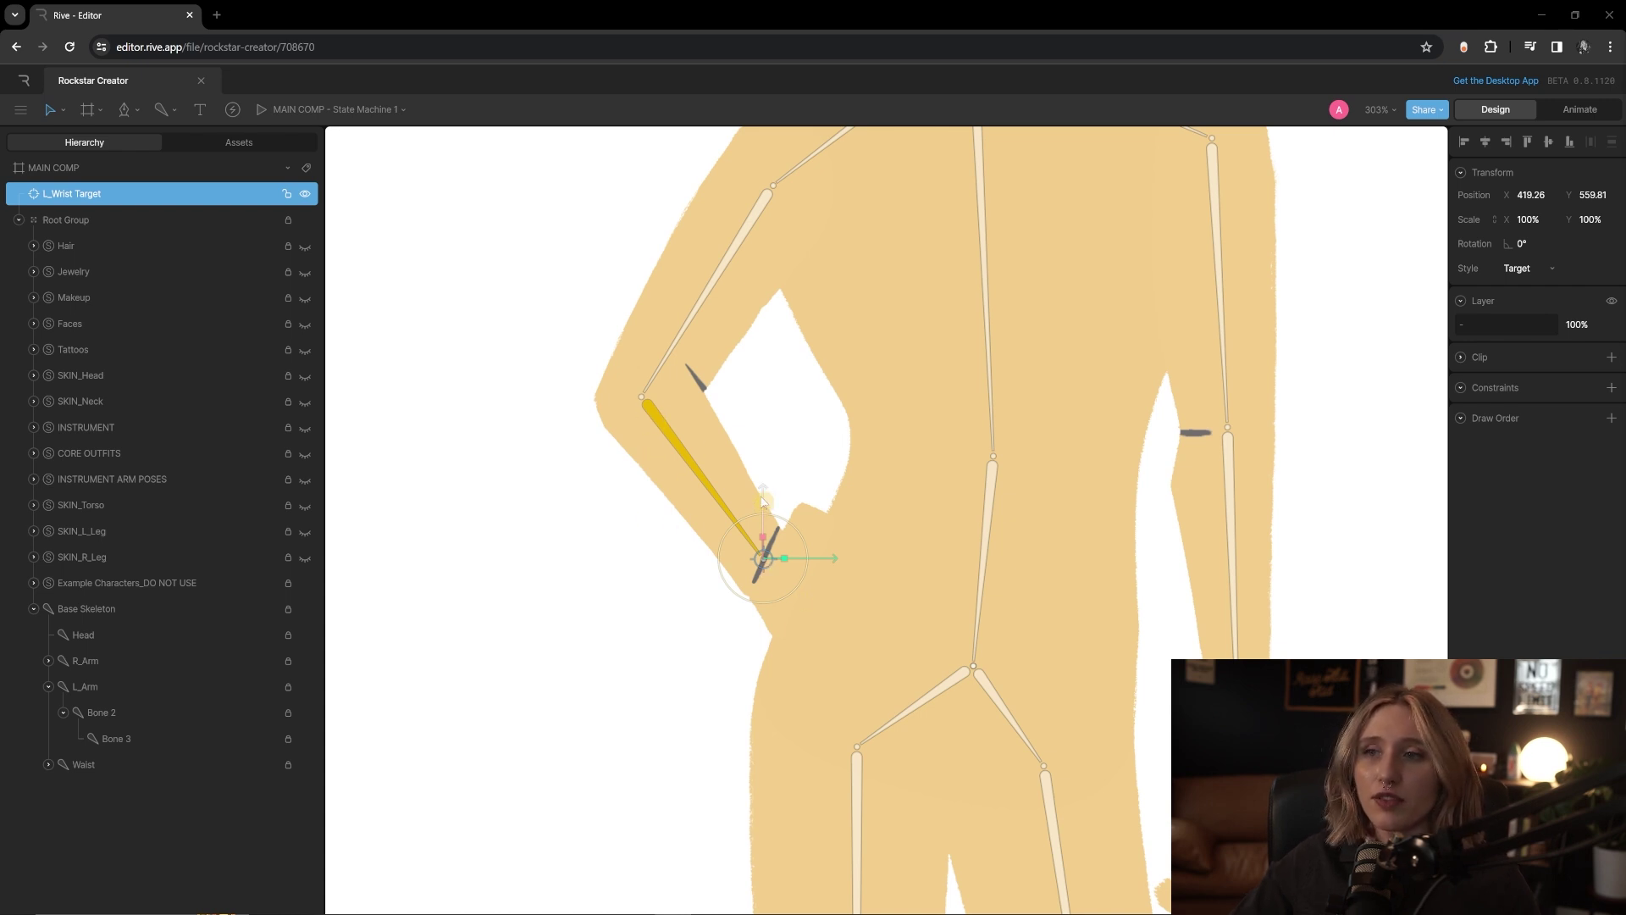
# - Drag the wrist target to test the forearm IK, undo the move, and reselect Bone 3
pyautogui.moveTo(763, 502); pyautogui.dragTo(807, 487)
pyautogui.moveTo(772, 552); pyautogui.dragTo(832, 566)
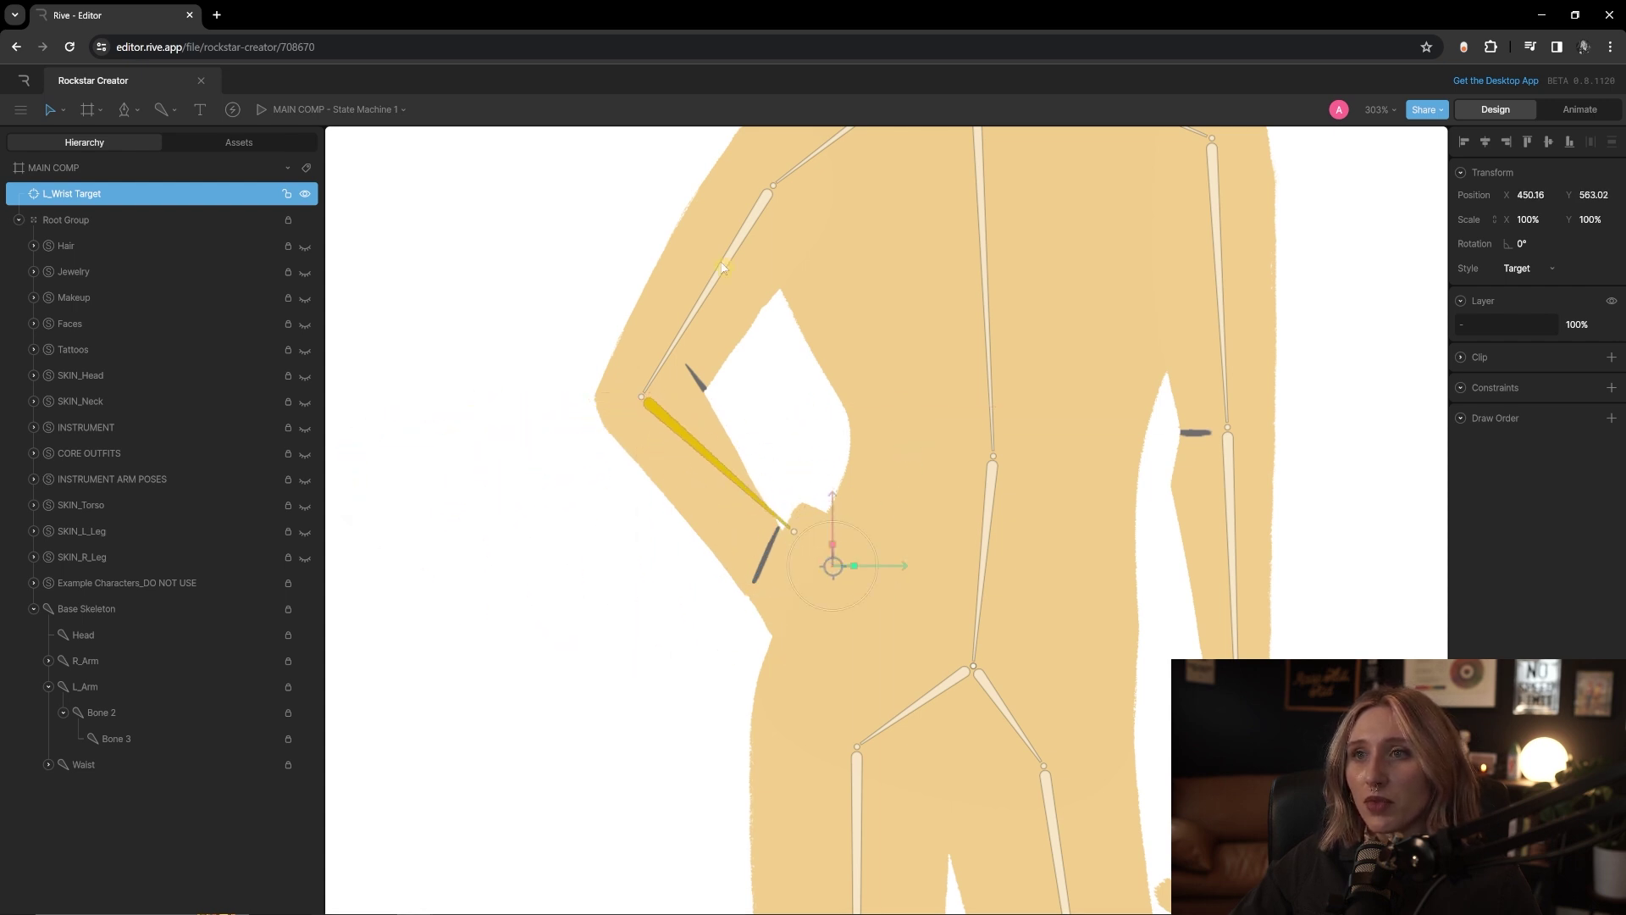
pyautogui.hotkey('ctrl', 'z')
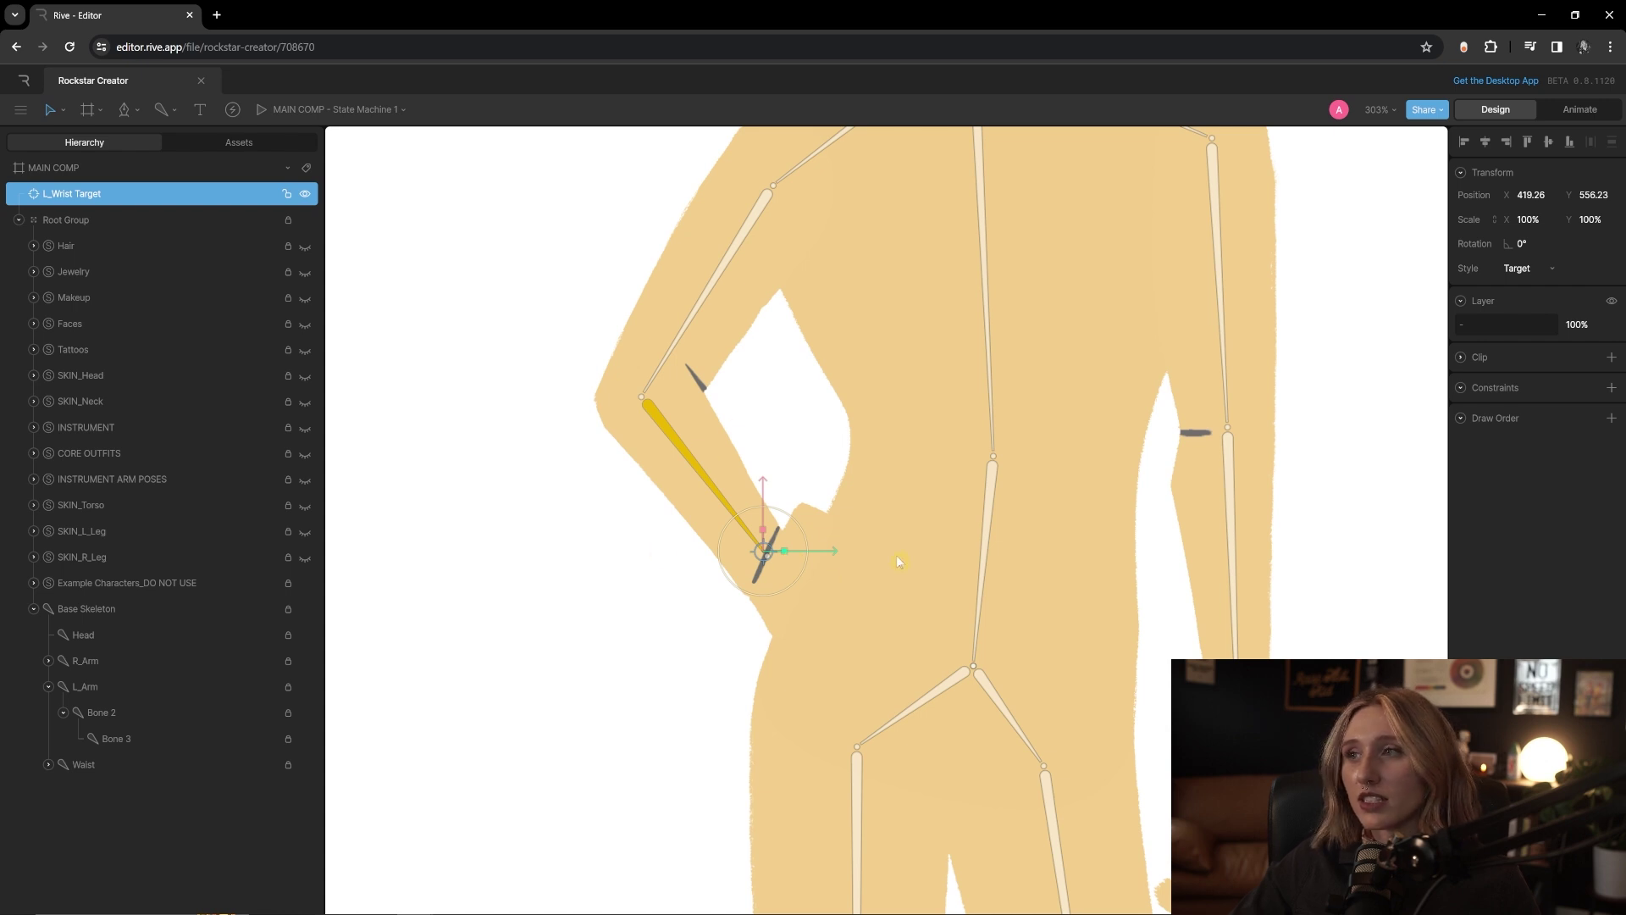
pyautogui.click(703, 477)
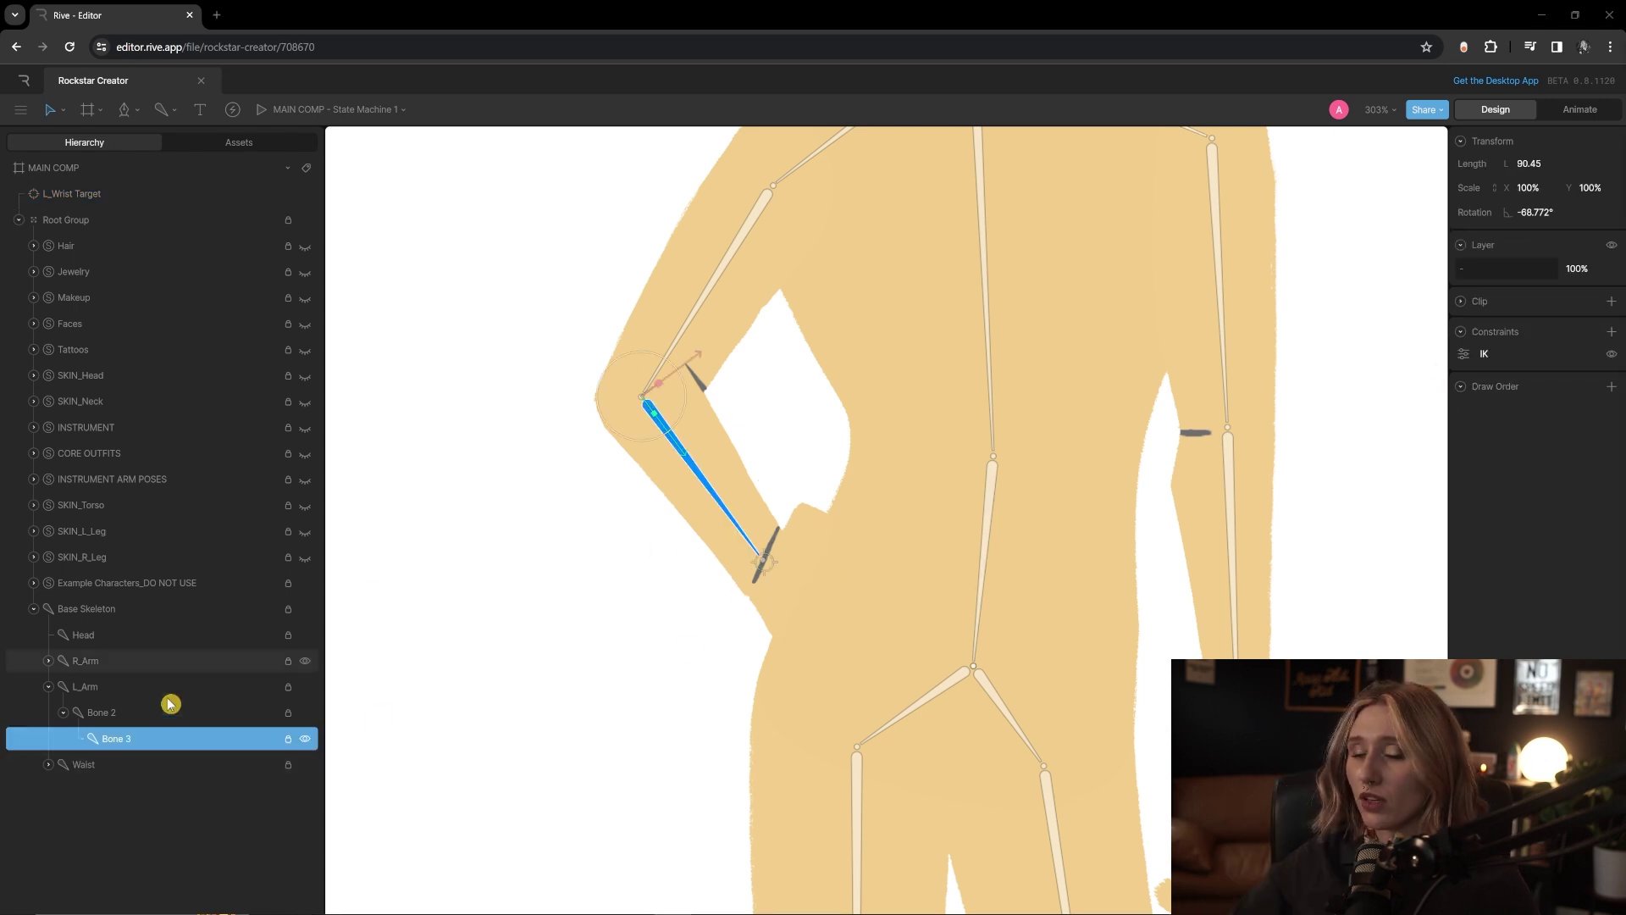
# - Set Bone 3's IK Bone Count to 2 and drag L_Wrist Target to test the two-bone arm
pyautogui.moveTo(804, 311); pyautogui.dragTo(718, 419)
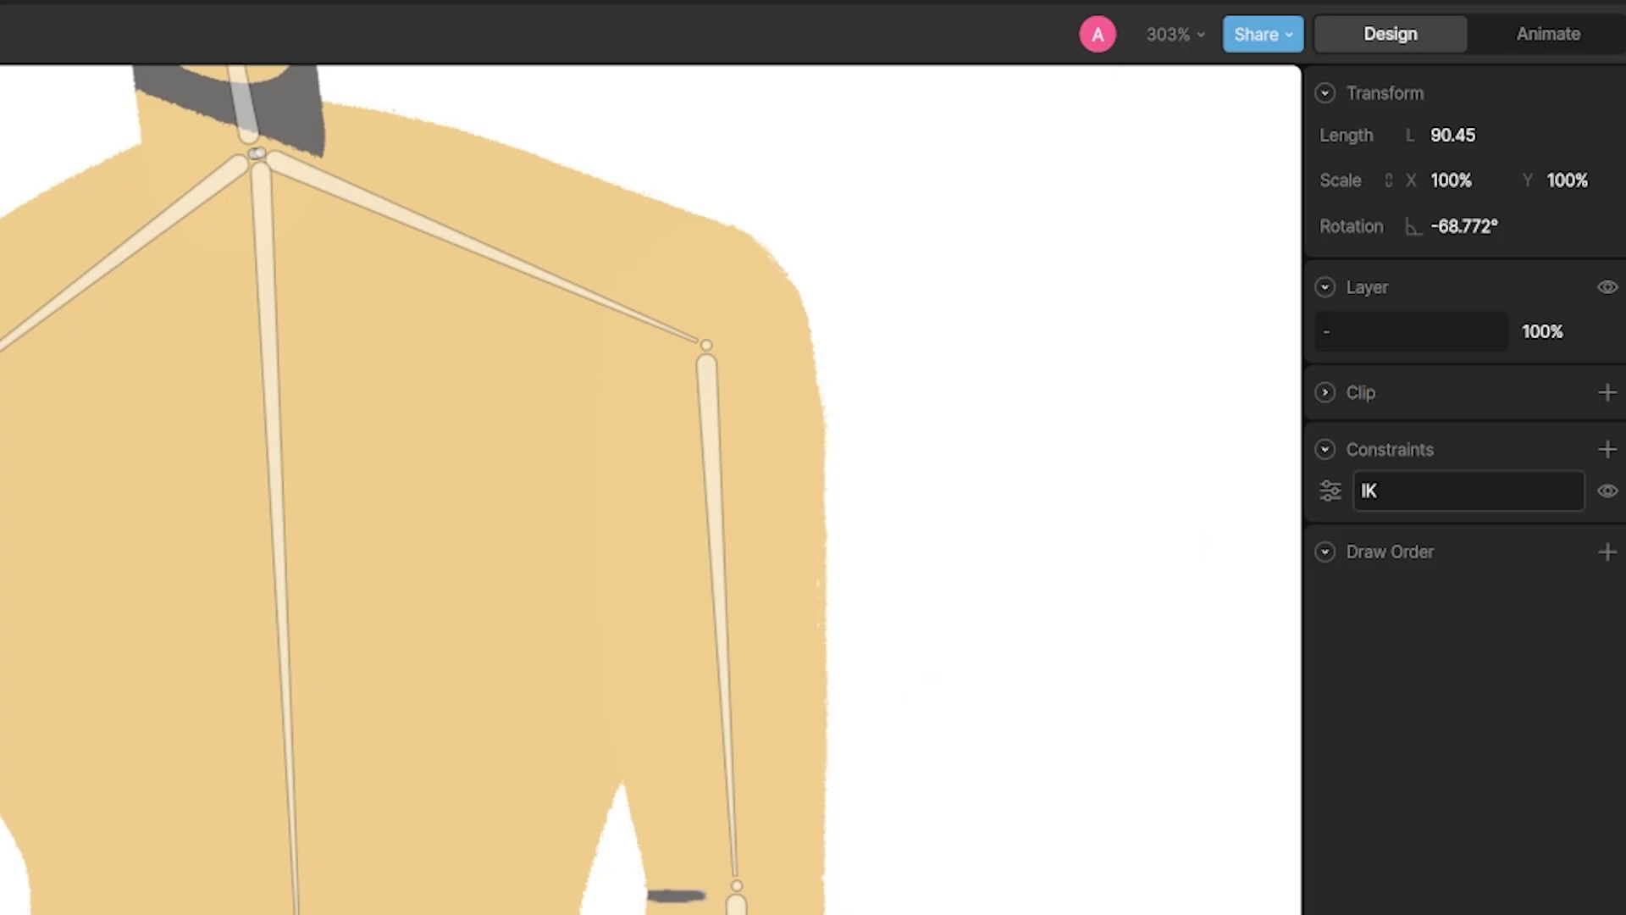
pyautogui.click(1332, 494)
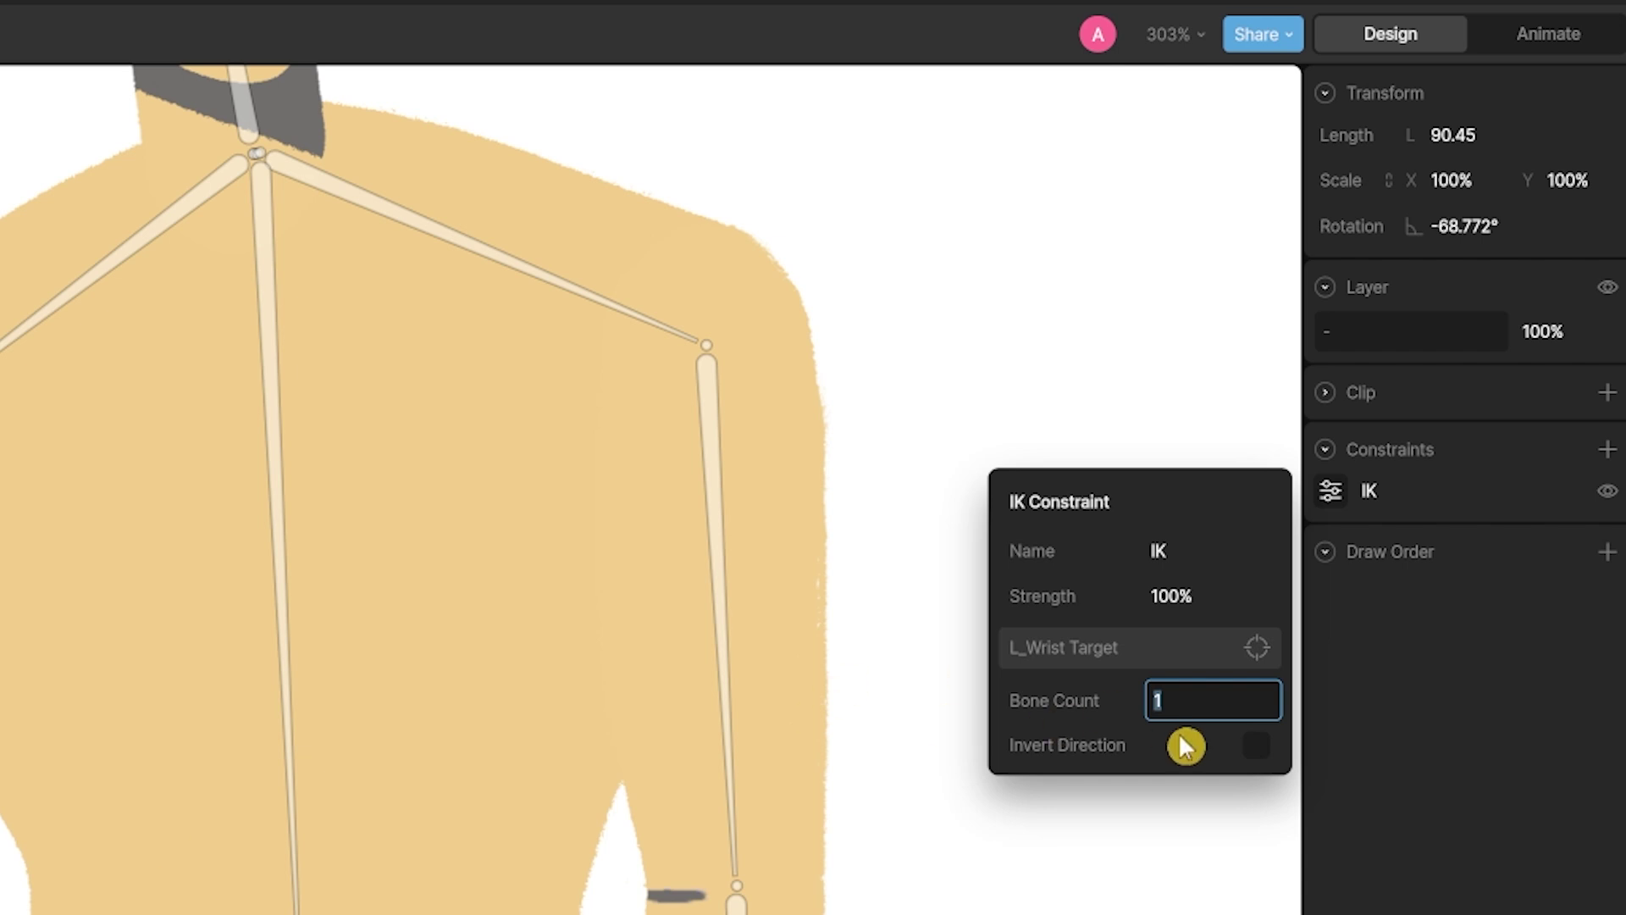
pyautogui.press('Tab')
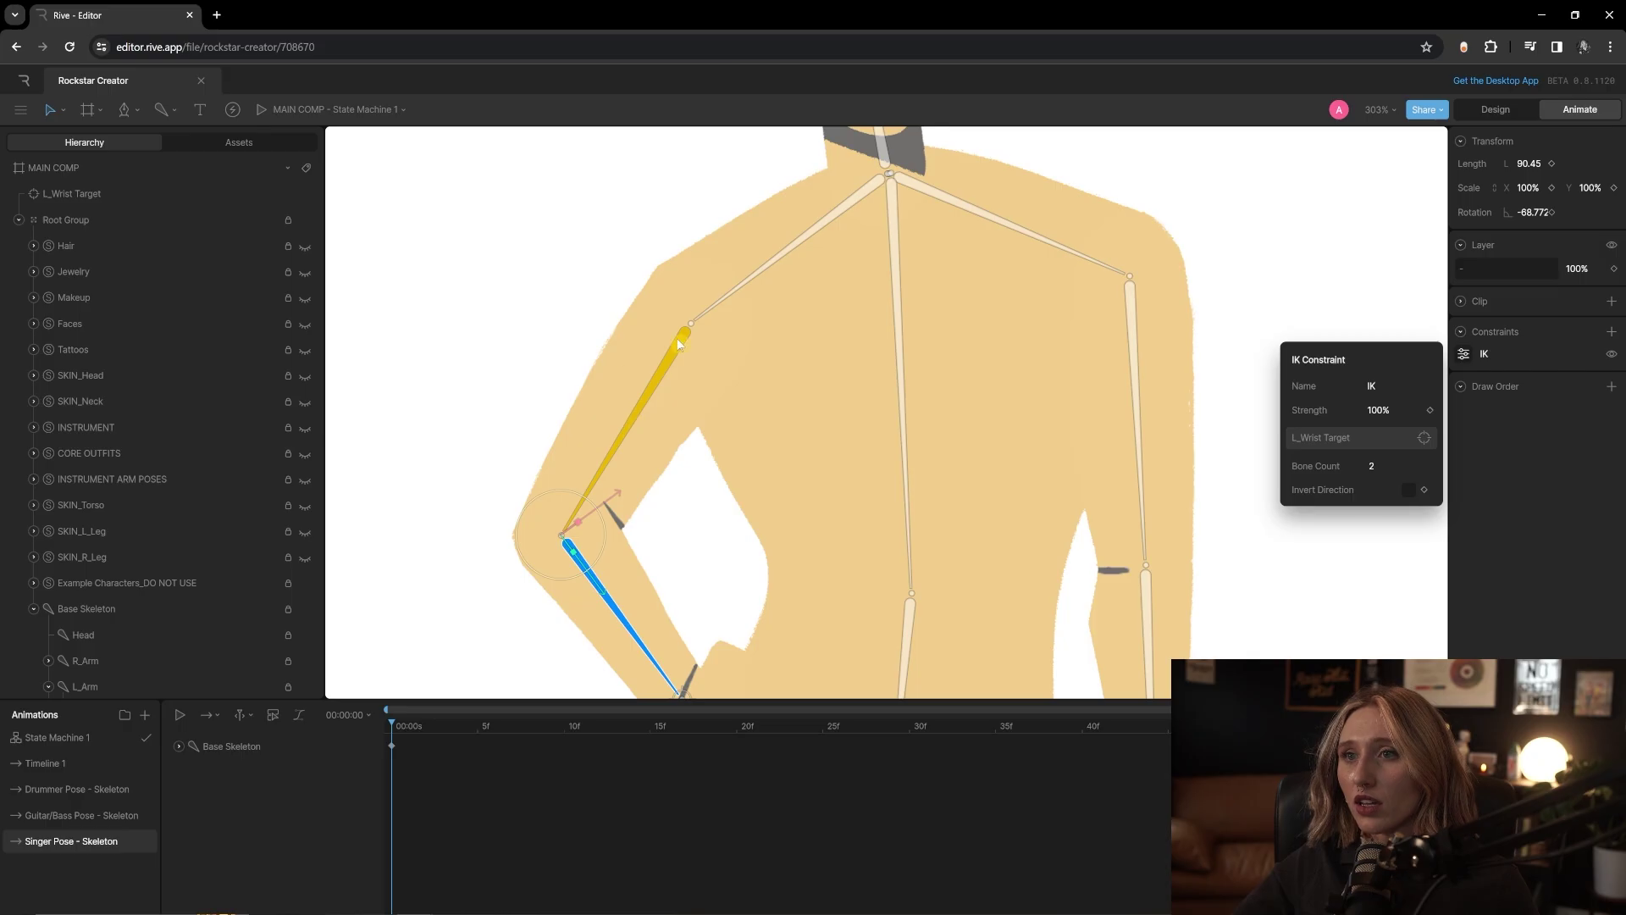
pyautogui.press('Tab')
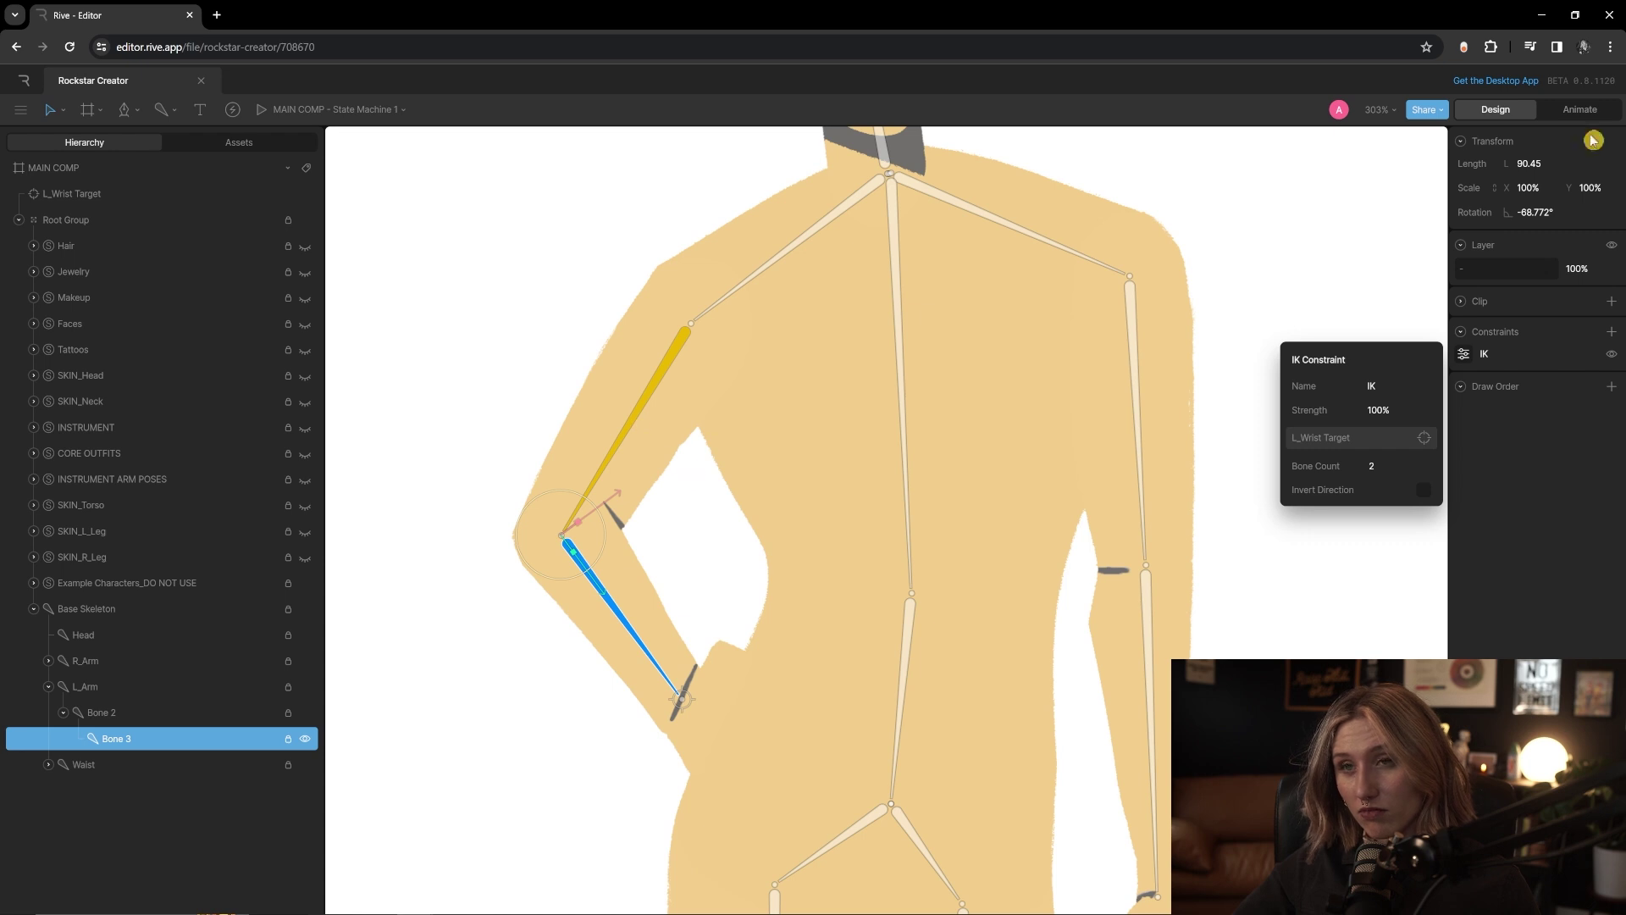
pyautogui.click(683, 709)
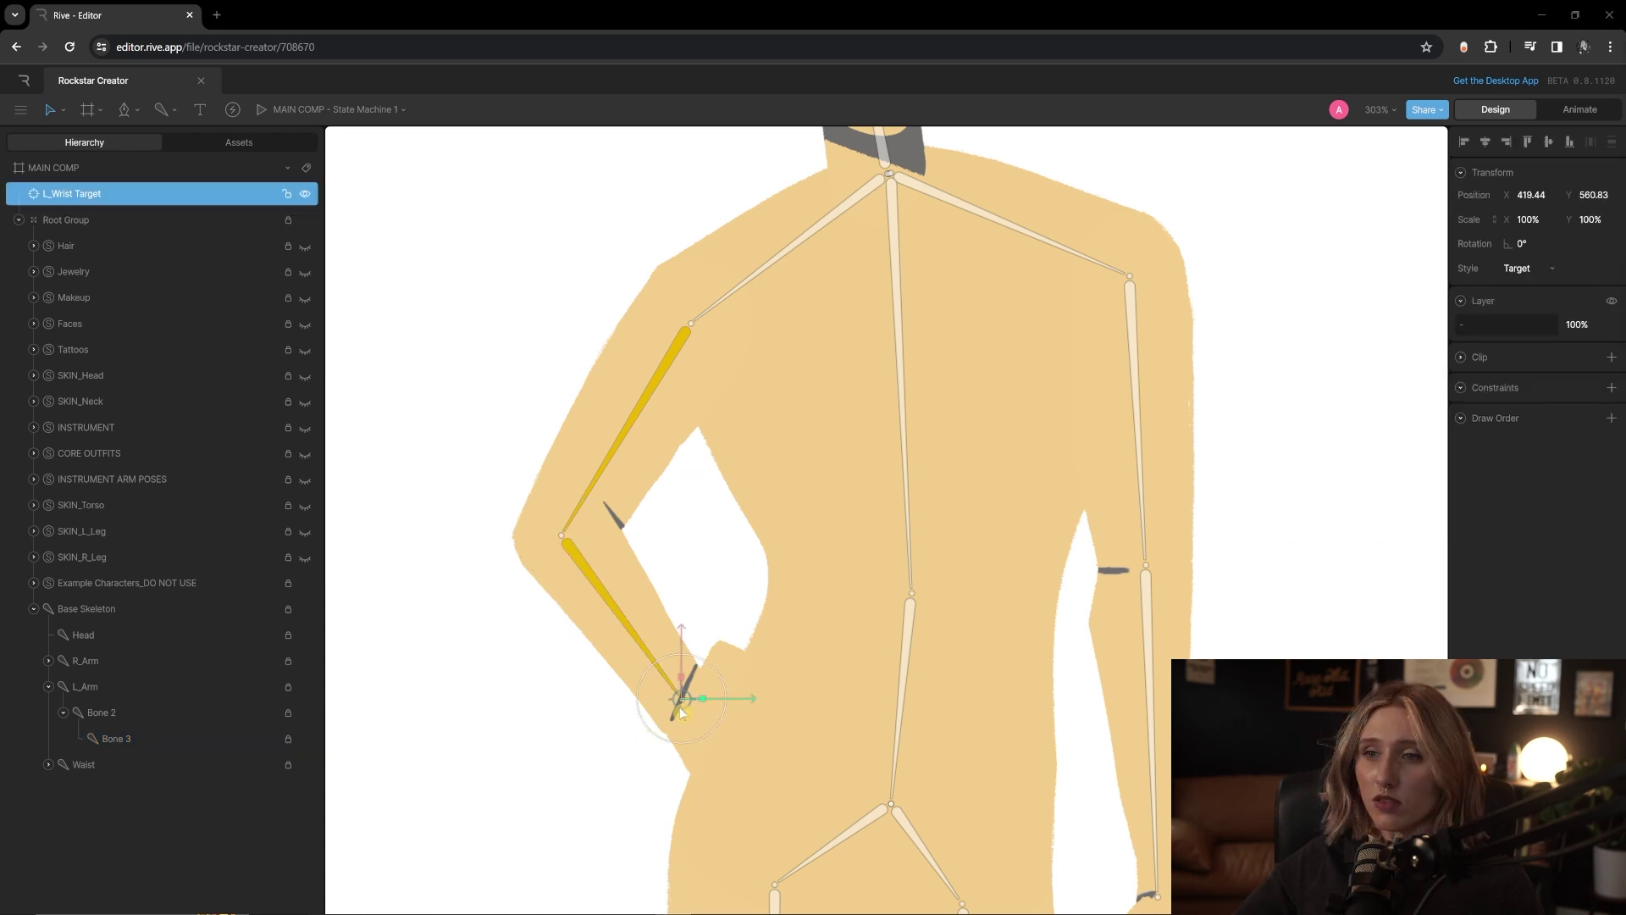
pyautogui.moveTo(686, 699)
pyautogui.mouseDown()
pyautogui.moveTo(436, 584)
pyautogui.moveTo(724, 788)
pyautogui.moveTo(718, 606)
pyautogui.moveTo(521, 715)
pyautogui.moveTo(507, 634)
pyautogui.moveTo(574, 772)
pyautogui.moveTo(658, 610)
pyautogui.moveTo(682, 685)
pyautogui.moveTo(597, 626)
pyautogui.moveTo(690, 690)
pyautogui.moveTo(546, 745)
pyautogui.moveTo(508, 784)
pyautogui.moveTo(454, 497)
pyautogui.moveTo(764, 695)
pyautogui.moveTo(688, 705)
pyautogui.moveTo(663, 676)
pyautogui.moveTo(682, 699)
pyautogui.mouseUp()
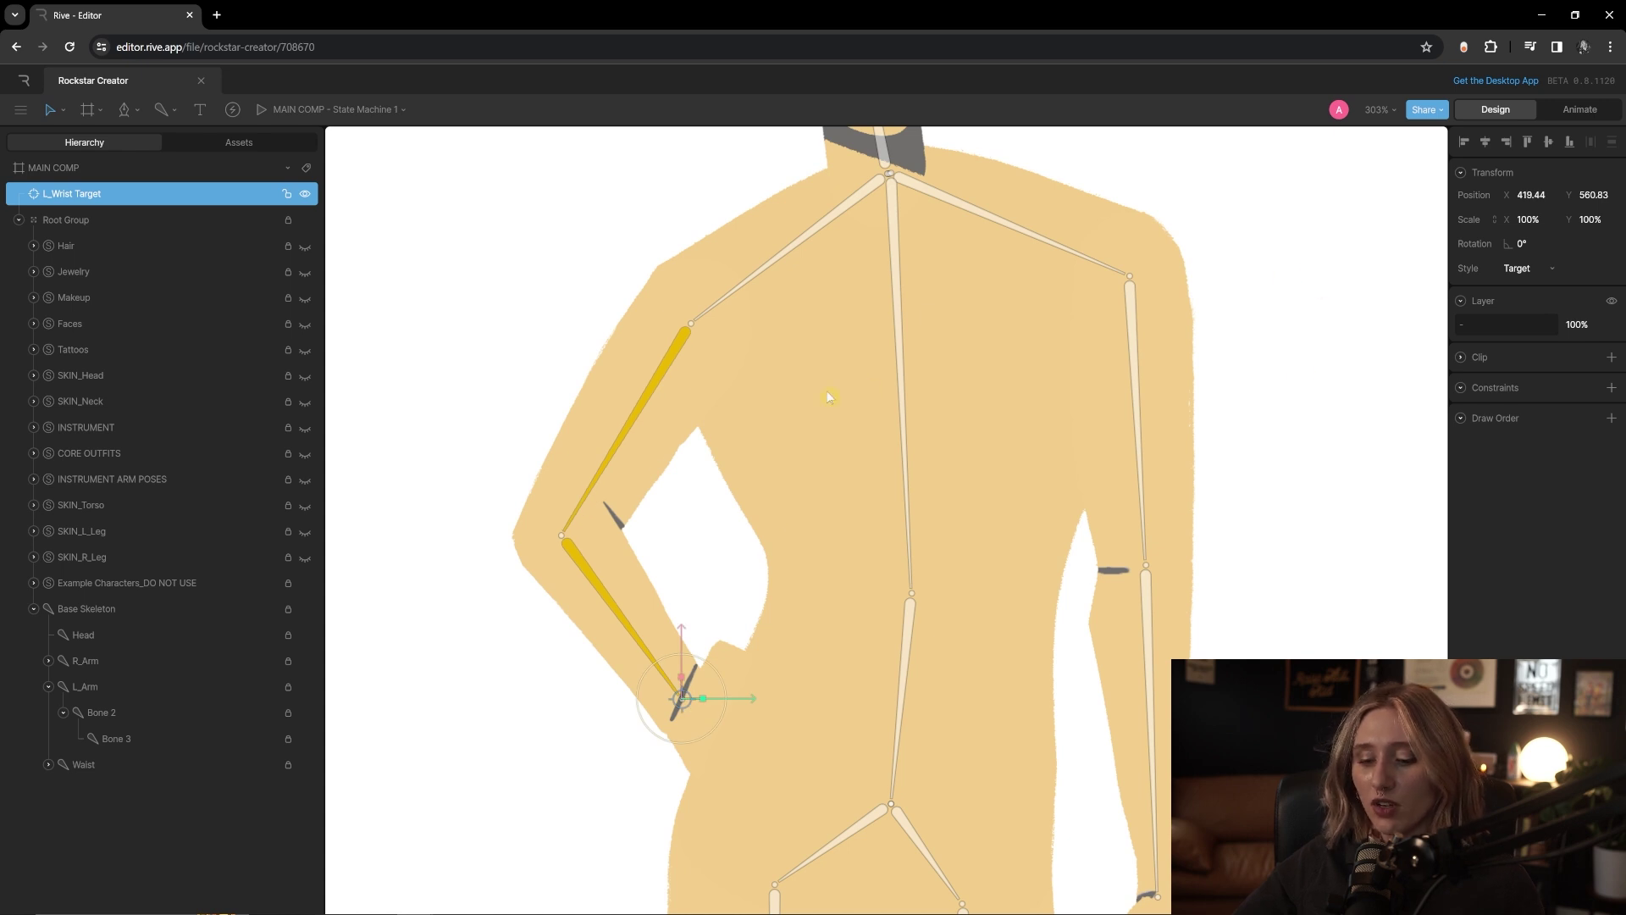
pyautogui.scroll(-5, 881, 390)
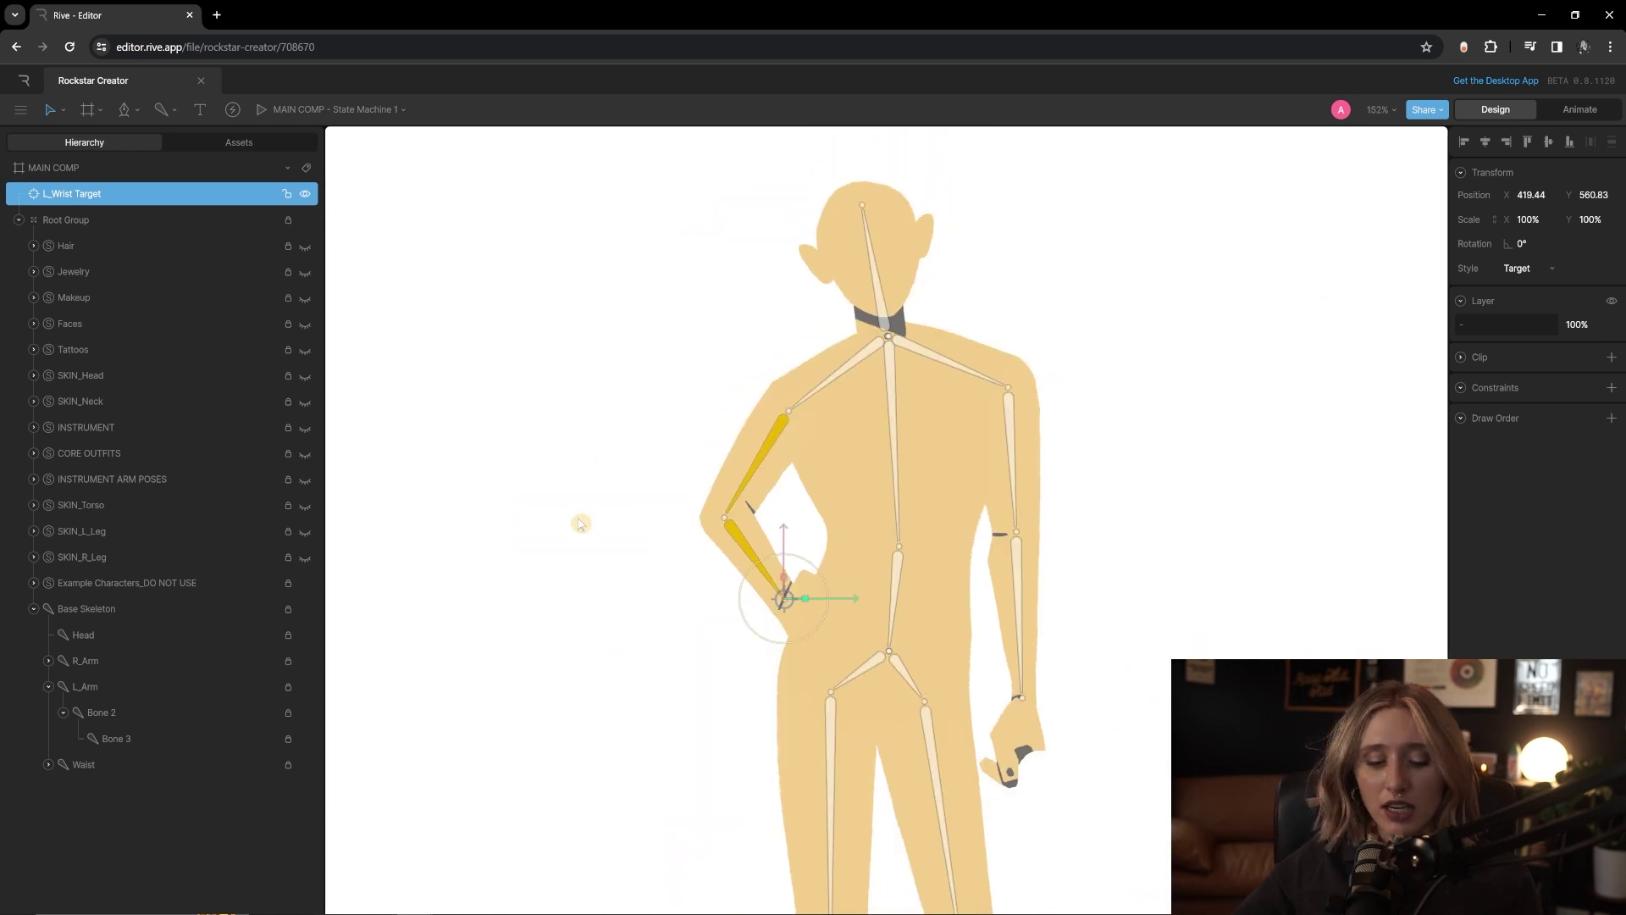
# - Place a new group on the right wrist, name it R_Wrist Target, and set its Style to Target
pyautogui.moveTo(938, 500); pyautogui.dragTo(881, 442)
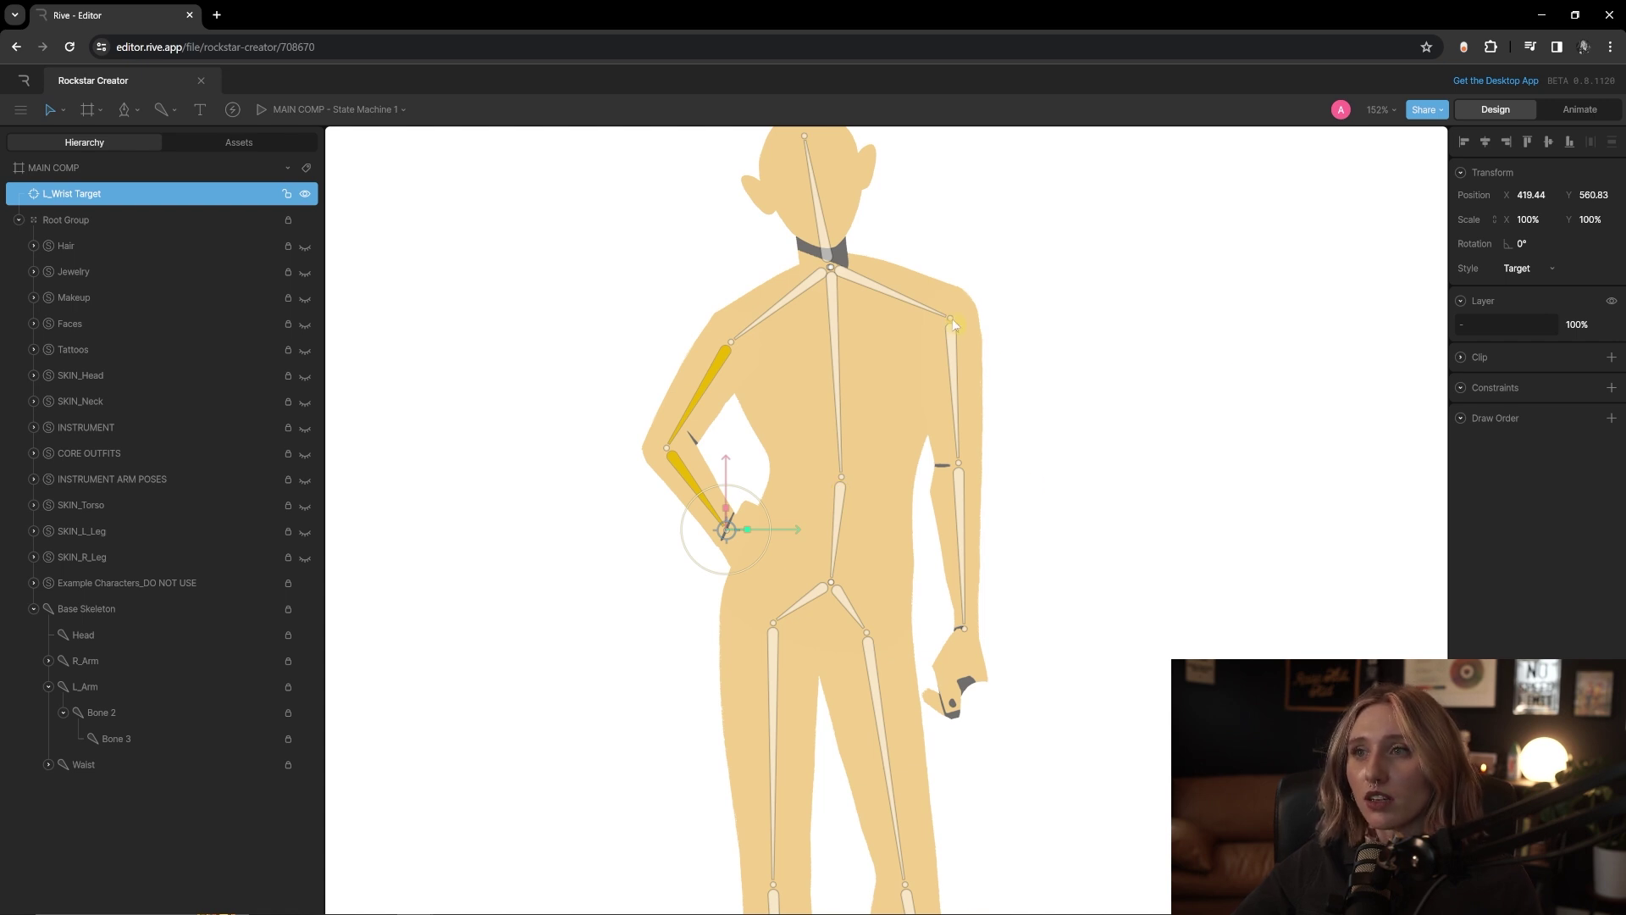
pyautogui.click(961, 525)
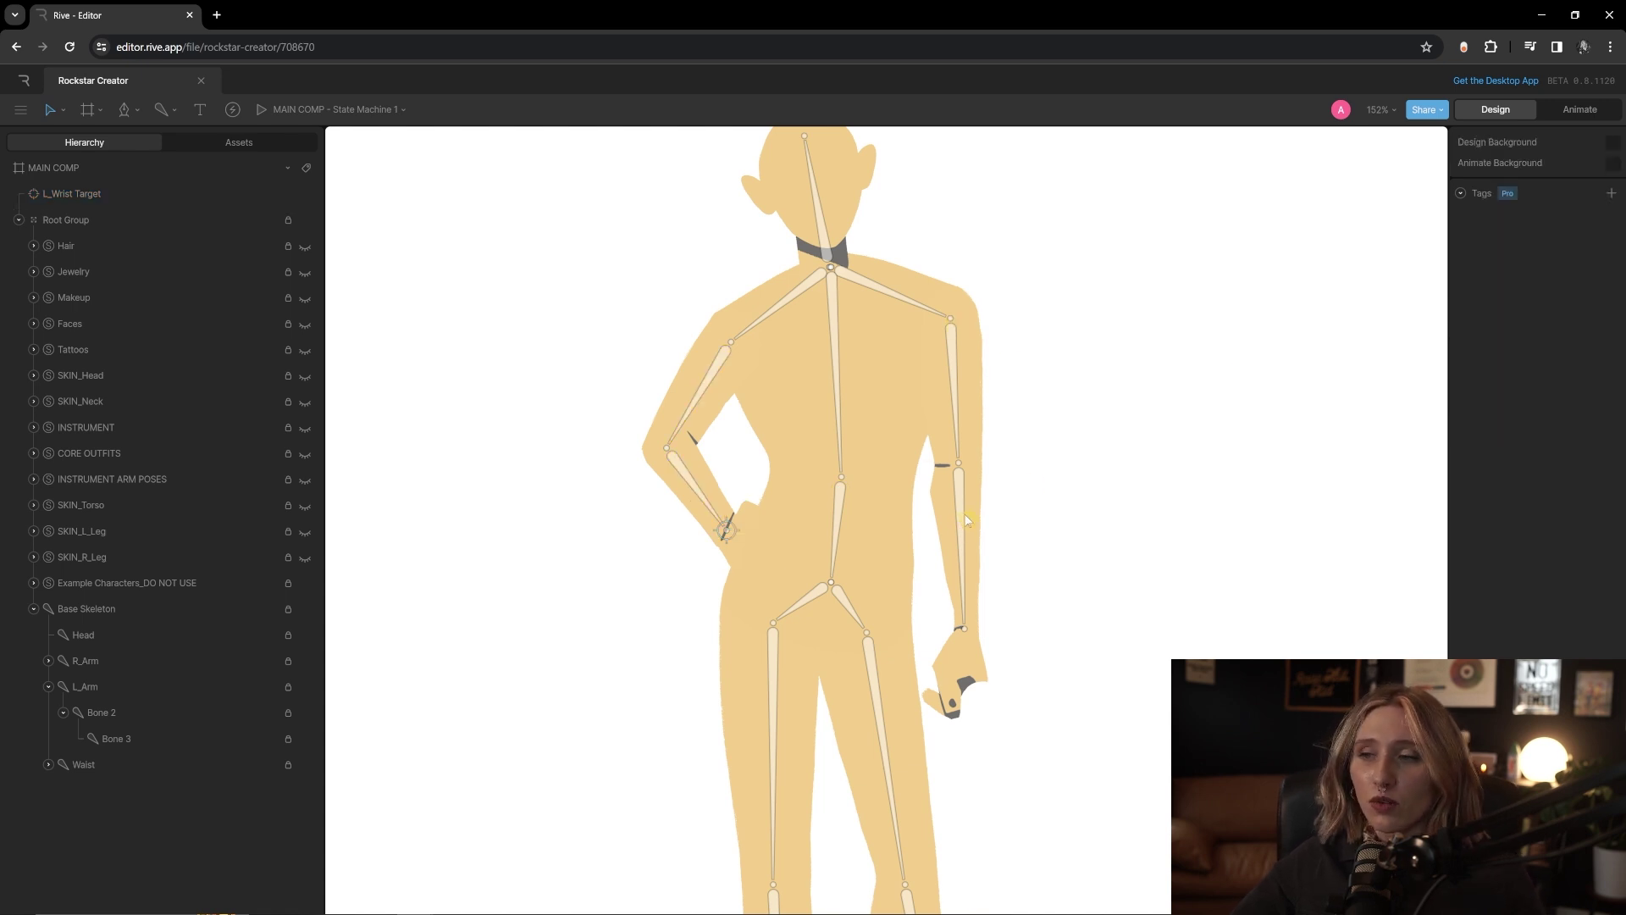
pyautogui.click(61, 714)
pyautogui.click(77, 195)
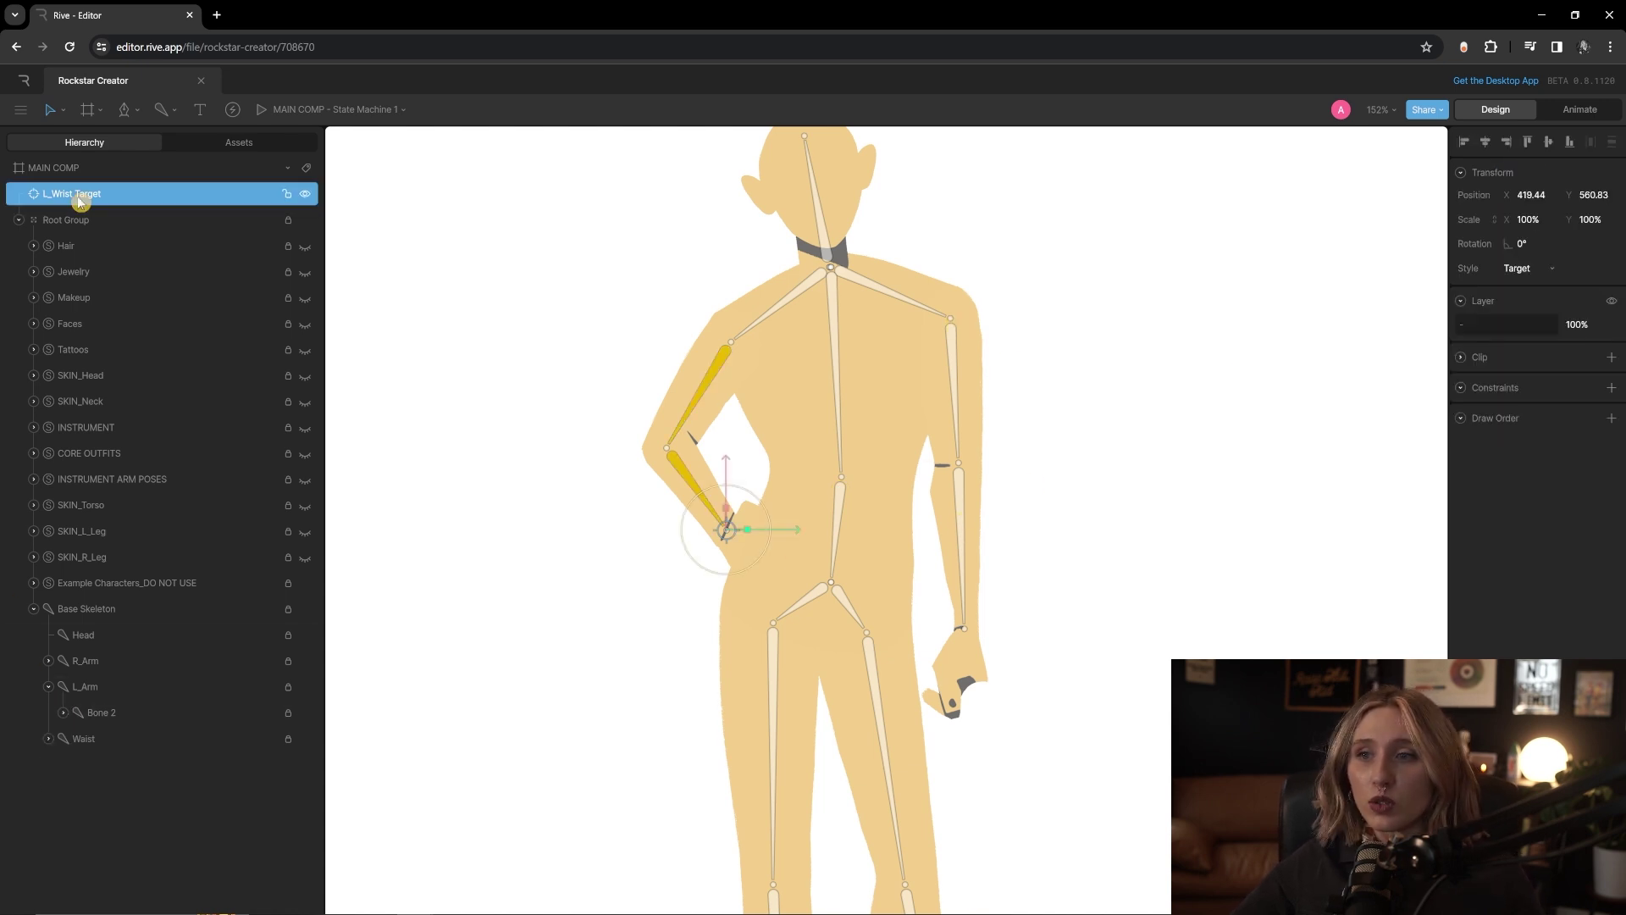
pyautogui.click(90, 111)
pyautogui.click(138, 225)
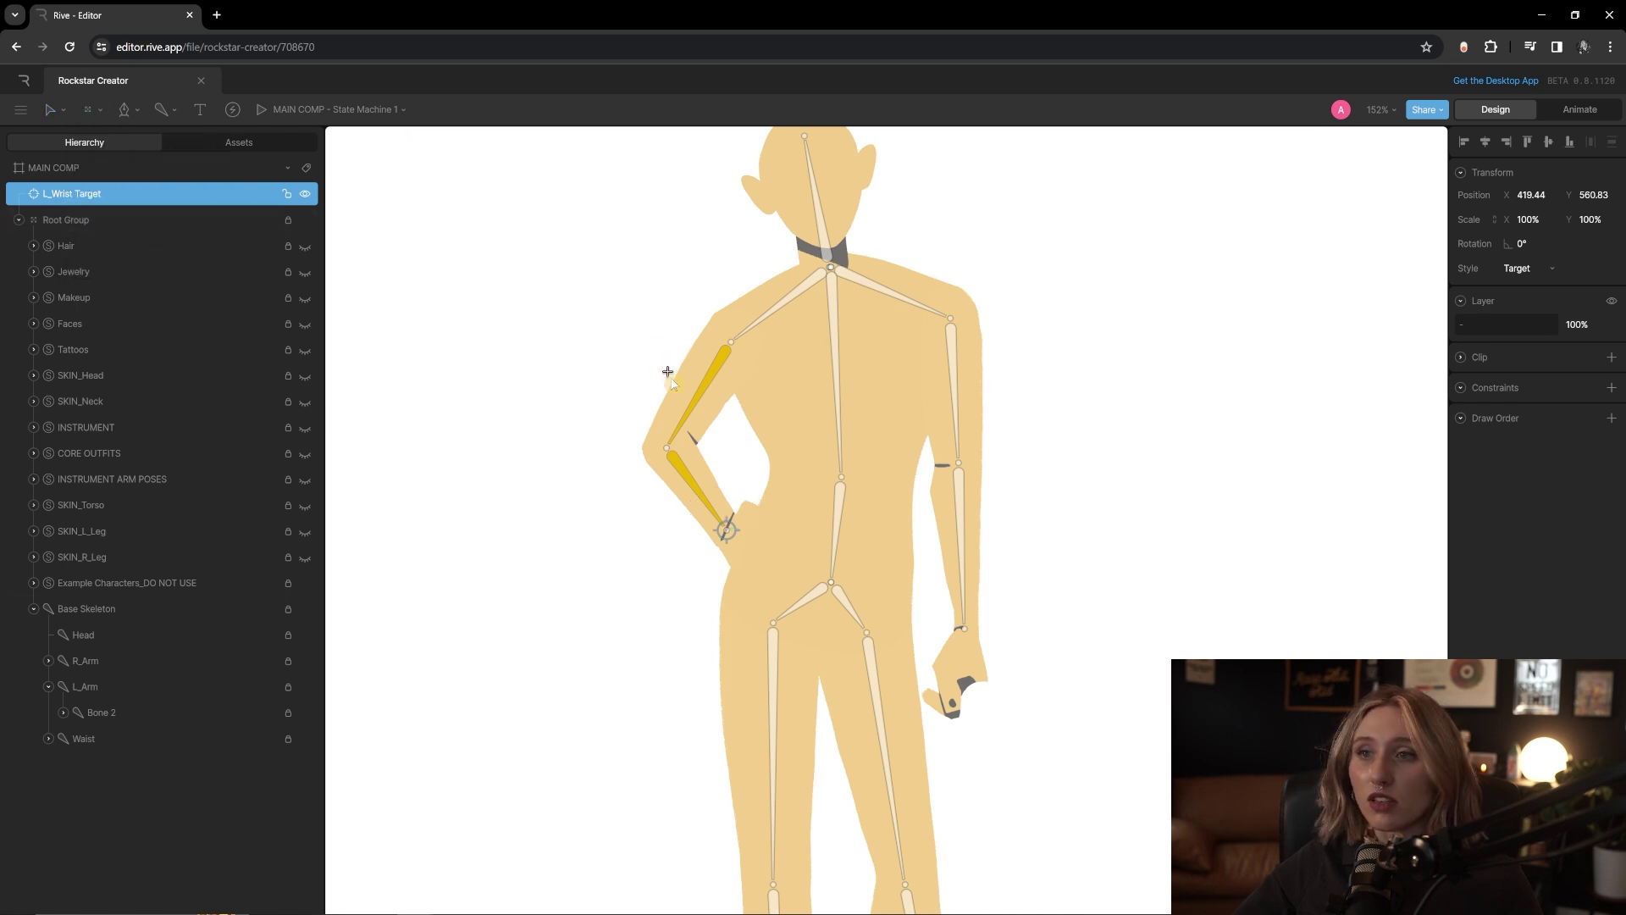
pyautogui.click(964, 630)
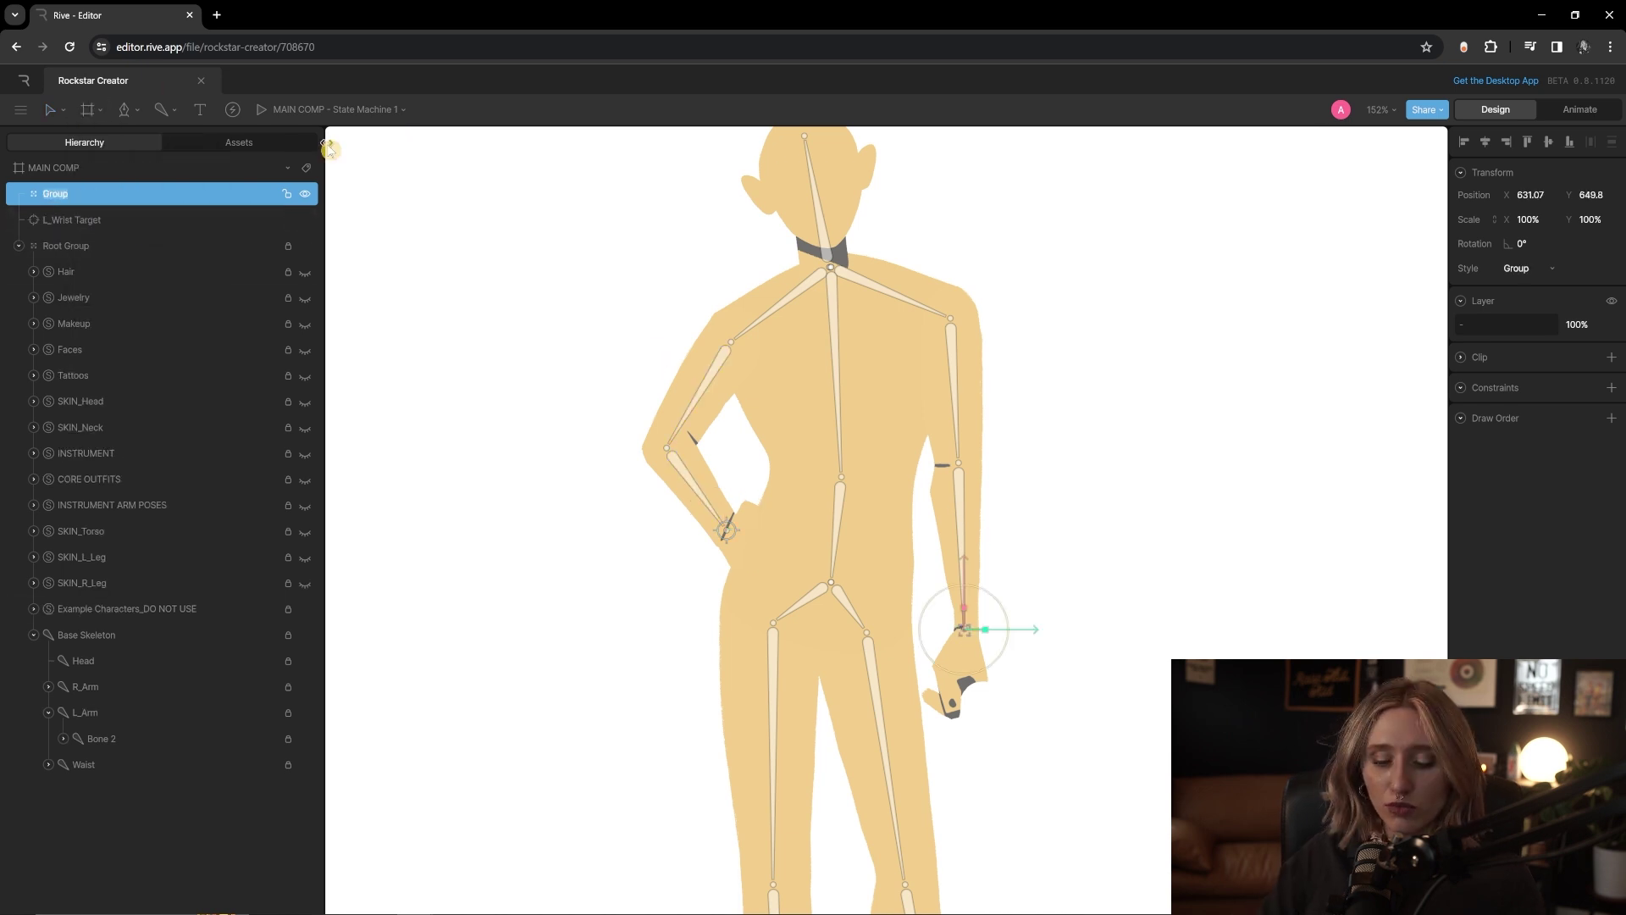
pyautogui.write('R_Wrist Target')
pyautogui.press('Return')
pyautogui.scroll(5, 1114, 573)
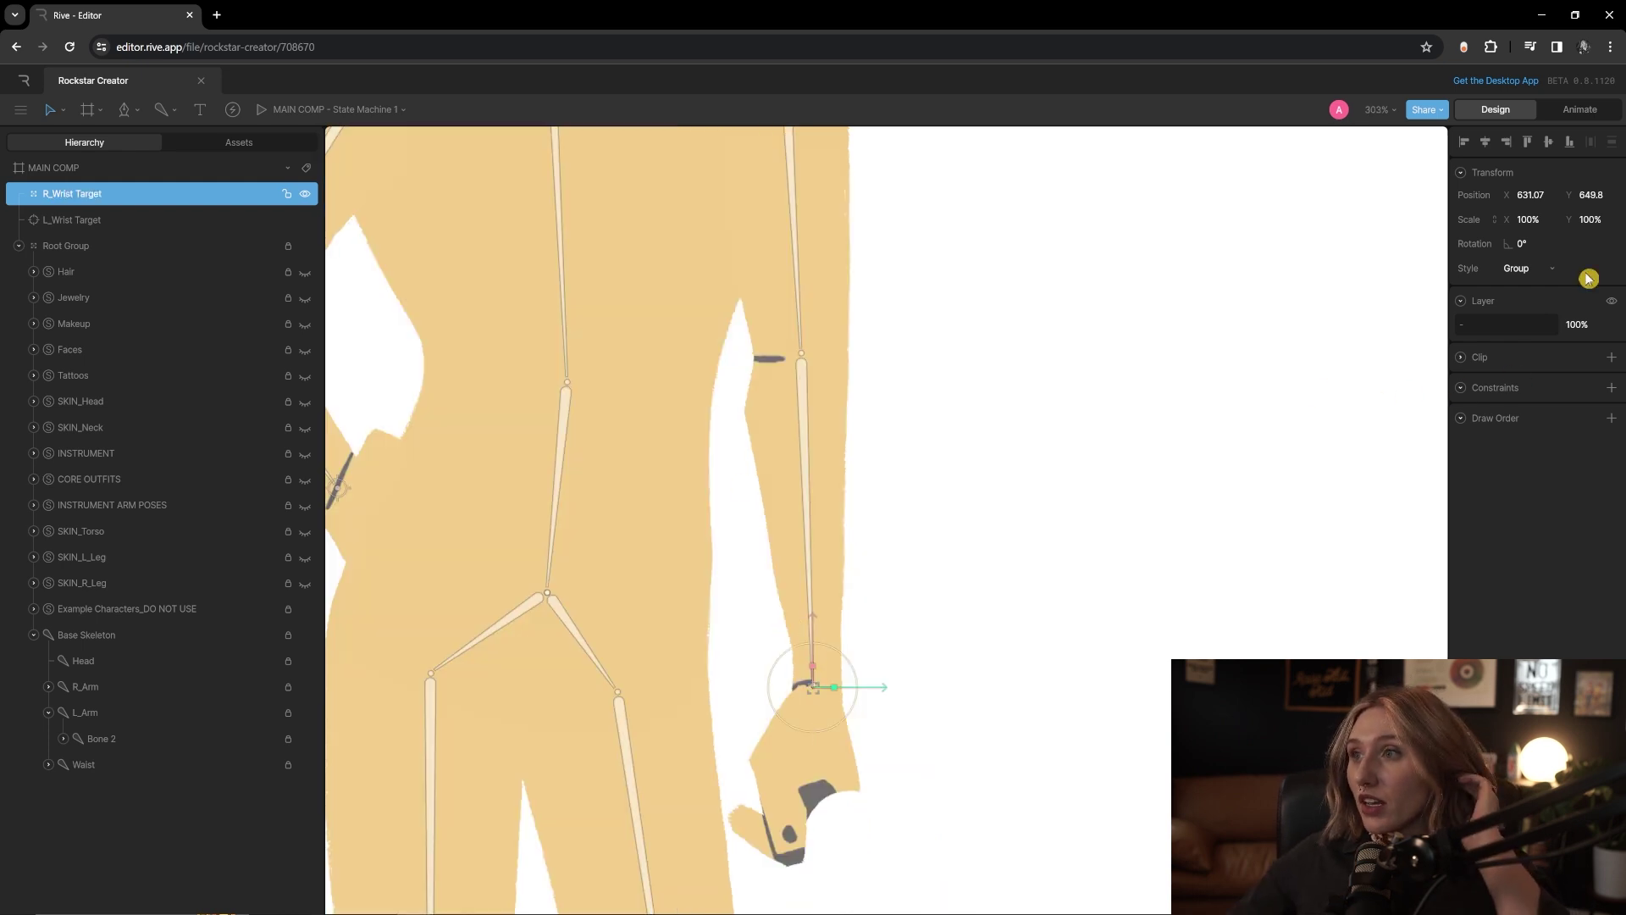
pyautogui.click(1550, 269)
pyautogui.click(1548, 293)
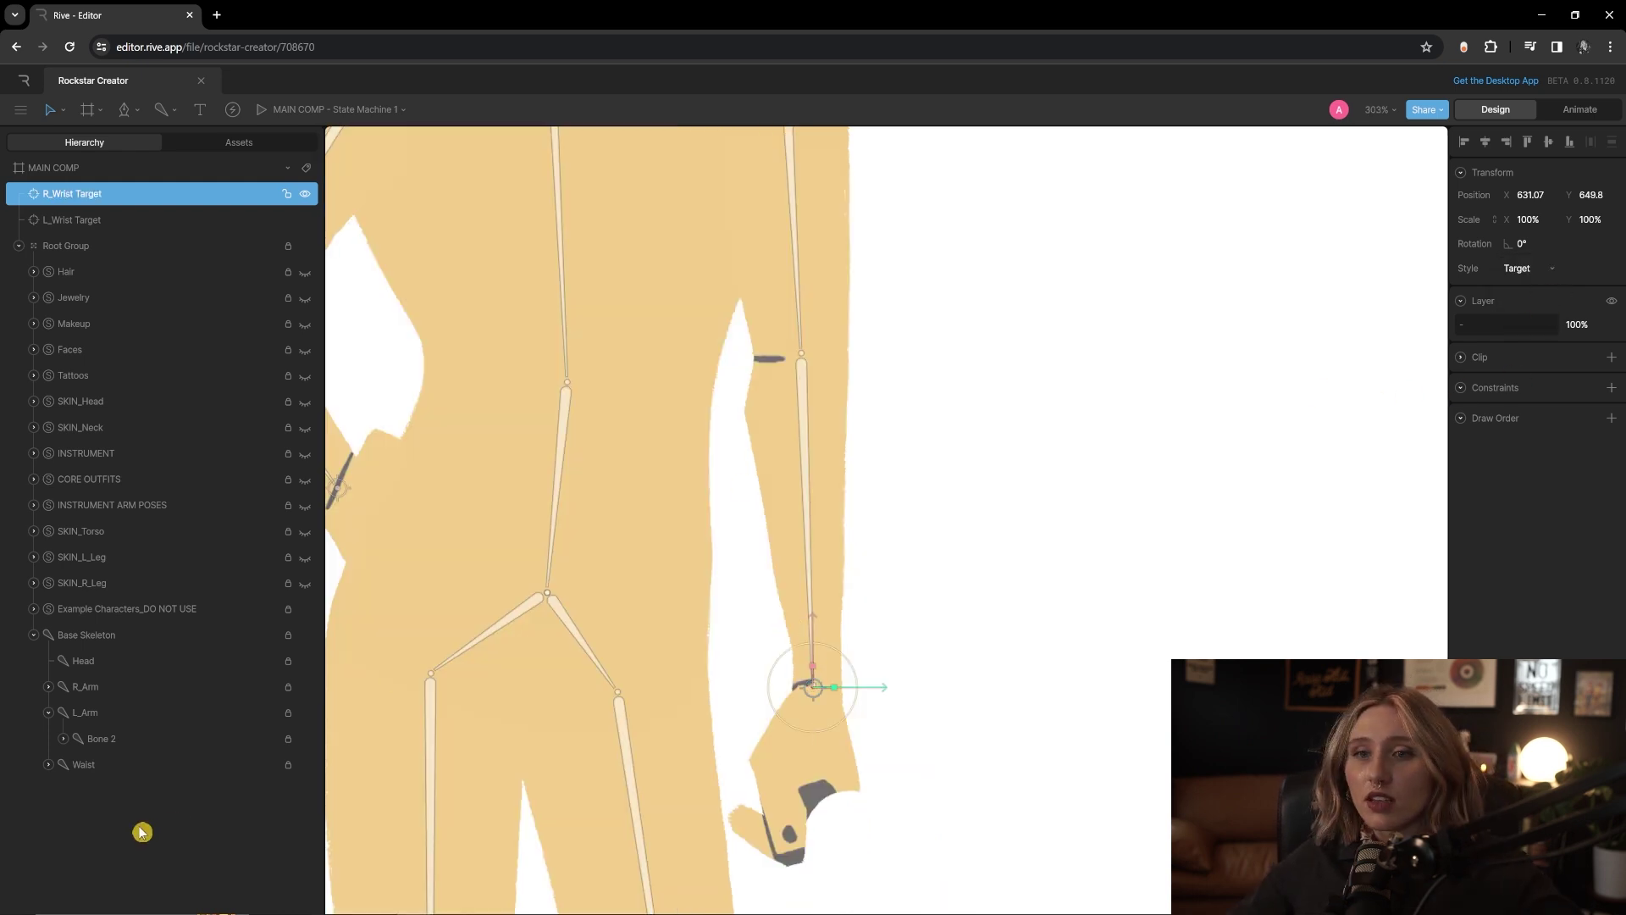
# - Give the right arm's Bone 3 a two-bone IK constraint targeting R_Wrist Target
pyautogui.click(105, 691)
pyautogui.click(48, 712)
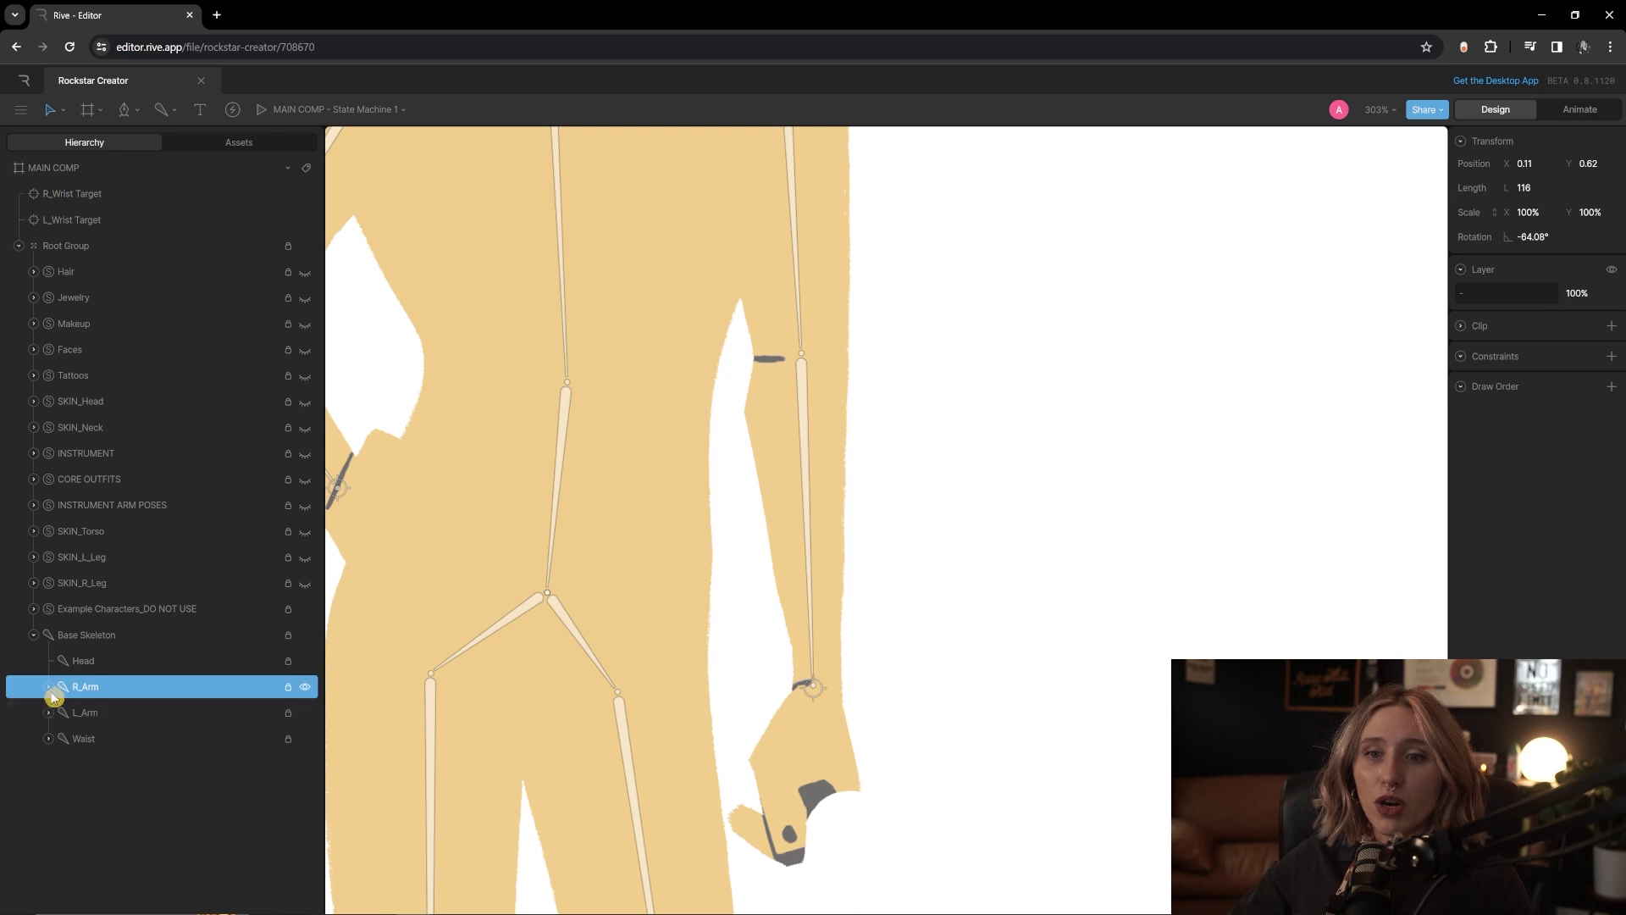
pyautogui.click(49, 688)
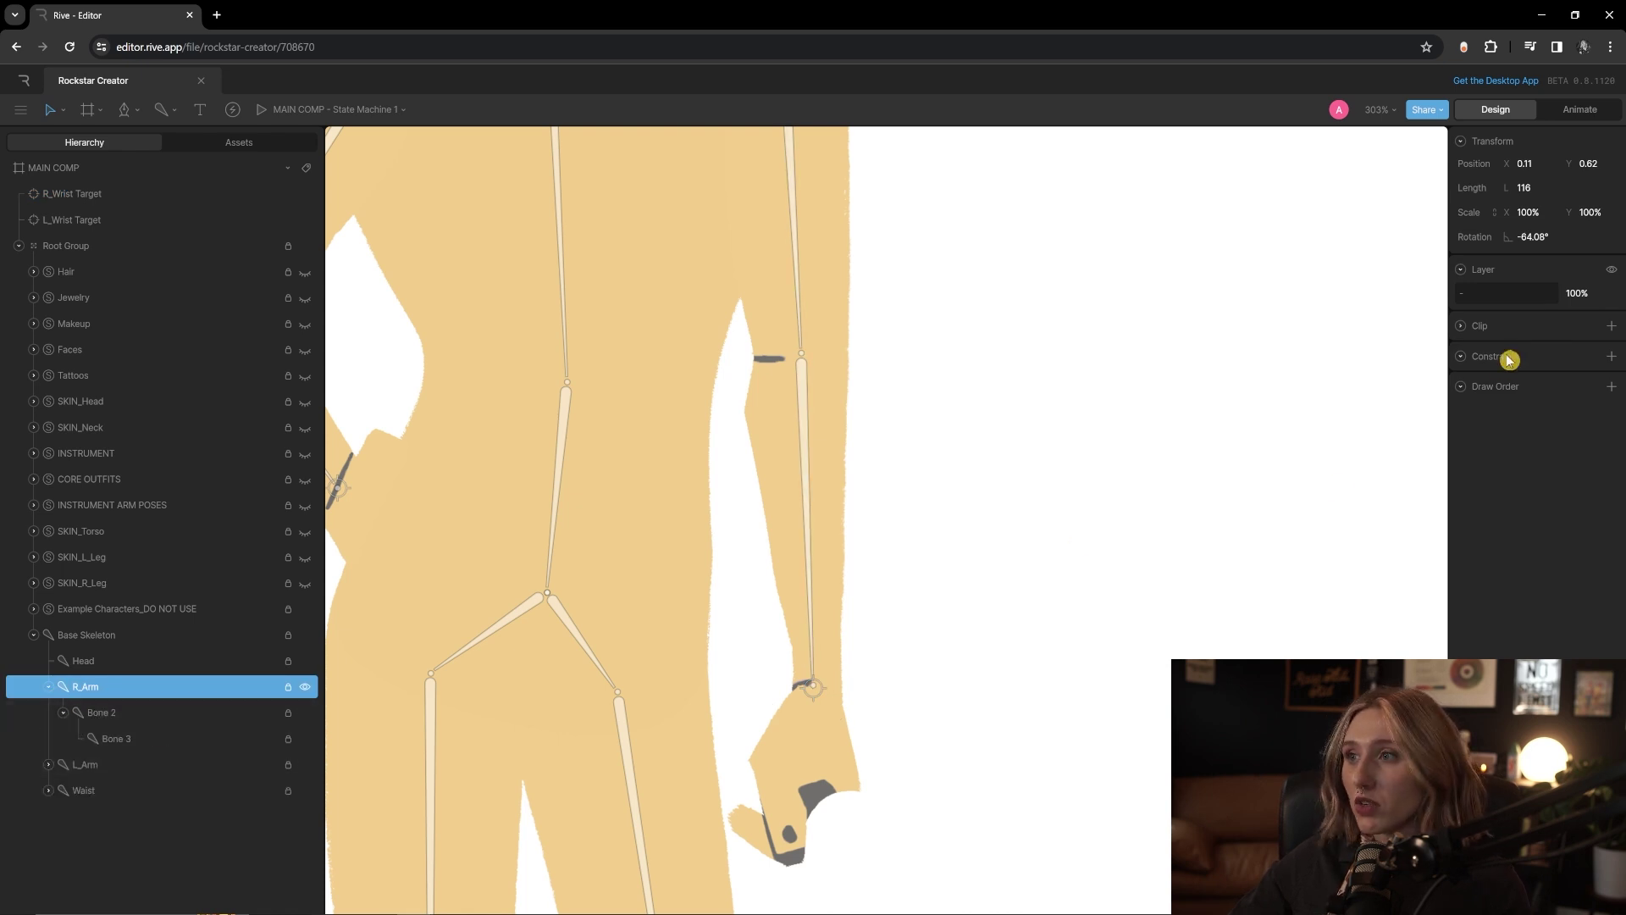
pyautogui.click(143, 740)
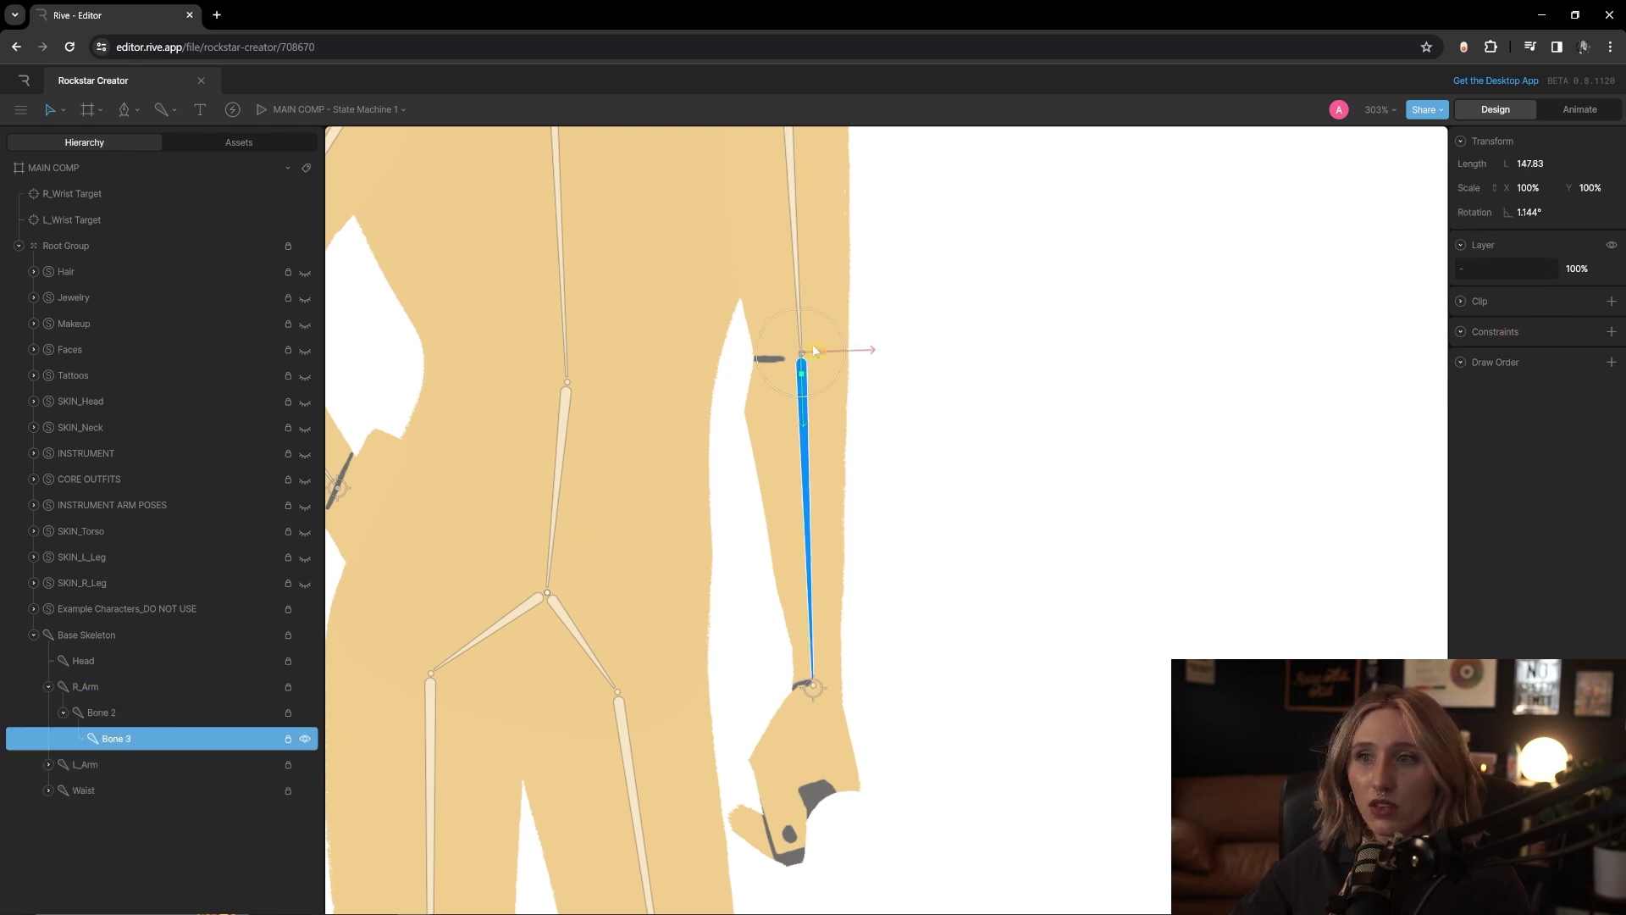
pyautogui.click(1611, 331)
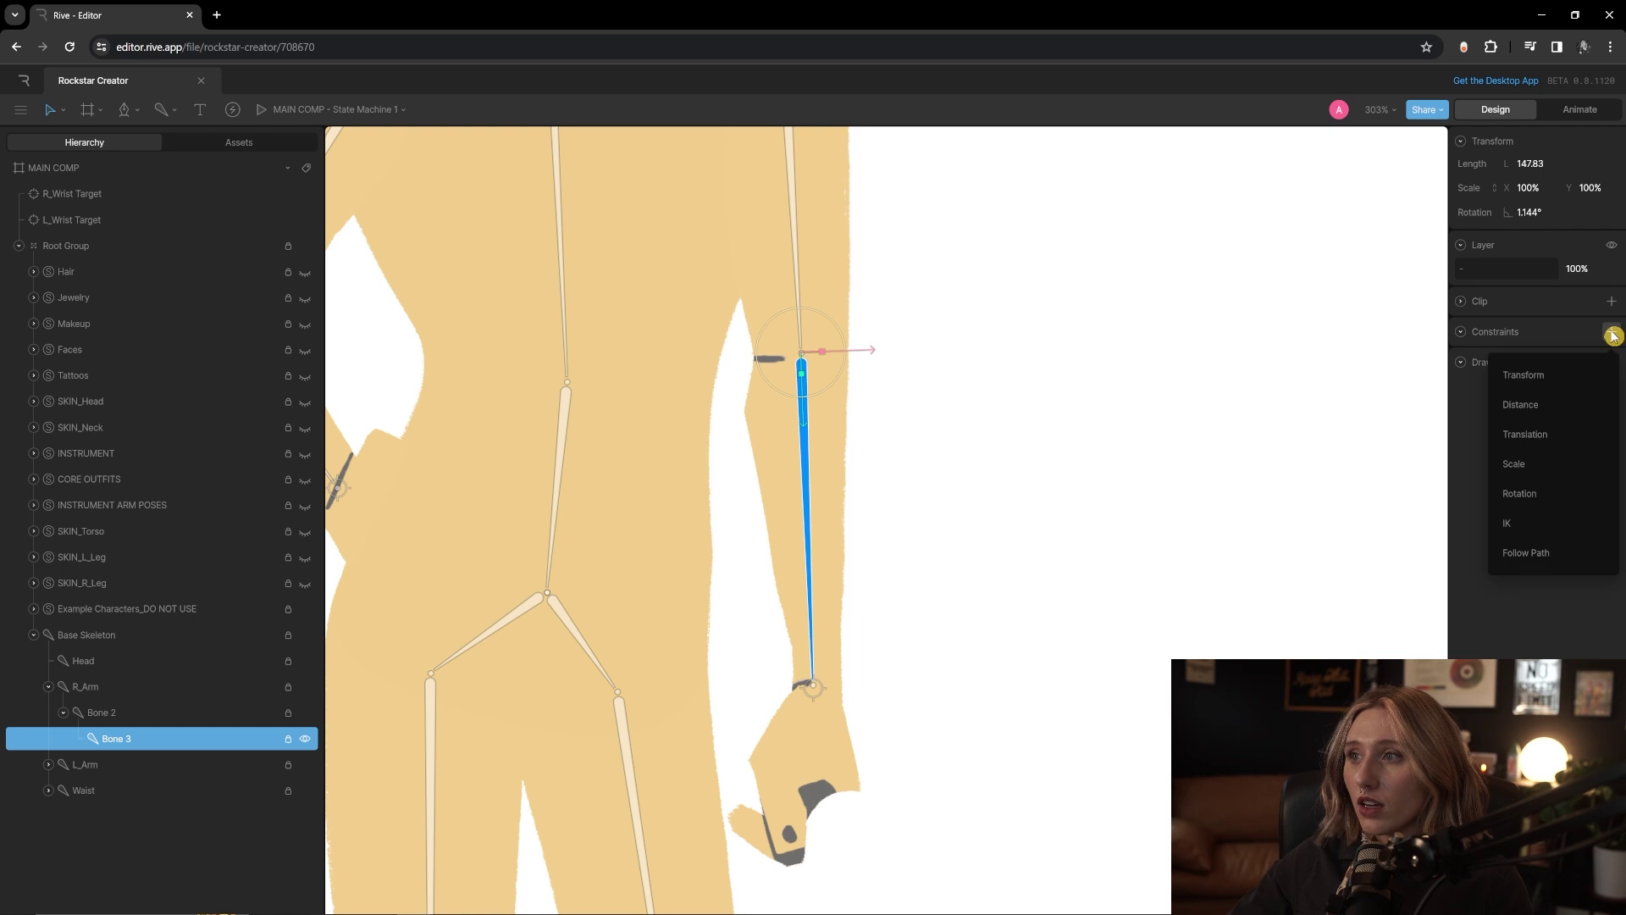
pyautogui.click(1522, 525)
pyautogui.click(1463, 355)
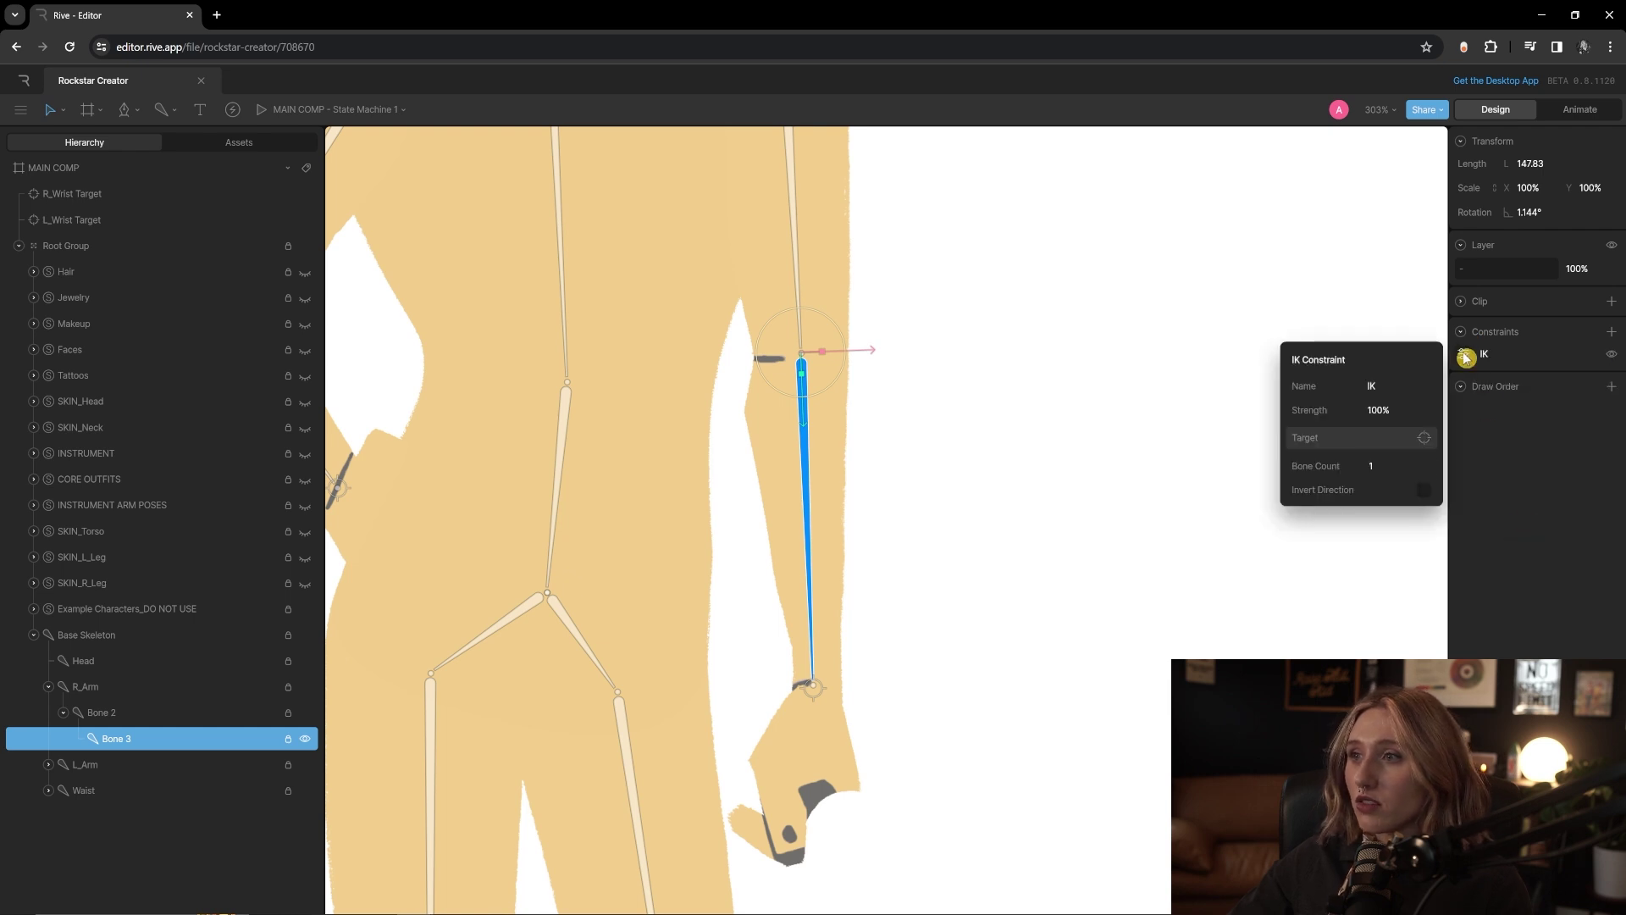
pyautogui.click(1386, 466)
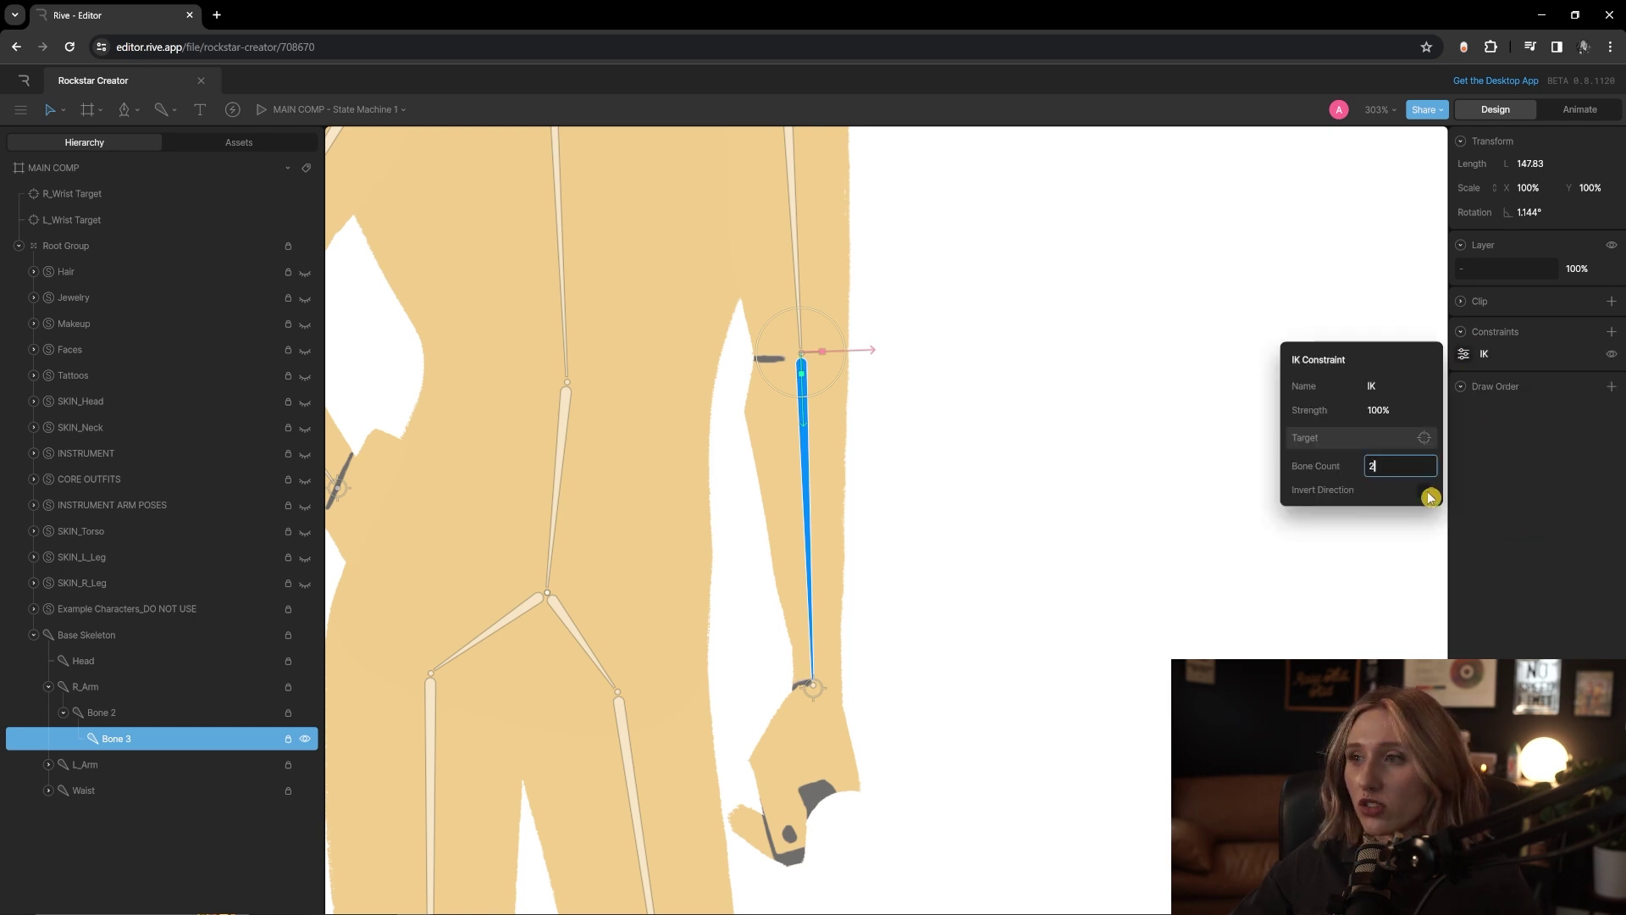
pyautogui.press('Tab')
pyautogui.press('Tab')
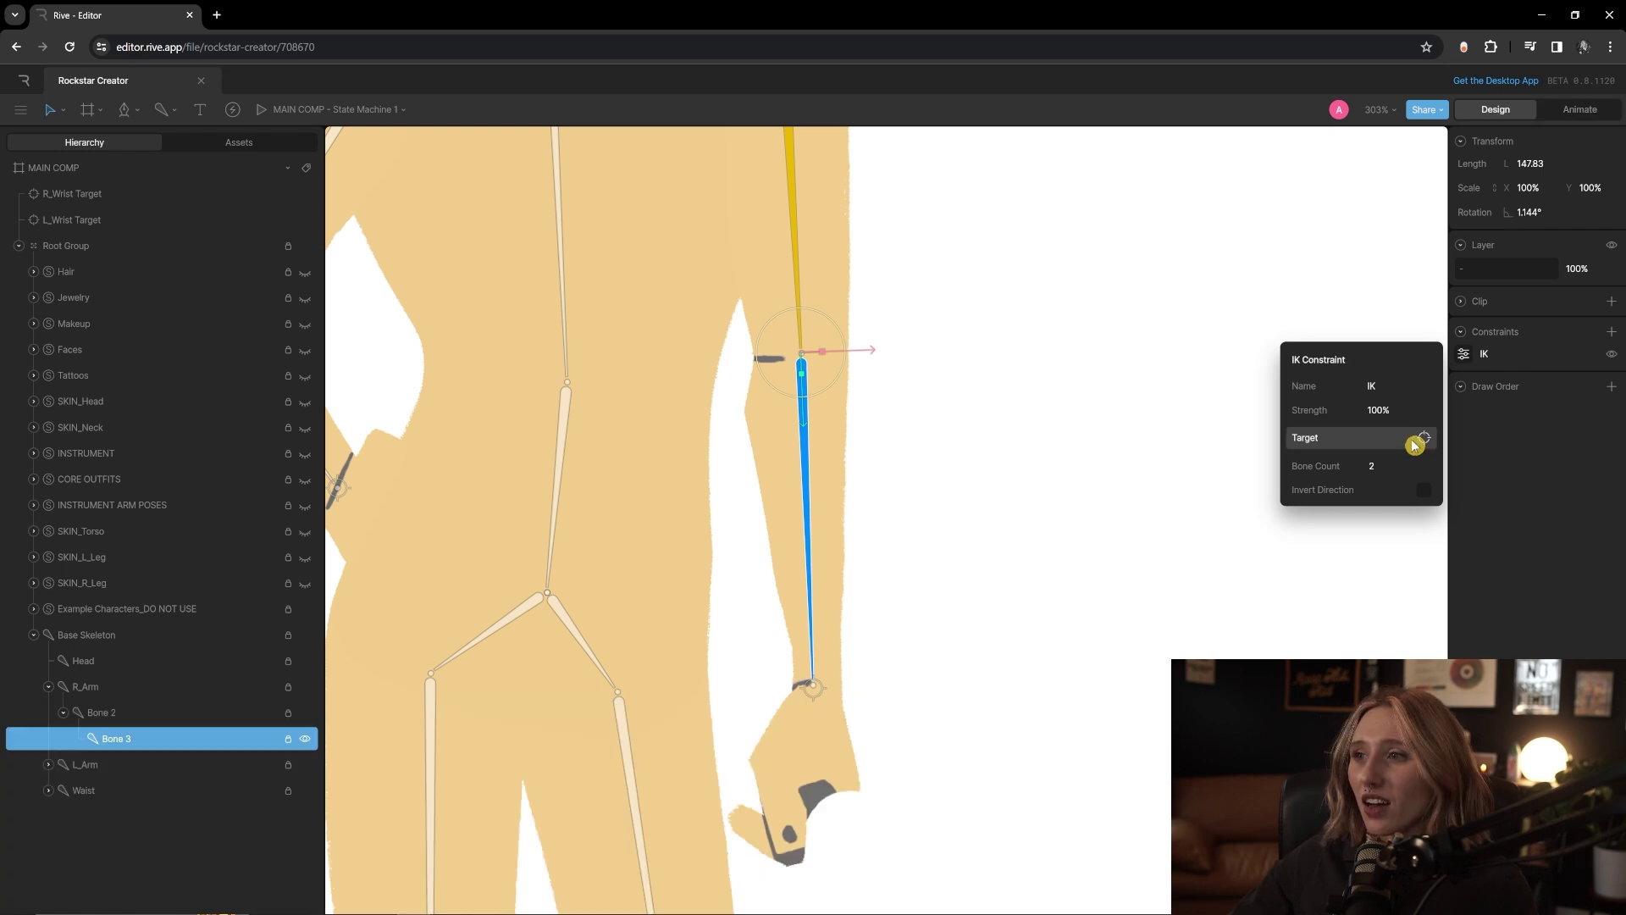
pyautogui.click(1414, 440)
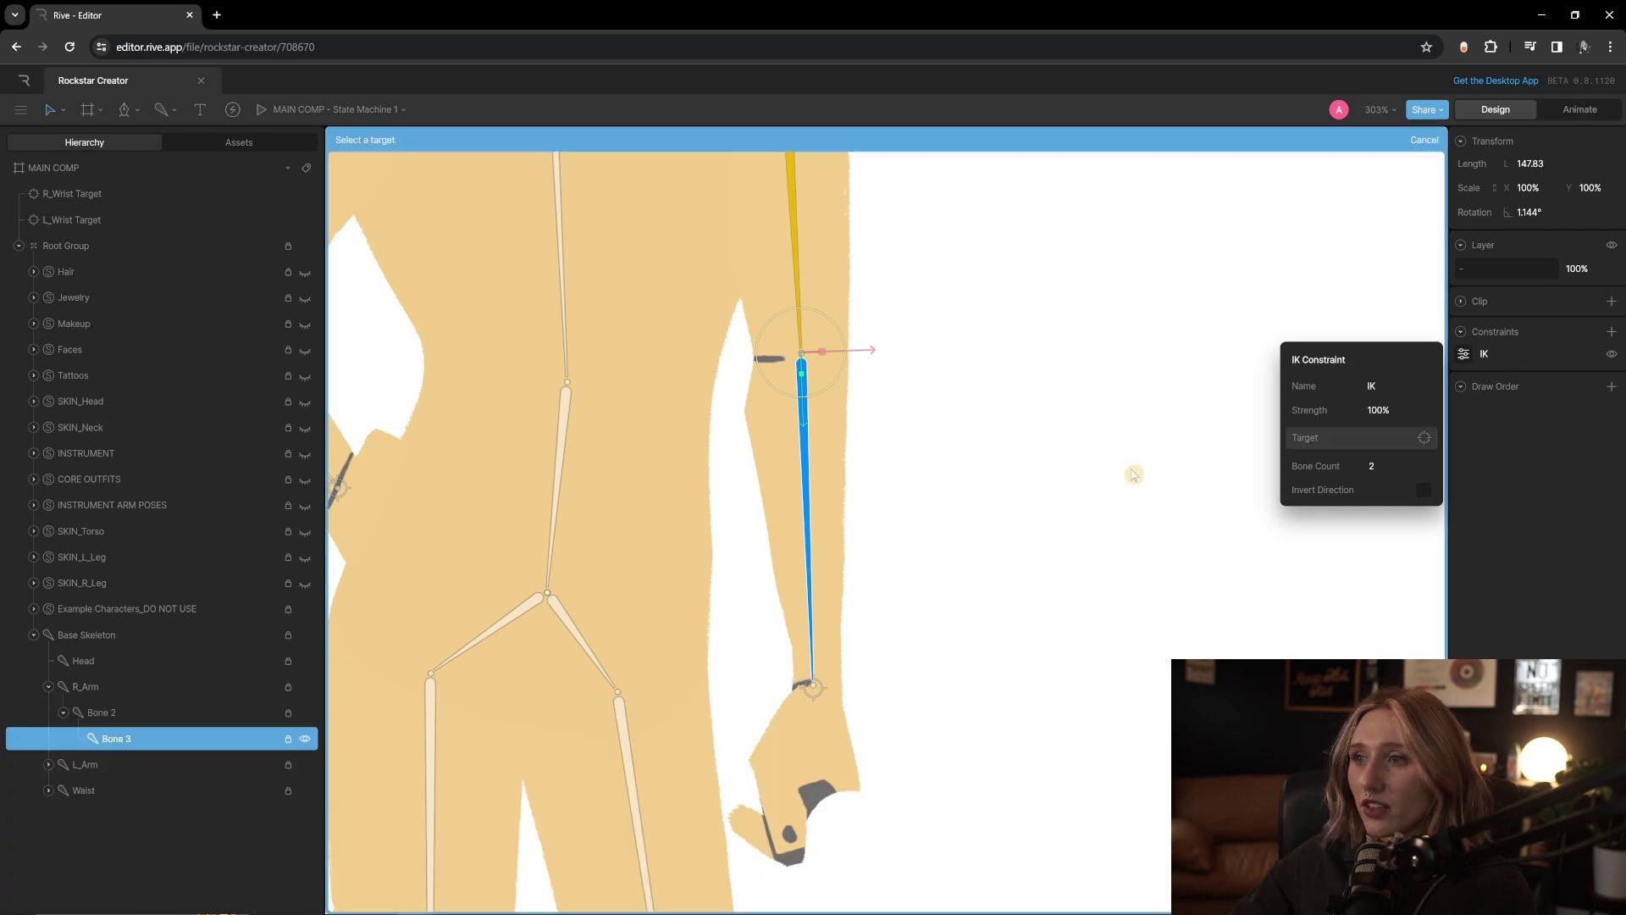
pyautogui.click(95, 194)
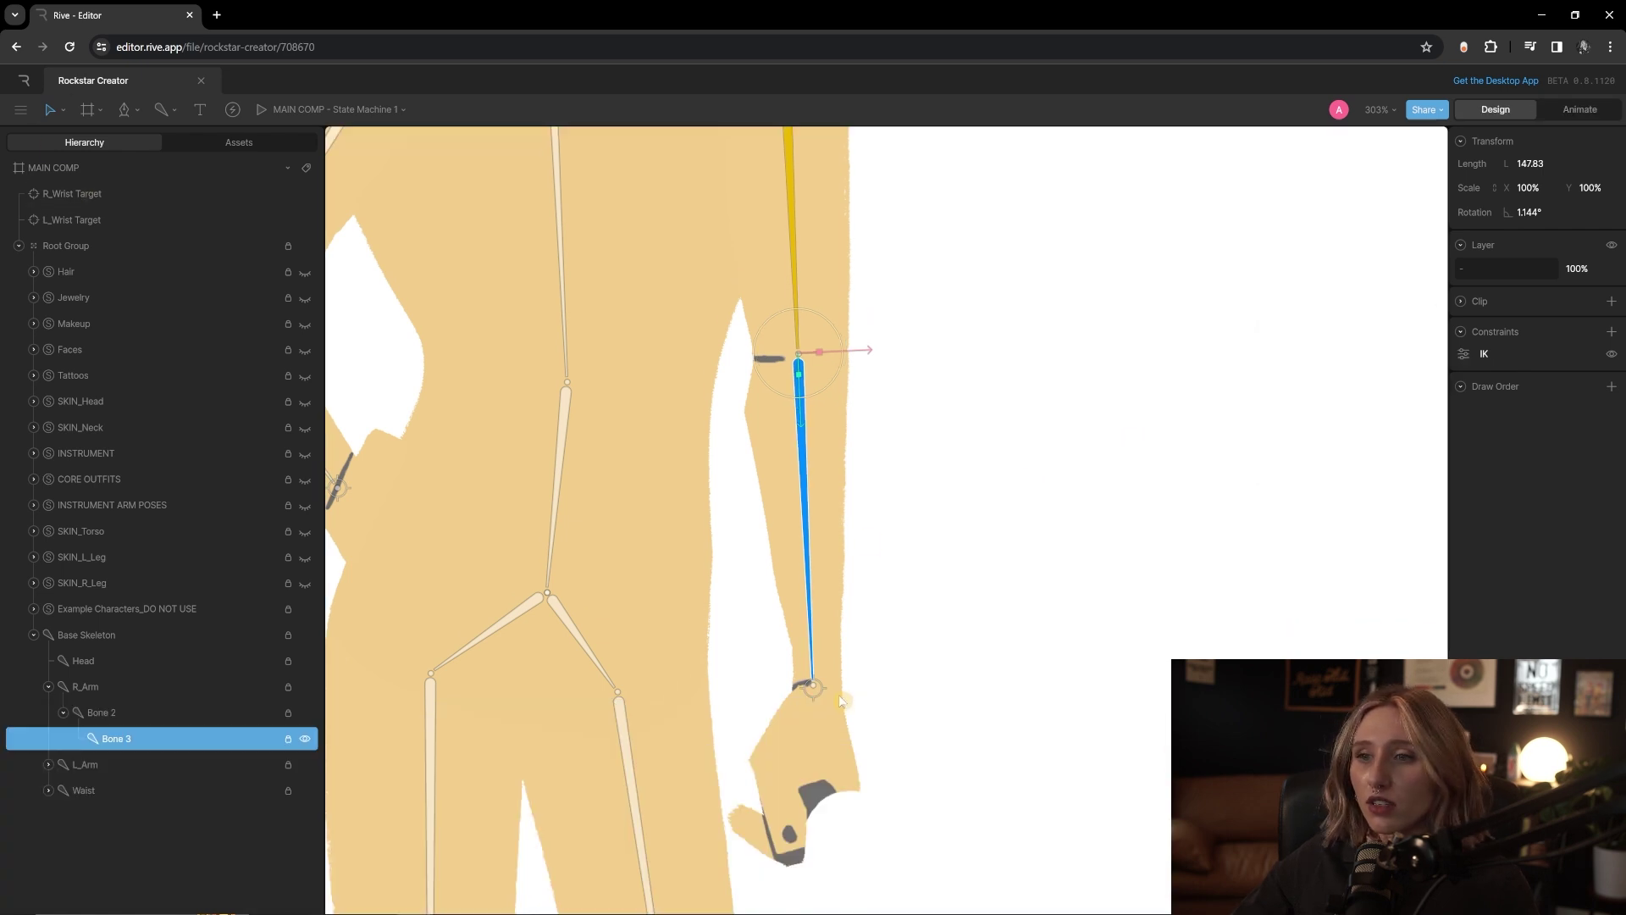
# - Test the right arm by moving R_Wrist Target, undoing and redoing moves, then select Base Skeleton
pyautogui.click(813, 688)
pyautogui.hotkey('shift', '1')
pyautogui.moveTo(947, 542); pyautogui.dragTo(845, 618)
pyautogui.scroll(3, 880, 436)
pyautogui.scroll(2, 872, 398)
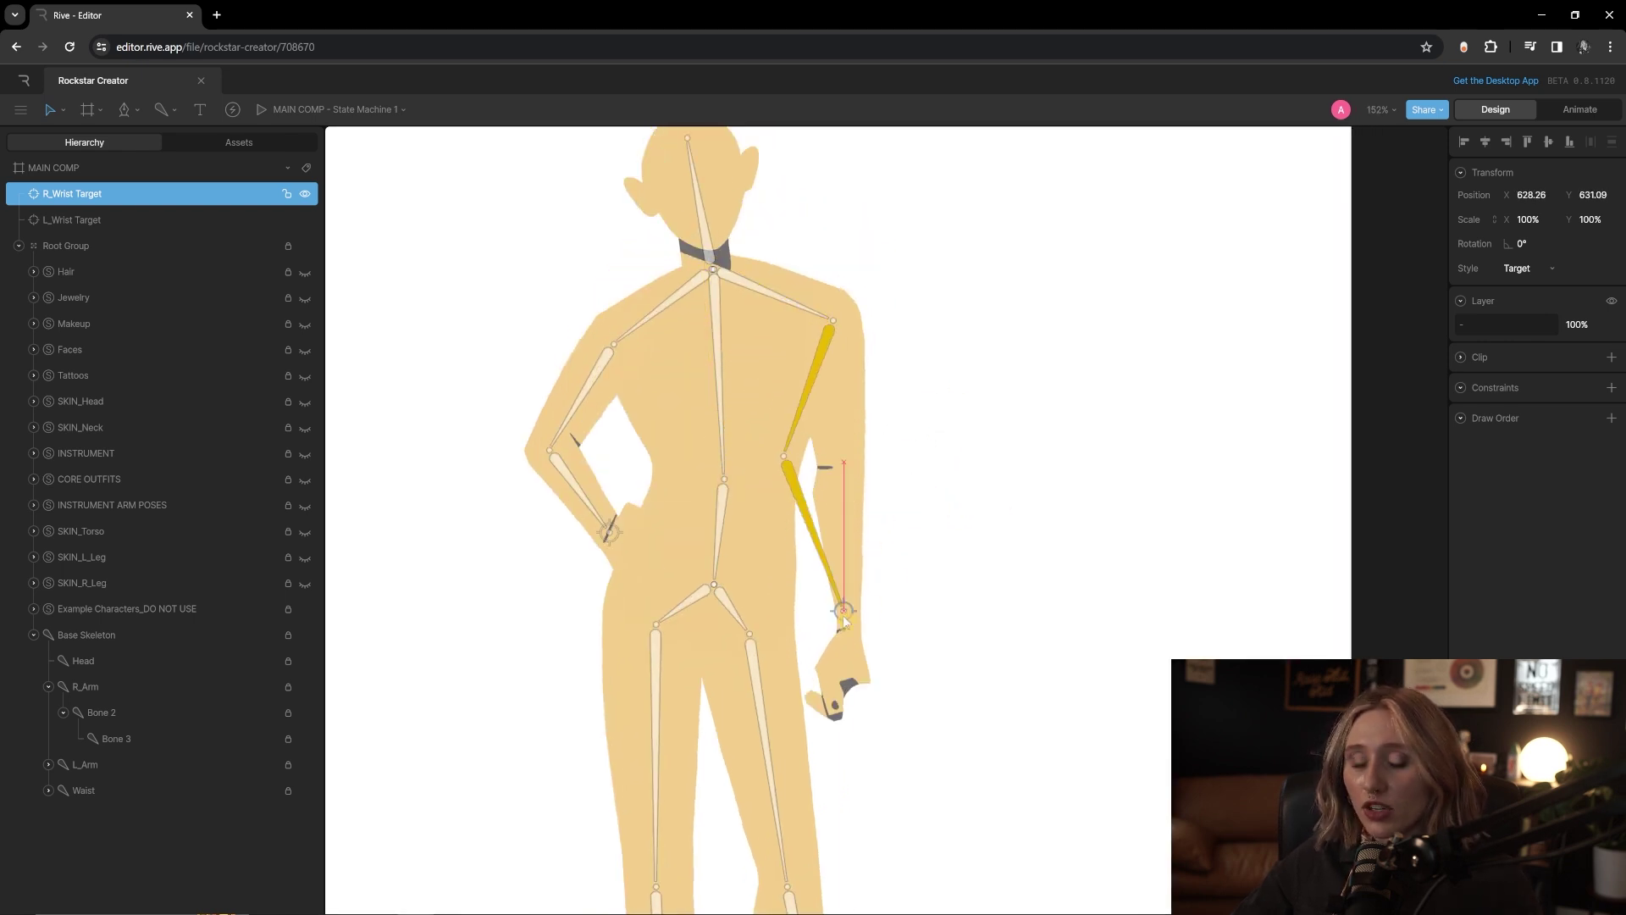
pyautogui.hotkey('ctrl', 'z')
pyautogui.hotkey('ctrl', 'shift', 'z')
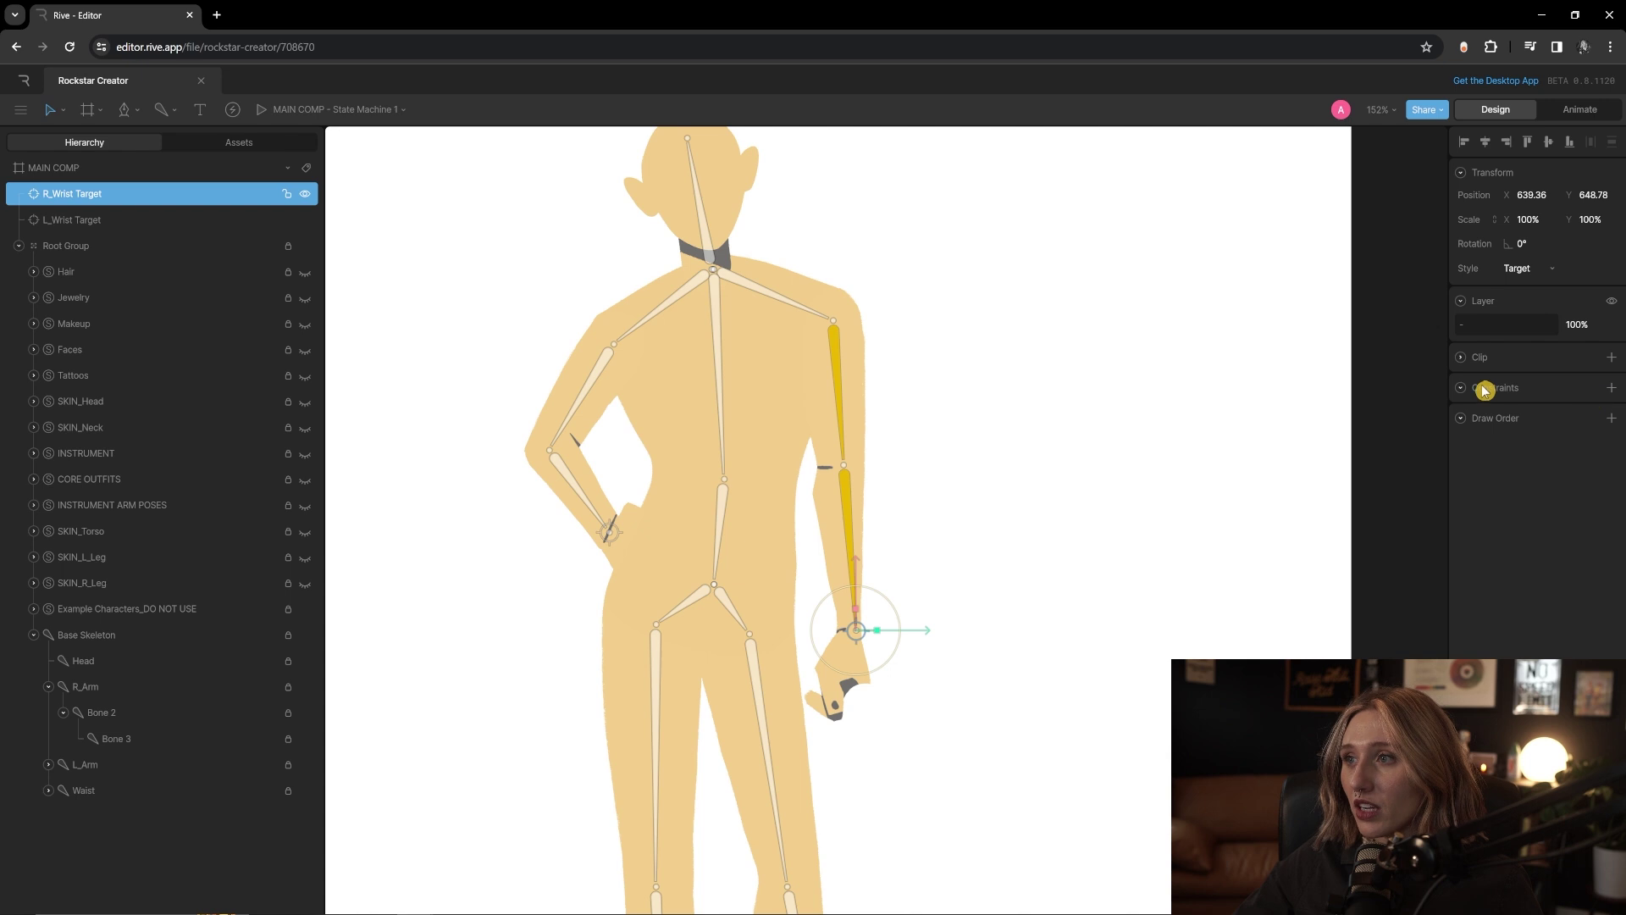
pyautogui.hotkey('ctrl', 'z')
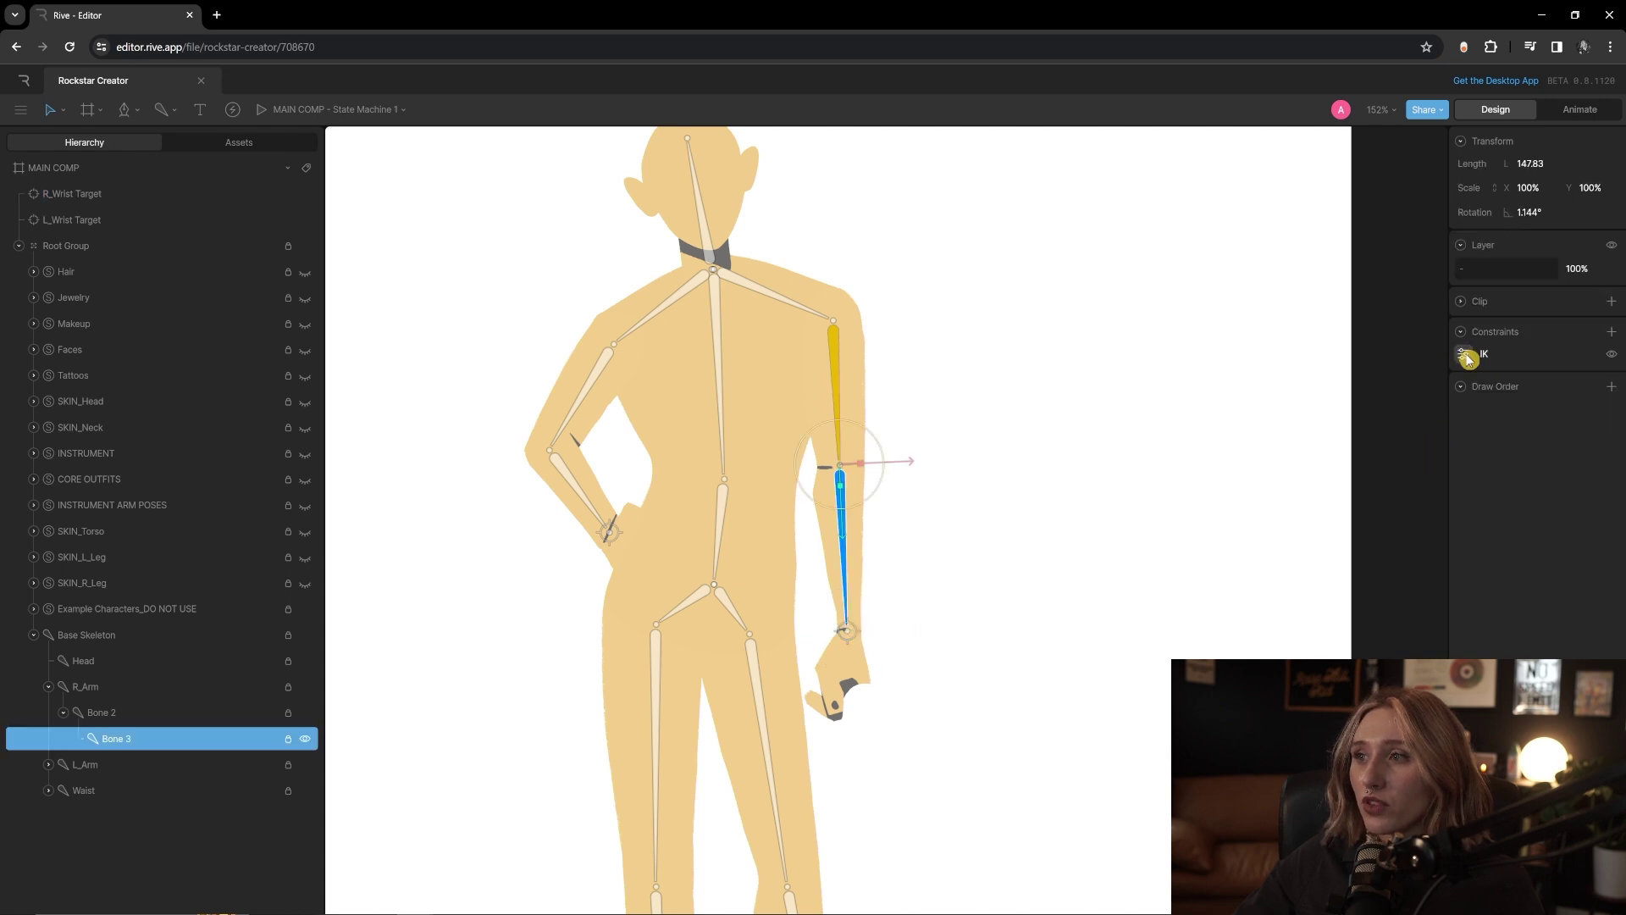
pyautogui.click(1465, 355)
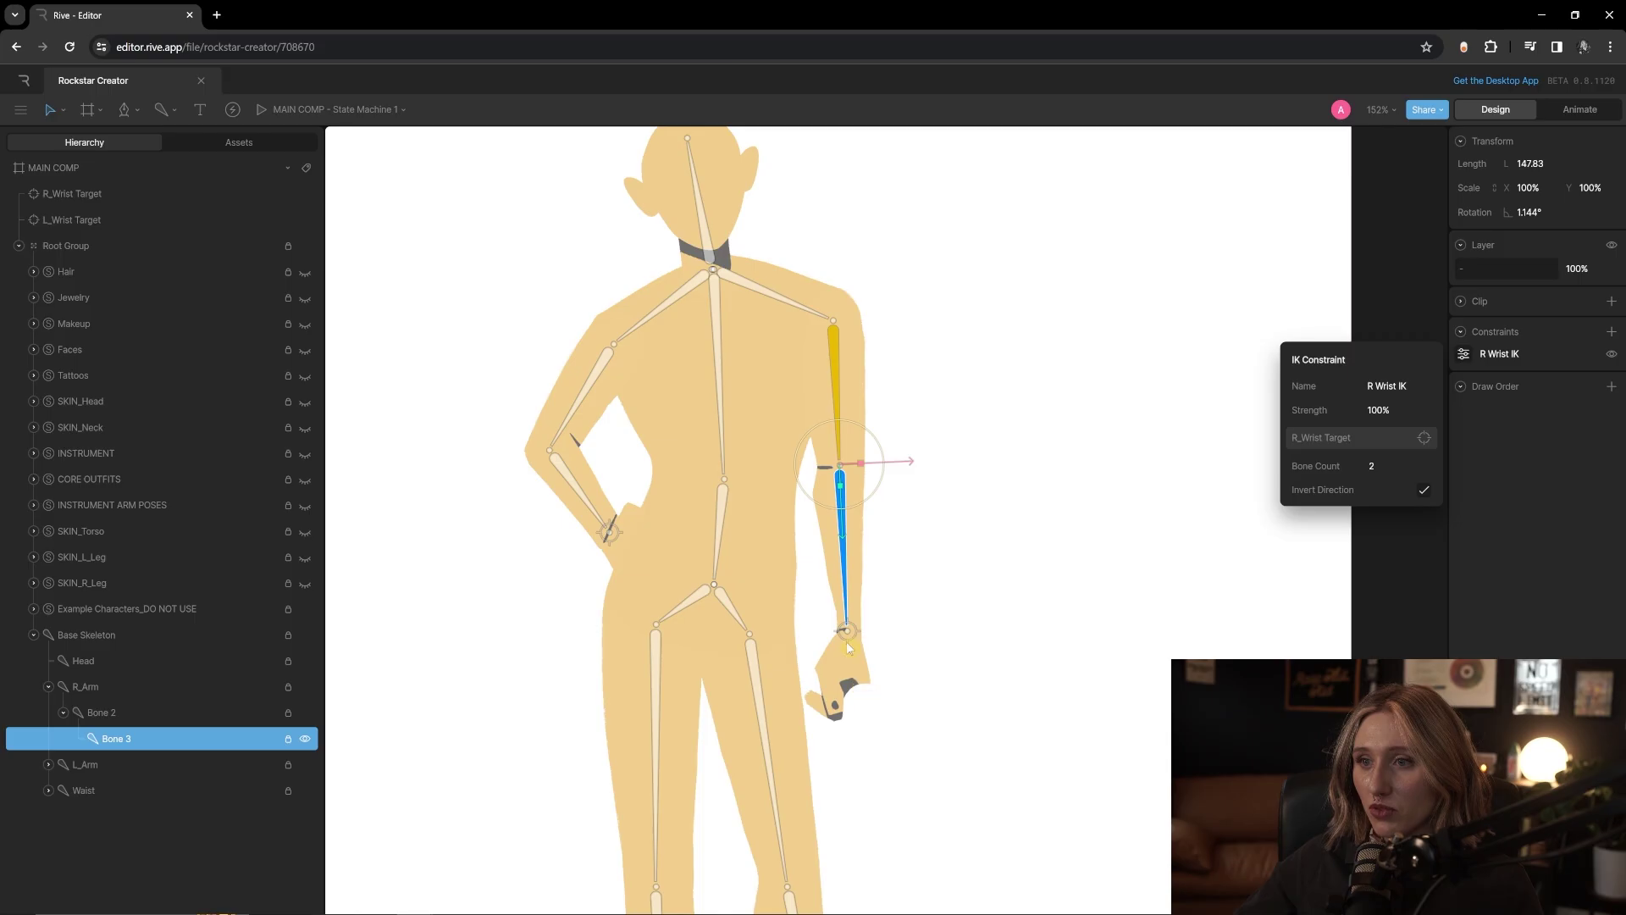
pyautogui.click(849, 645)
pyautogui.moveTo(849, 645)
pyautogui.mouseDown()
pyautogui.moveTo(898, 509)
pyautogui.moveTo(891, 572)
pyautogui.moveTo(858, 624)
pyautogui.mouseUp()
pyautogui.click(238, 765)
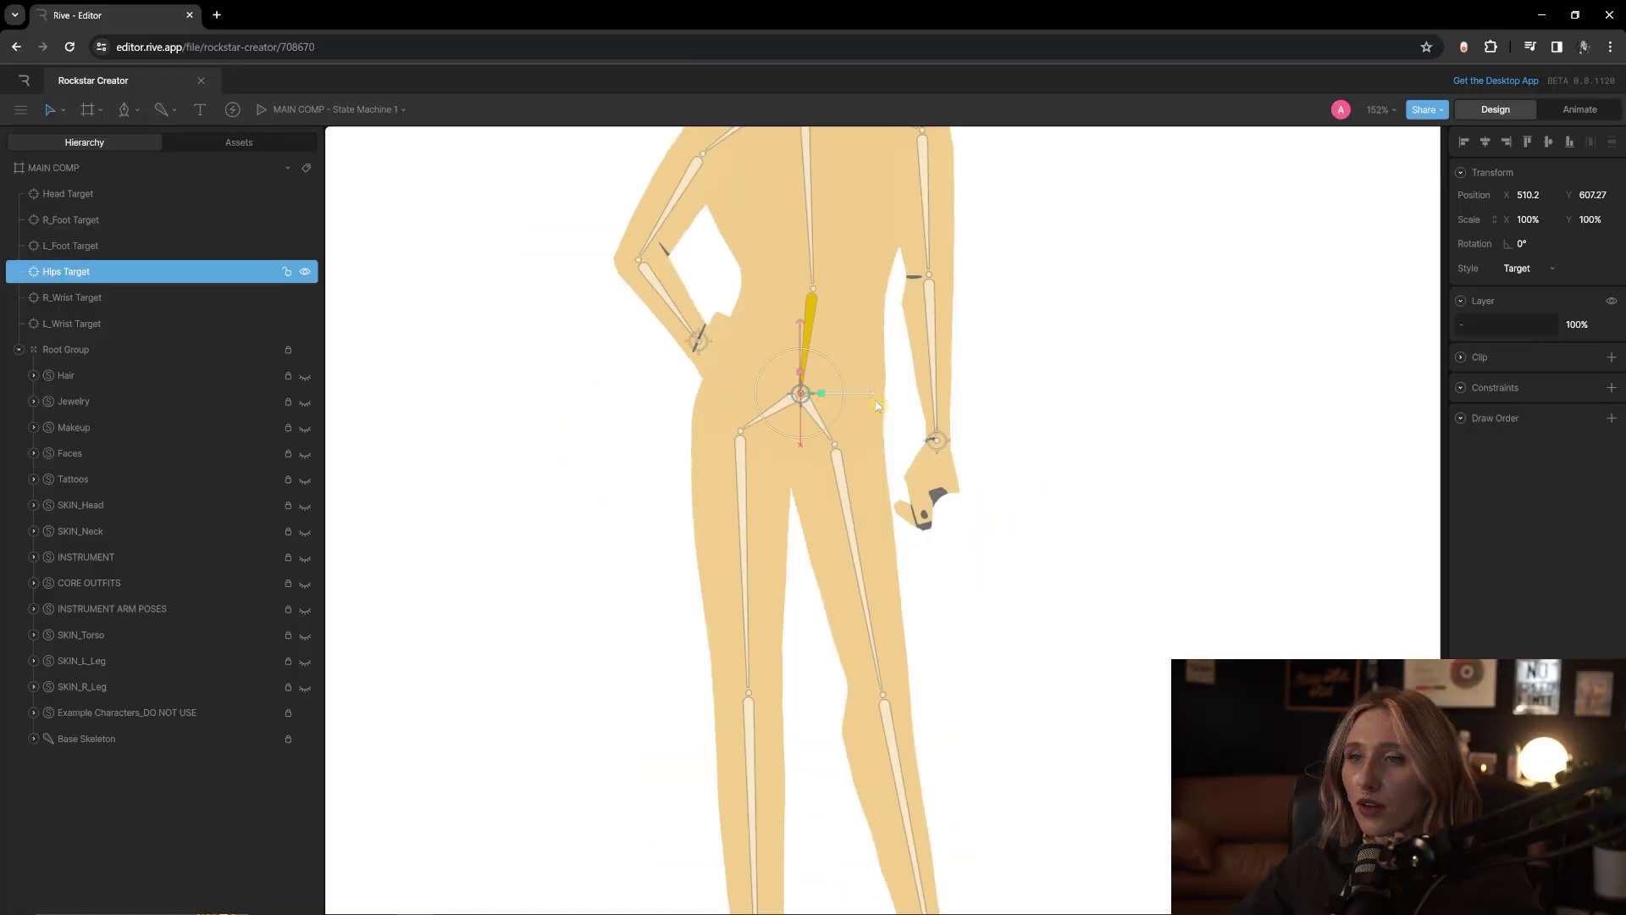
pyautogui.scroll(-5, 1059, 463)
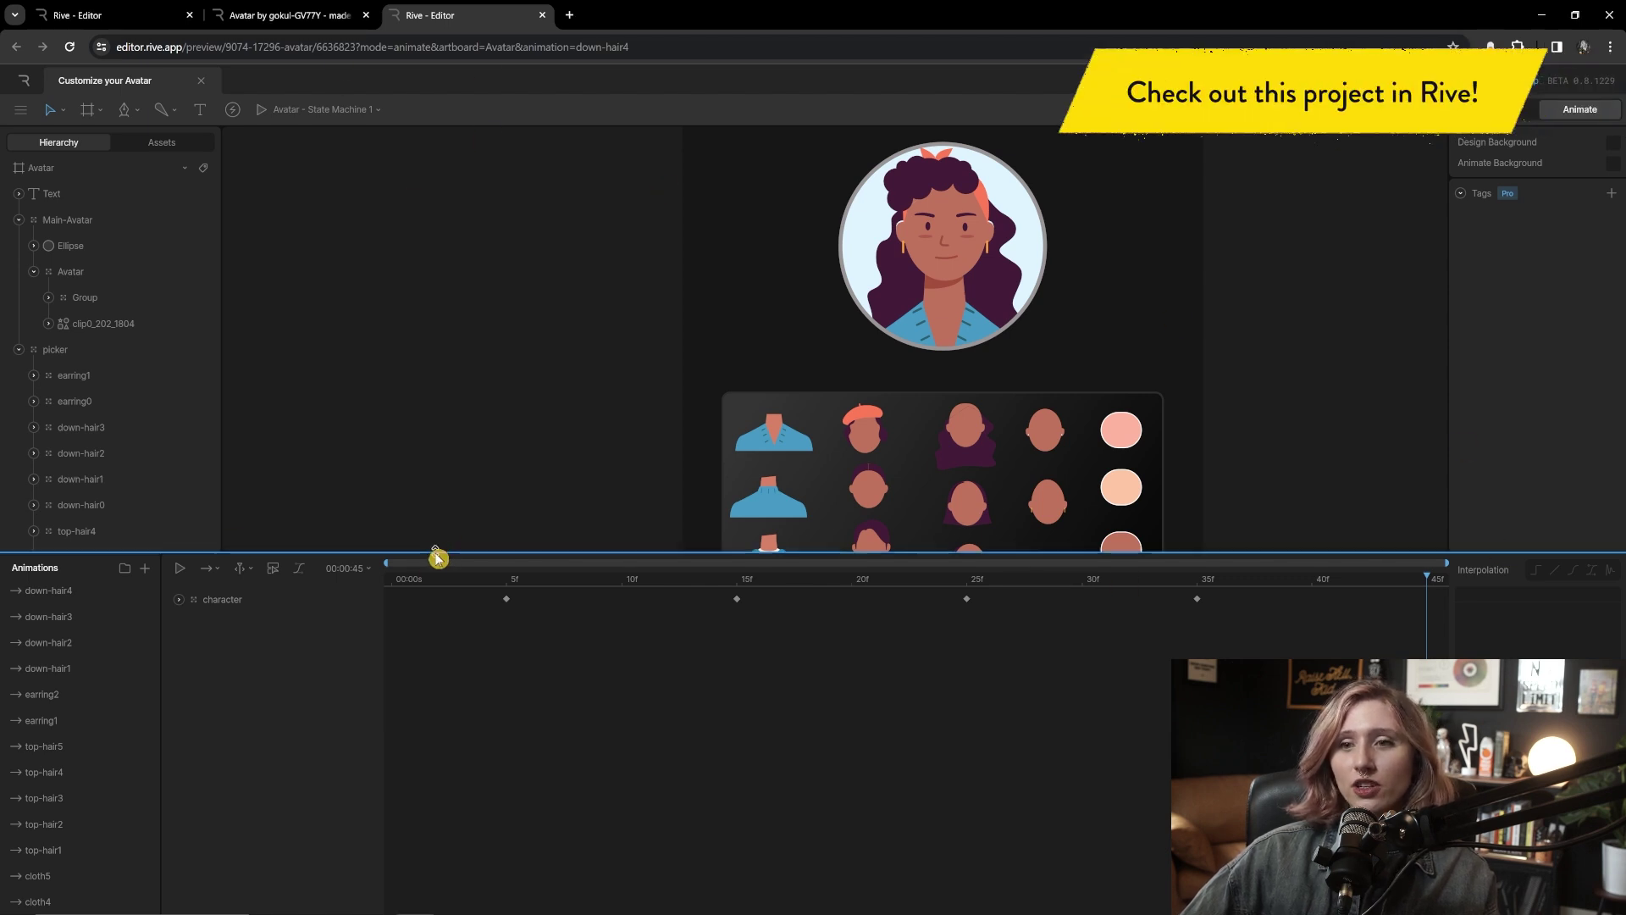
# - Enlarge the timeline panel and widen the Animations list
pyautogui.moveTo(439, 556); pyautogui.dragTo(440, 525)
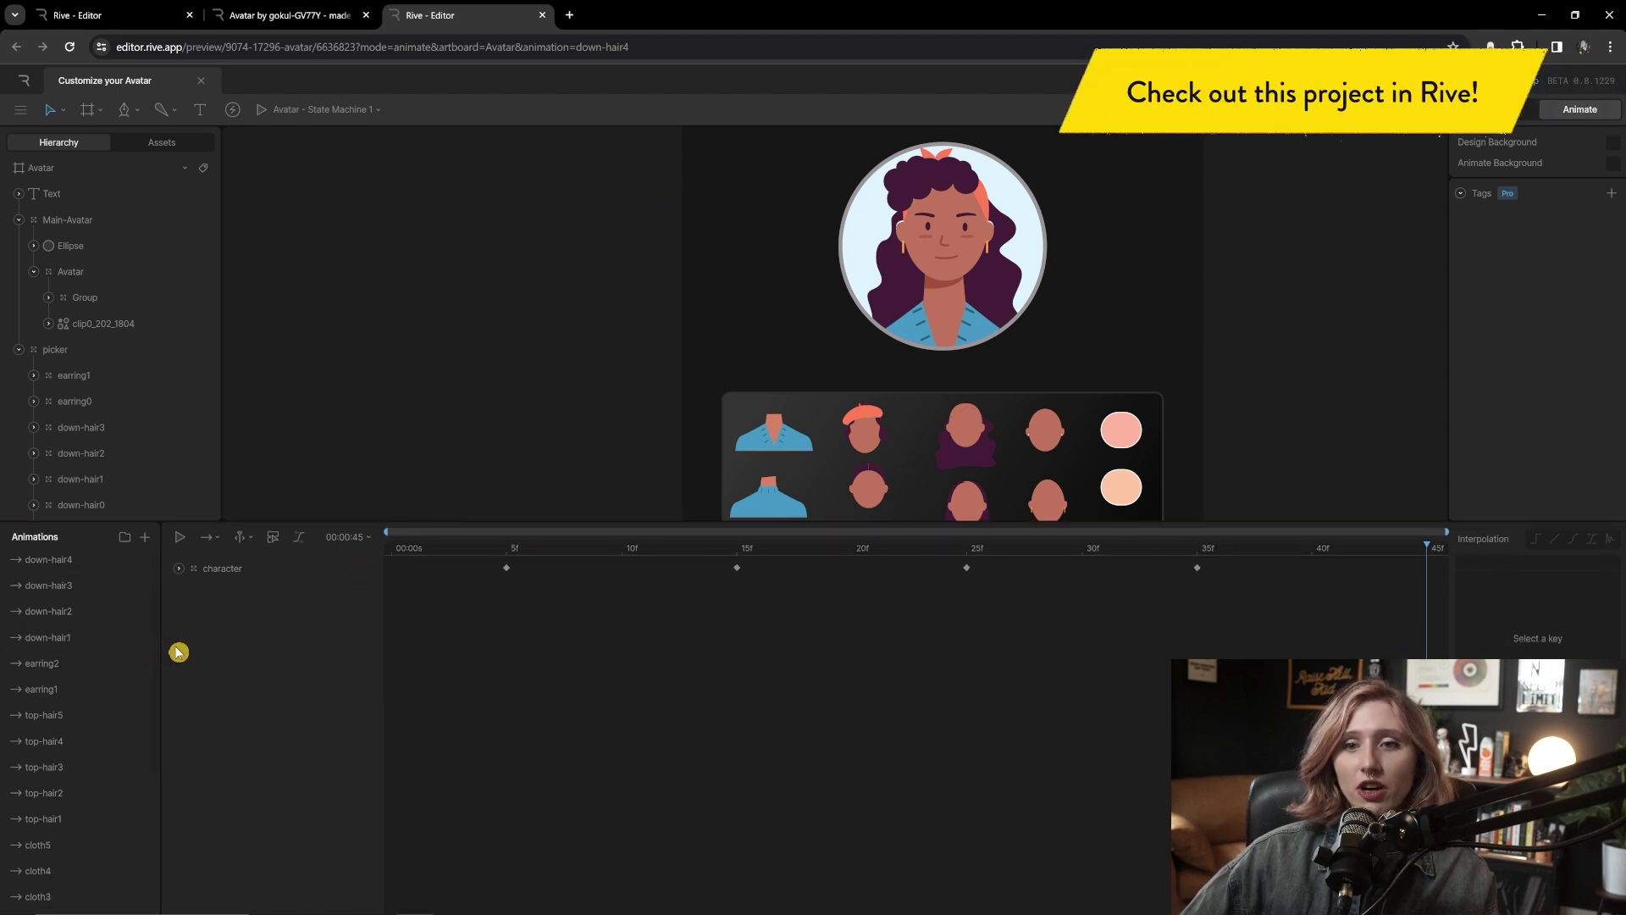
pyautogui.moveTo(166, 652); pyautogui.dragTo(261, 653)
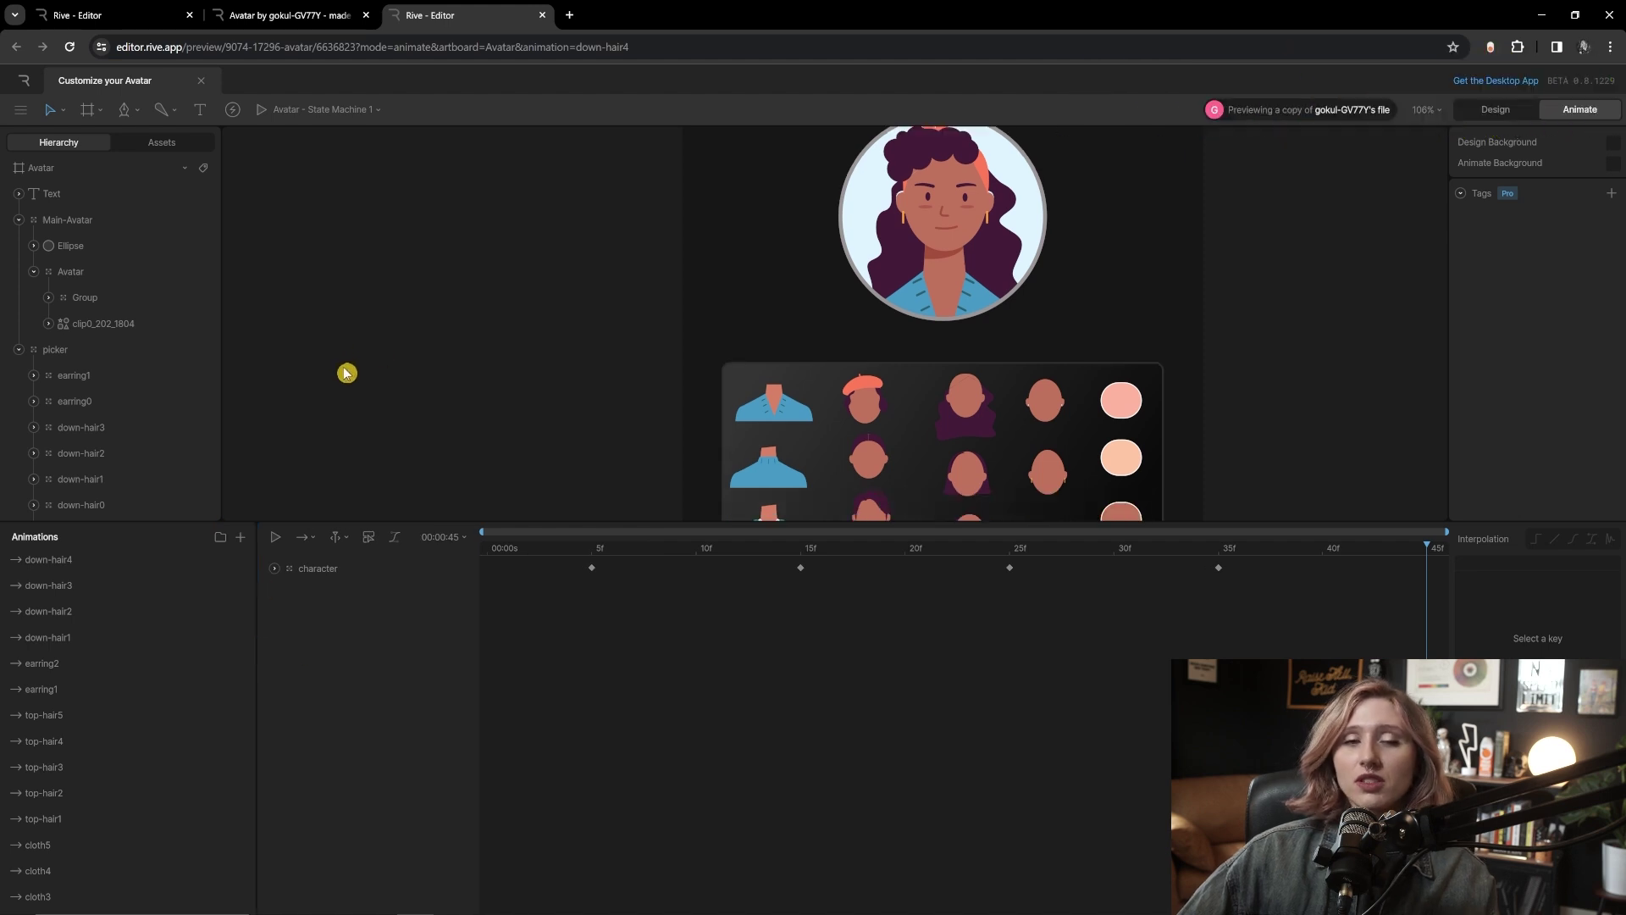
pyautogui.scroll(-3, 127, 618)
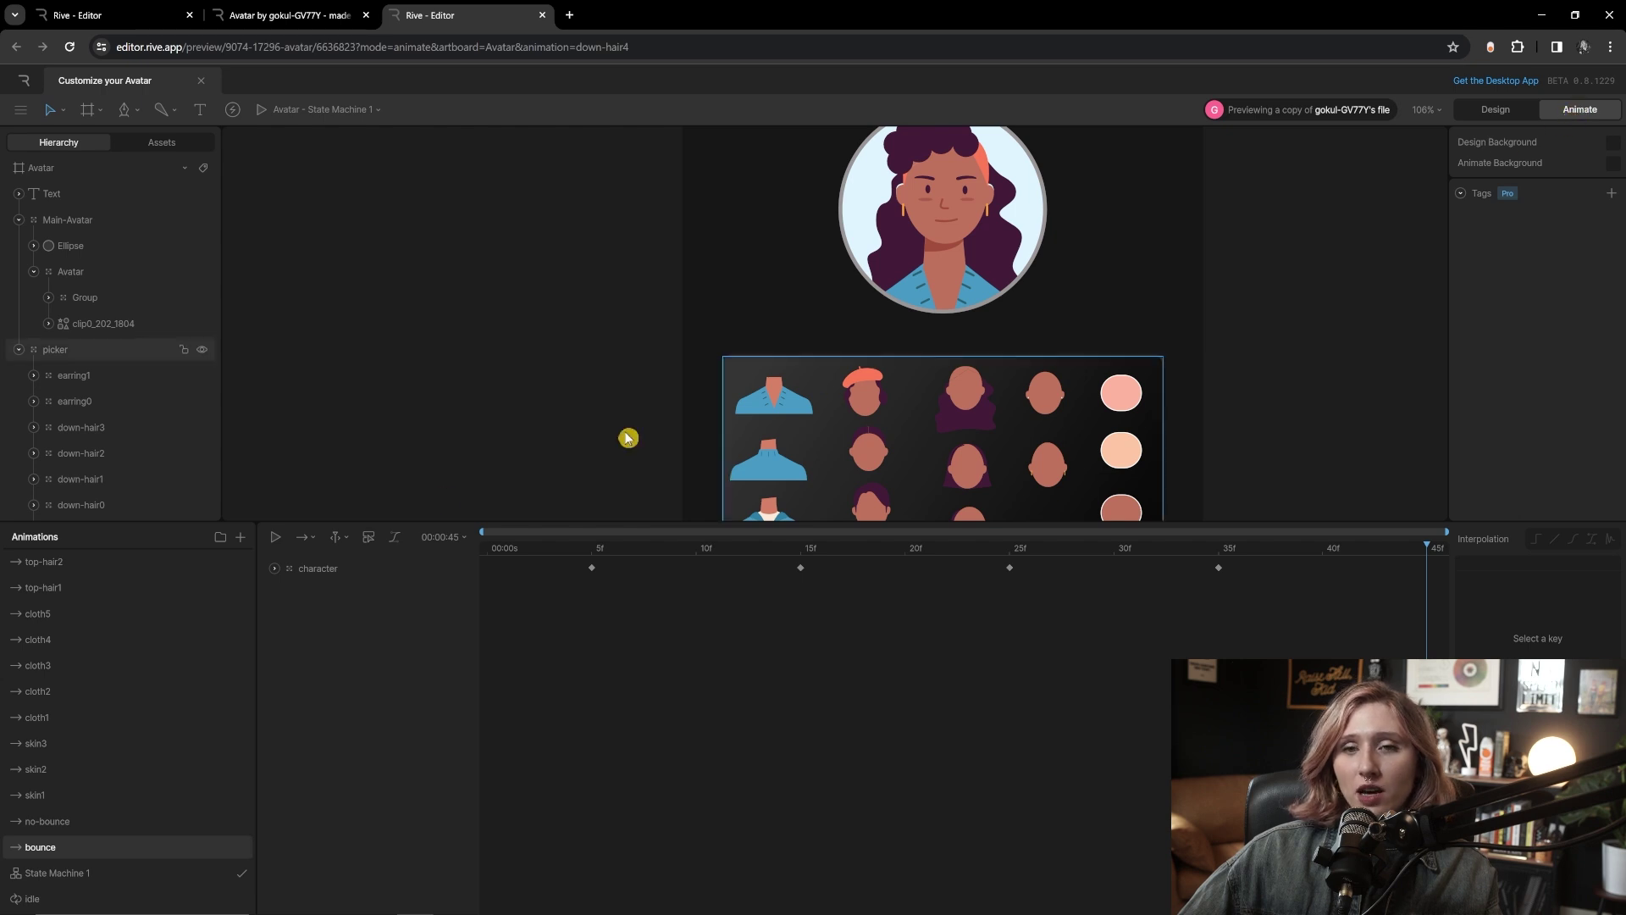
pyautogui.scroll(3, 86, 693)
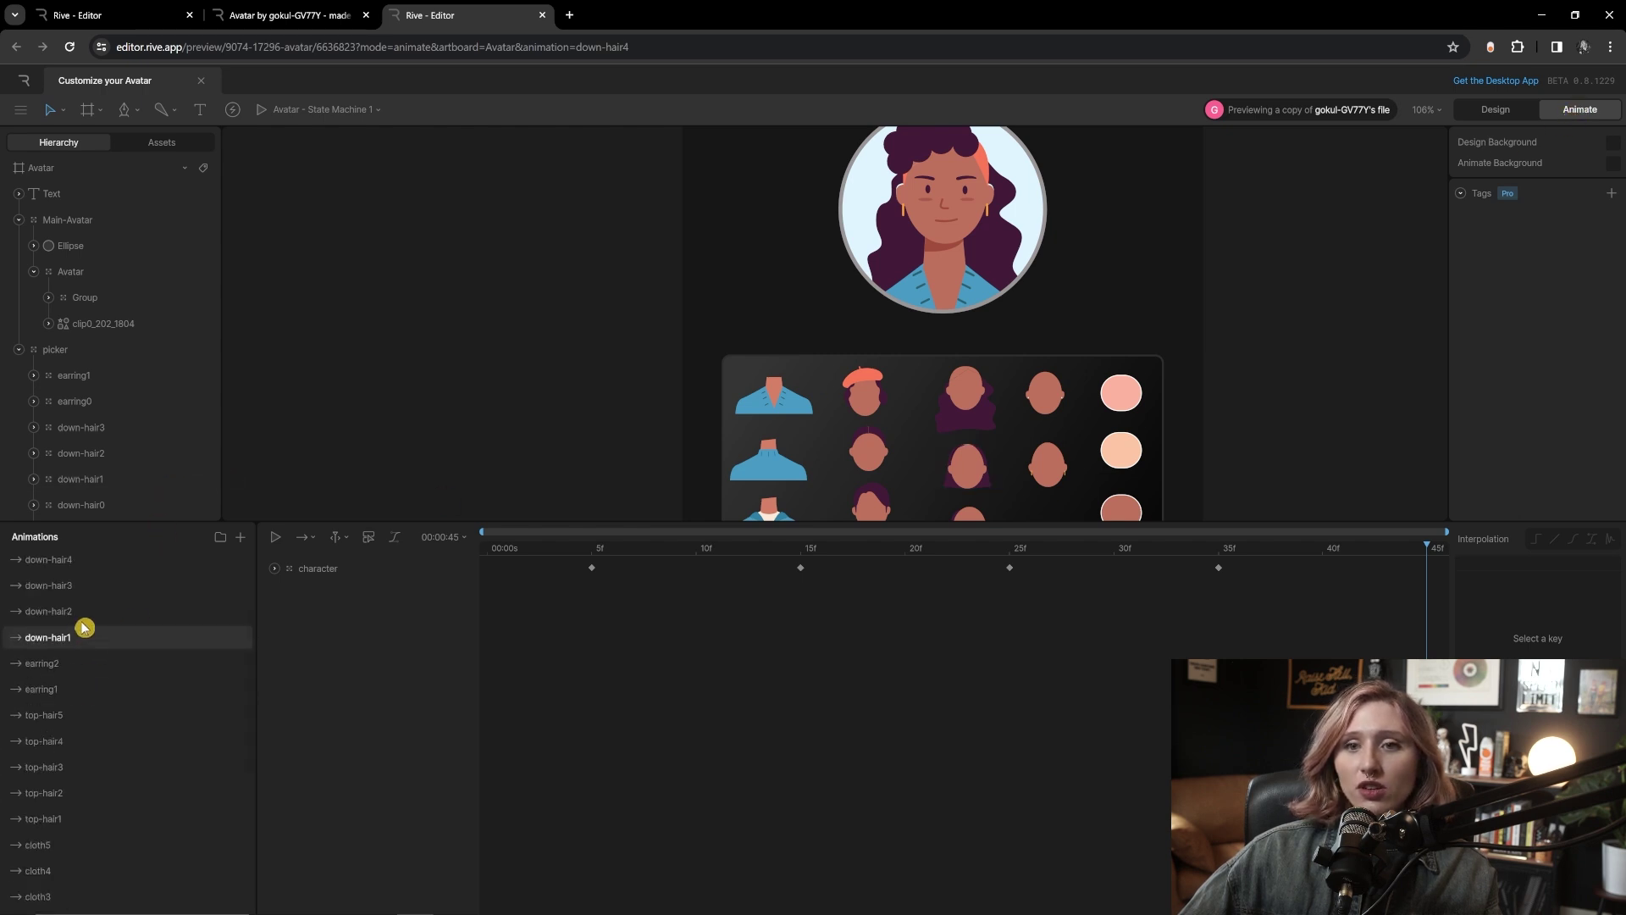
# - Preview the down-hair3, top-hair4 and down-hair4 hairstyle timelines on the avatar
pyautogui.click(66, 584)
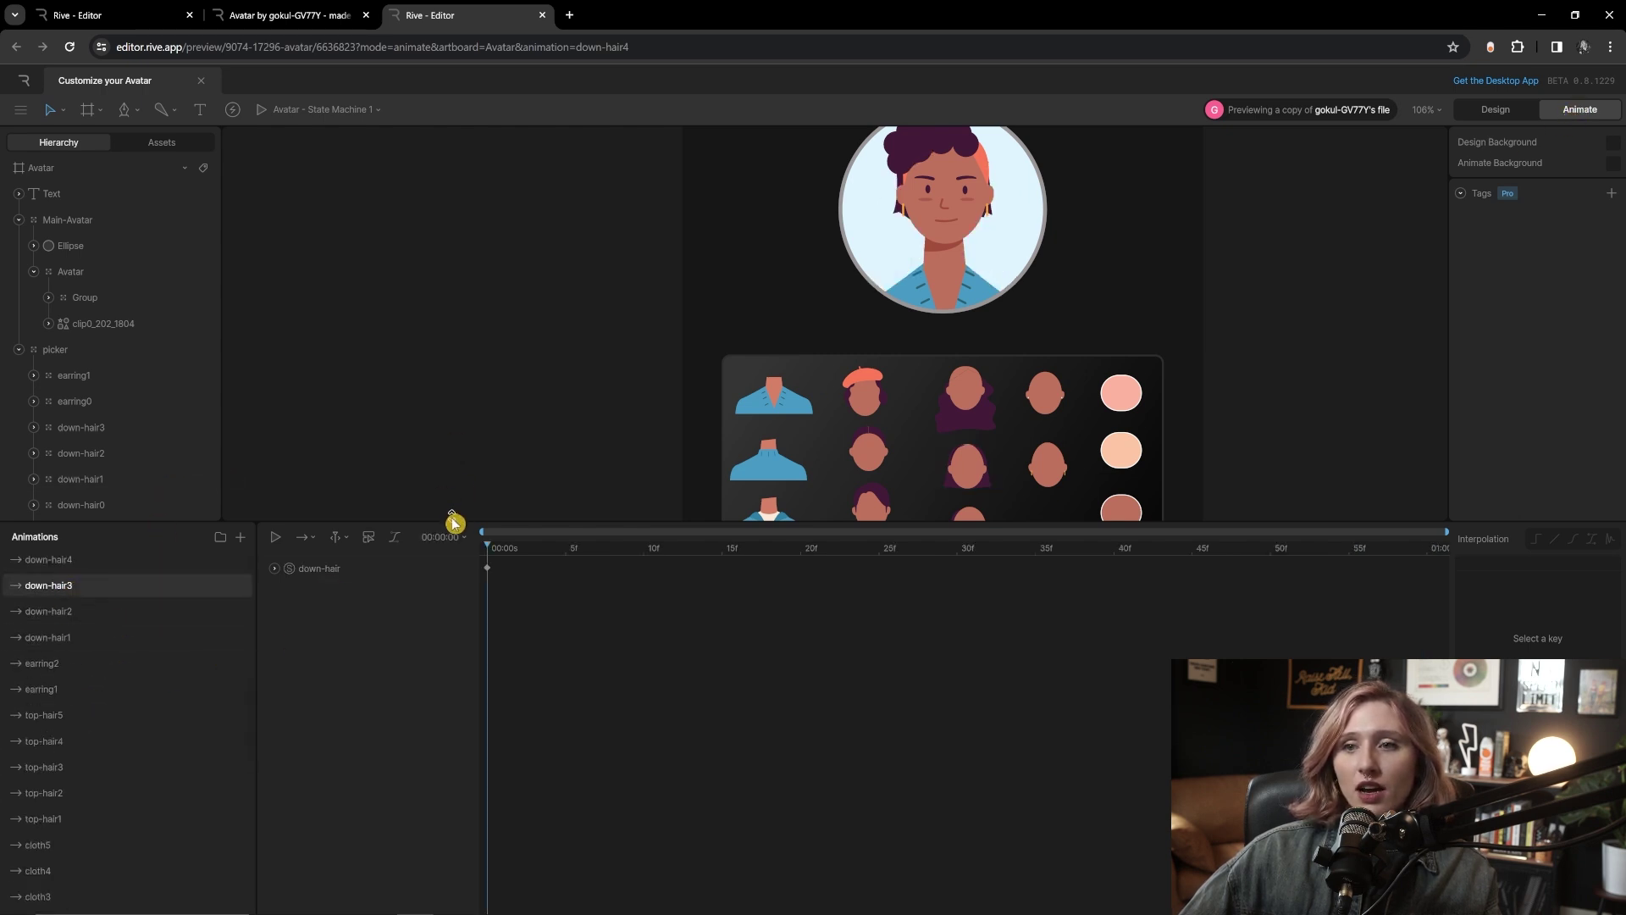
pyautogui.moveTo(451, 516); pyautogui.dragTo(356, 603)
pyautogui.scroll(-2, 105, 519)
pyautogui.scroll(3, 4, 262)
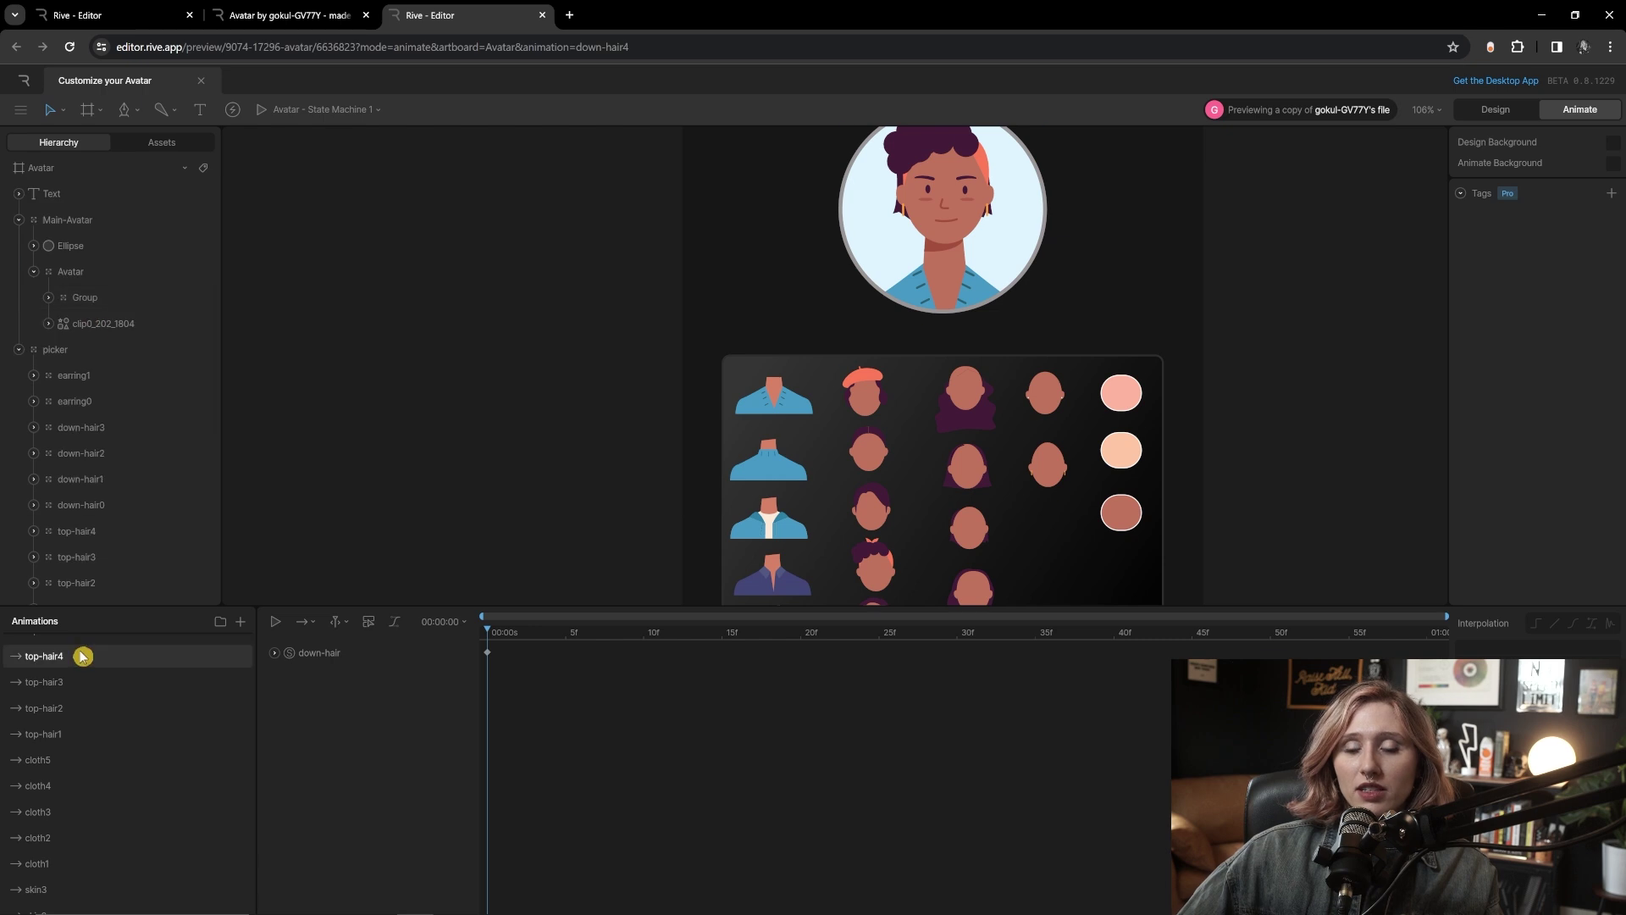
pyautogui.click(74, 656)
pyautogui.click(302, 657)
pyautogui.scroll(2, 99, 714)
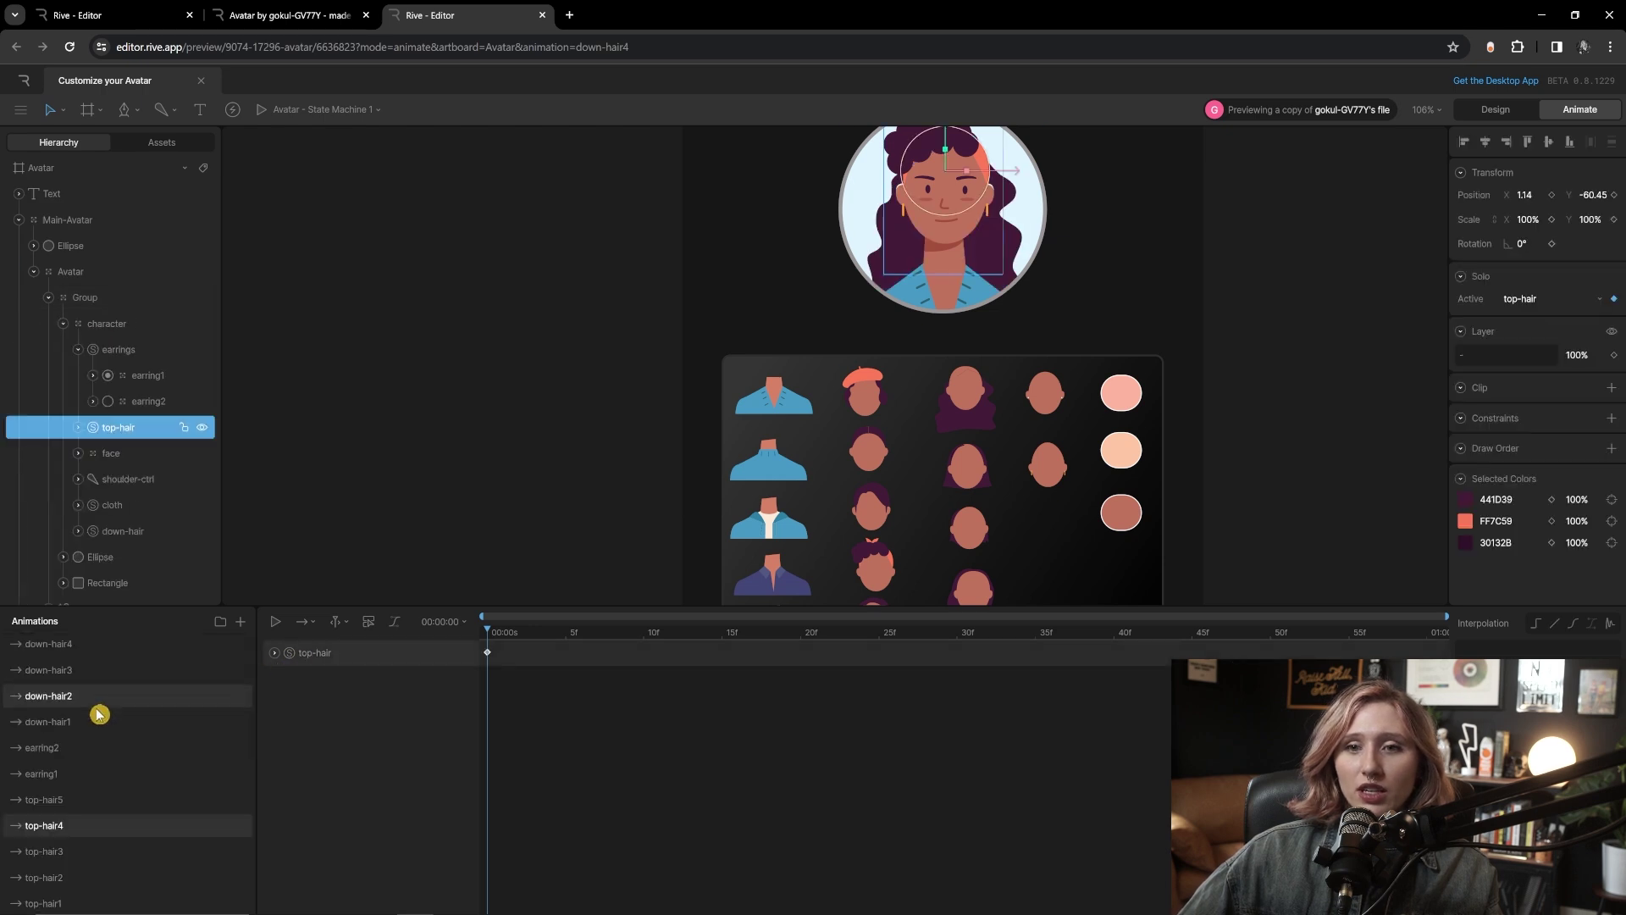
pyautogui.click(98, 650)
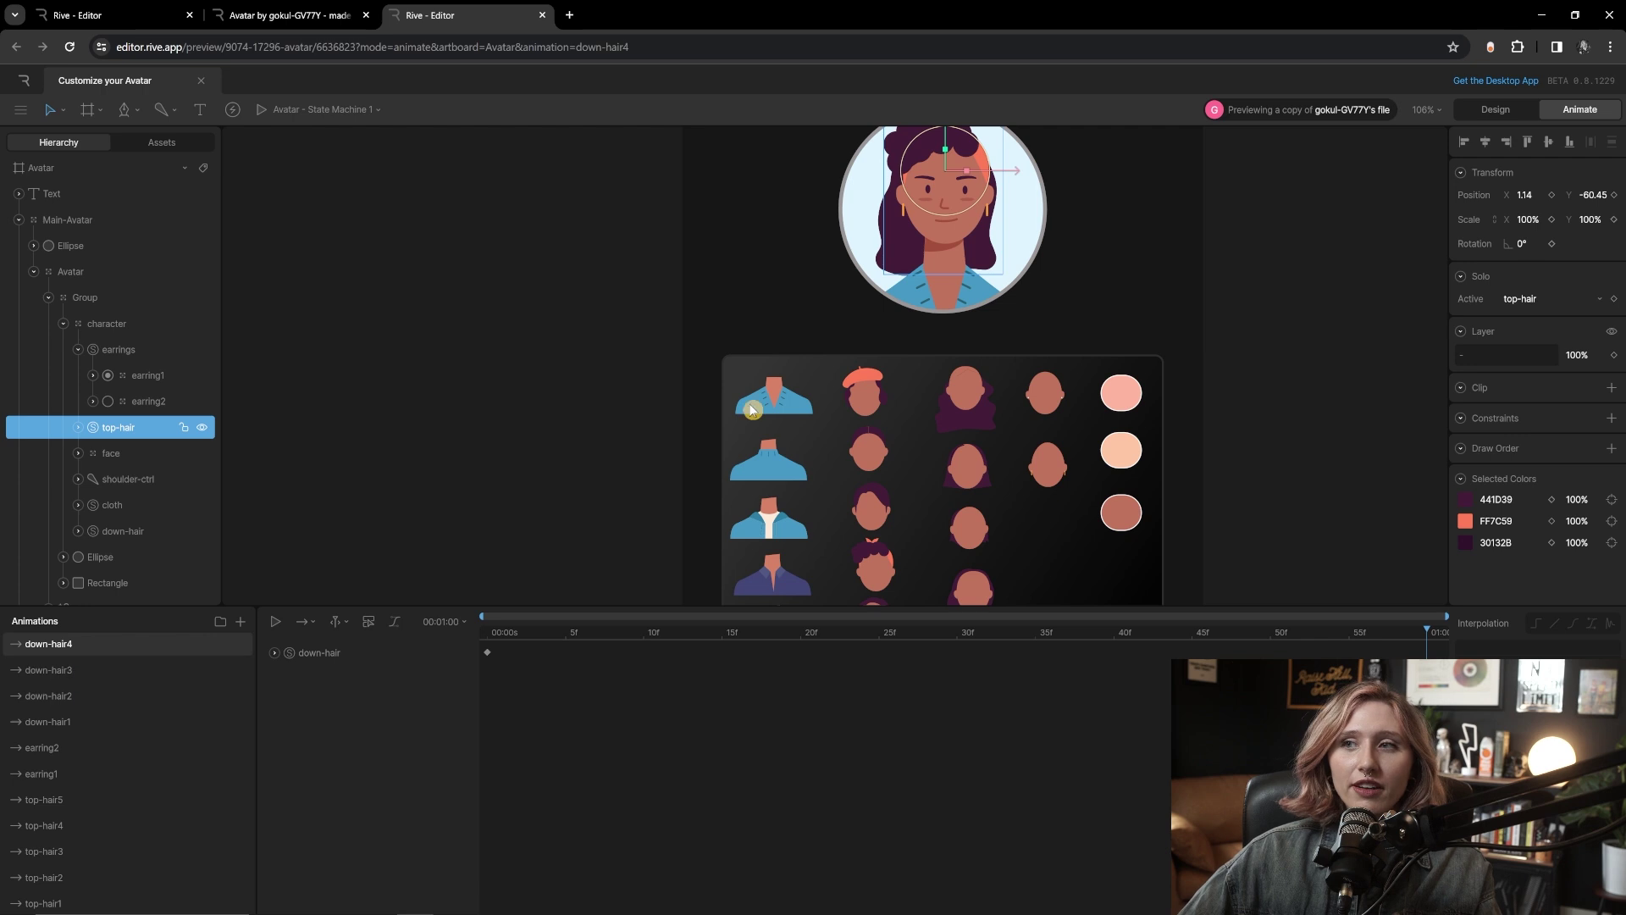
# - Shift the avatar artboard into view and compare the down-hair4 and down-hair3 hairstyles
pyautogui.moveTo(743, 406); pyautogui.dragTo(610, 377)
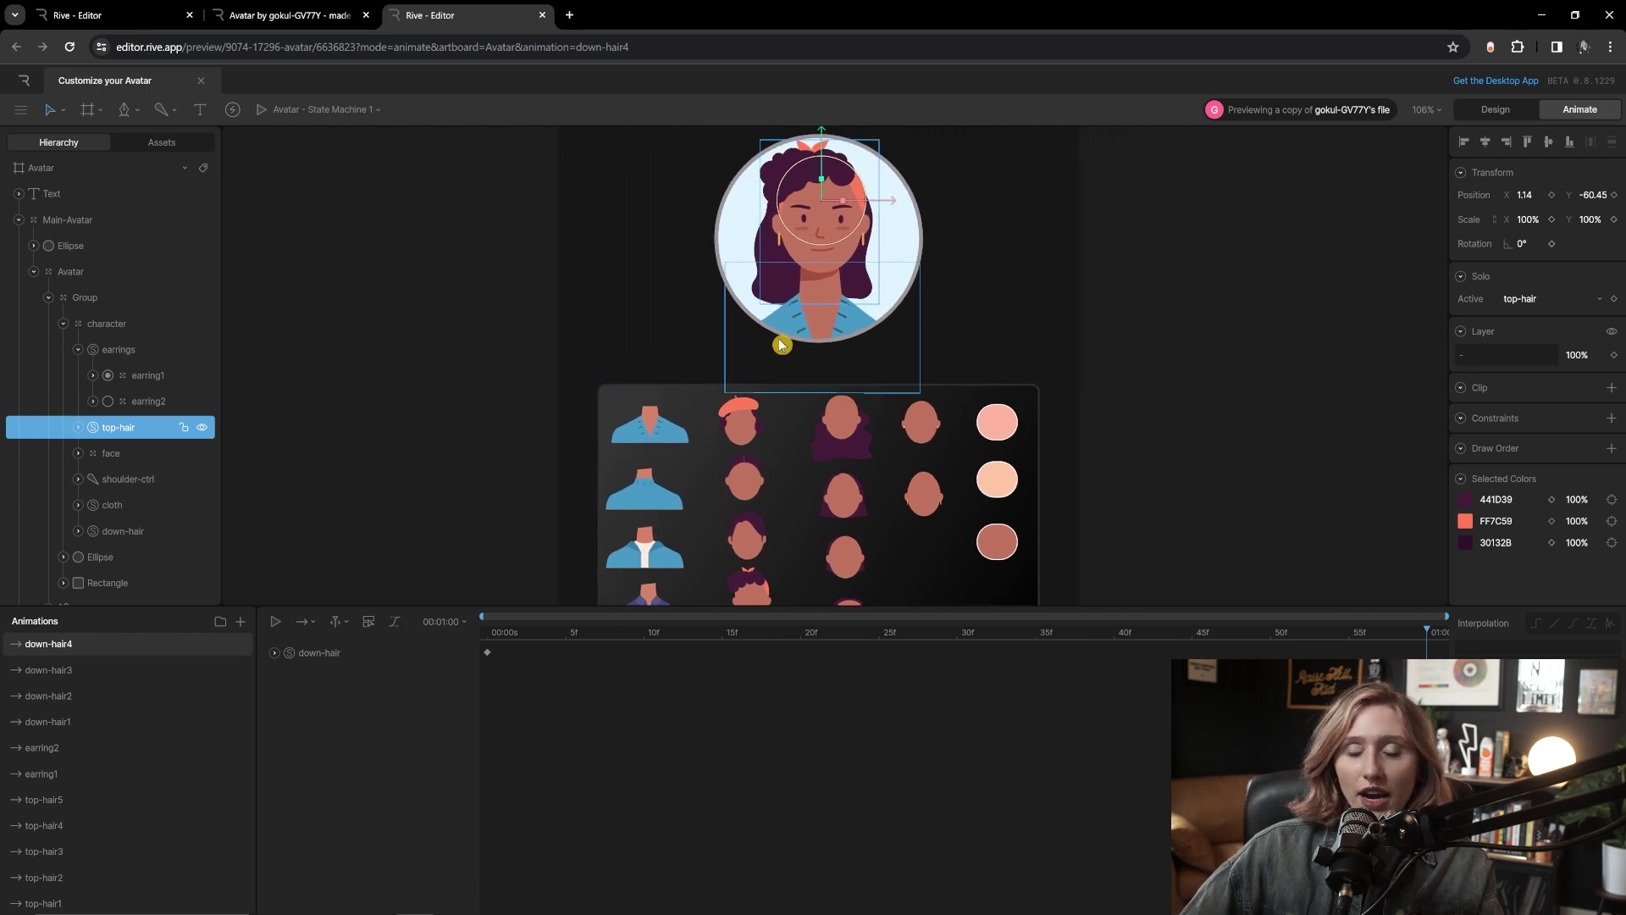
pyautogui.click(116, 677)
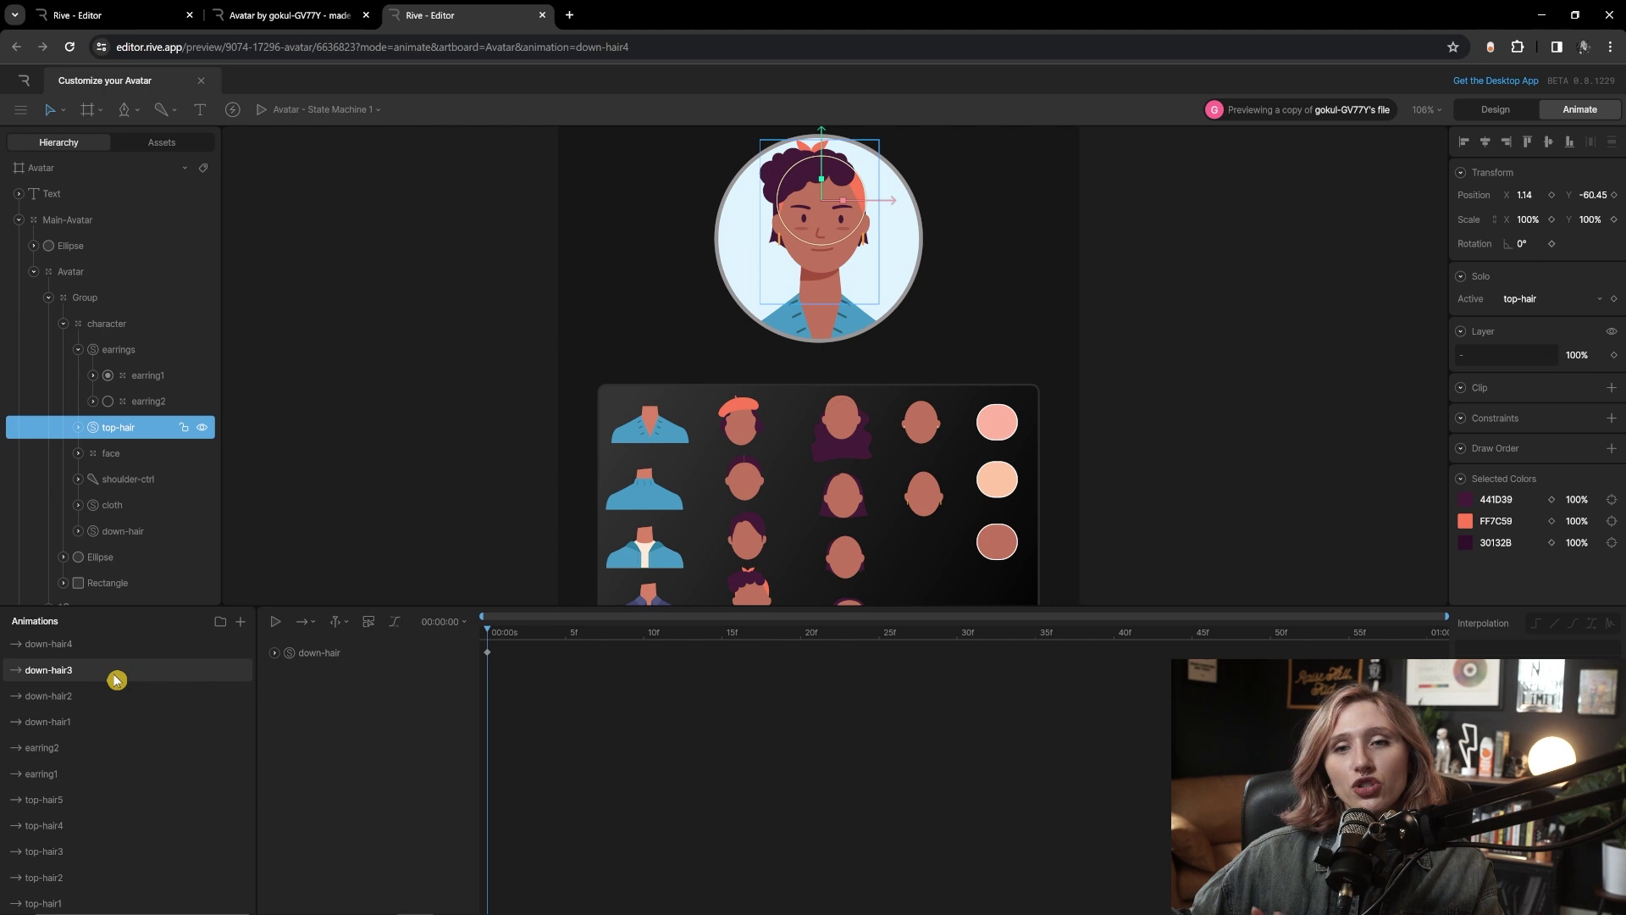
pyautogui.click(73, 646)
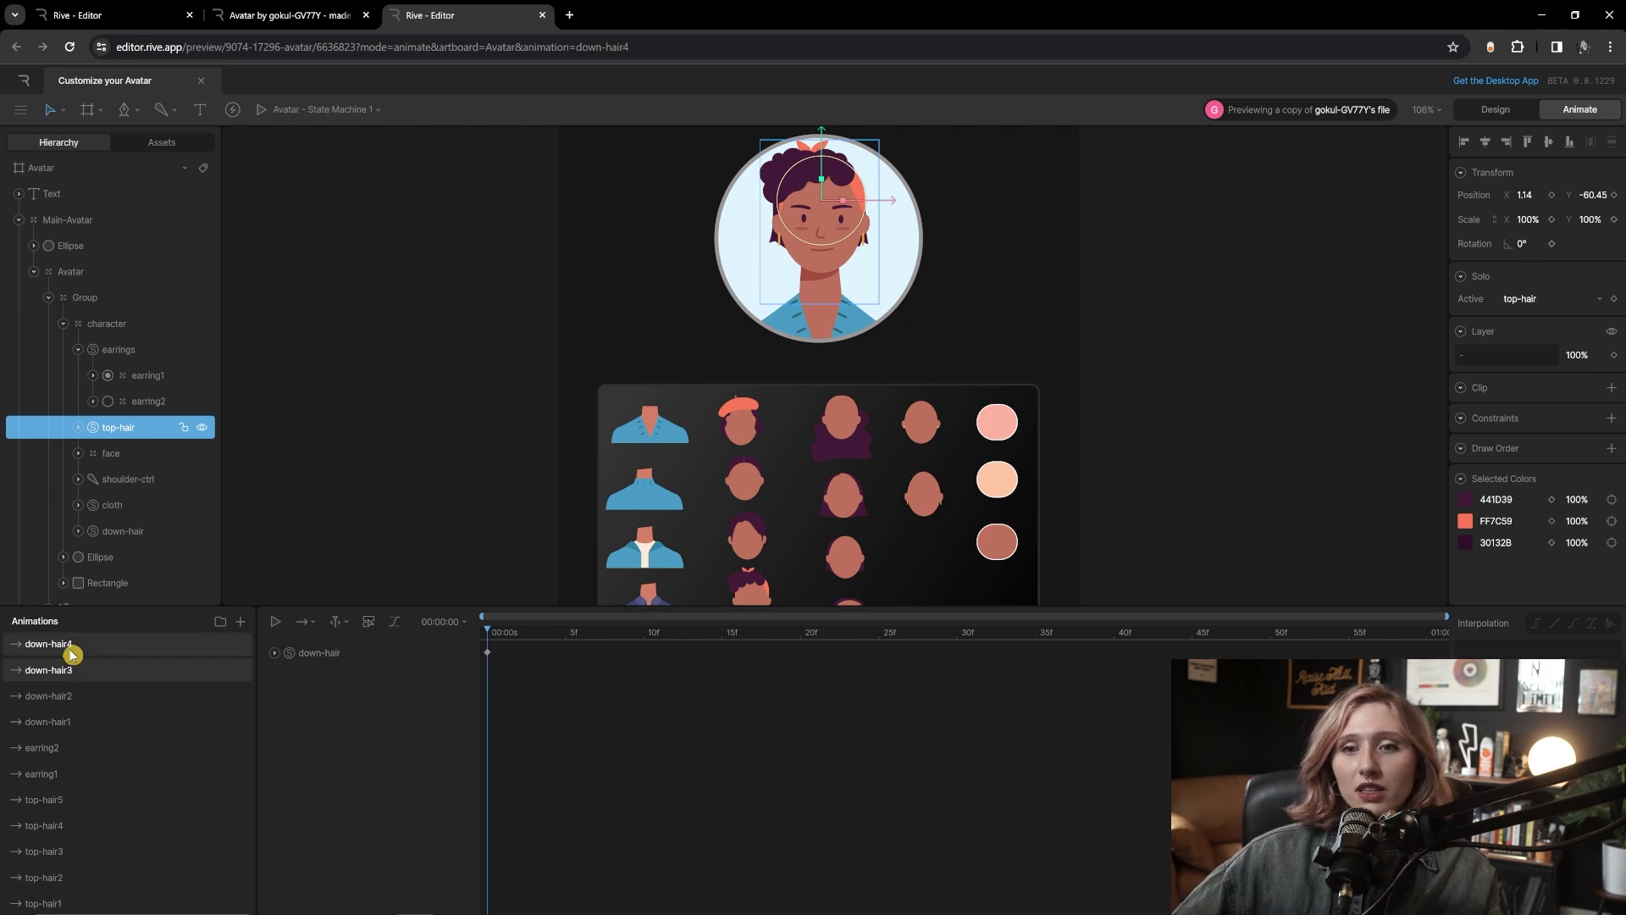
pyautogui.click(73, 673)
pyautogui.scroll(-5, 110, 762)
# - Preview the skin2, skin3, cloth3, cloth4, cloth5 and top-hair1 animations on the avatar
pyautogui.click(83, 769)
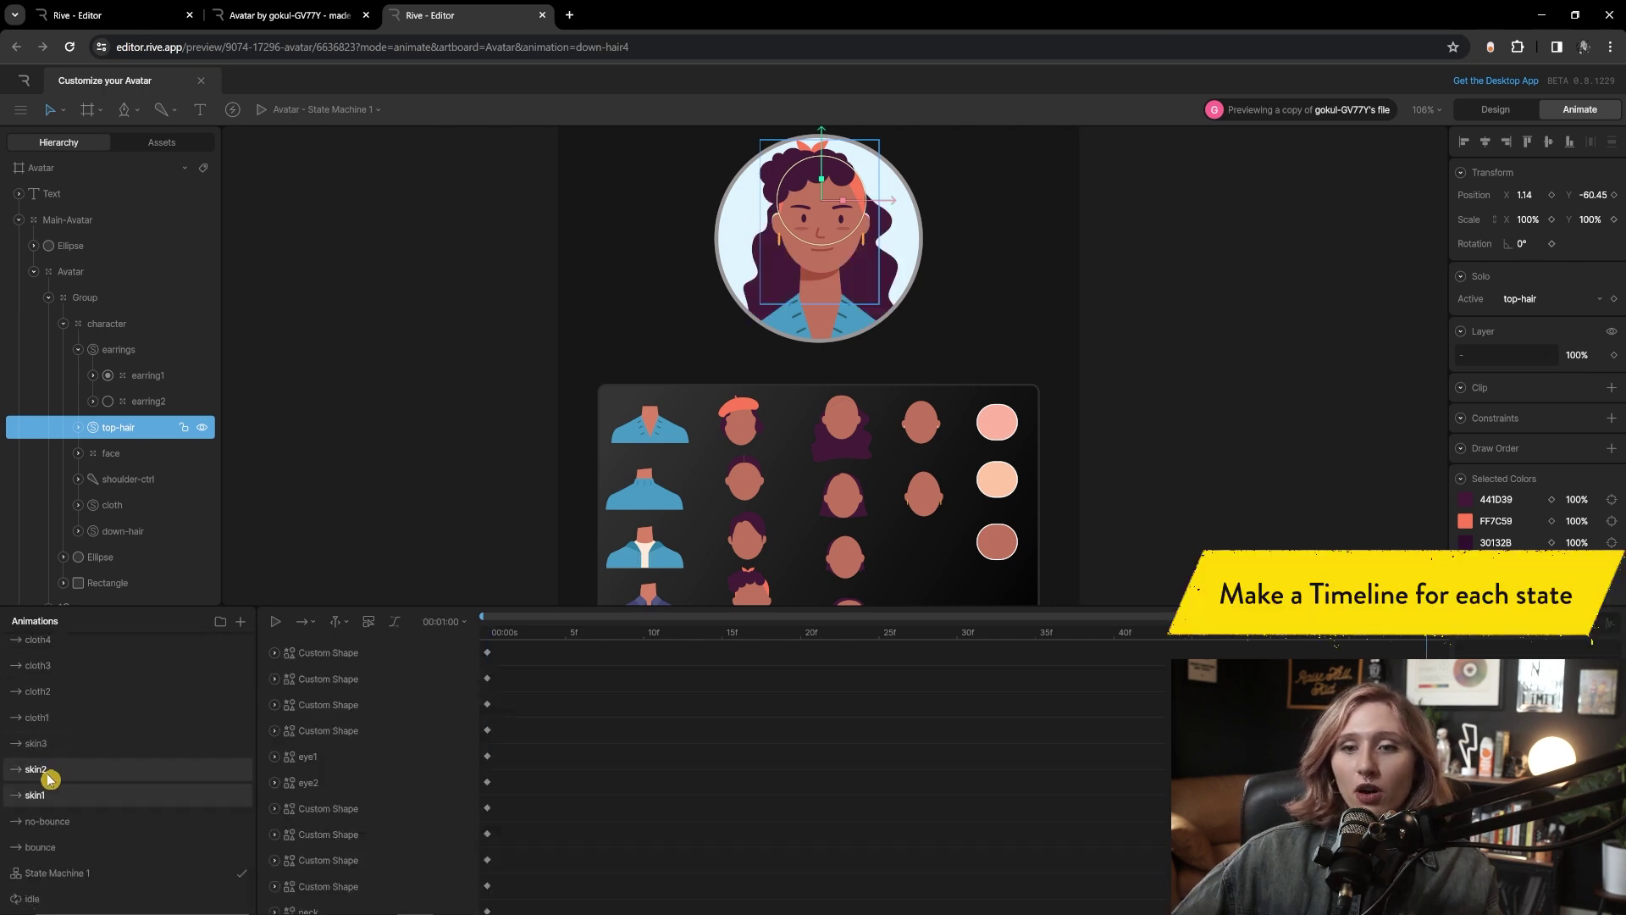
pyautogui.click(66, 745)
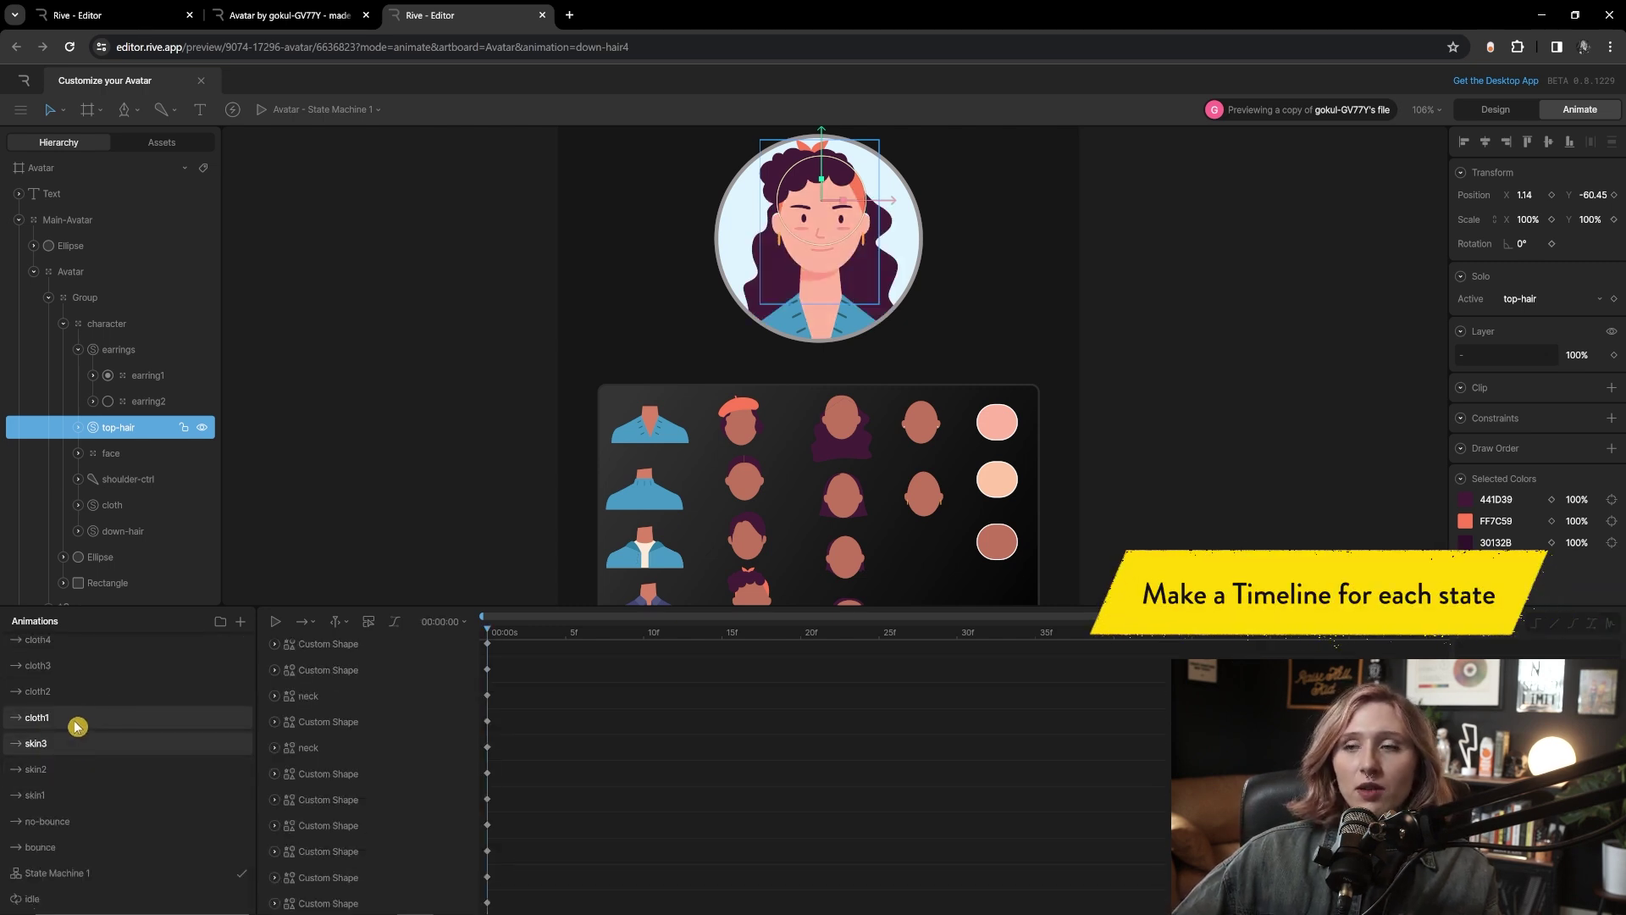
pyautogui.click(77, 726)
pyautogui.scroll(2, 68, 864)
pyautogui.click(69, 838)
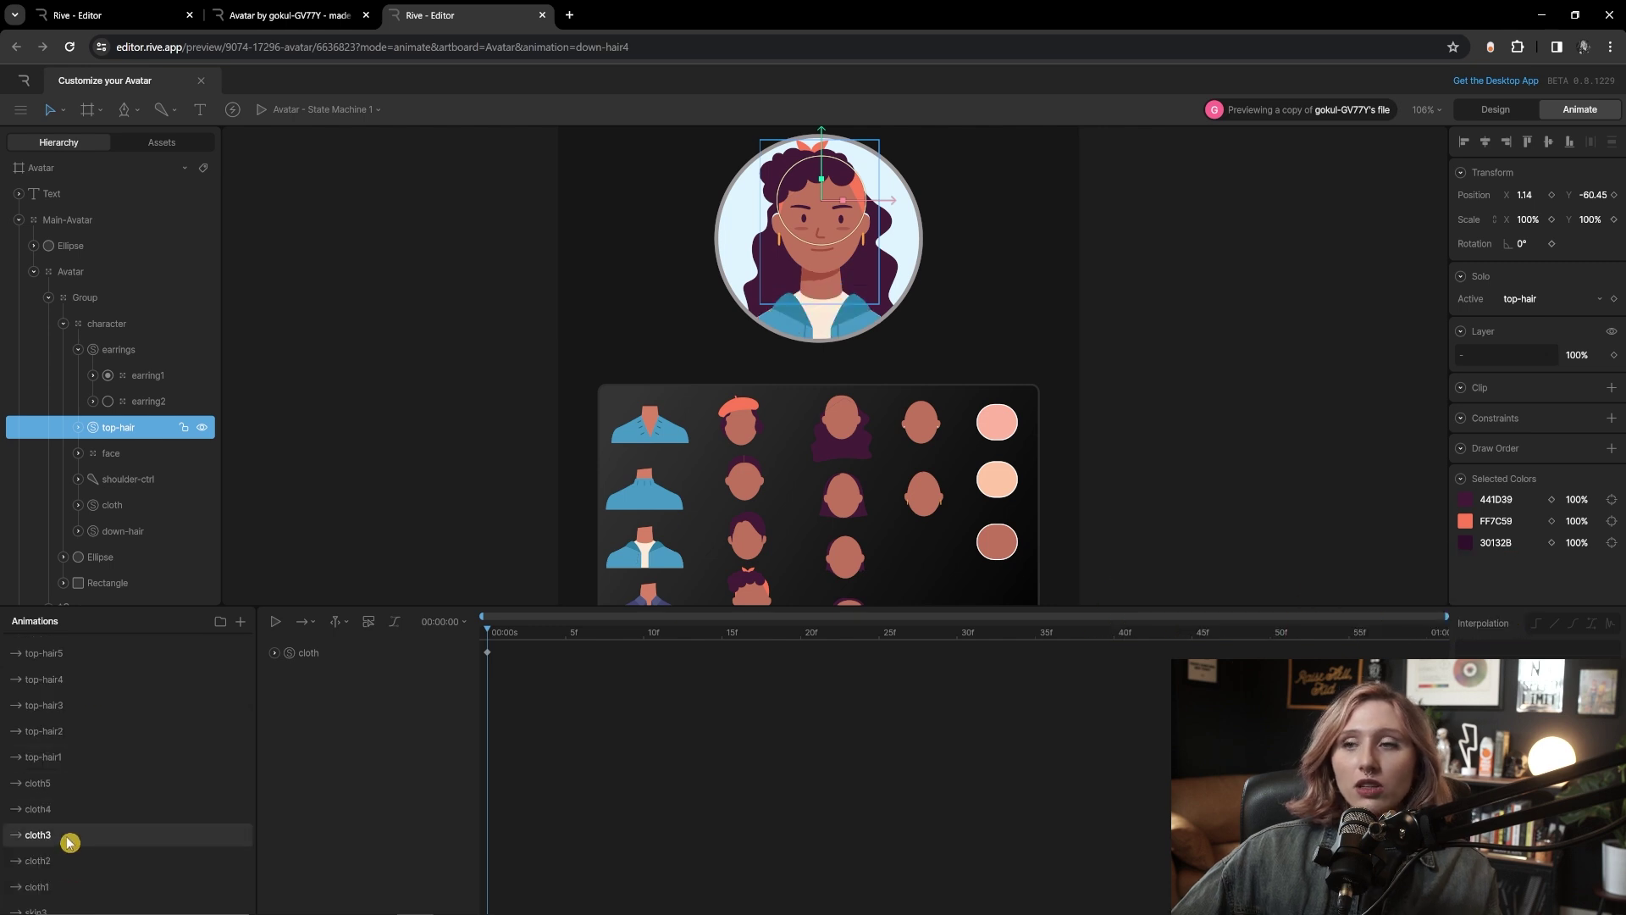
pyautogui.click(69, 810)
pyautogui.click(68, 784)
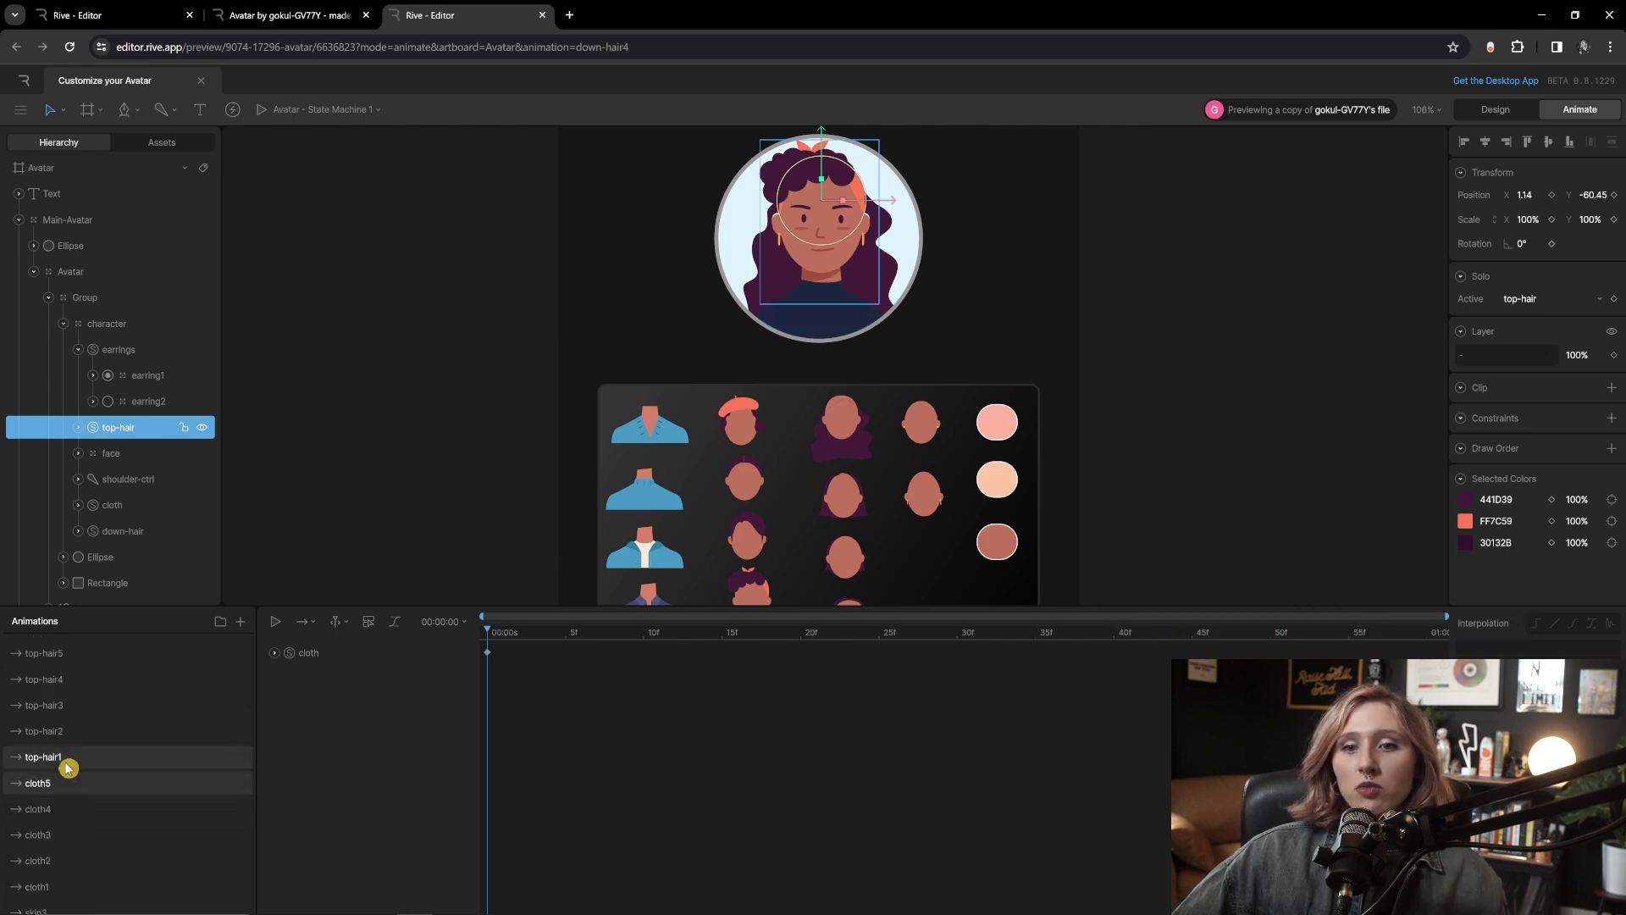
pyautogui.click(67, 759)
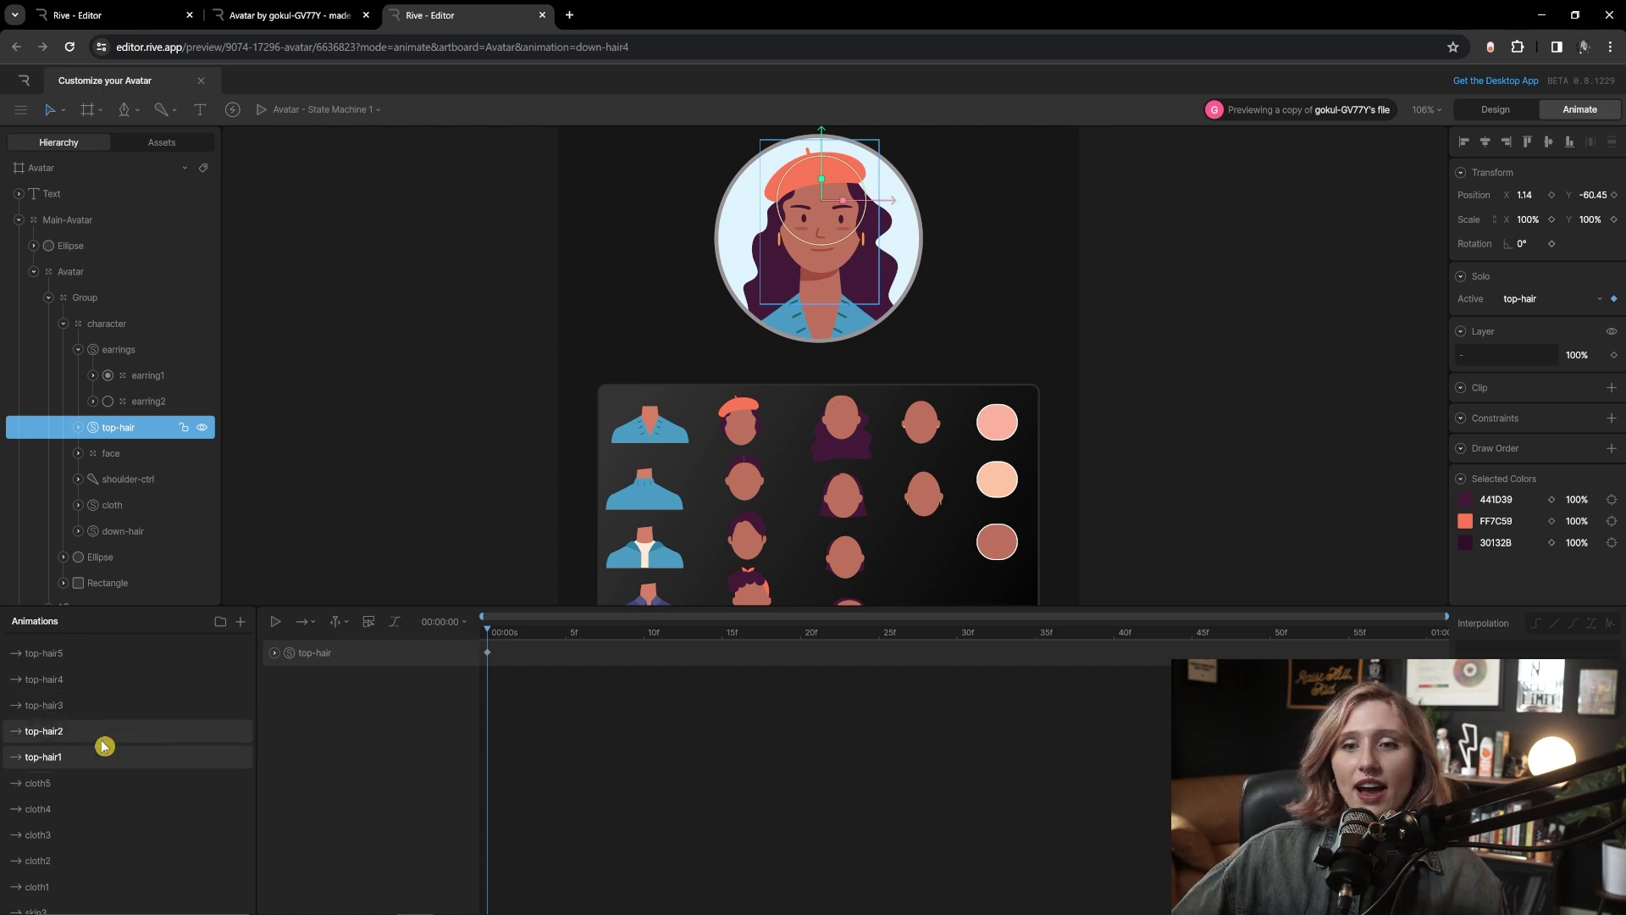
# - Inspect the skin1 animation's shape tracks and bring up State Machine 1's graph
pyautogui.scroll(3, 359, 706)
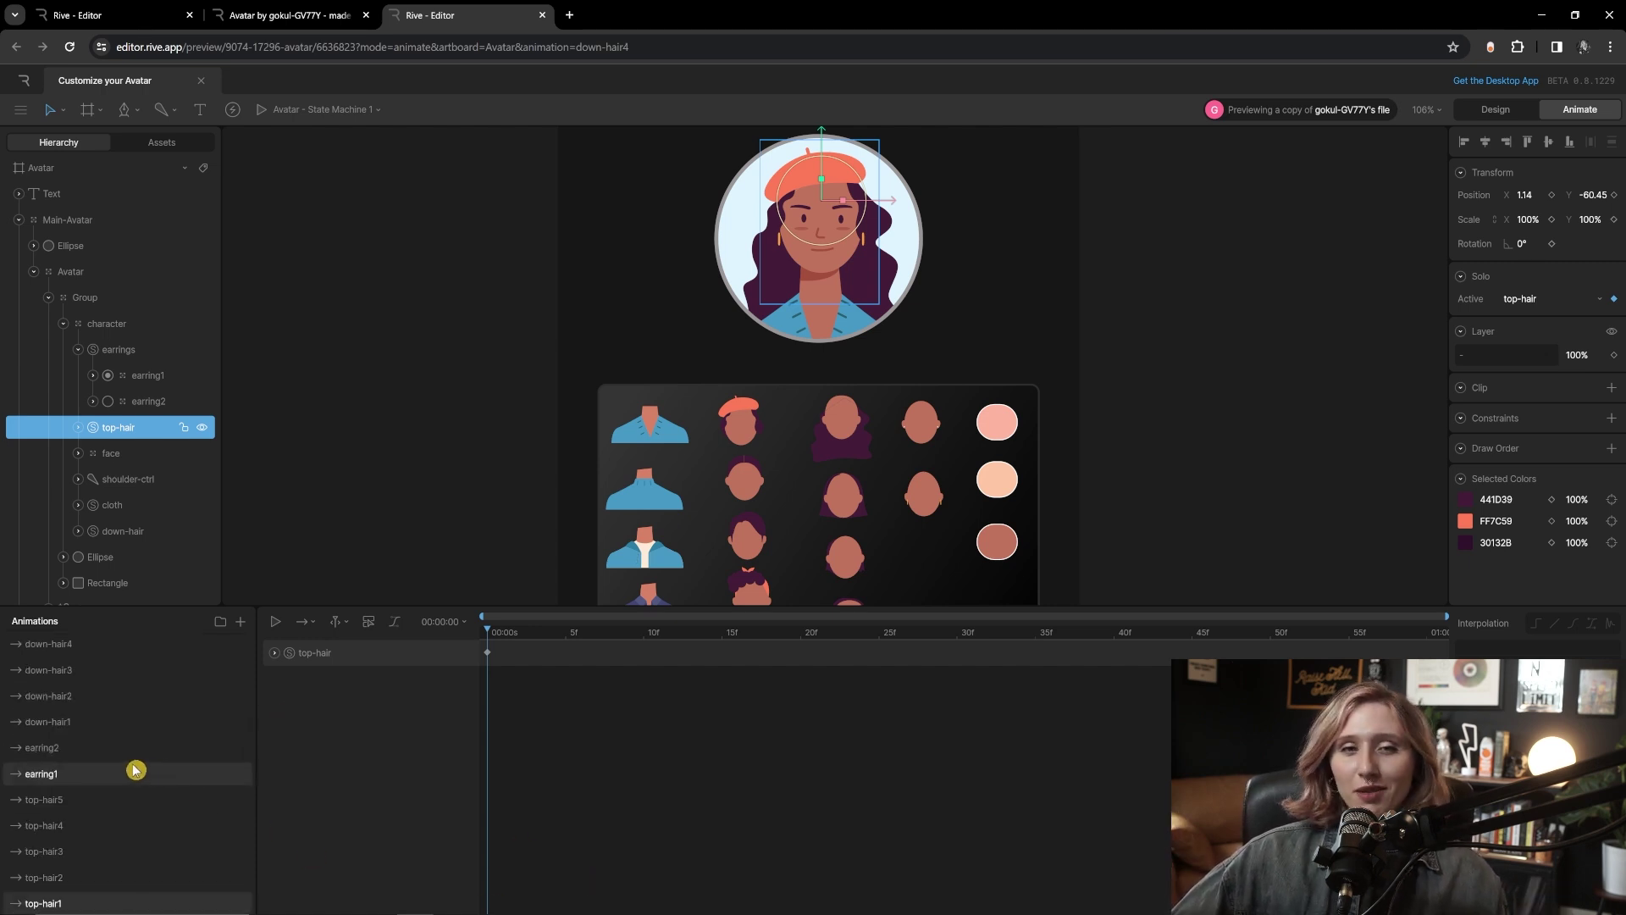
pyautogui.scroll(-5, 134, 745)
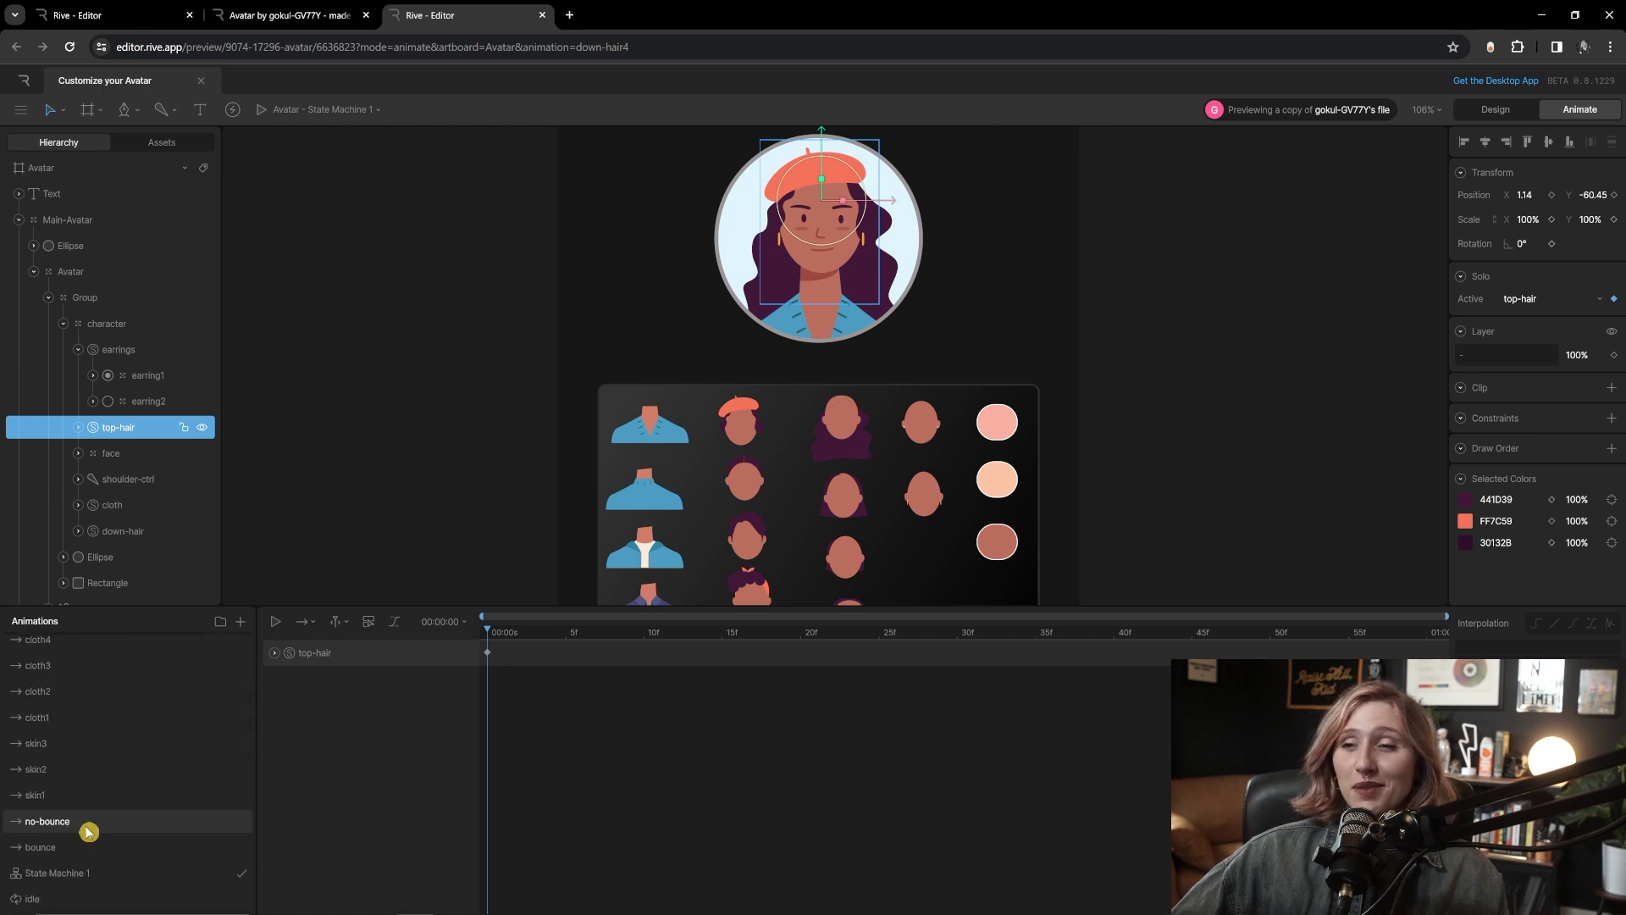
pyautogui.scroll(5, 95, 813)
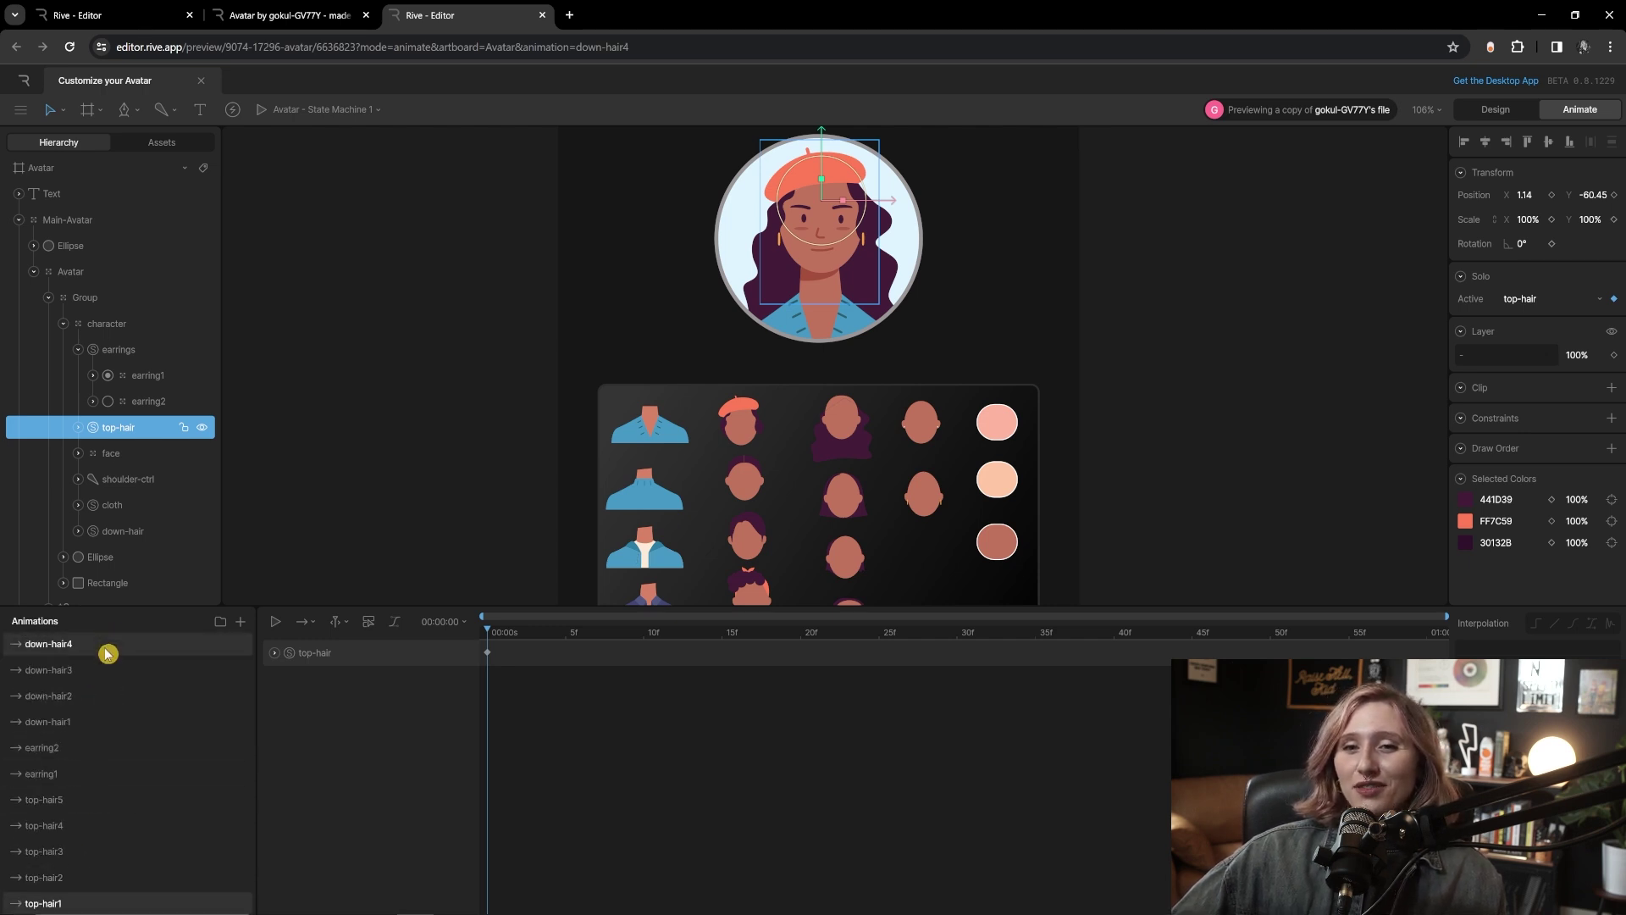
pyautogui.scroll(-5, 109, 657)
pyautogui.click(143, 795)
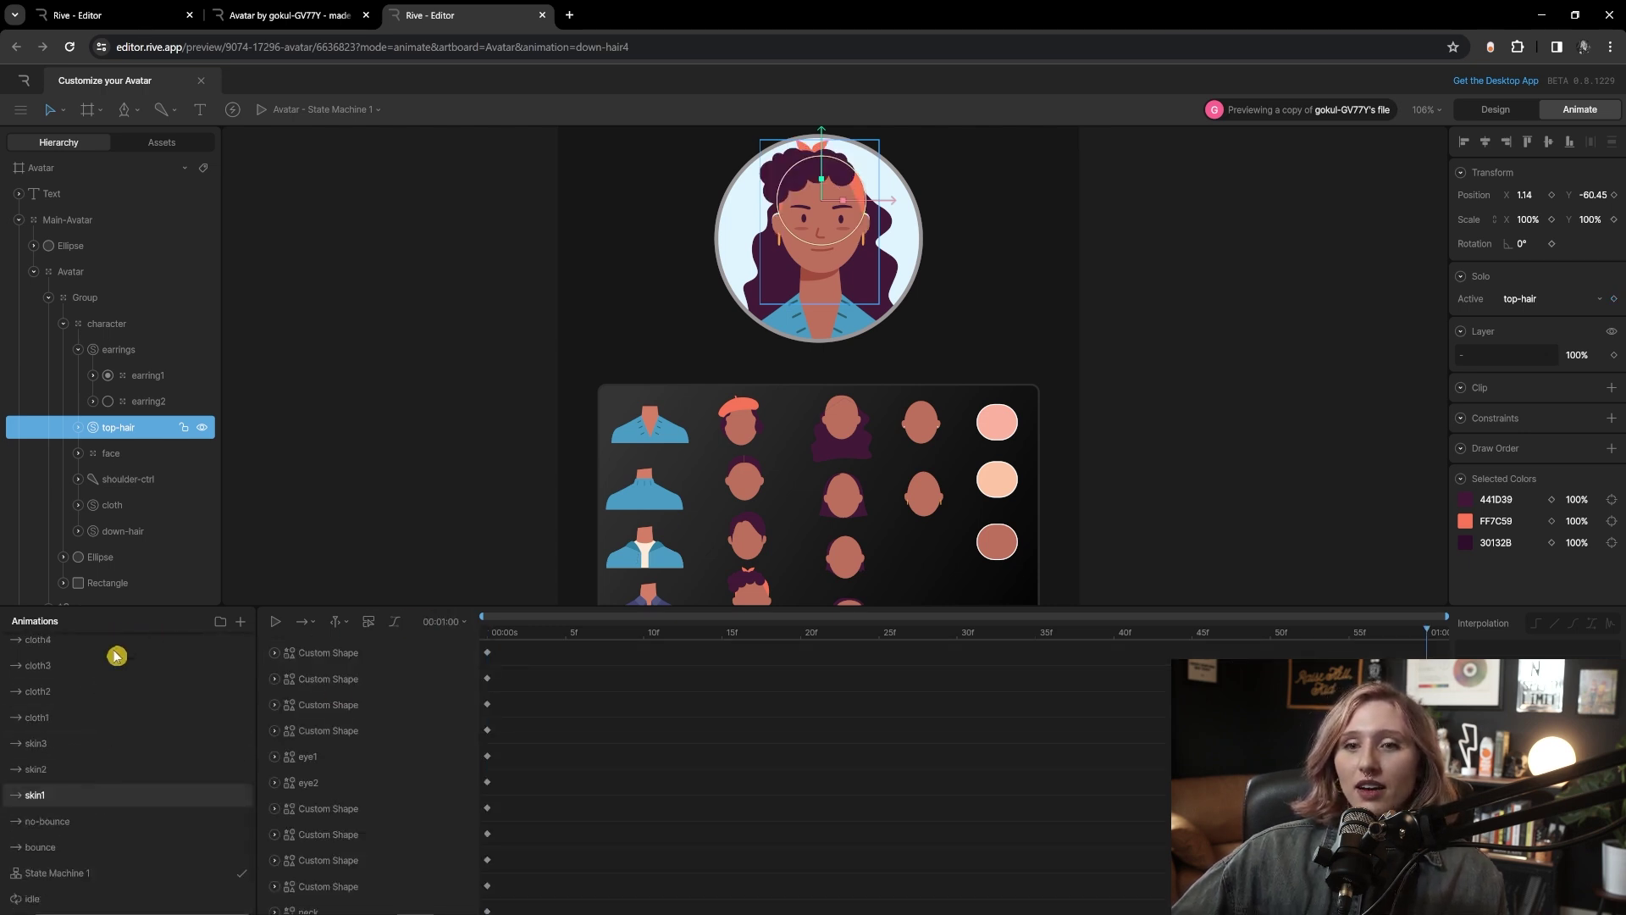
pyautogui.click(68, 873)
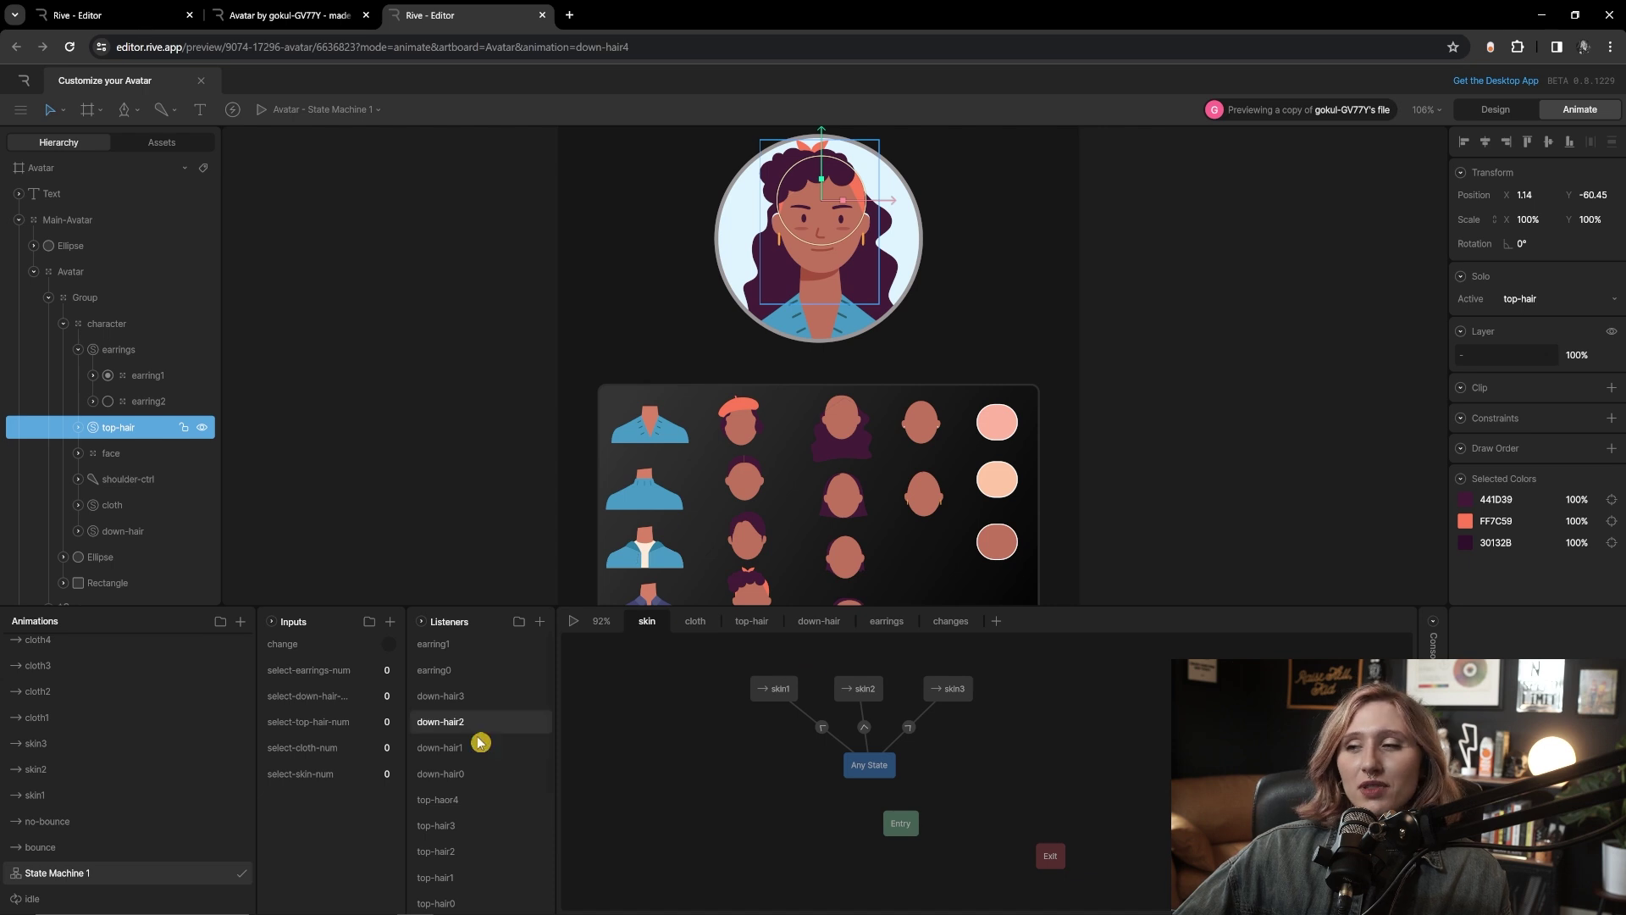
# - Browse the state machine's cloth, top-hair, down-hair and earrings layer states
pyautogui.click(696, 626)
pyautogui.click(758, 623)
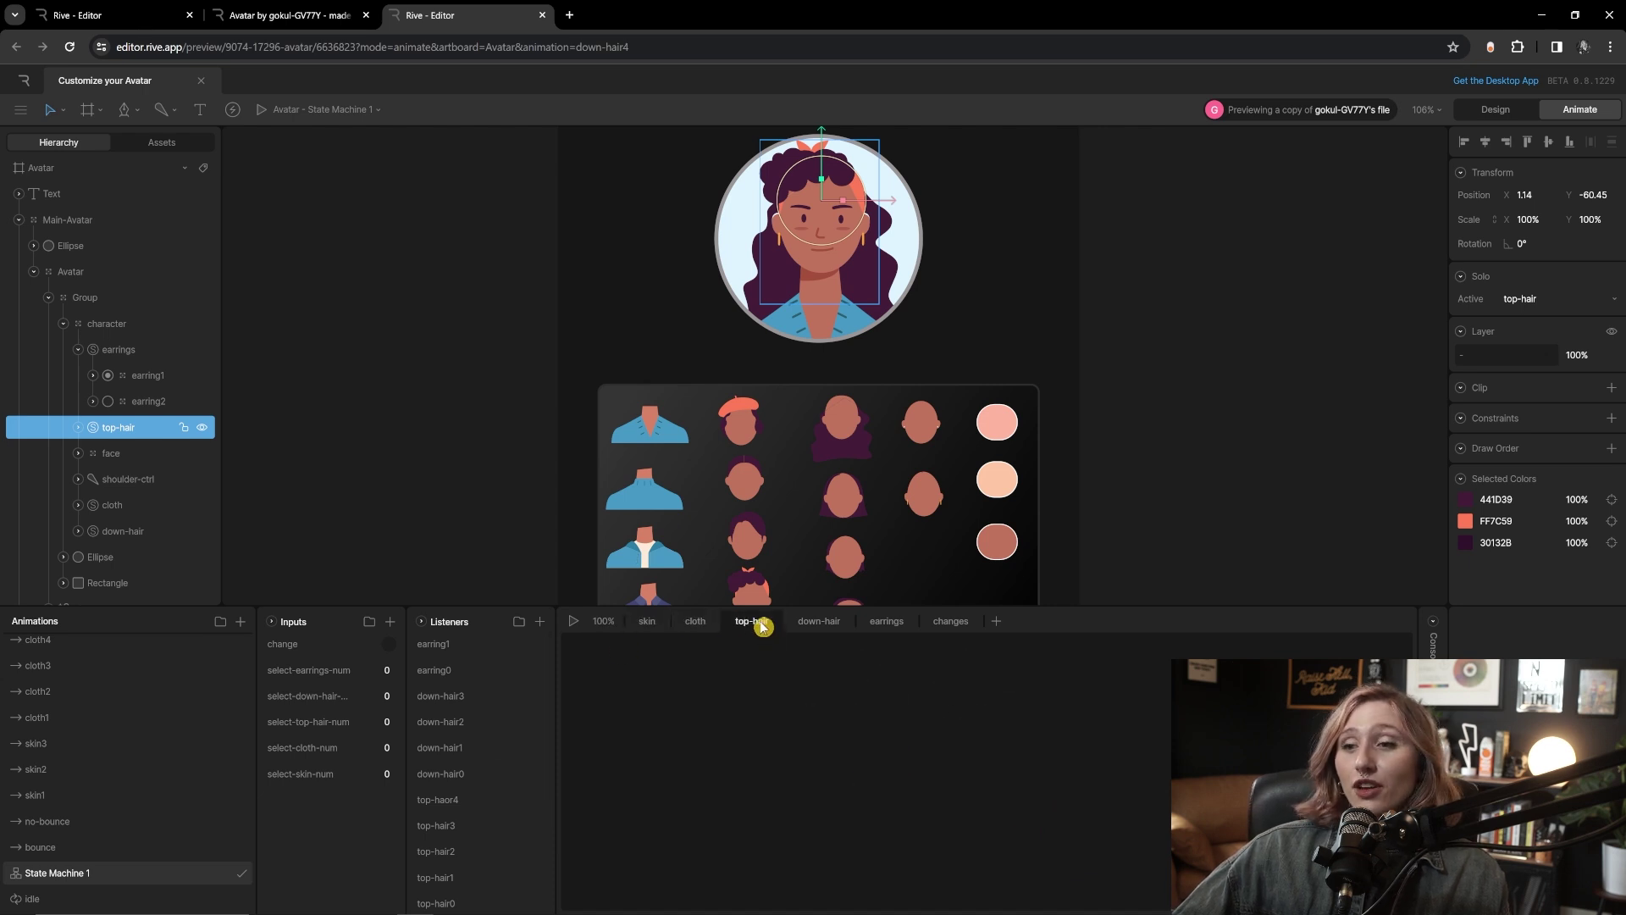
pyautogui.click(825, 627)
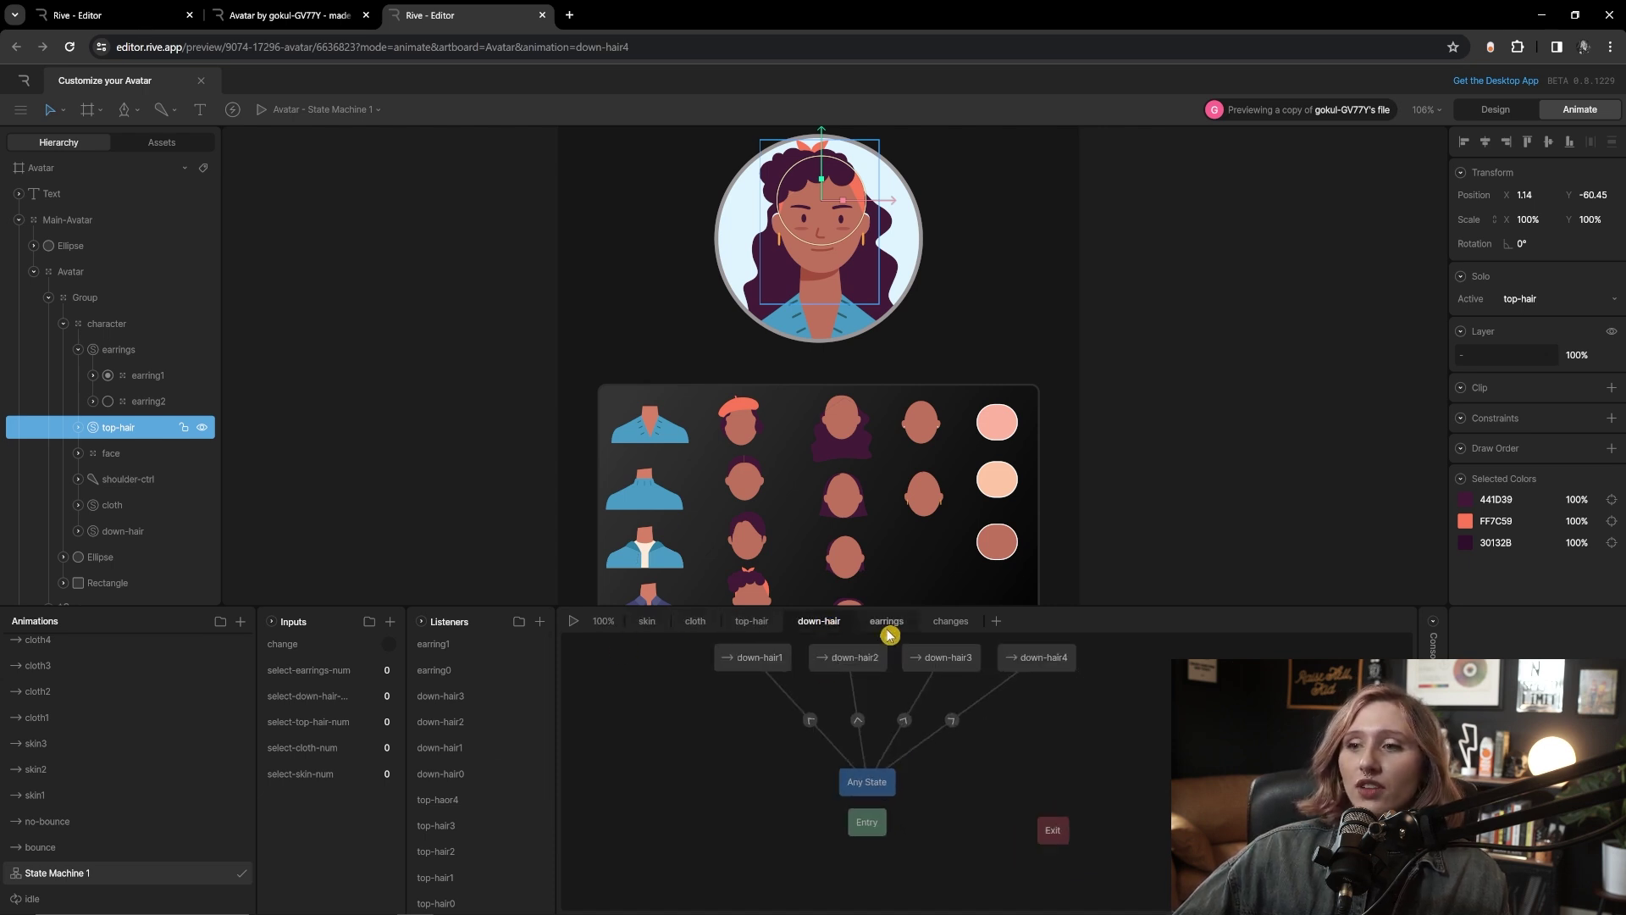
pyautogui.click(888, 624)
pyautogui.click(819, 621)
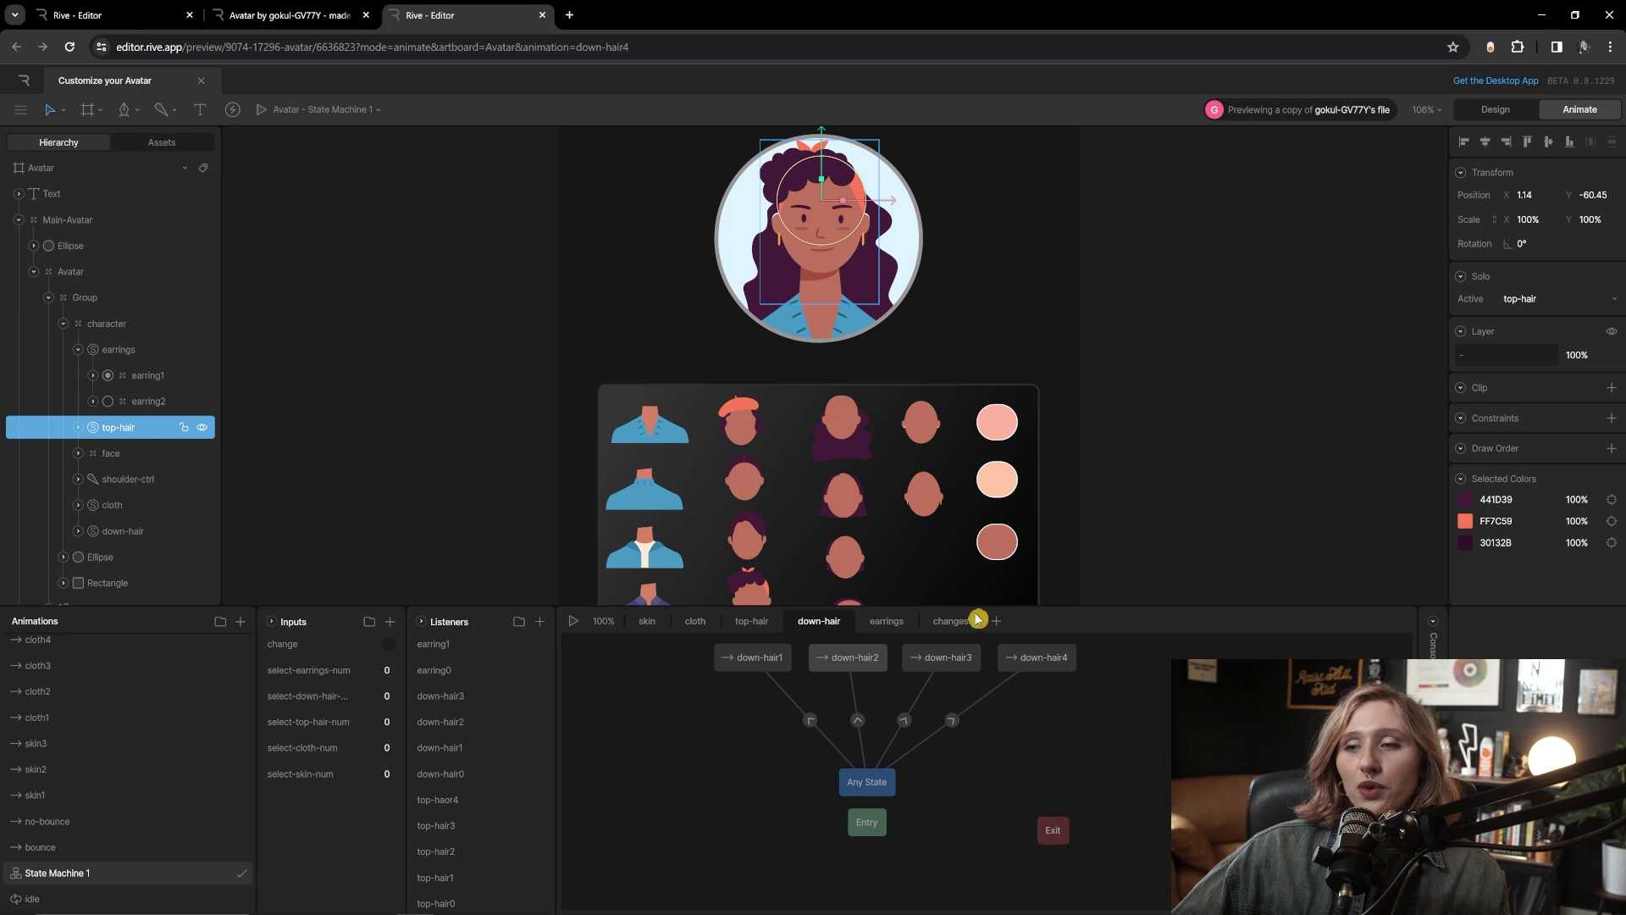
# - Enlarge the canvas, open the idle animation and scrub its playhead to preview the motion
pyautogui.moveTo(1221, 609); pyautogui.dragTo(1227, 650)
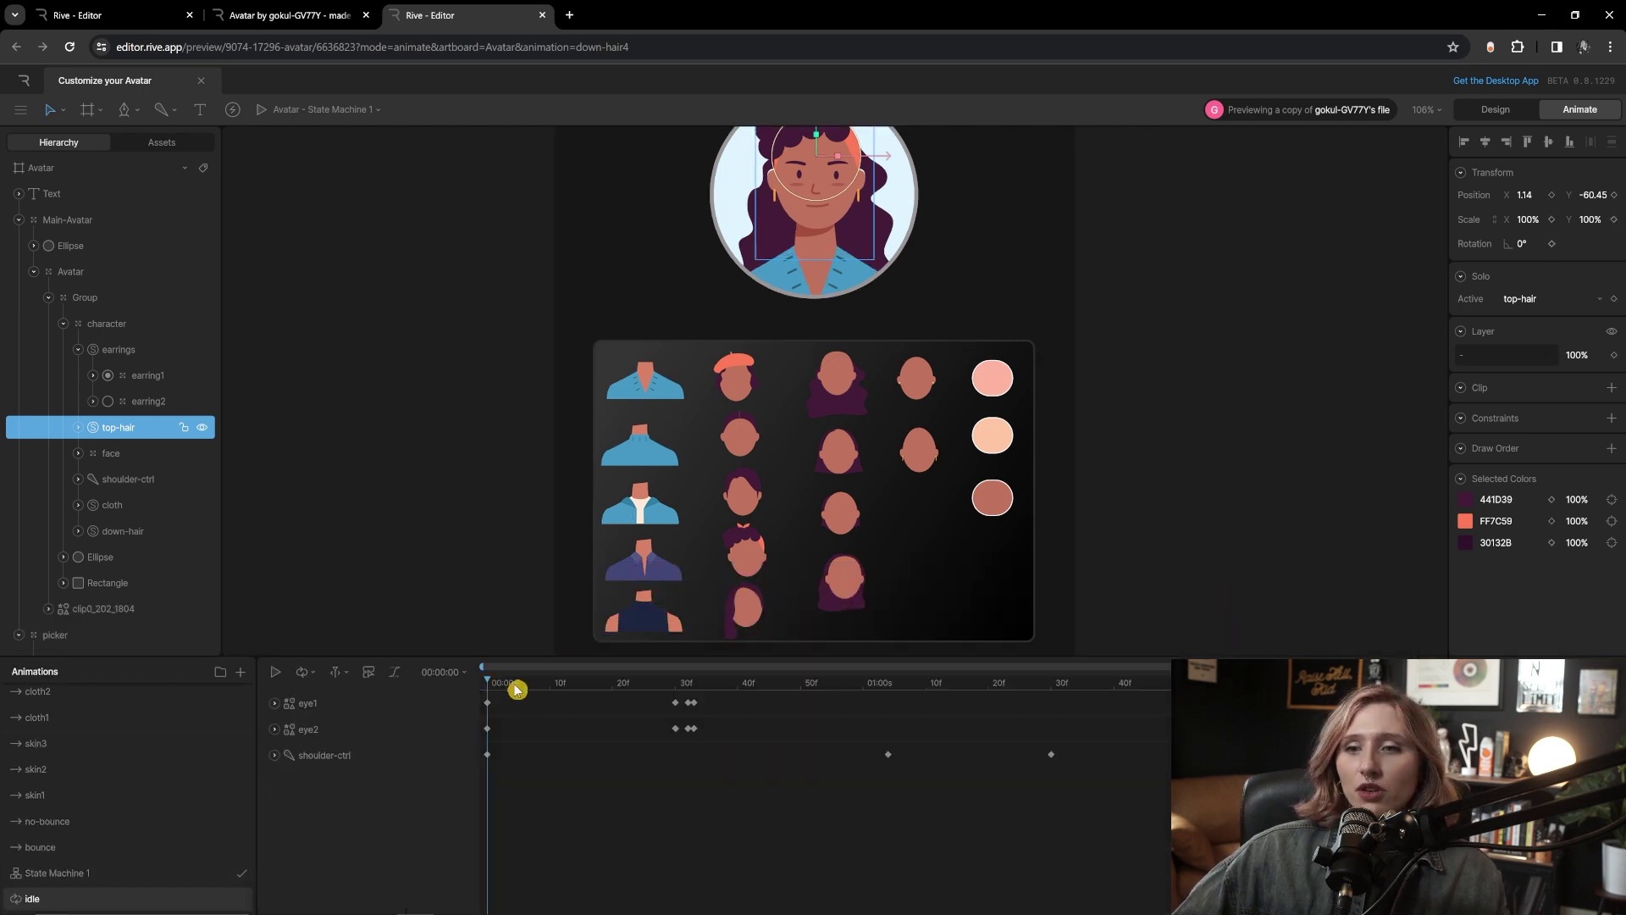
pyautogui.moveTo(515, 682); pyautogui.dragTo(832, 674)
pyautogui.scroll(3, 689, 308)
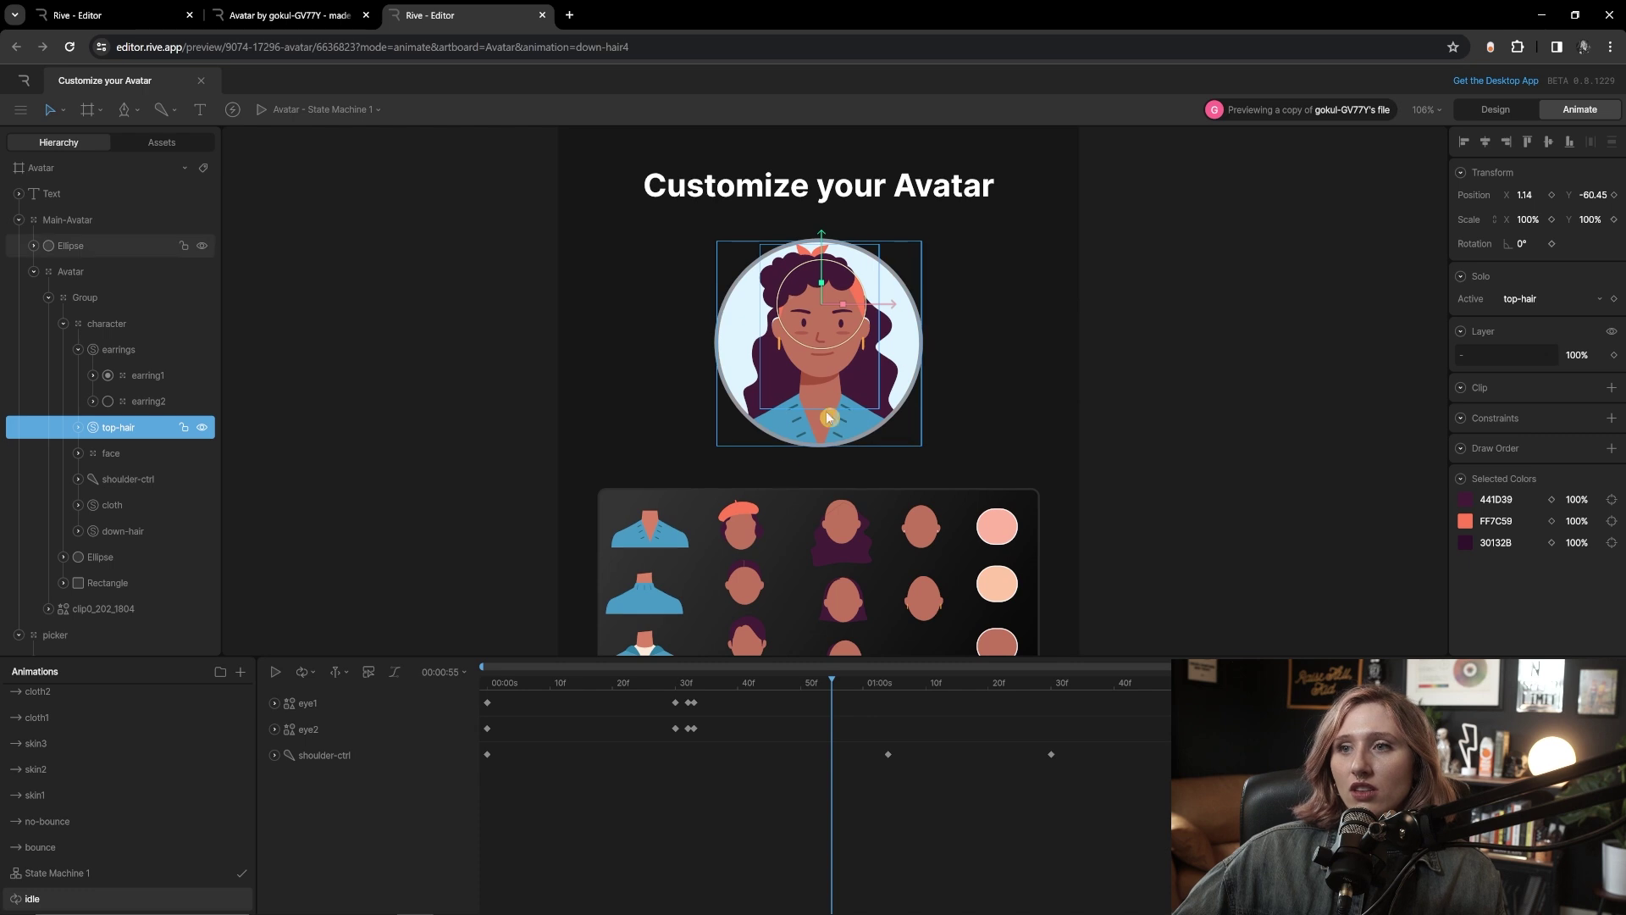
pyautogui.moveTo(766, 691); pyautogui.dragTo(1119, 692)
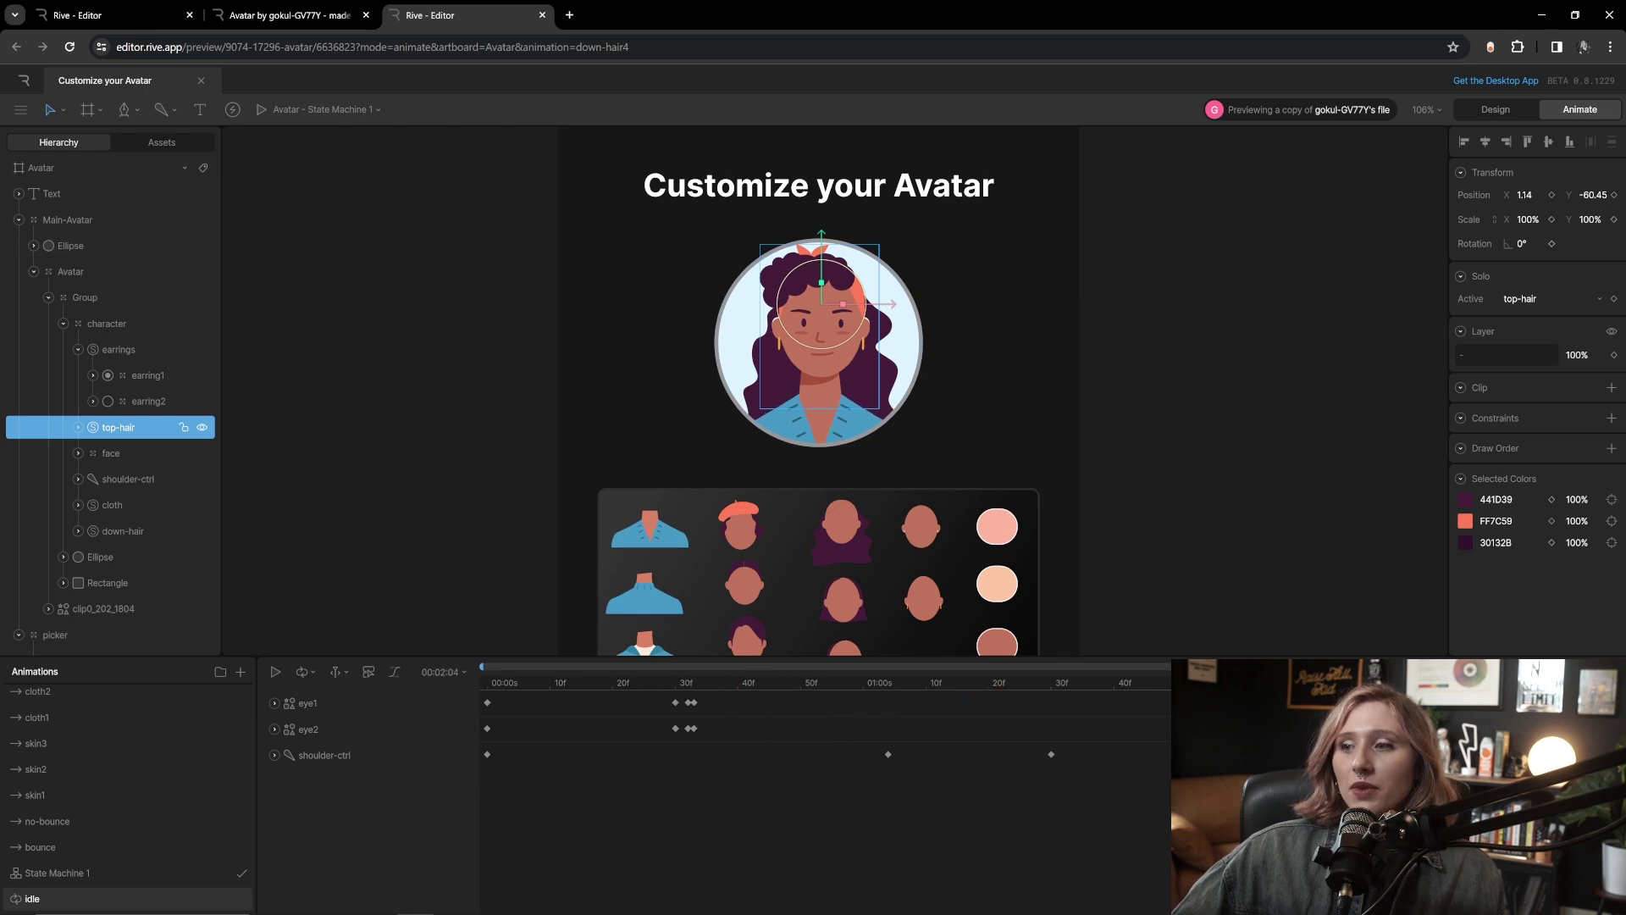
pyautogui.moveTo(1033, 729); pyautogui.dragTo(491, 742)
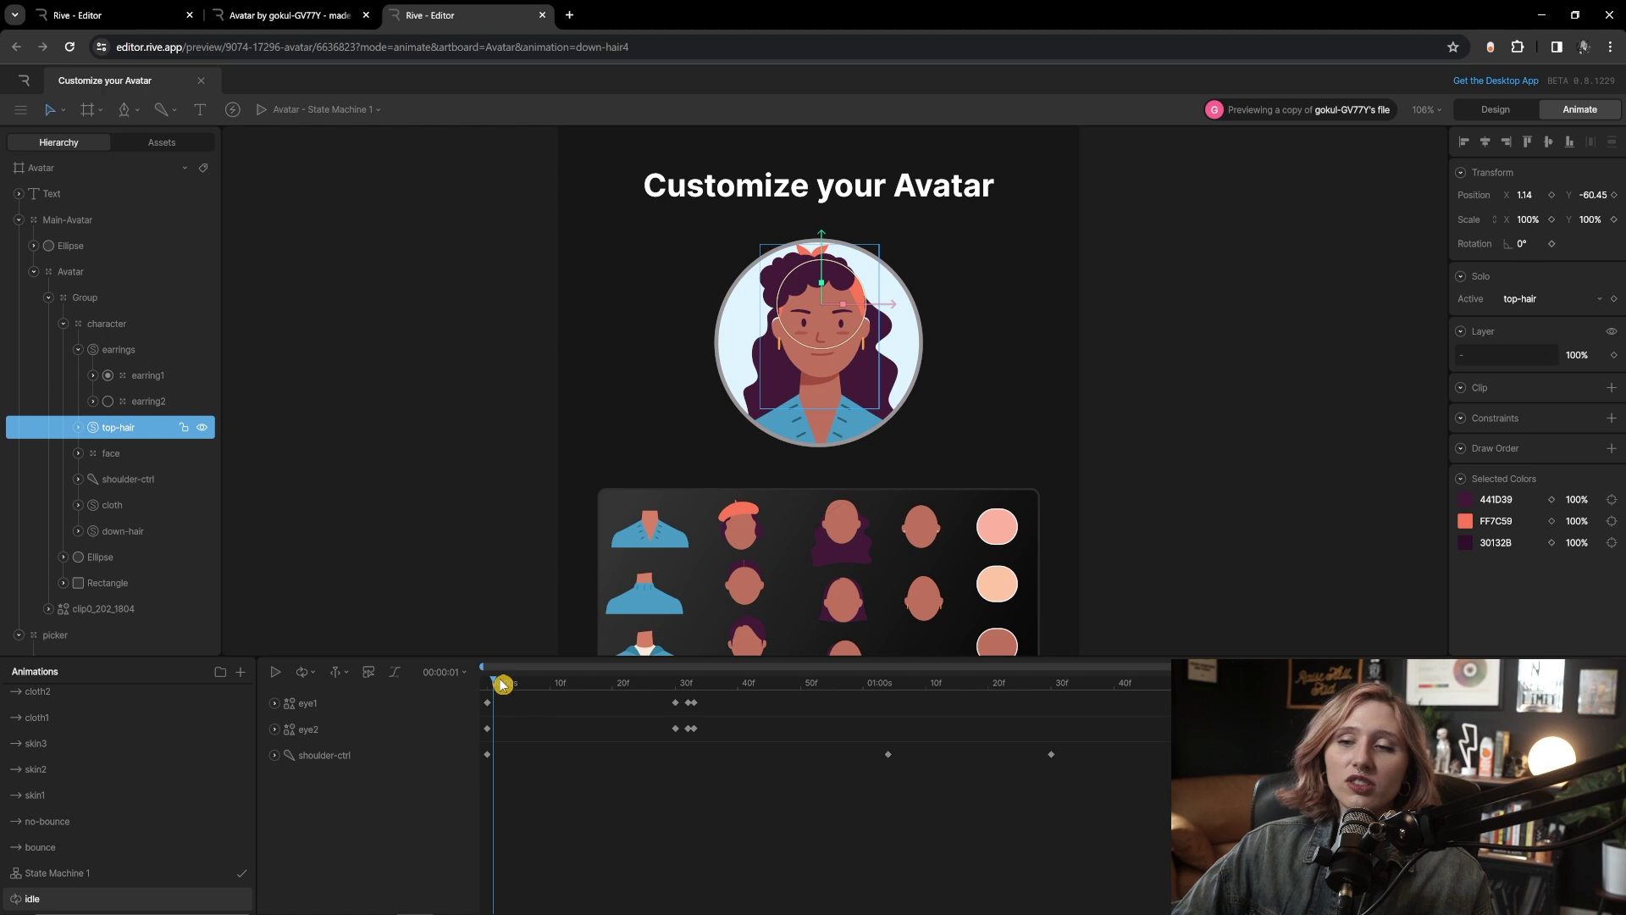
pyautogui.moveTo(505, 682); pyautogui.dragTo(816, 683)
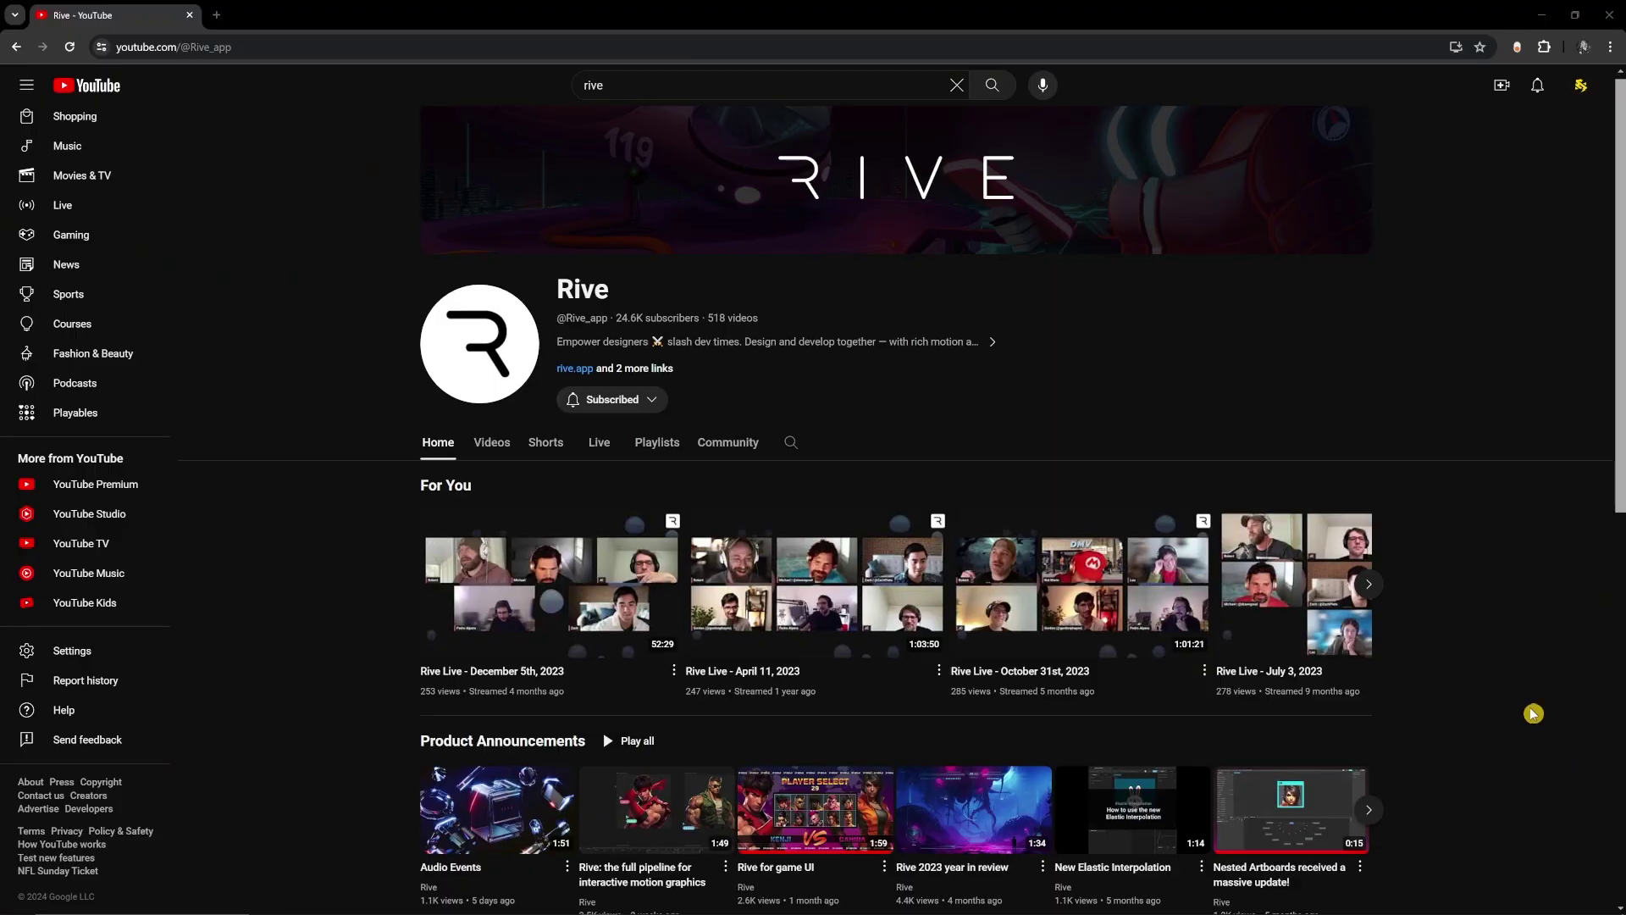
pyautogui.scroll(-5, 1533, 714)
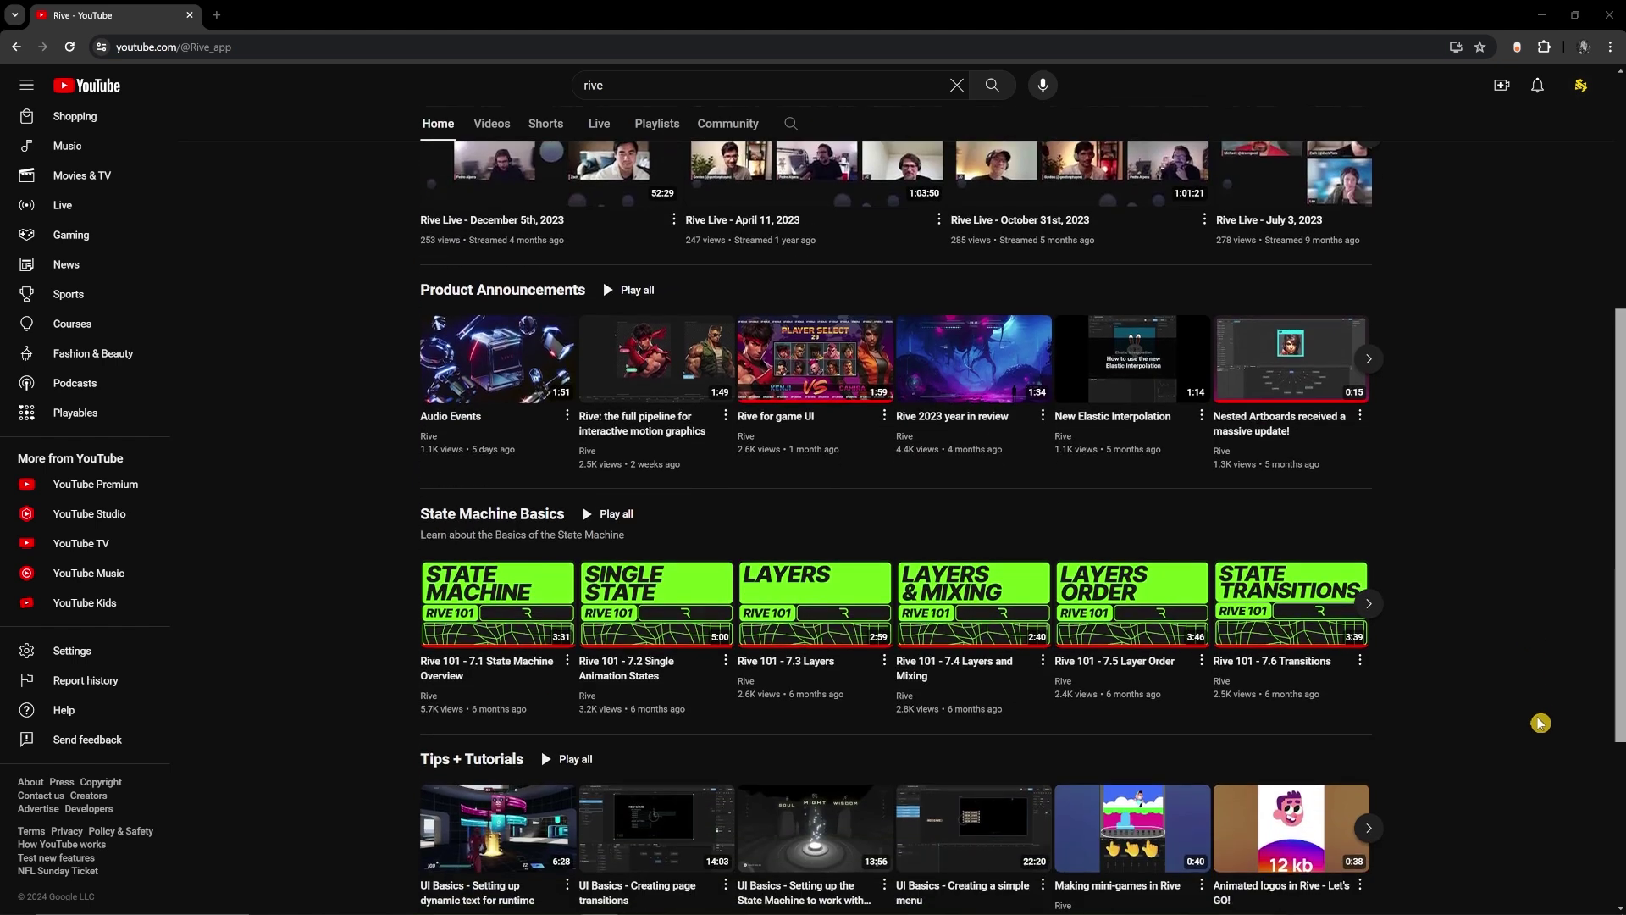
pyautogui.scroll(-2, 1541, 720)
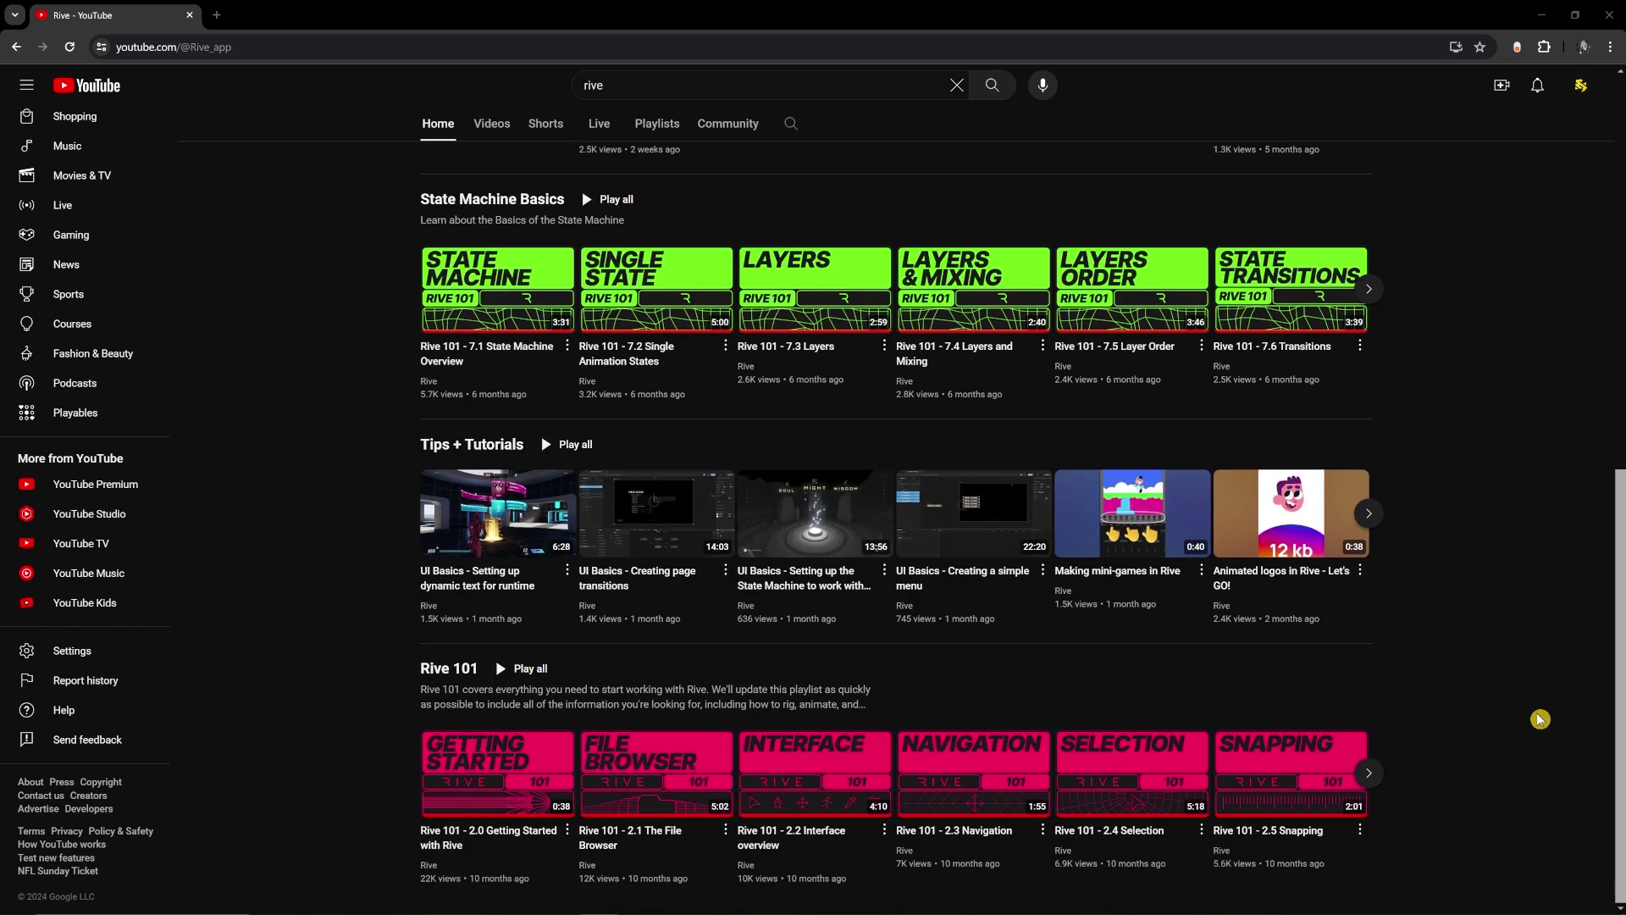
pyautogui.scroll(8, 334, 618)
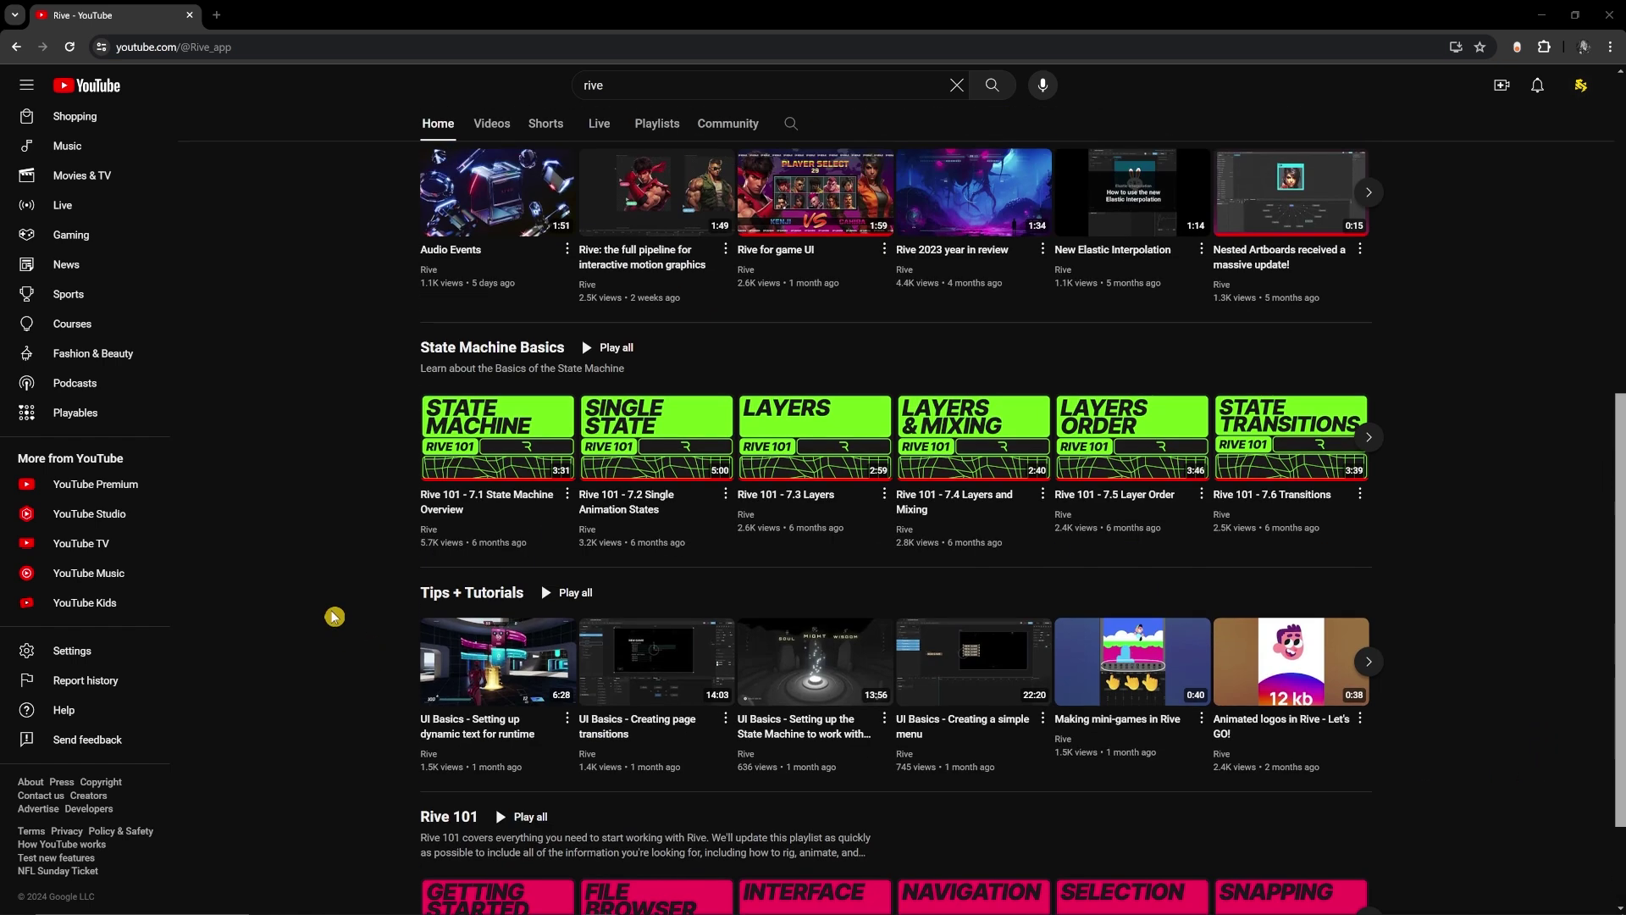
pyautogui.scroll(1, 334, 616)
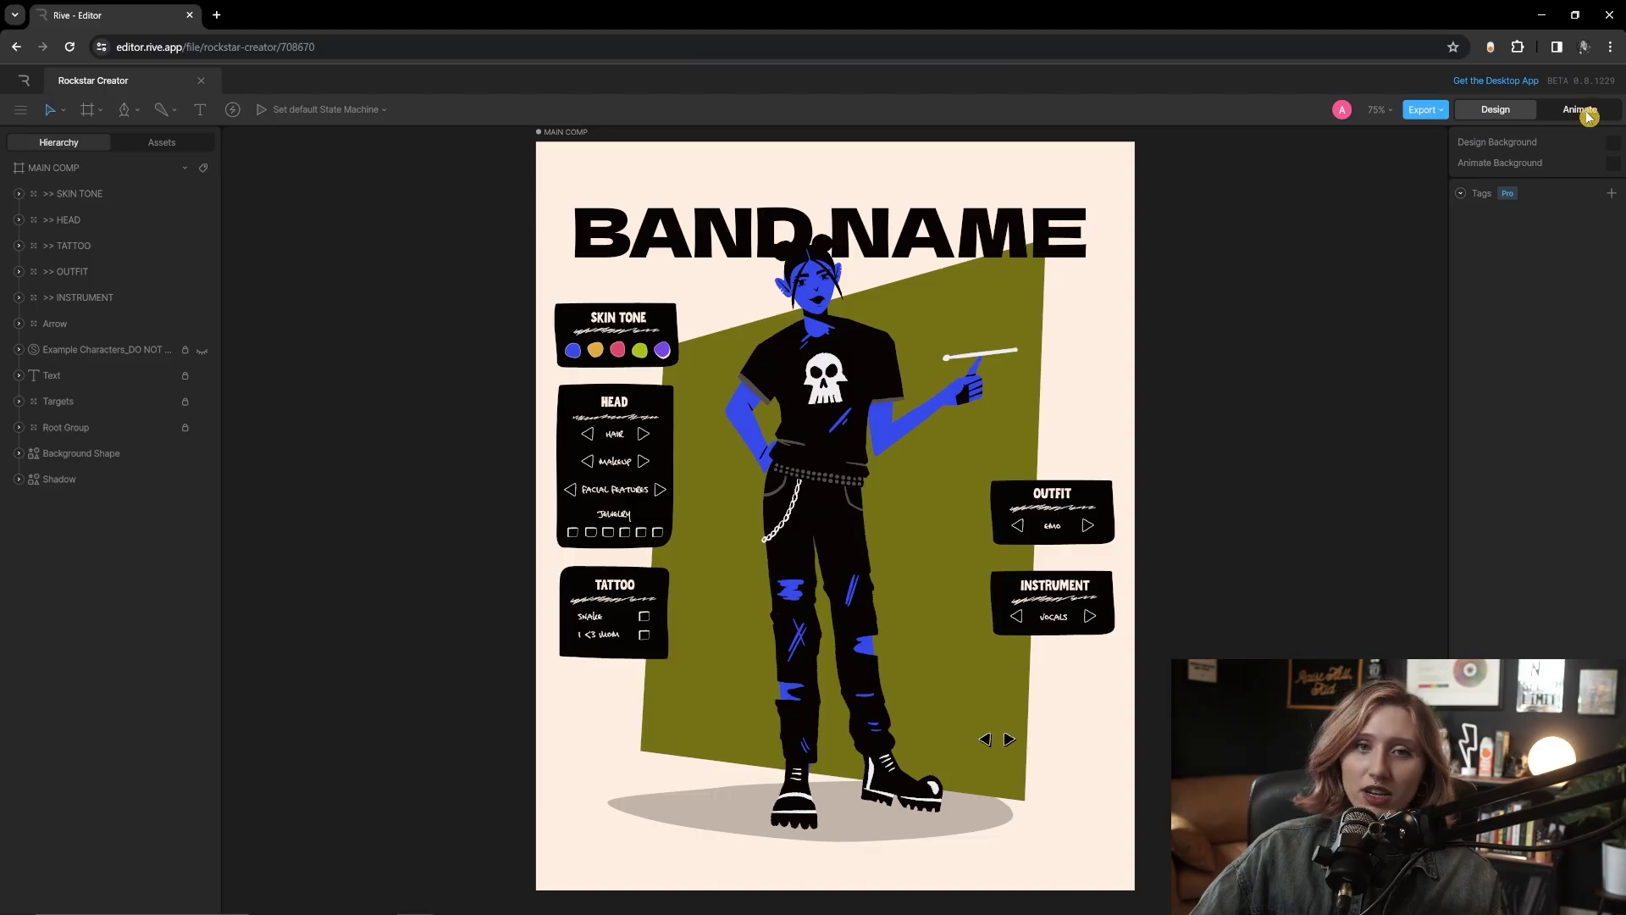
# - Toggle between Design and Animate modes, ending in Animate mode
pyautogui.click(1565, 117)
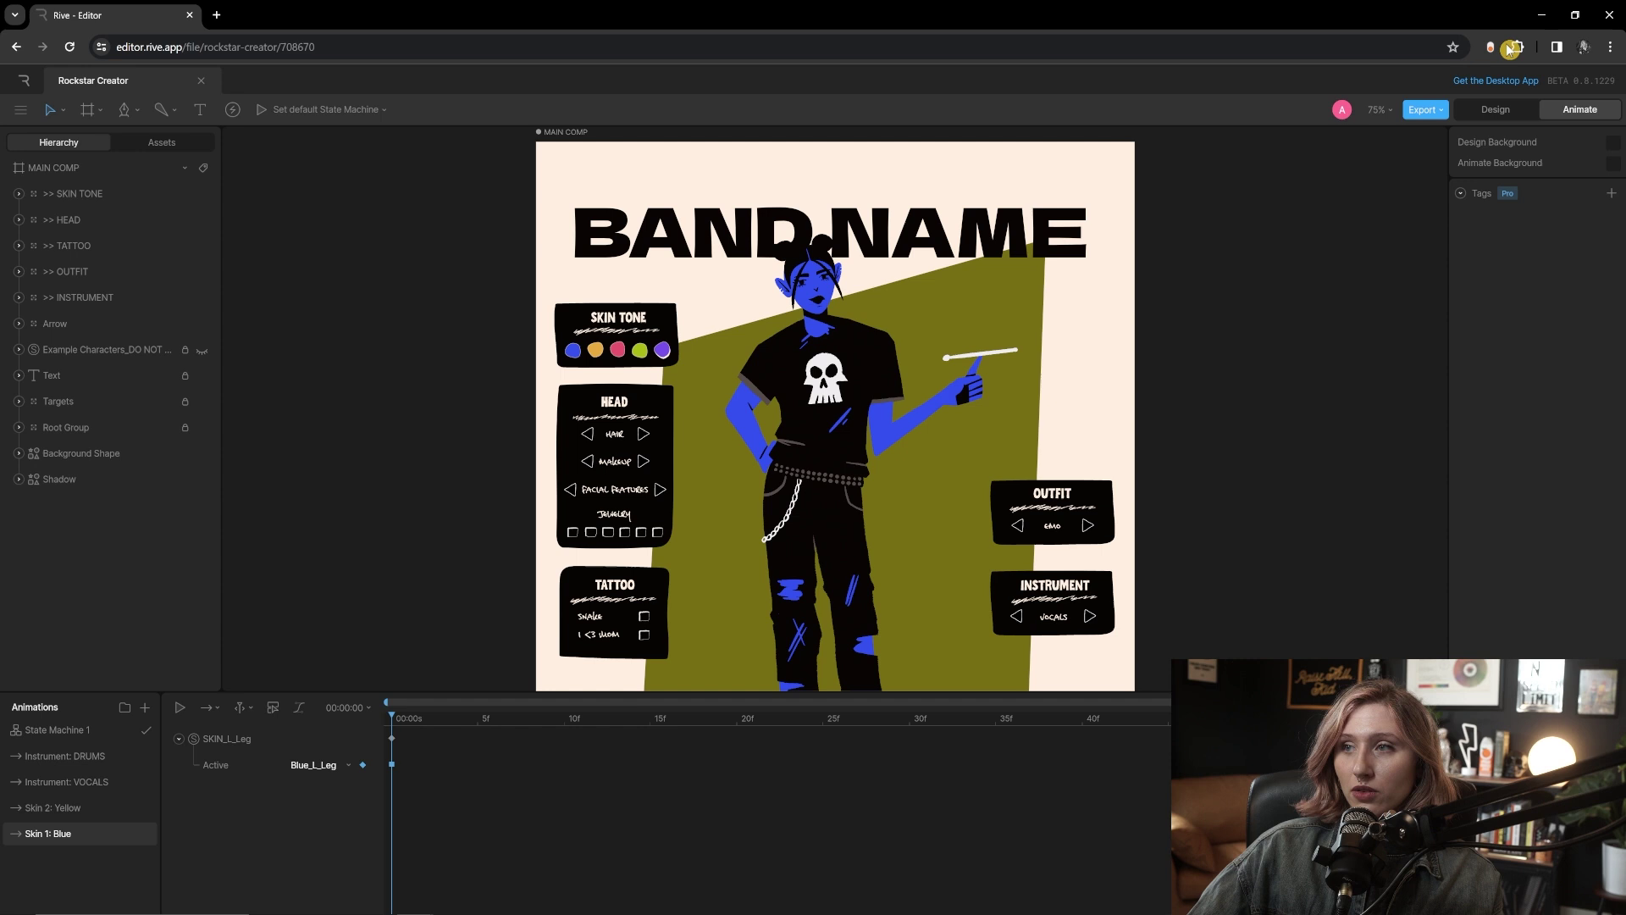
pyautogui.click(1514, 111)
pyautogui.click(1541, 111)
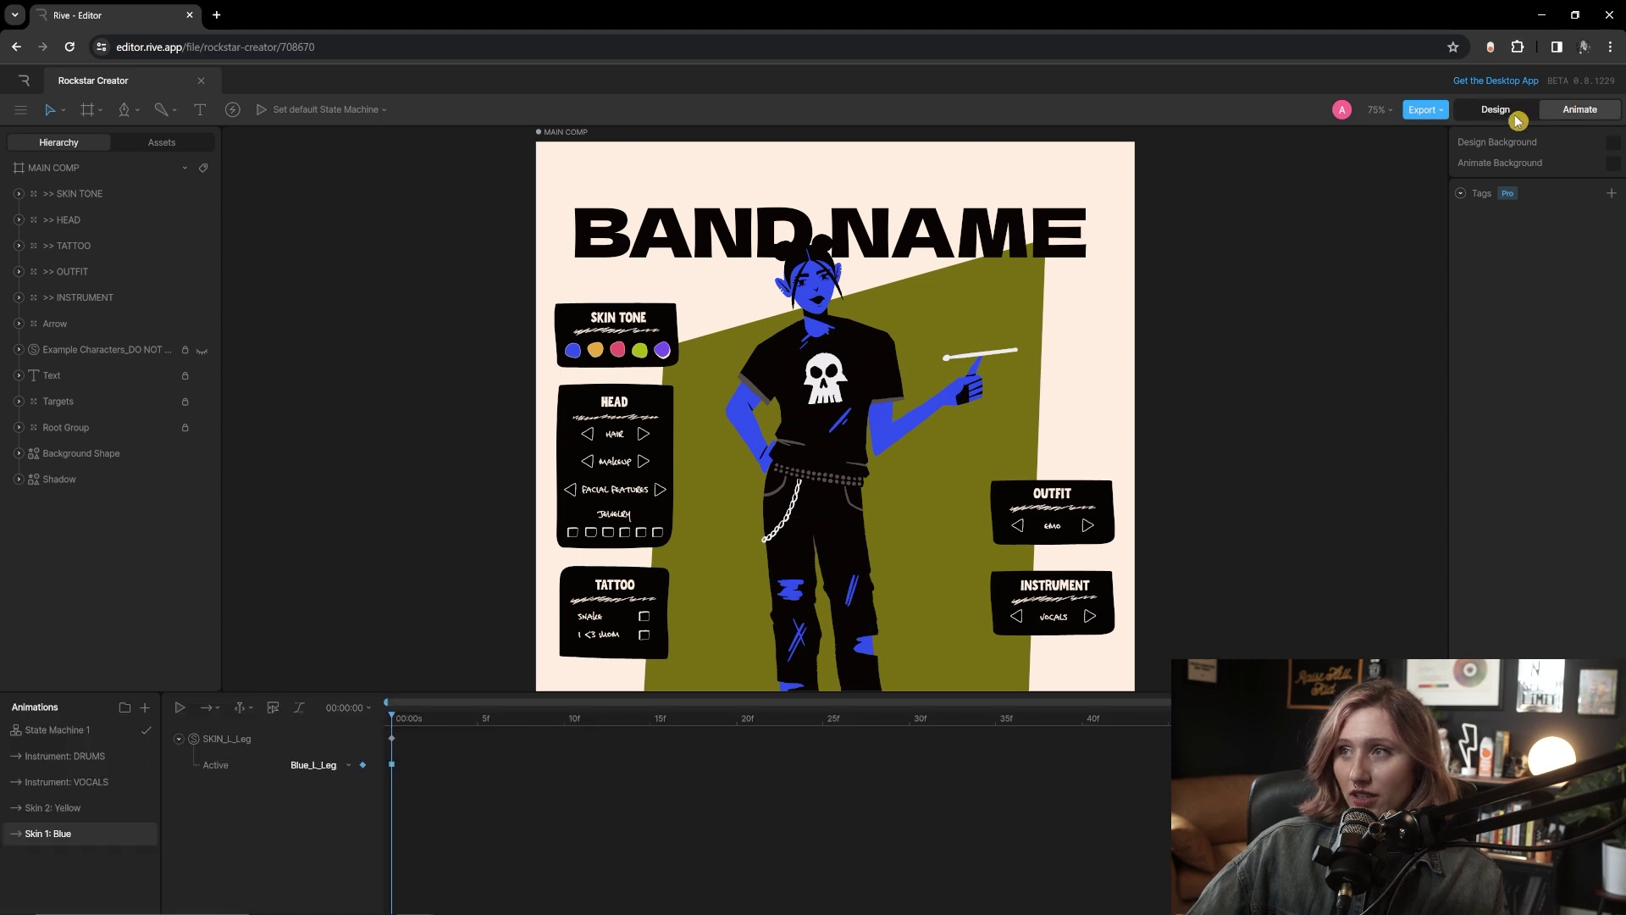
pyautogui.click(1514, 111)
pyautogui.click(1539, 113)
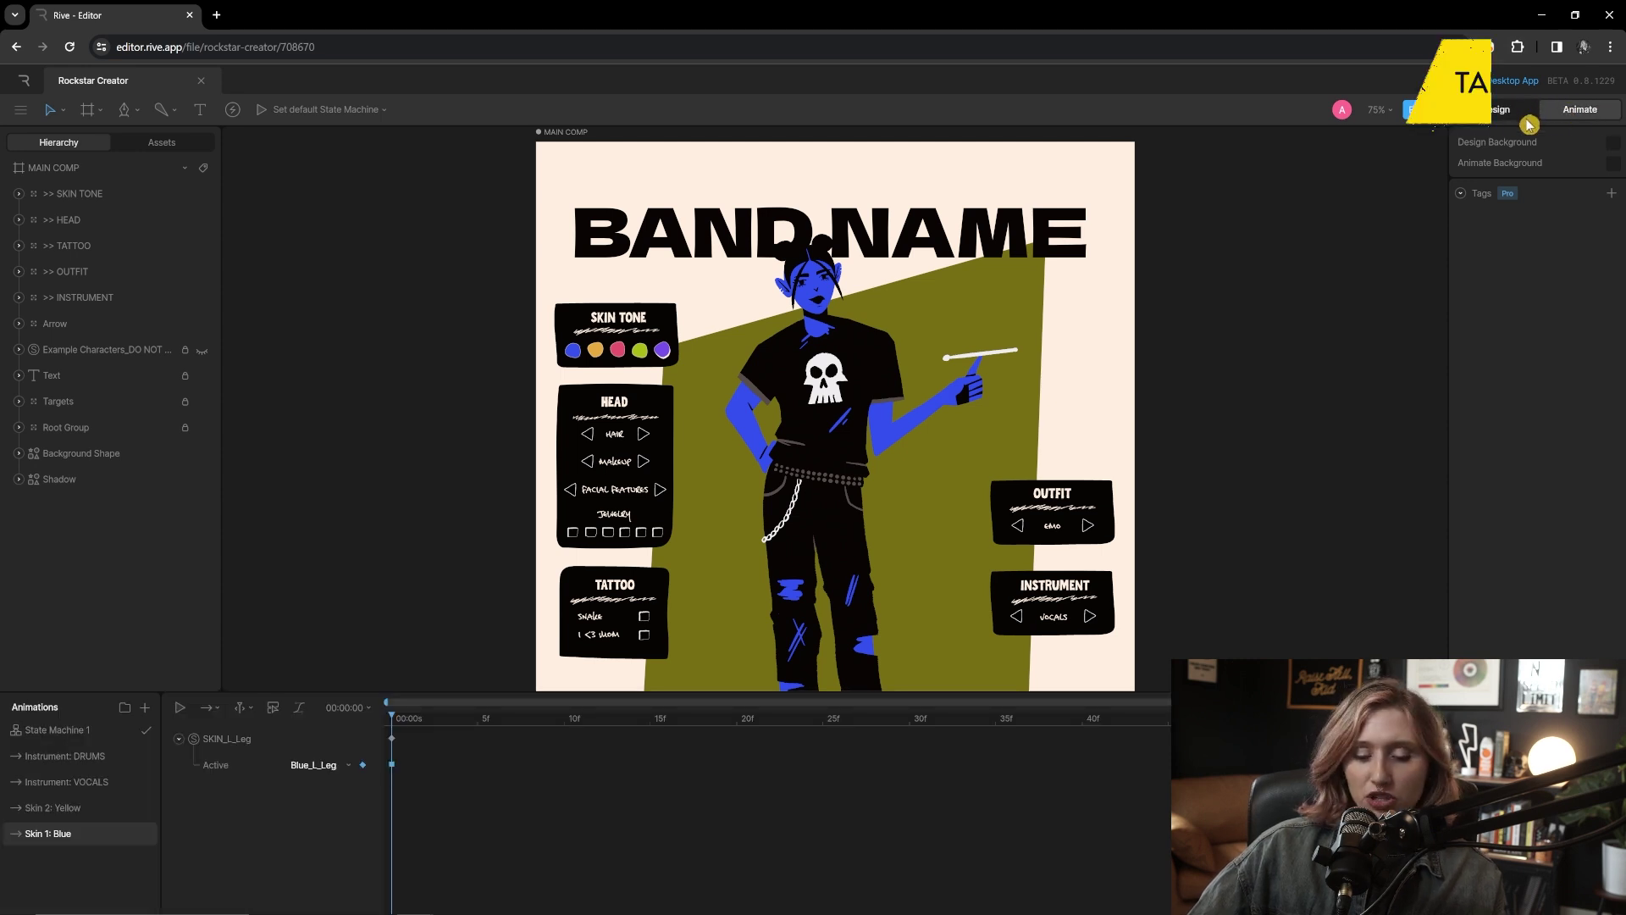
pyautogui.press('Tab')
pyautogui.press('Tab')
pyautogui.press('Tab')
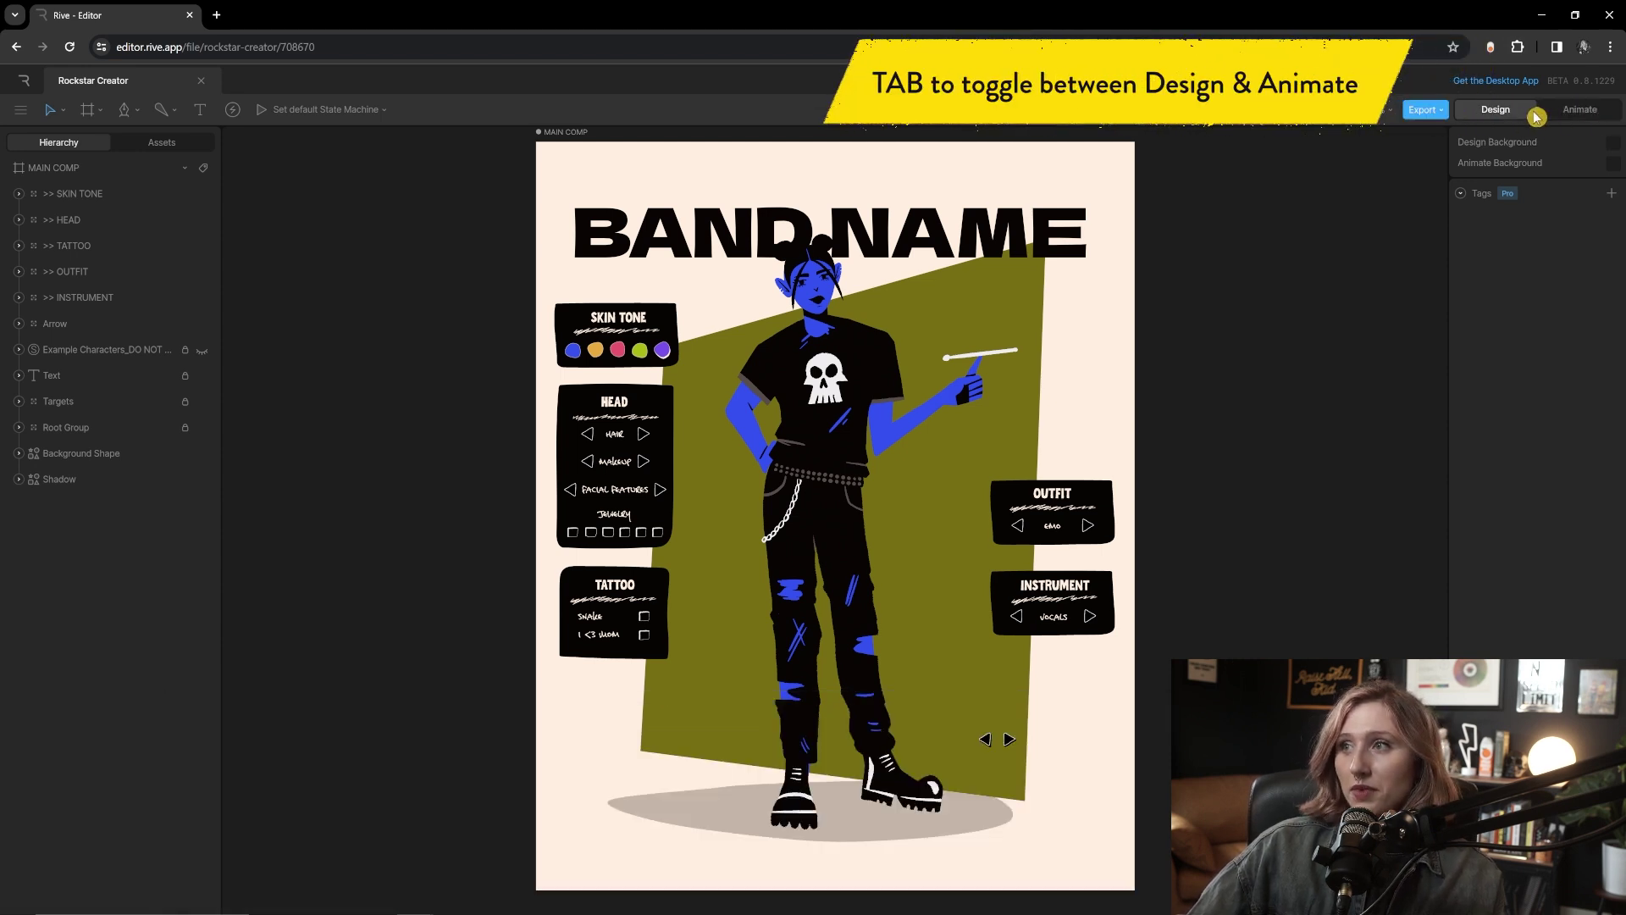
pyautogui.press('Tab')
# - Adjust the timeline panel height, briefly selecting then deselecting the olive background shape
pyautogui.moveTo(389, 694); pyautogui.dragTo(386, 641)
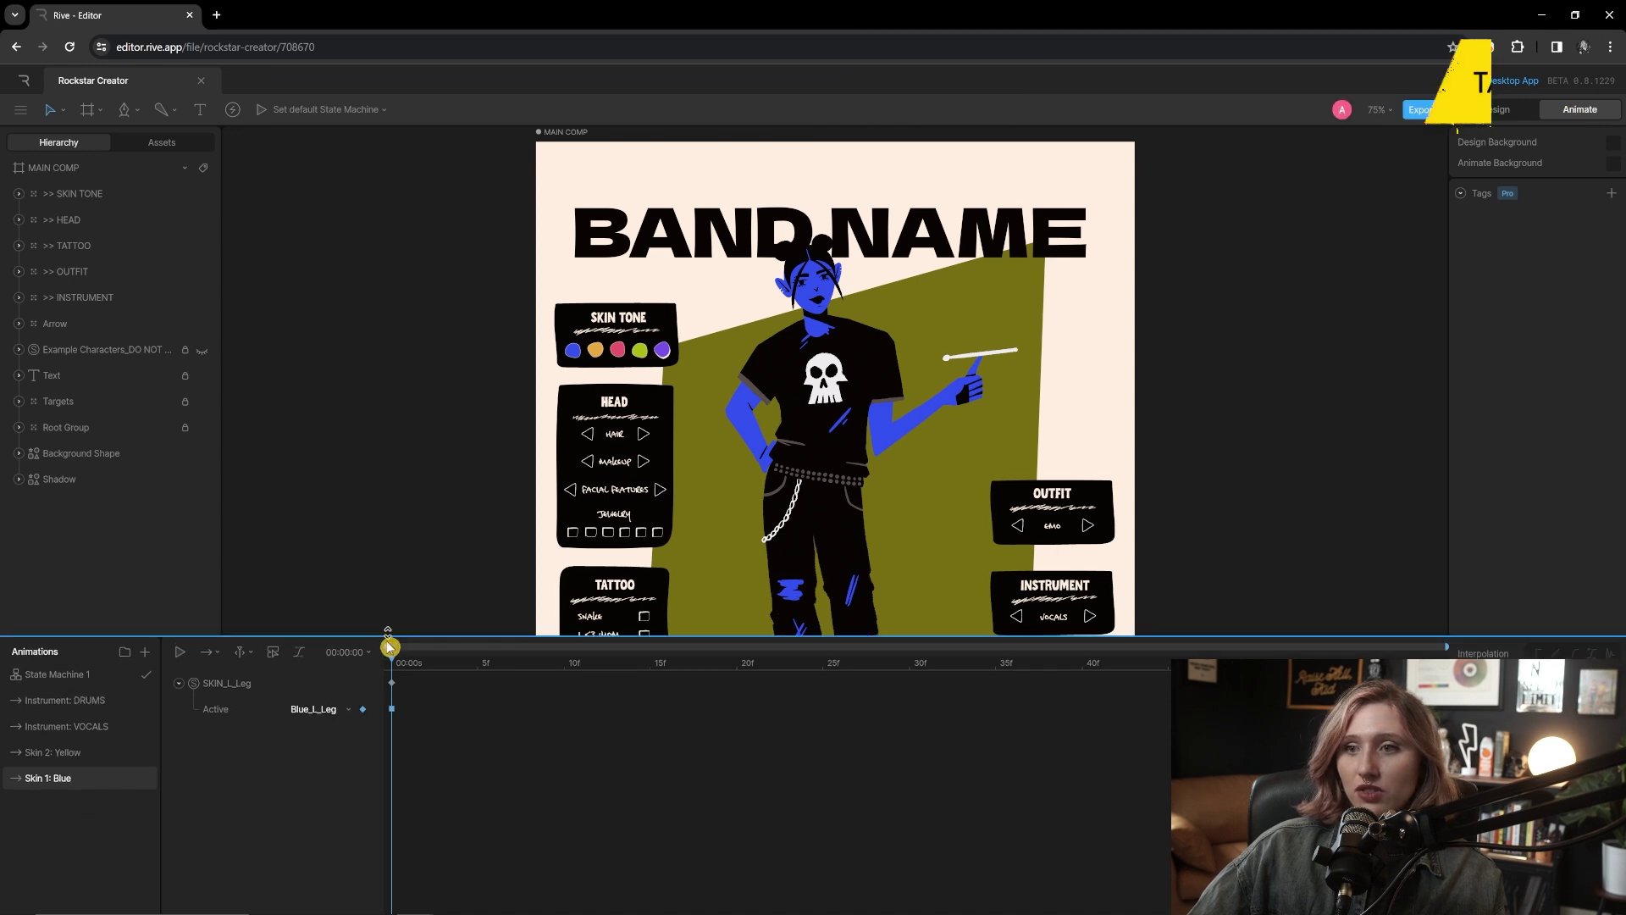
pyautogui.scroll(-5, 675, 519)
pyautogui.click(675, 519)
pyautogui.scroll(3, 899, 294)
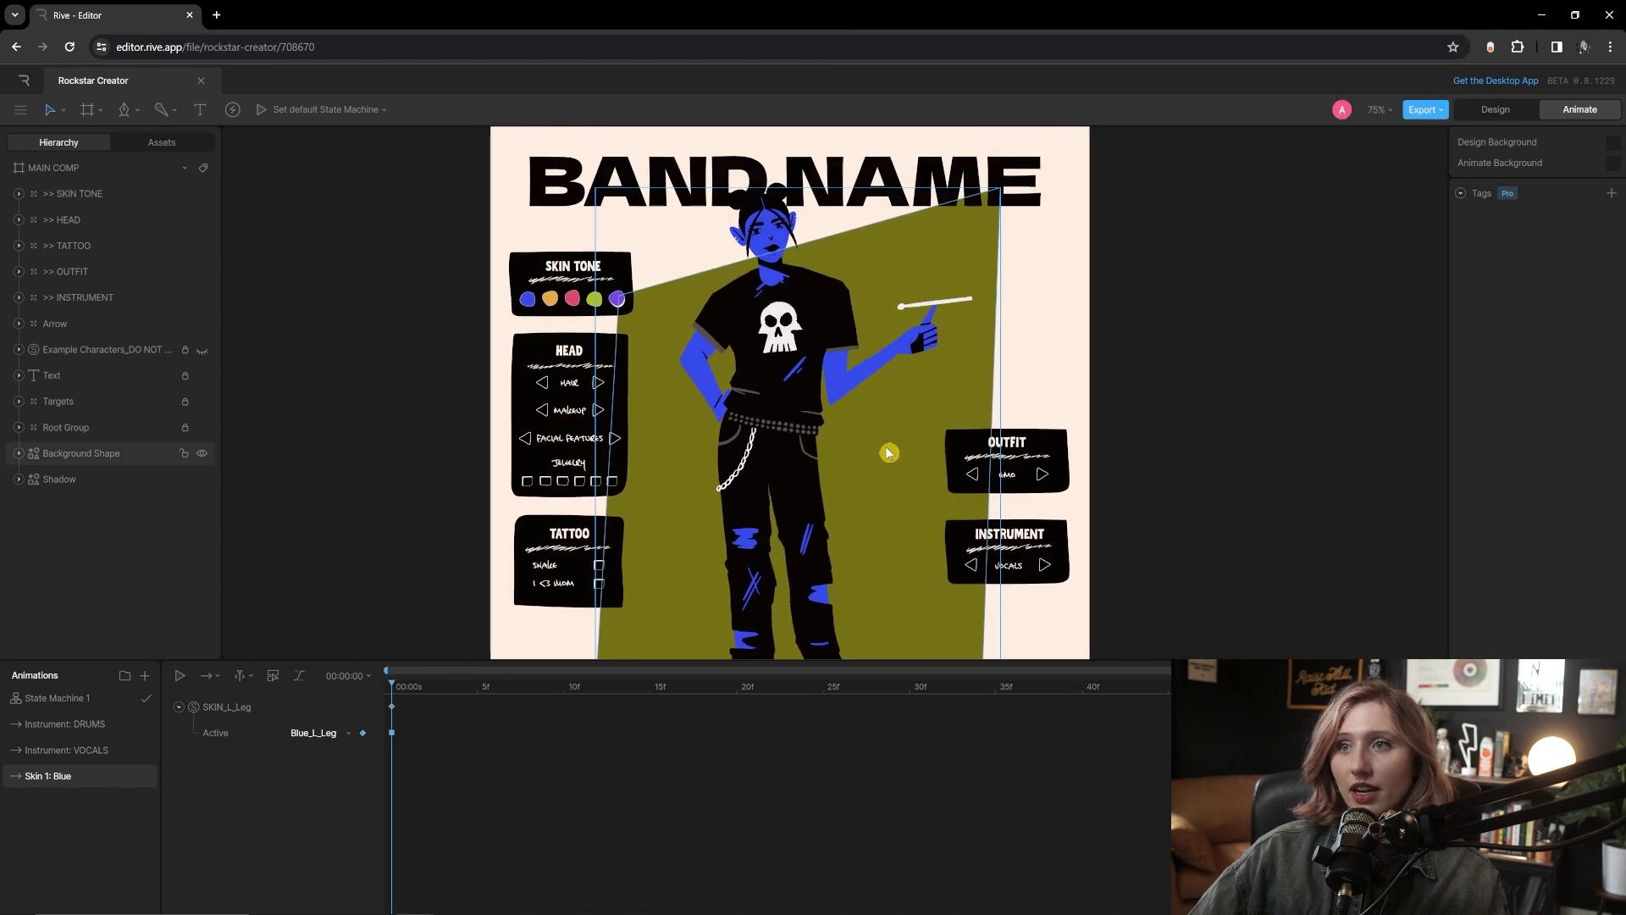
pyautogui.scroll(-2, 872, 432)
pyautogui.press('Escape')
pyautogui.moveTo(616, 658); pyautogui.dragTo(610, 699)
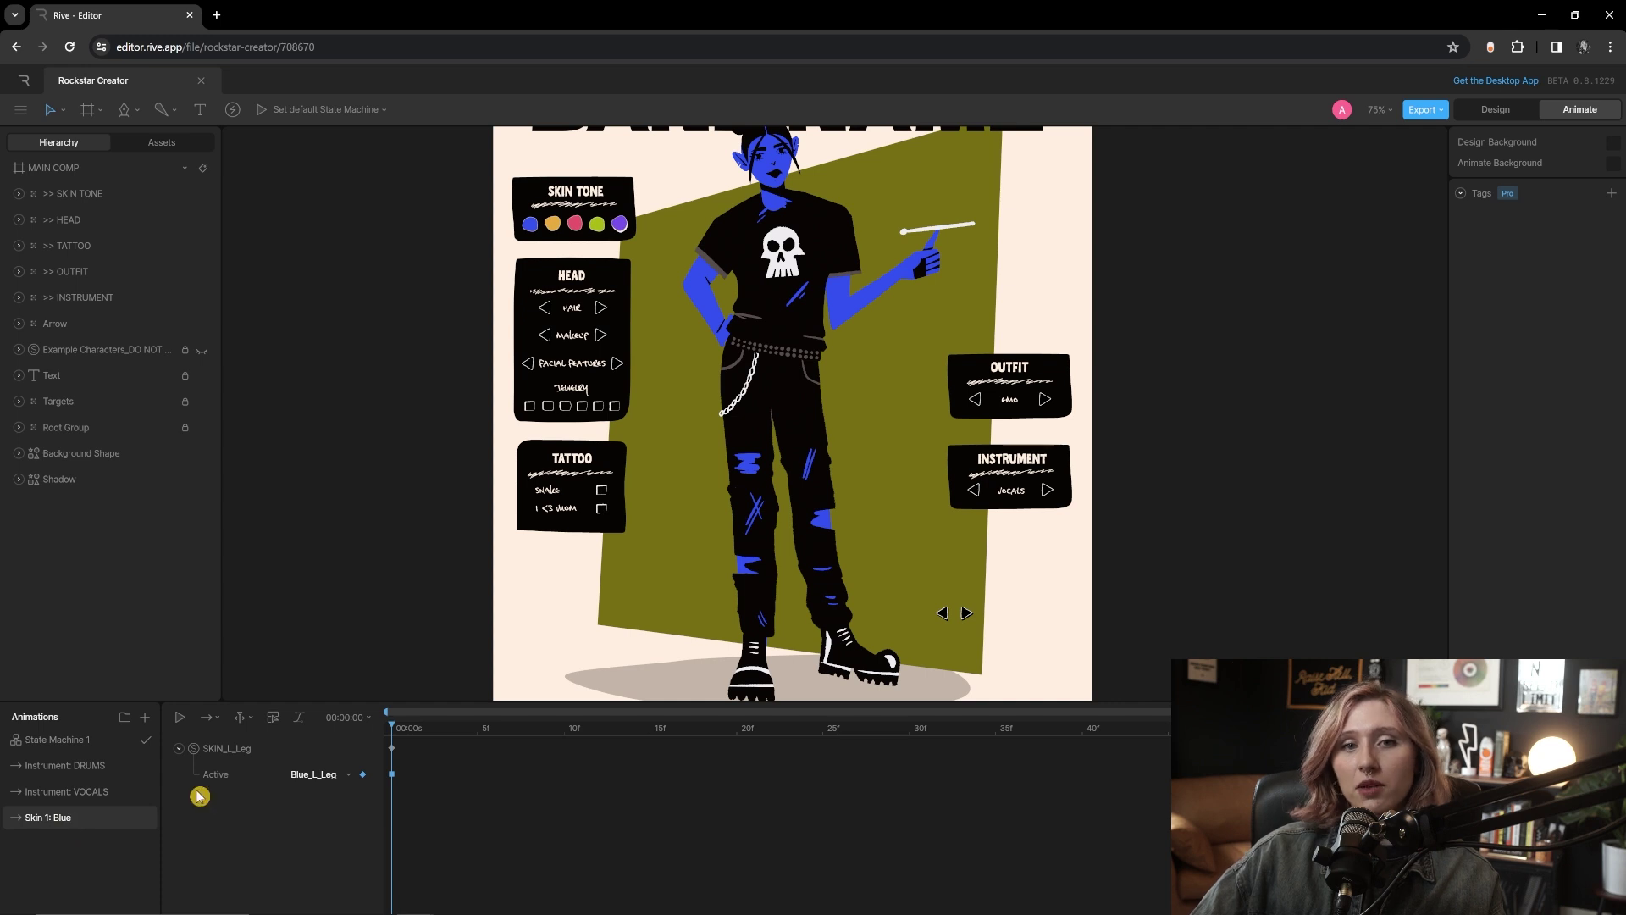
# - Look at the Instrument: DRUMS and VOCALS animations, then open Skin 1: Blue
pyautogui.scroll(-1, 435, 558)
pyautogui.click(63, 767)
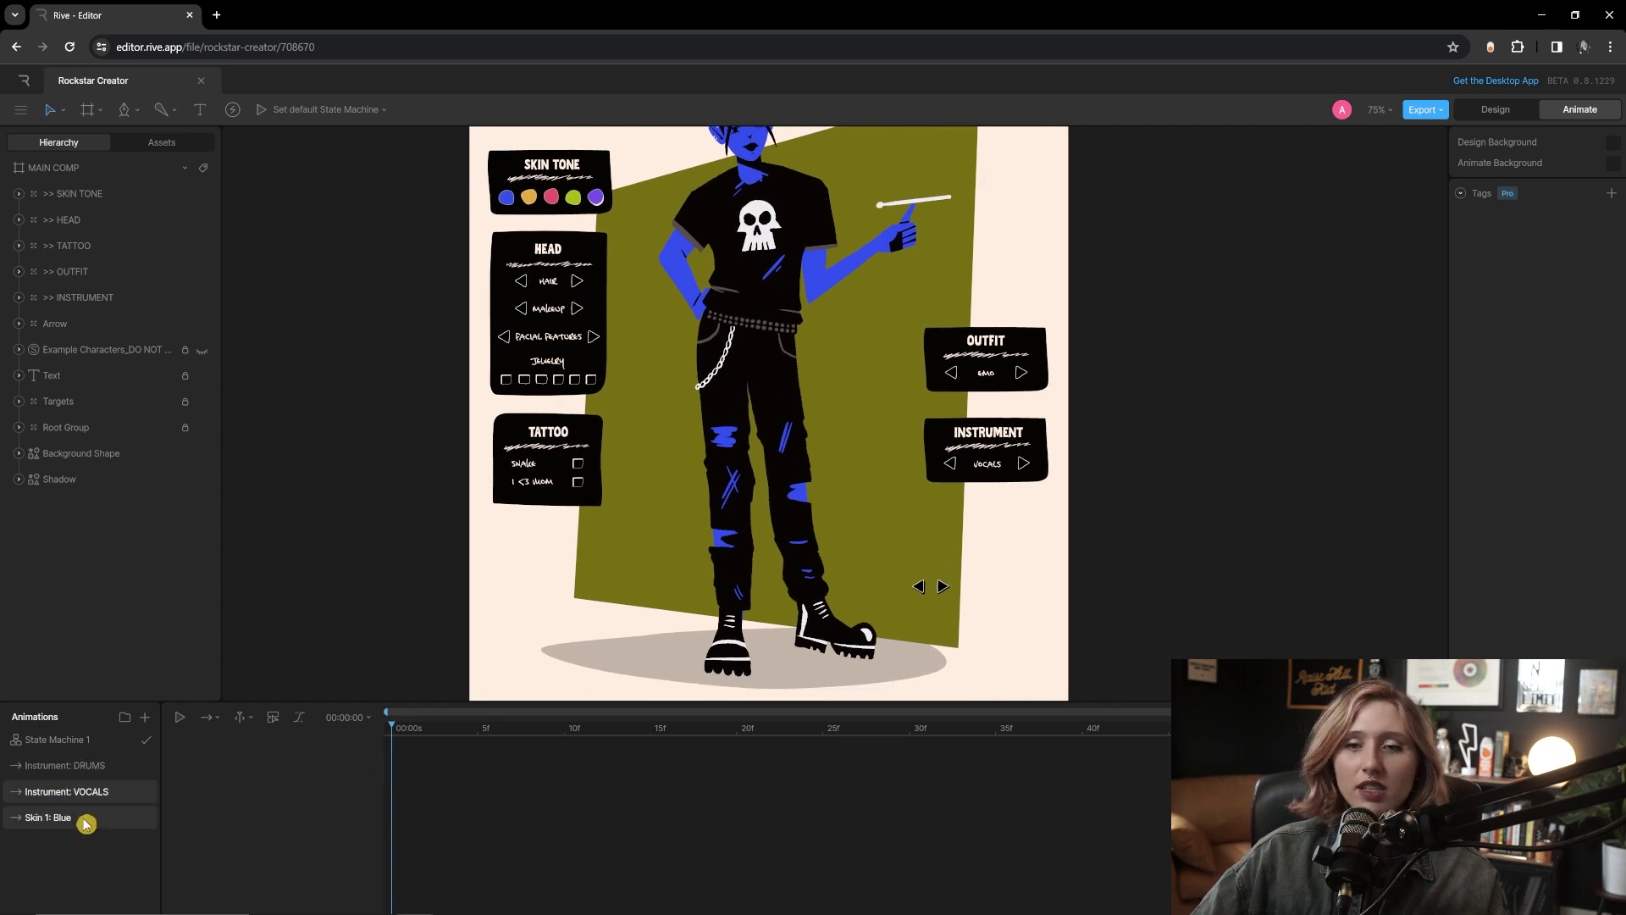
pyautogui.click(89, 788)
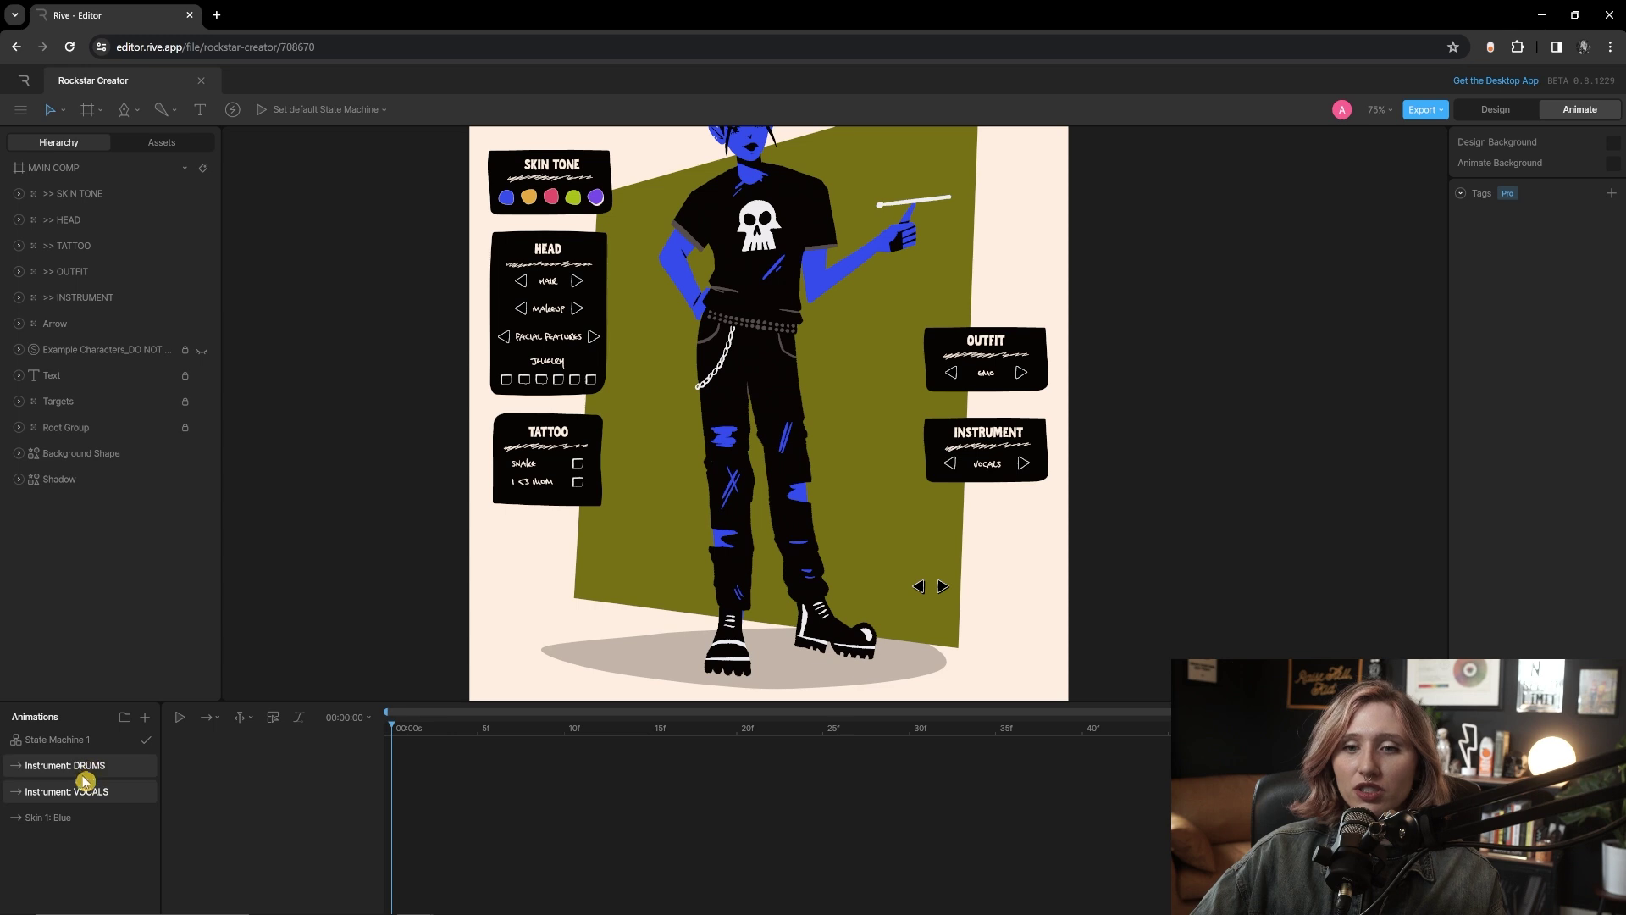
pyautogui.click(82, 820)
pyautogui.scroll(3, 946, 496)
pyautogui.scroll(5, 727, 273)
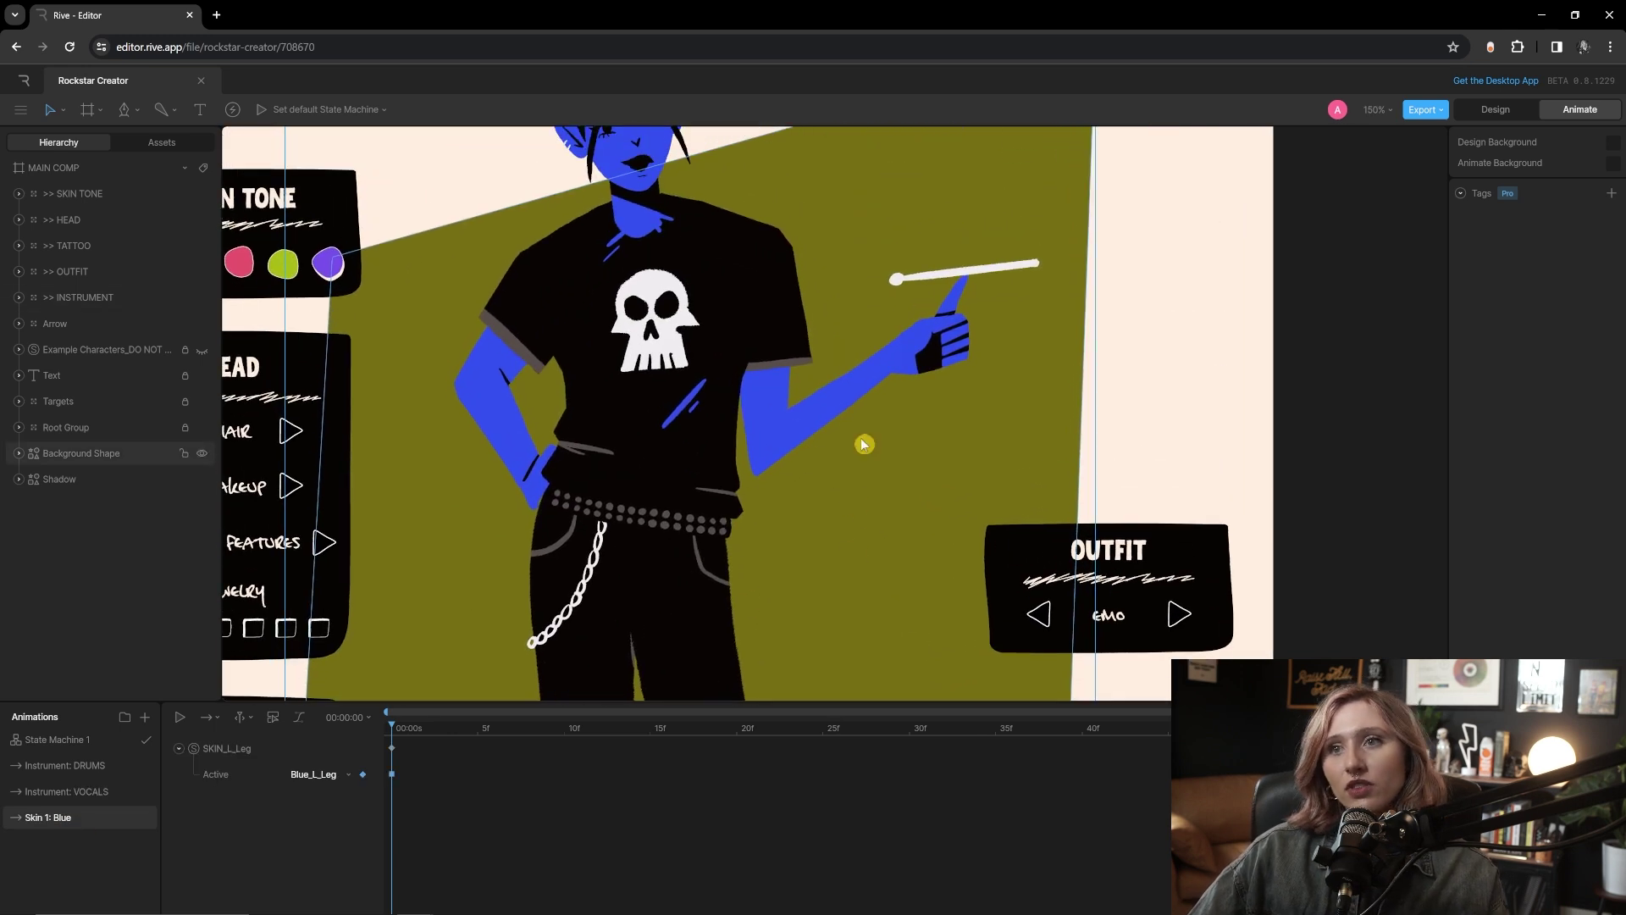
pyautogui.scroll(3, 862, 444)
# - Select the SKIN_L_Leg track and check its Active options, keeping Blue_L_Leg
pyautogui.click(259, 761)
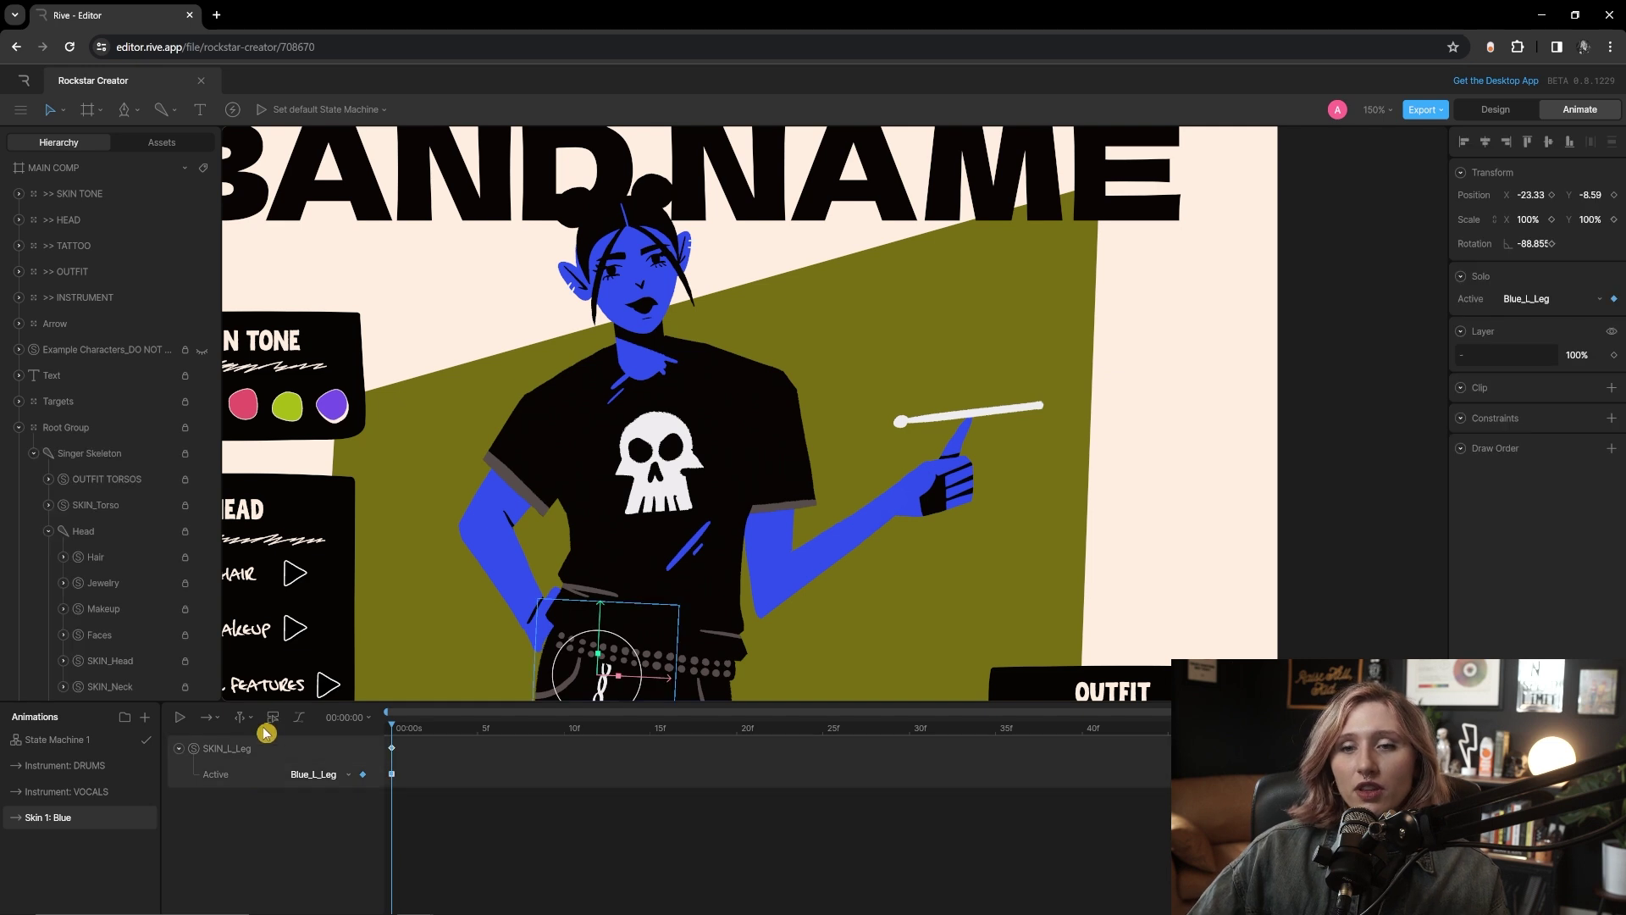
pyautogui.scroll(-10, 144, 598)
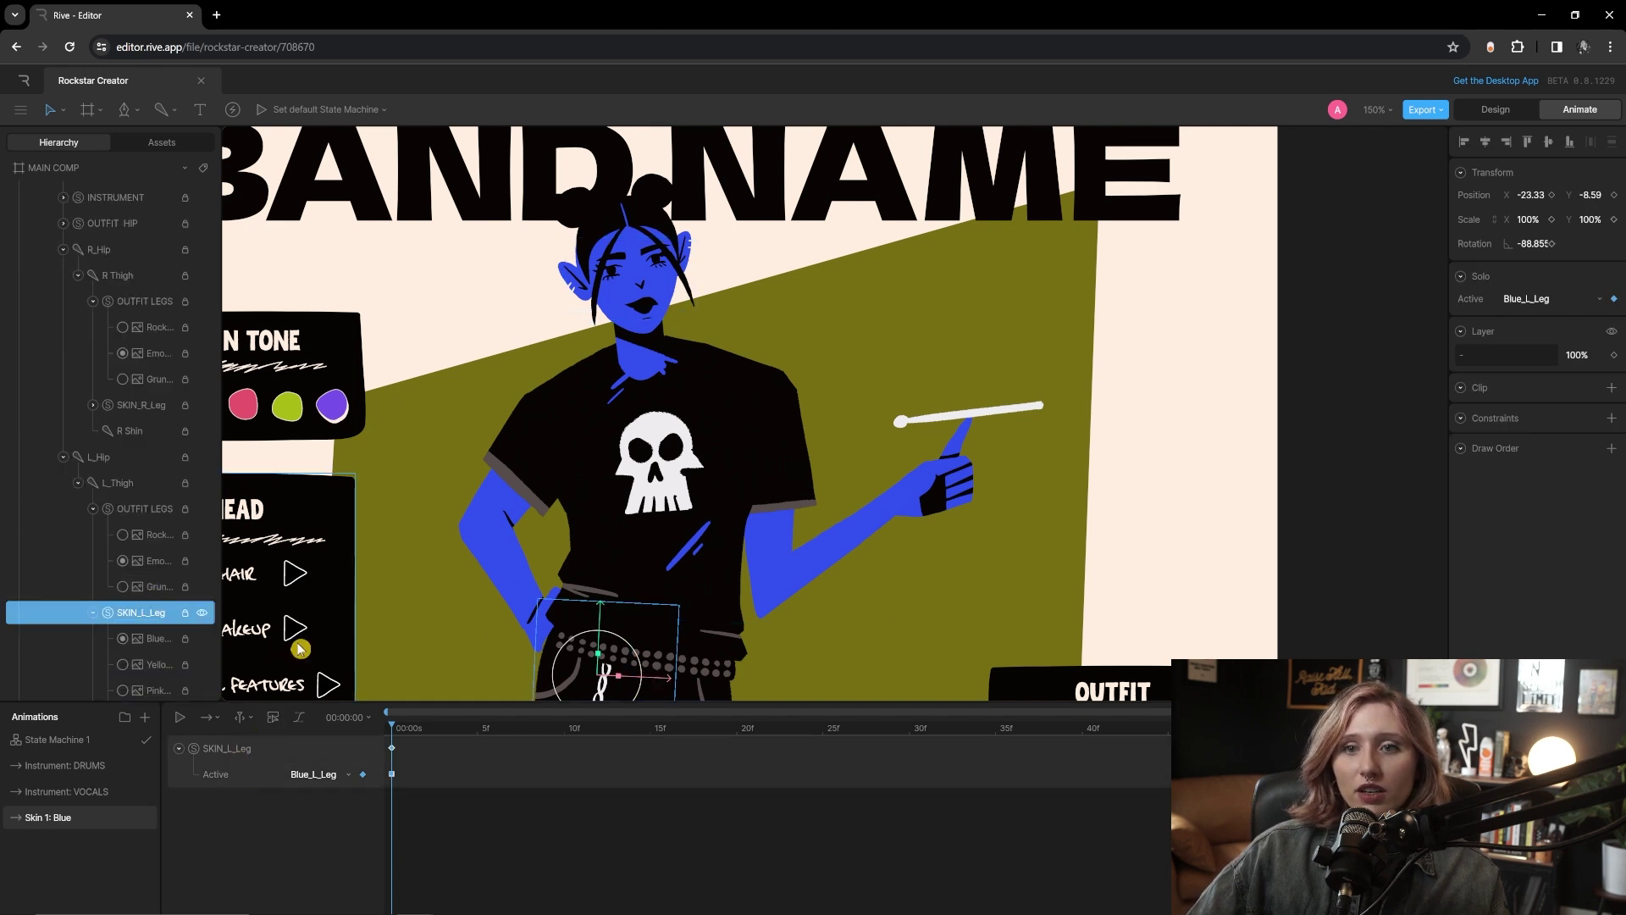
pyautogui.scroll(-3, 87, 610)
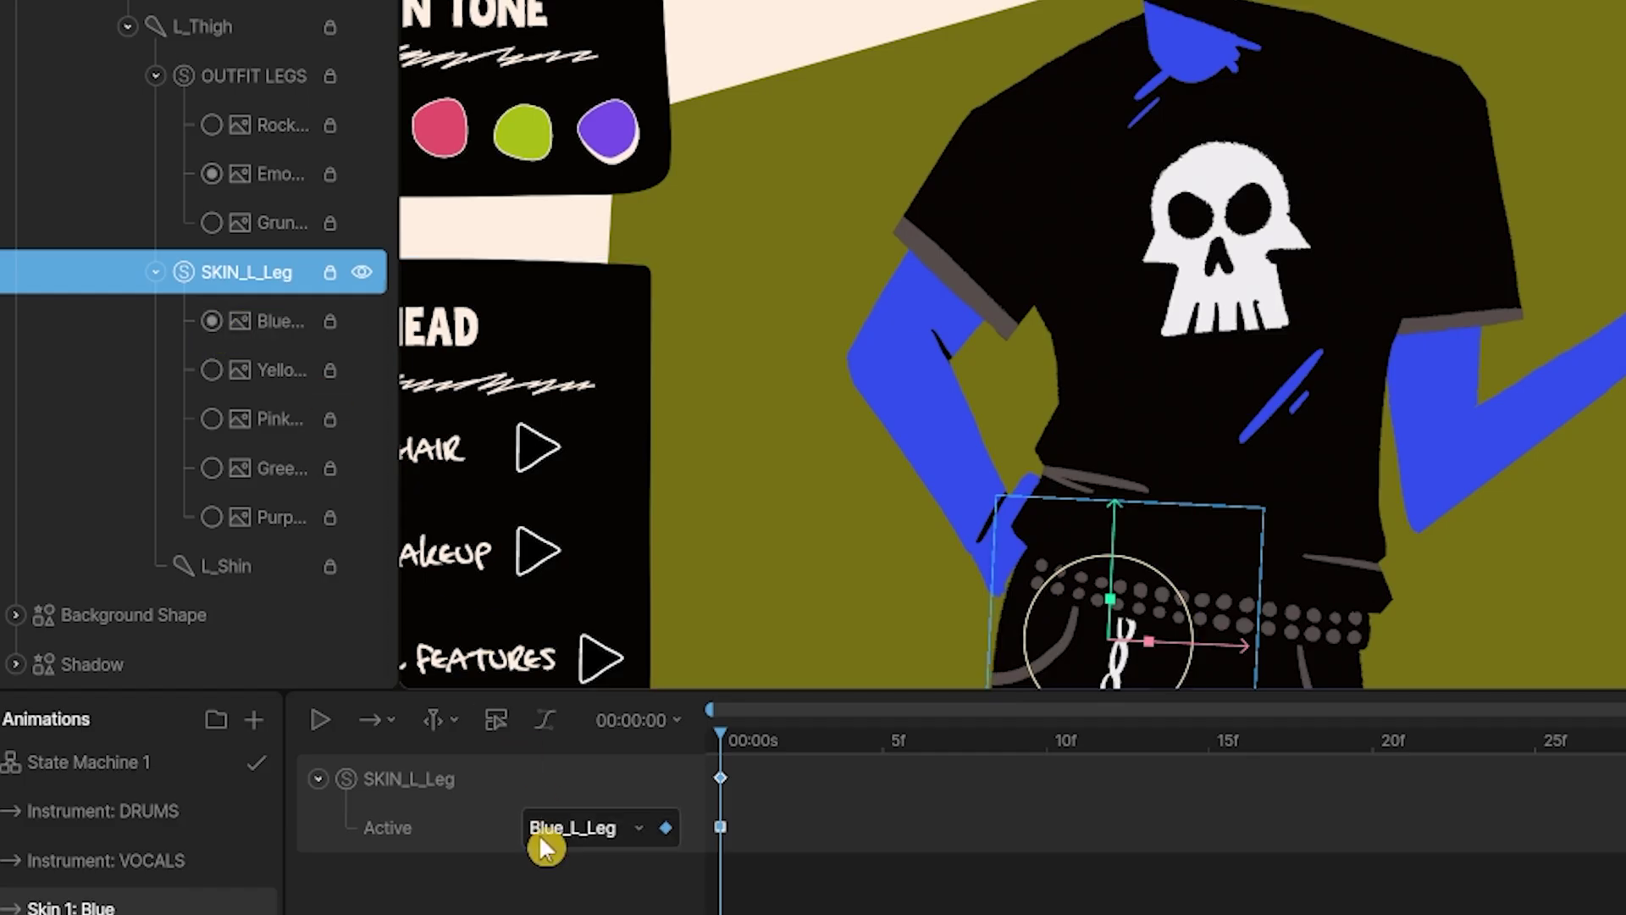
pyautogui.click(598, 834)
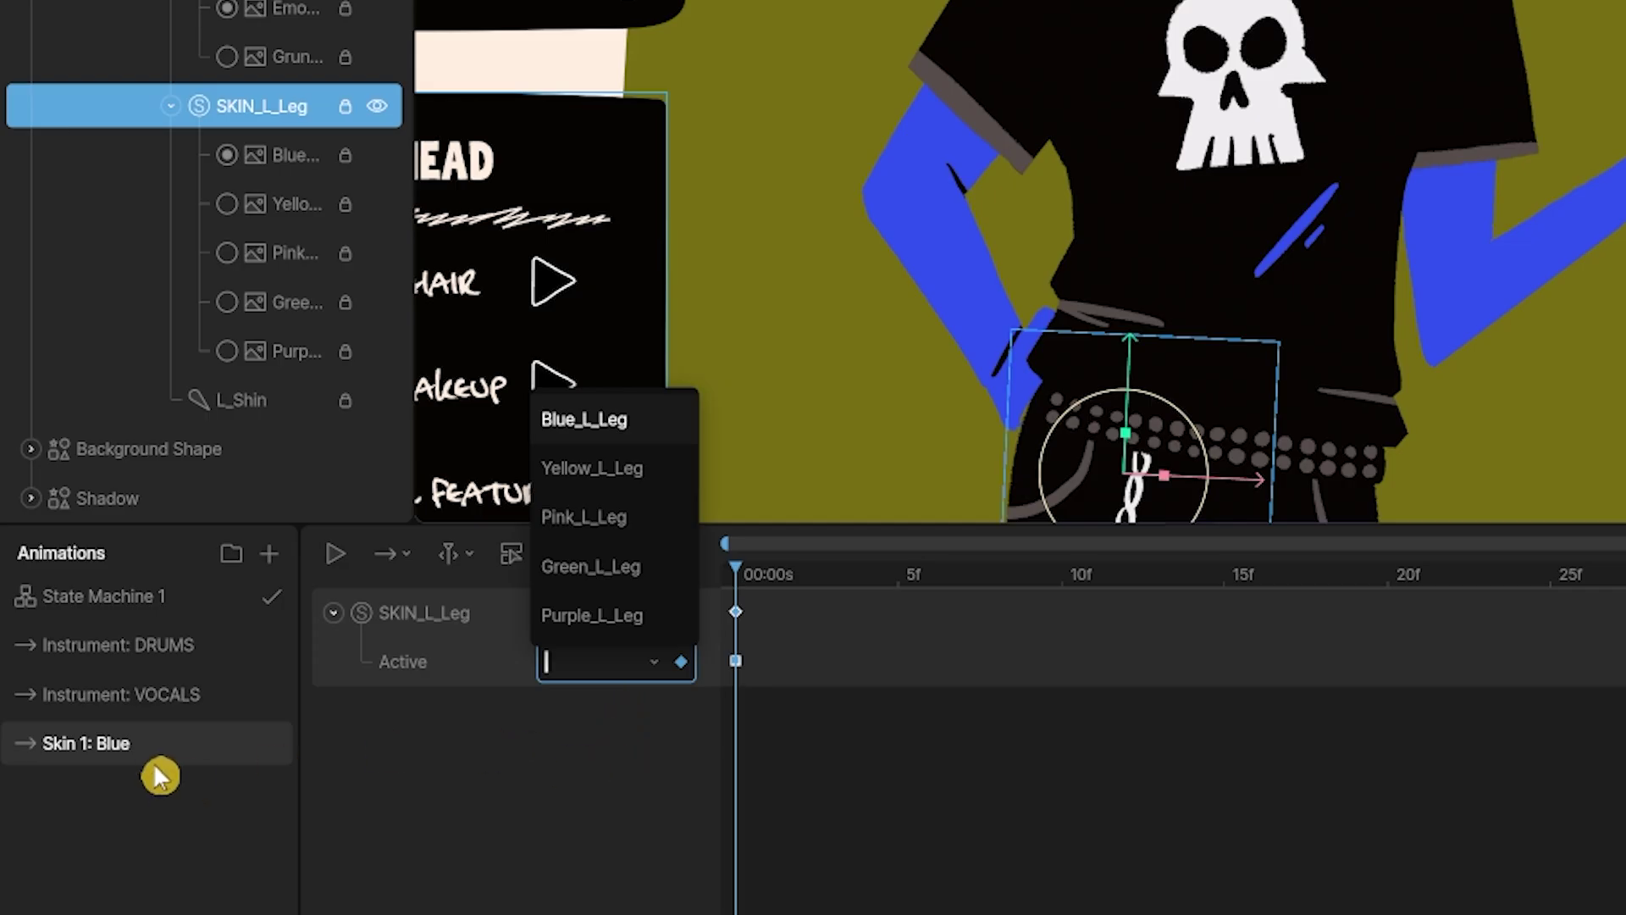
pyautogui.press('Return')
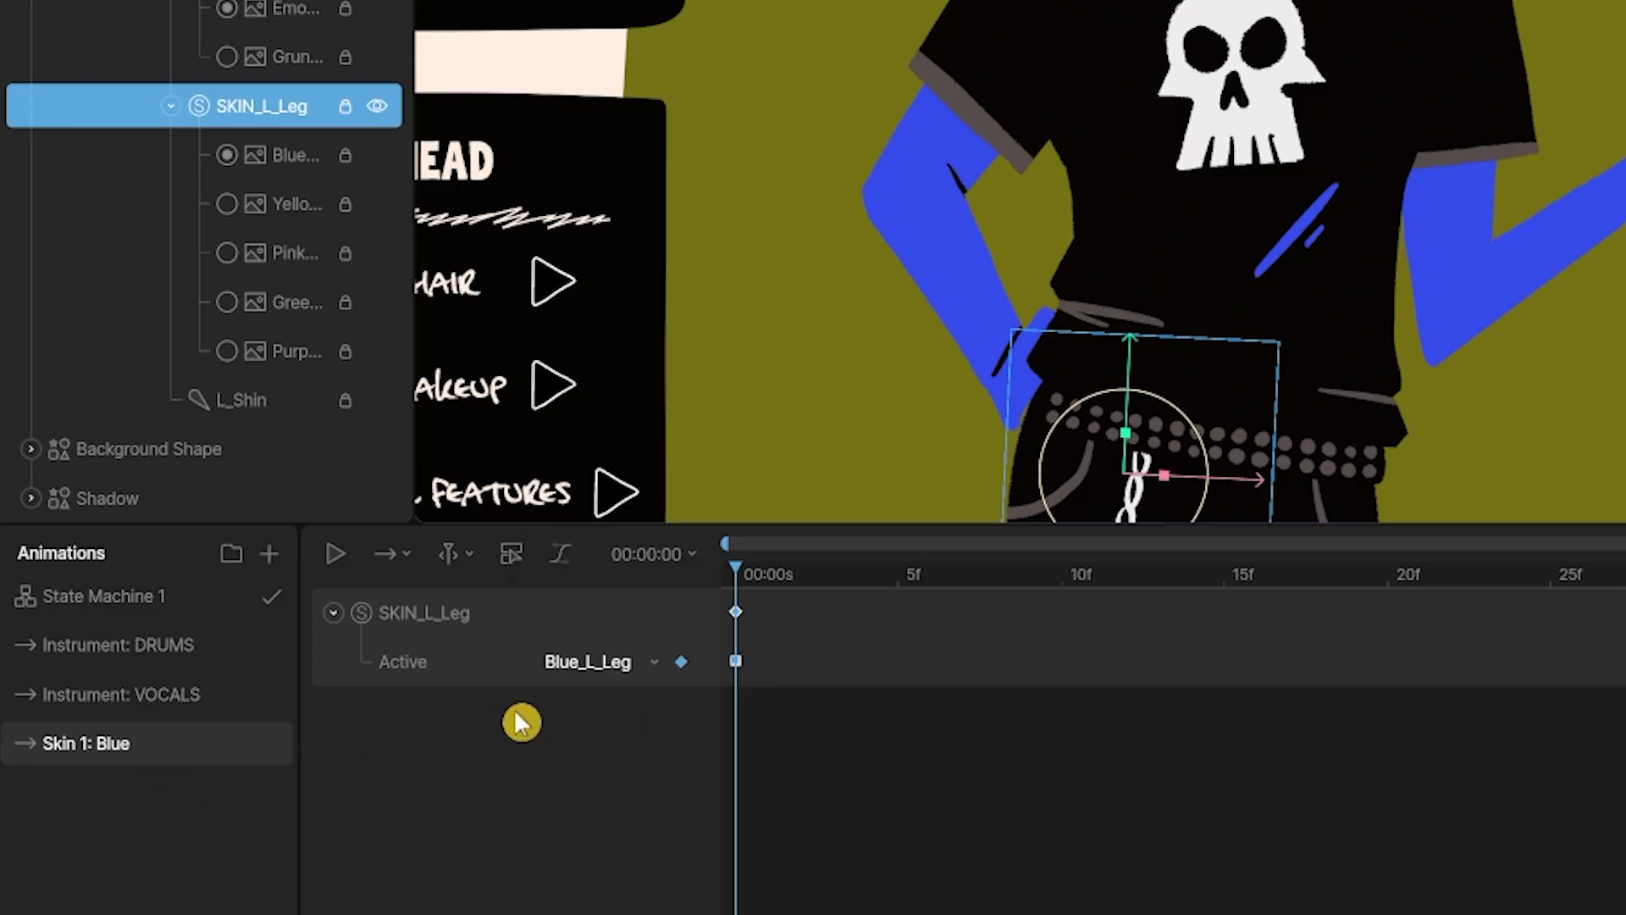
# - Try Yellow_L_Leg as the left leg's Active skin, then key it back to Blue_L_Leg
pyautogui.click(634, 669)
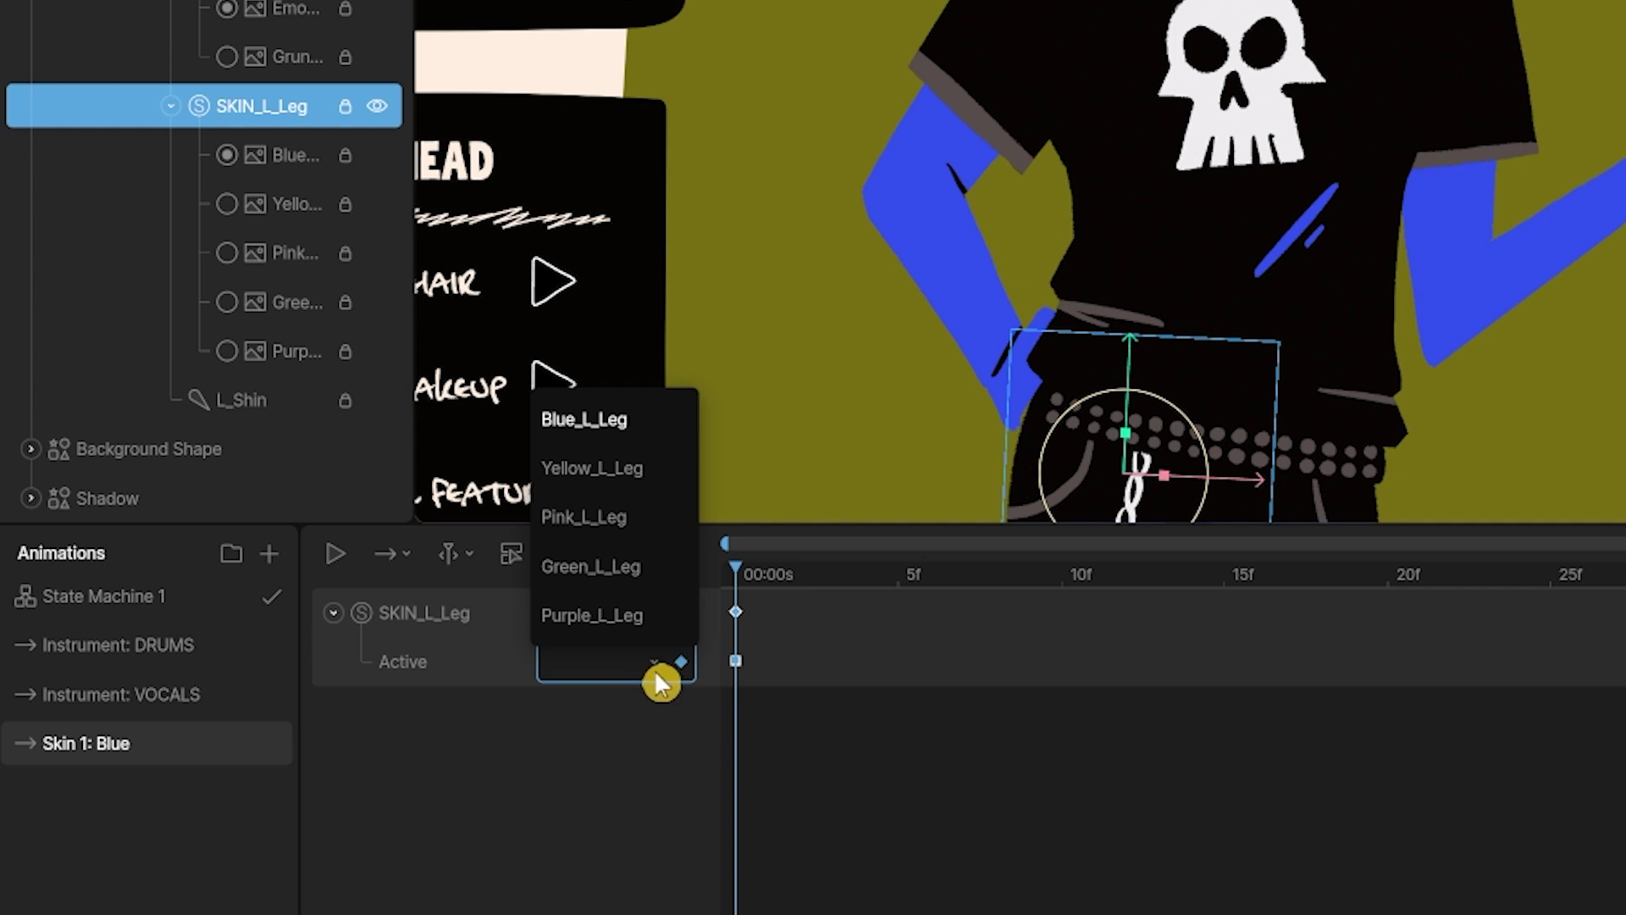
pyautogui.click(614, 469)
pyautogui.scroll(-5, 1016, 254)
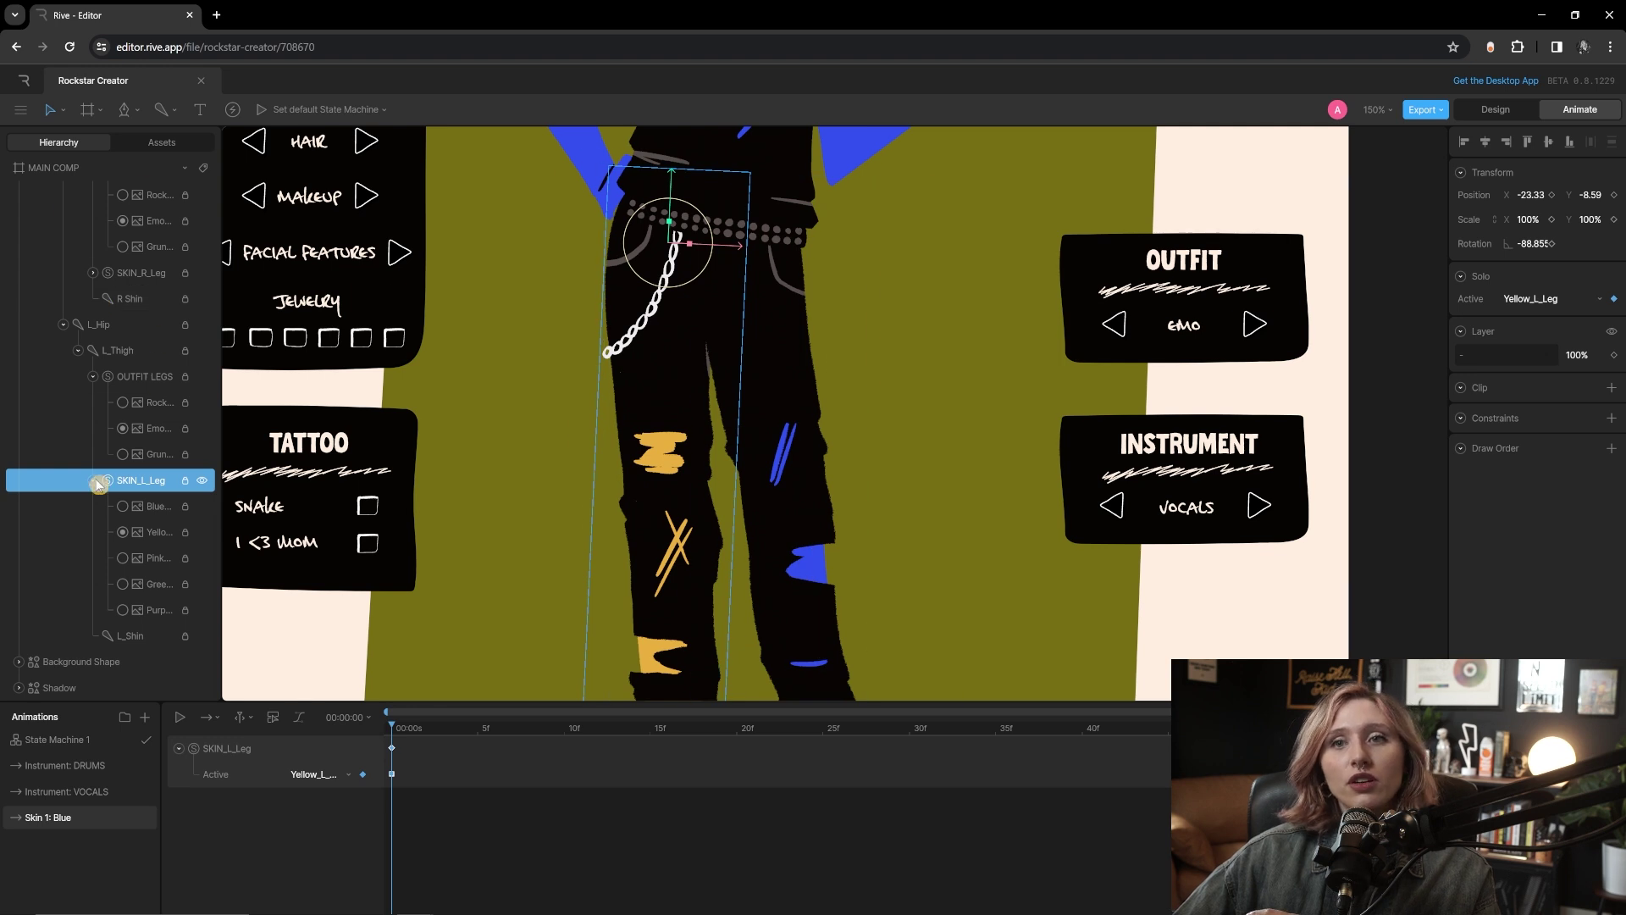
pyautogui.click(326, 773)
pyautogui.click(332, 645)
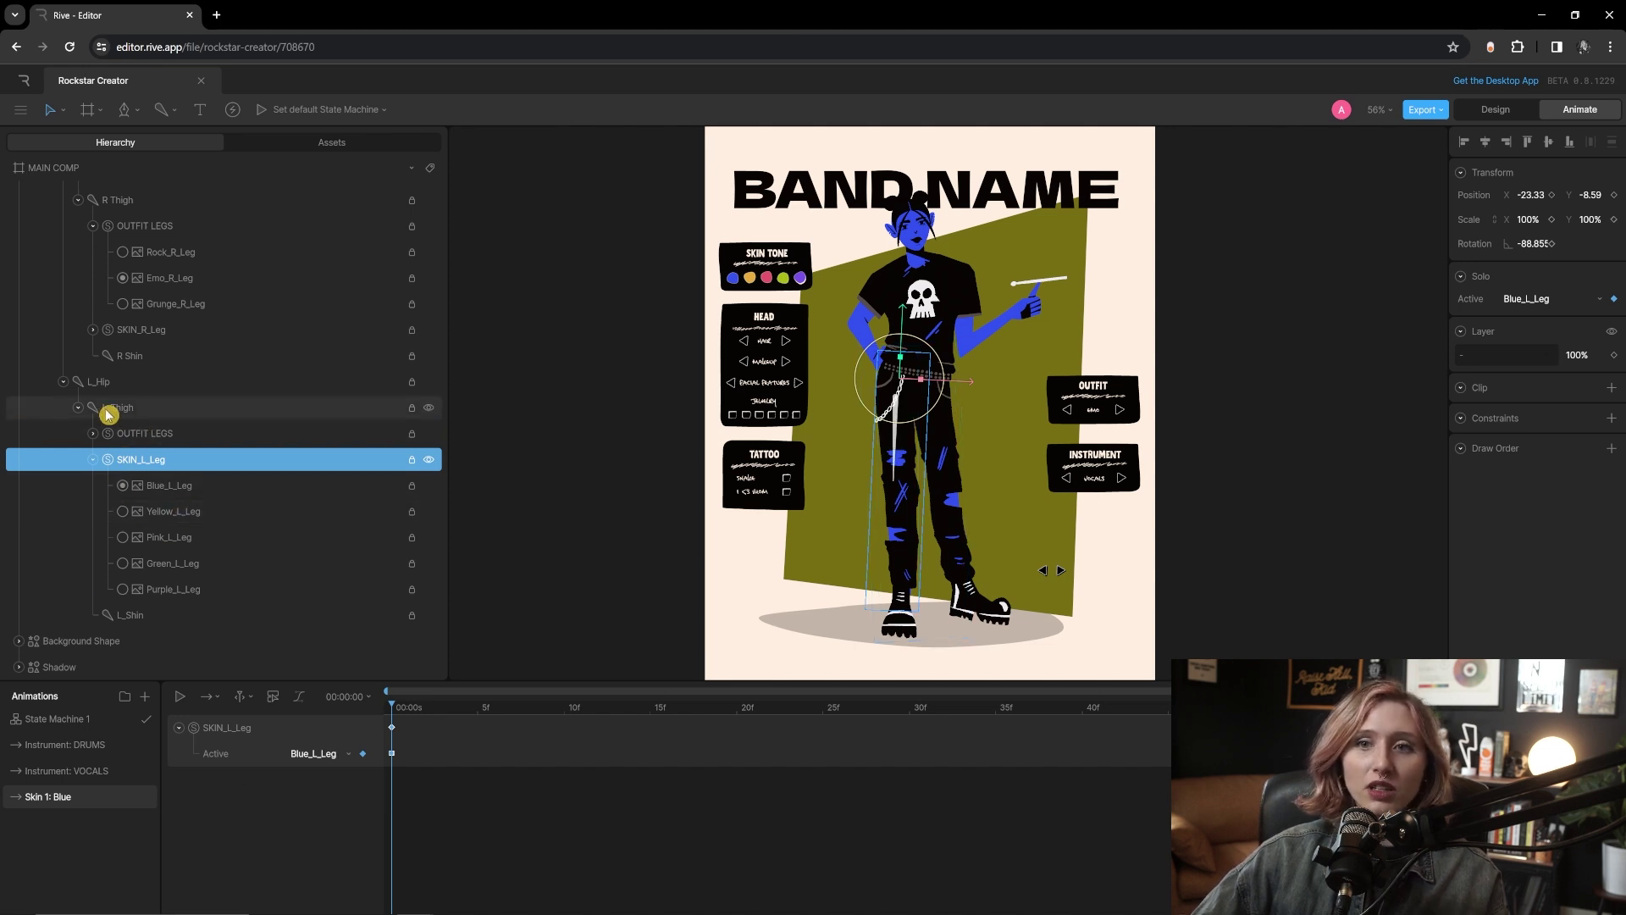
# - Expand SKIN_R_Leg in the Hierarchy and add the right leg skin to the animation
pyautogui.scroll(1, 124, 465)
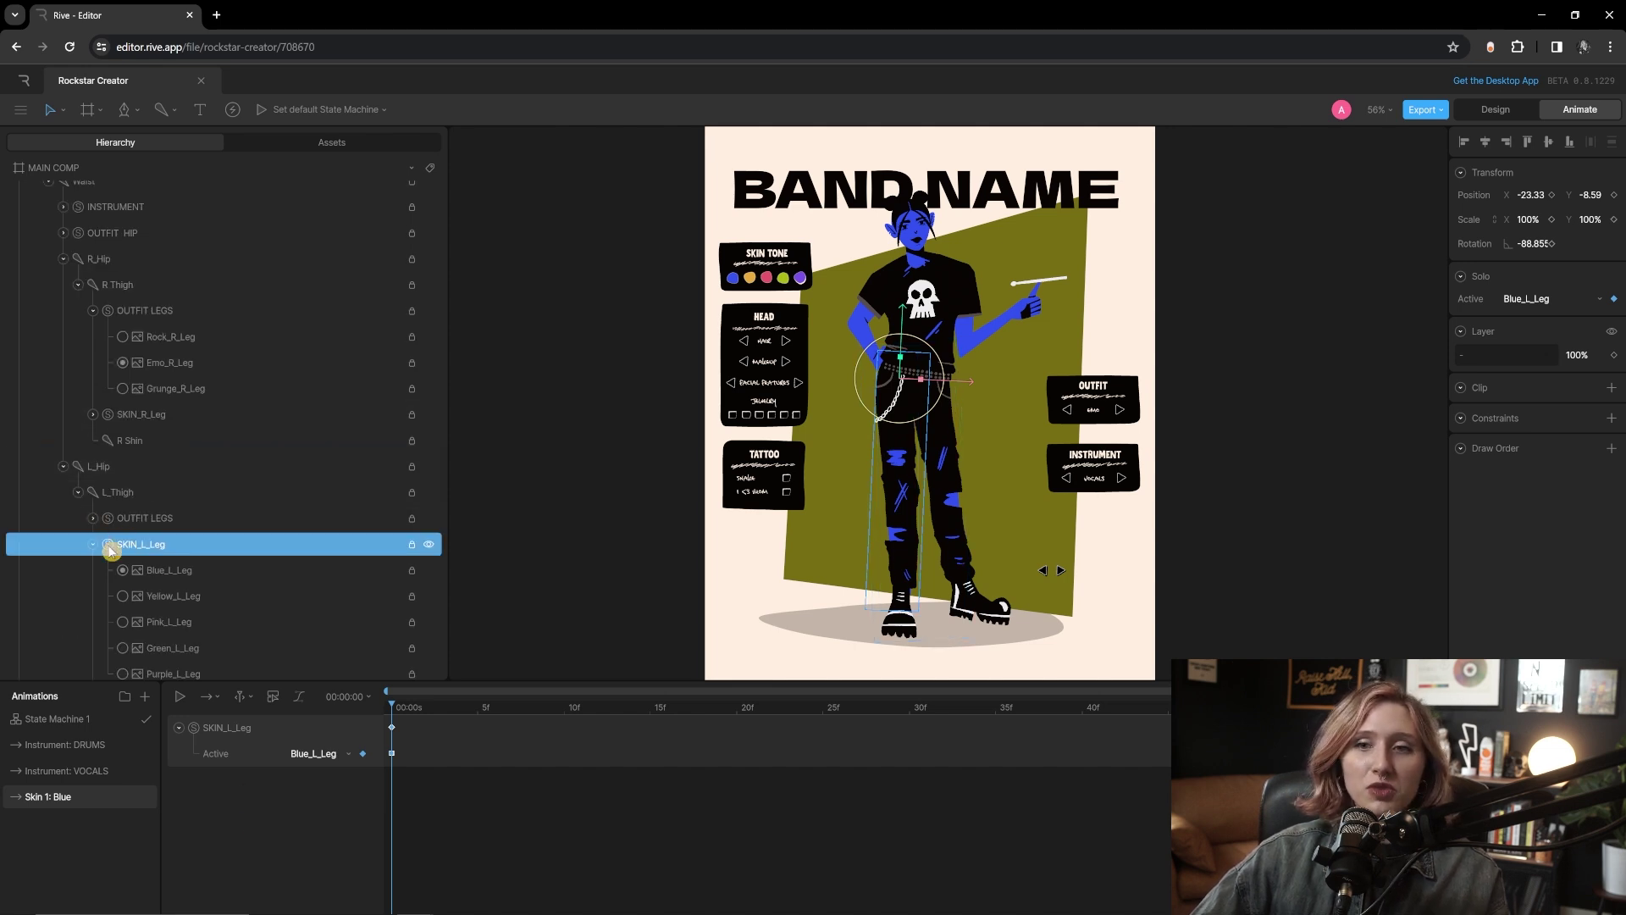
pyautogui.scroll(-1, 127, 565)
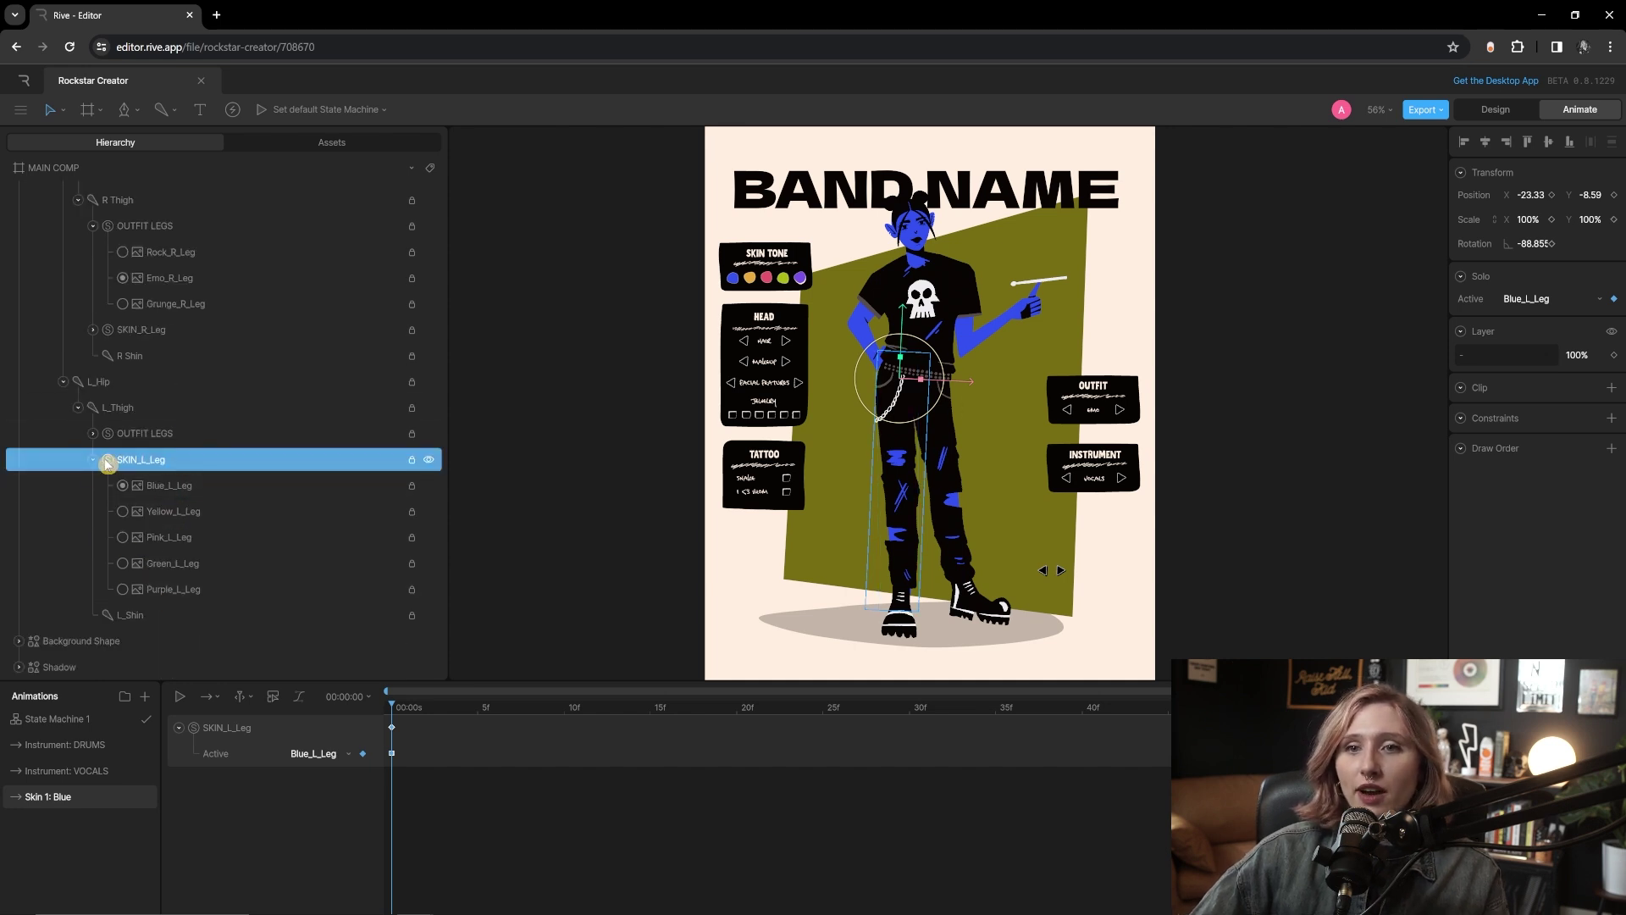
pyautogui.click(93, 434)
pyautogui.click(93, 434)
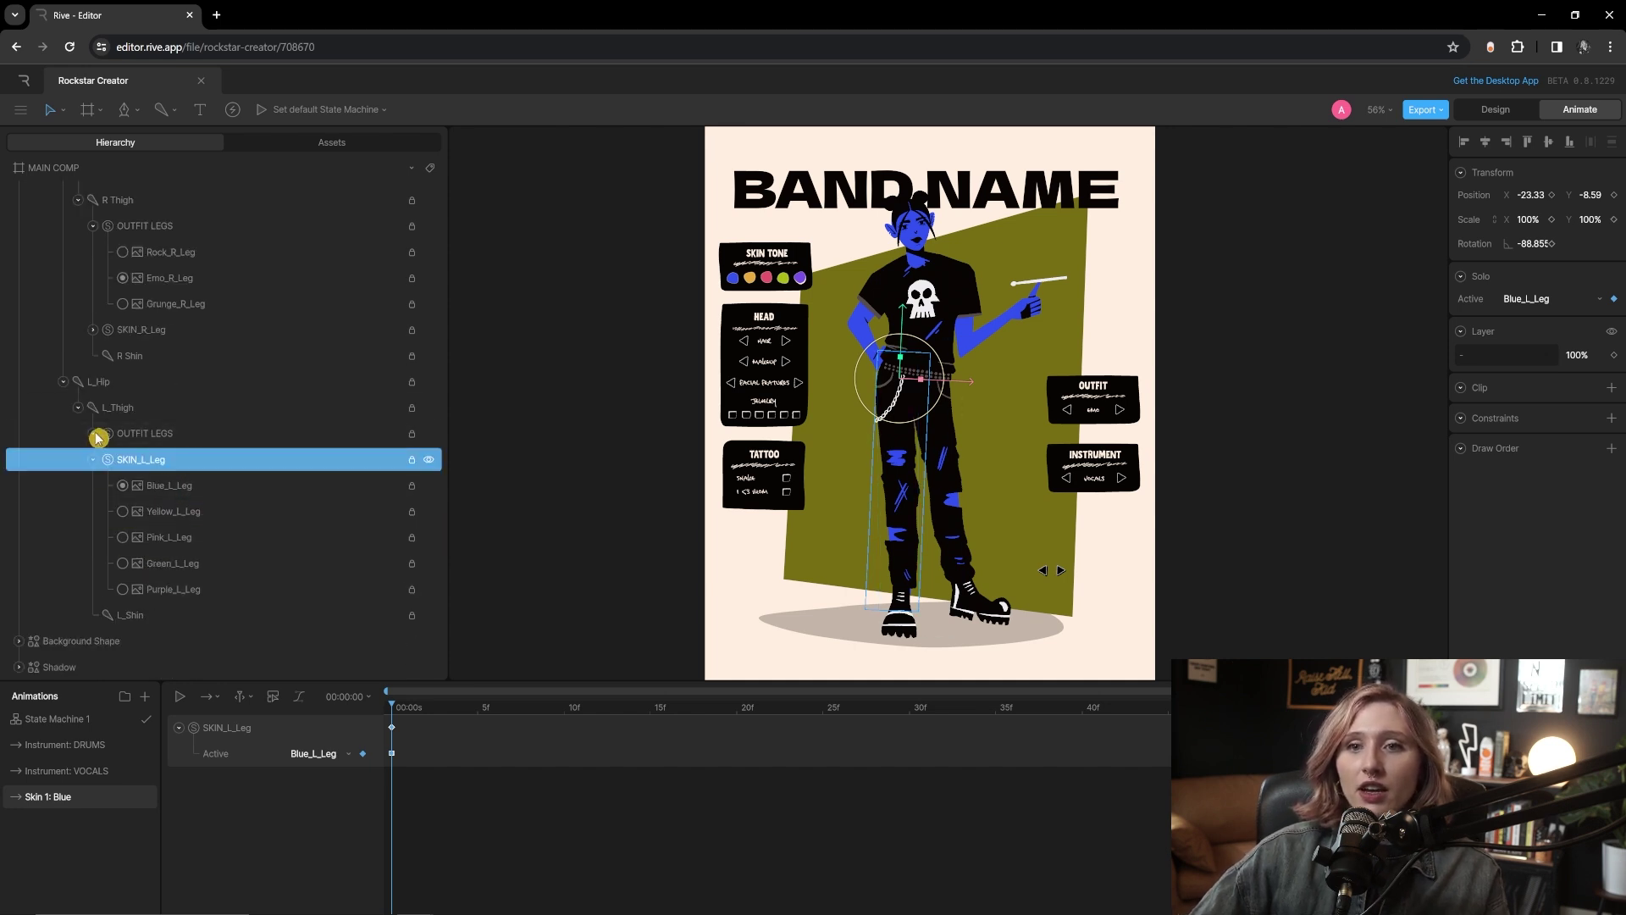
pyautogui.scroll(2, 156, 461)
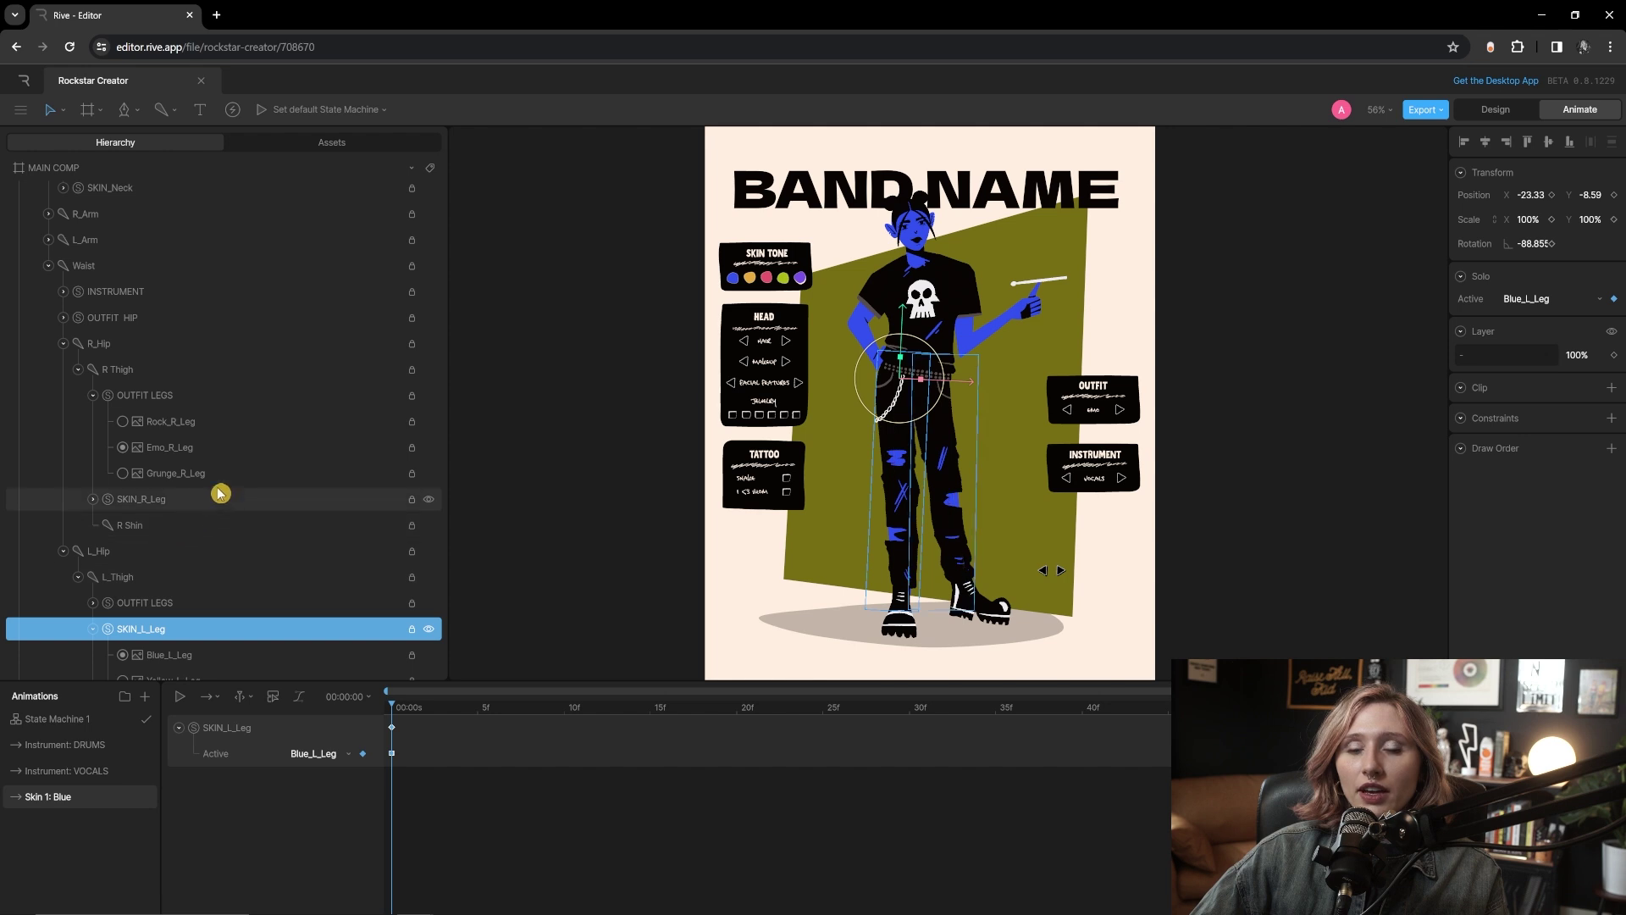
pyautogui.scroll(1, 145, 519)
pyautogui.click(95, 586)
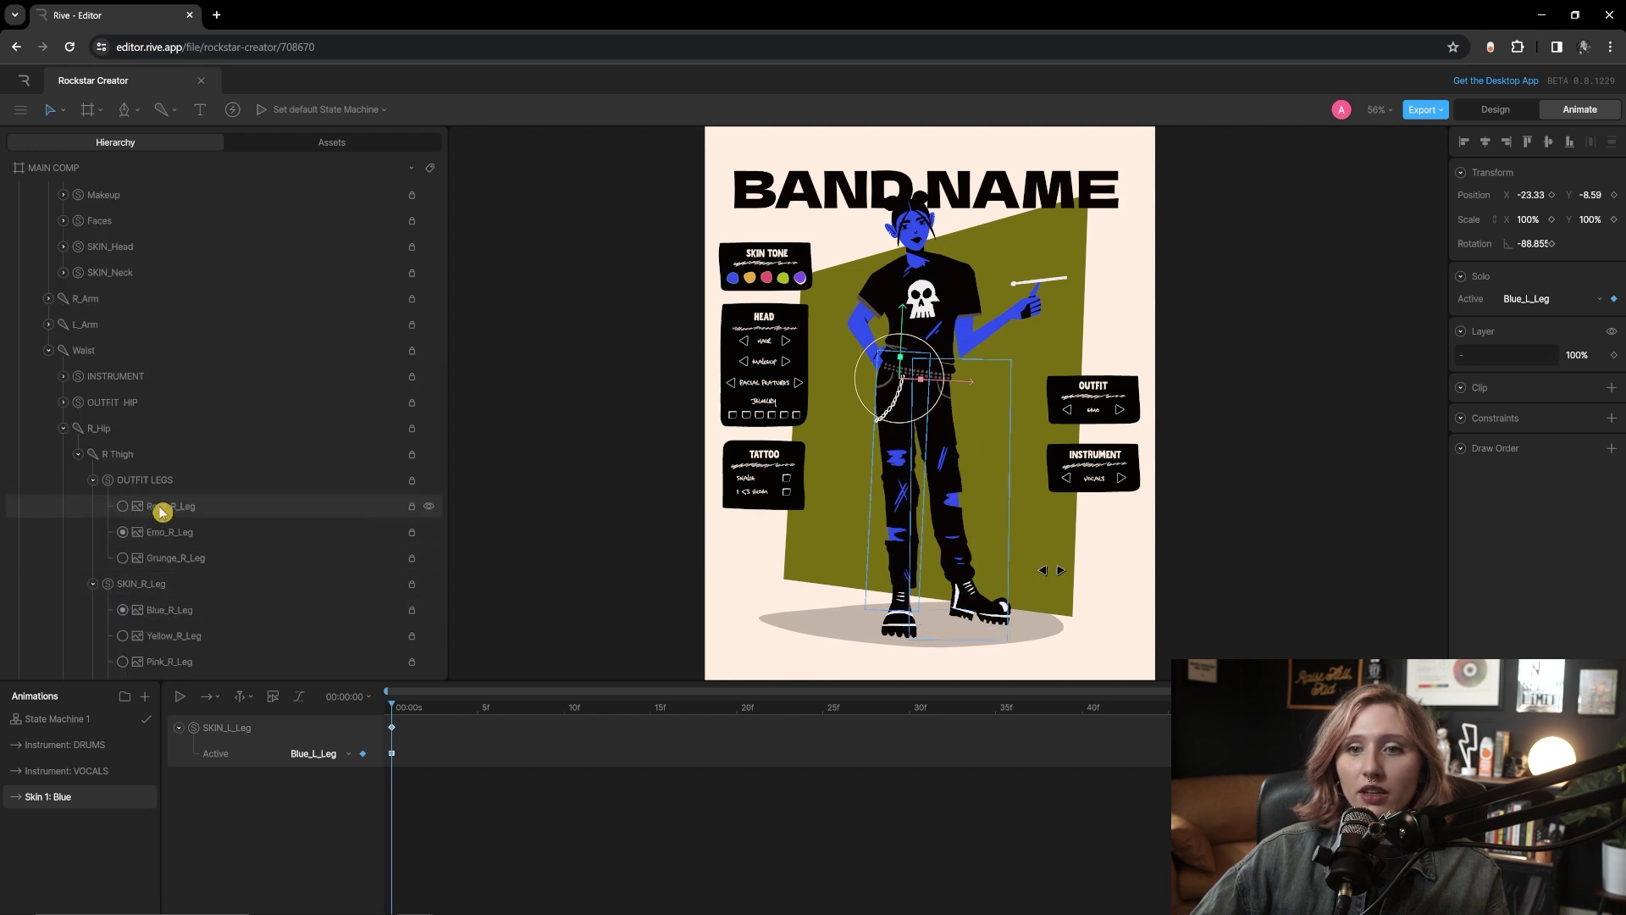
pyautogui.click(164, 514)
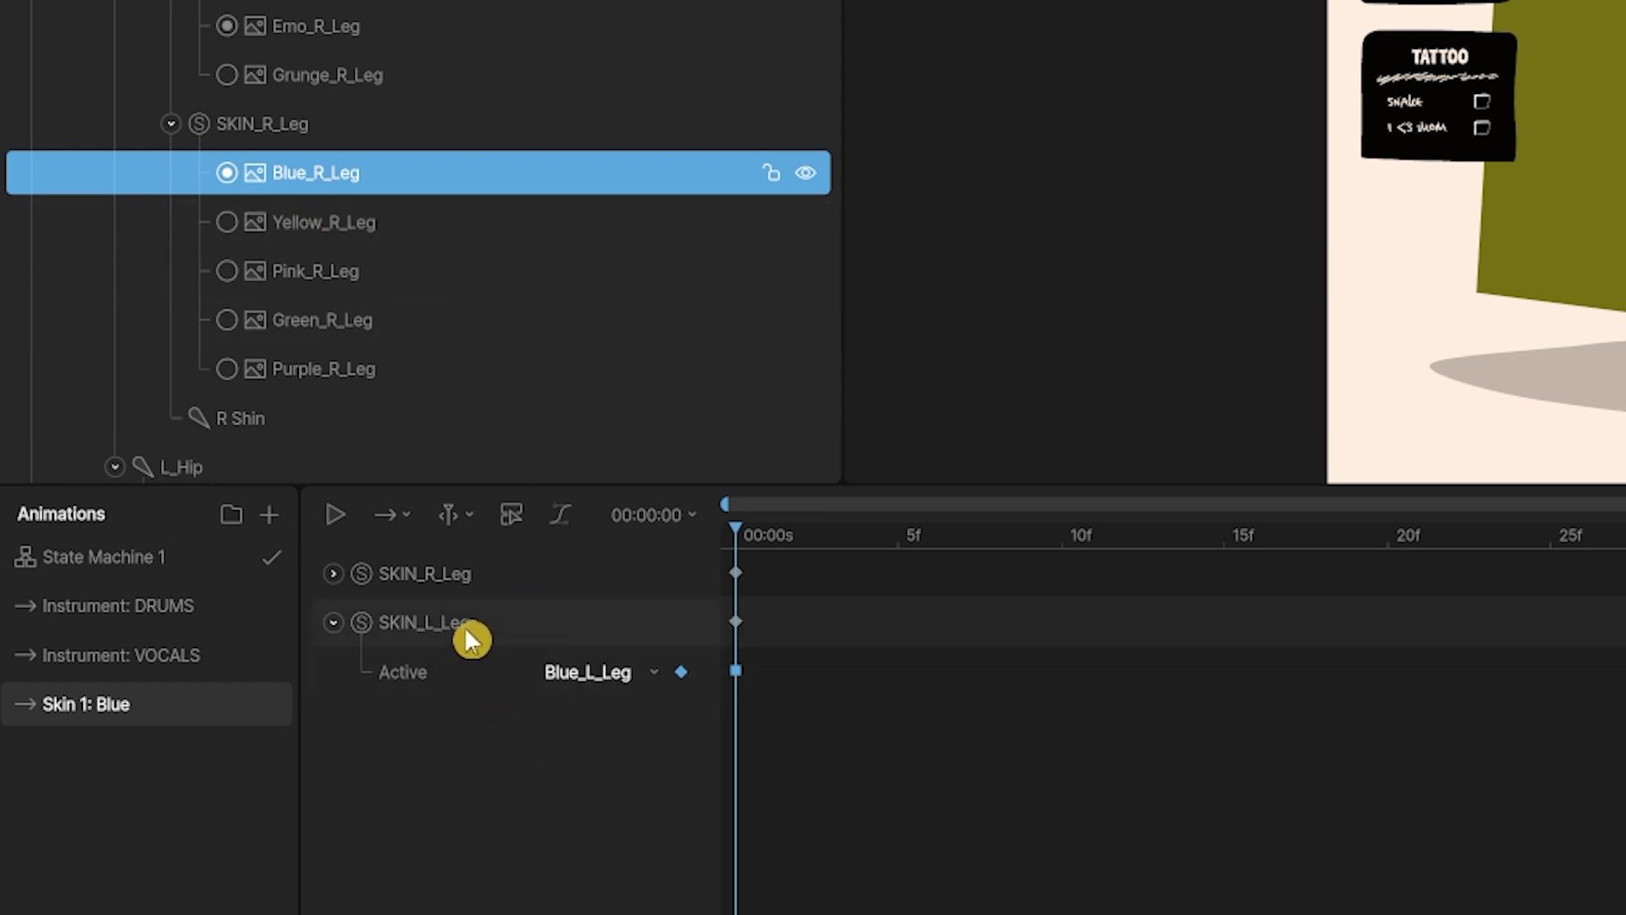
# - Key SKIN_R_Leg's Active option to Blue_R_Leg at frame 0
pyautogui.click(424, 573)
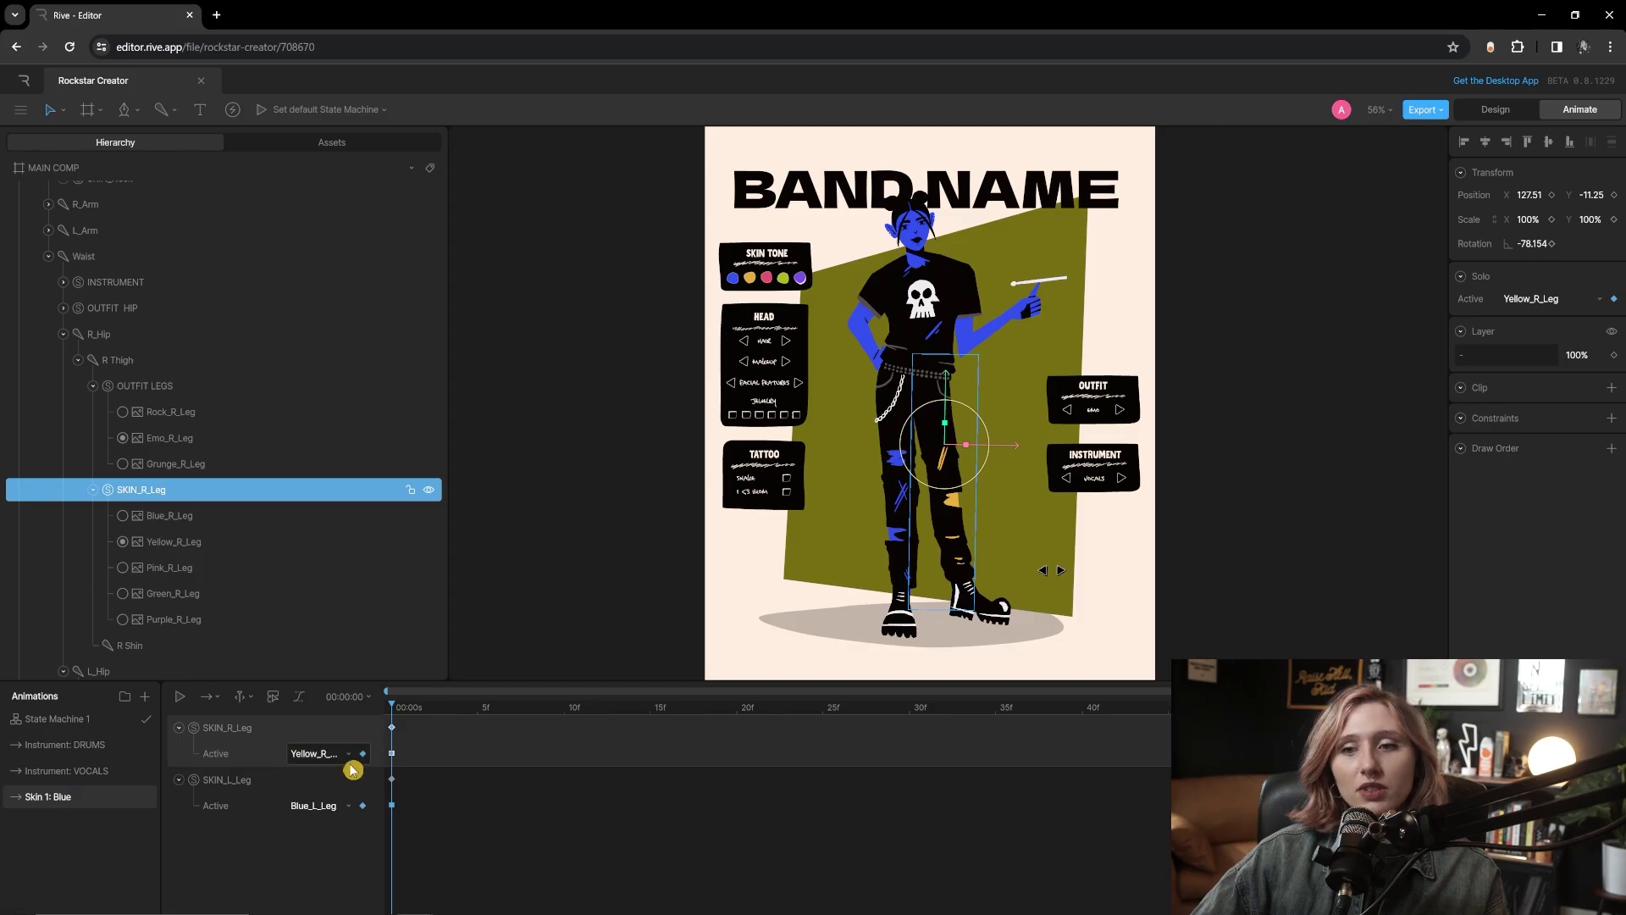
pyautogui.click(347, 756)
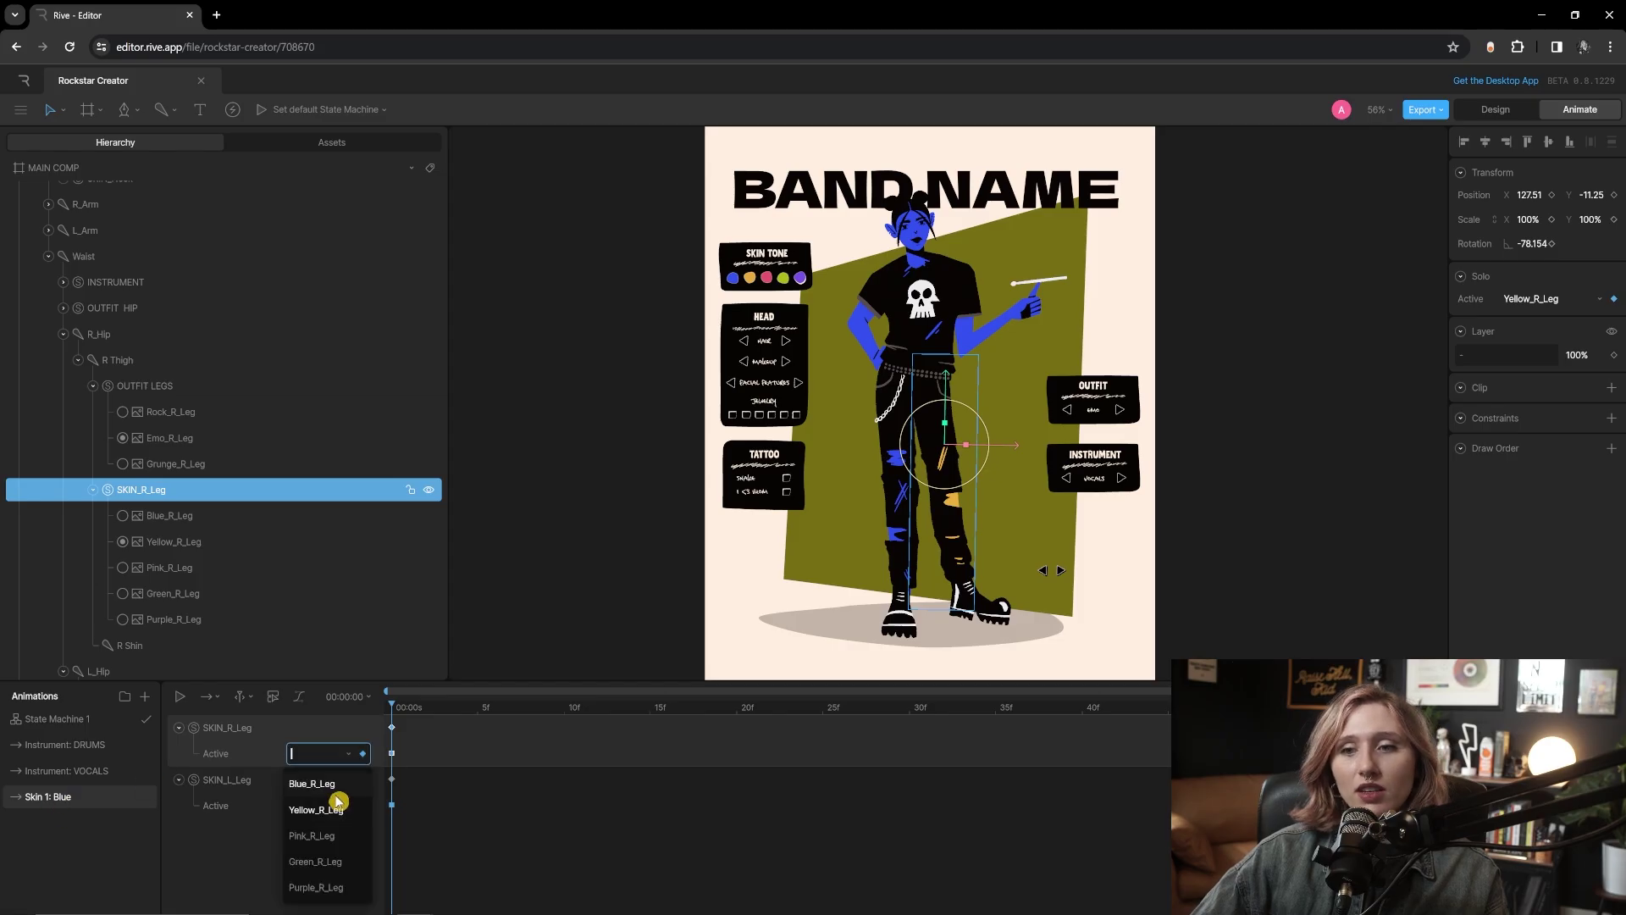
pyautogui.click(322, 784)
# - Collapse SKIN_R_Leg, the right thigh's OUTFIT LEGS group and the R Thigh bone
pyautogui.click(179, 728)
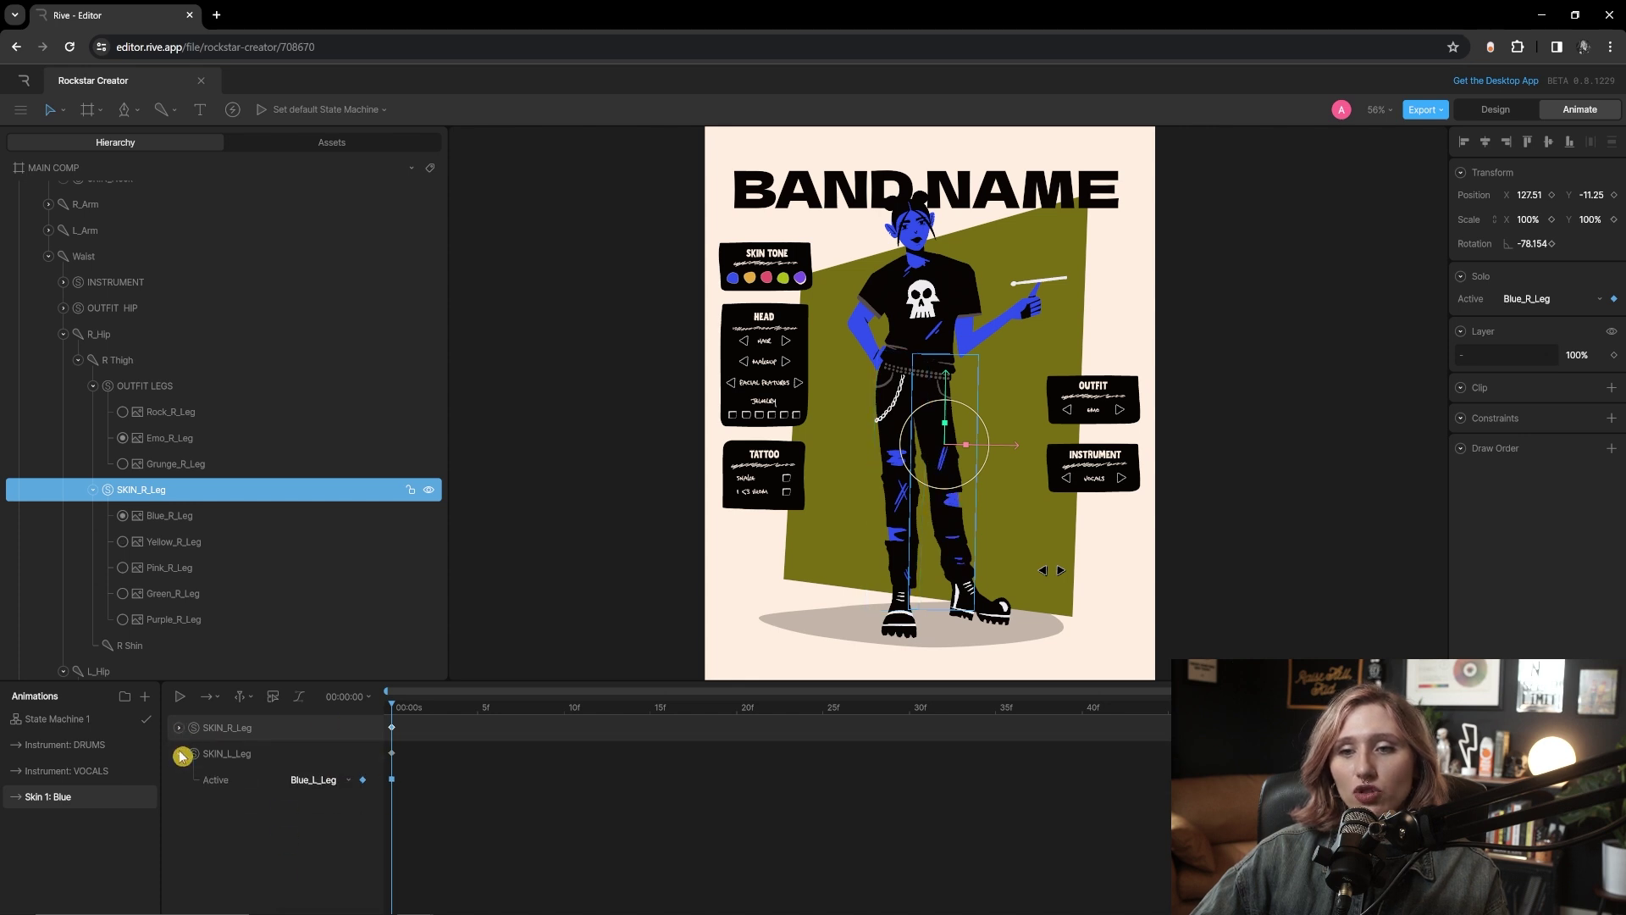
pyautogui.click(95, 490)
pyautogui.click(94, 386)
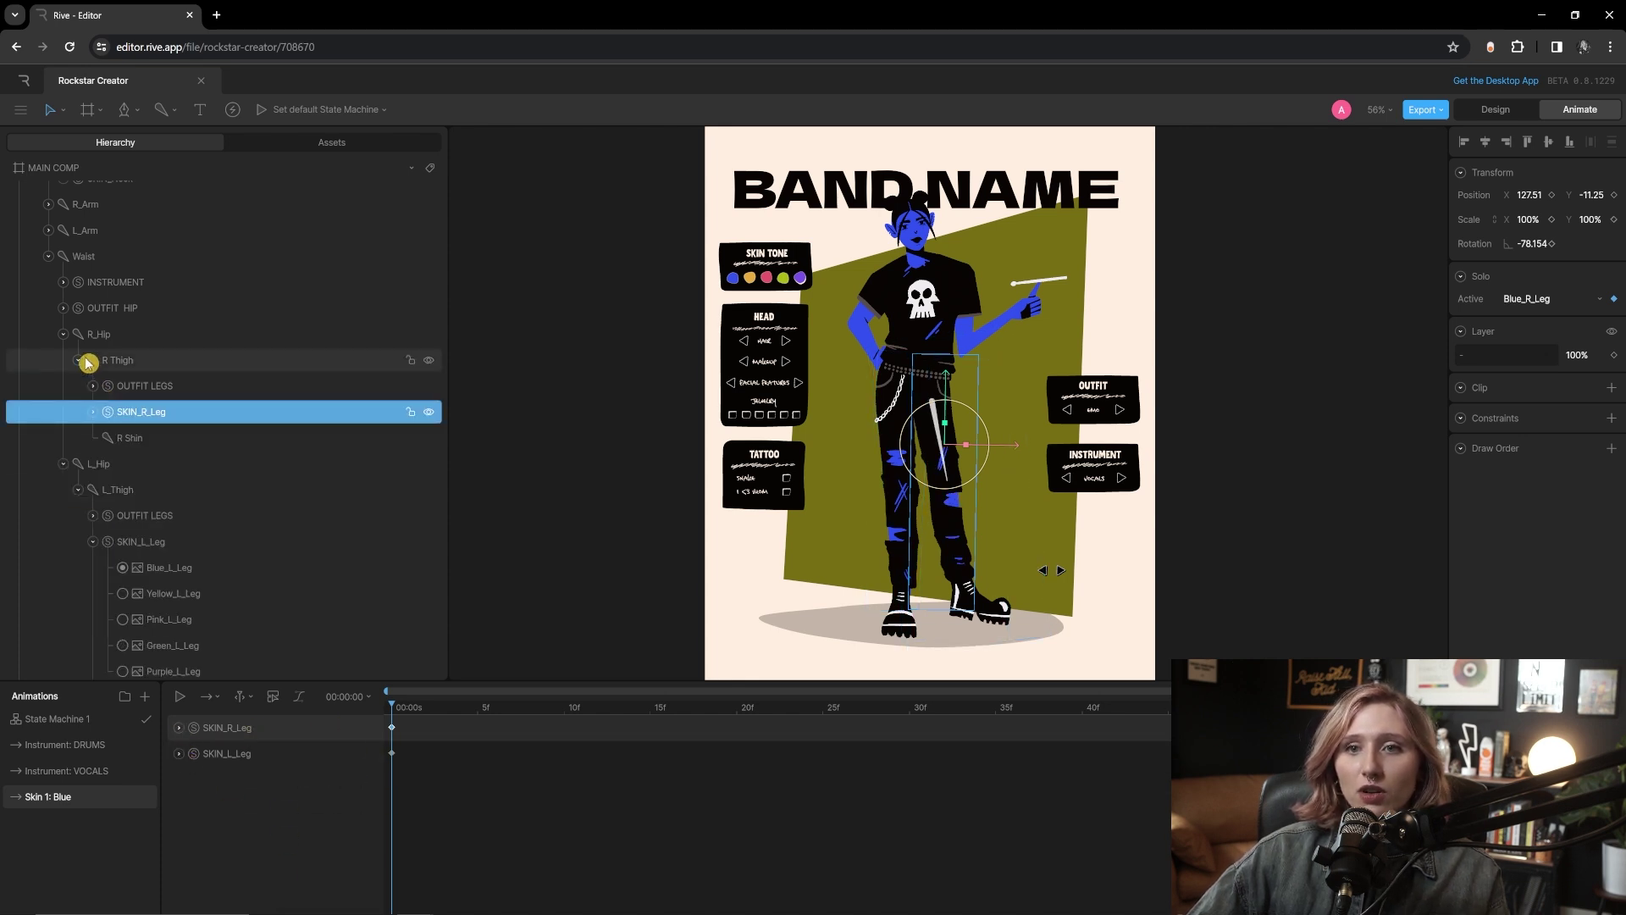
pyautogui.click(79, 360)
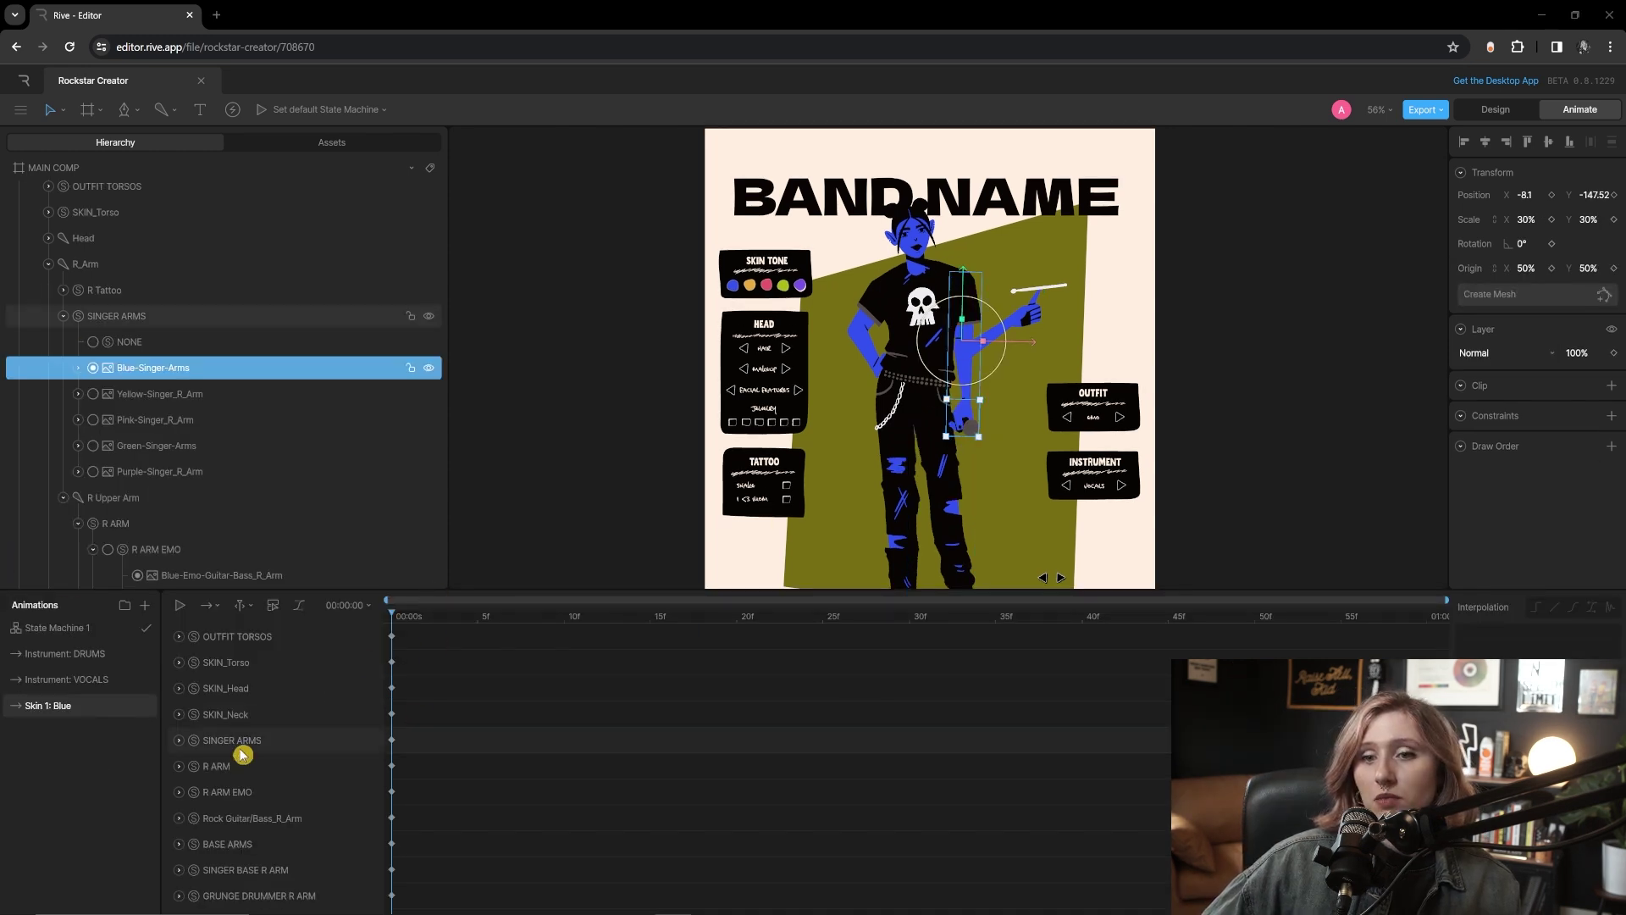
# - Expand the GUITAR / BASS -- ROCK sleeve group, select Yellow-Singer_L_Arm and zoom to 112%
pyautogui.scroll(-1, 248, 798)
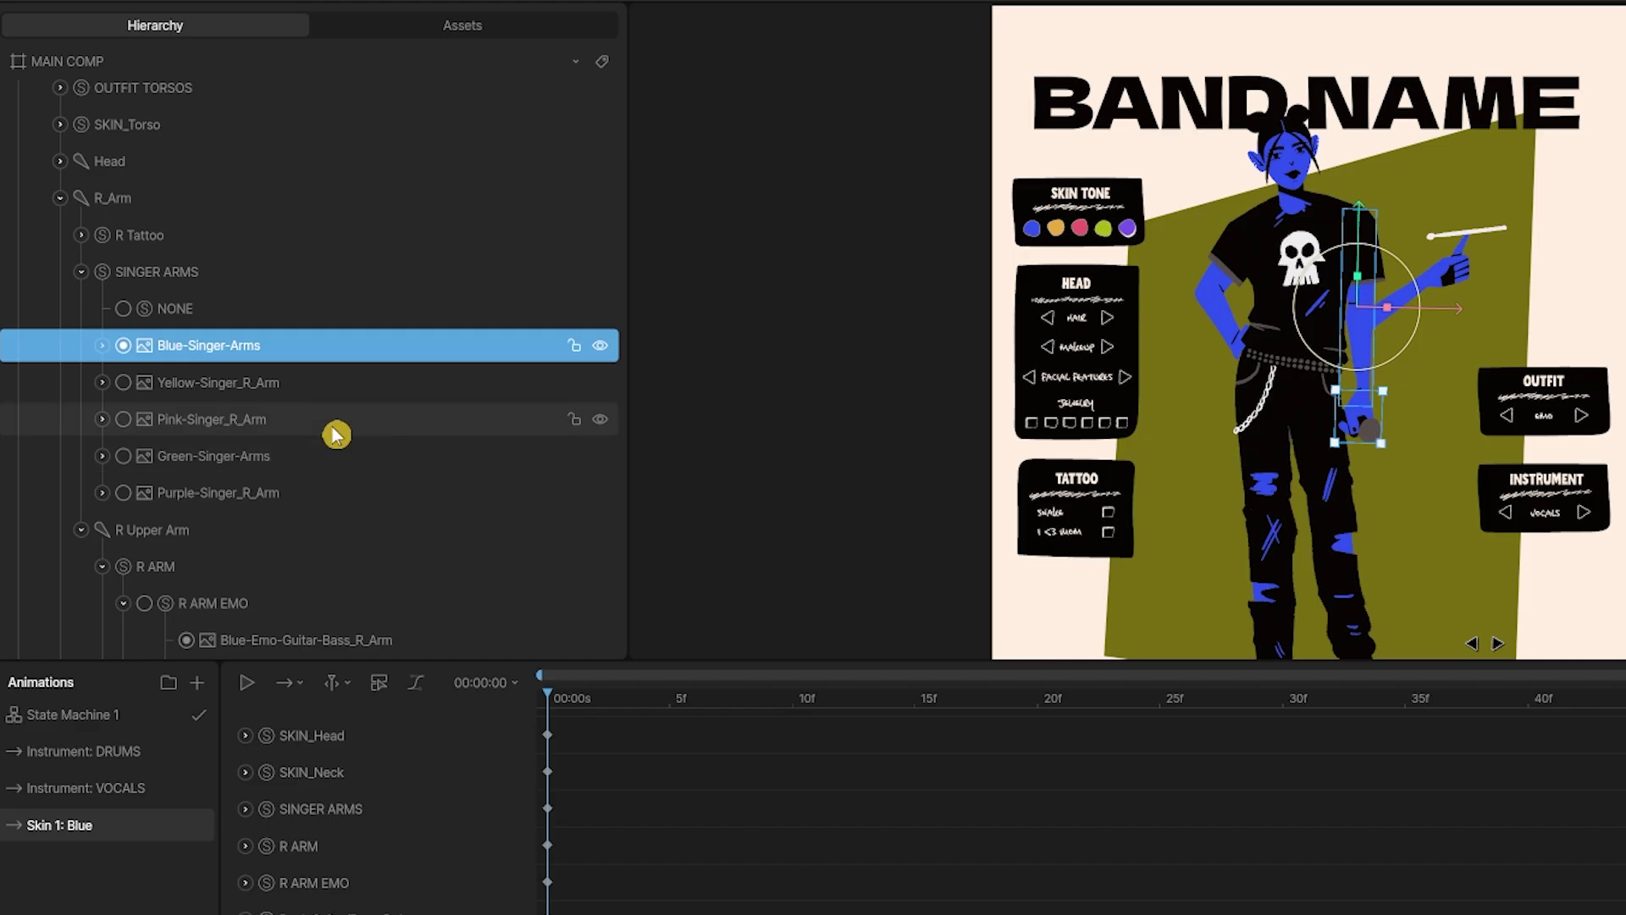
pyautogui.scroll(-3, 243, 430)
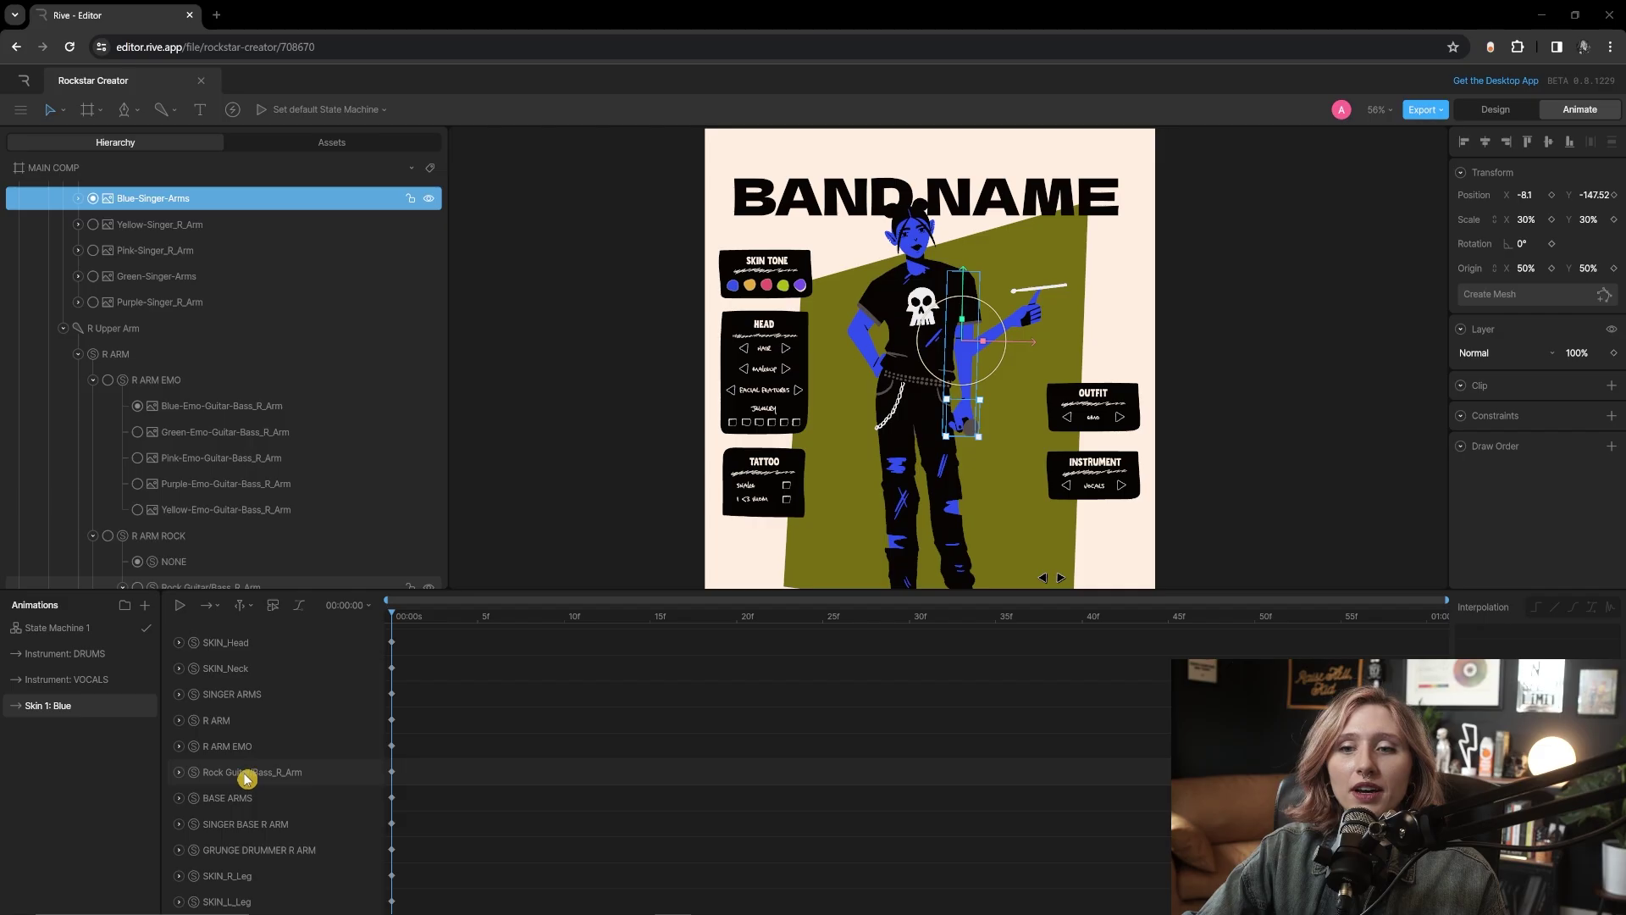
pyautogui.scroll(-3, 388, 460)
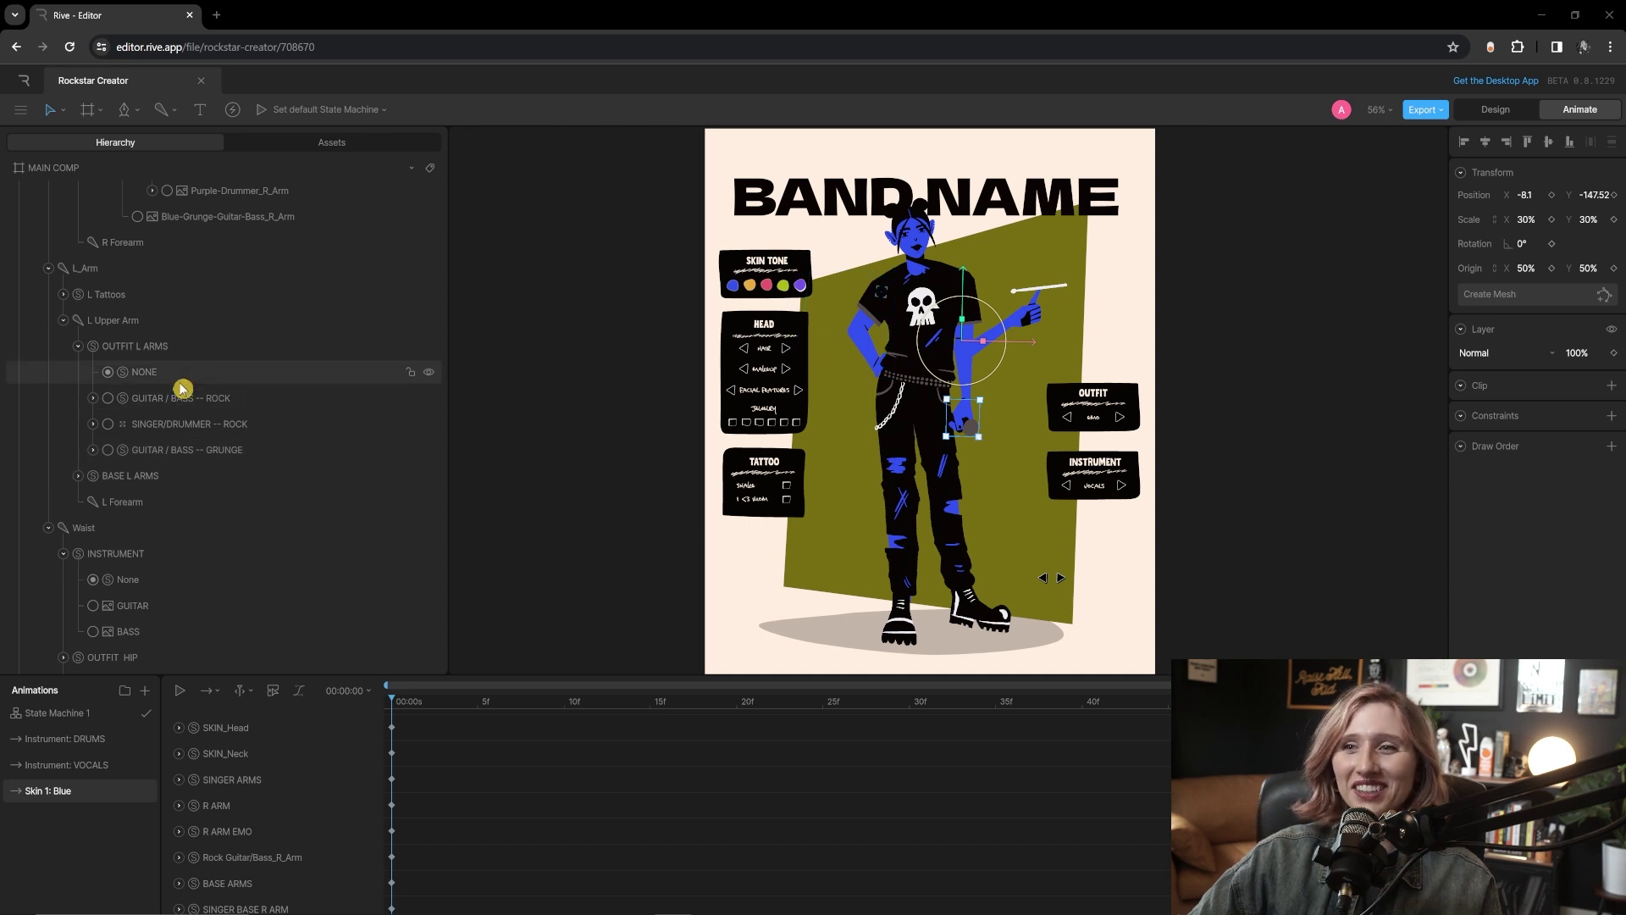
pyautogui.click(93, 398)
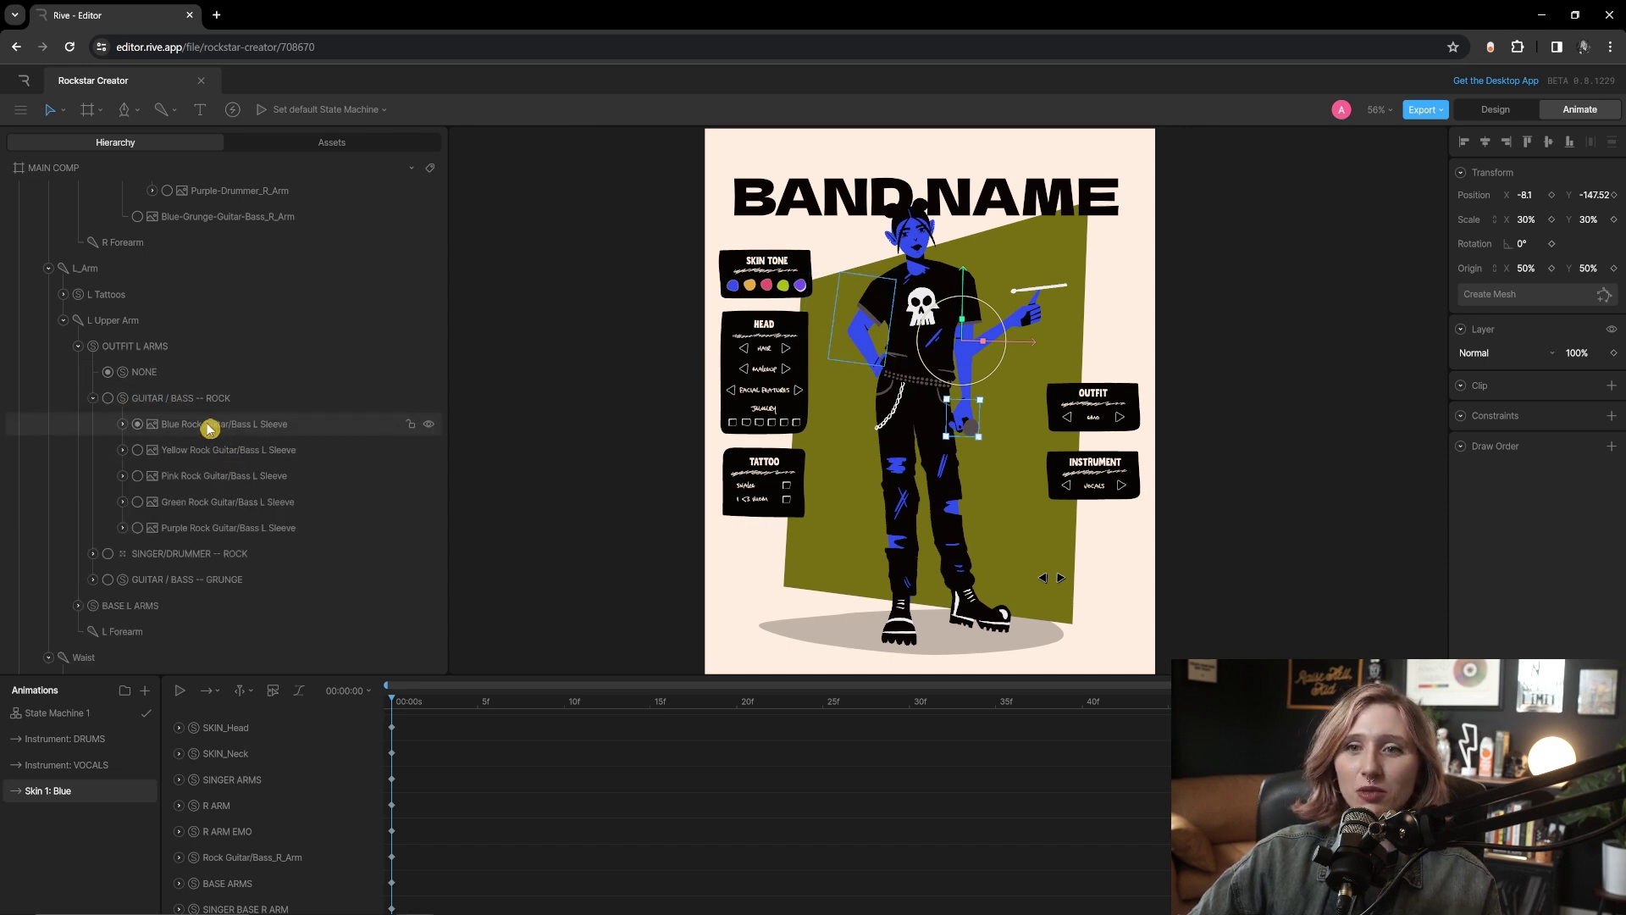
pyautogui.click(127, 424)
pyautogui.click(856, 321)
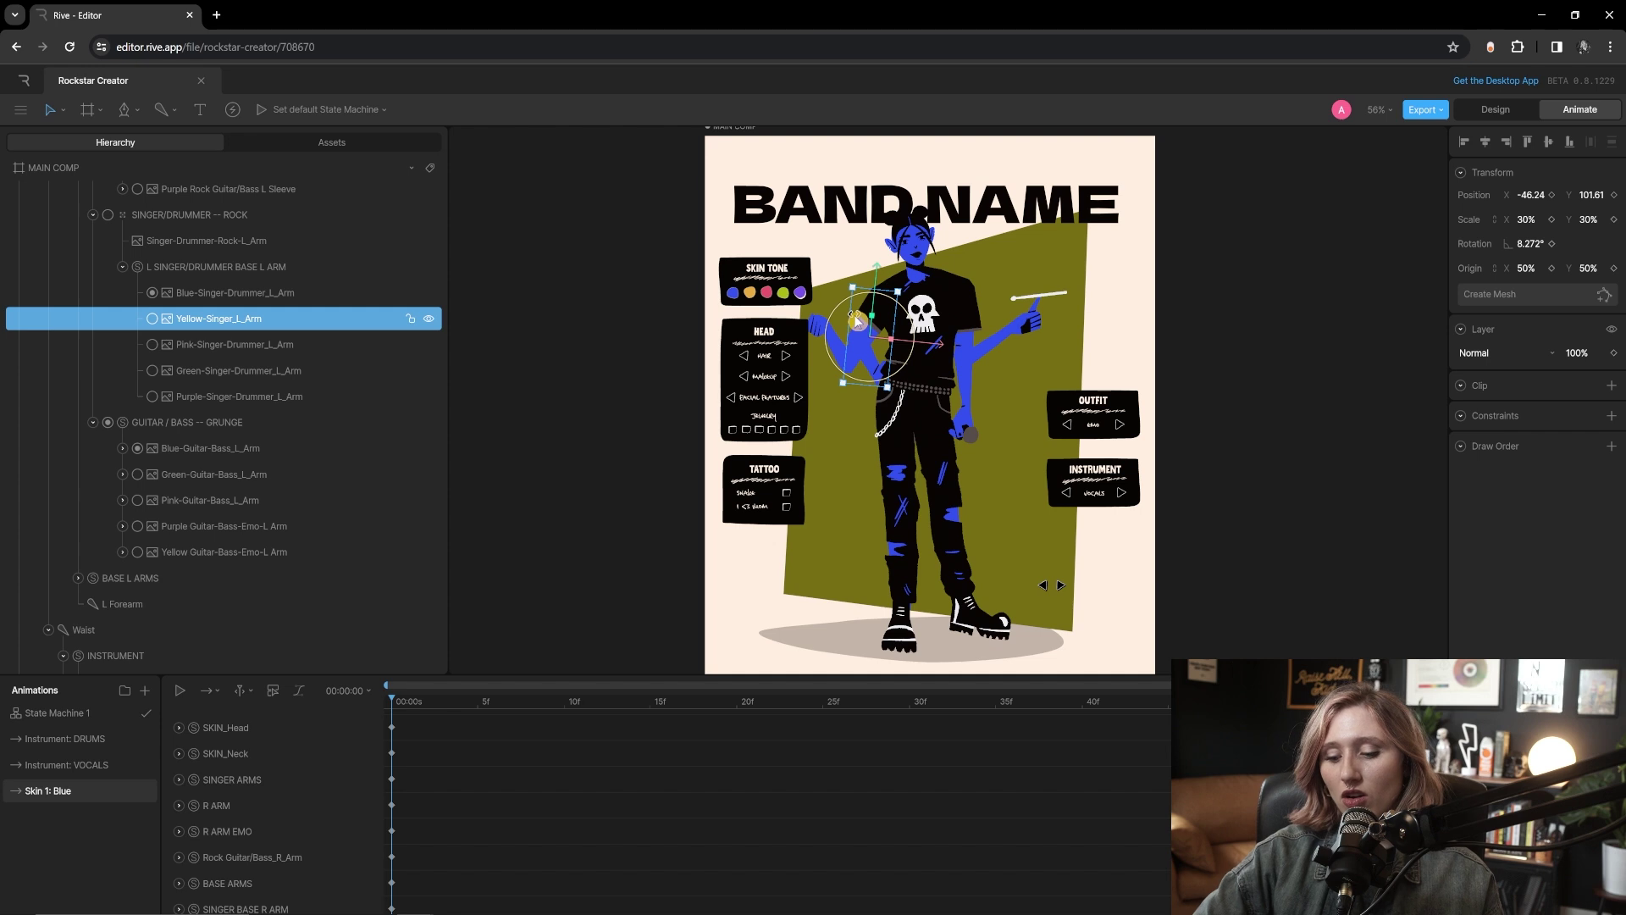
pyautogui.hotkey('ctrl', '=')
pyautogui.scroll(3, 857, 321)
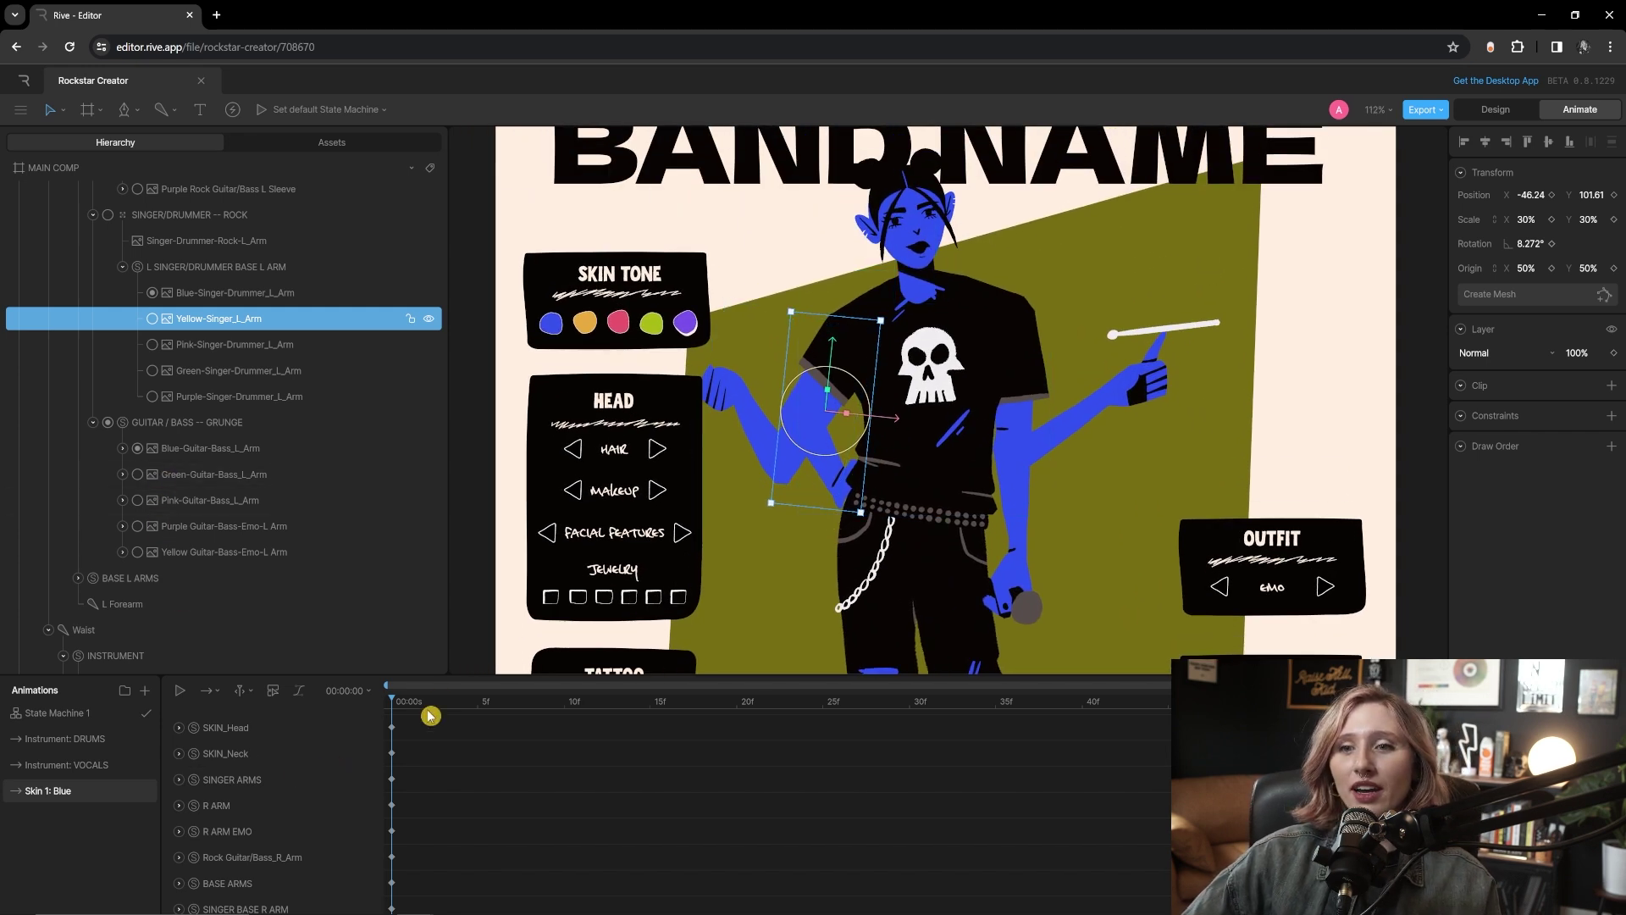
# - Resize the timeline and expand the BASE L ARMS and L GUITAR/BASS BASE L ARM groups
pyautogui.moveTo(449, 680); pyautogui.dragTo(430, 611)
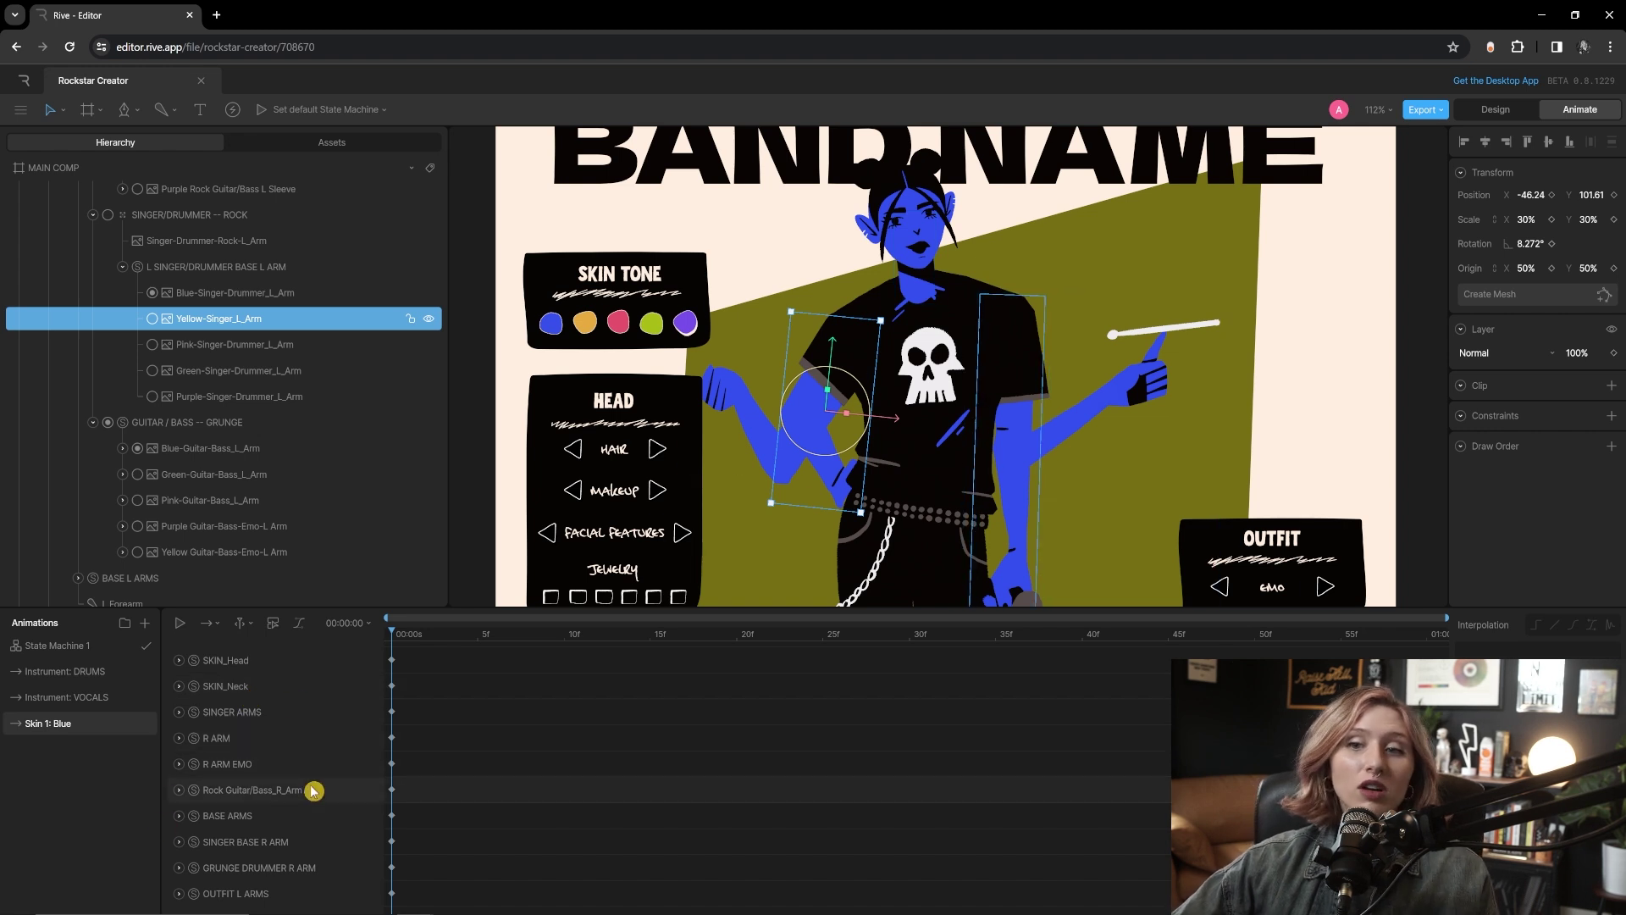
pyautogui.scroll(-3, 218, 784)
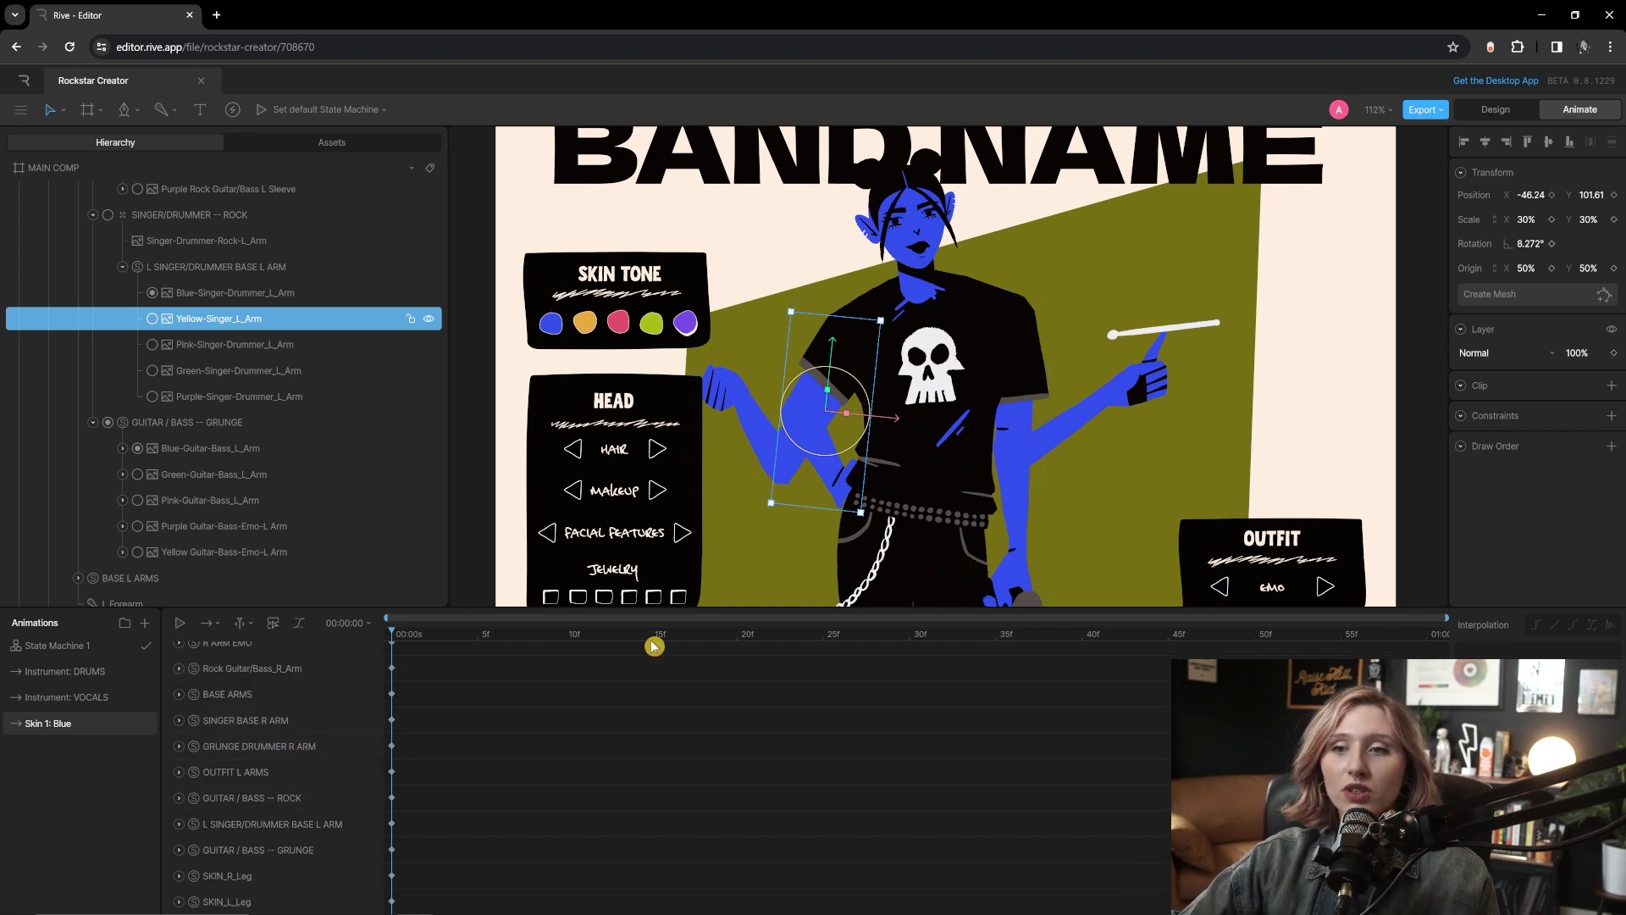
pyautogui.moveTo(639, 608); pyautogui.dragTo(601, 740)
pyautogui.scroll(-2, 236, 496)
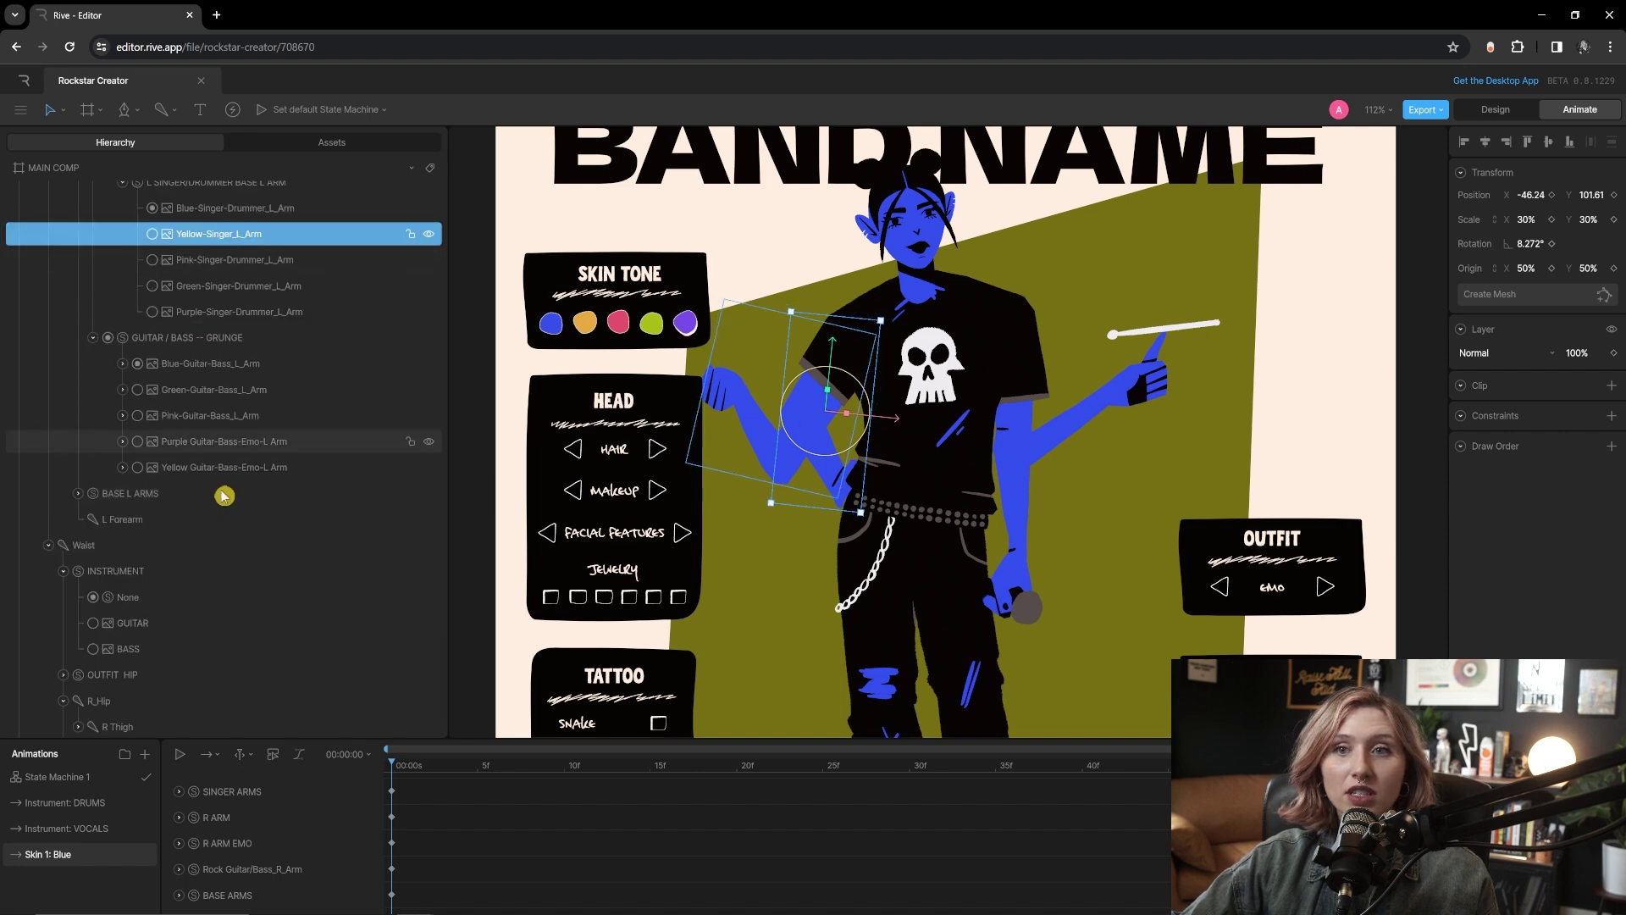
pyautogui.click(73, 495)
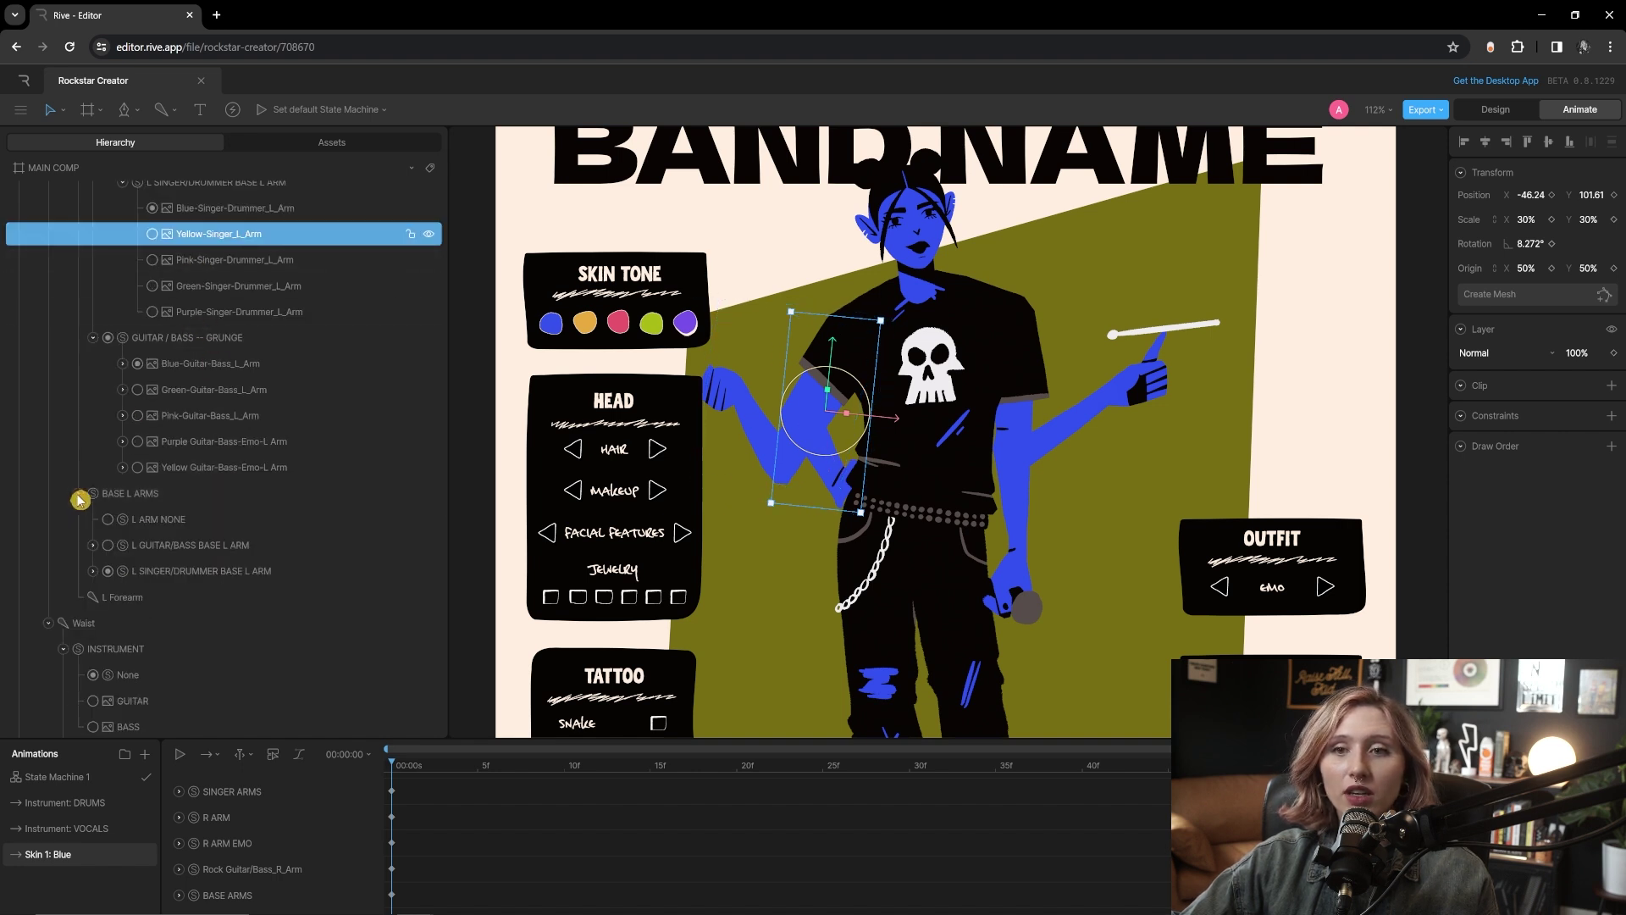
pyautogui.click(93, 548)
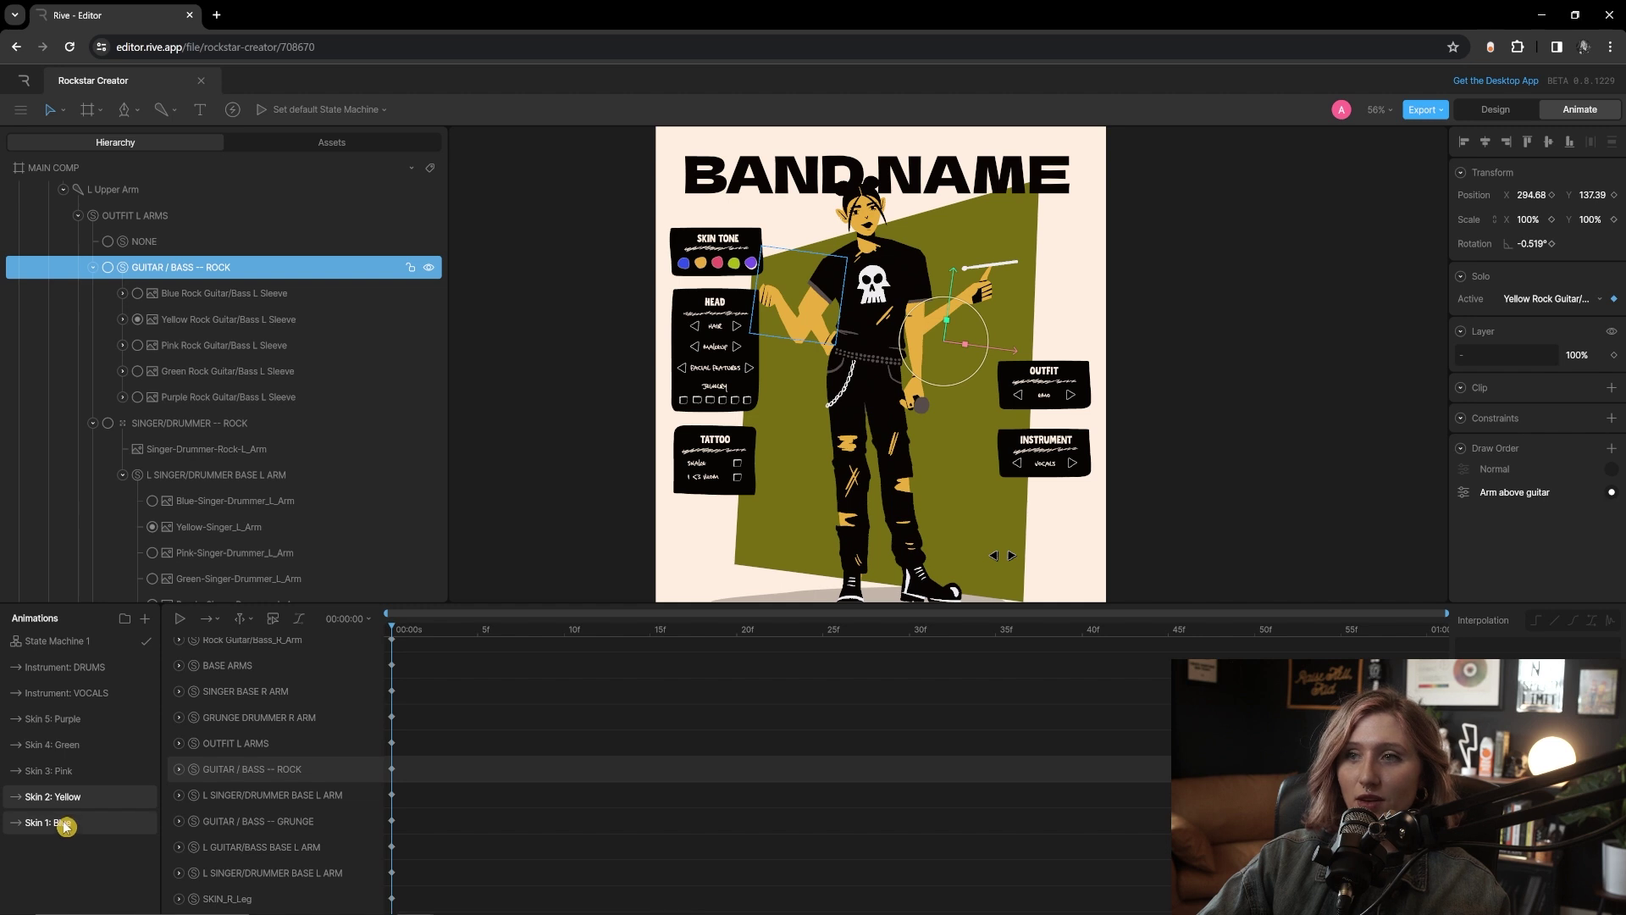
# - Preview Skin 1: Blue through Skin 5: Purple, then revisit Skin 4: Green and Skin 3: Pink
pyautogui.click(66, 824)
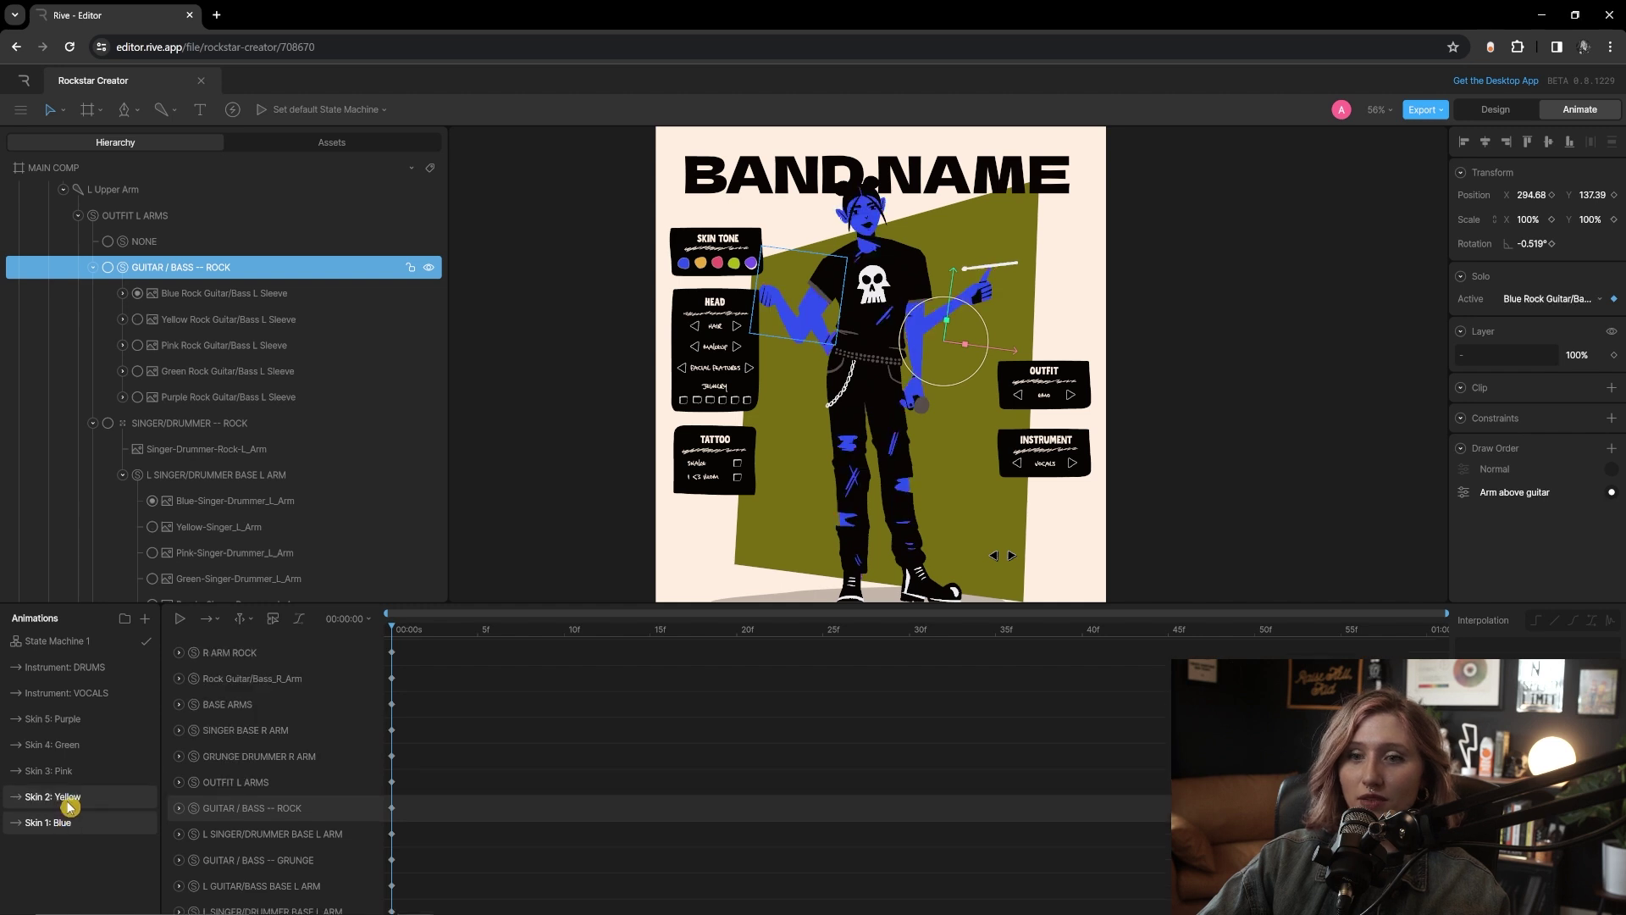
pyautogui.click(67, 800)
pyautogui.click(66, 770)
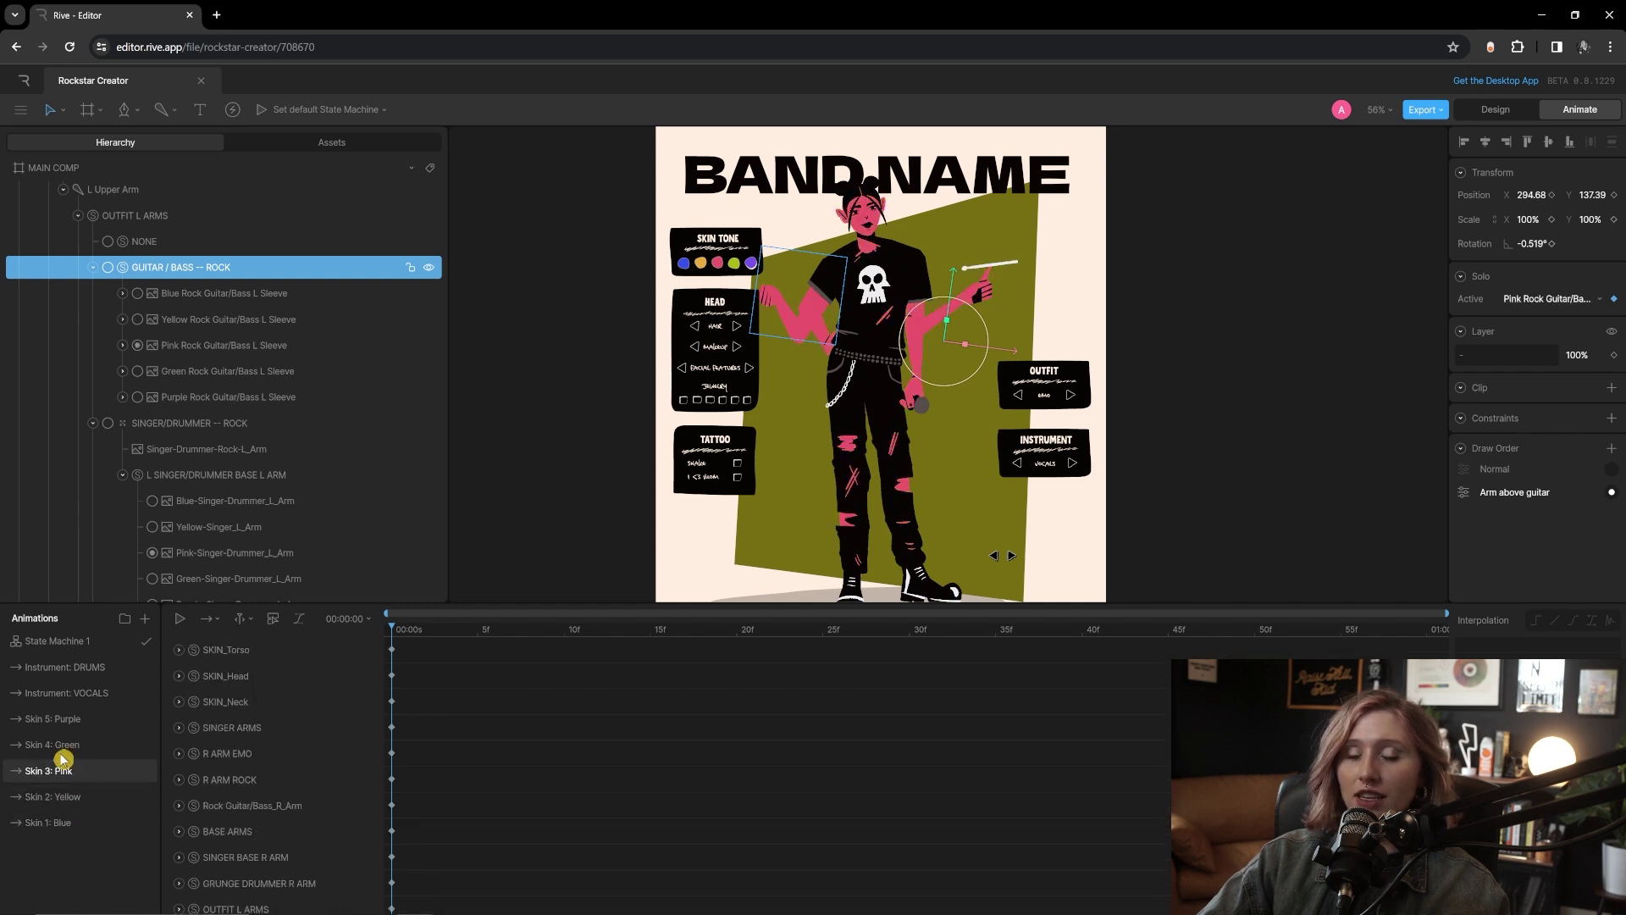
pyautogui.click(71, 745)
pyautogui.click(69, 719)
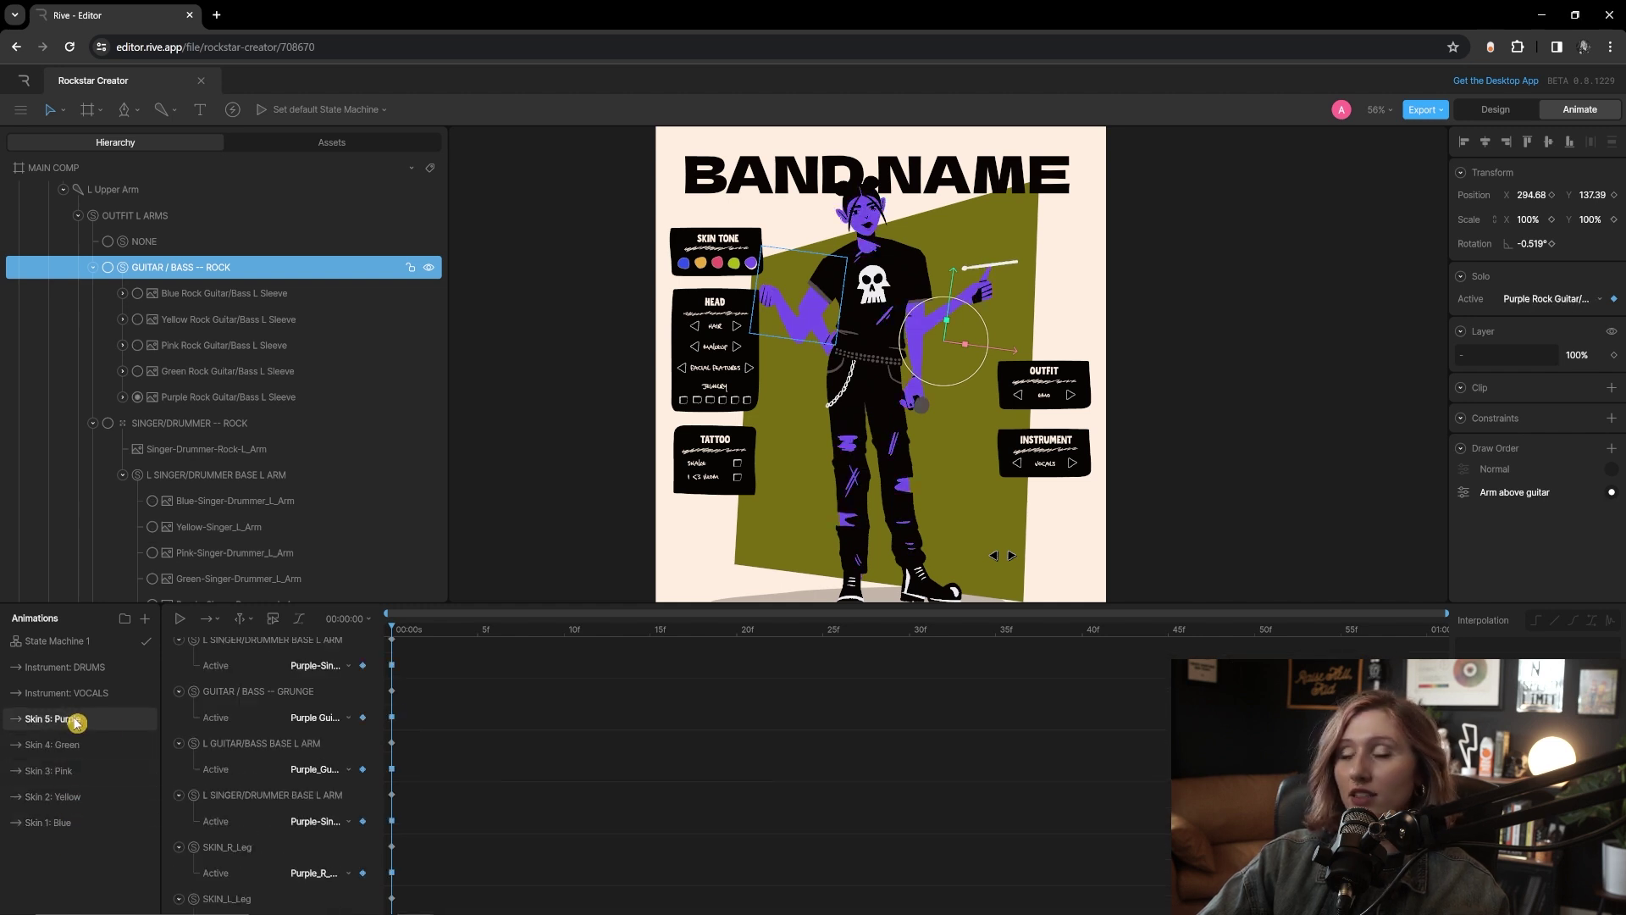
pyautogui.click(78, 746)
pyautogui.click(80, 772)
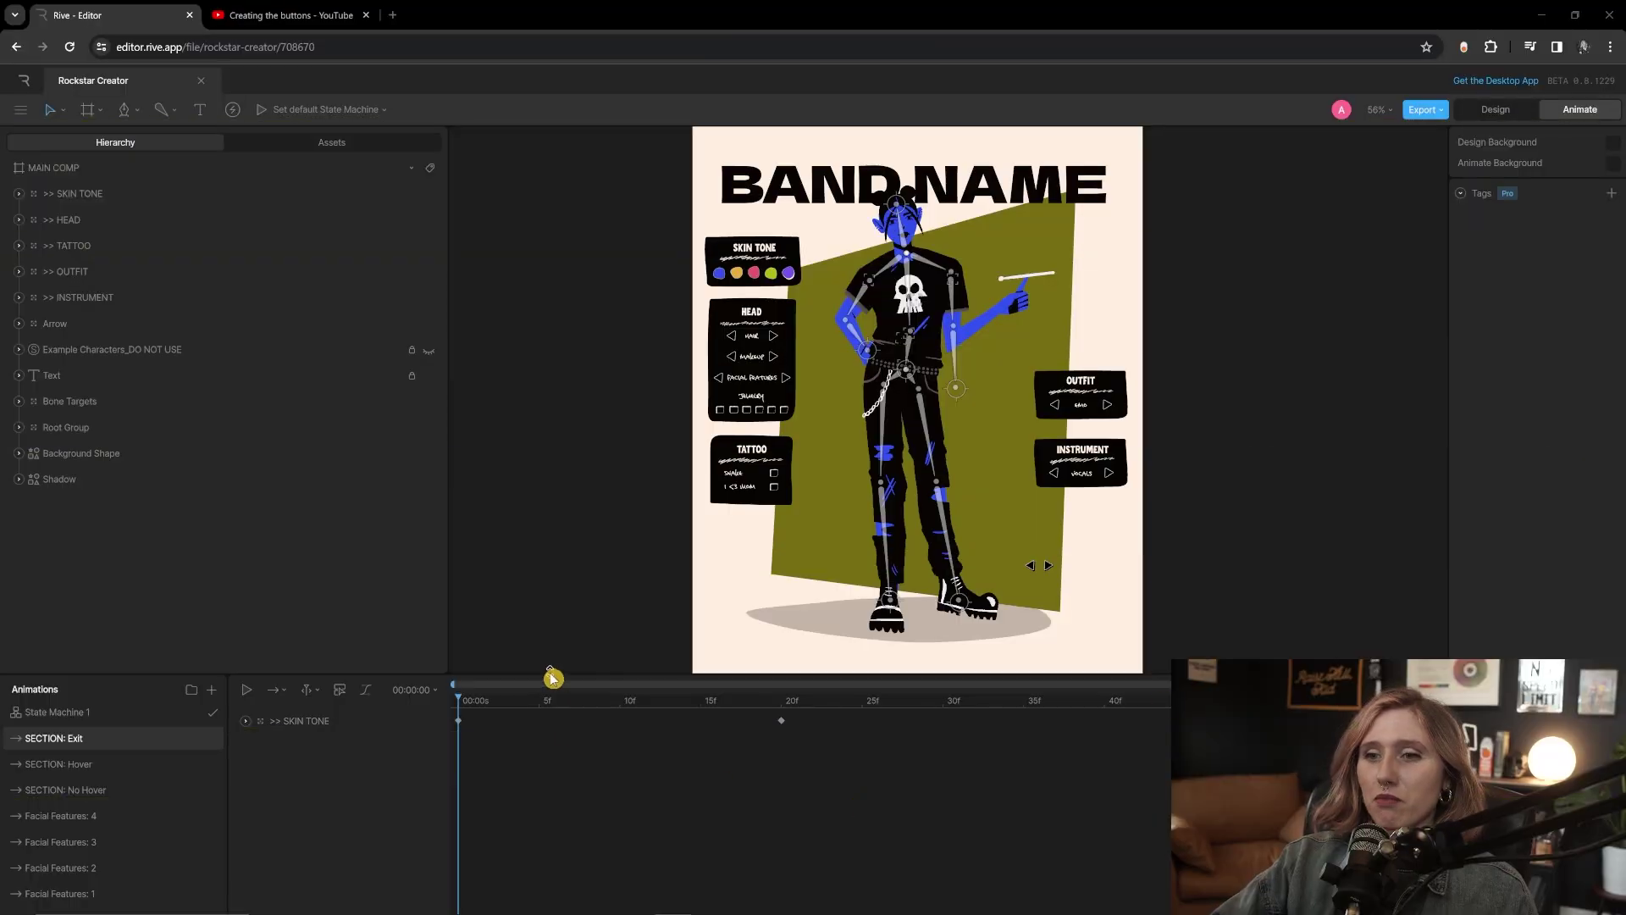
pyautogui.moveTo(551, 677); pyautogui.dragTo(508, 423)
pyautogui.scroll(-8, 138, 581)
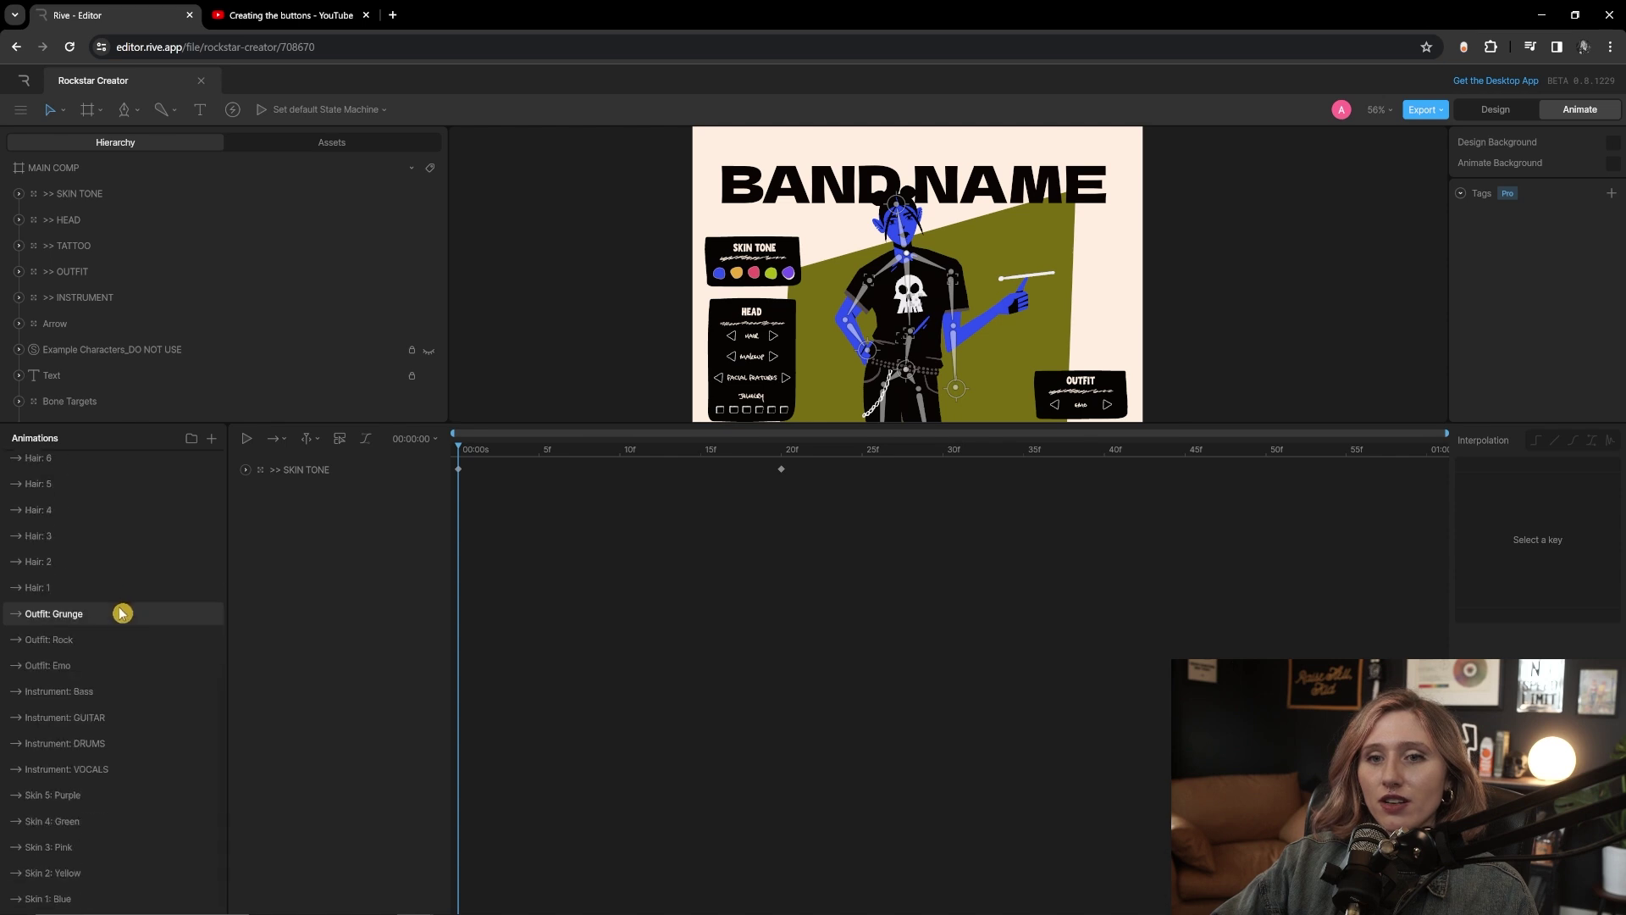
pyautogui.scroll(5, 146, 742)
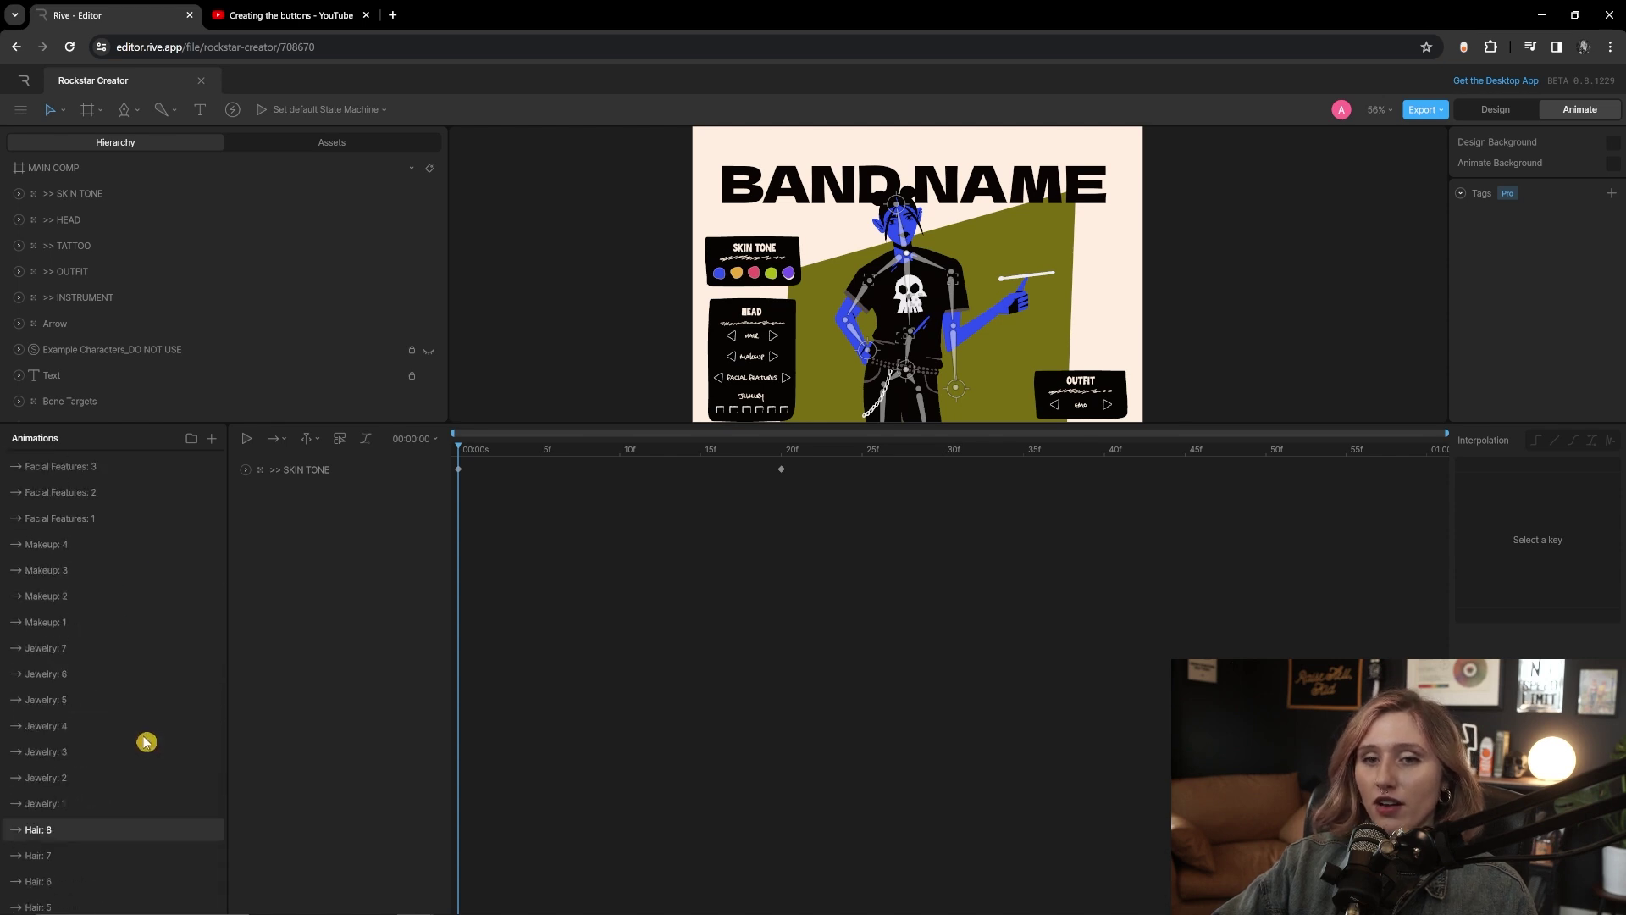
pyautogui.scroll(2, 145, 742)
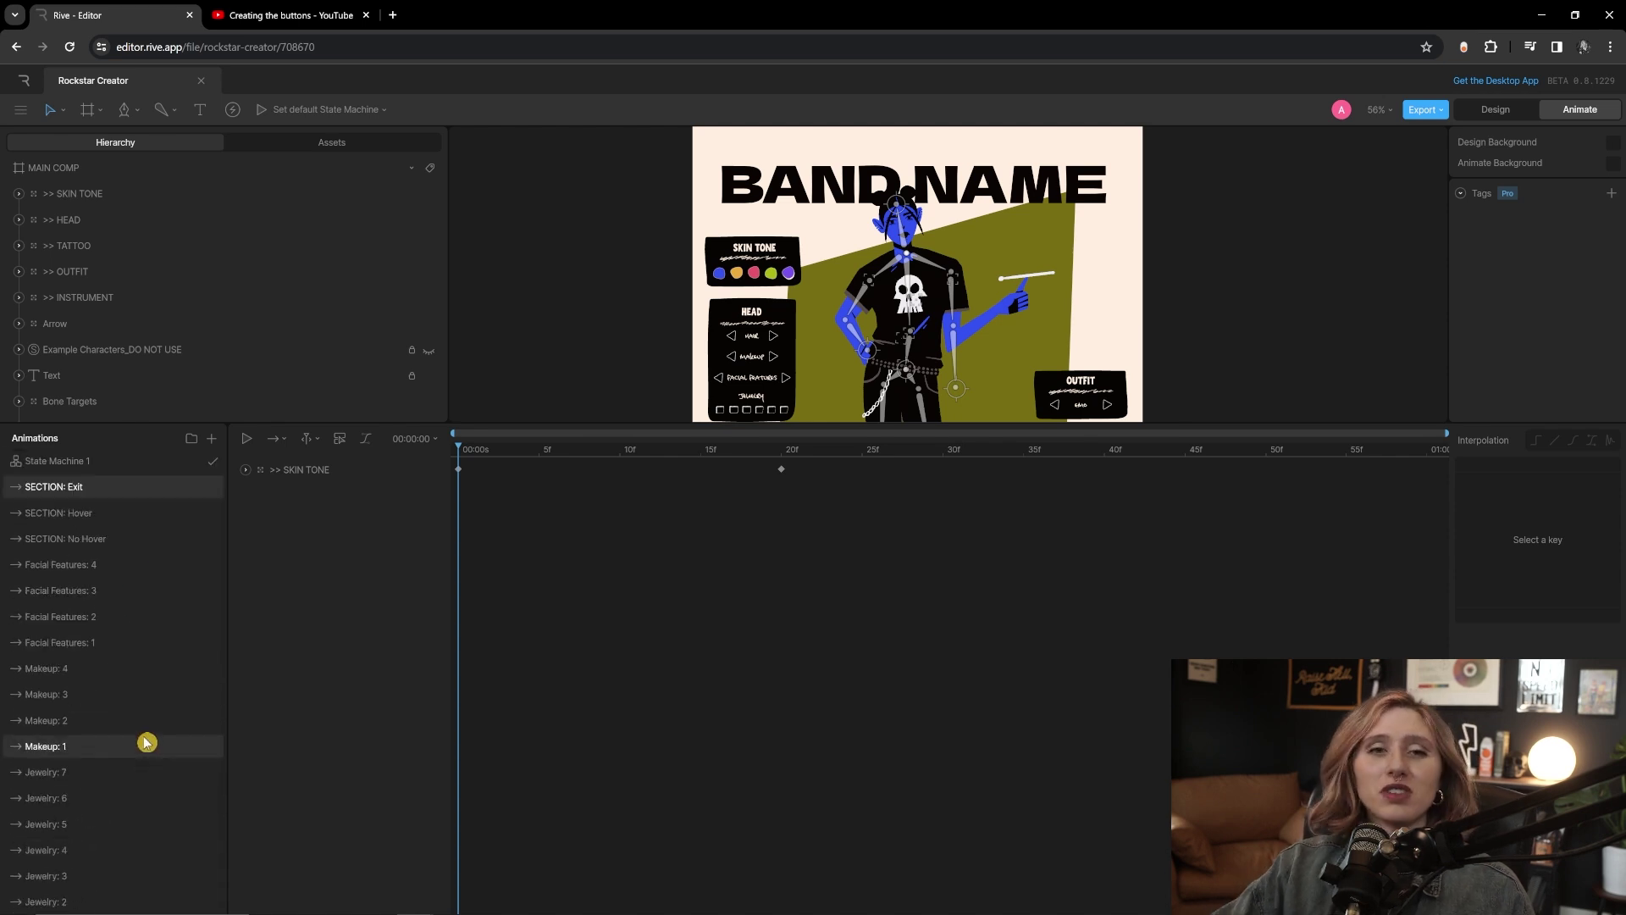
pyautogui.scroll(-6, 161, 686)
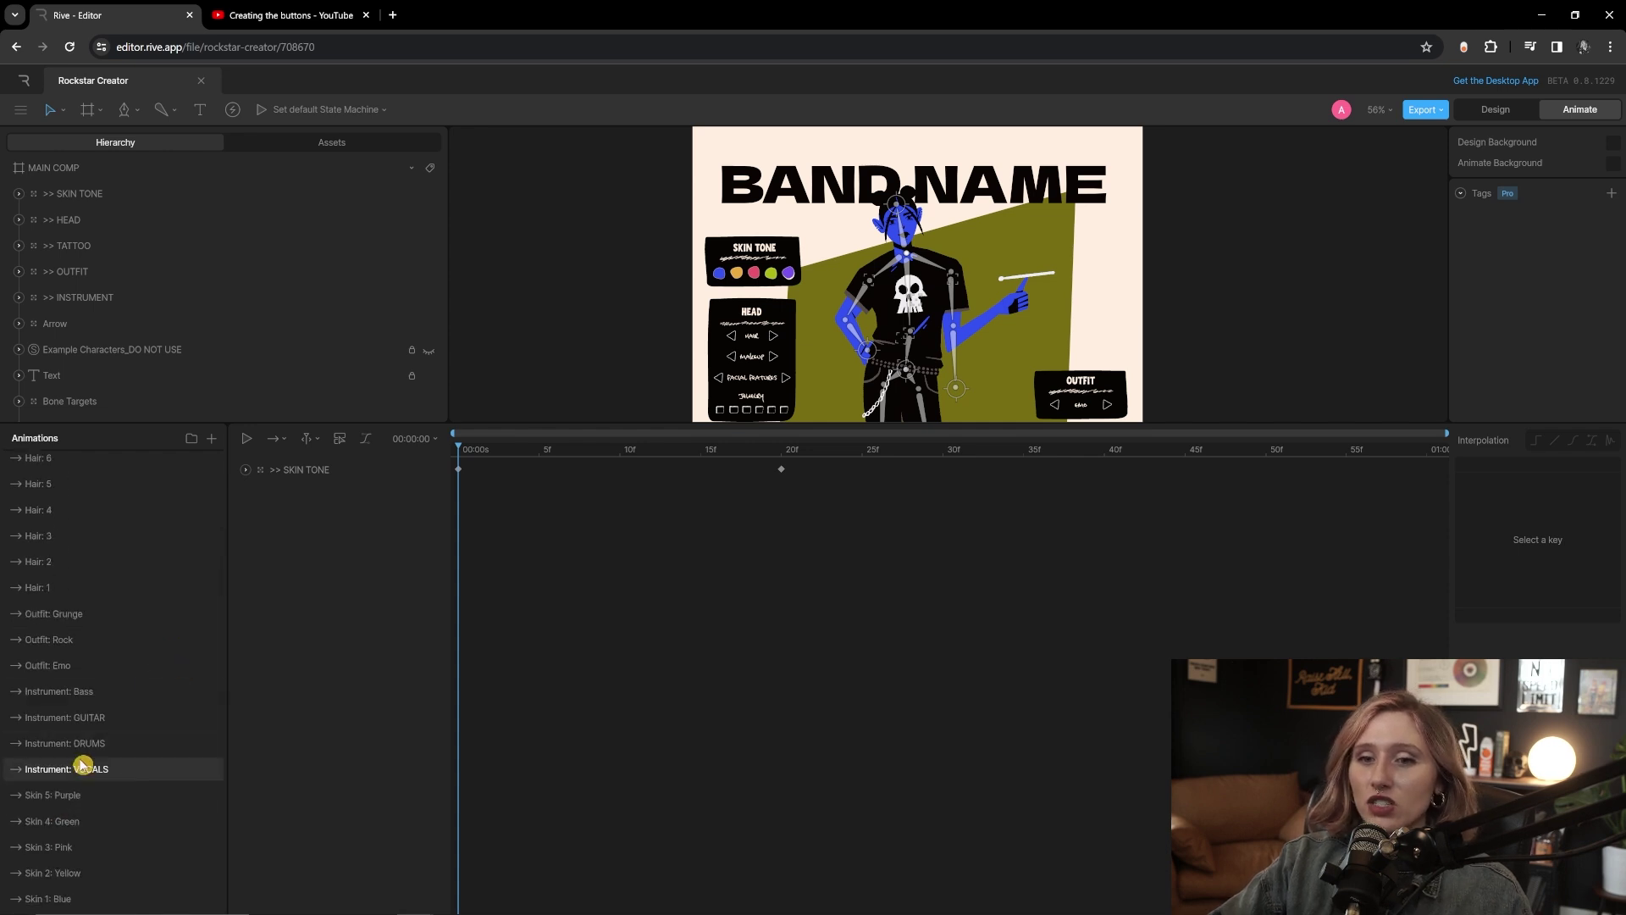
pyautogui.scroll(2, 76, 695)
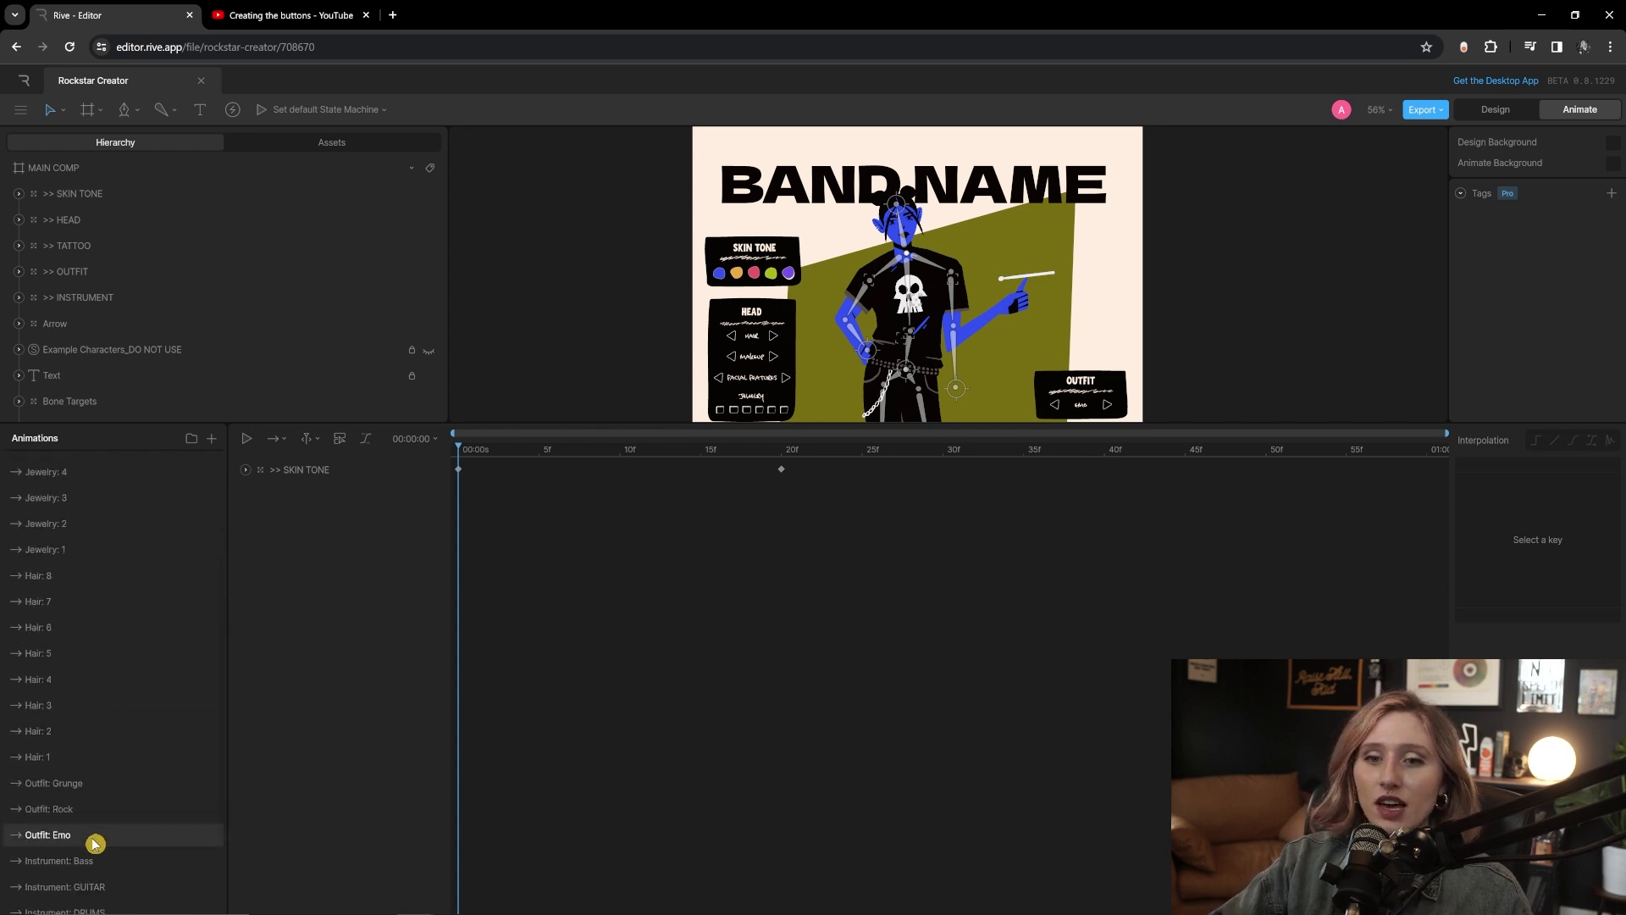
pyautogui.click(73, 731)
pyautogui.moveTo(634, 433); pyautogui.dragTo(644, 547)
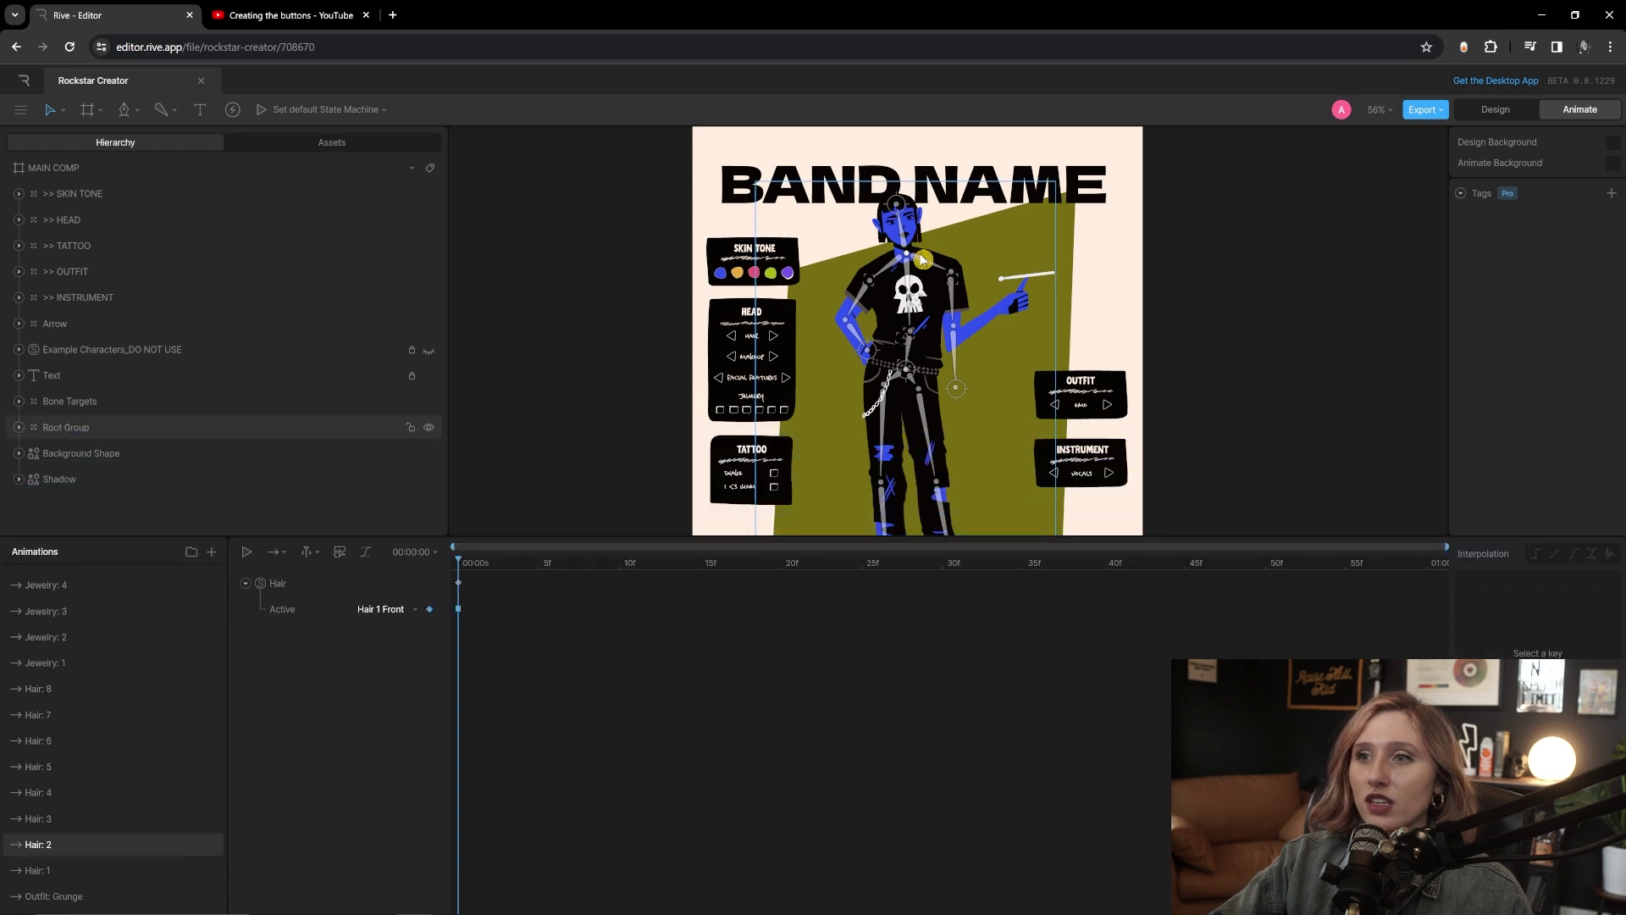
pyautogui.hotkey('ctrl', '=')
pyautogui.click(105, 794)
pyautogui.scroll(-3, 108, 798)
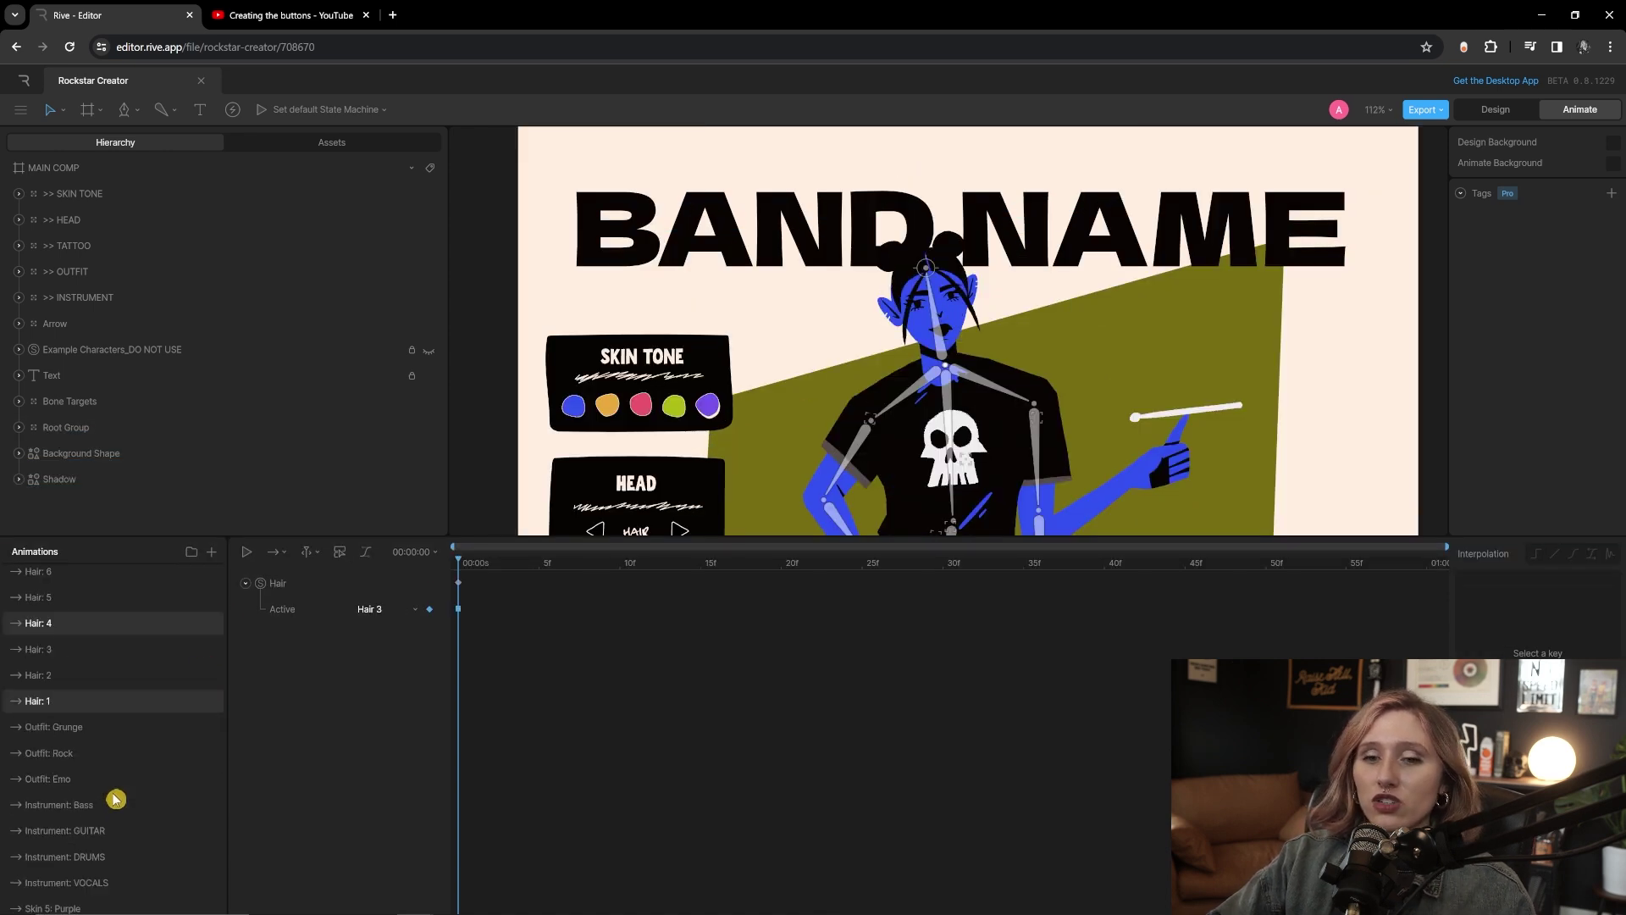
pyautogui.click(102, 717)
pyautogui.scroll(-5, 806, 473)
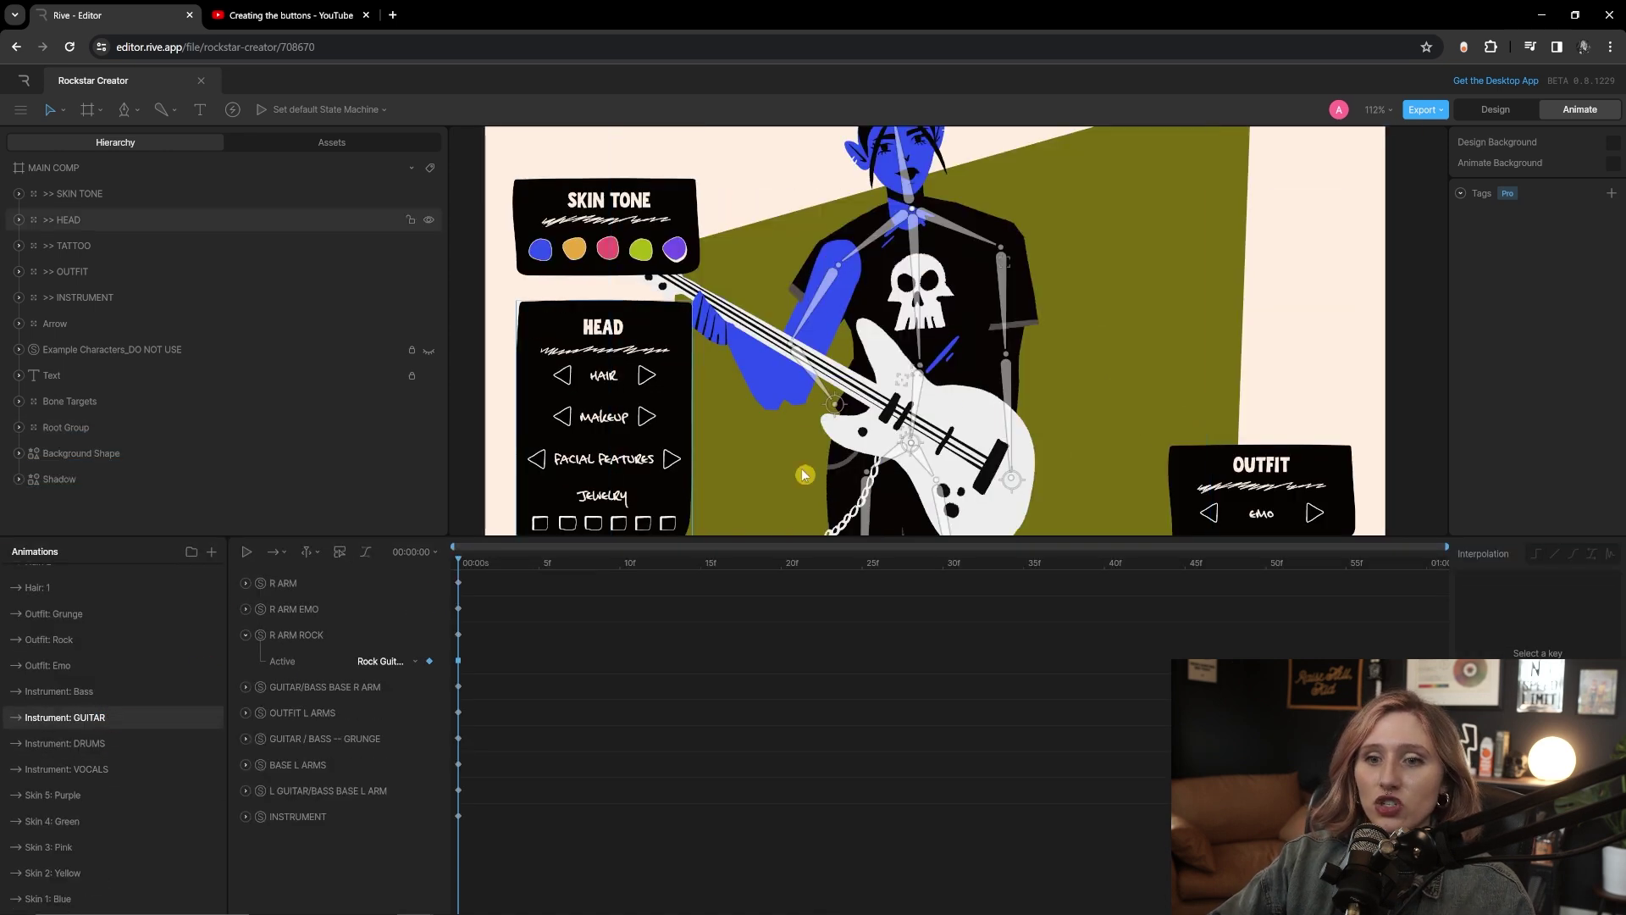
pyautogui.click(85, 742)
pyautogui.click(88, 769)
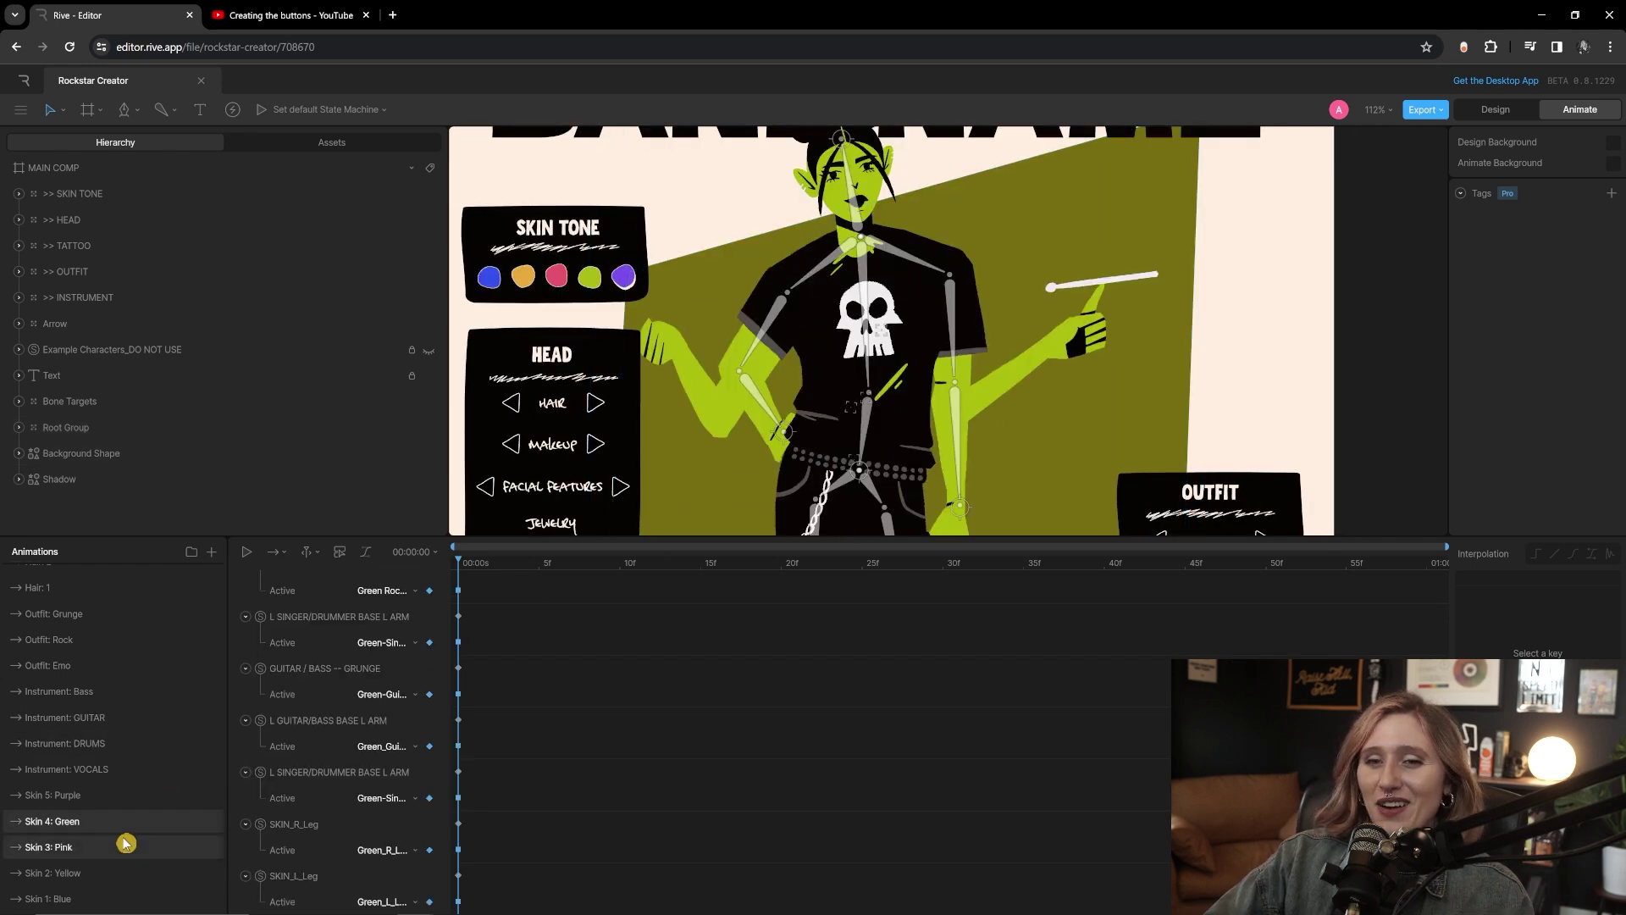
pyautogui.click(103, 850)
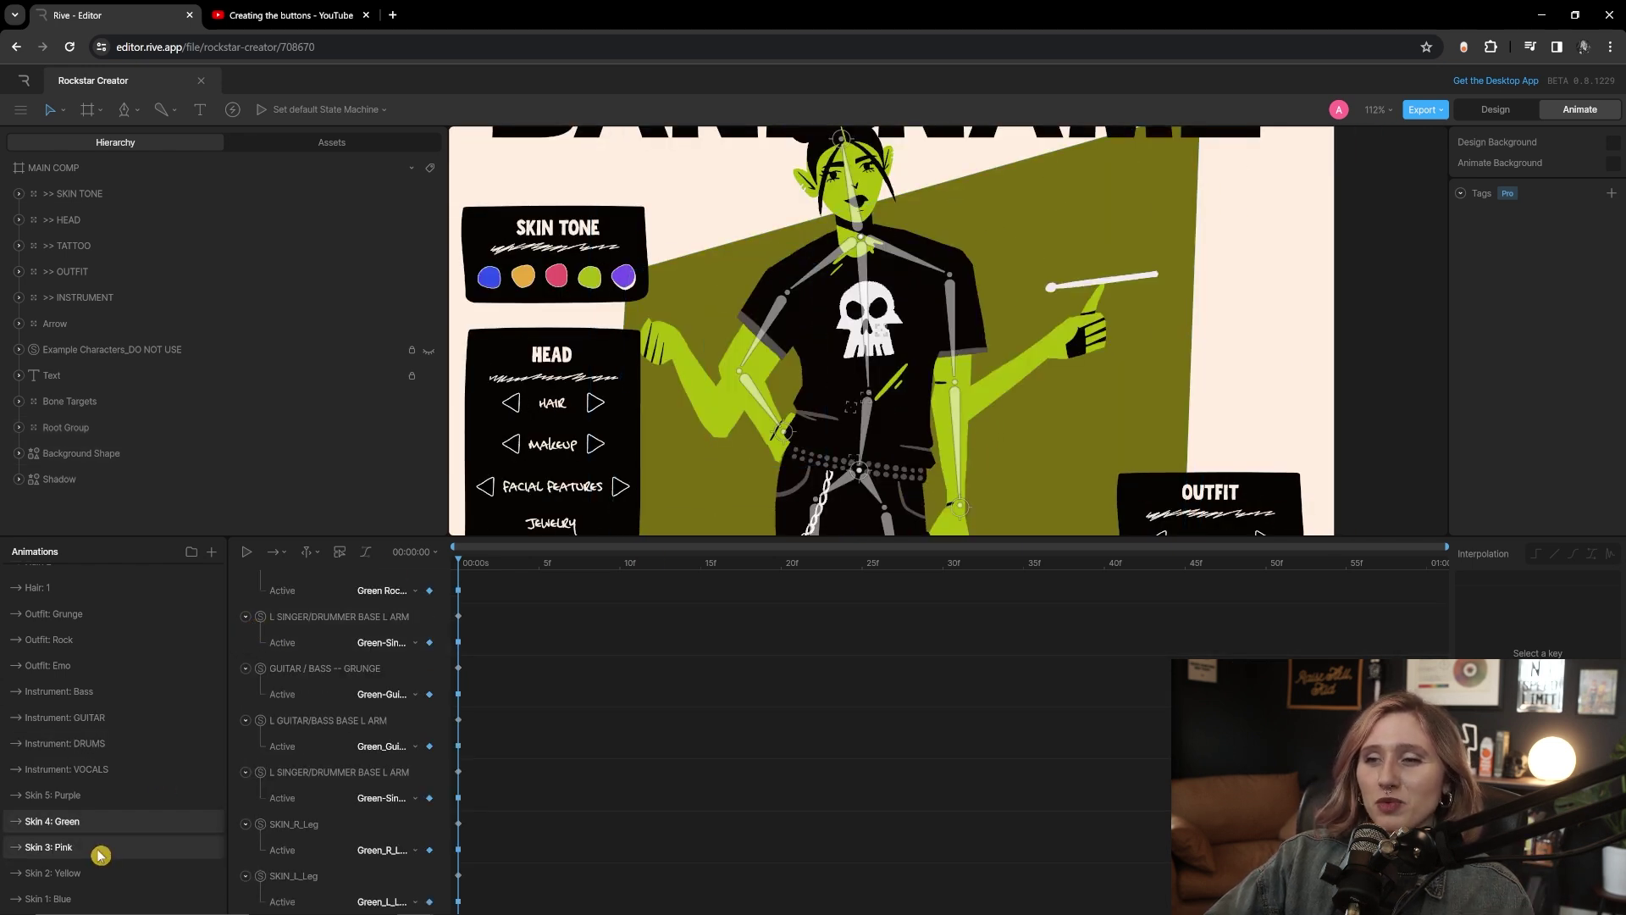
pyautogui.click(100, 871)
pyautogui.scroll(10, 110, 768)
pyautogui.click(87, 808)
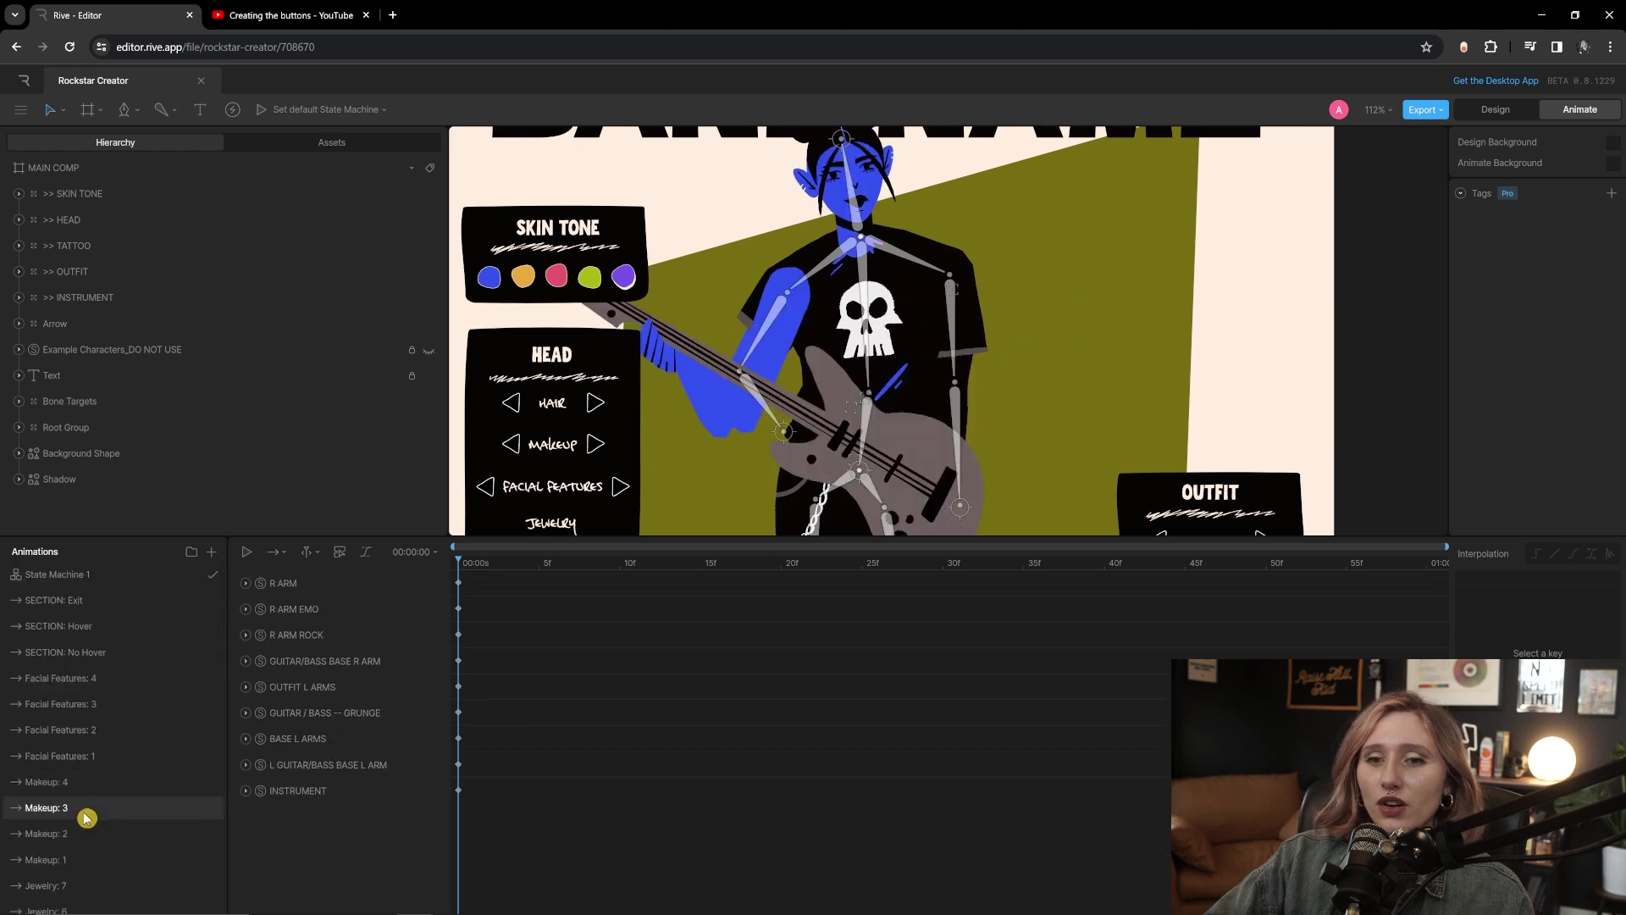
pyautogui.click(98, 834)
pyautogui.click(98, 779)
pyautogui.click(110, 730)
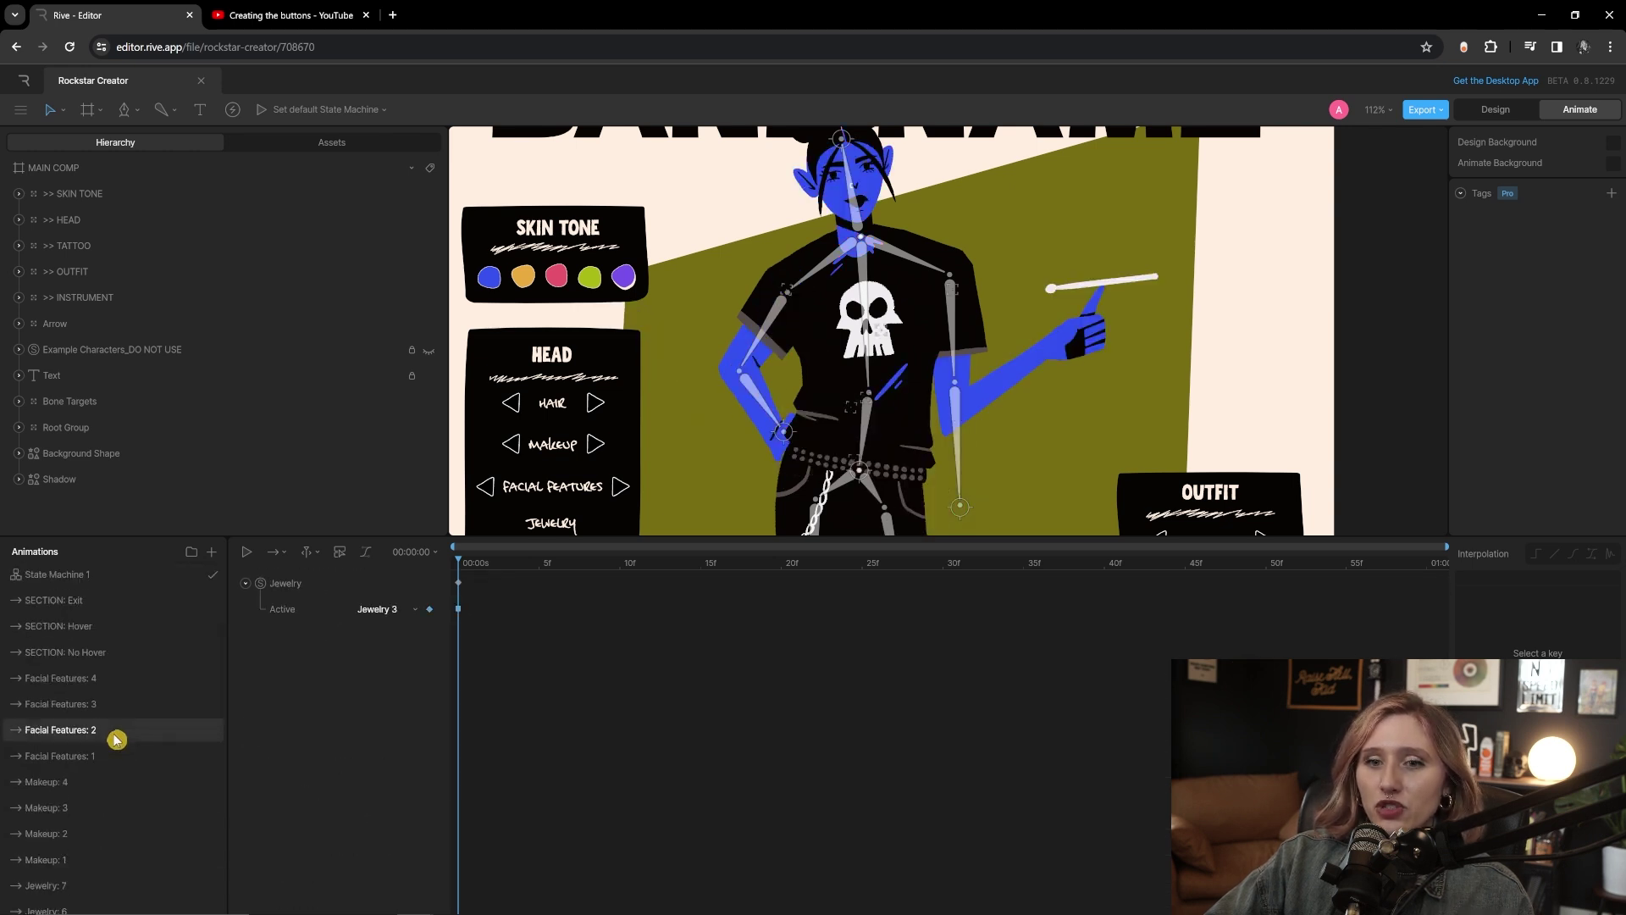
pyautogui.click(108, 708)
pyautogui.moveTo(454, 540); pyautogui.dragTo(427, 746)
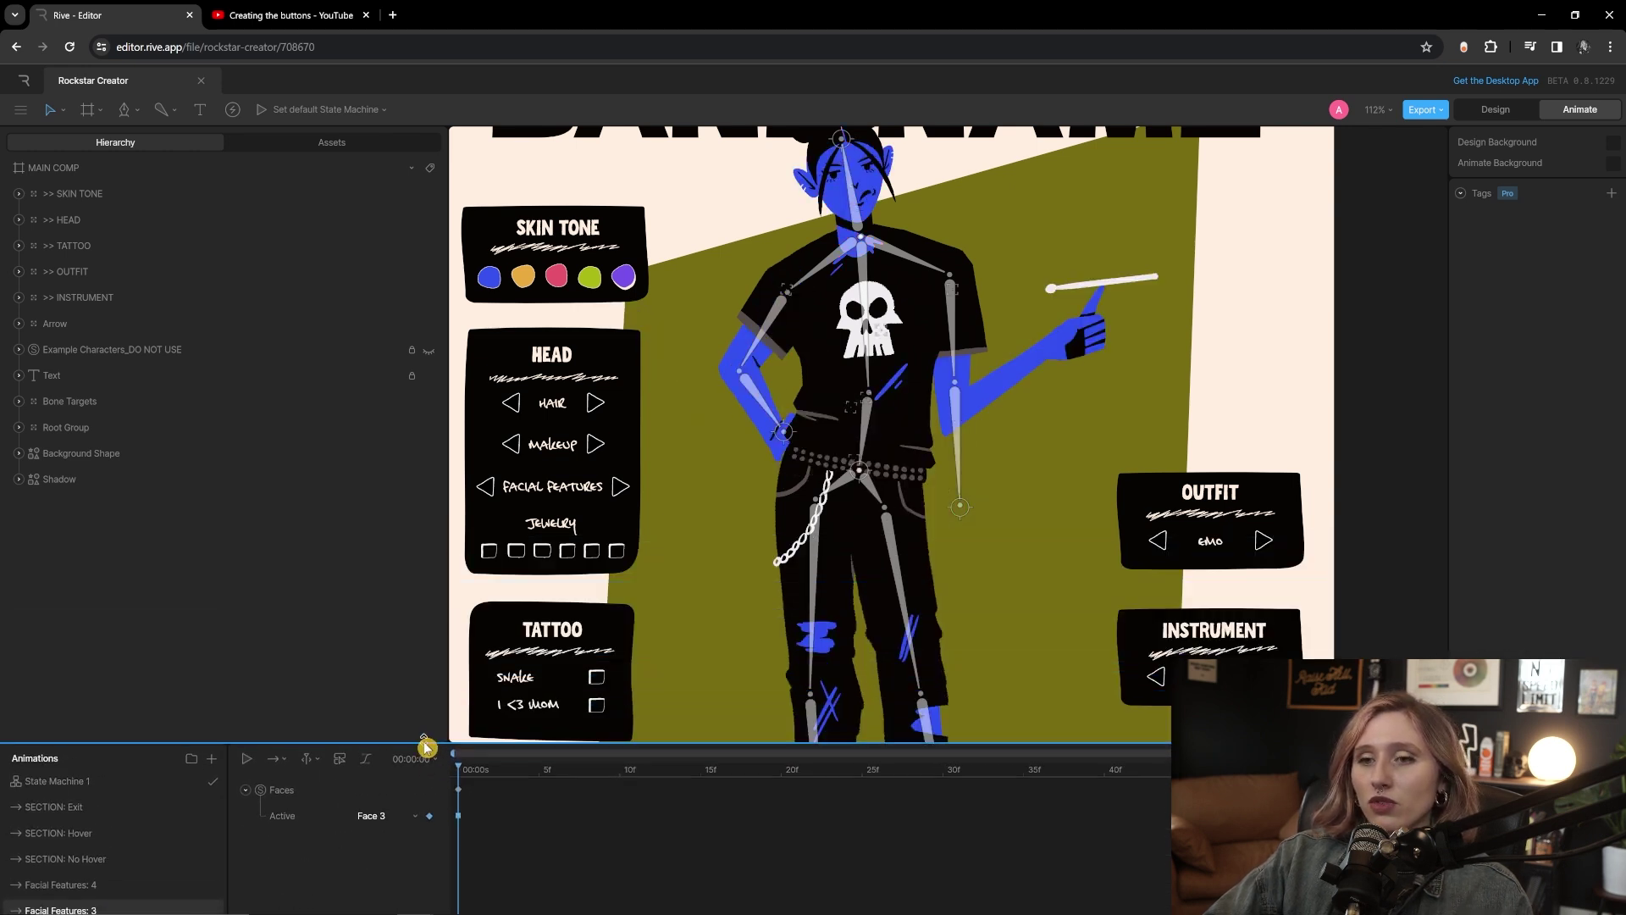
pyautogui.click(127, 808)
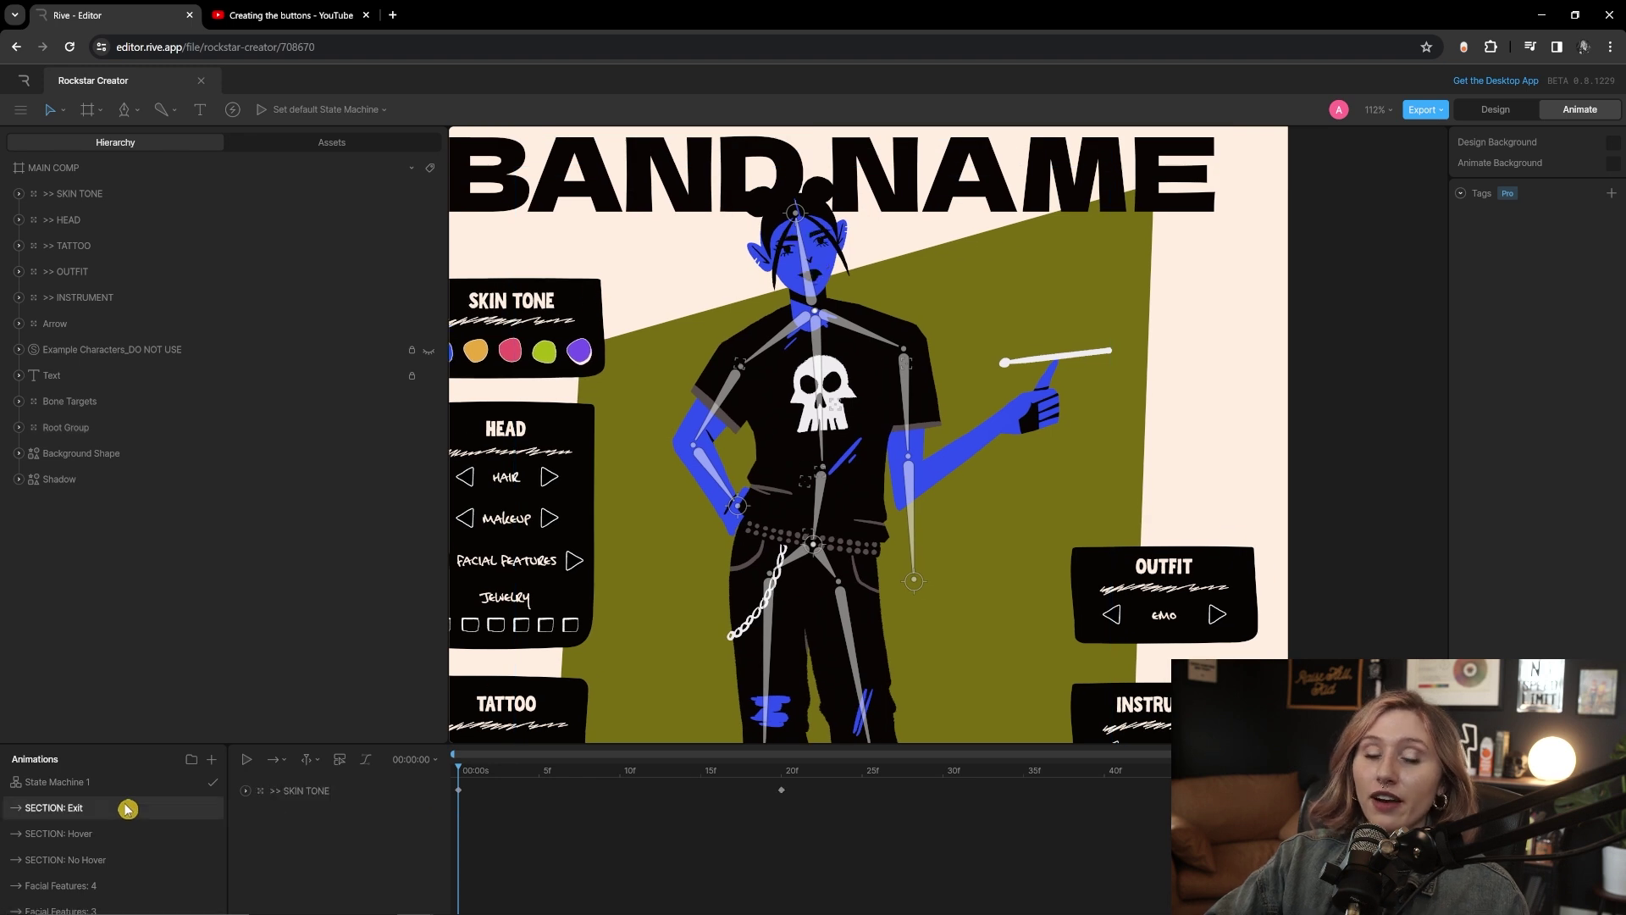
pyautogui.scroll(-2, 896, 501)
pyautogui.click(1177, 511)
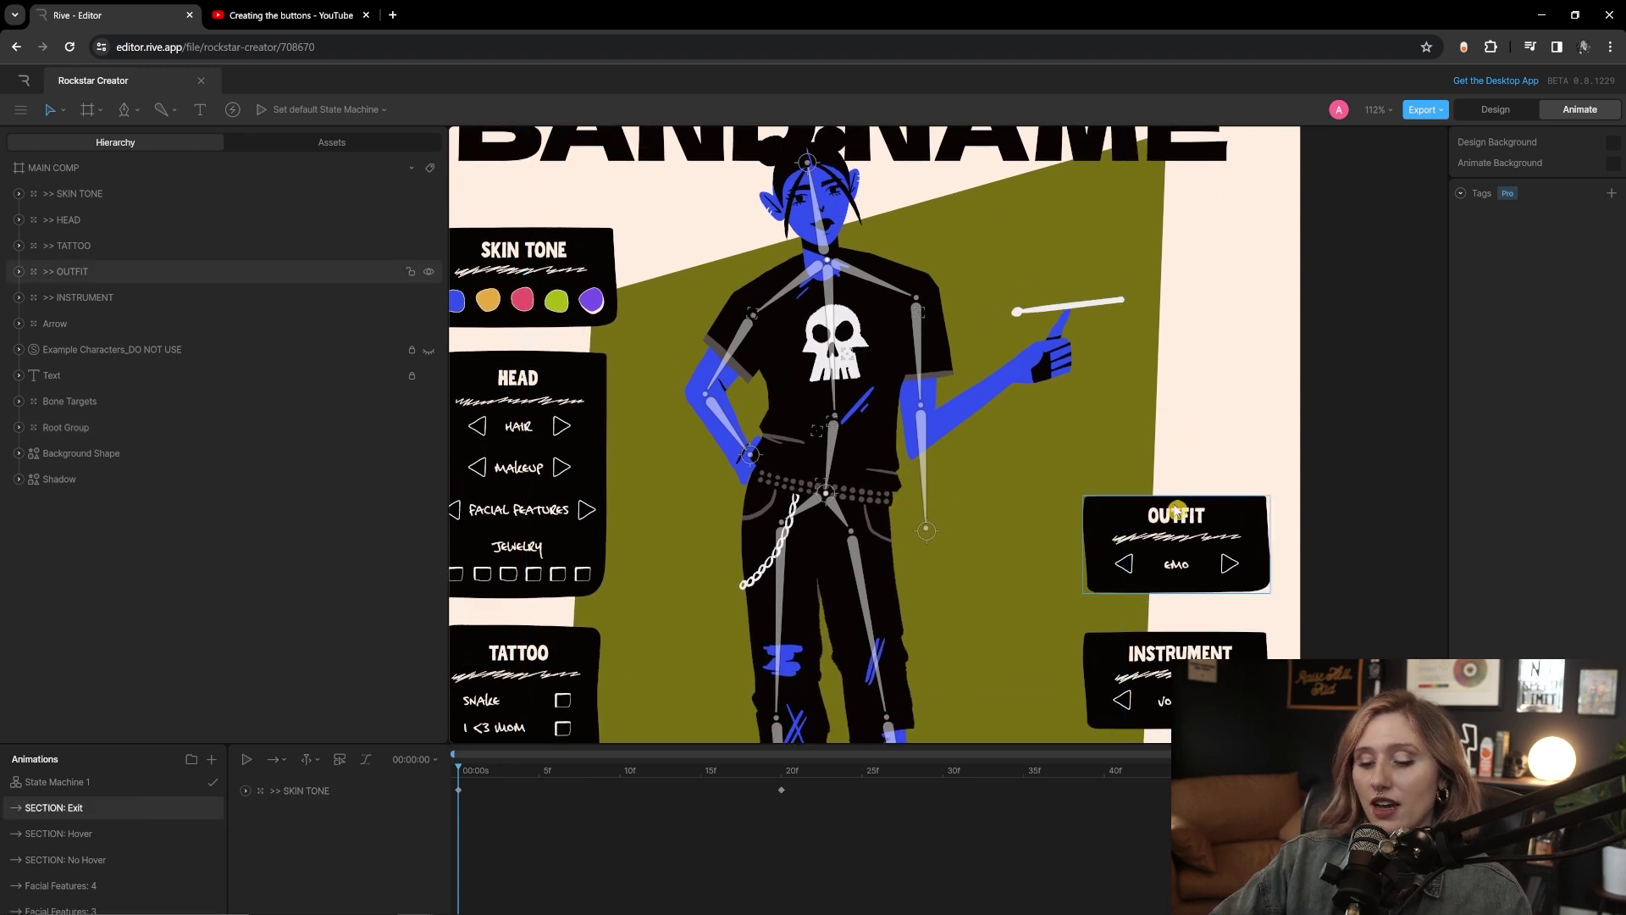
pyautogui.press('Escape')
pyautogui.hotkey('shift', '1')
pyautogui.scroll(-1, 1165, 499)
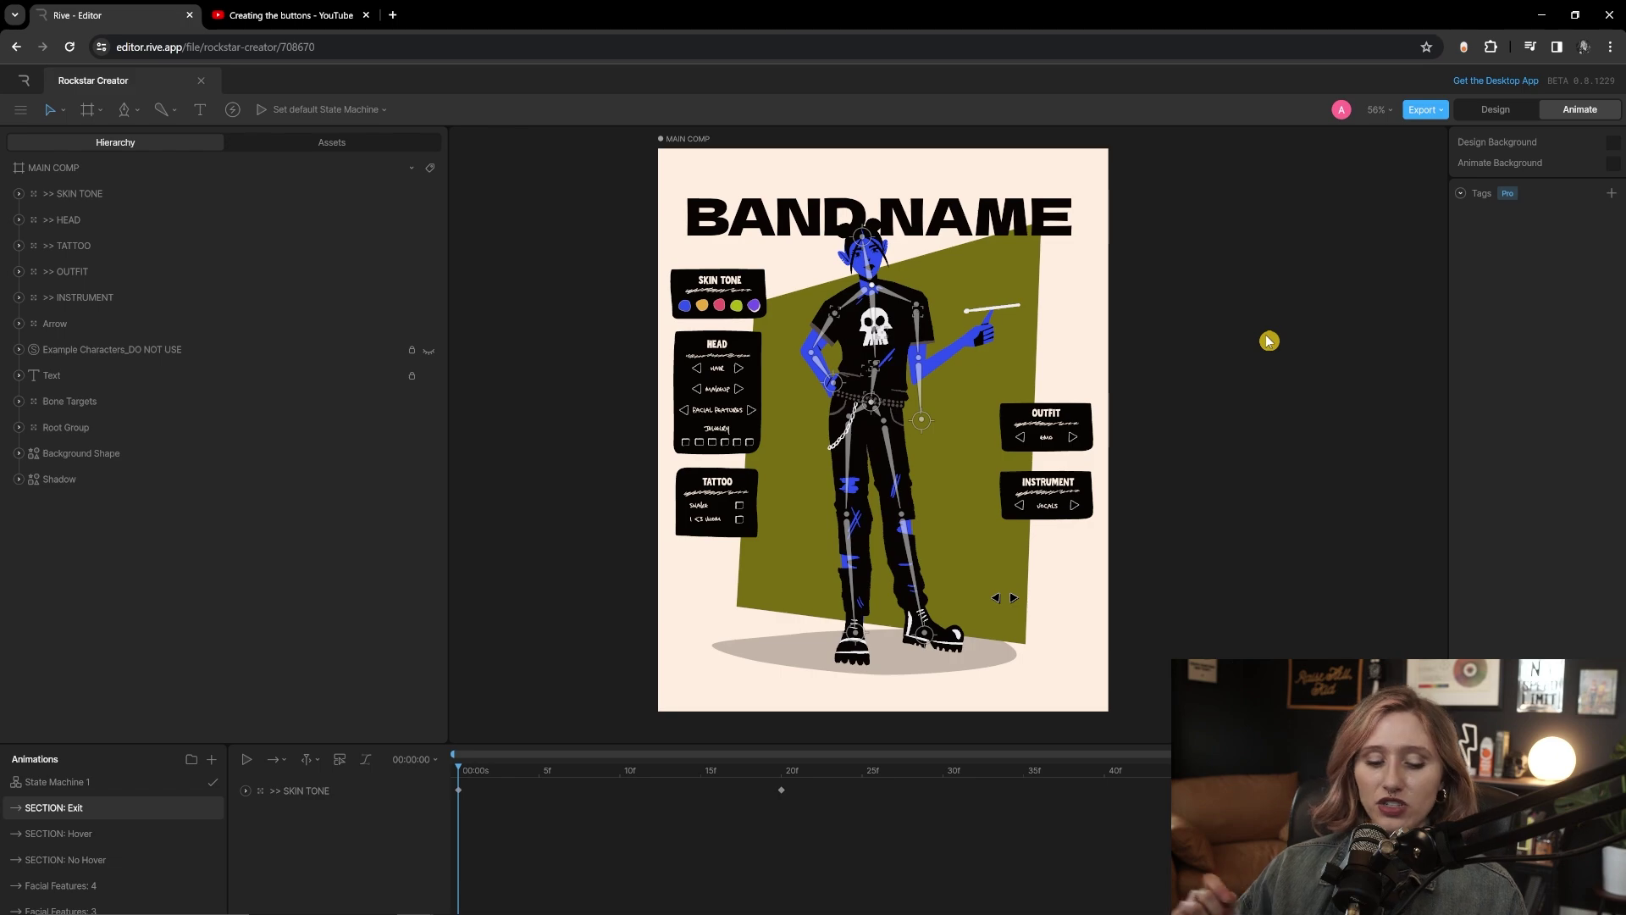
# - Use the Animations panel's + button to start adding a new animation
pyautogui.click(211, 758)
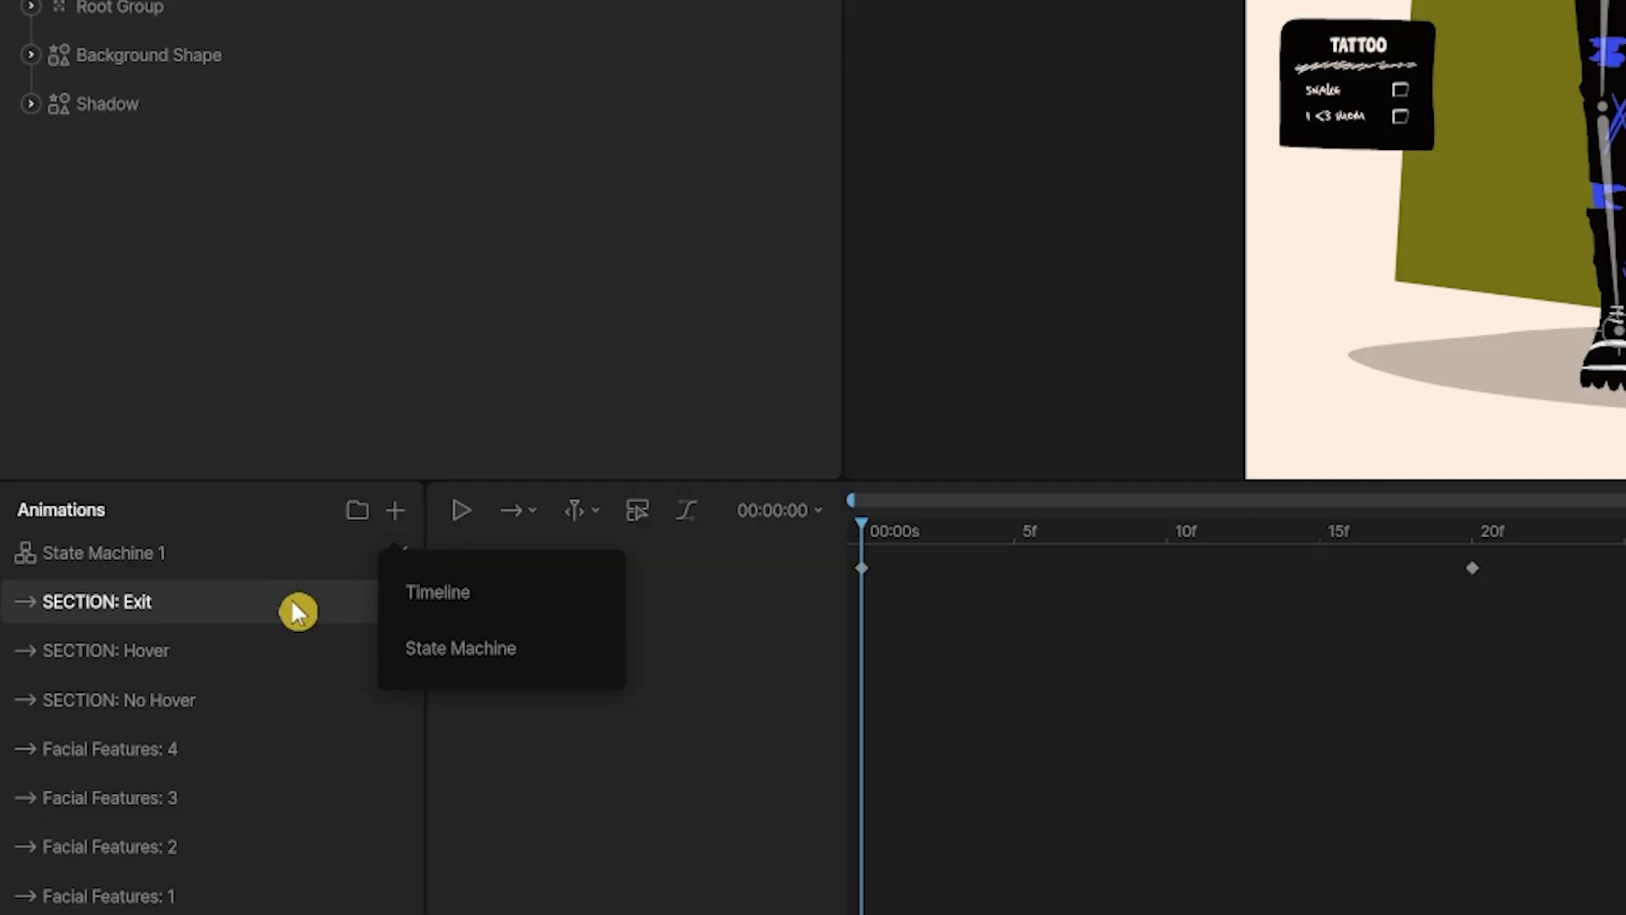
# - Create a new timeline placed under State Machine 1 and enlarge the animation panel
pyautogui.click(429, 592)
pyautogui.moveTo(246, 555); pyautogui.dragTo(181, 627)
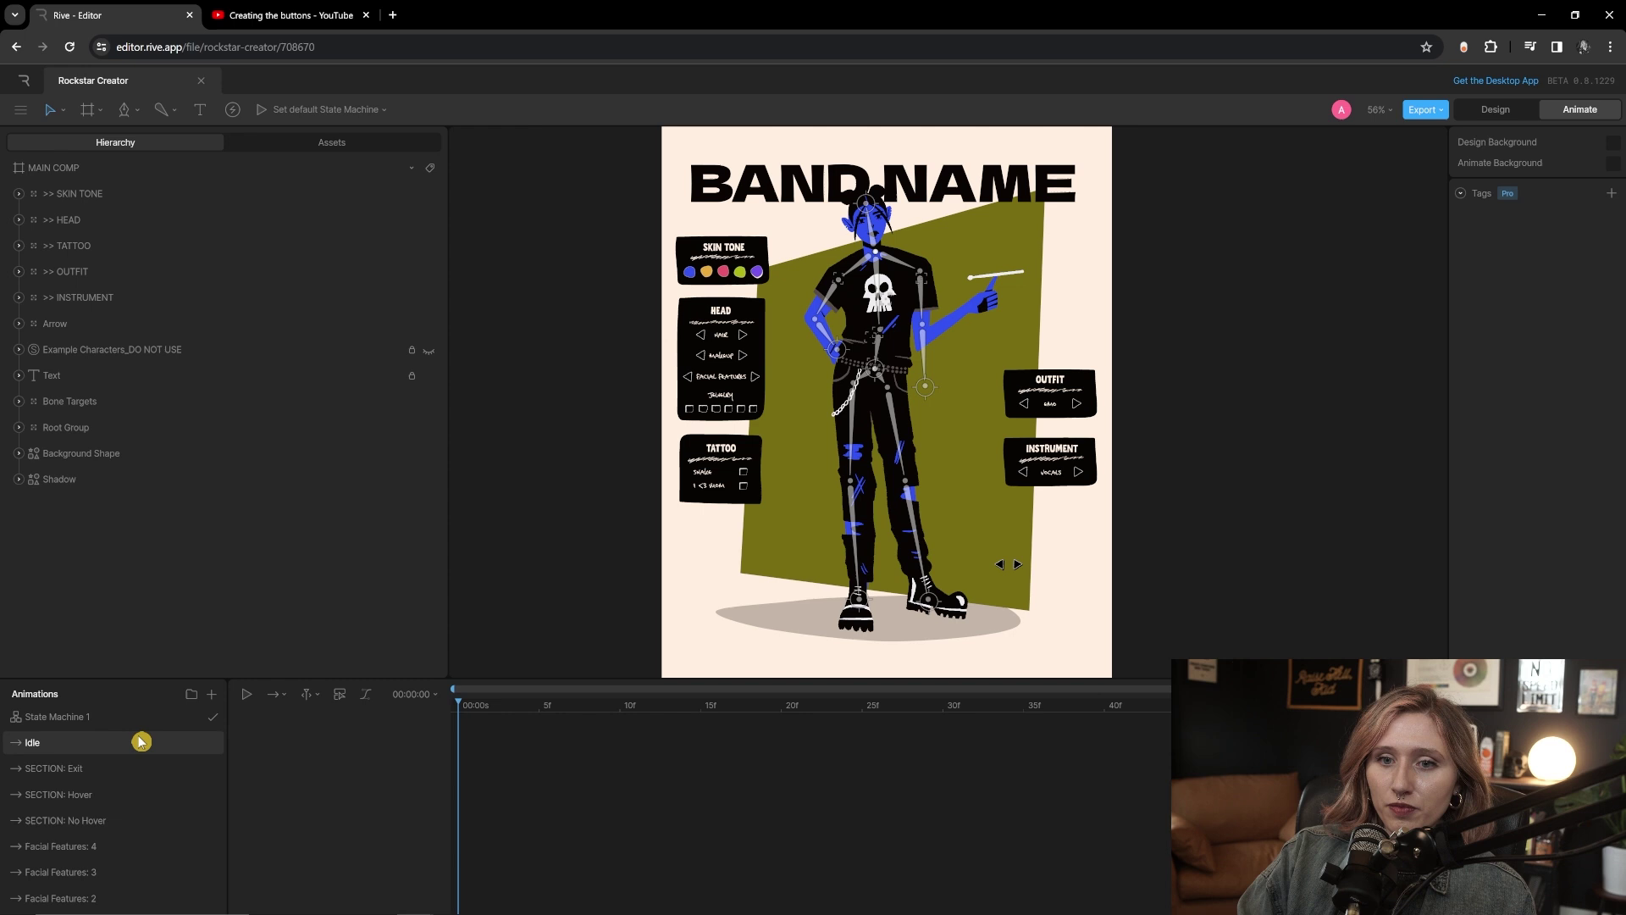
pyautogui.moveTo(429, 681); pyautogui.dragTo(428, 590)
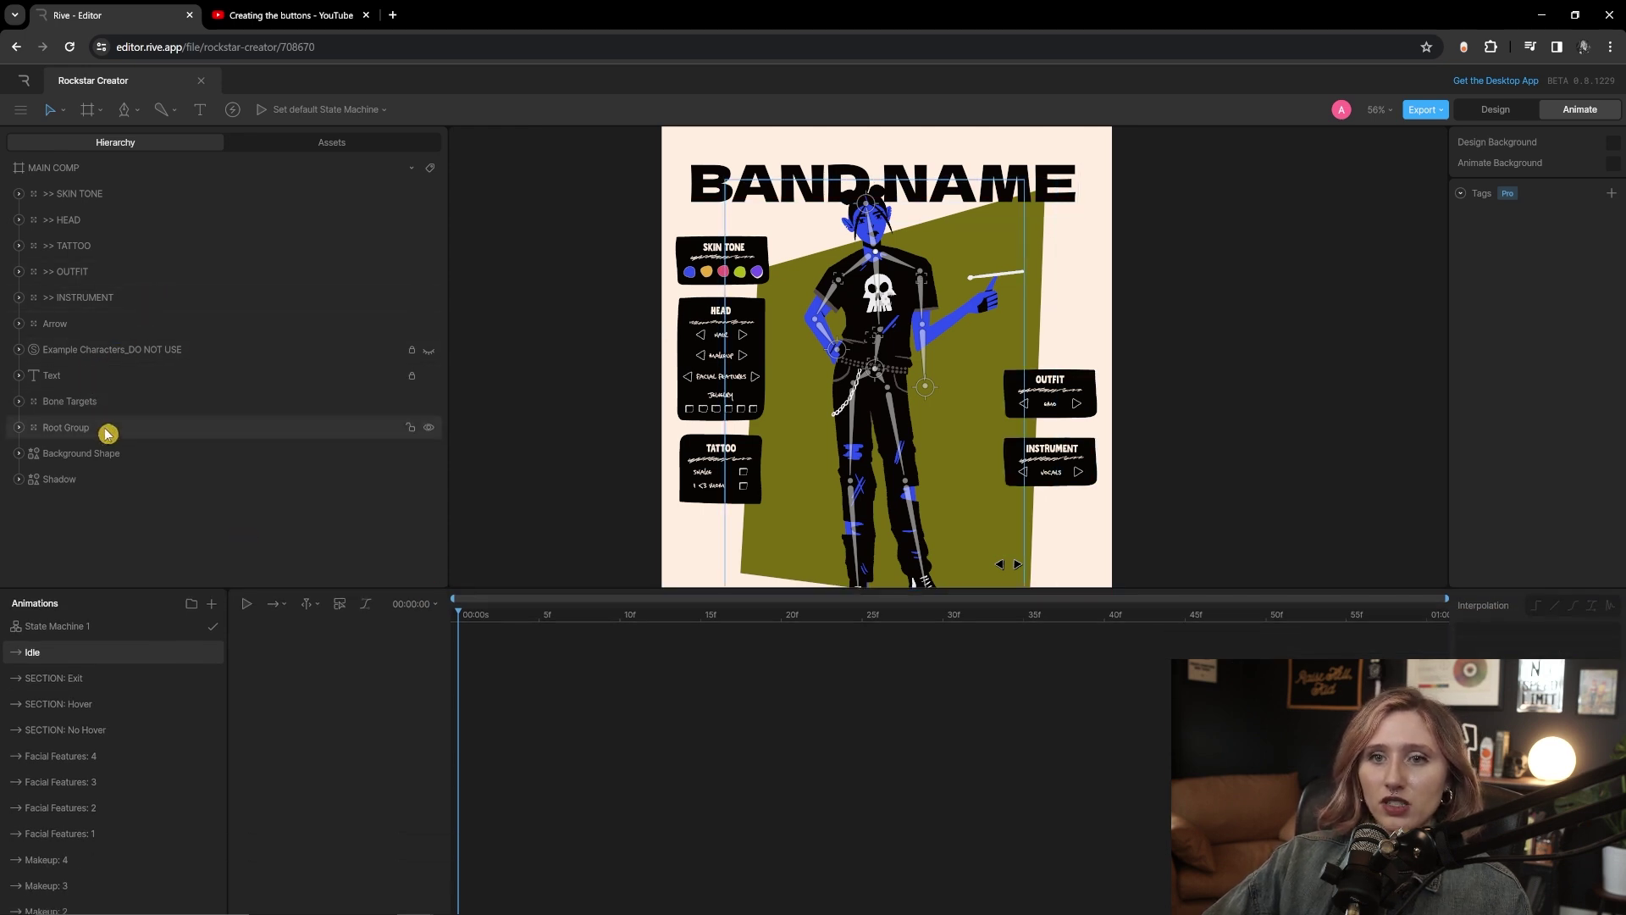
# - Select and expand Bone Targets with the character's head in view, then bring up the timeline's loop options
pyautogui.click(90, 400)
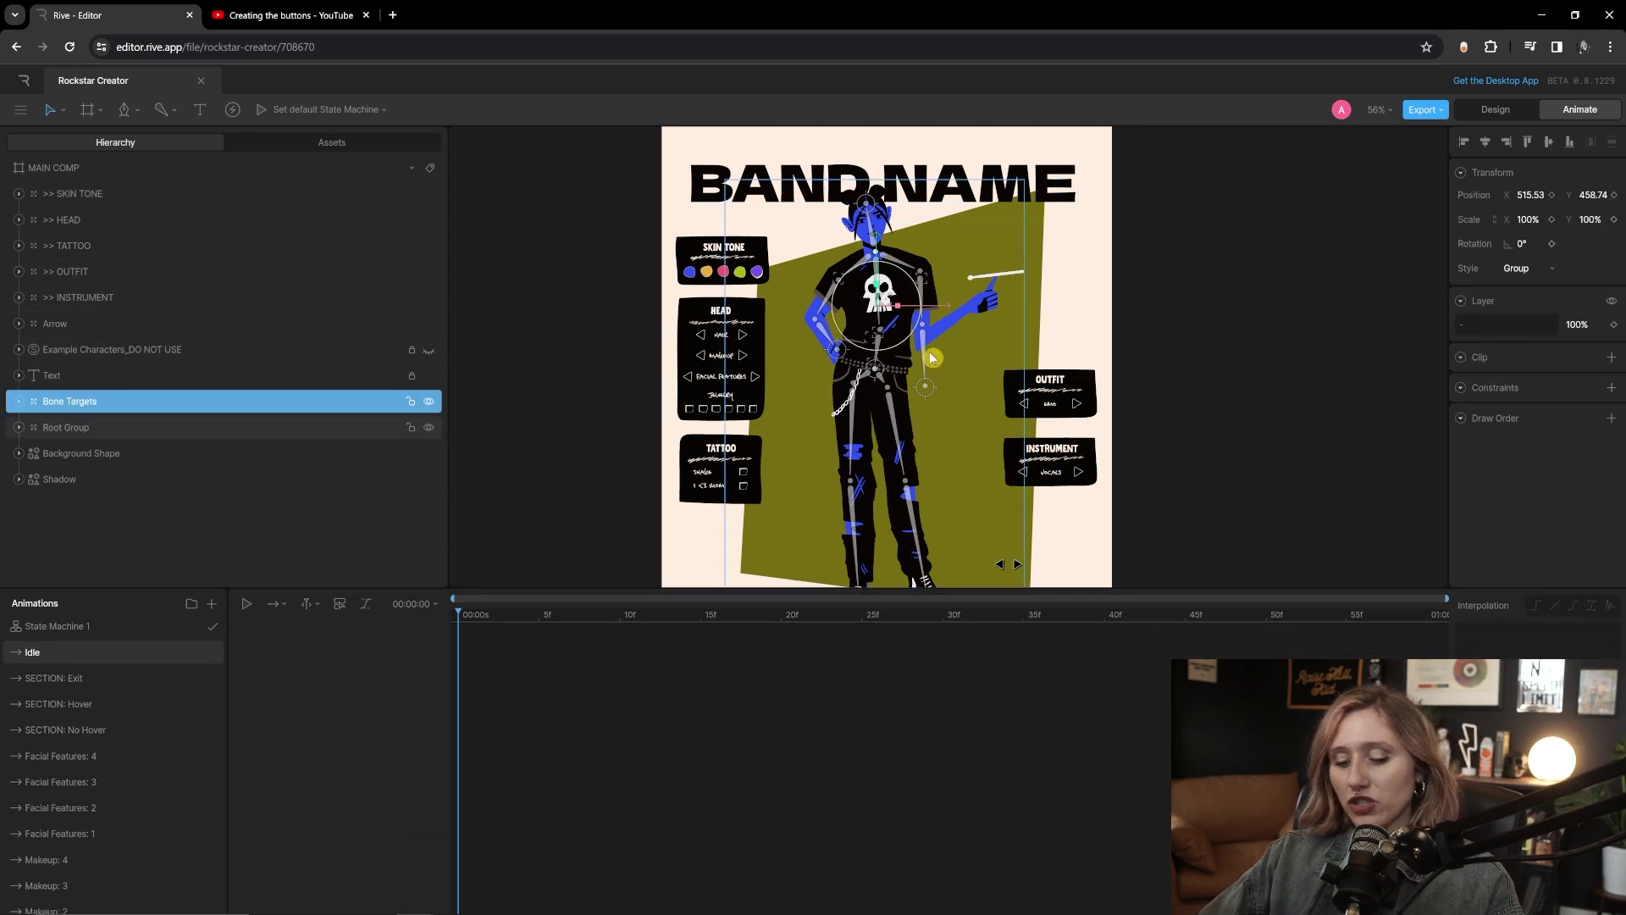
pyautogui.scroll(3, 928, 353)
pyautogui.moveTo(972, 282); pyautogui.dragTo(1017, 411)
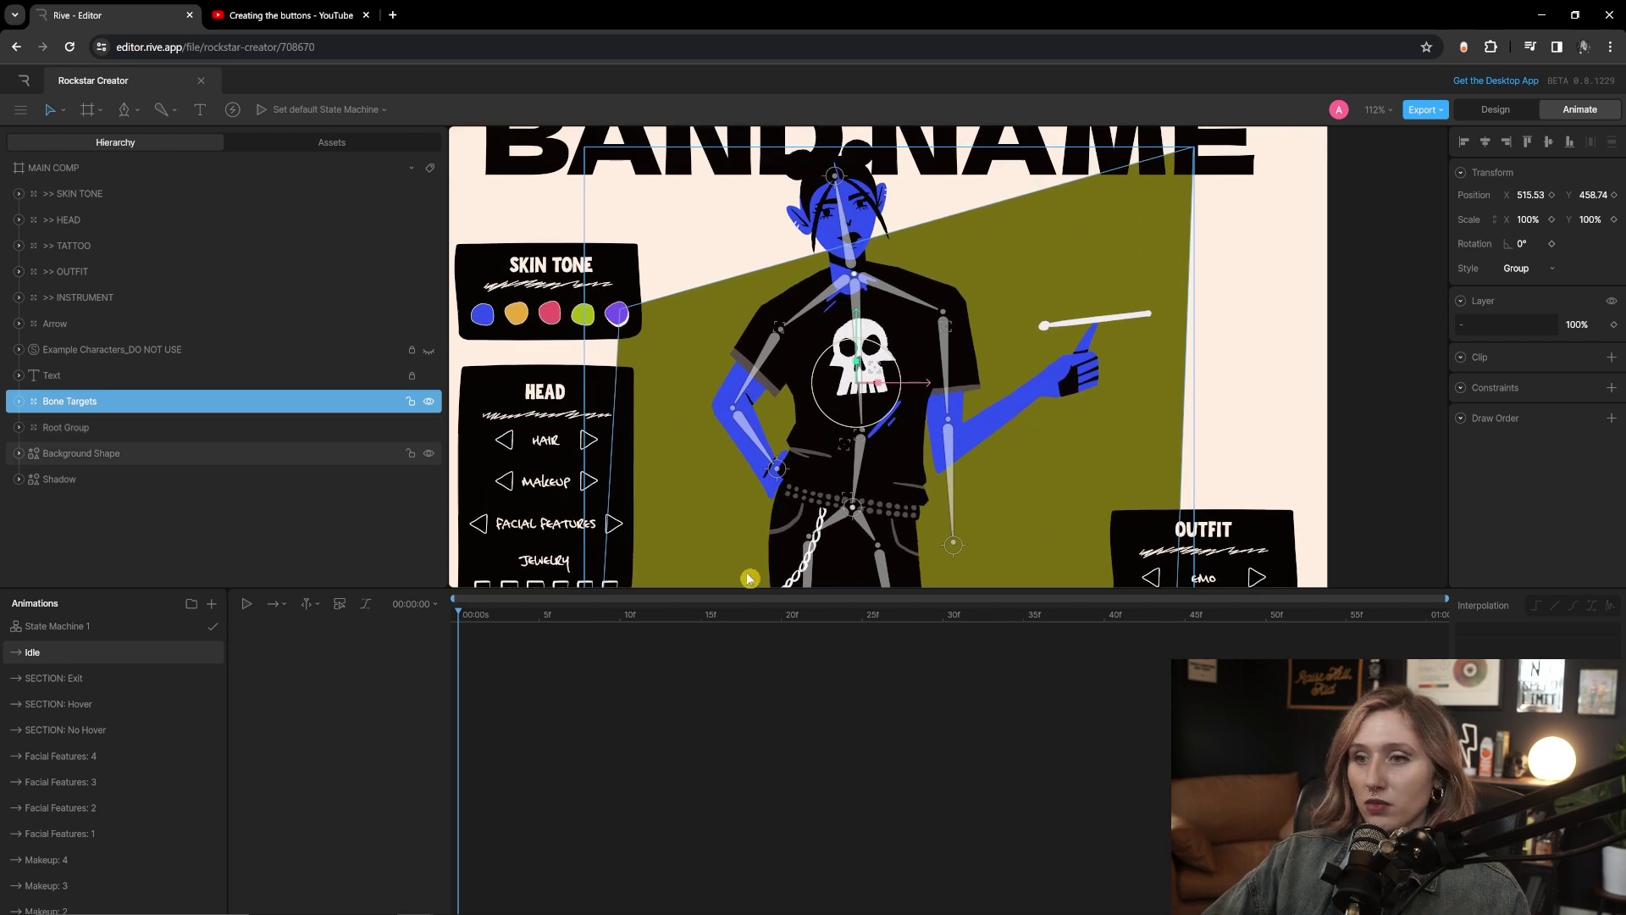
pyautogui.moveTo(735, 592); pyautogui.dragTo(754, 716)
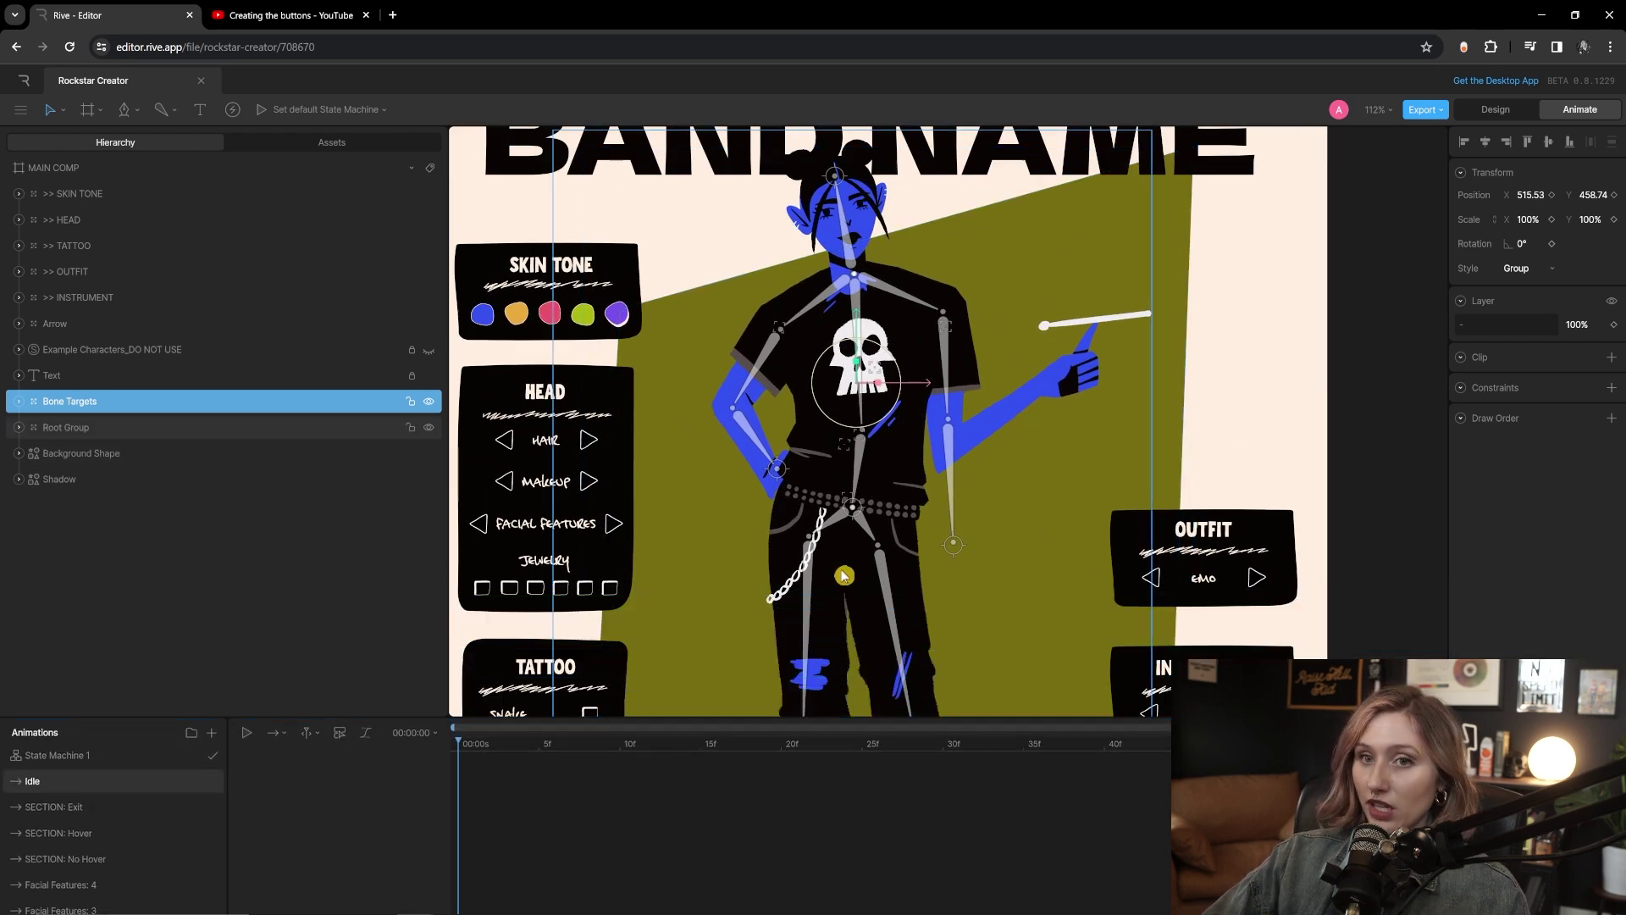
pyautogui.click(18, 401)
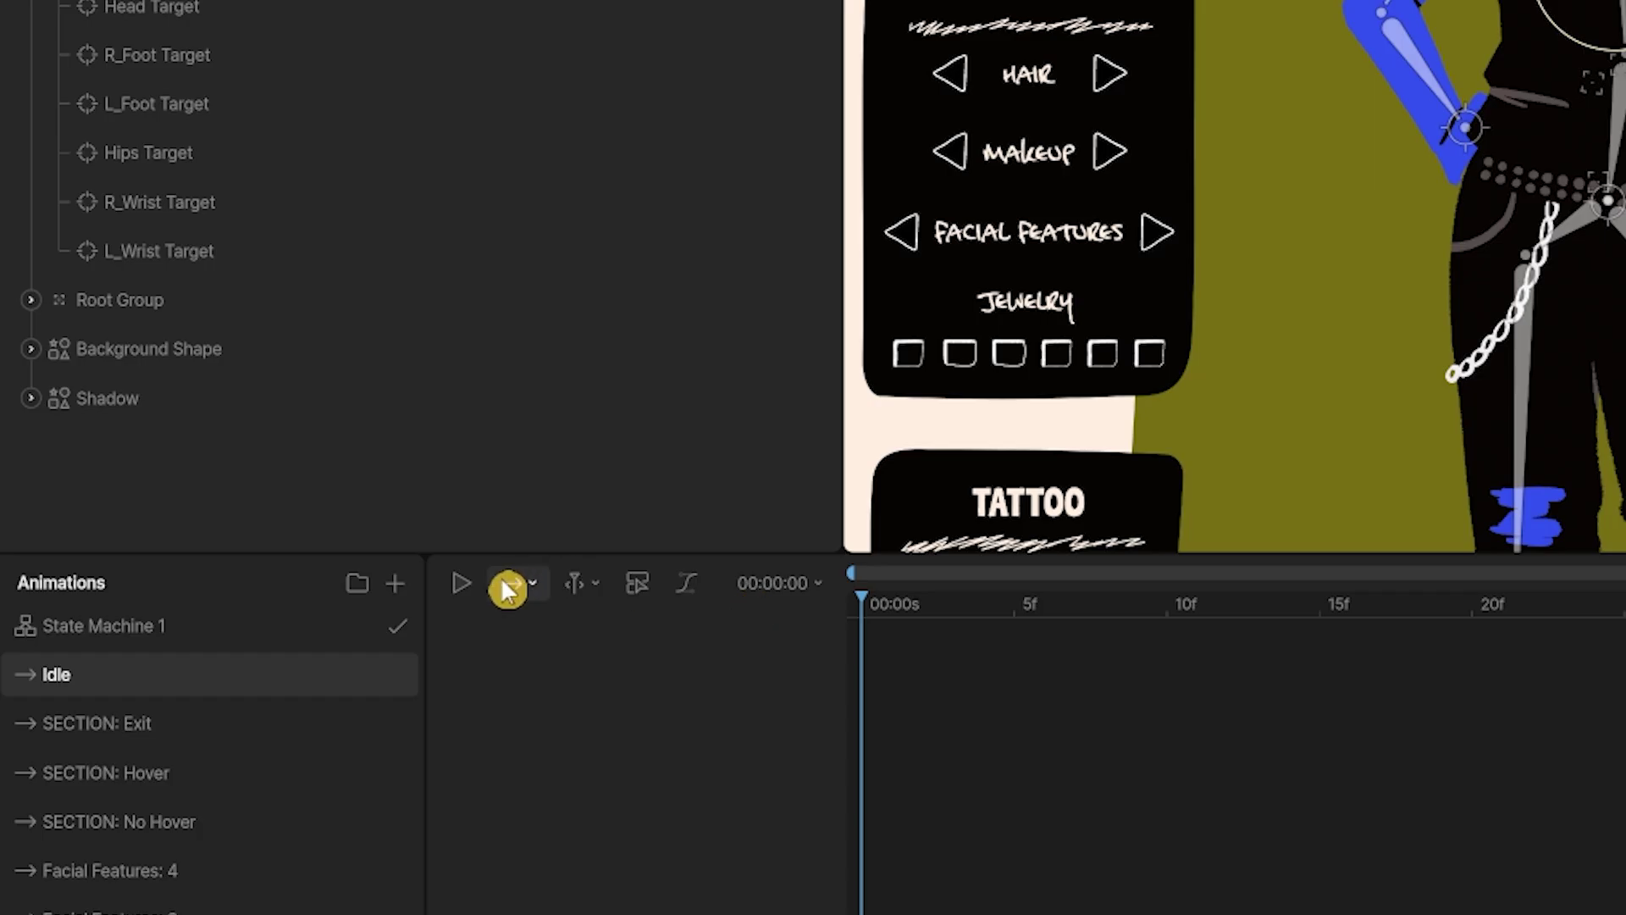
pyautogui.click(274, 731)
# - Make the Idle timeline loop and return the playhead to the start
pyautogui.click(578, 727)
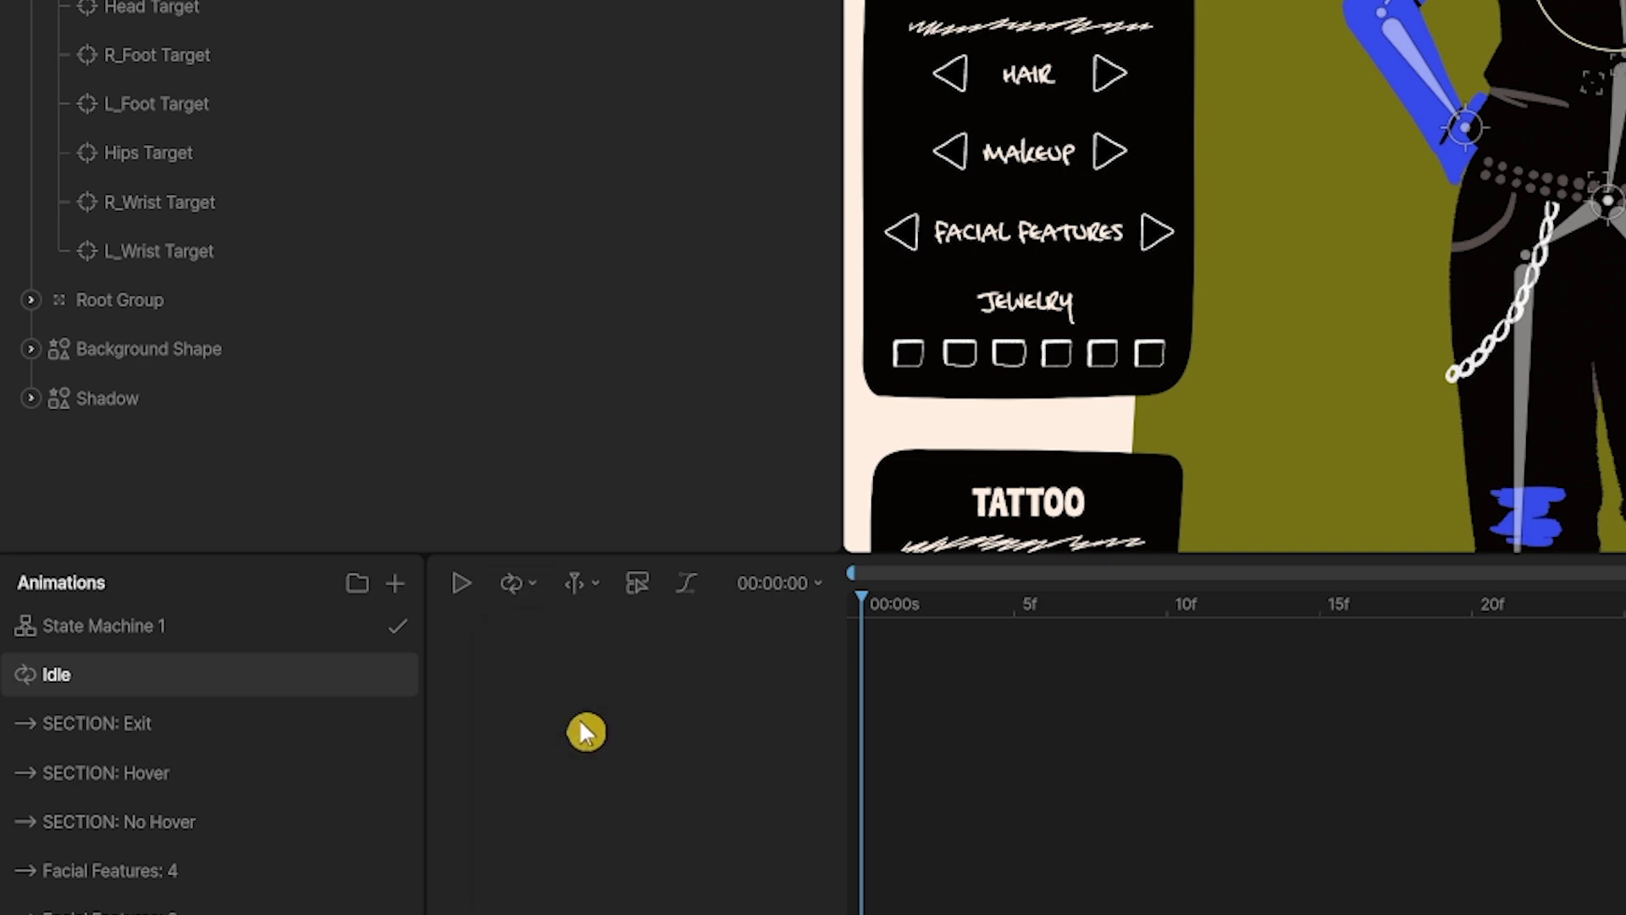
pyautogui.moveTo(508, 751); pyautogui.dragTo(458, 749)
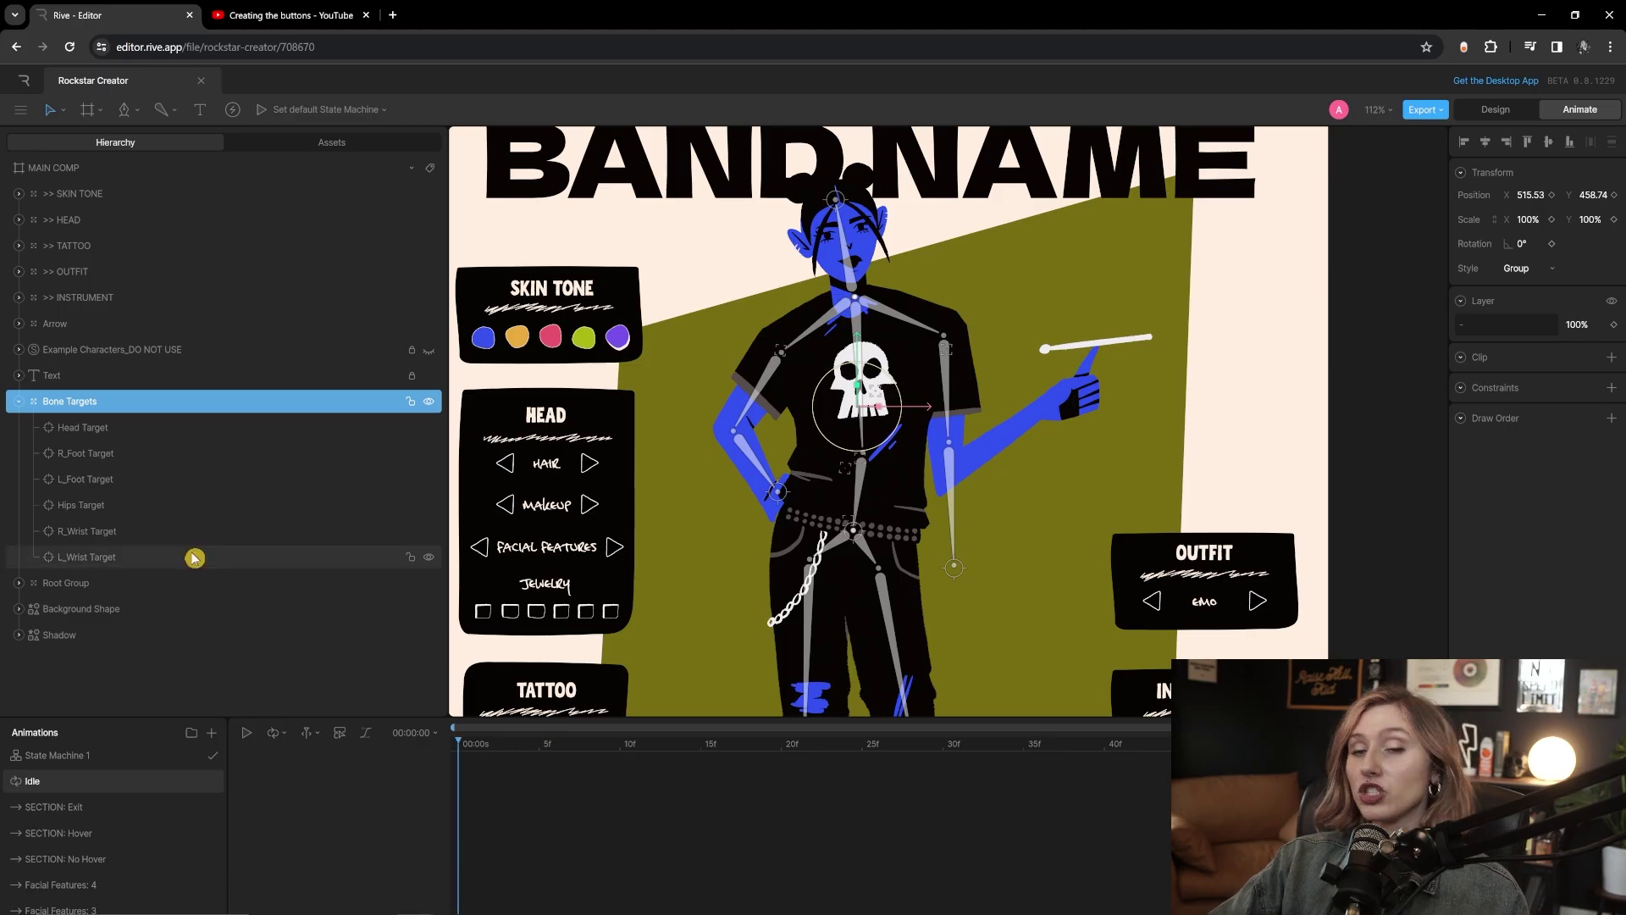
pyautogui.click(283, 736)
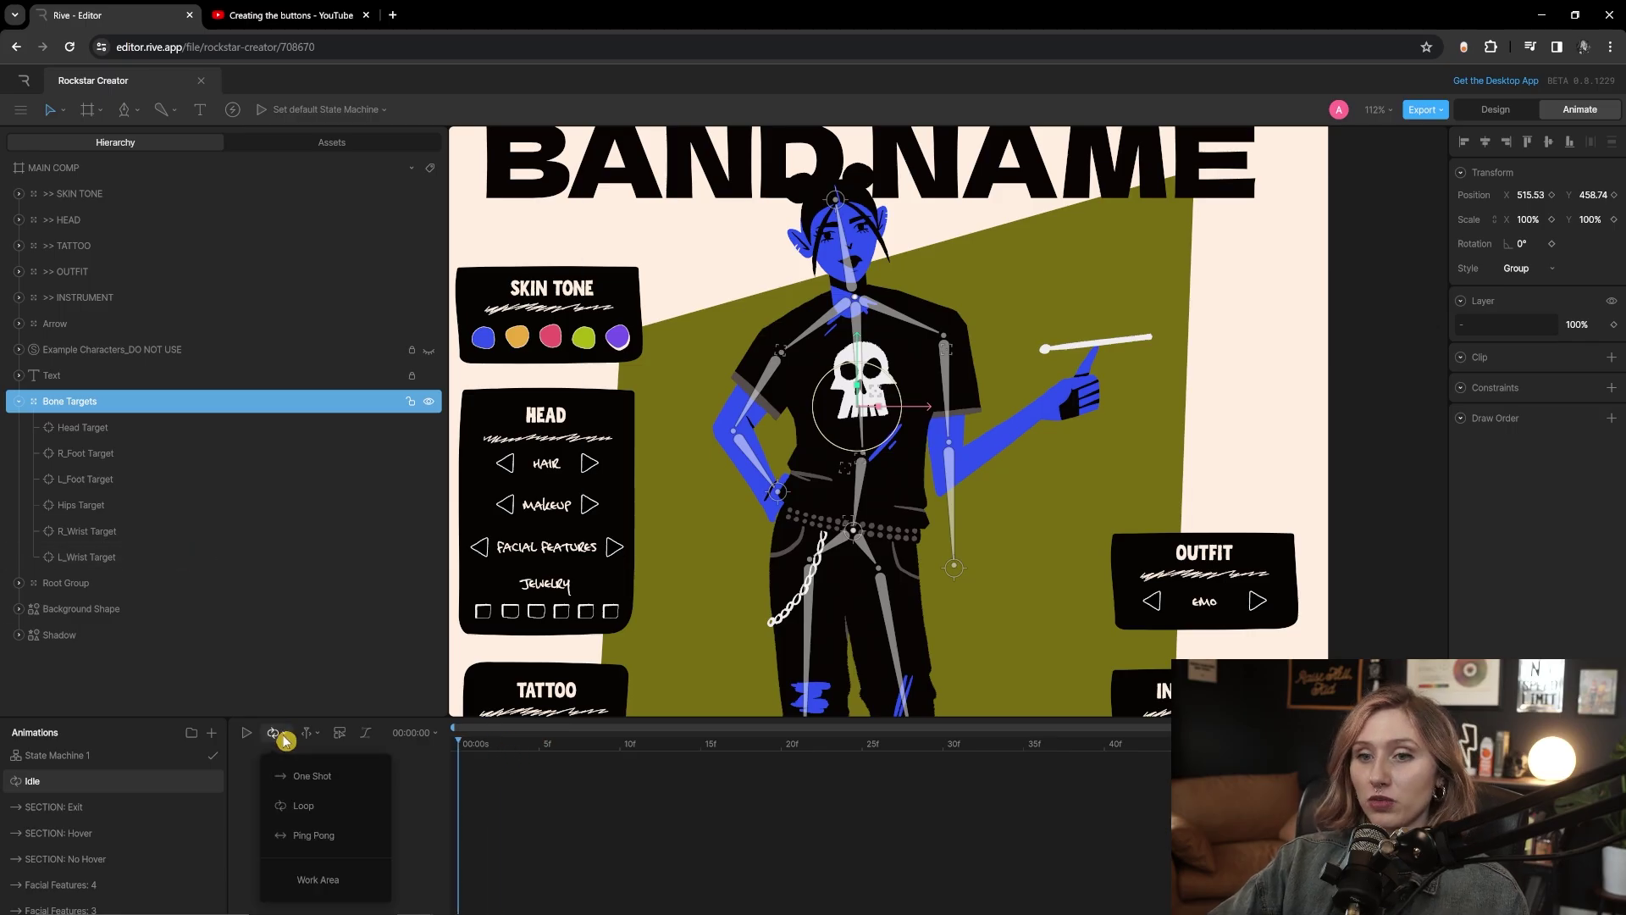
# - Select the Head Target and key its position at frame 0
pyautogui.click(83, 427)
pyautogui.scroll(3, 889, 355)
pyautogui.scroll(5, 896, 334)
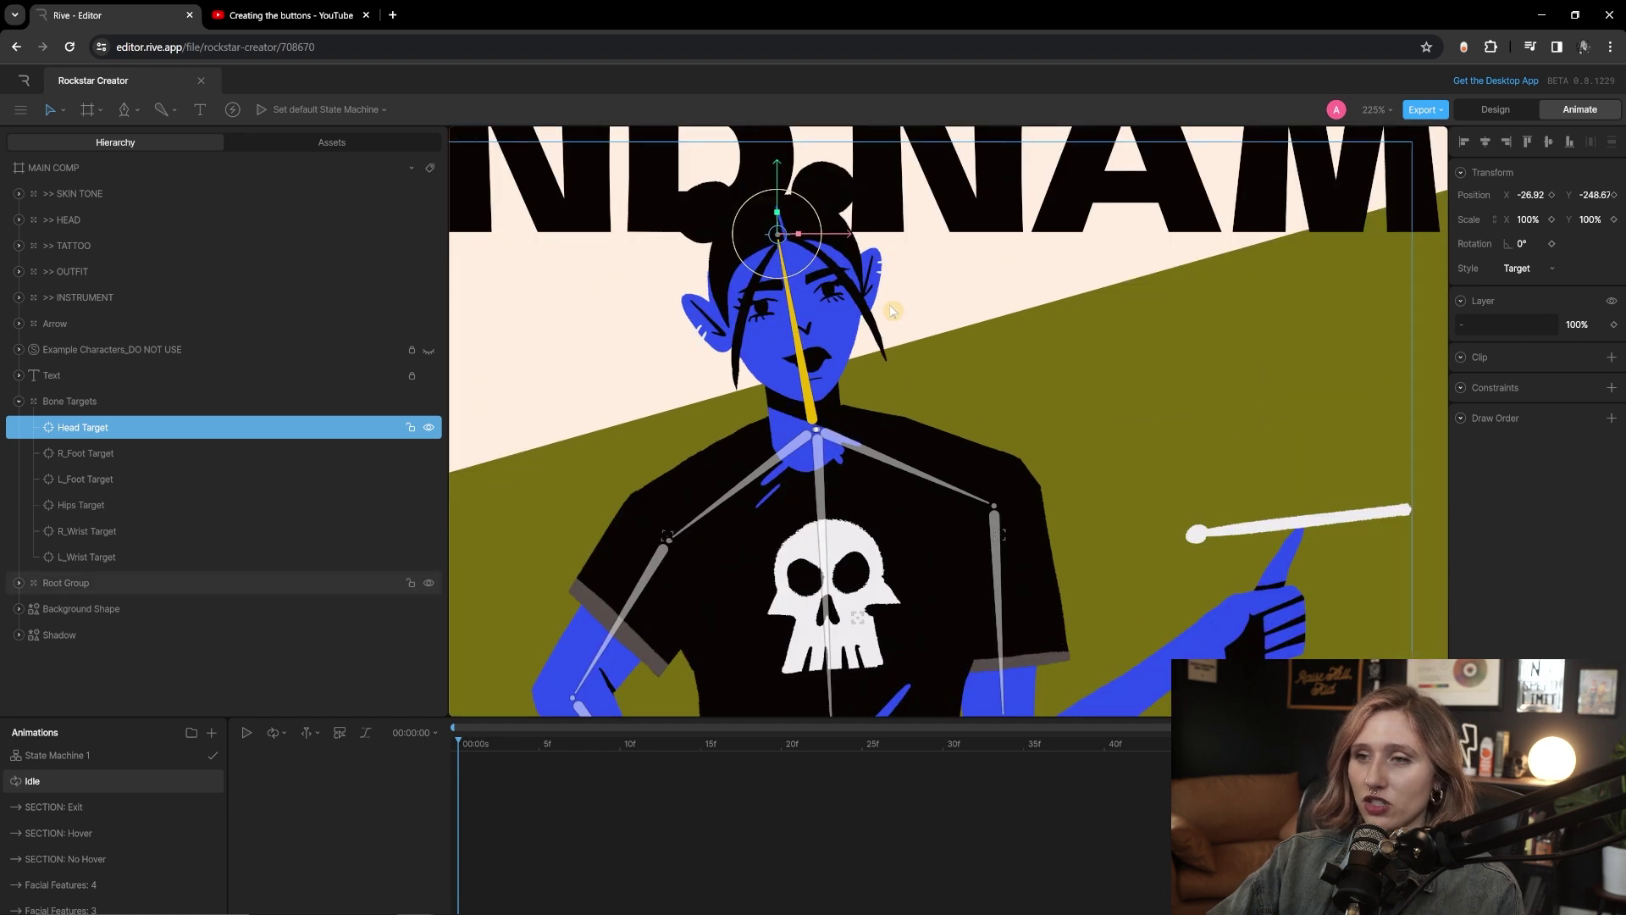
pyautogui.scroll(3, 938, 307)
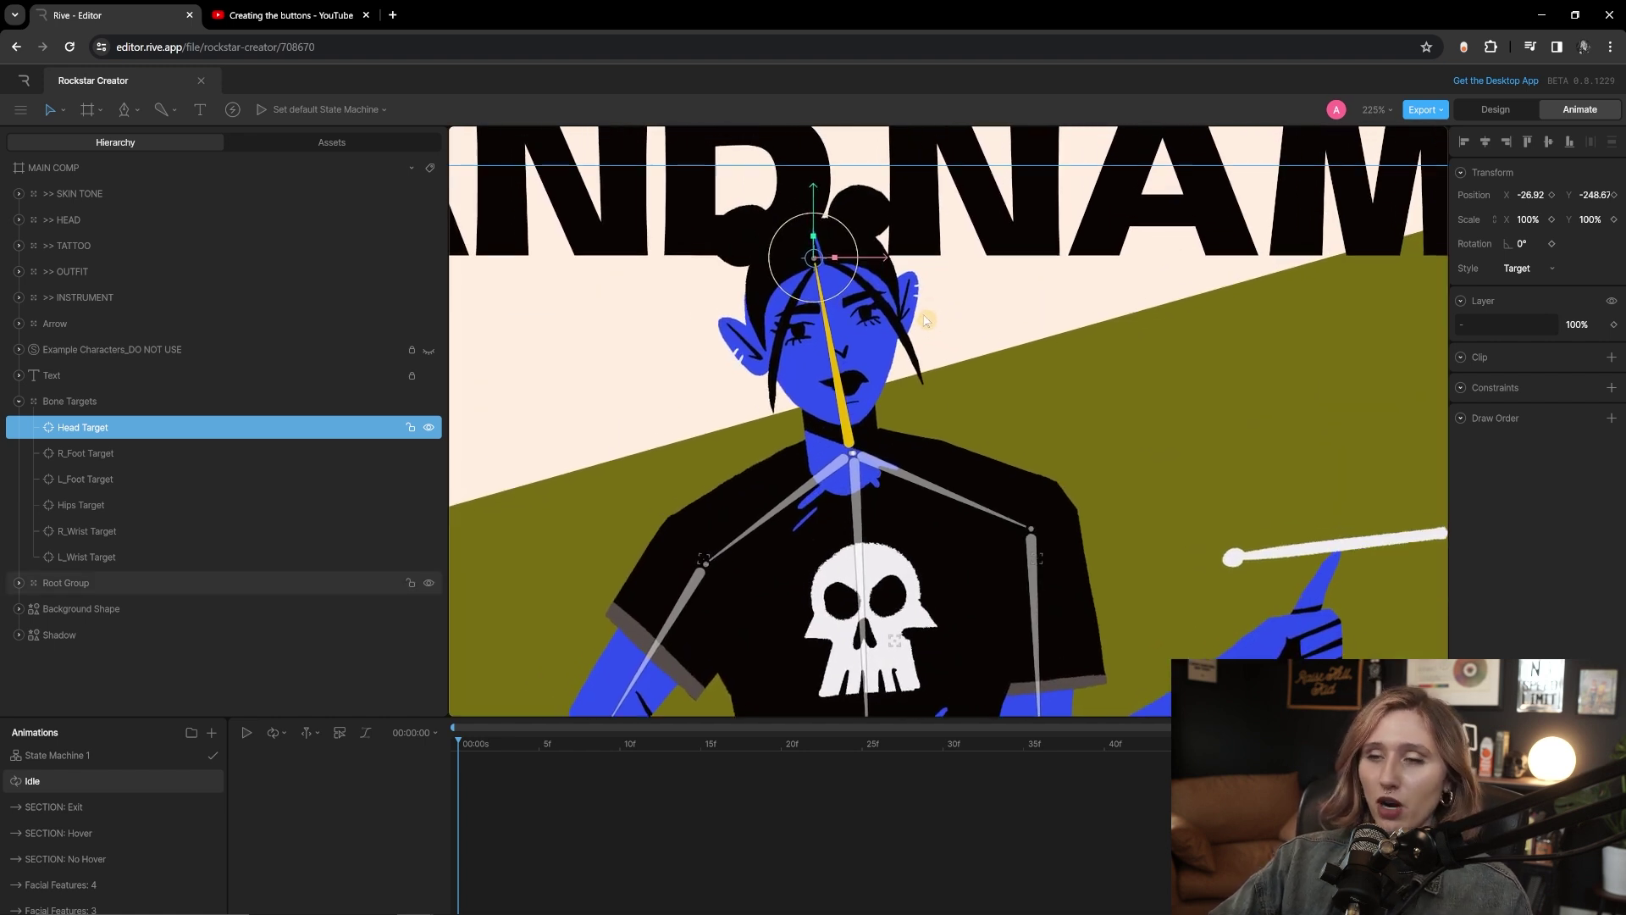
pyautogui.hscroll(-4, 974, 339)
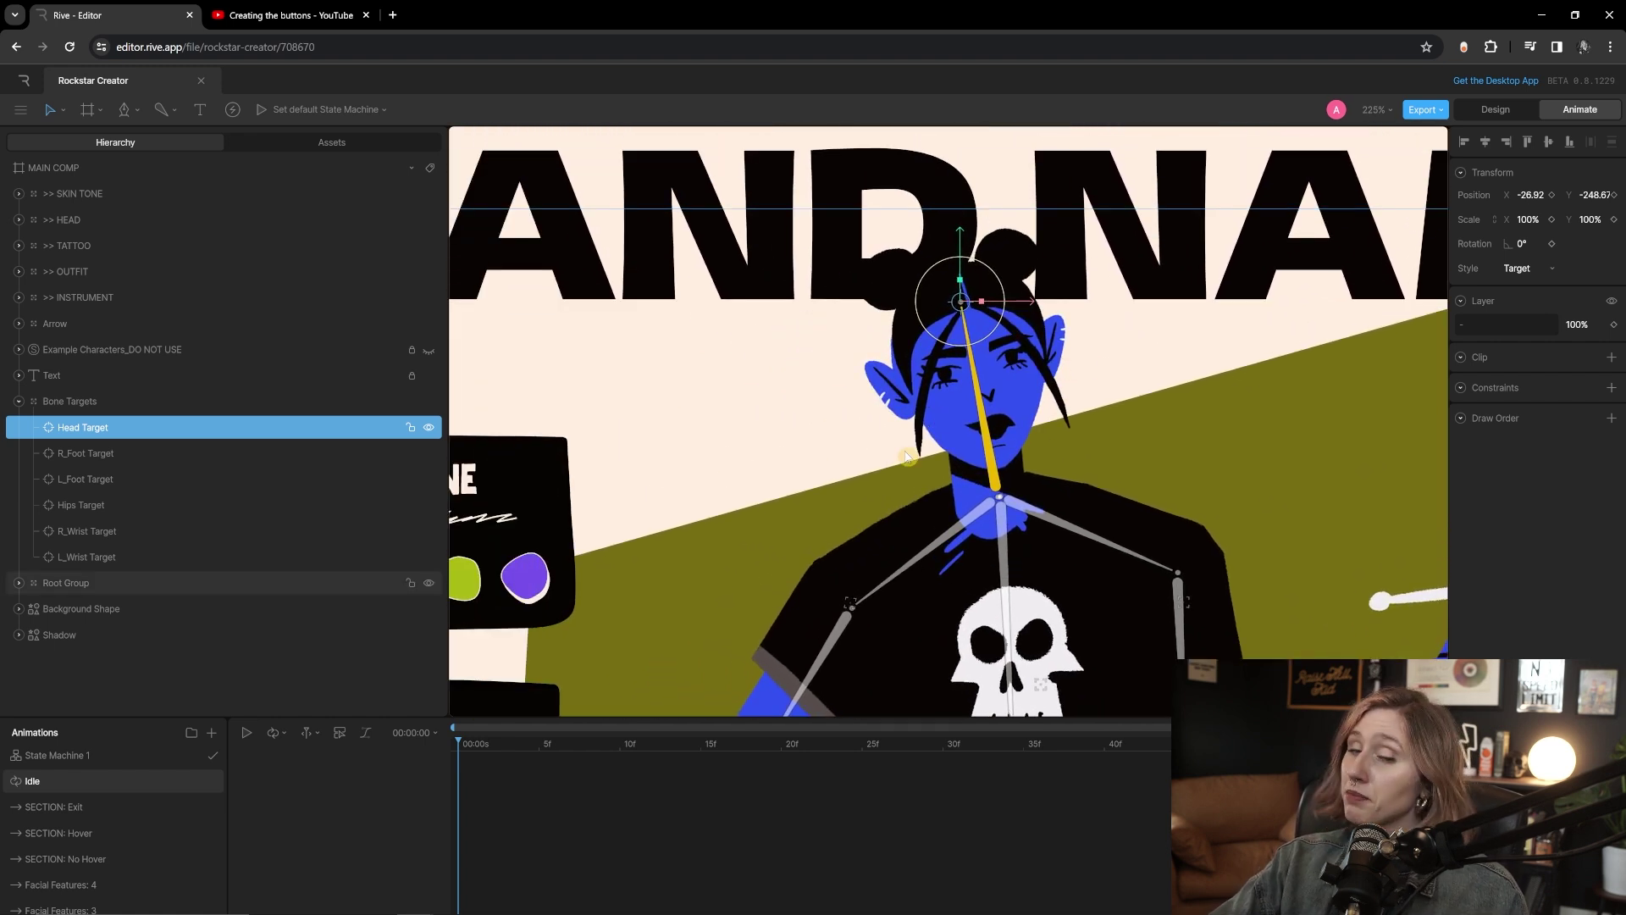
pyautogui.moveTo(530, 716); pyautogui.dragTo(530, 693)
pyautogui.hscroll(3, 922, 506)
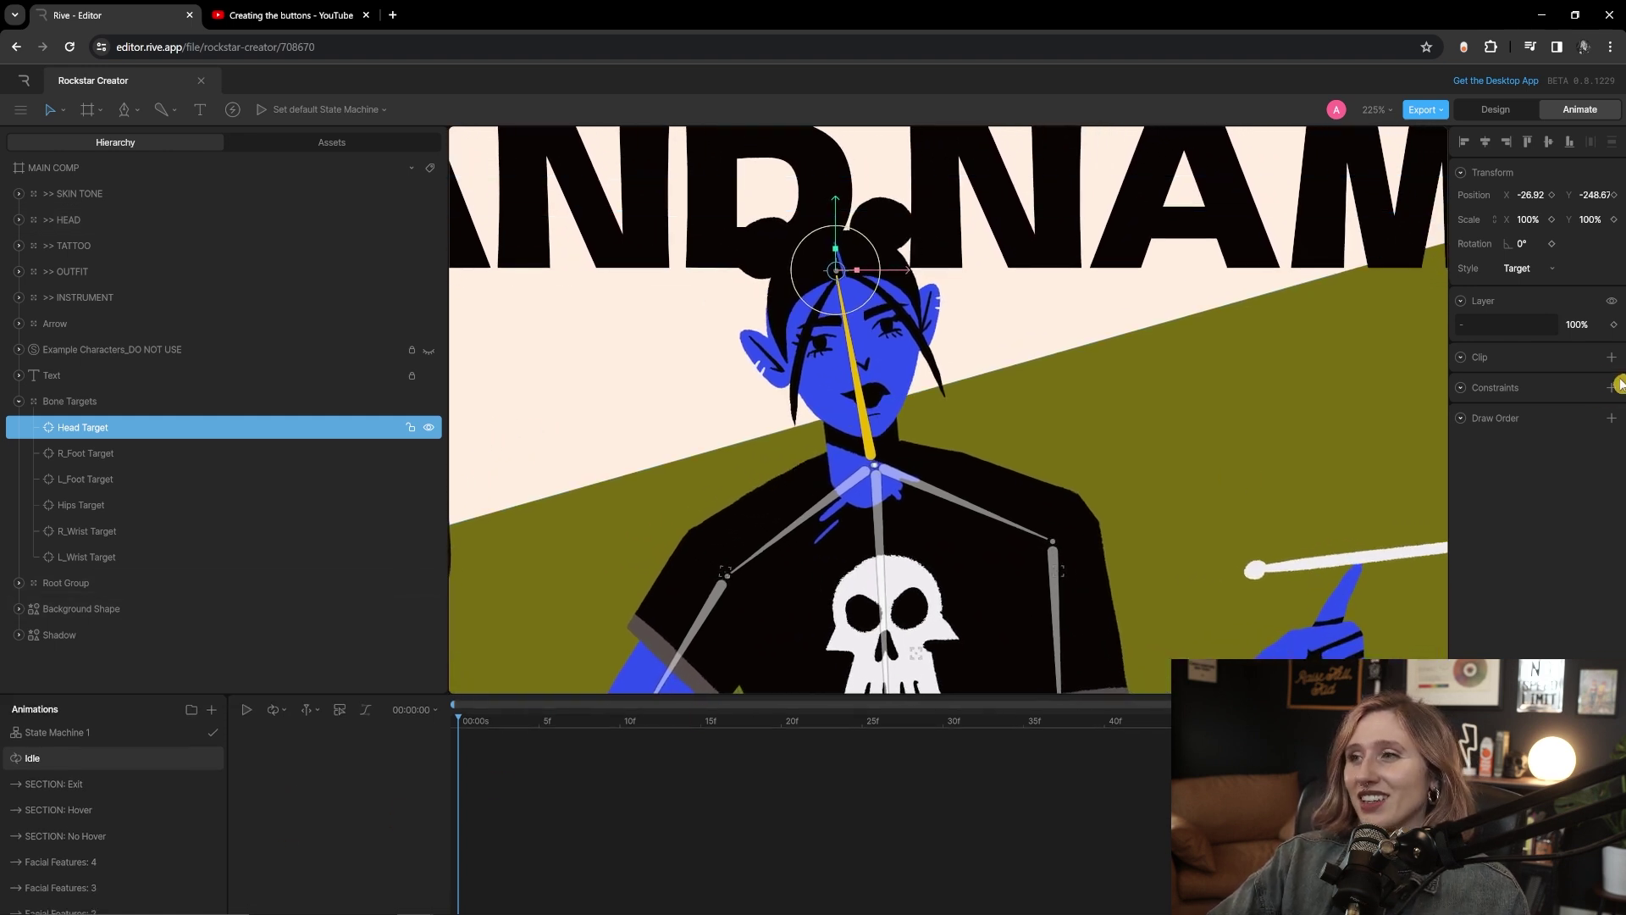
pyautogui.hscroll(1, 1313, 355)
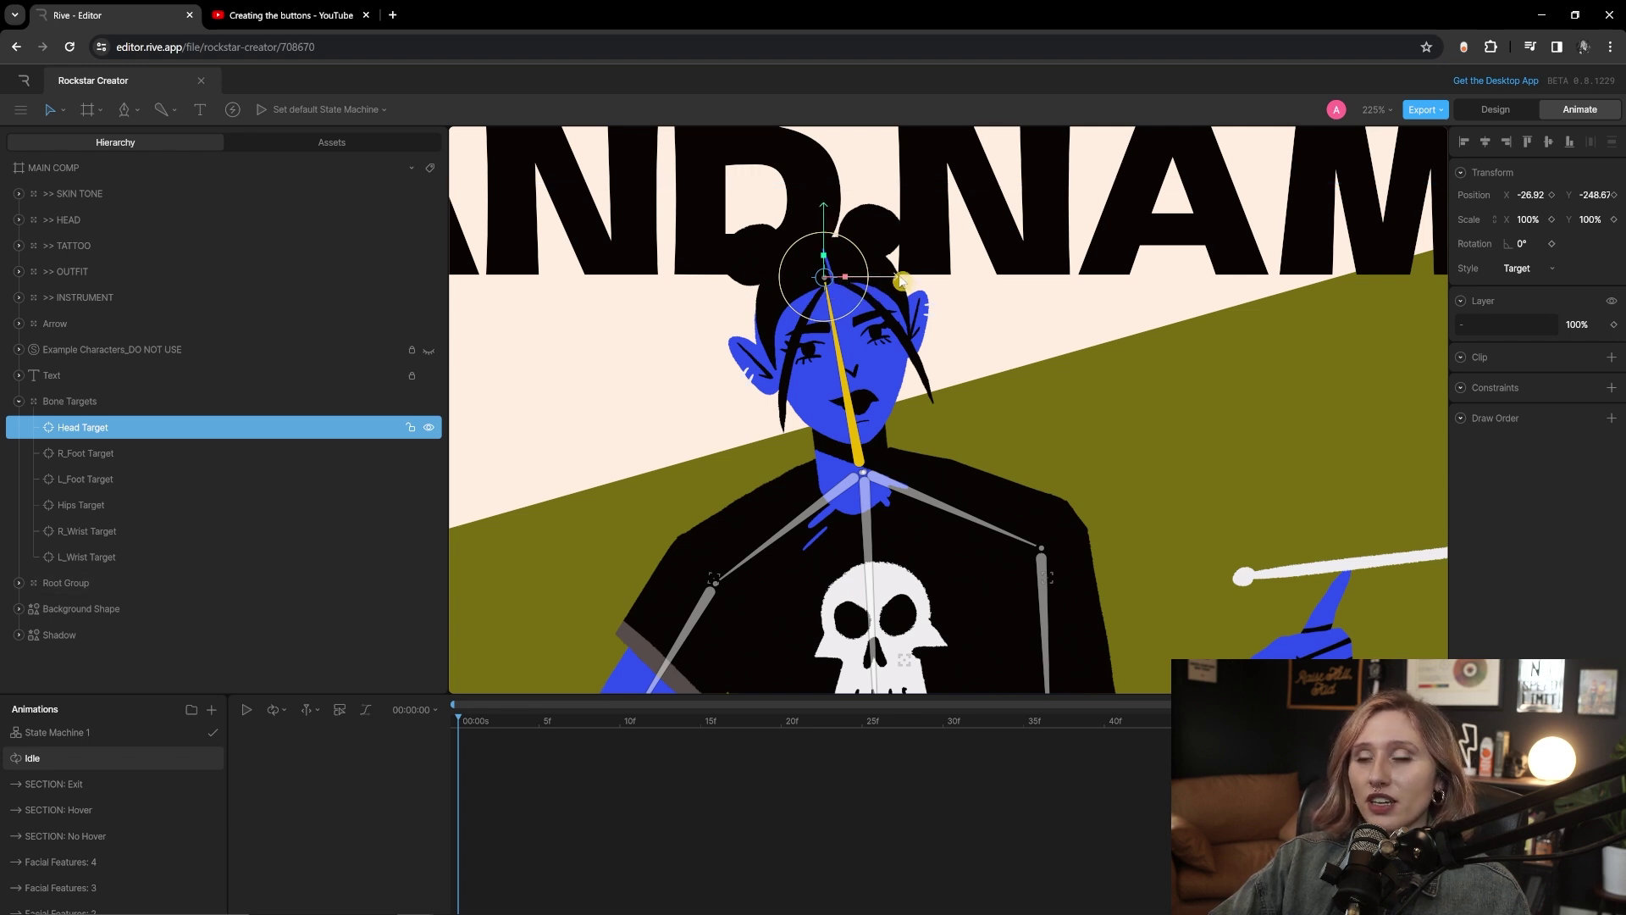
pyautogui.press('k')
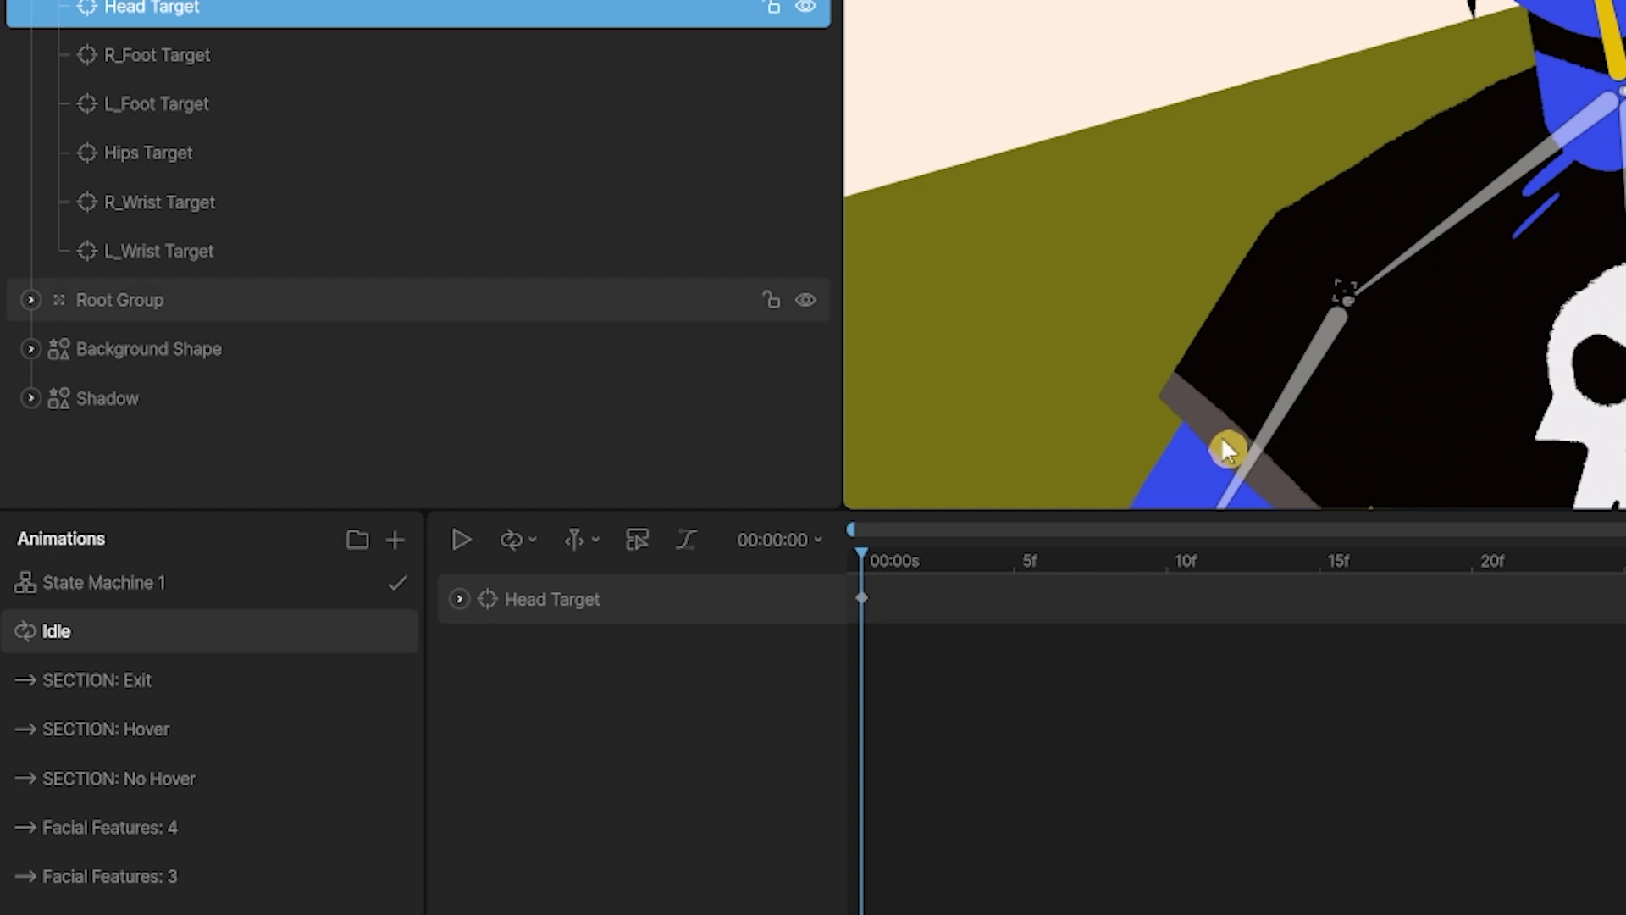
# - Undo the accidental Head Target rotation key, collapse its rows, and move the playhead later
pyautogui.click(458, 598)
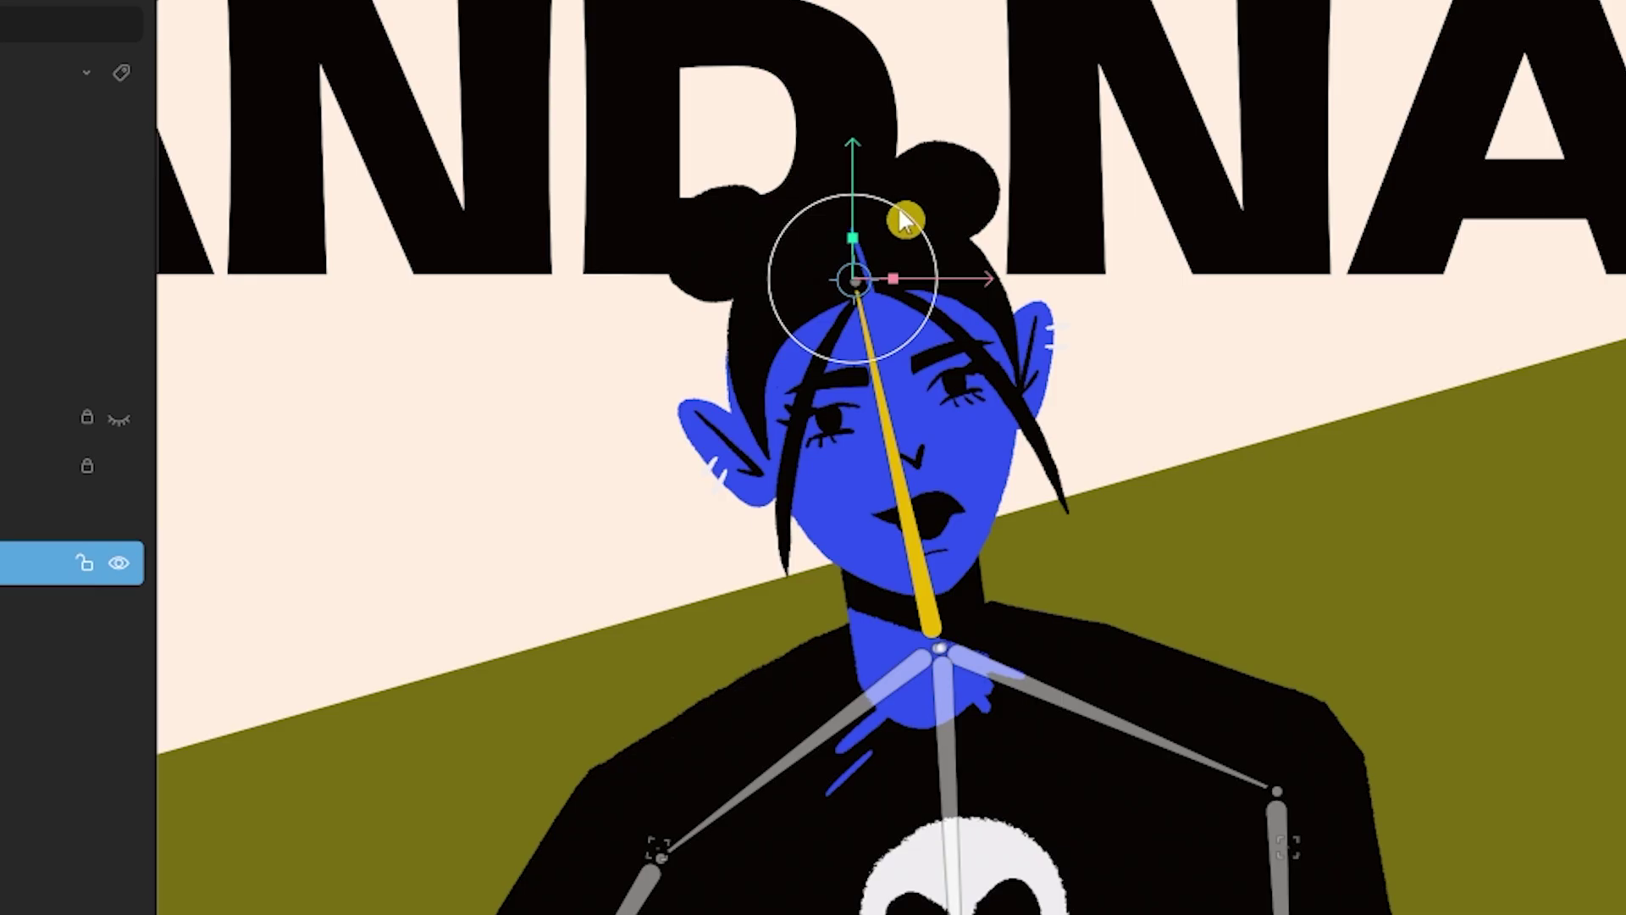
pyautogui.moveTo(905, 218); pyautogui.dragTo(915, 221)
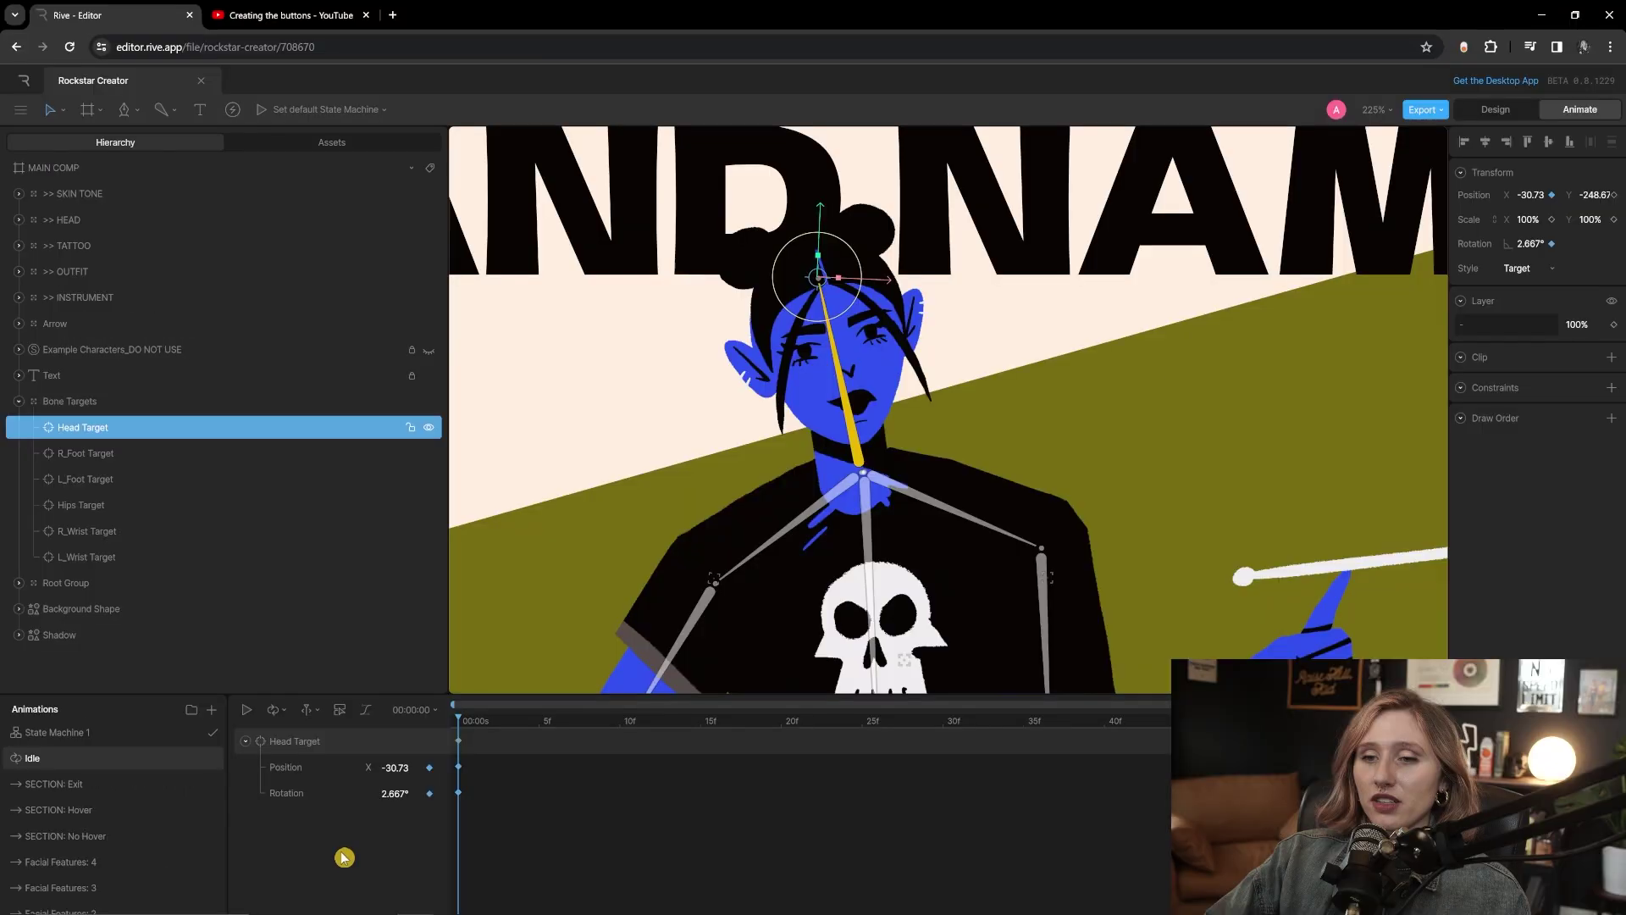
pyautogui.hotkey('ctrl', 'z')
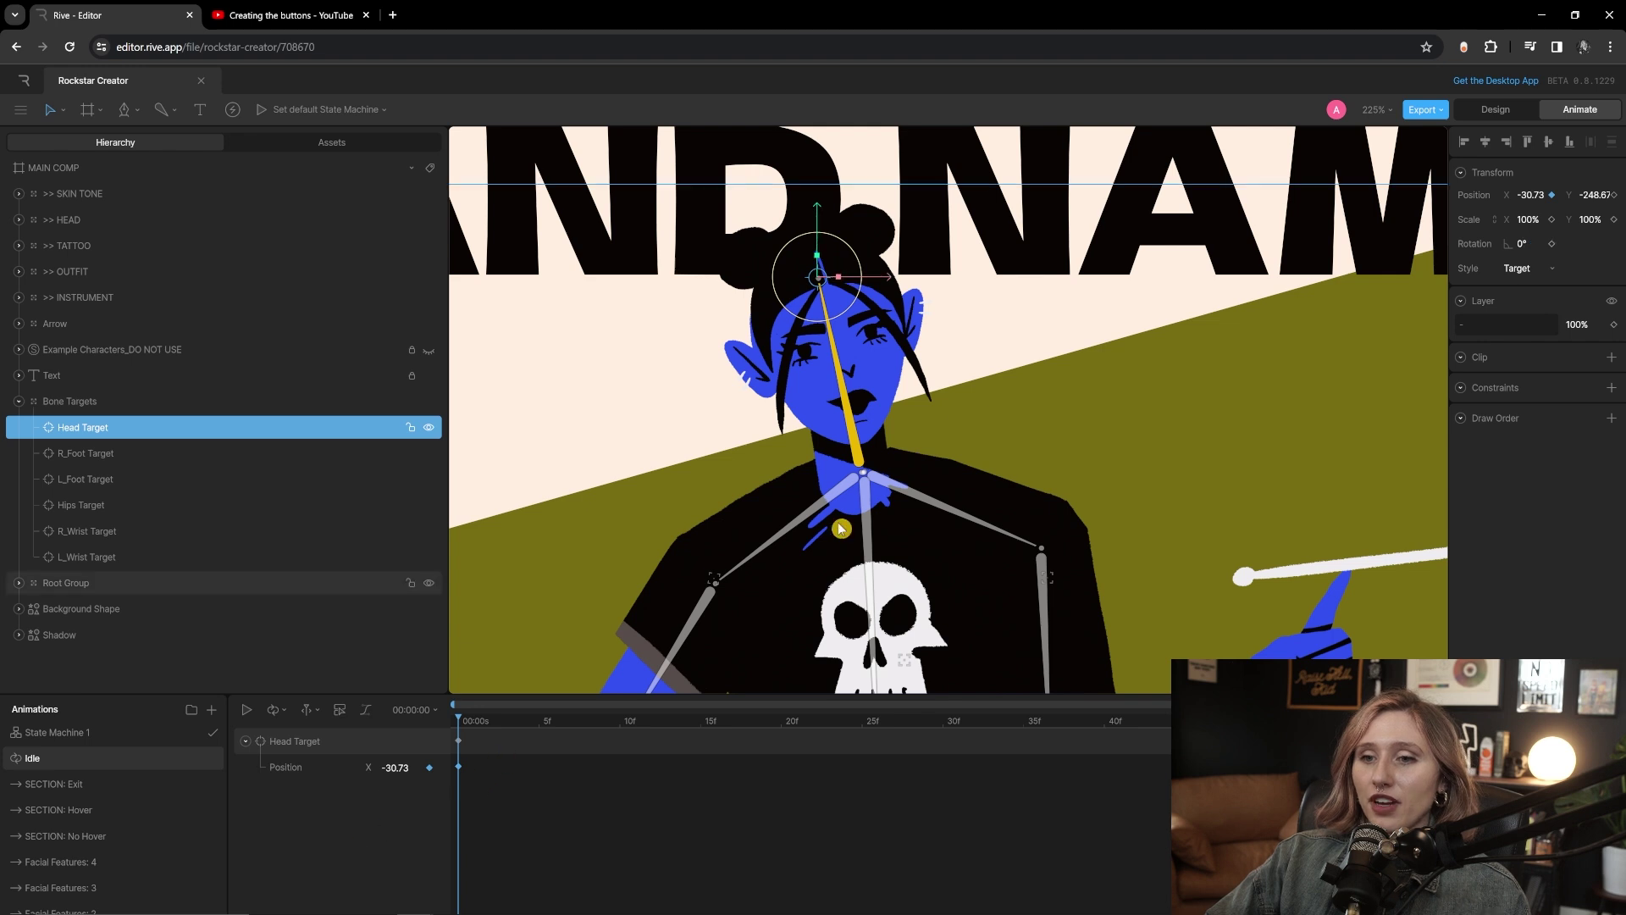
pyautogui.click(248, 742)
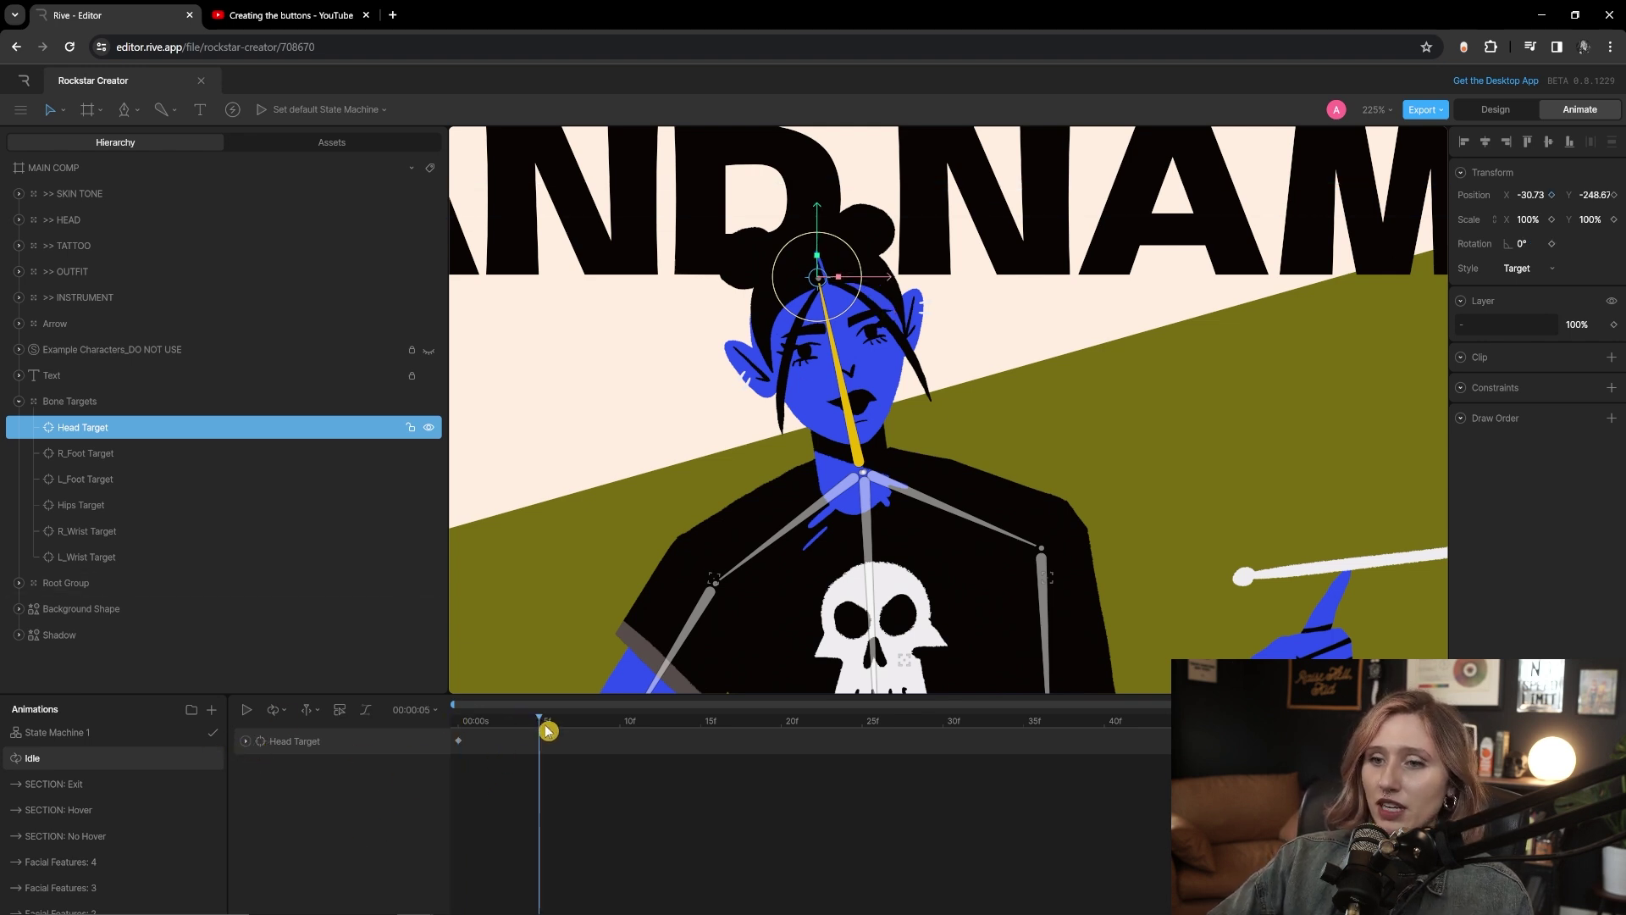
pyautogui.moveTo(780, 752); pyautogui.dragTo(942, 742)
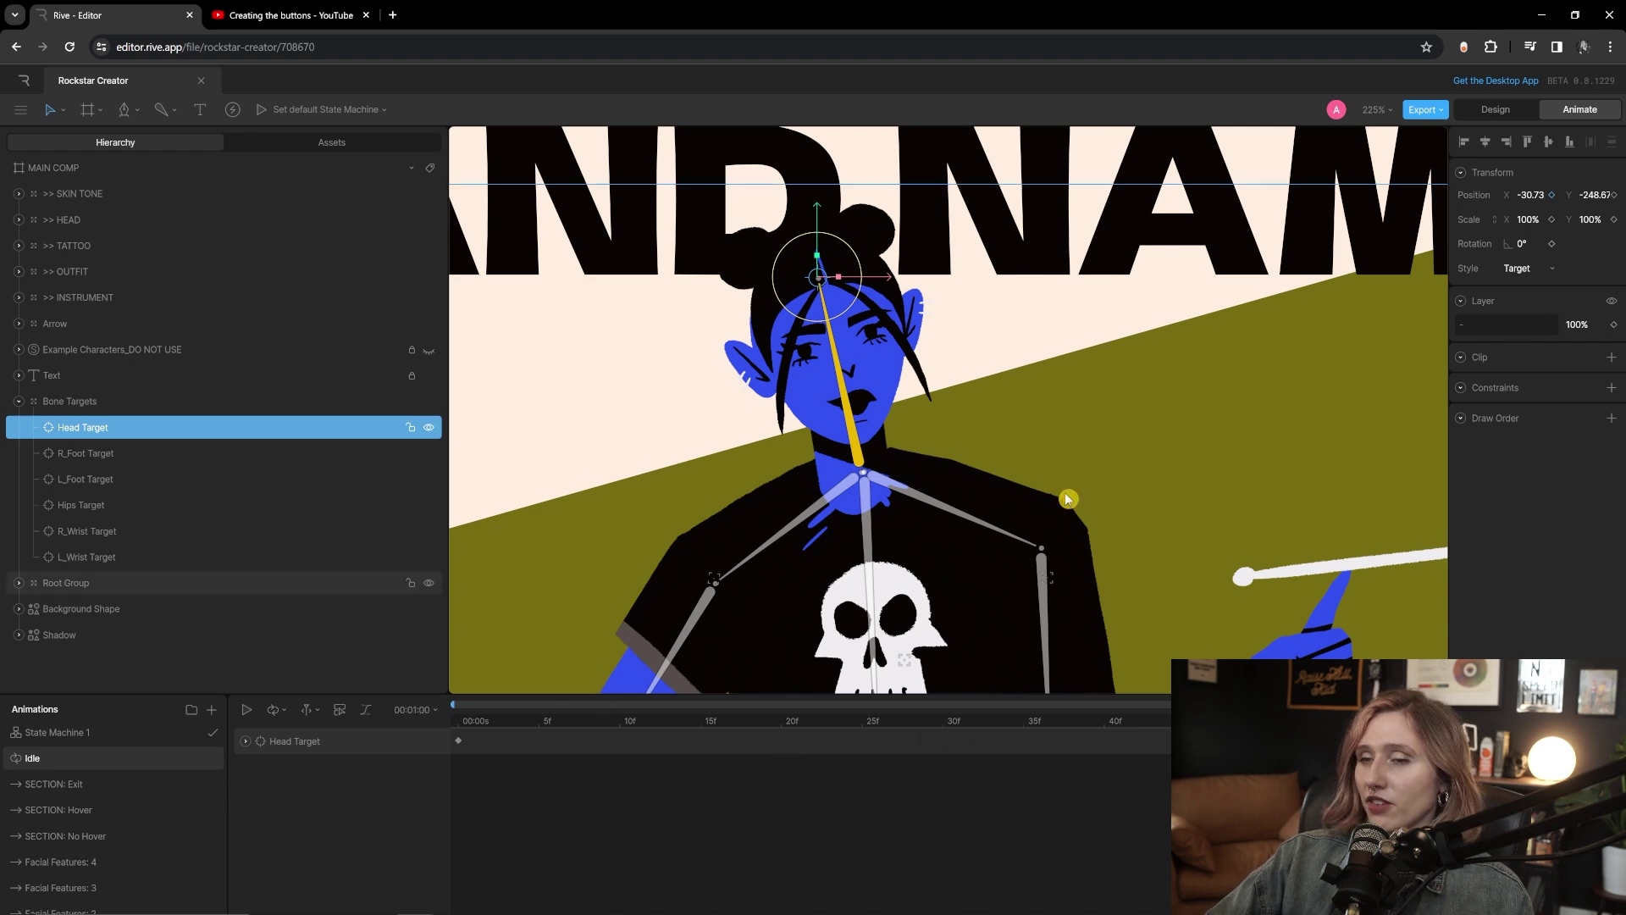
# - Set Idle to Ping Pong and key the Head Target shifted right at one second
pyautogui.click(274, 711)
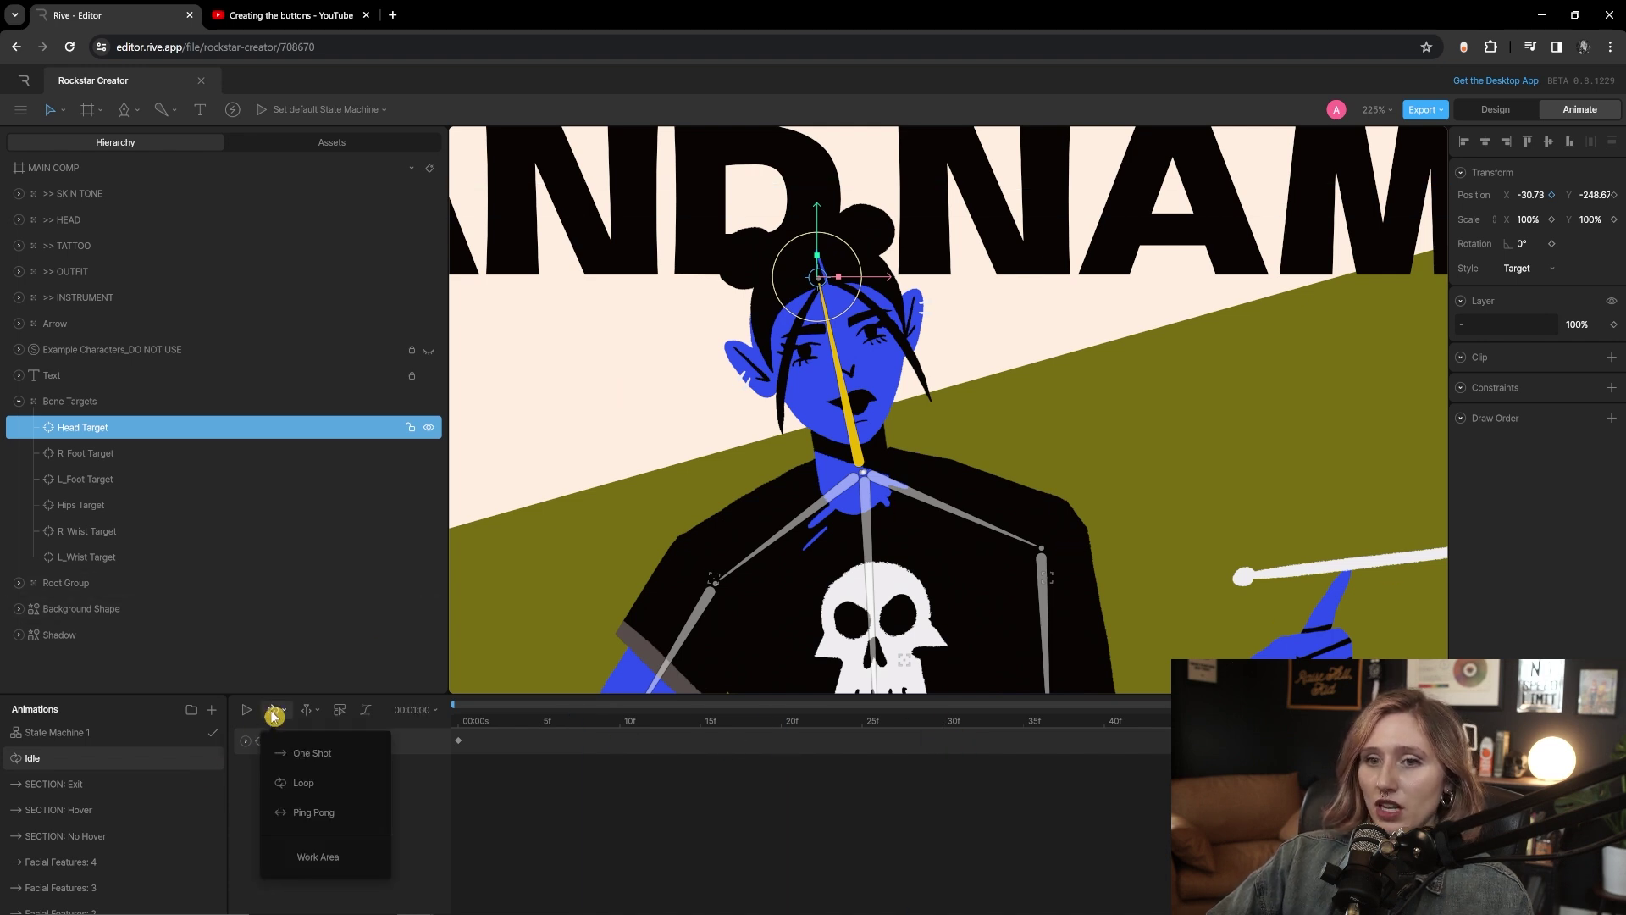
pyautogui.click(314, 812)
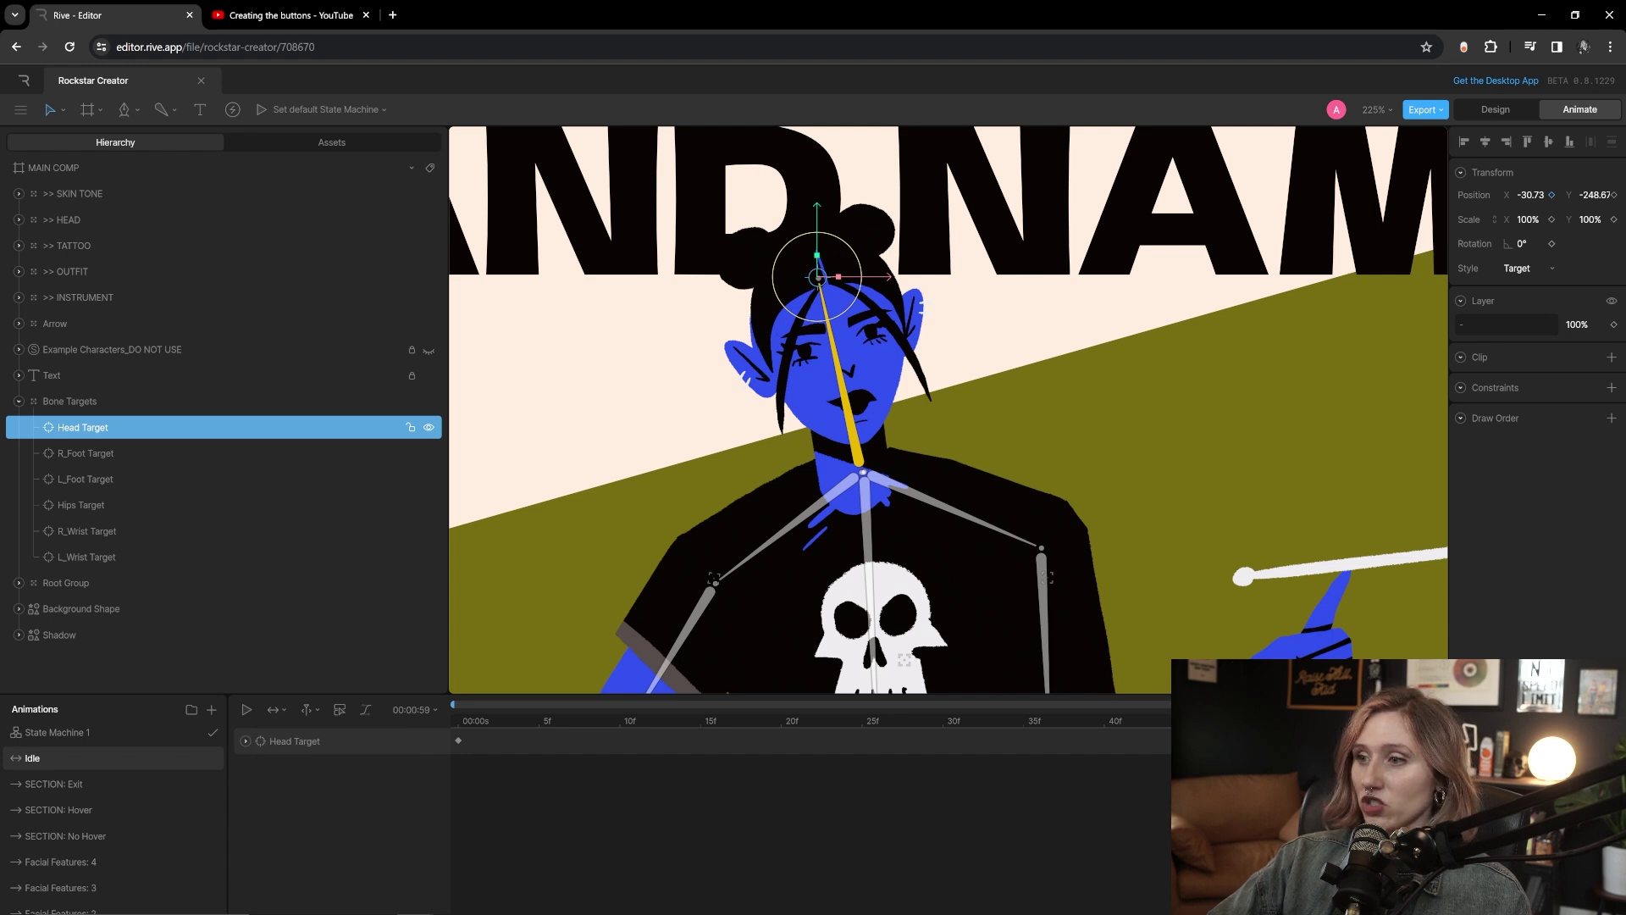
pyautogui.moveTo(893, 292); pyautogui.dragTo(947, 306)
pyautogui.click(468, 722)
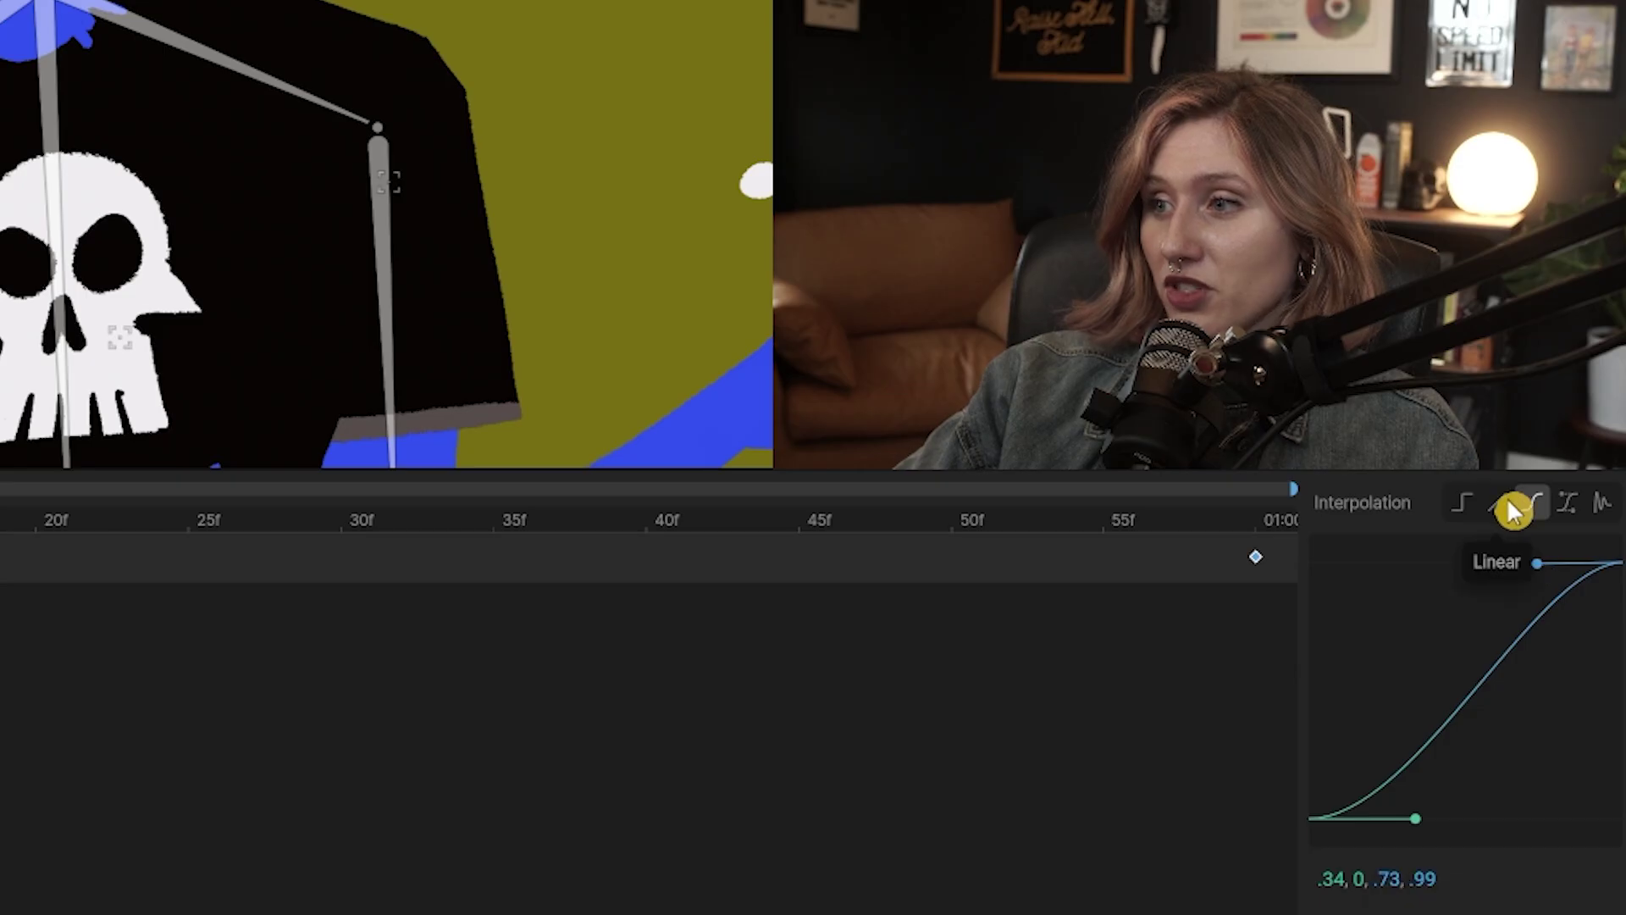
# - Shape the cubic easing curve to roughly .47, 0, .54, 1
pyautogui.moveTo(1534, 563); pyautogui.dragTo(1495, 562)
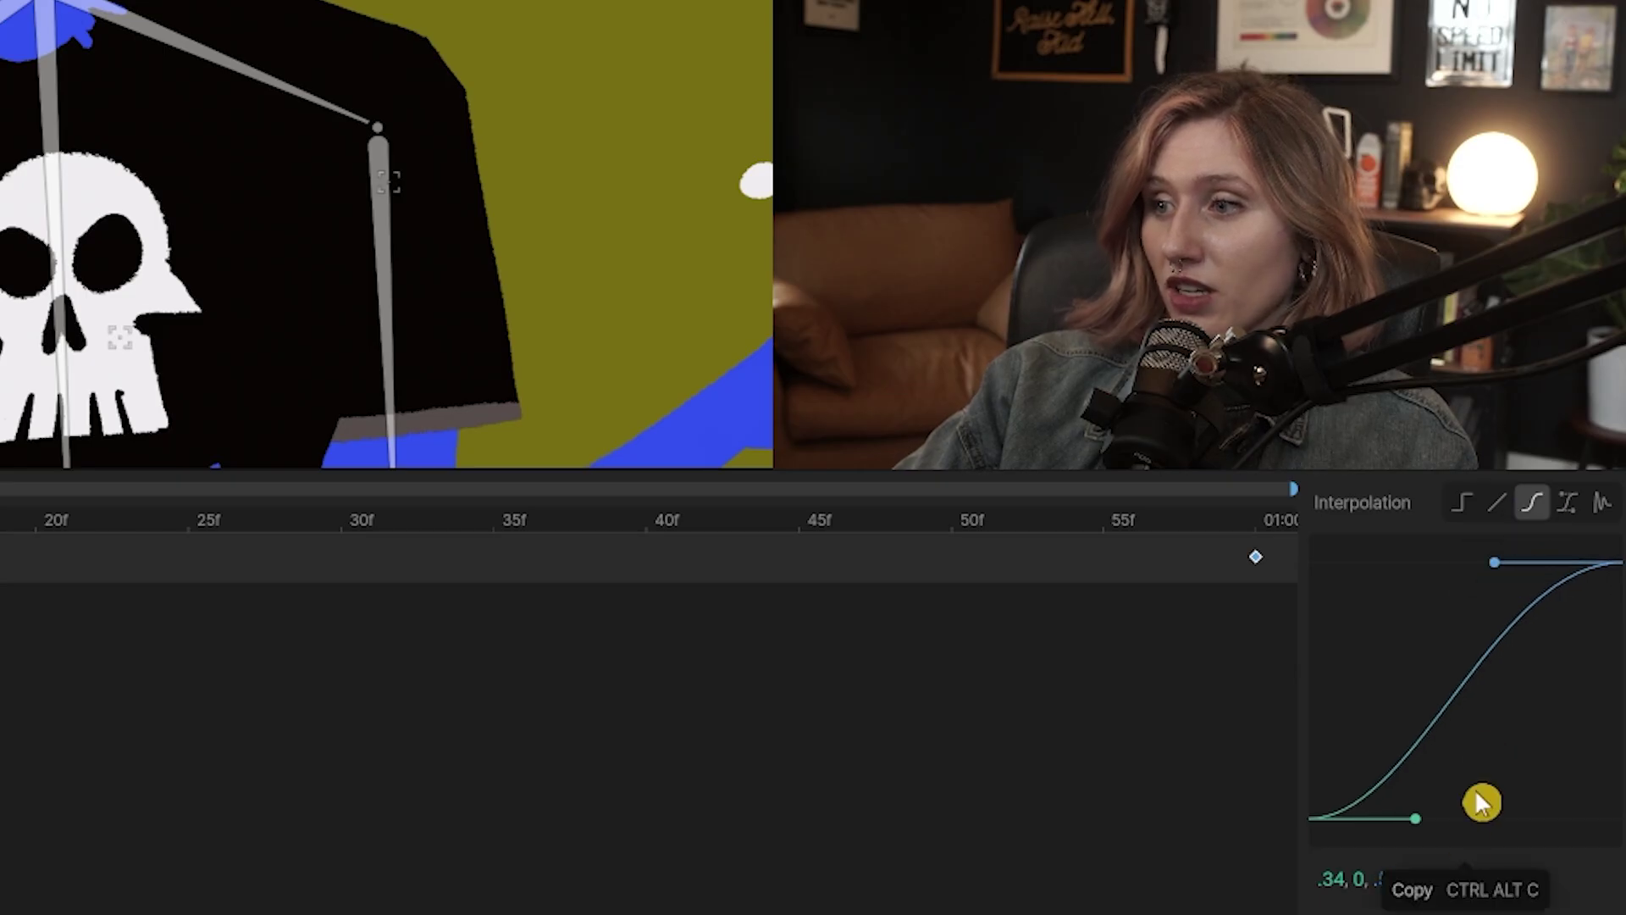
pyautogui.moveTo(1416, 818); pyautogui.dragTo(1456, 818)
pyautogui.moveTo(1494, 562)
pyautogui.mouseDown()
pyautogui.moveTo(1241, 567)
pyautogui.moveTo(1478, 562)
pyautogui.mouseUp()
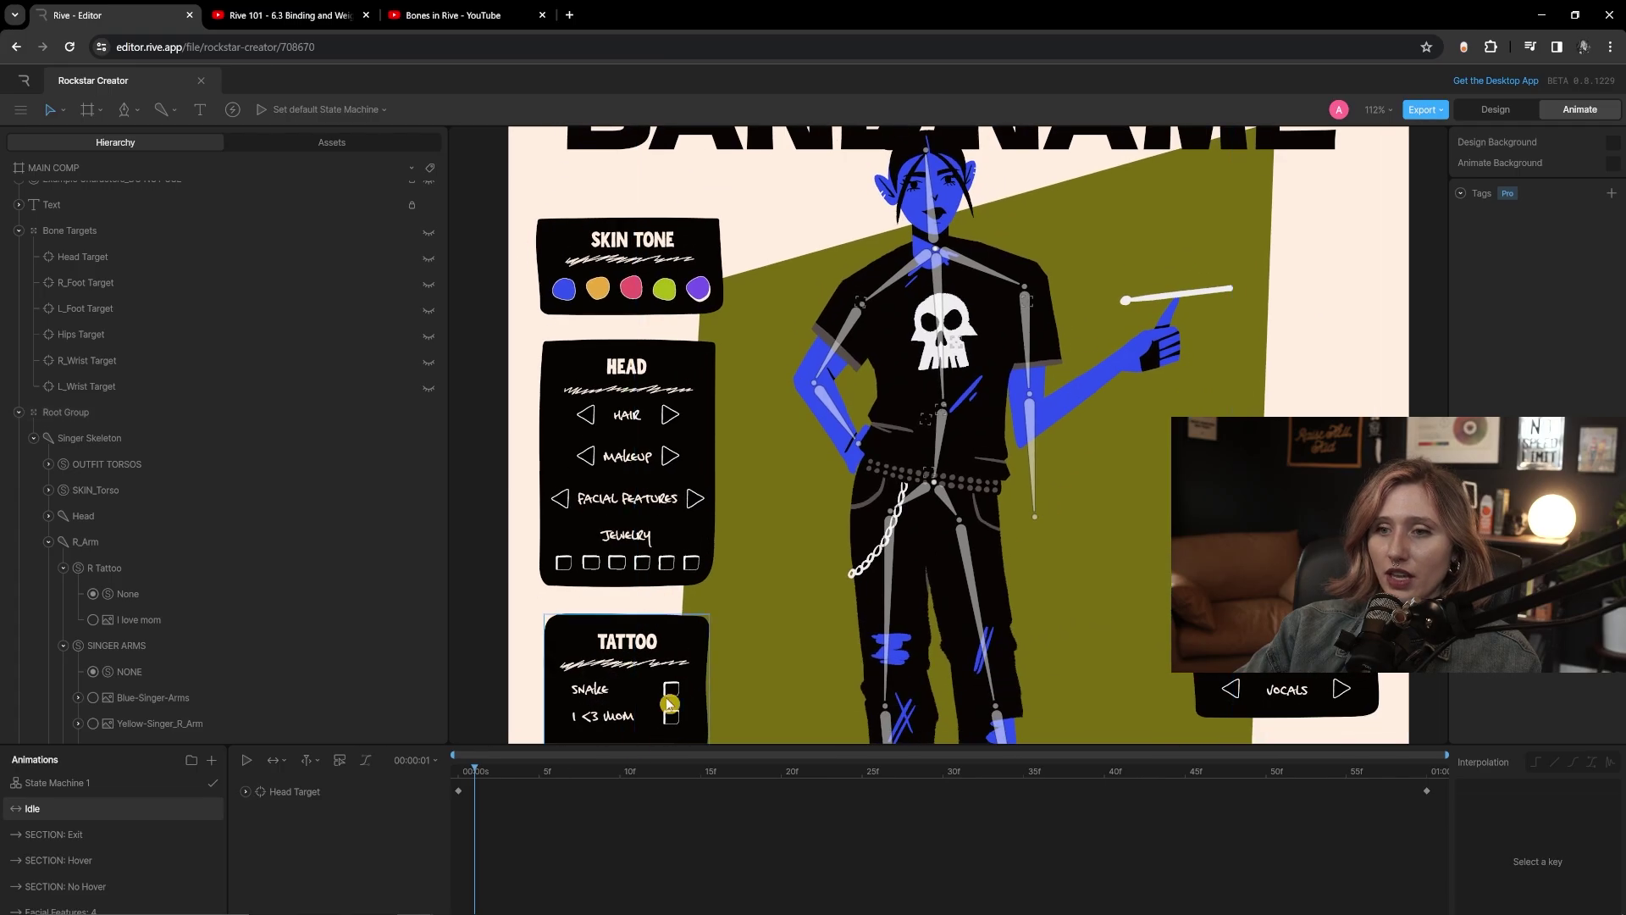
# - Select the R_Wrist Target and key its position at frame 0
pyautogui.scroll(-1, 956, 432)
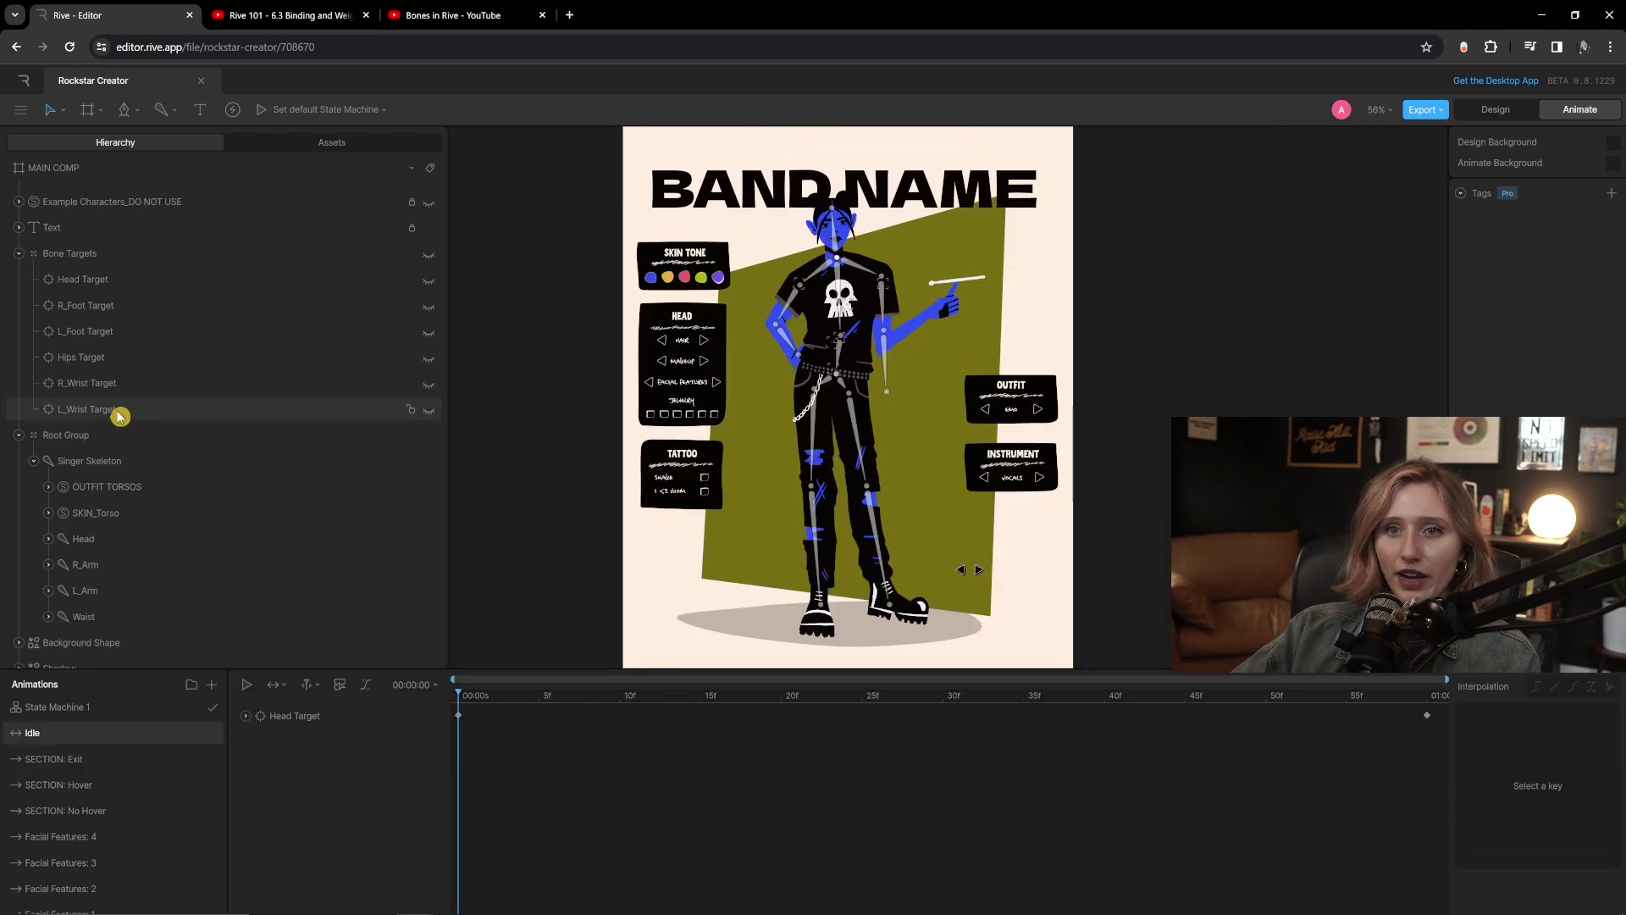
pyautogui.click(119, 382)
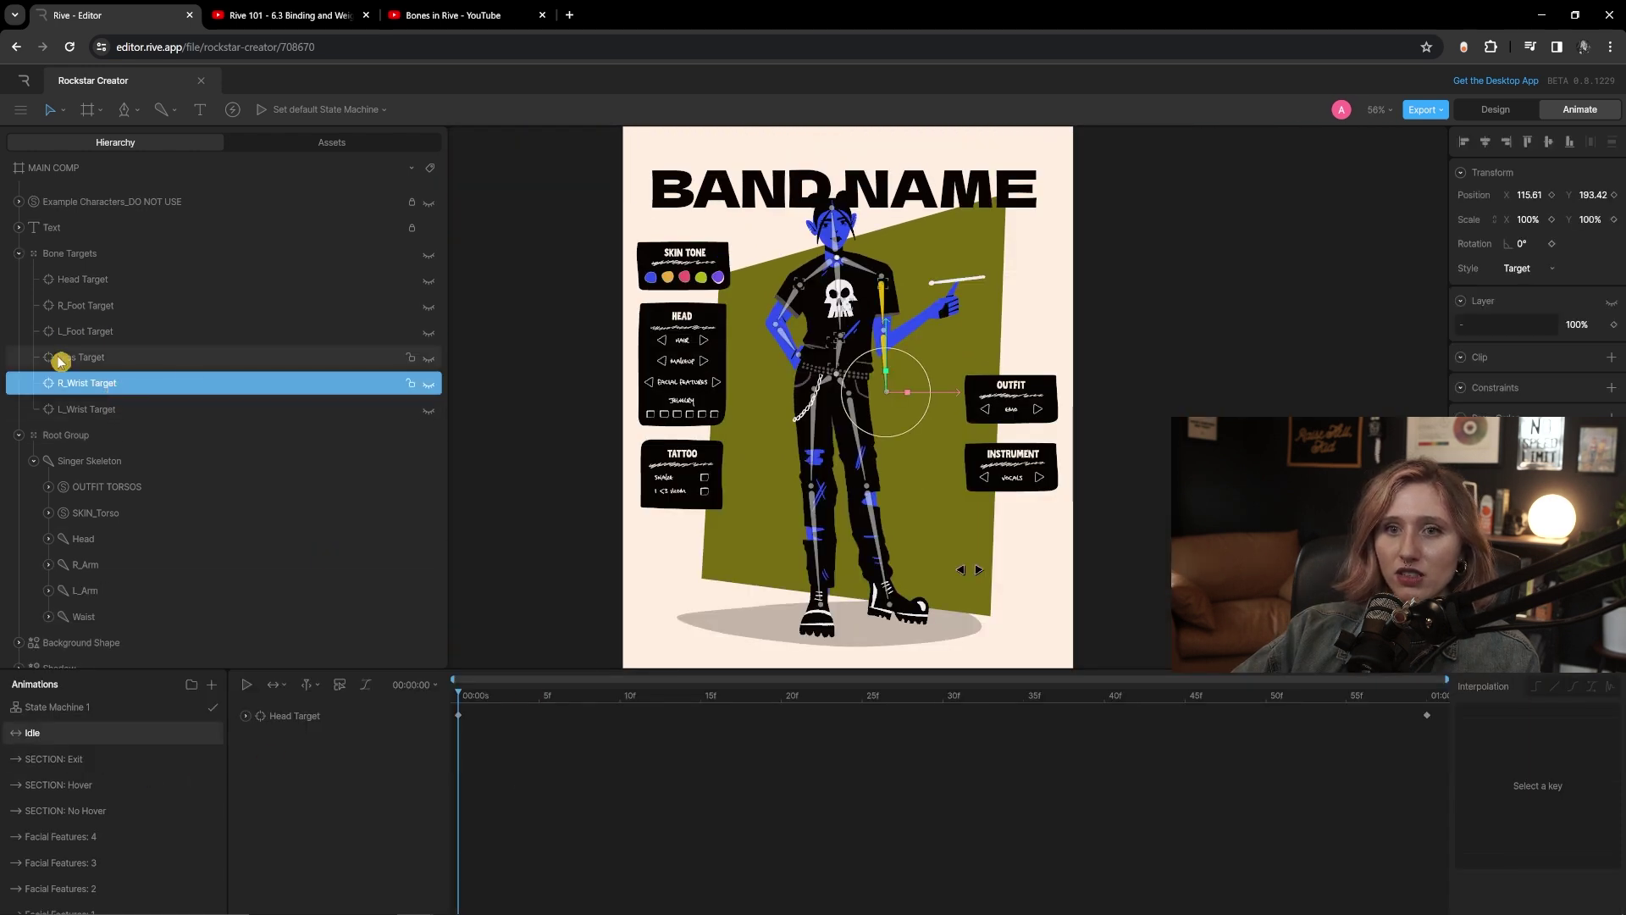
pyautogui.moveTo(936, 392); pyautogui.dragTo(941, 392)
pyautogui.scroll(3, 926, 392)
pyautogui.scroll(2, 910, 409)
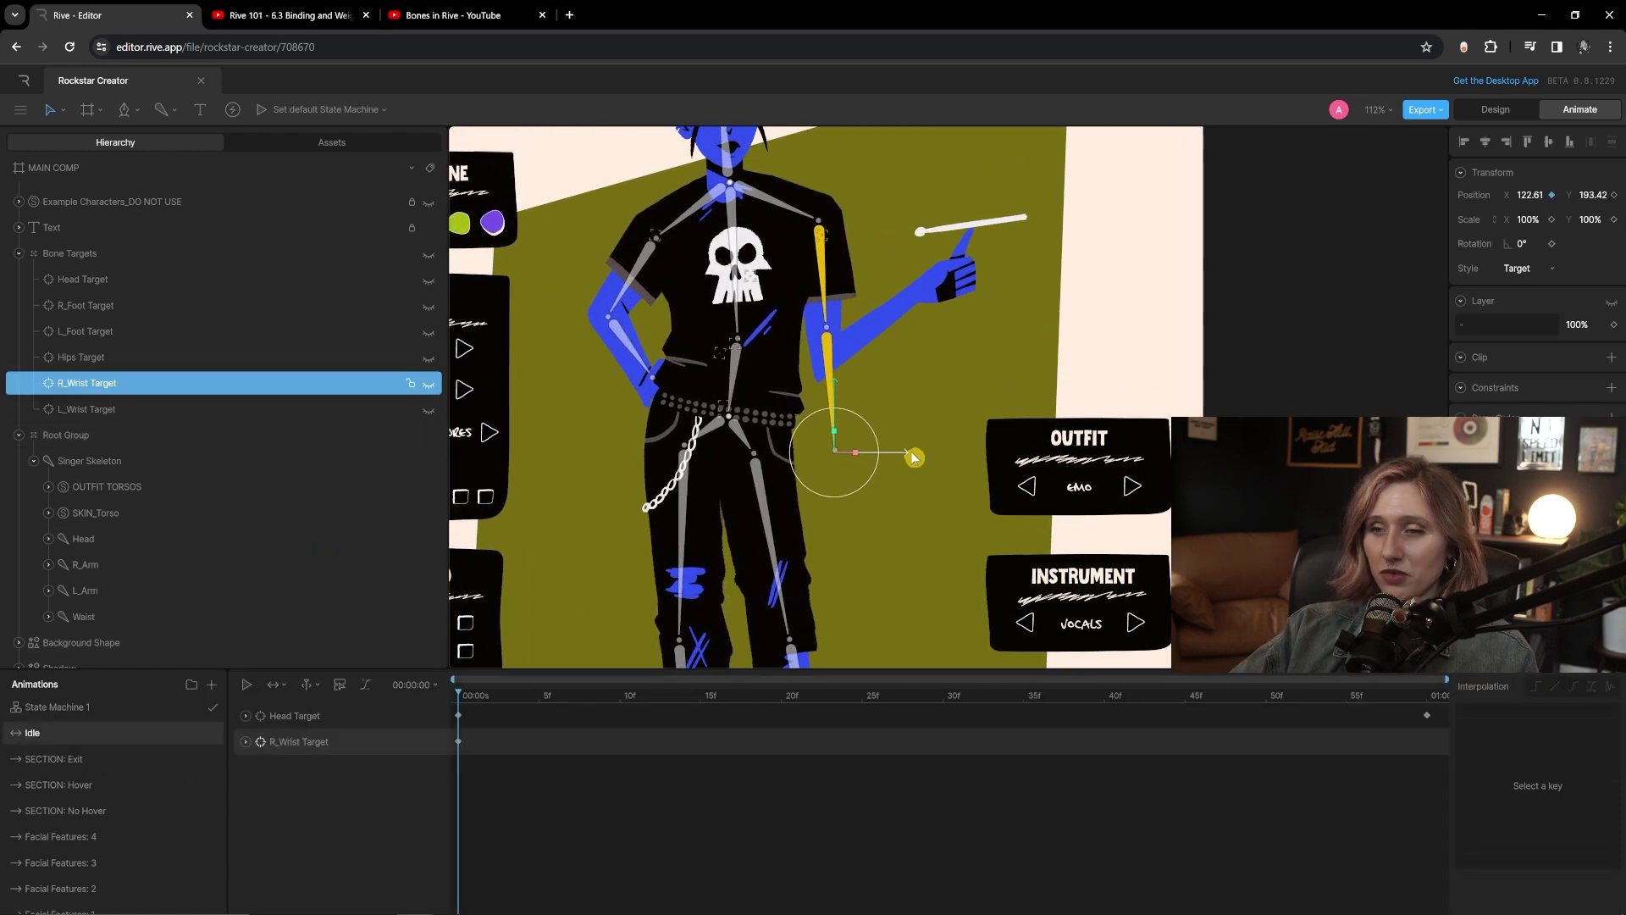
pyautogui.moveTo(911, 458); pyautogui.dragTo(903, 458)
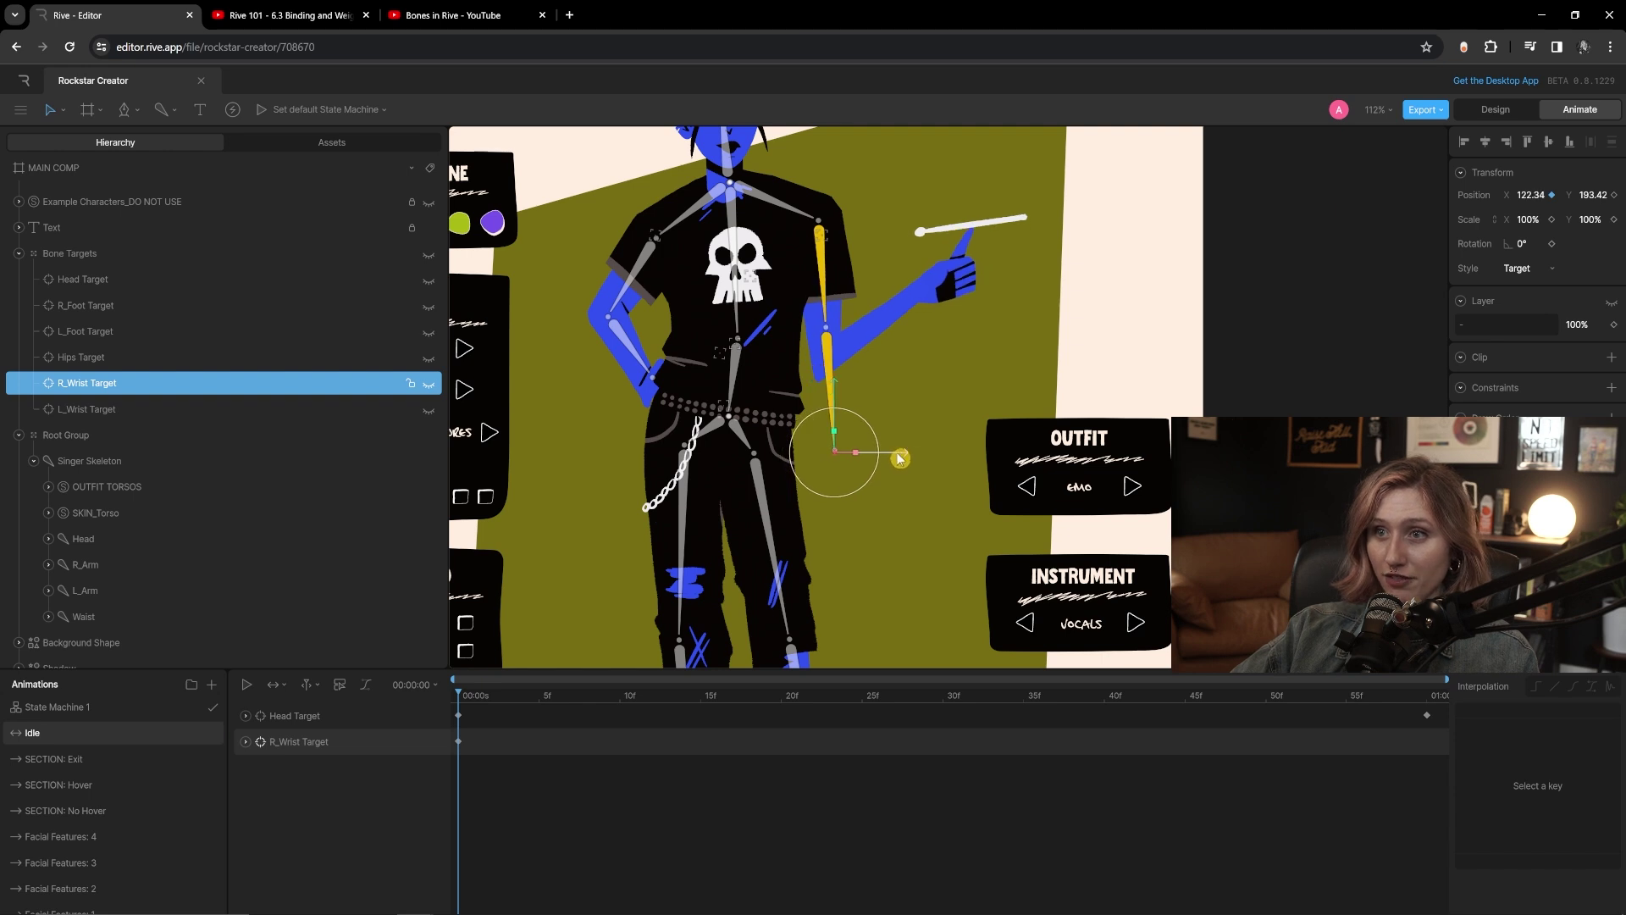
# - Add a matching R_Wrist Target position key at the one-second end
pyautogui.click(500, 700)
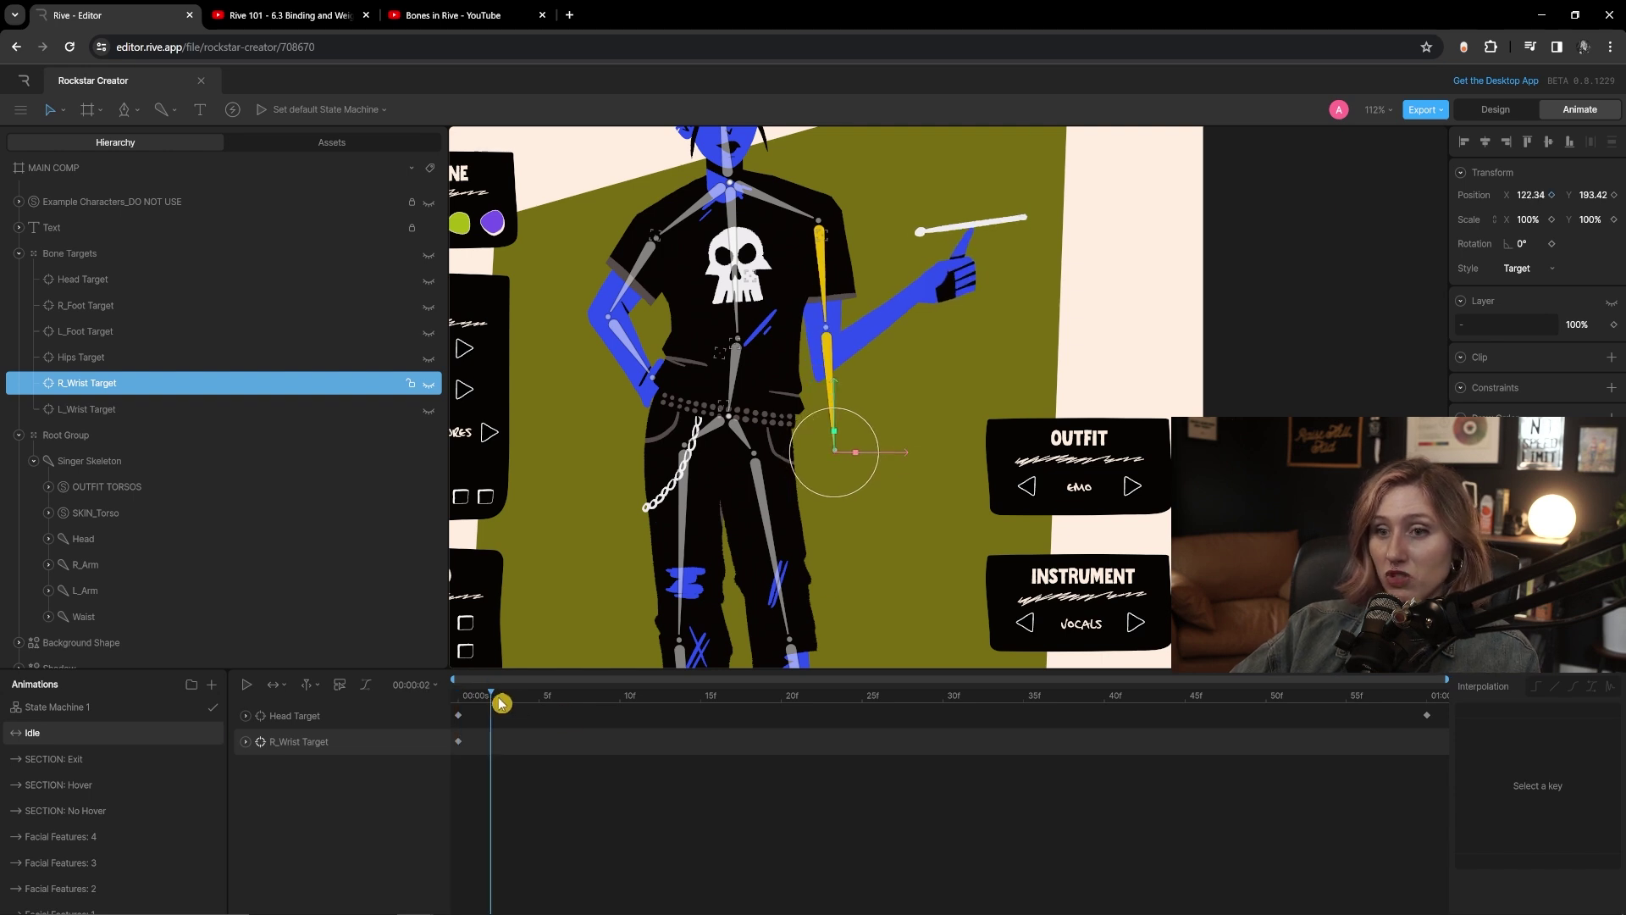
pyautogui.click(1426, 743)
pyautogui.click(1127, 483)
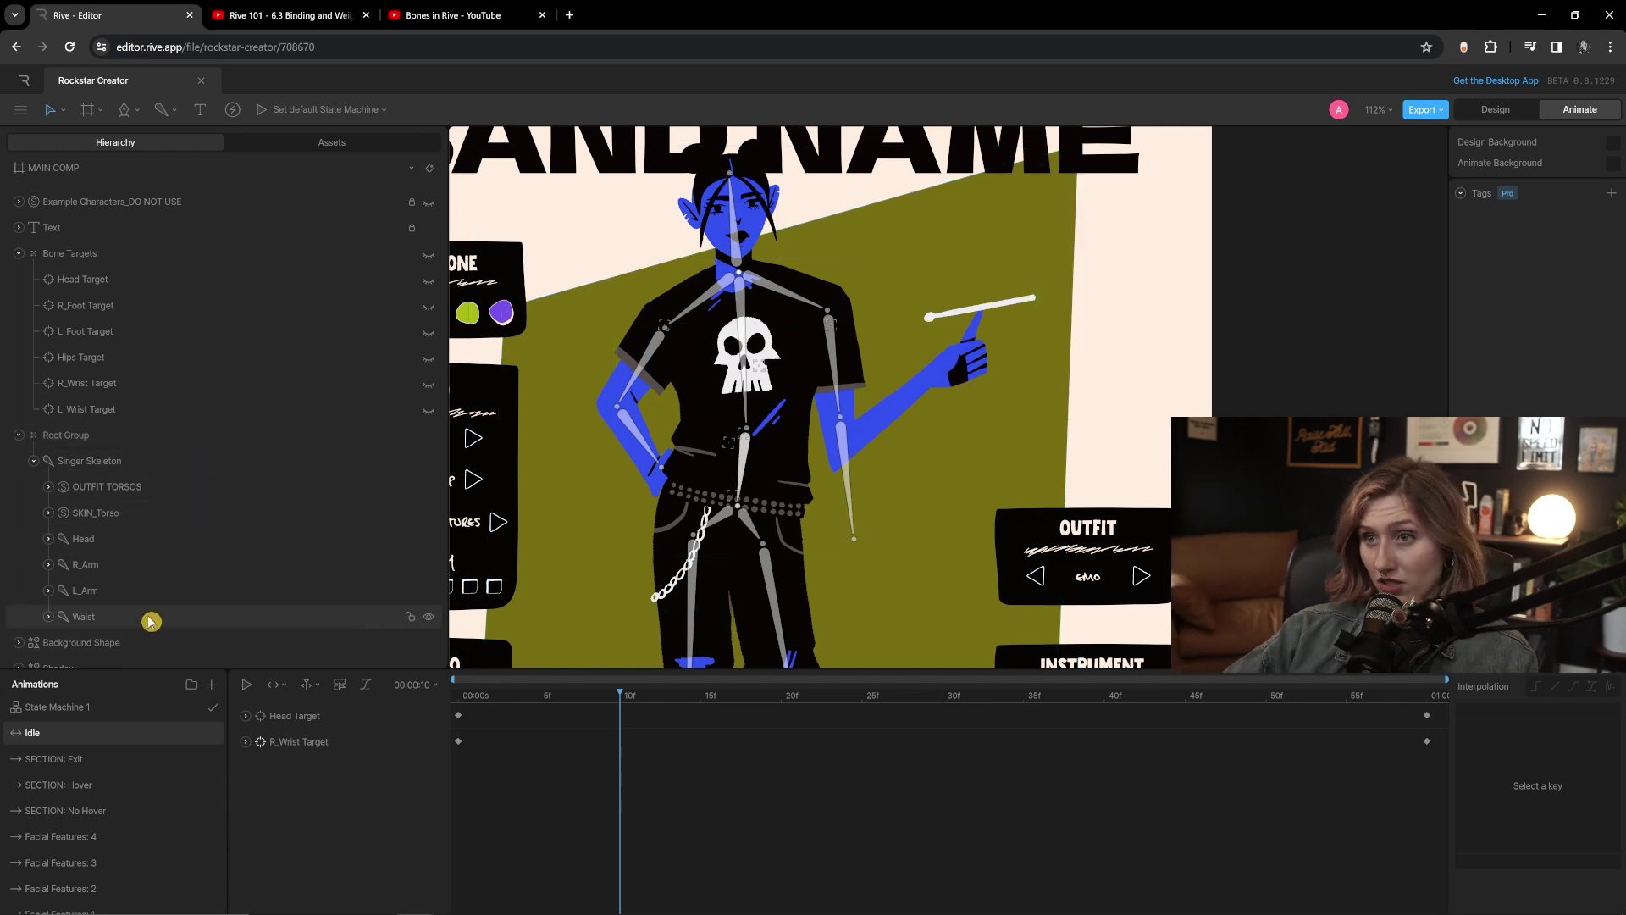
# - Preview the Facial Features: 4, Facial Features: 3, Jewelry: 2 and Instrument: GUITAR animations
pyautogui.click(114, 838)
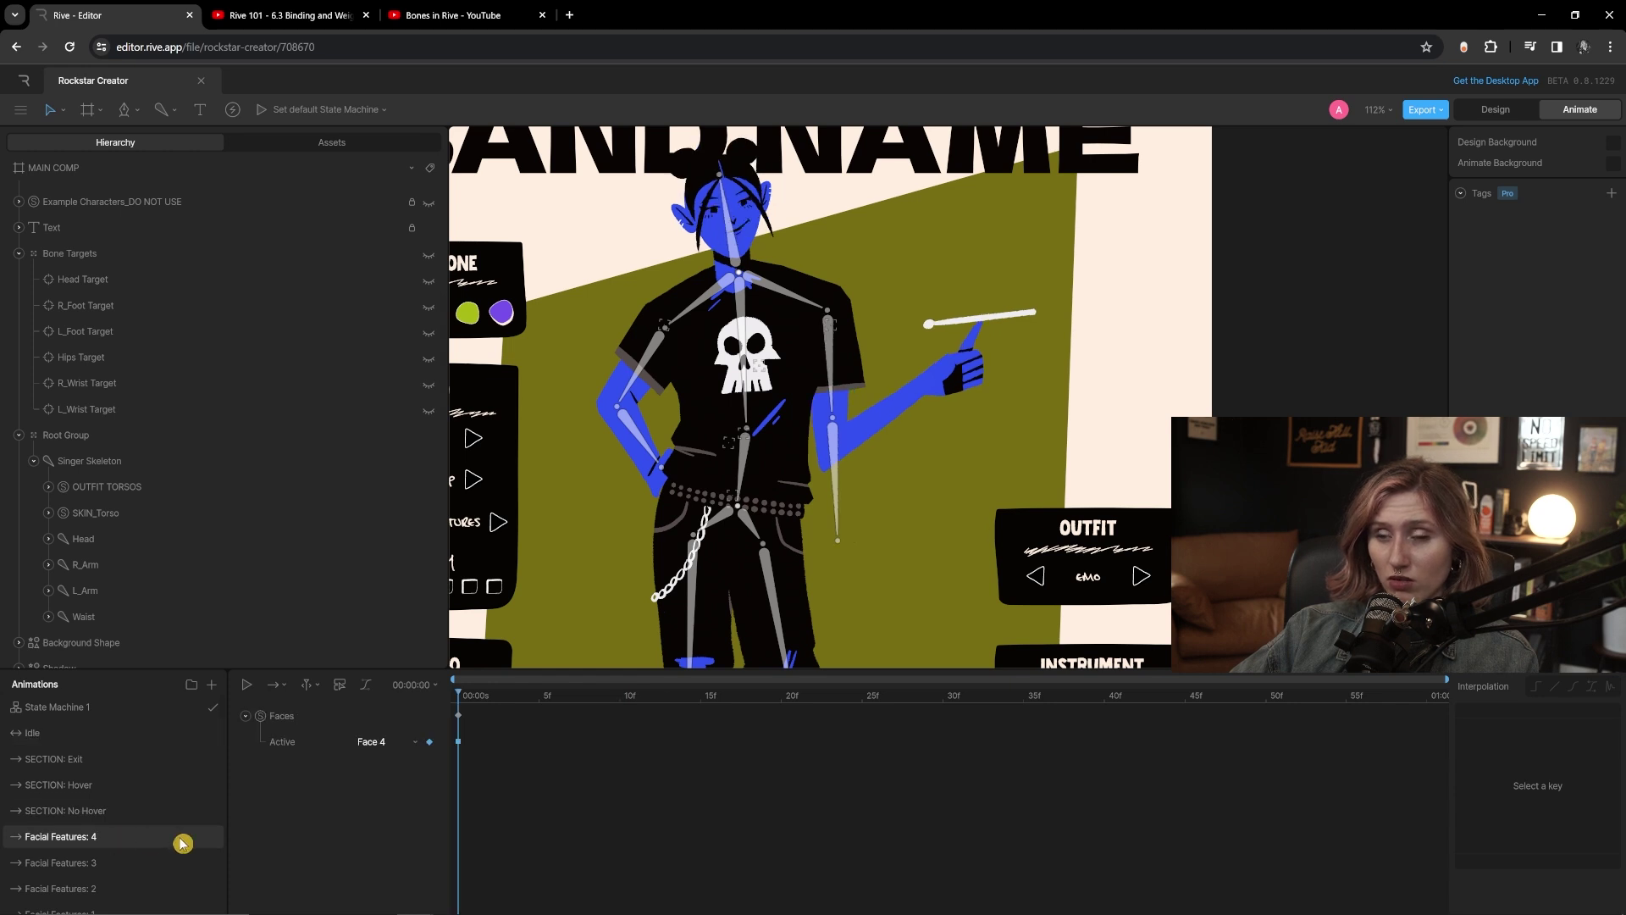
pyautogui.click(99, 865)
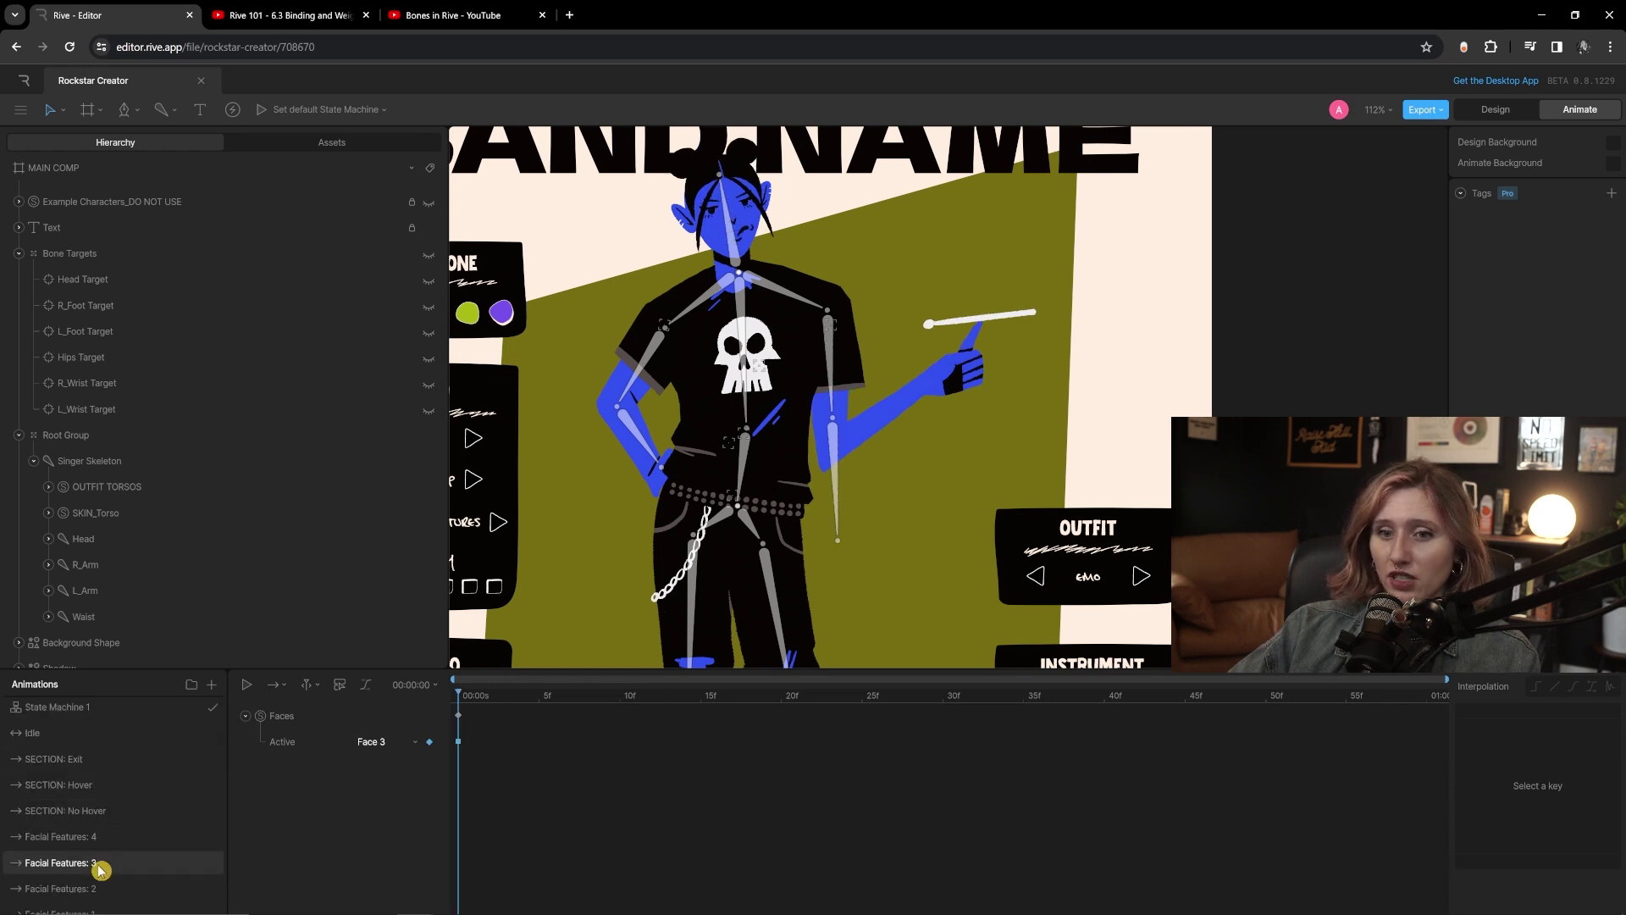
pyautogui.scroll(-10, 115, 838)
pyautogui.click(115, 838)
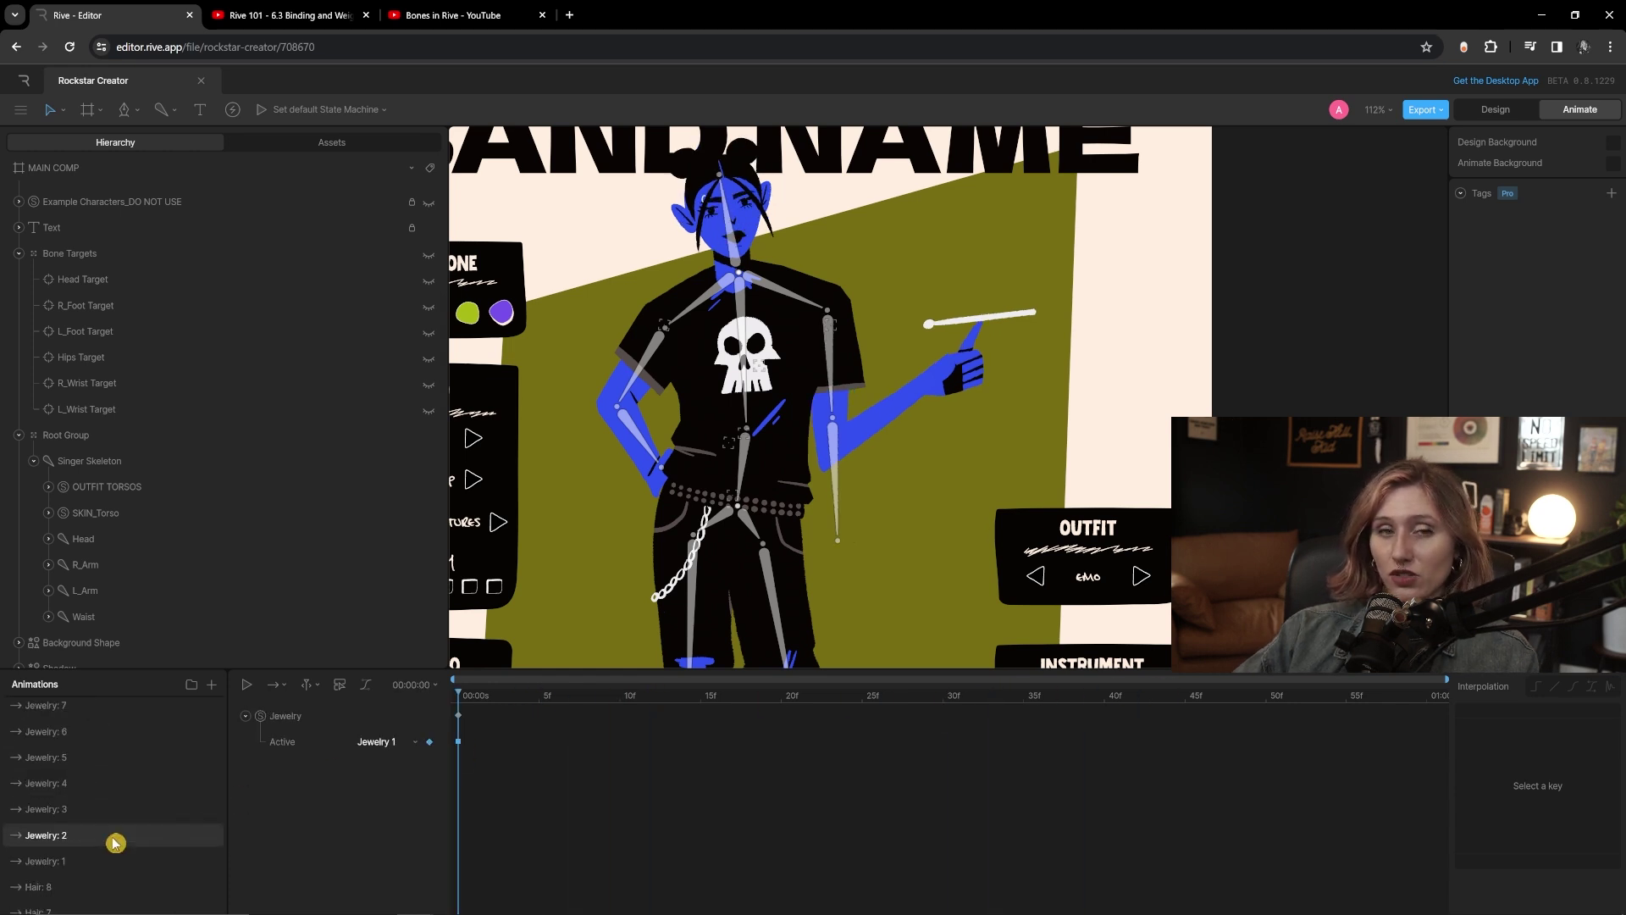
pyautogui.scroll(-10, 115, 838)
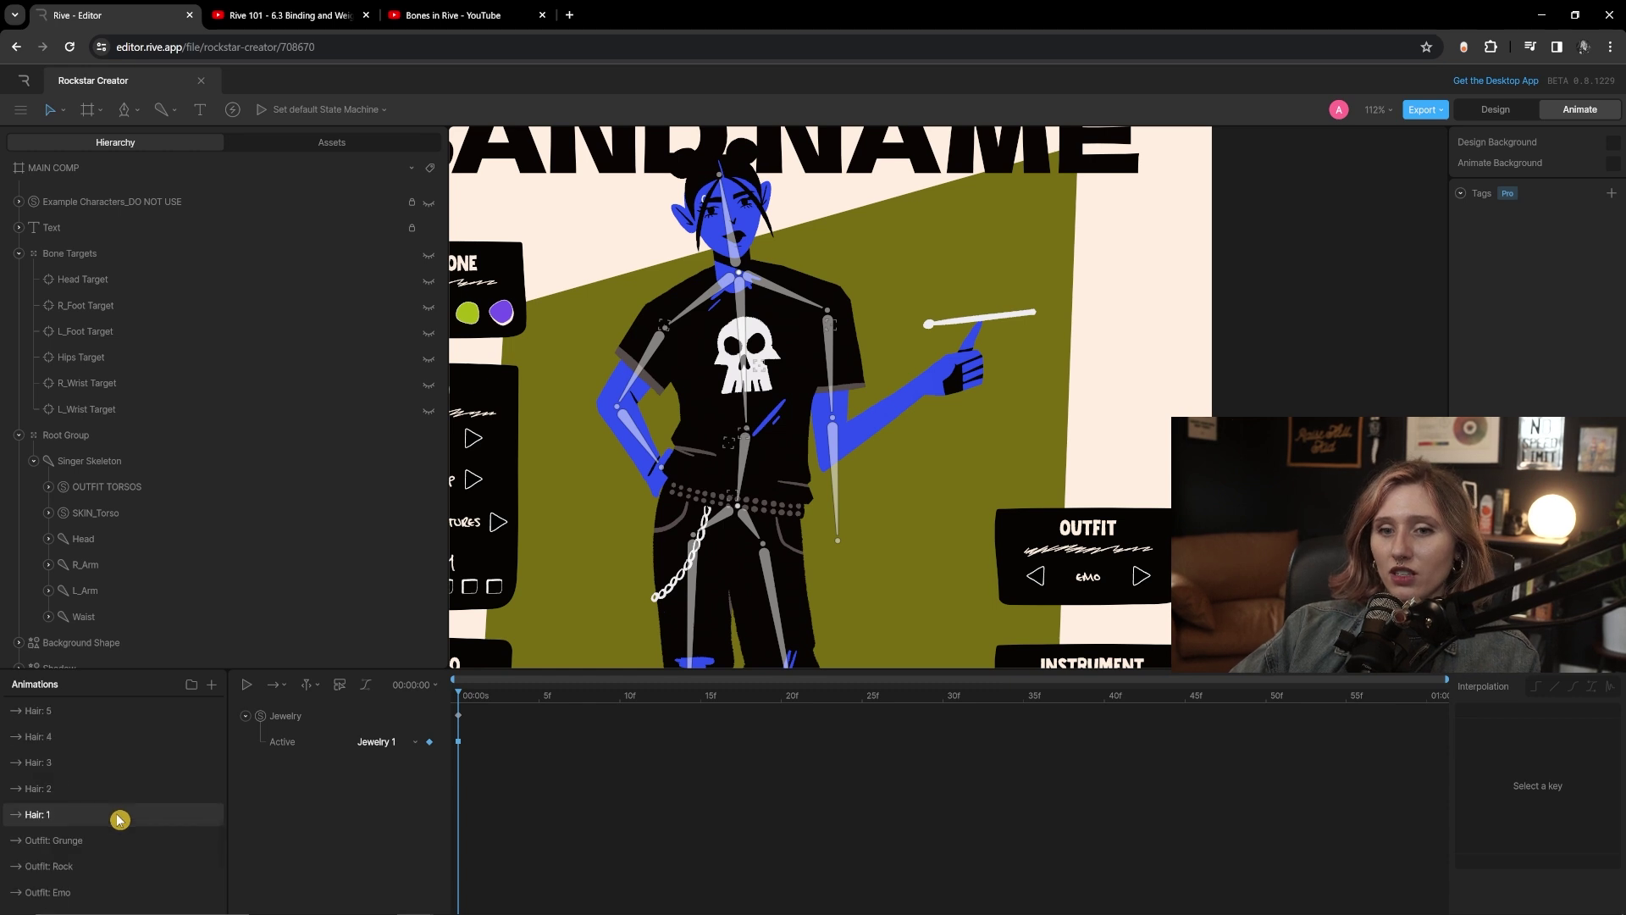
pyautogui.scroll(3, 113, 847)
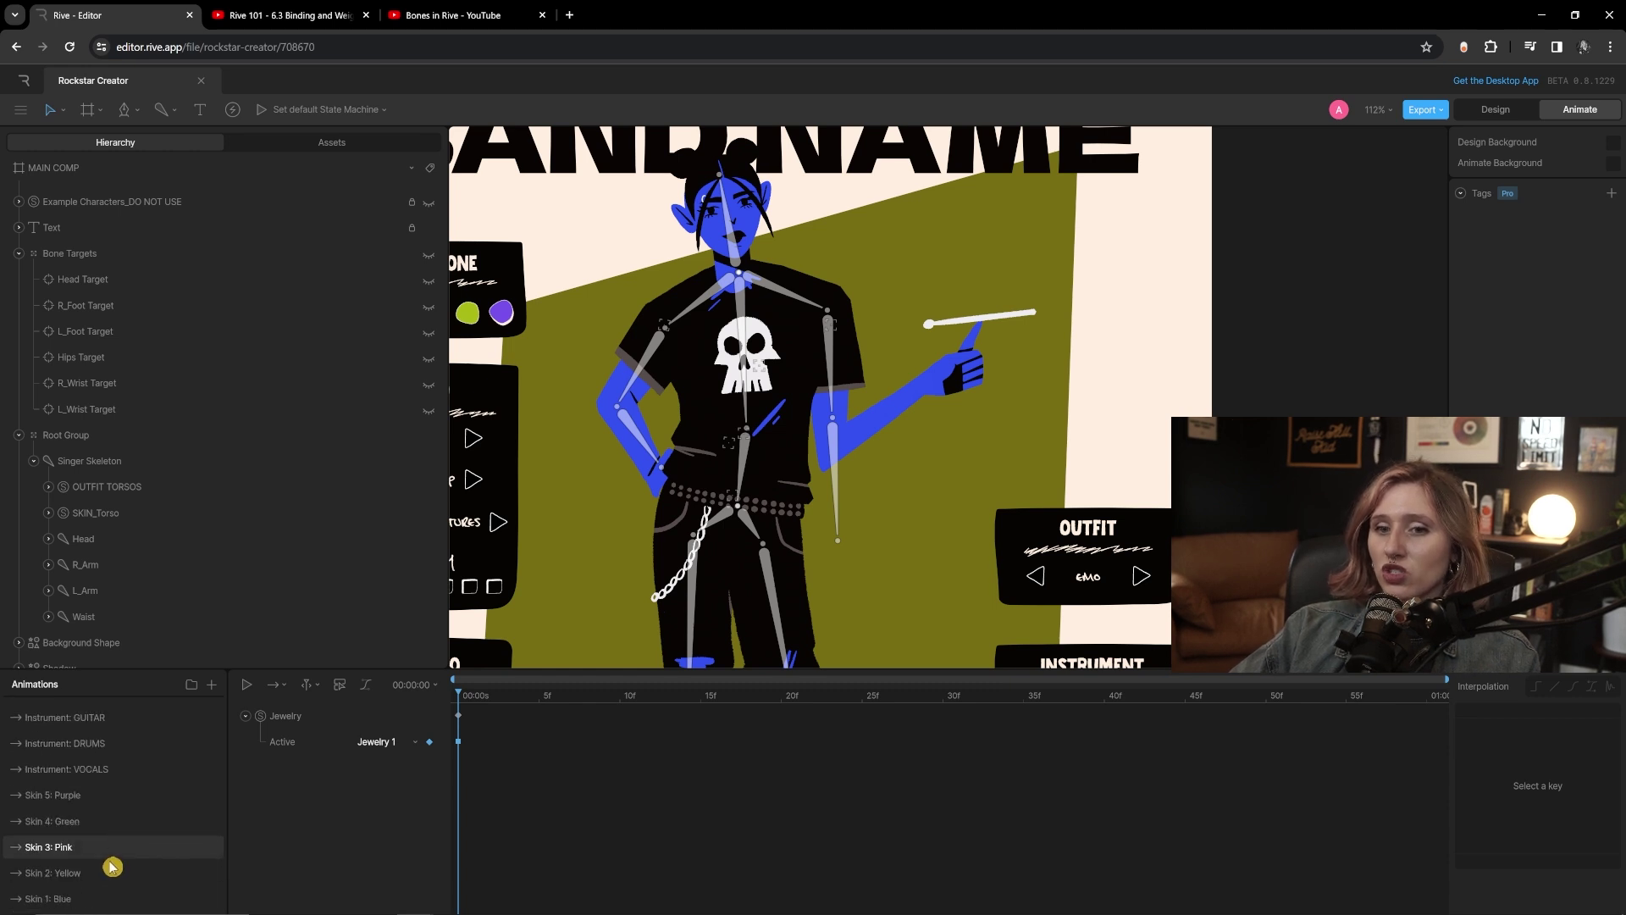
pyautogui.click(115, 802)
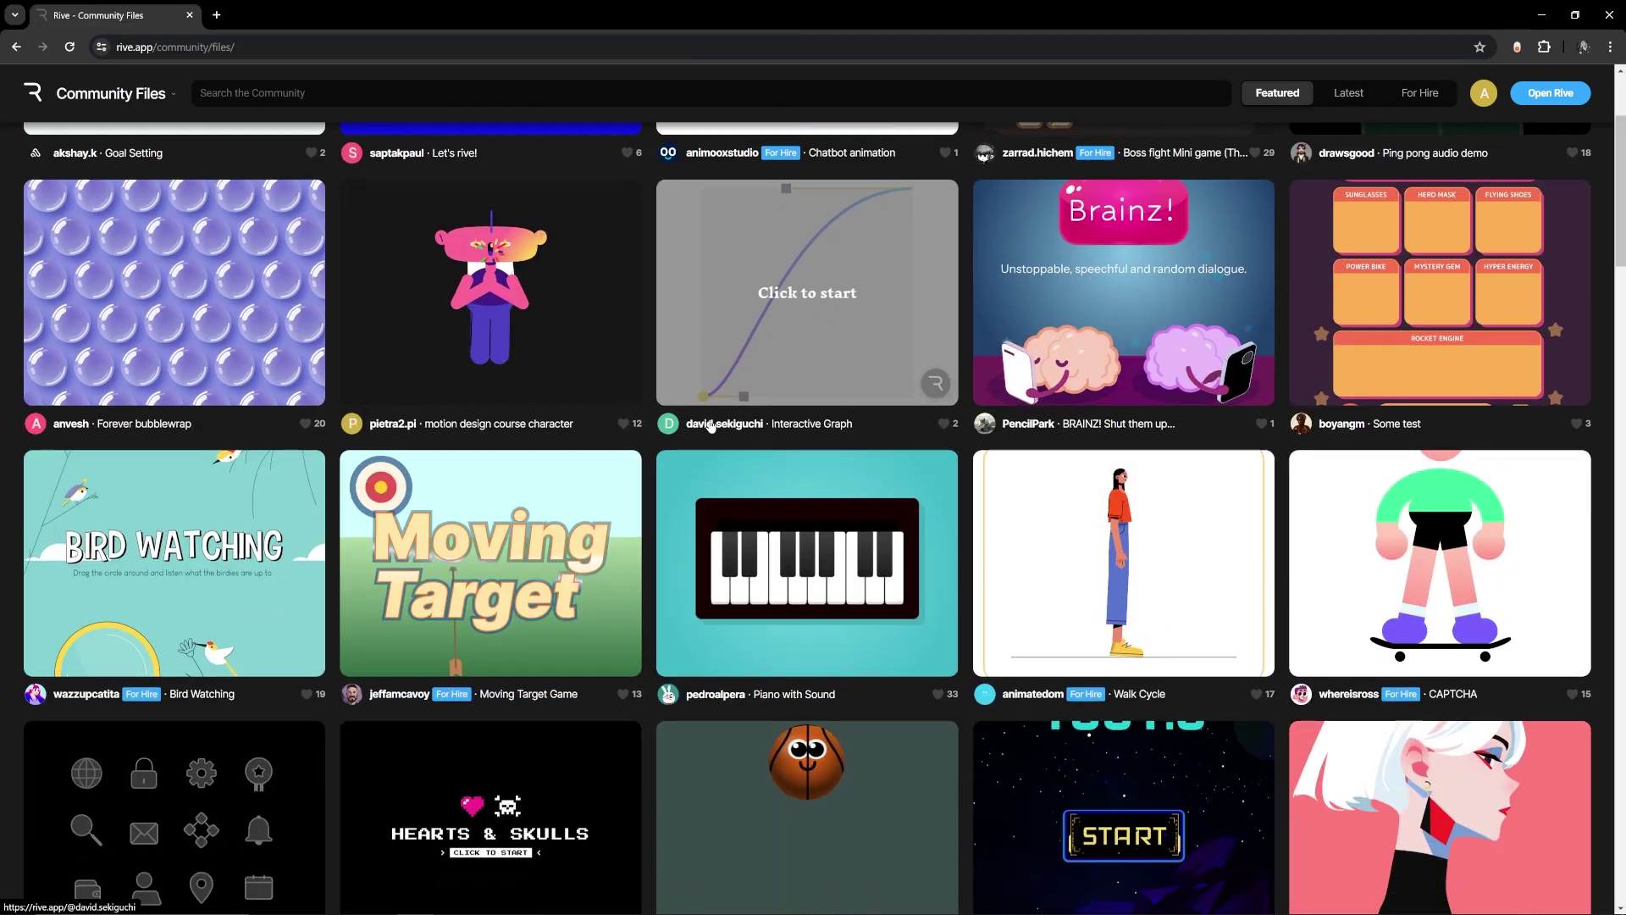
# - Scroll down the Featured community files grid
pyautogui.scroll(-4, 1138, 414)
pyautogui.scroll(-5, 1138, 414)
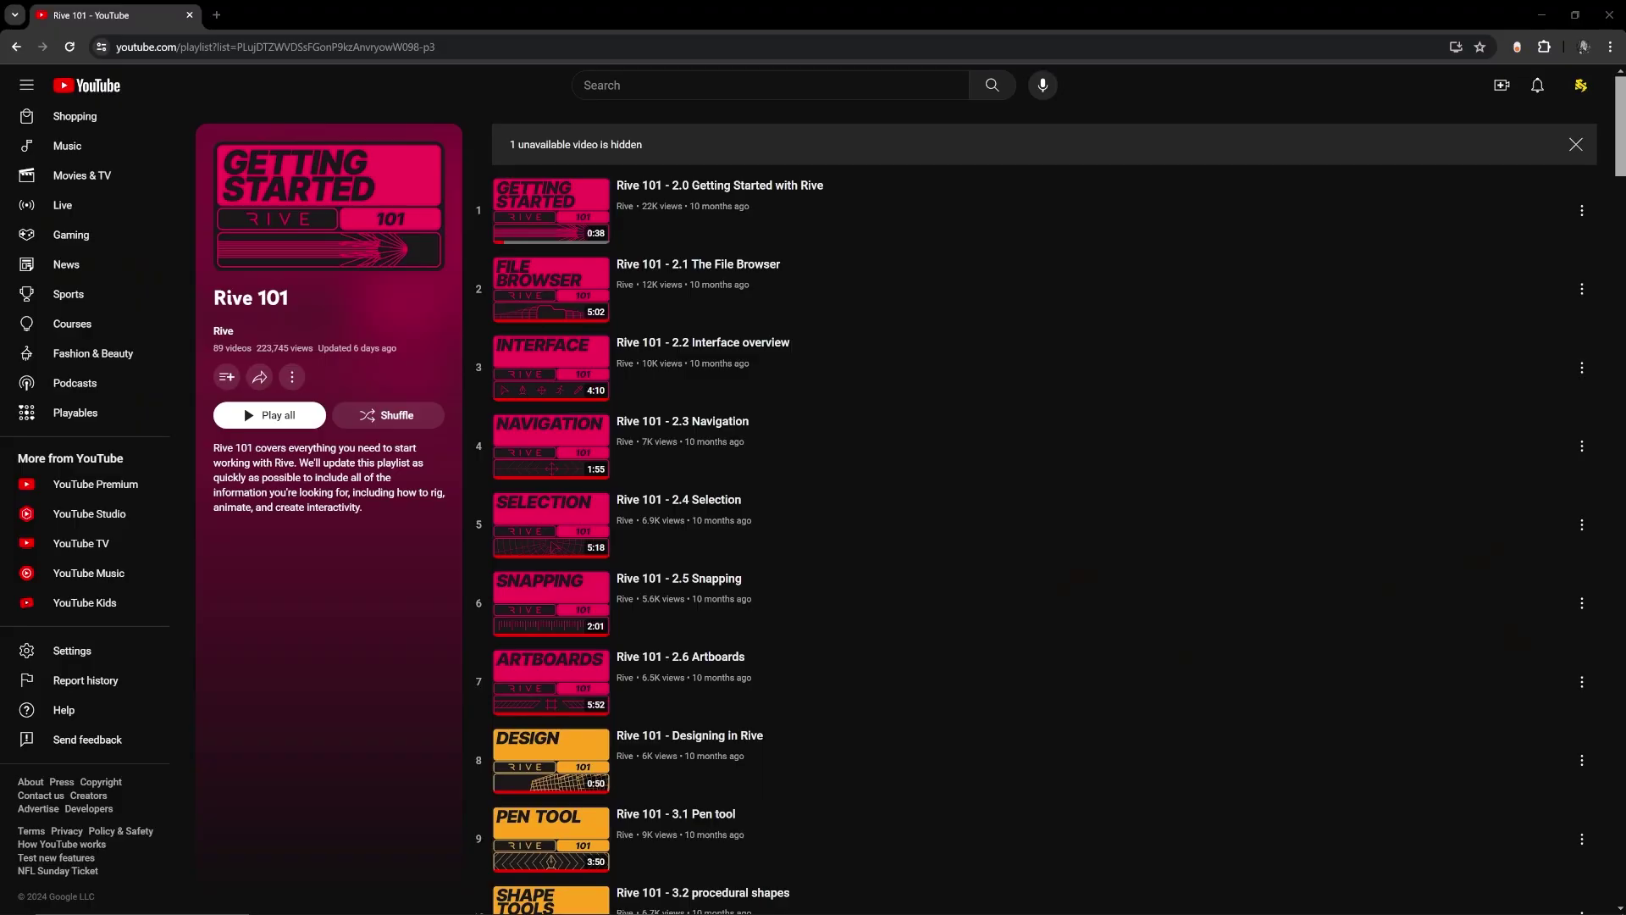
# - Scroll the Rive 101 playlist down to the 4.x animation lessons
pyautogui.scroll(-6, 931, 330)
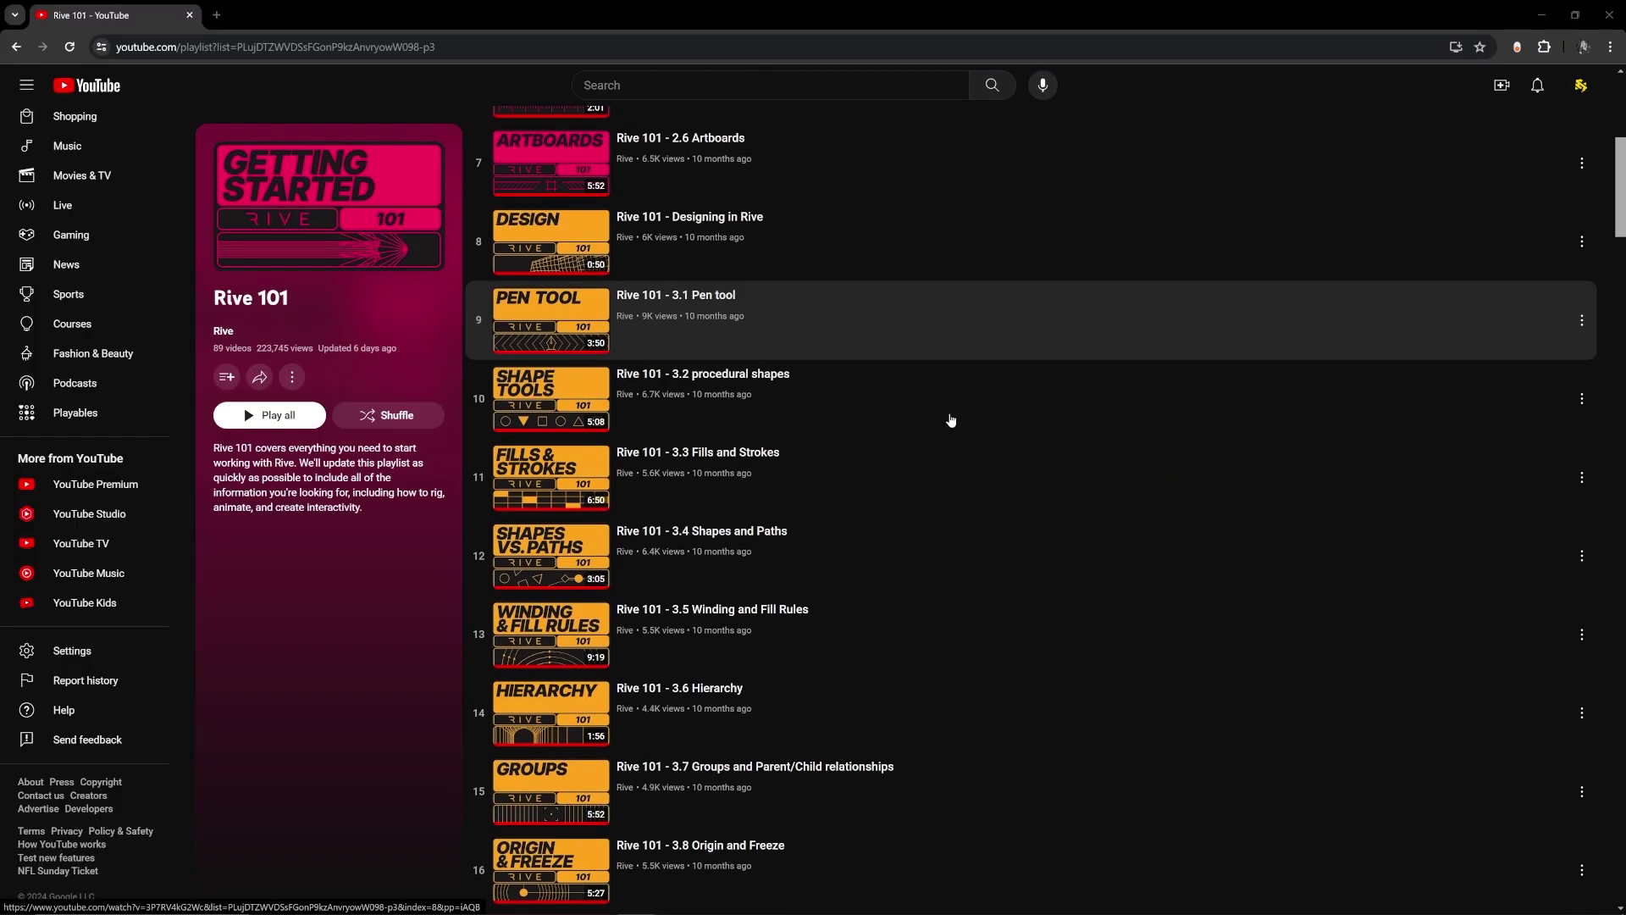
pyautogui.scroll(-17, 950, 420)
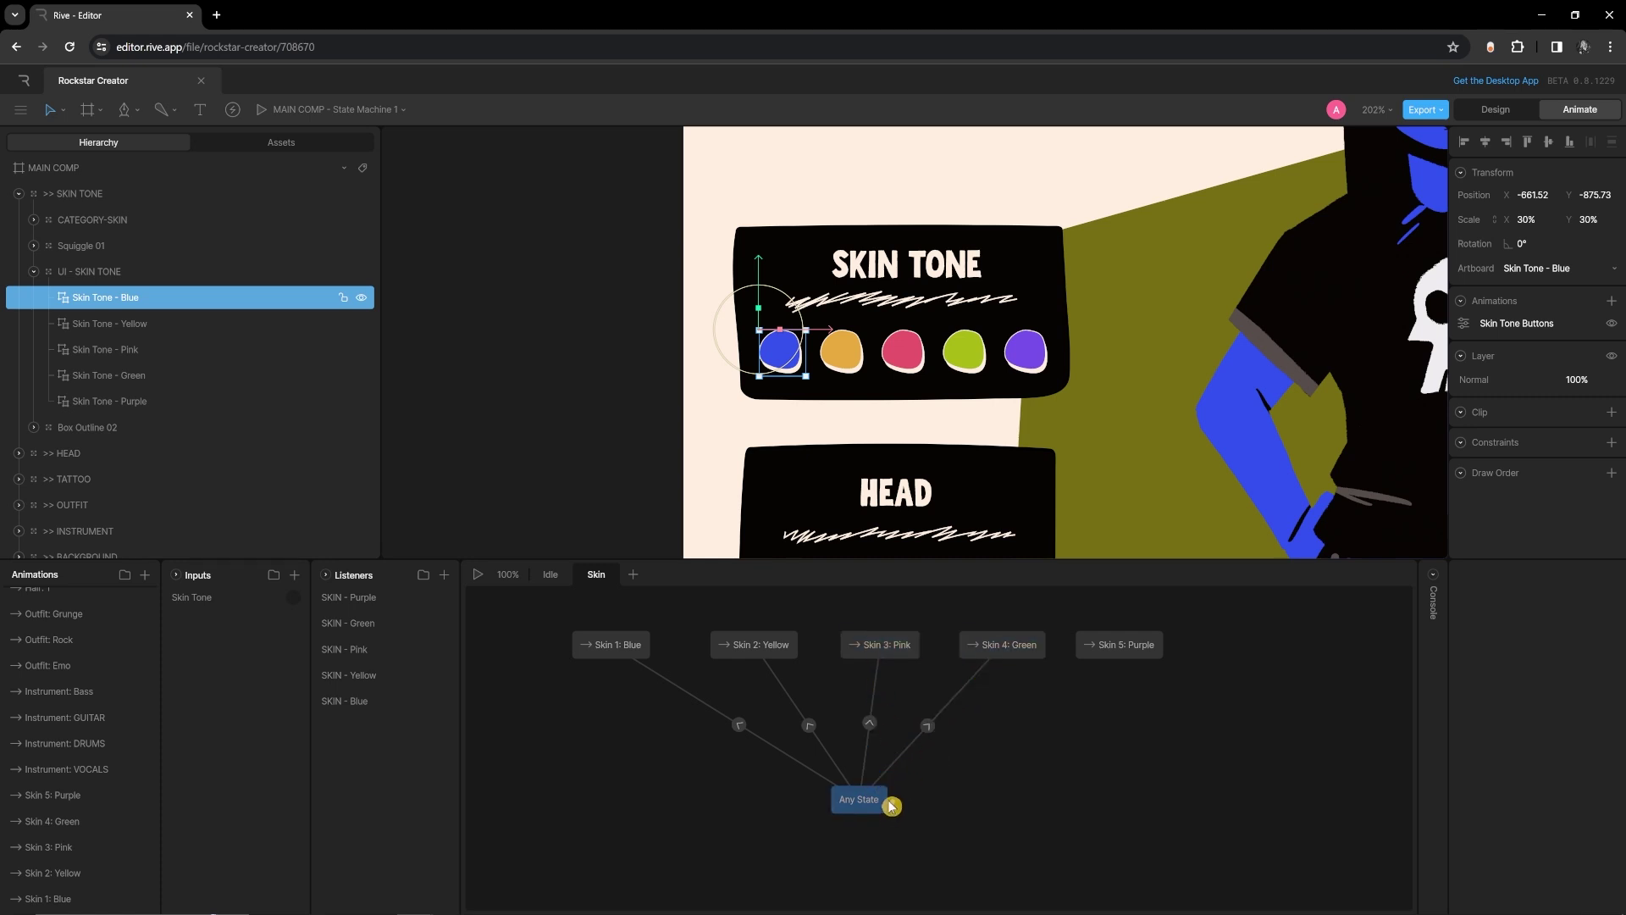
# - Select the Any State to Skin 2: Yellow transition in the Skin layer
pyautogui.hscroll(2, 1076, 690)
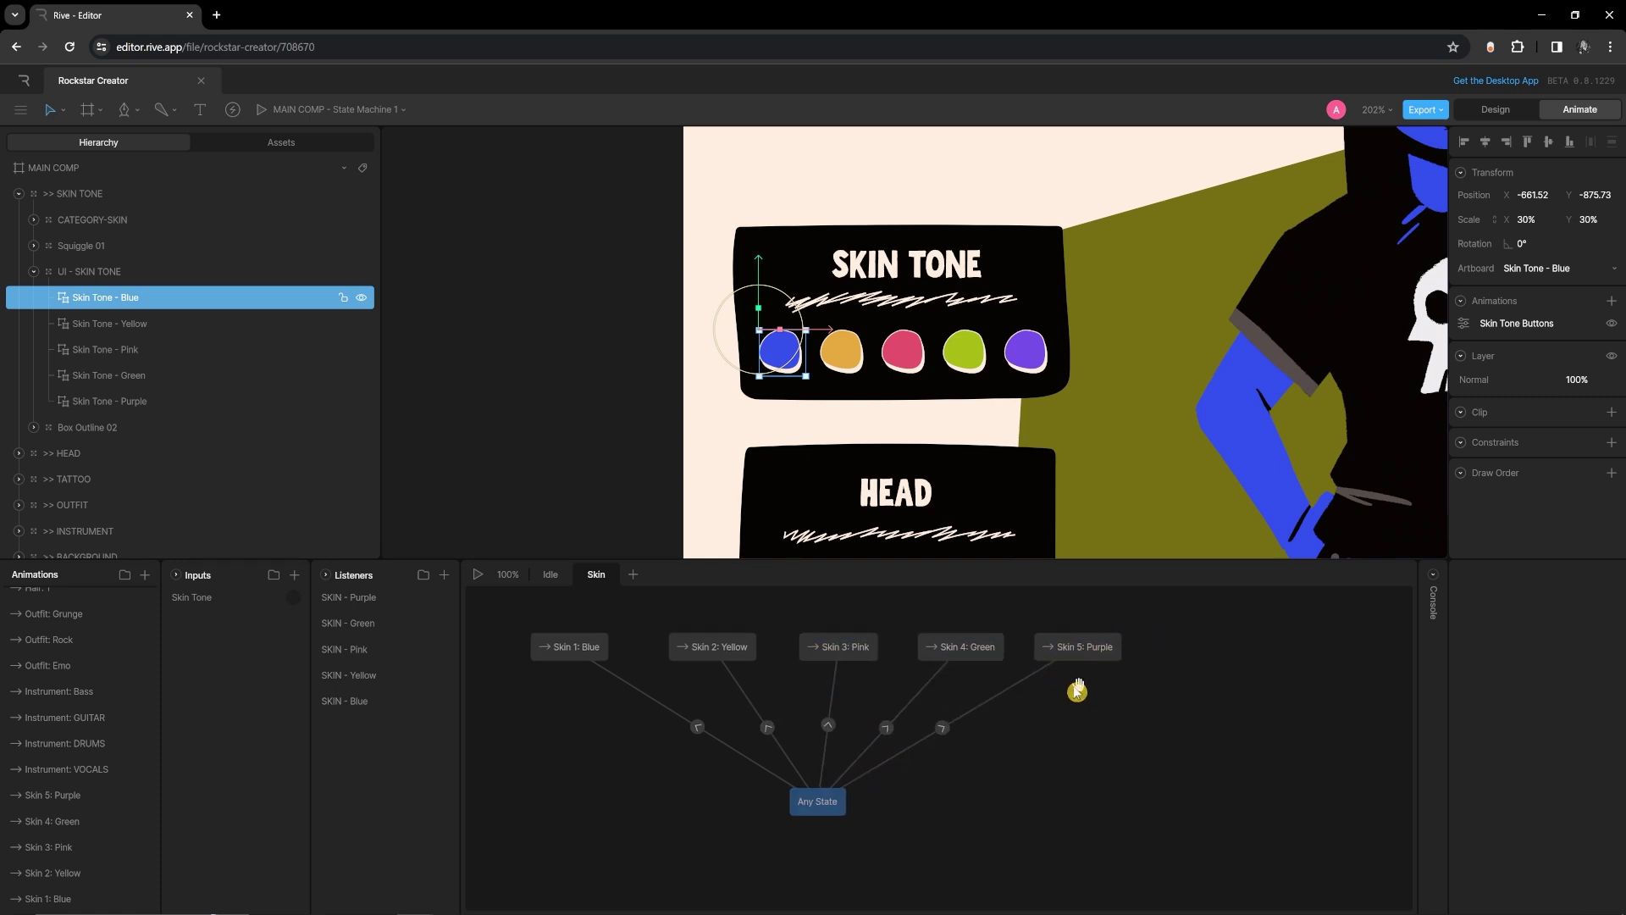
pyautogui.click(730, 731)
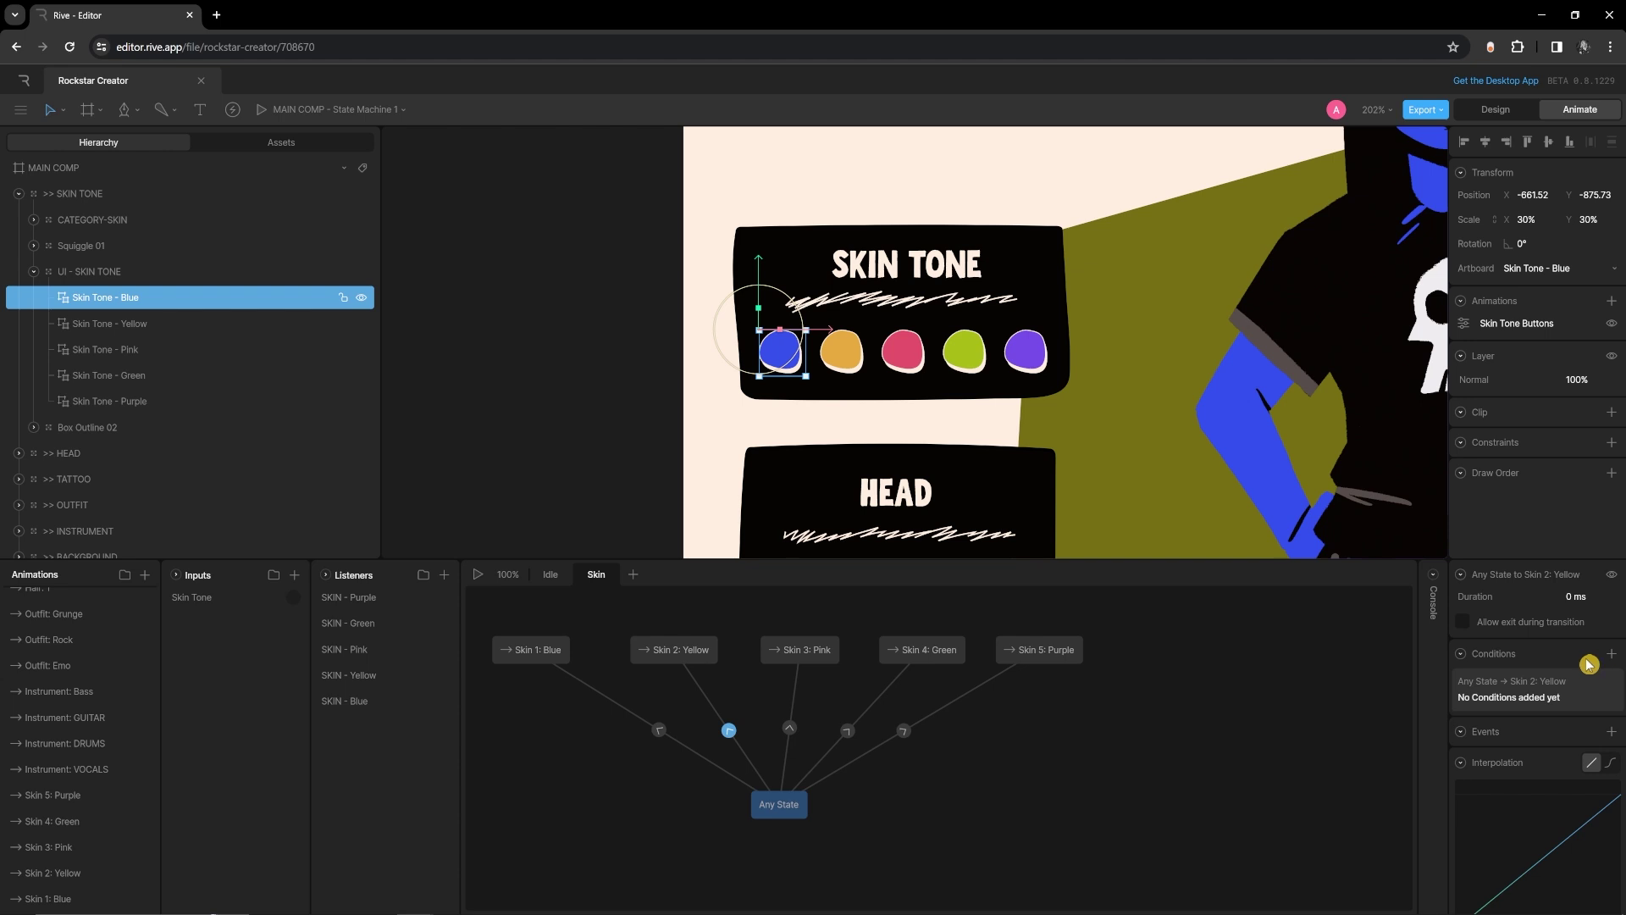